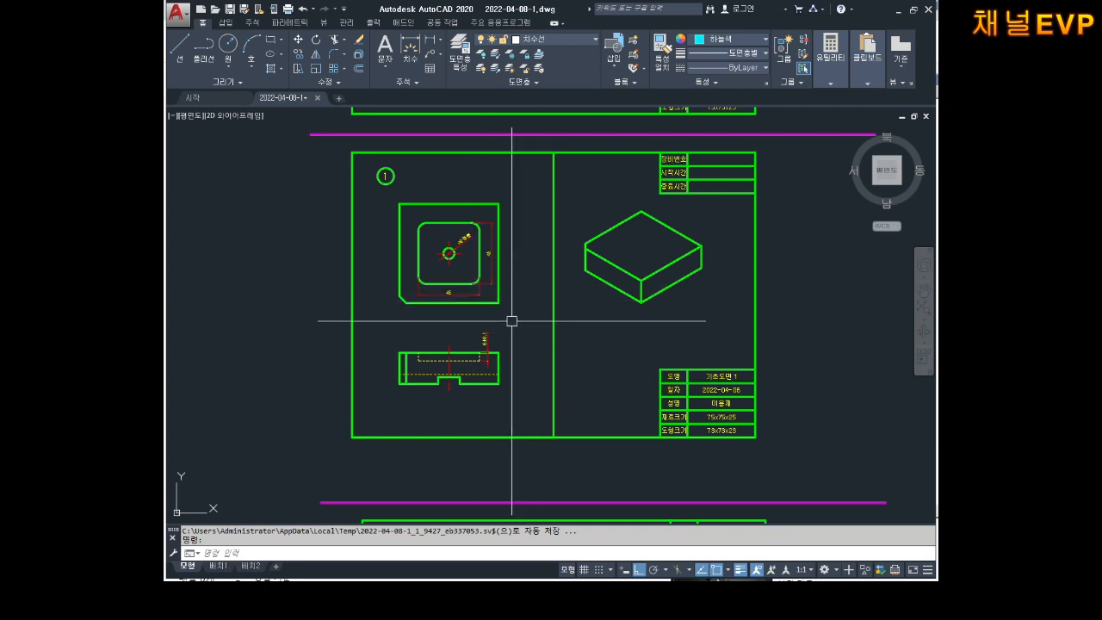
scroll(443, 254, "up", 2)
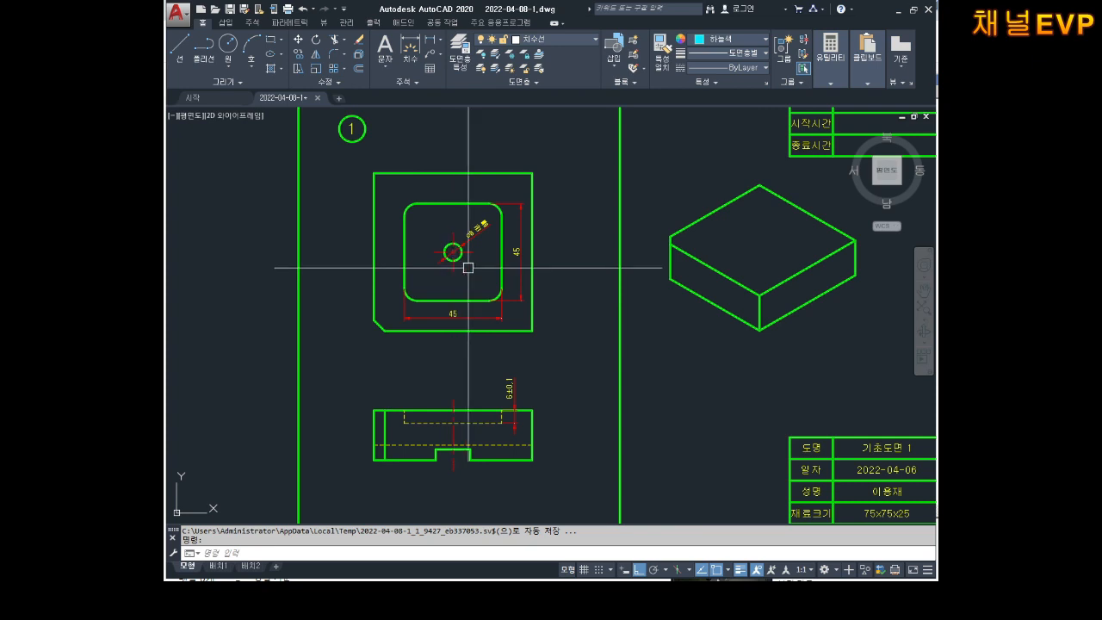
scroll(472, 270, "down", 2)
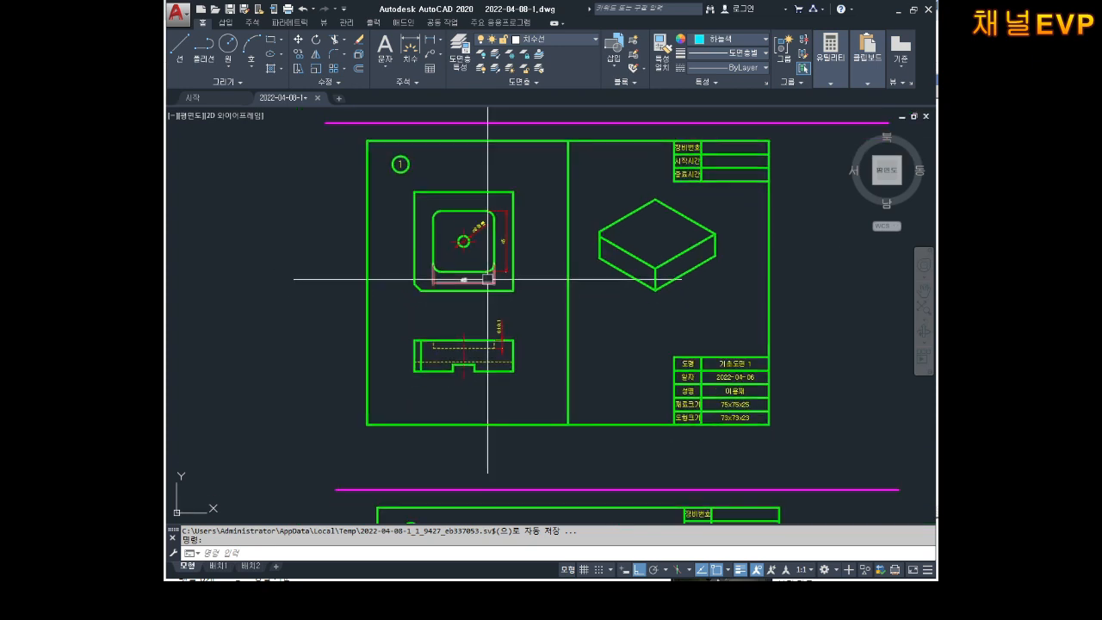
middle_click_drag(493, 325, 496, 348)
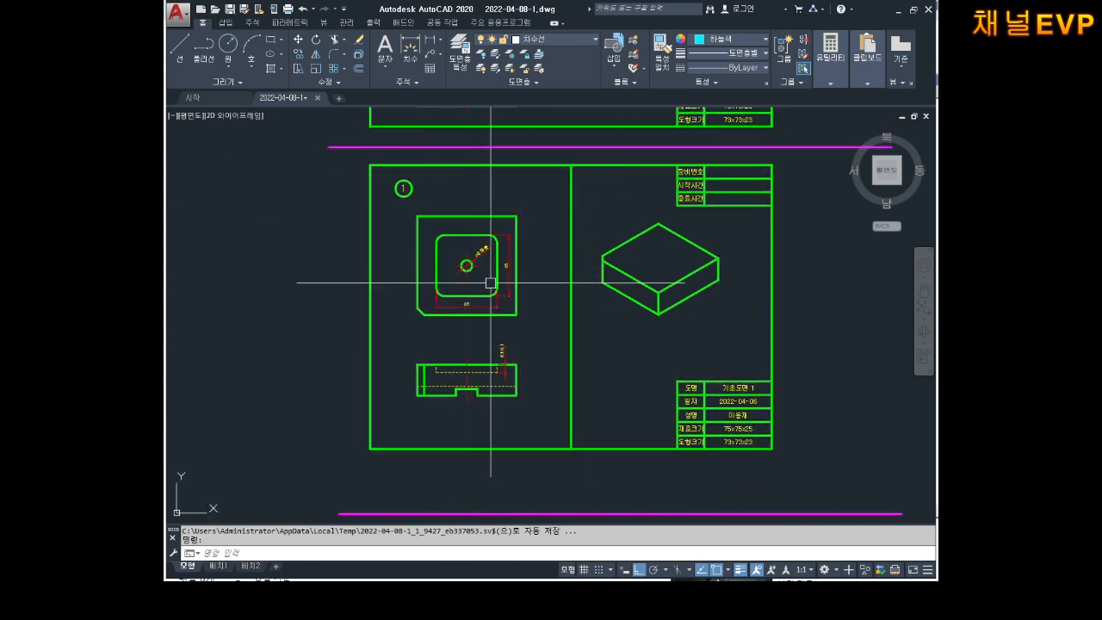
scroll(492, 278, "down", 2)
scroll(528, 249, "up", 2)
key("Escape")
key("Escape")
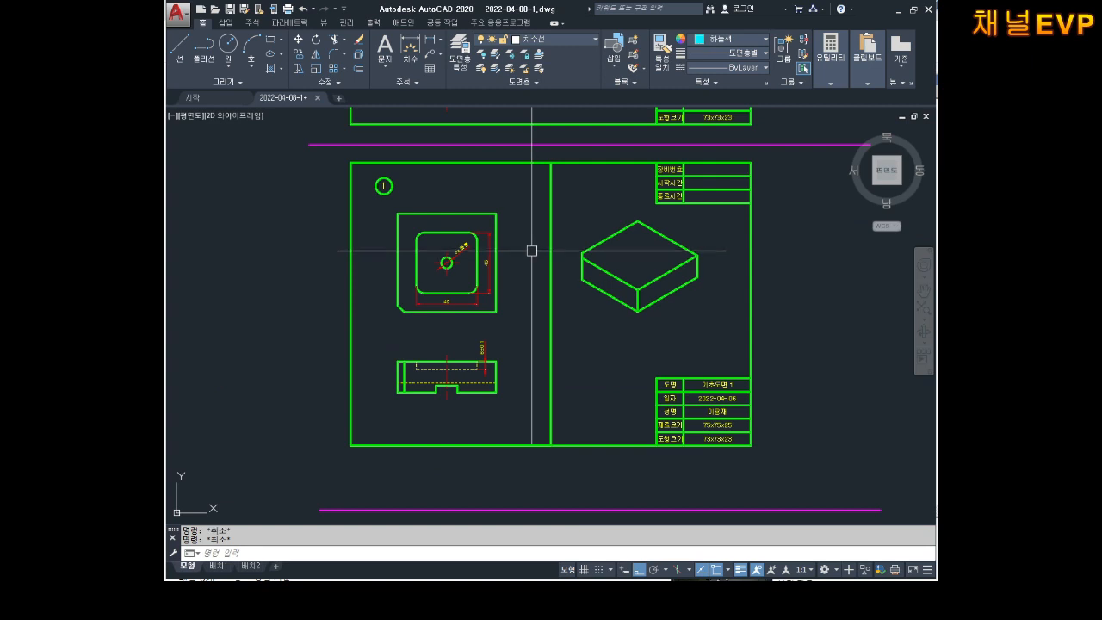
- Copy the plate's plan view and front view with their dimensions to empty space far outside the drawing frames, with ortho off
type("c")
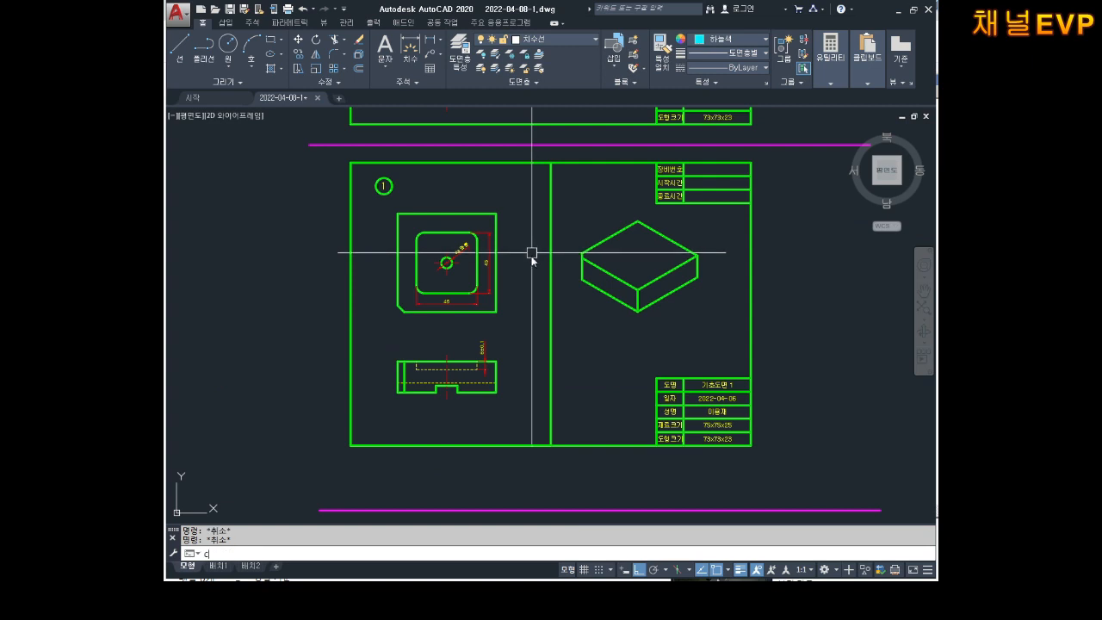
type("o")
key("Return")
left_click(522, 205)
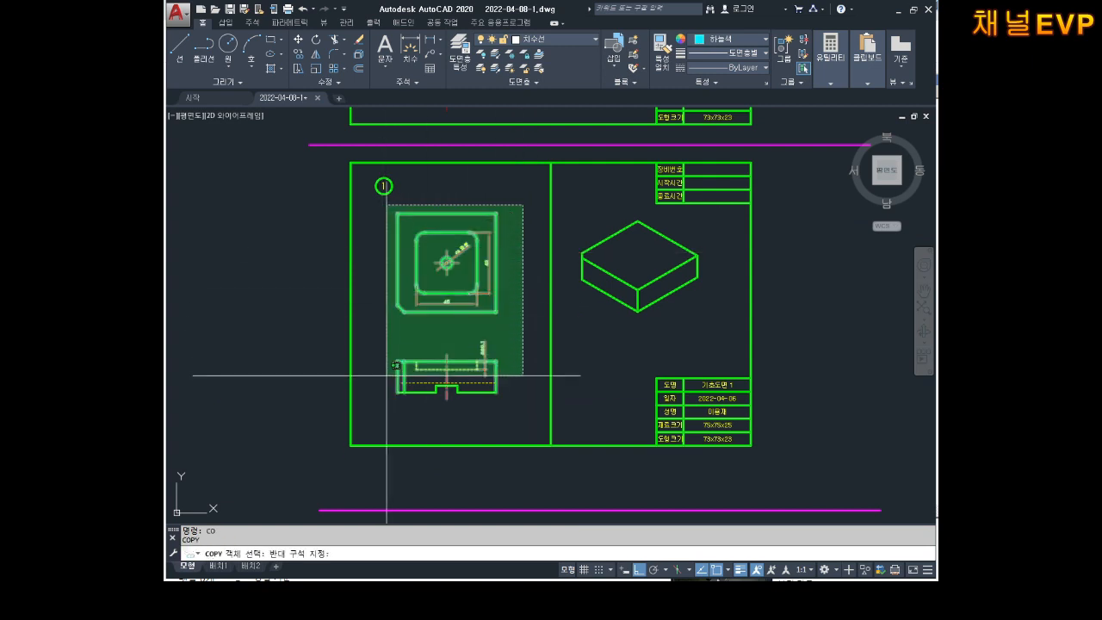
left_click(373, 403)
key("Return")
left_click(480, 312)
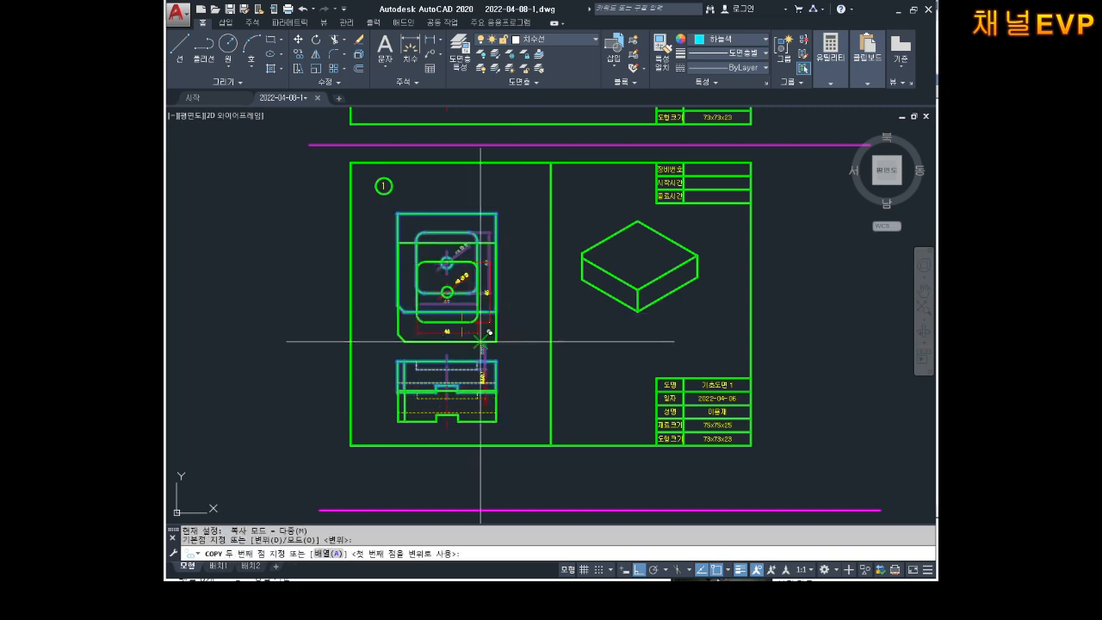
scroll(484, 339, "down", 6)
middle_click_drag(635, 364, 544, 323)
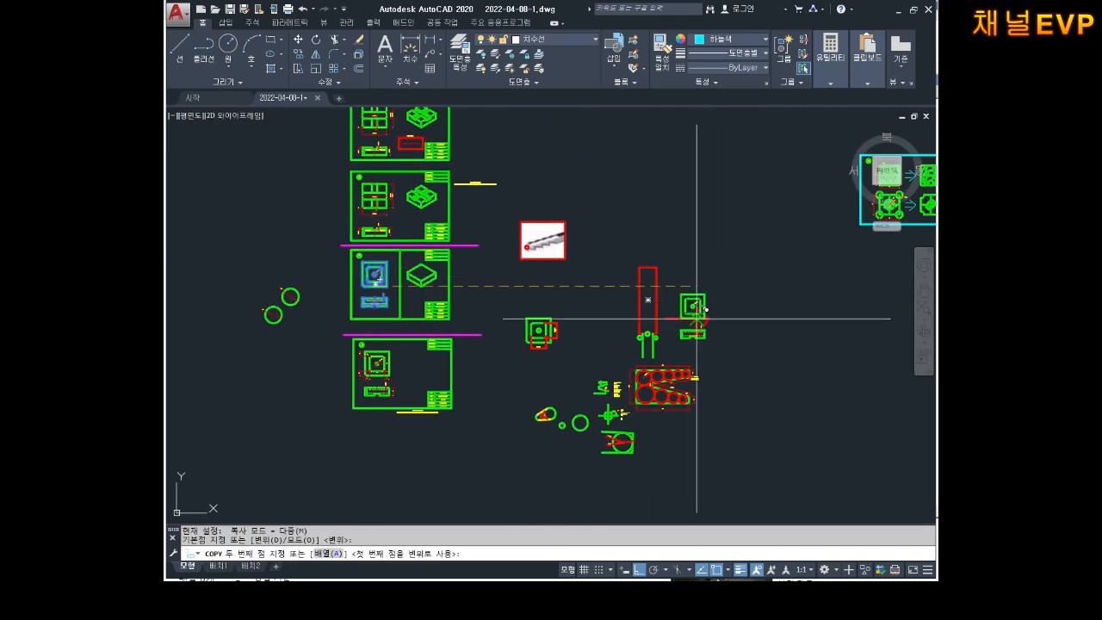
key("F8")
middle_click_drag(796, 406, 455, 256)
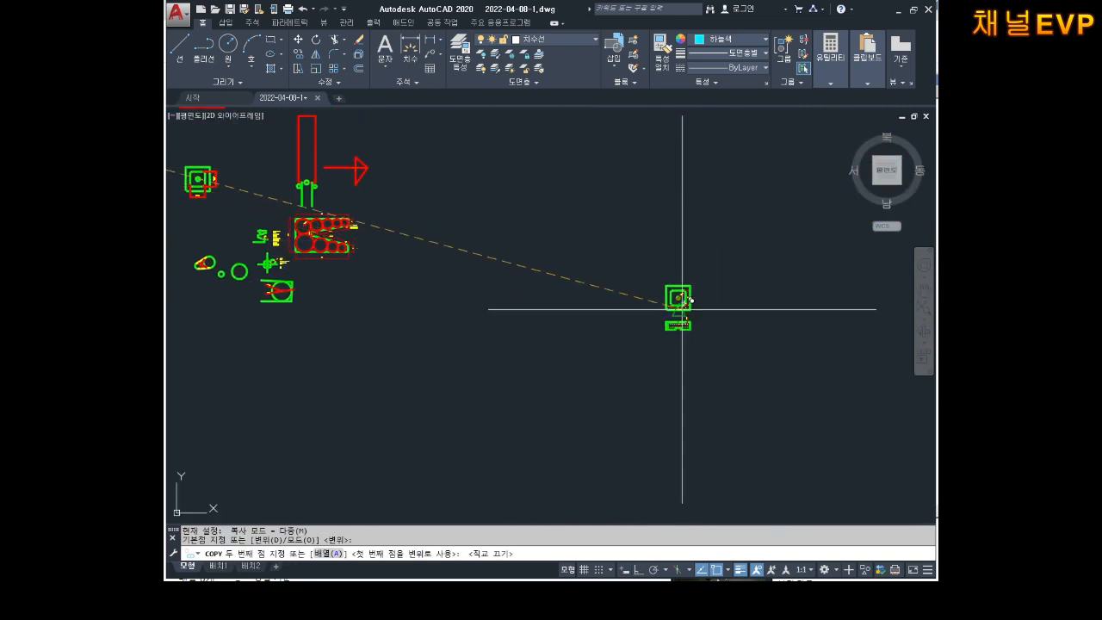
key("Escape")
key("Escape")
scroll(689, 303, "up", 8)
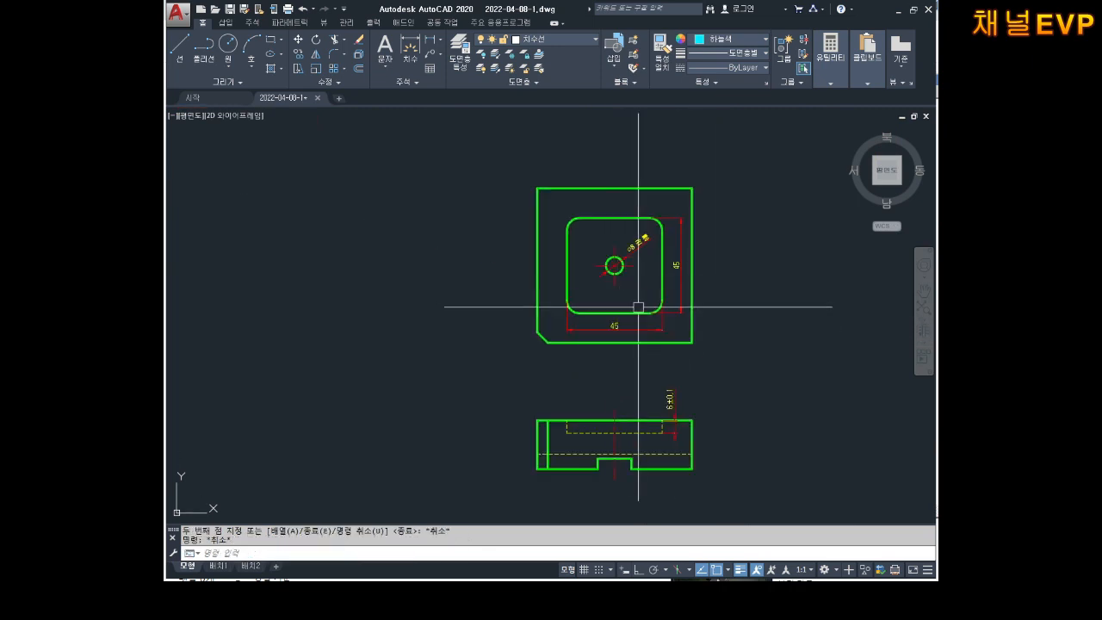
scroll(586, 276, "up", 2)
scroll(606, 285, "down", 2)
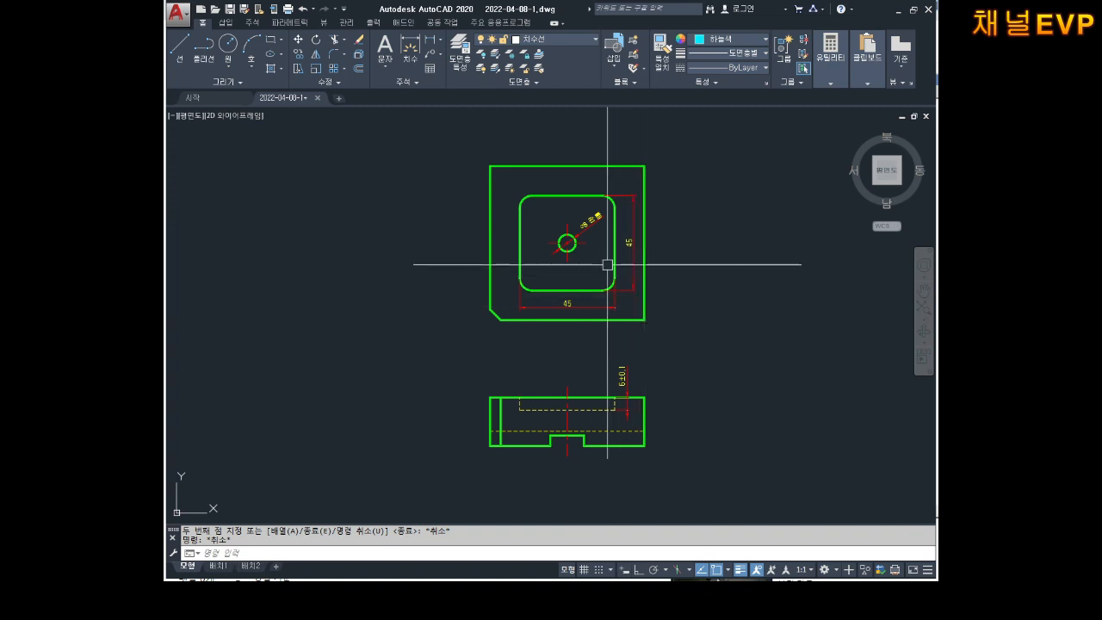
- Delete both 45 dimensions, the hole's diameter dimension and its centre mark from the copied plan view
scroll(608, 264, "up", 3)
left_click(628, 243)
mouse_move(630, 245)
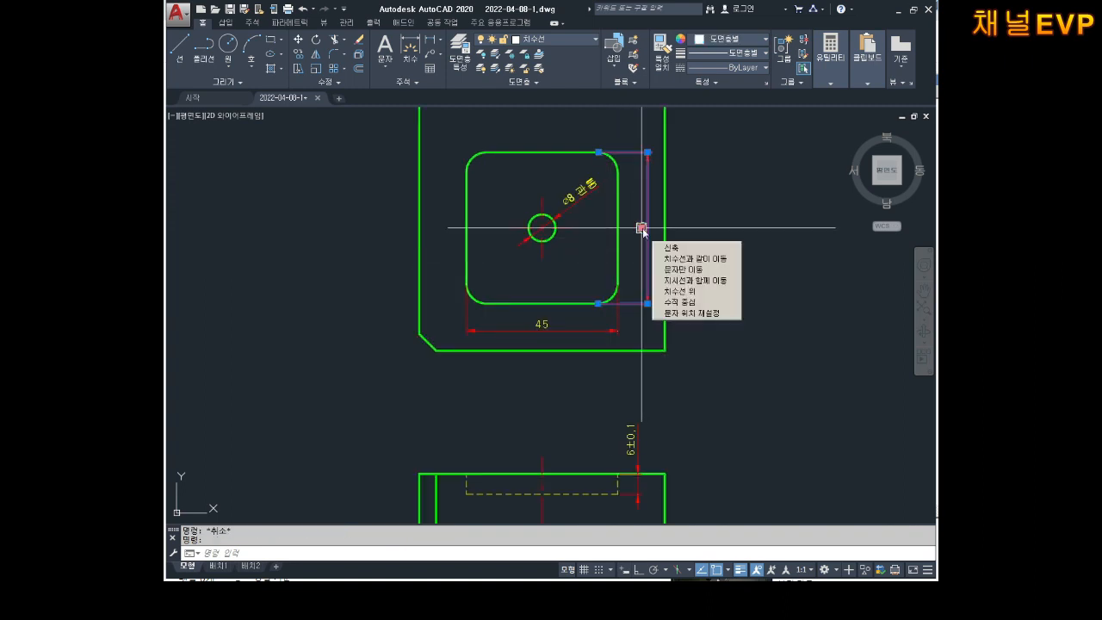
key("Delete")
left_click(568, 234)
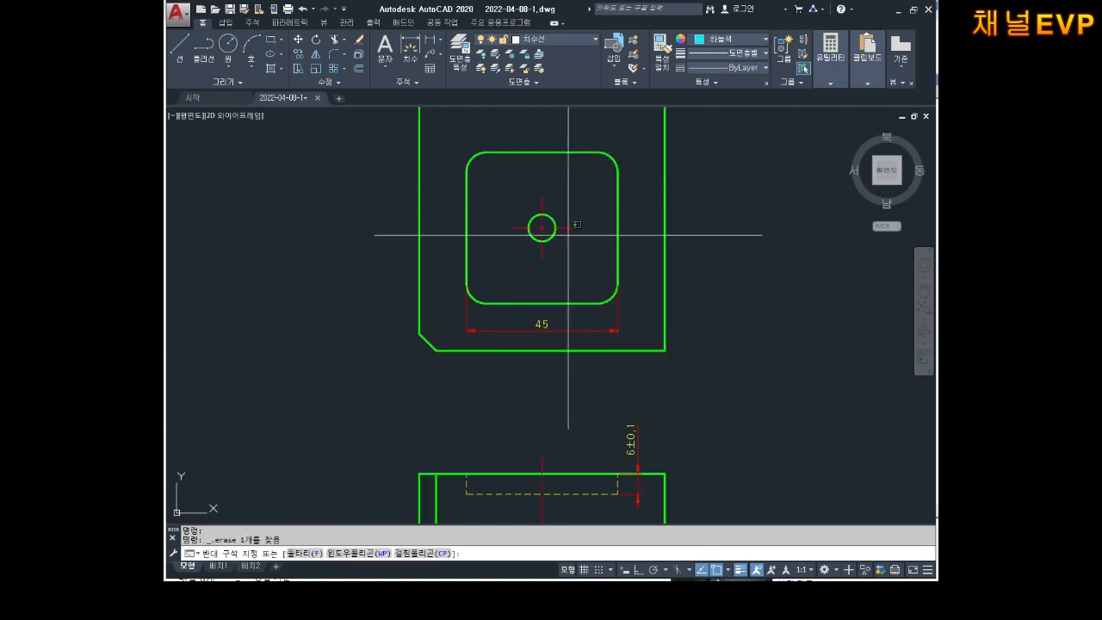
left_click(571, 225)
key("Delete")
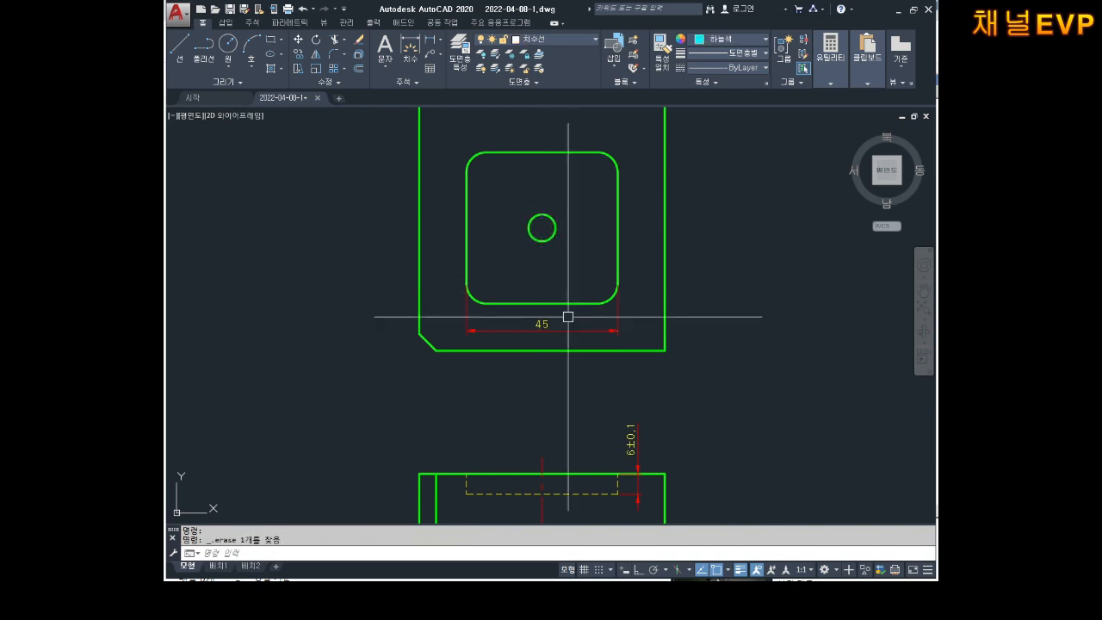
left_click(572, 328)
key("Delete")
- Delete the 6±0.1 depth dimension and the vertical centre line from the copied front view
middle_click_drag(610, 382, 594, 316)
left_click(659, 340)
left_click(582, 377)
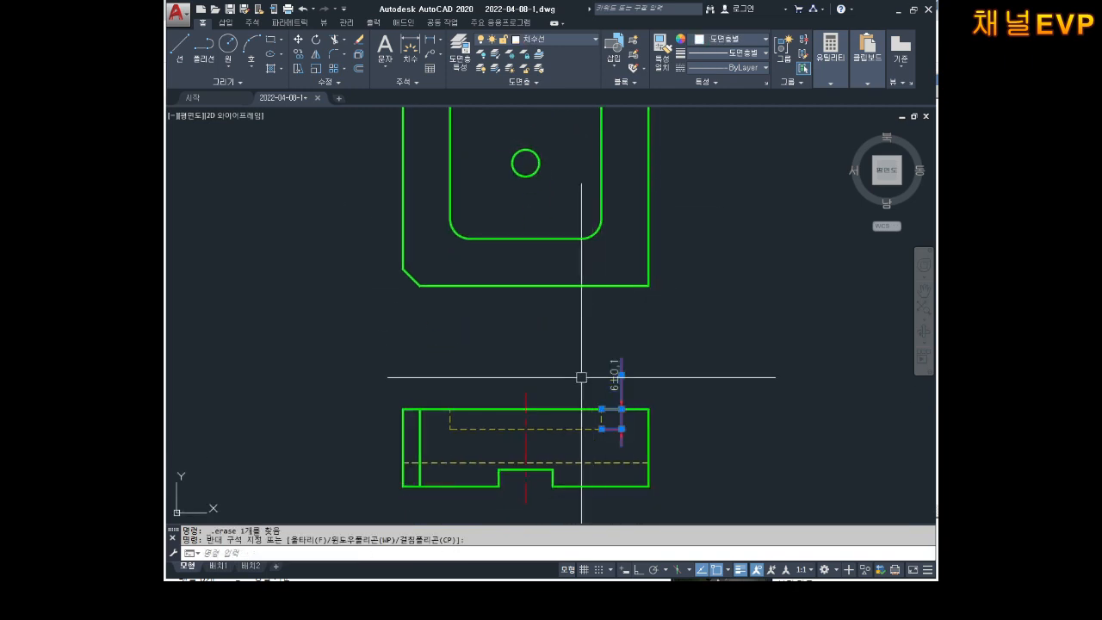
key("Delete")
middle_click_drag(628, 416, 628, 370)
scroll(581, 401, "up", 2)
left_click(563, 399)
left_click(472, 392)
key("Delete")
middle_click_drag(595, 415, 606, 392)
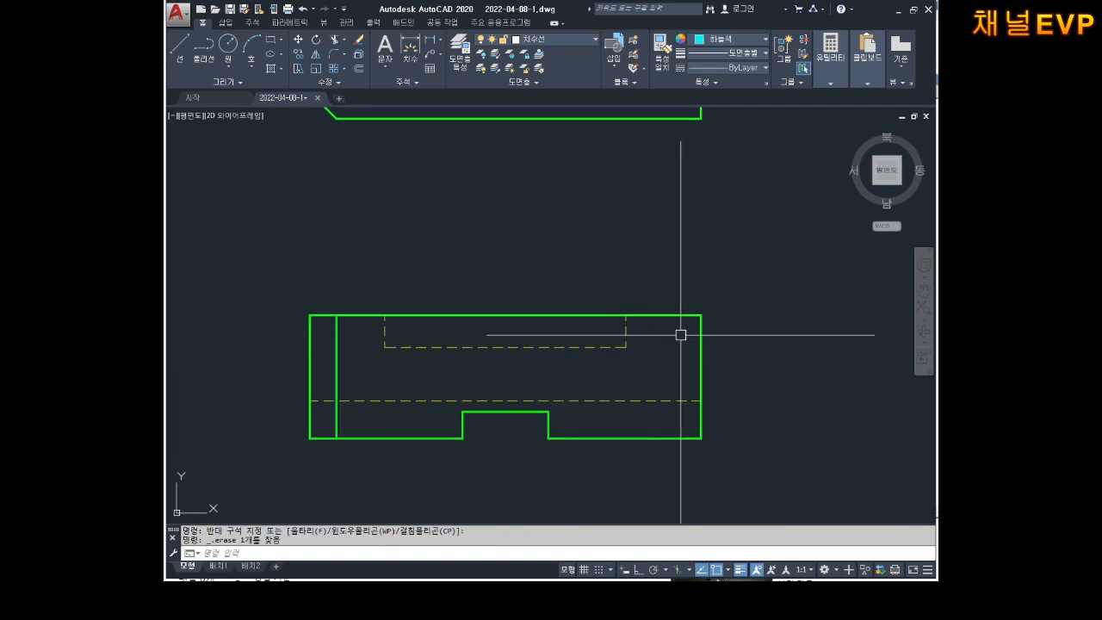
- Add the multiline text "블럭 B" beside the upper corner of the copied plan view, in yellow with height 5.5
scroll(548, 337, "down", 2)
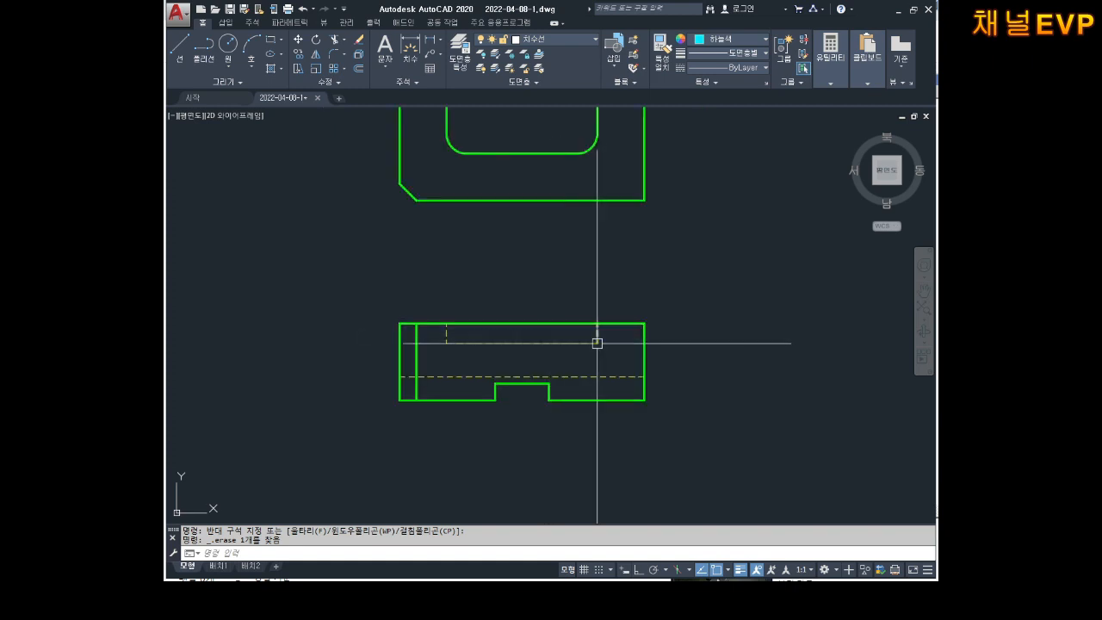
mouse_move(614, 296)
middle_mouse_down()
mouse_move(629, 369)
mouse_move(608, 356)
mouse_move(626, 342)
middle_mouse_up()
scroll(625, 386, "down", 2)
scroll(608, 356, "up", 2)
scroll(608, 354, "down", 2)
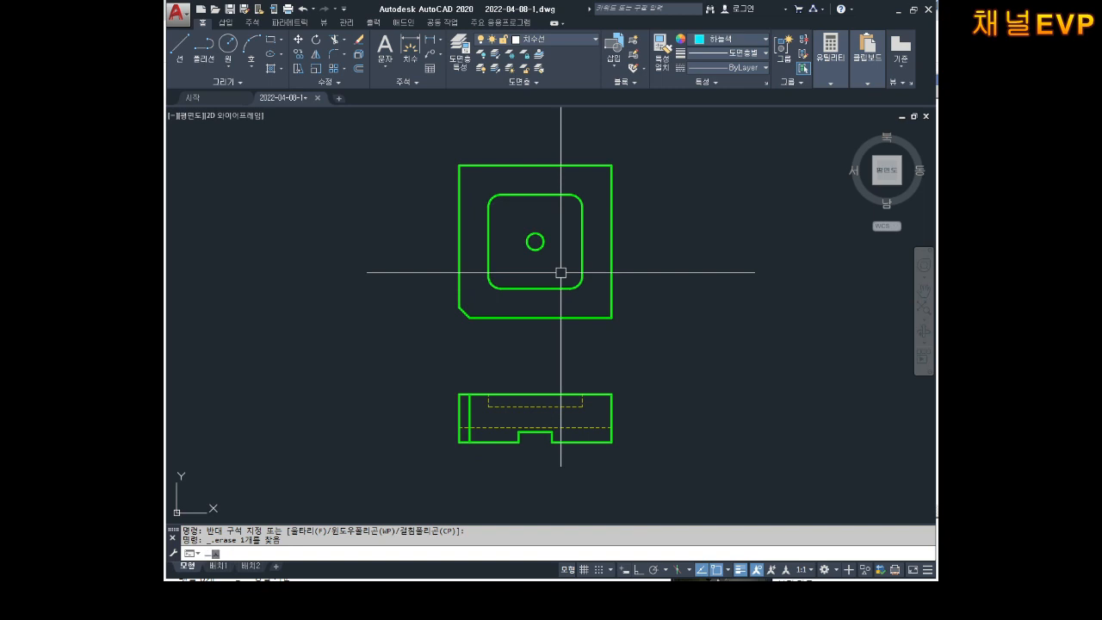
type("t")
key("Return")
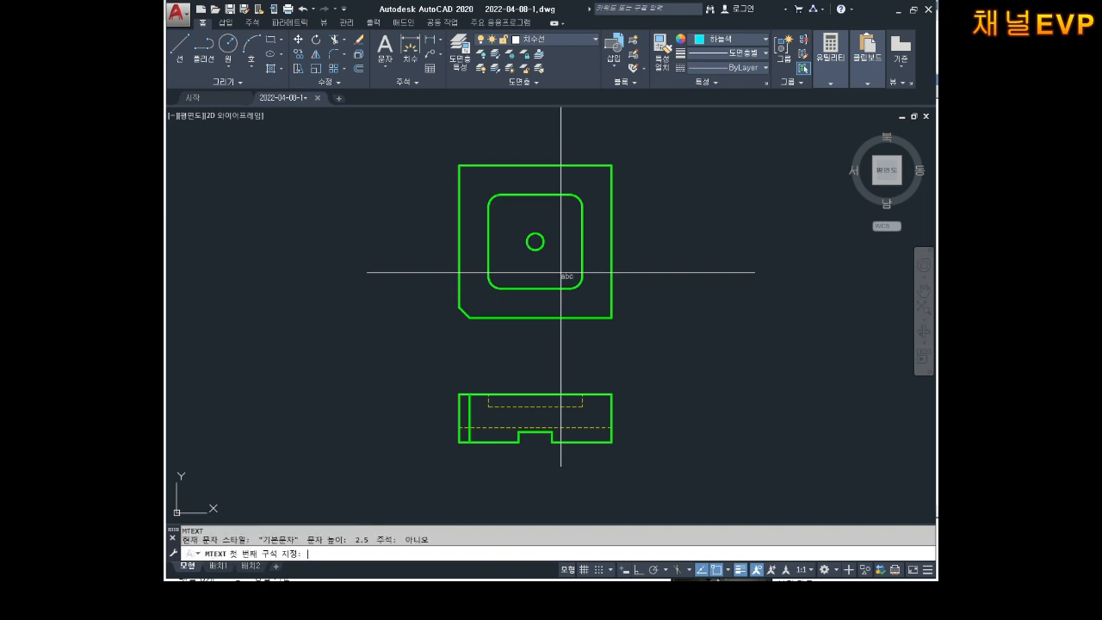
left_click(635, 162)
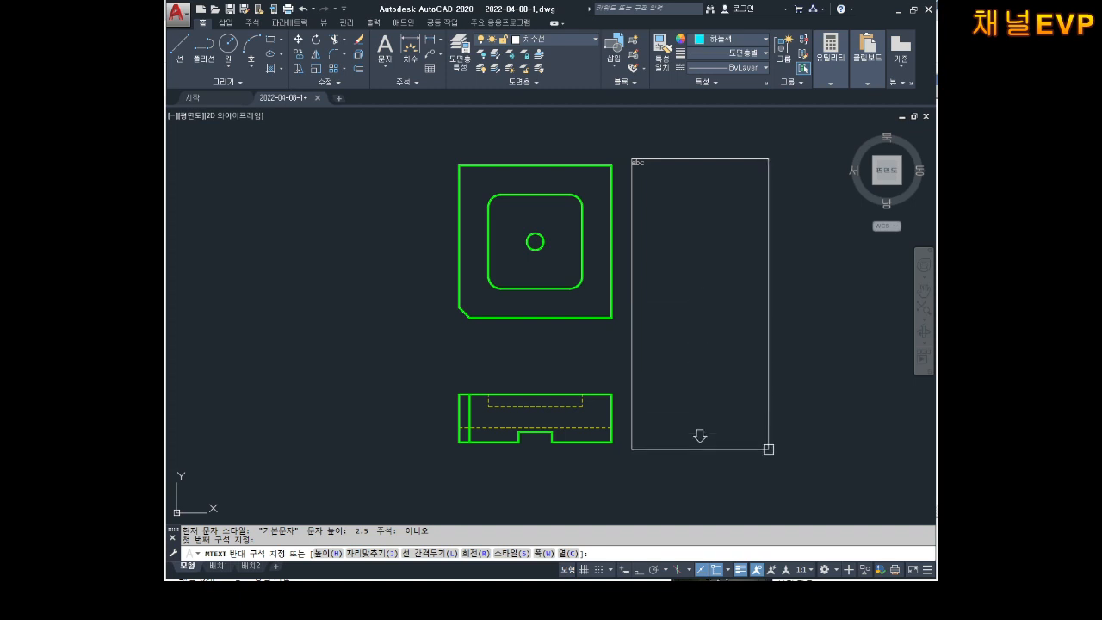
left_click(771, 471)
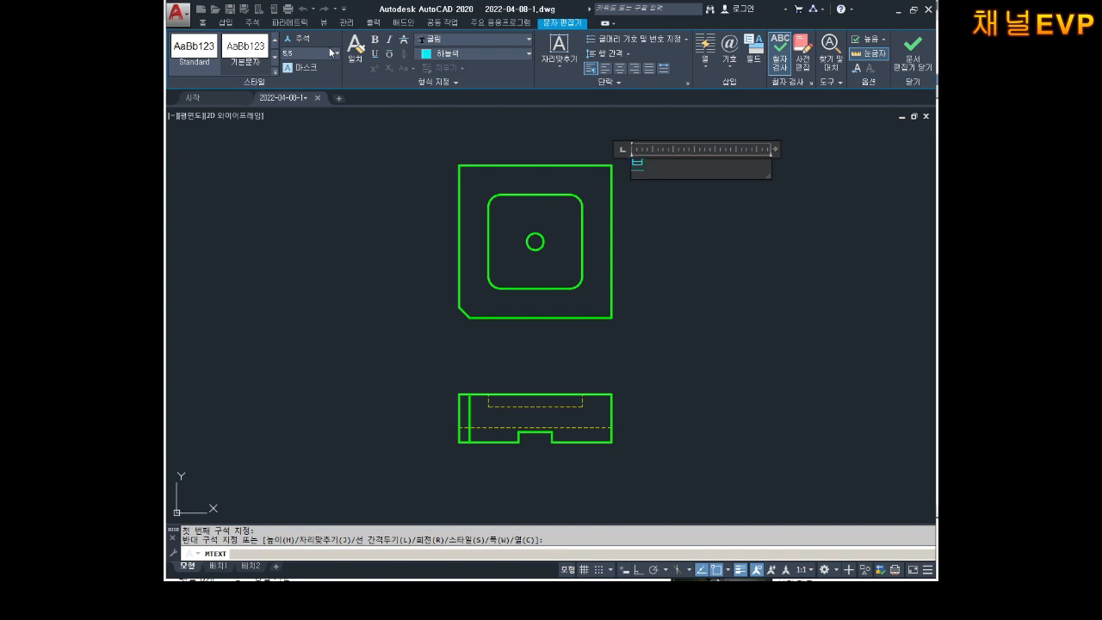
type("블럭")
left_click_drag(671, 173, 565, 169)
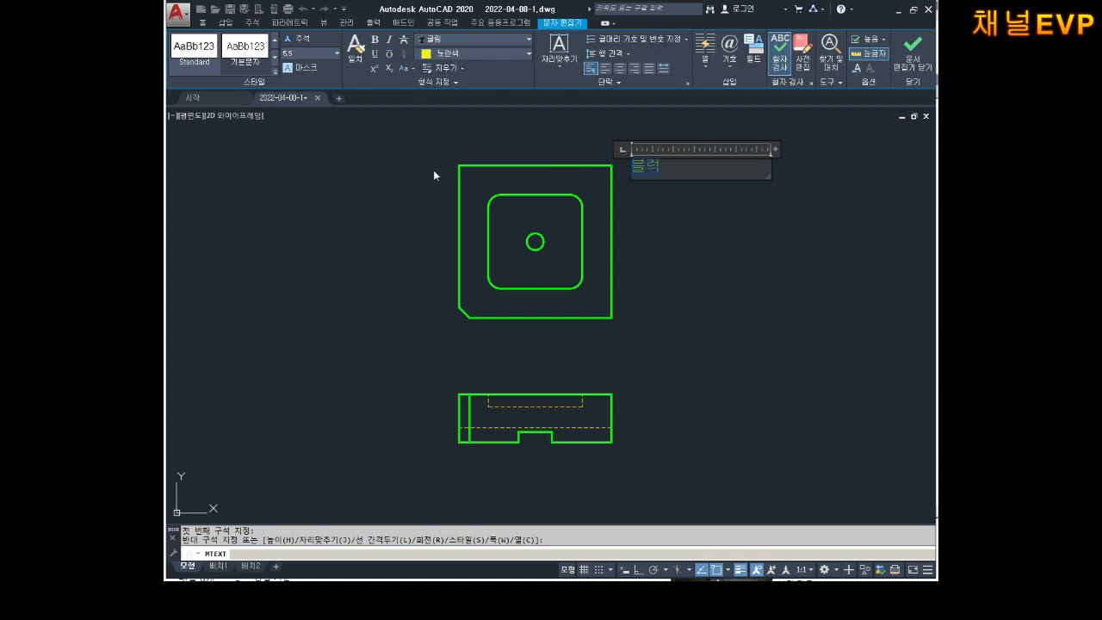
left_click(692, 168)
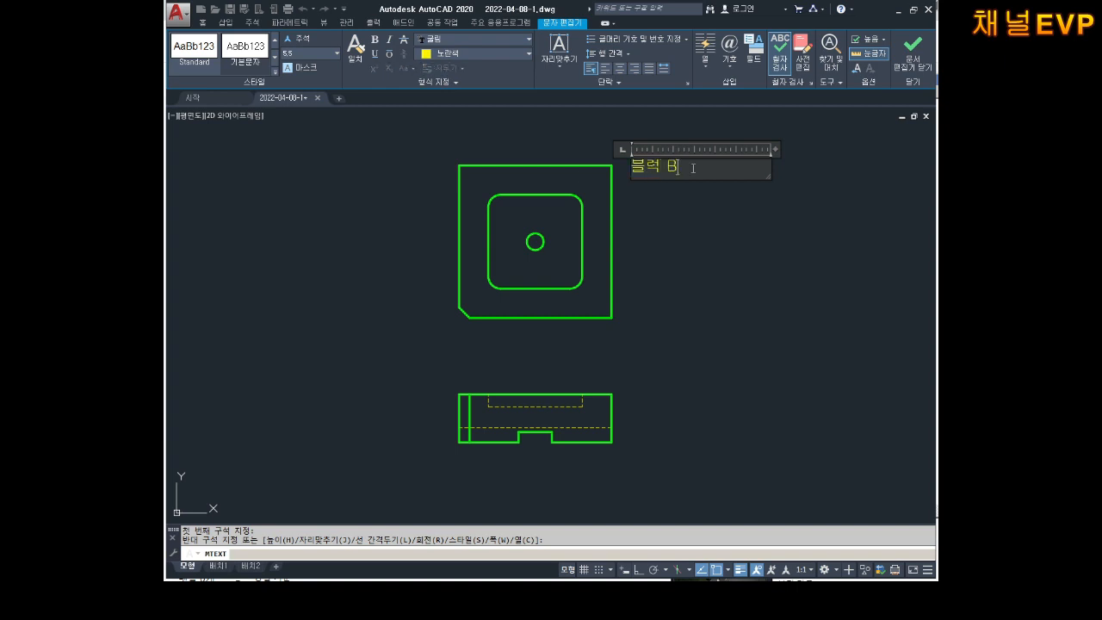
key("Escape")
mouse_move(655, 197)
middle_mouse_down()
mouse_move(637, 266)
mouse_move(650, 276)
middle_mouse_up()
type("b")
key("Return")
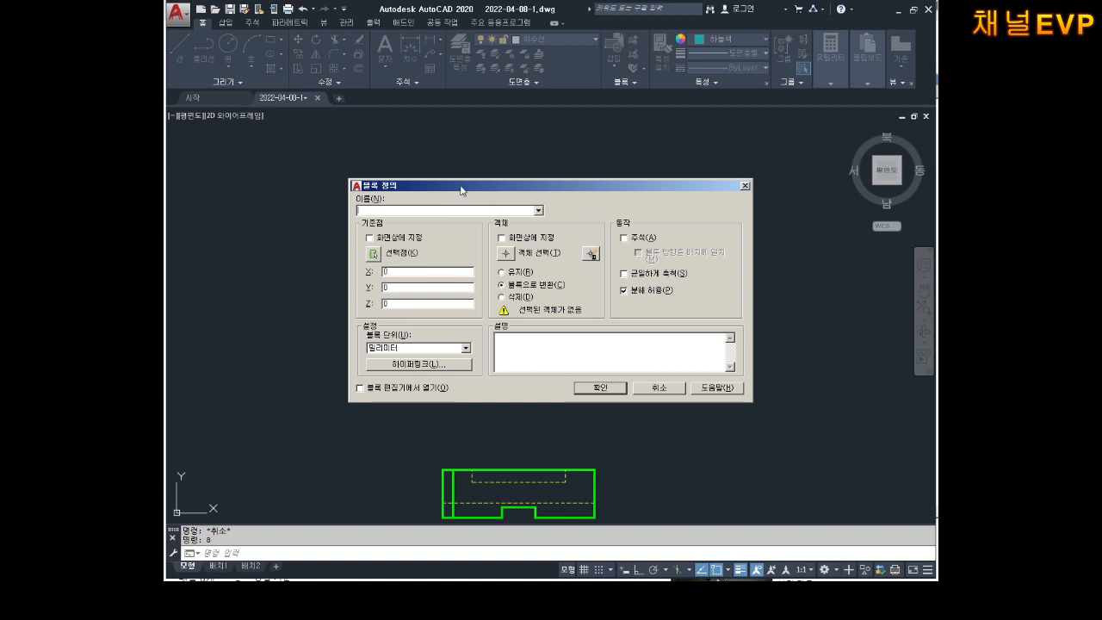
left_click(660, 388)
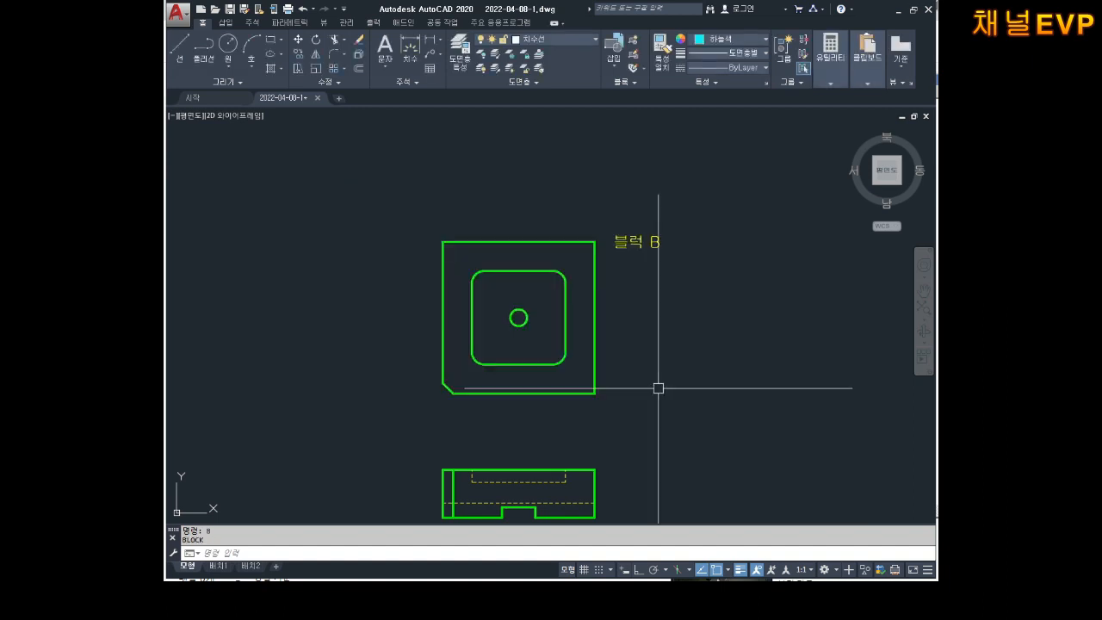
mouse_move(595, 301)
middle_mouse_down()
mouse_move(584, 263)
mouse_move(602, 287)
middle_mouse_up()
scroll(584, 263, "up", 2)
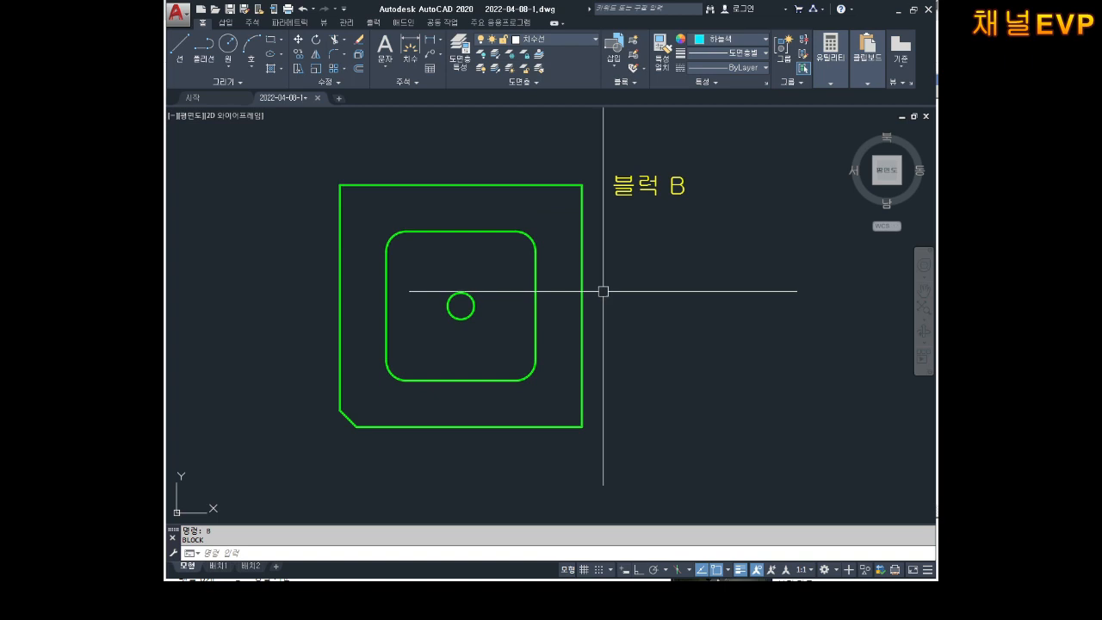
type("B")
key("Return")
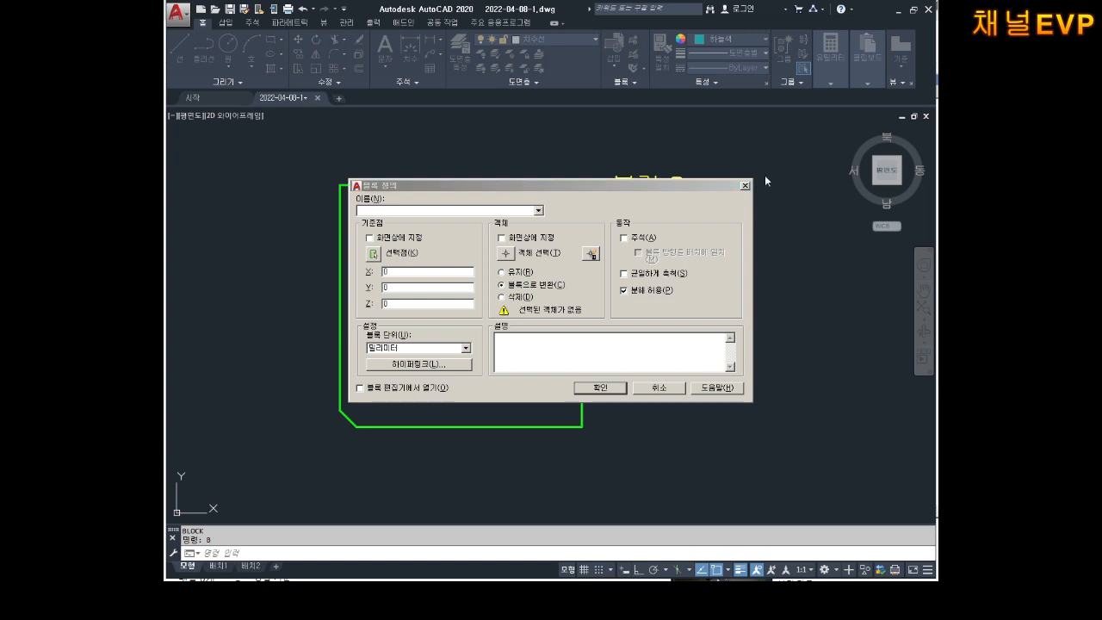
left_click(660, 388)
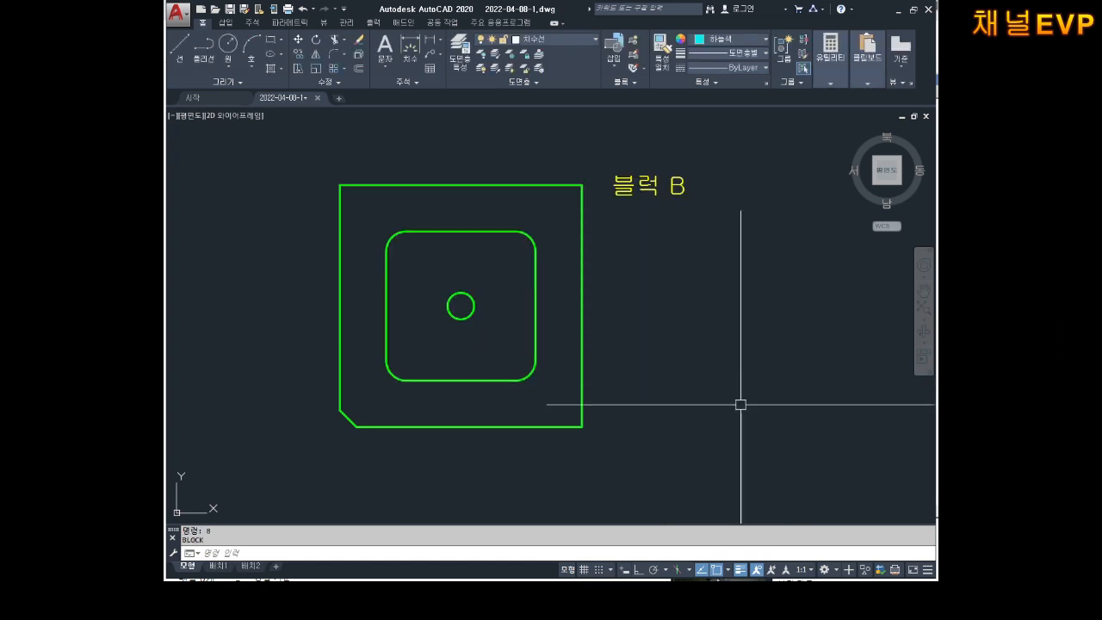
- Switch to the open Notepad note and add the lines "상판" and "하판" at its end
left_click(937, 432)
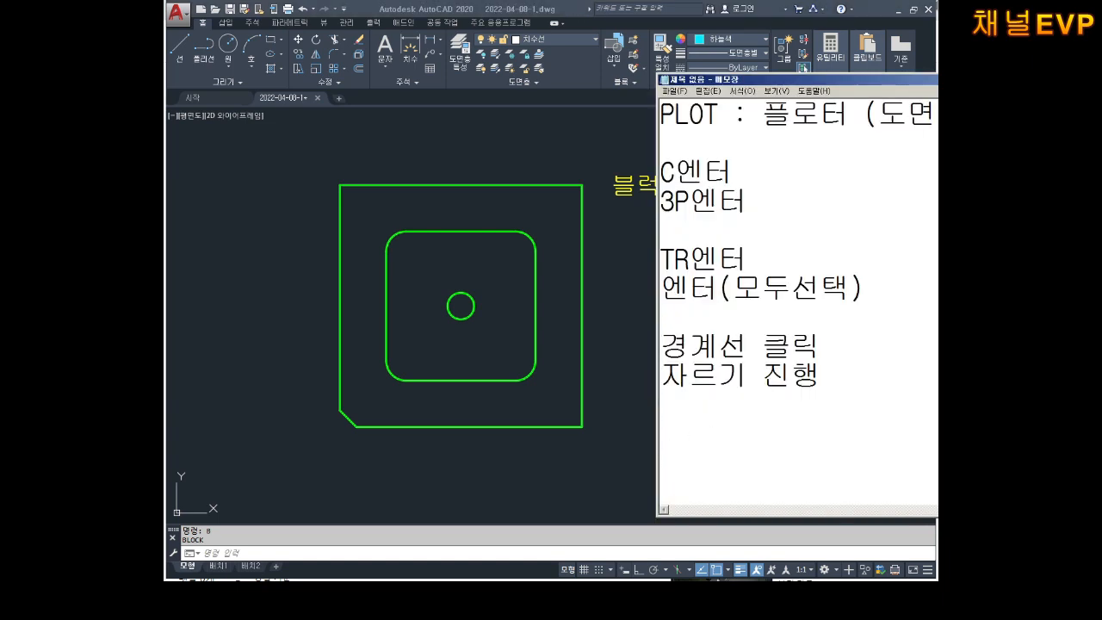
type("상판")
key("Return")
type("하판")
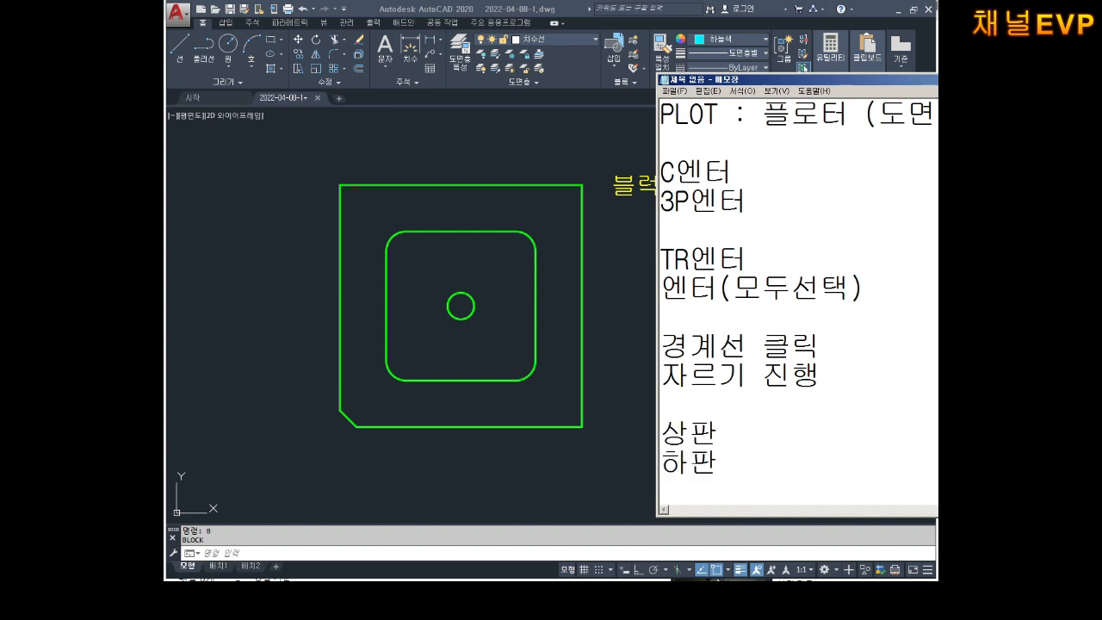
left_click(568, 432)
scroll(412, 310, "down", 2)
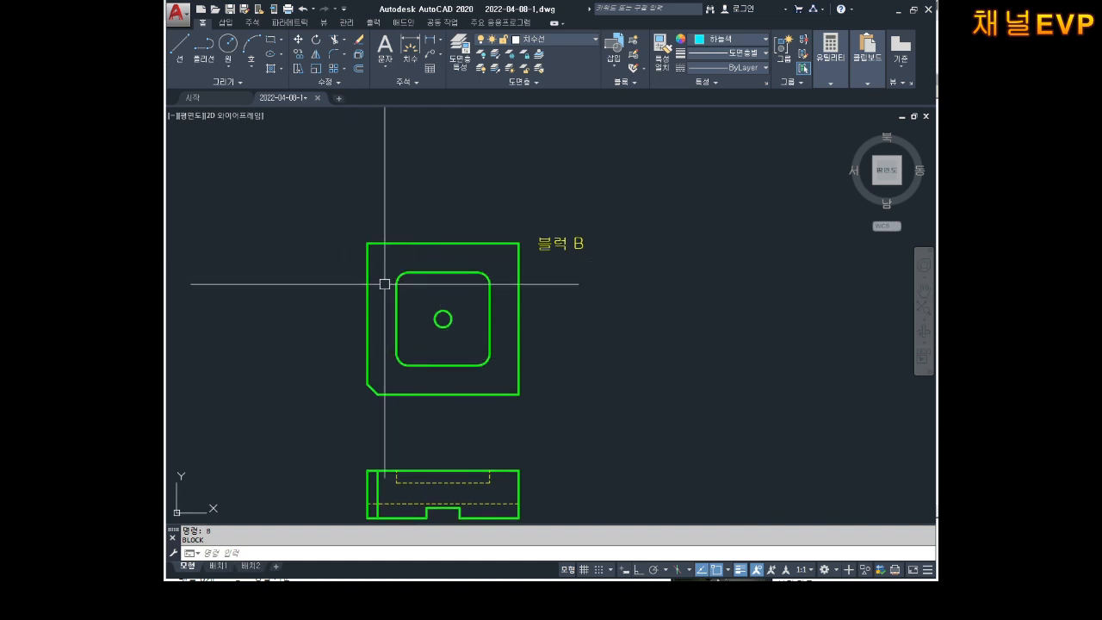
scroll(449, 320, "down", 2)
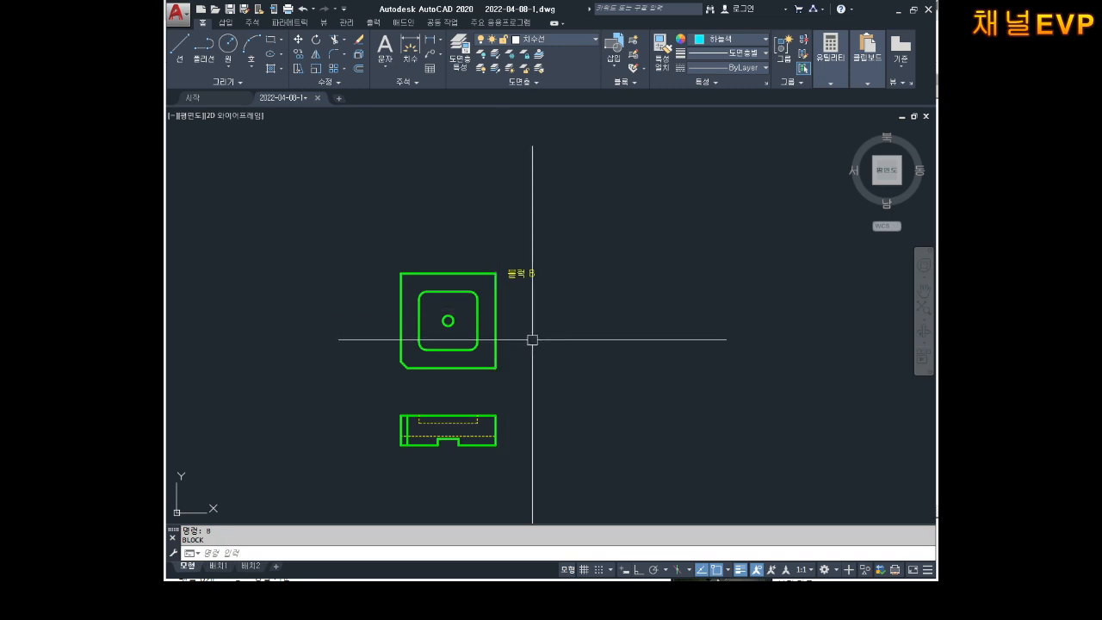
- Switch to the Notepad note, insert a blank line before "하판", extend that entry to "하판 평면" and select it
left_click(937, 414)
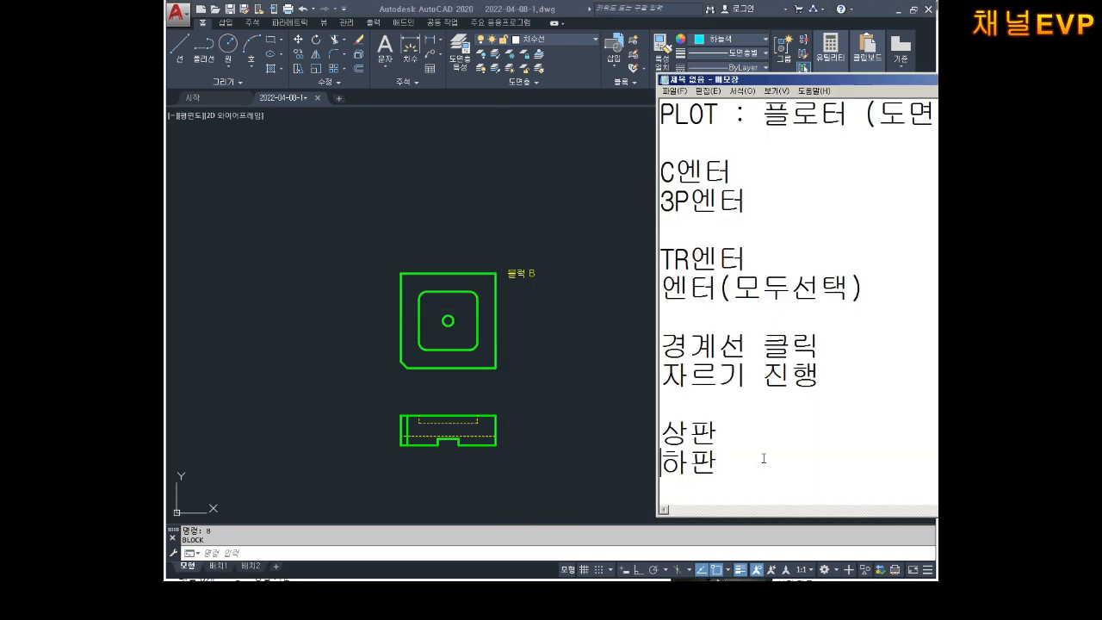
left_click(662, 461)
key("Return")
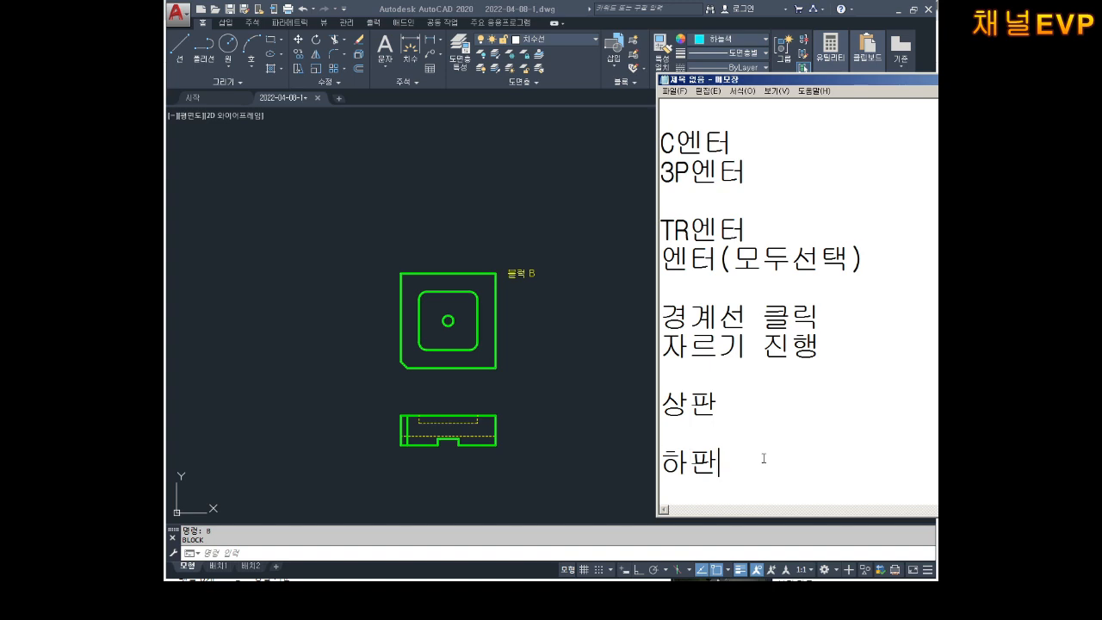
type("평면")
left_click_drag(792, 464, 657, 469)
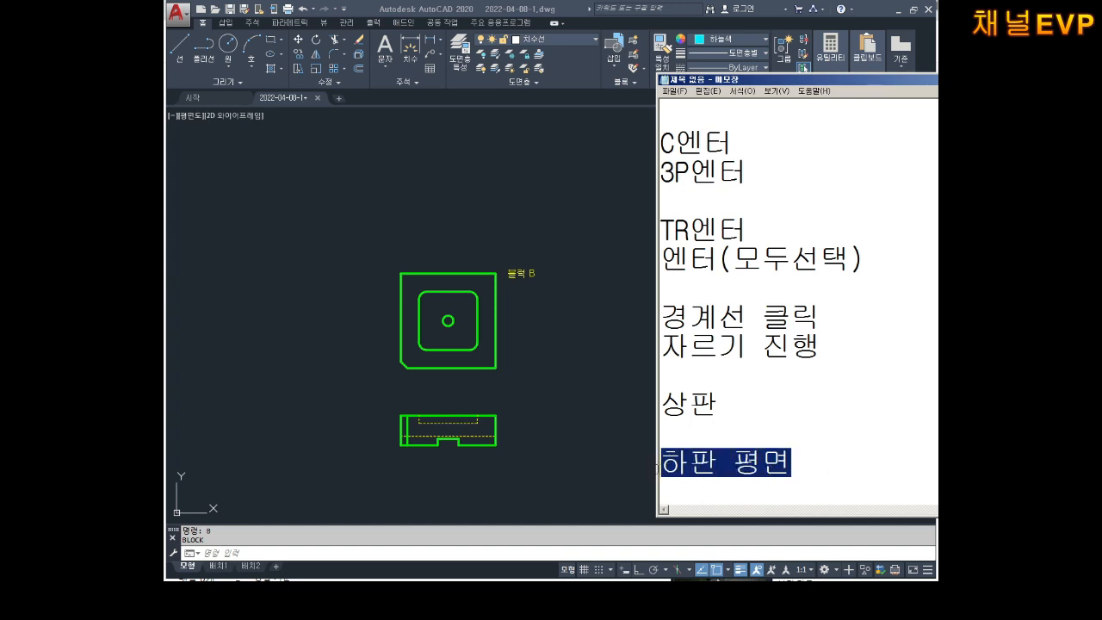
- Switch back to AutoCAD, start a new block definition and set its name to "하판 평면"
left_click(521, 347)
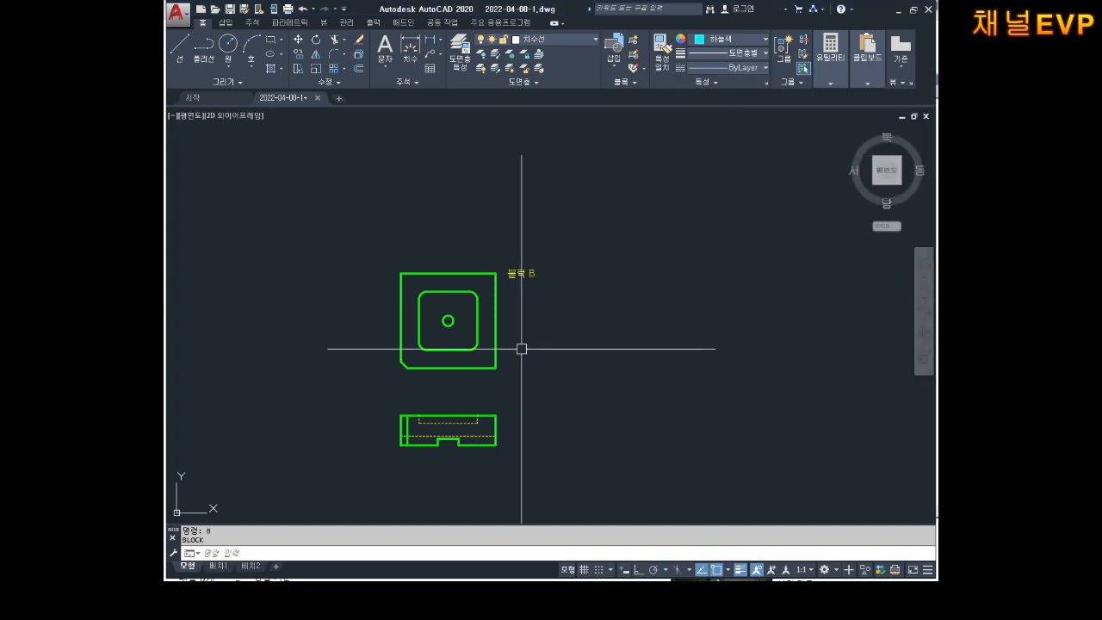
scroll(516, 336, "up", 3)
key("Escape")
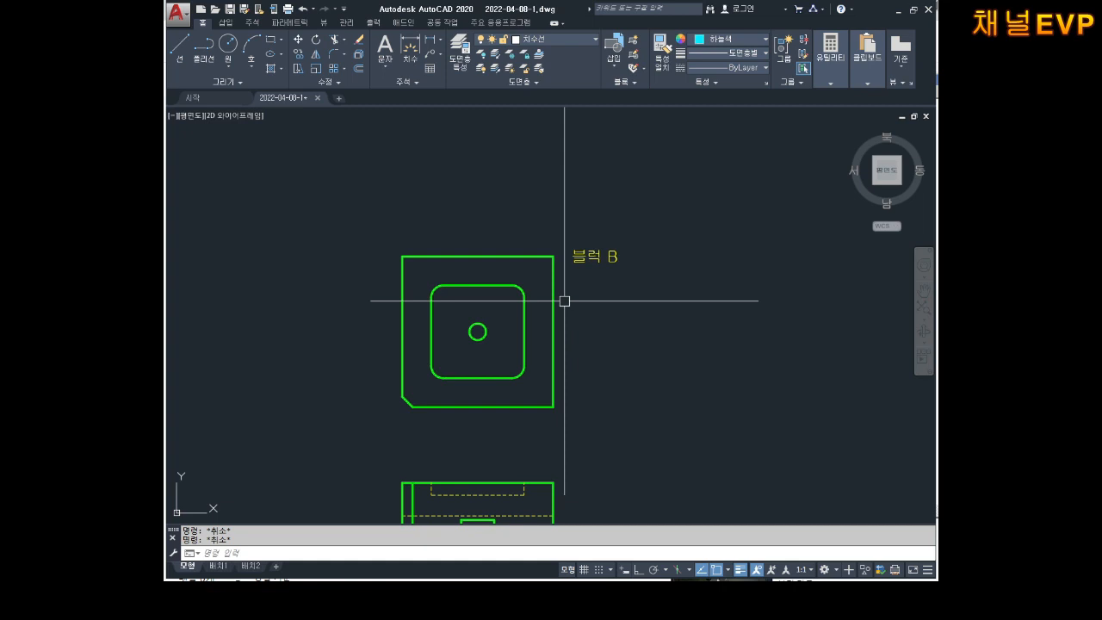
type("b")
key("Return")
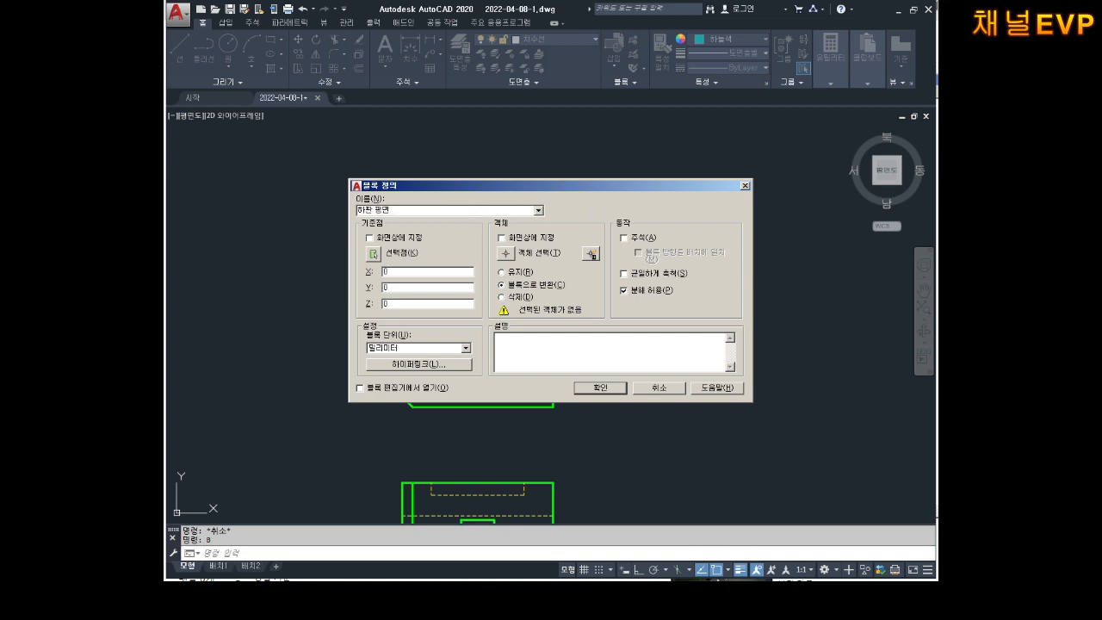
key("alt+Tab")
left_click_drag(828, 80, 781, 80)
left_click(735, 465)
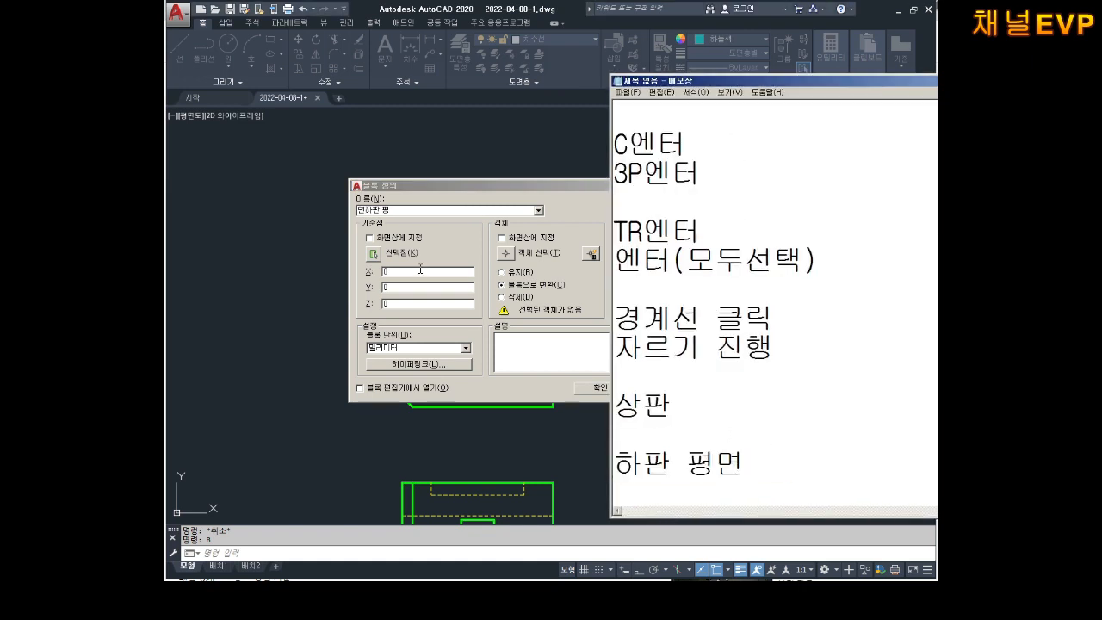
left_click(406, 211)
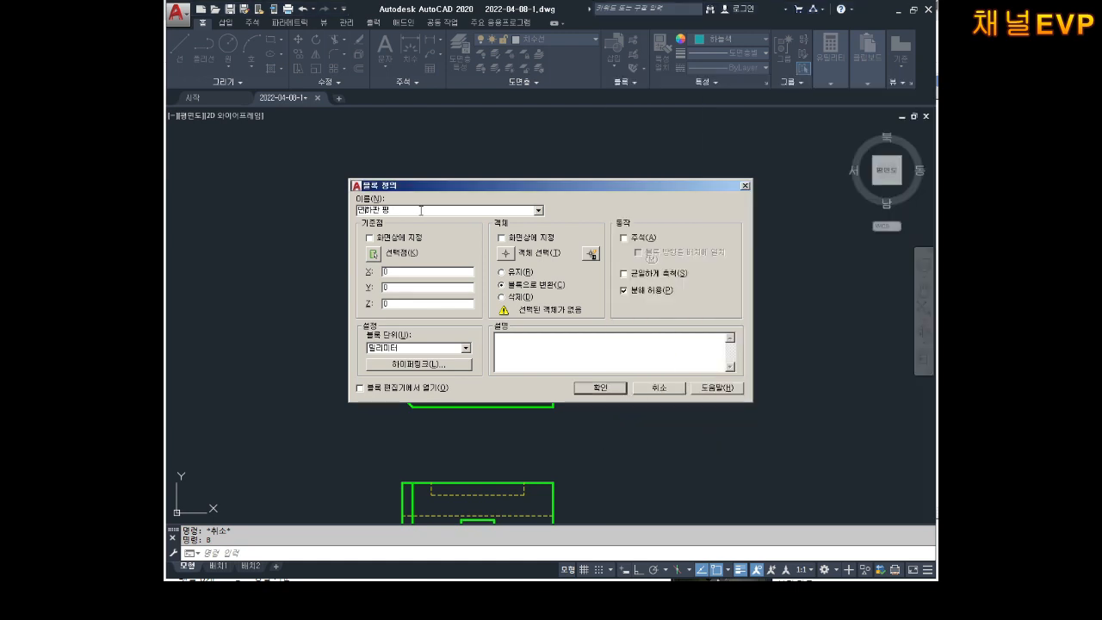
key("BackSpace")
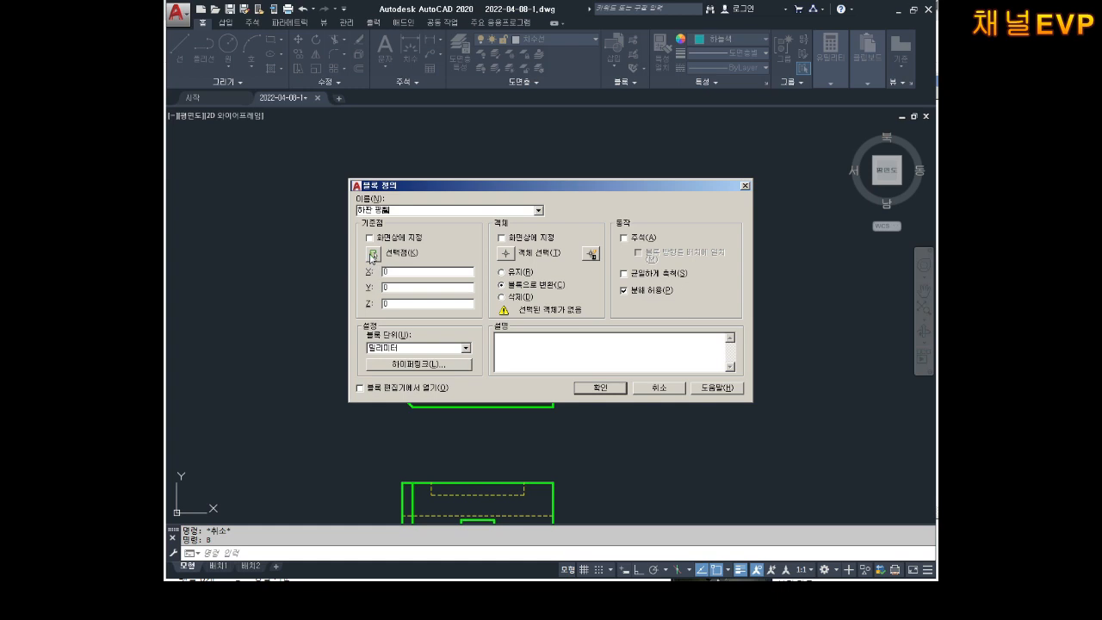
- Pick the lower-right corner of the copied plan view's outline as the block's base point
left_click(375, 254)
scroll(465, 315, "up", 2)
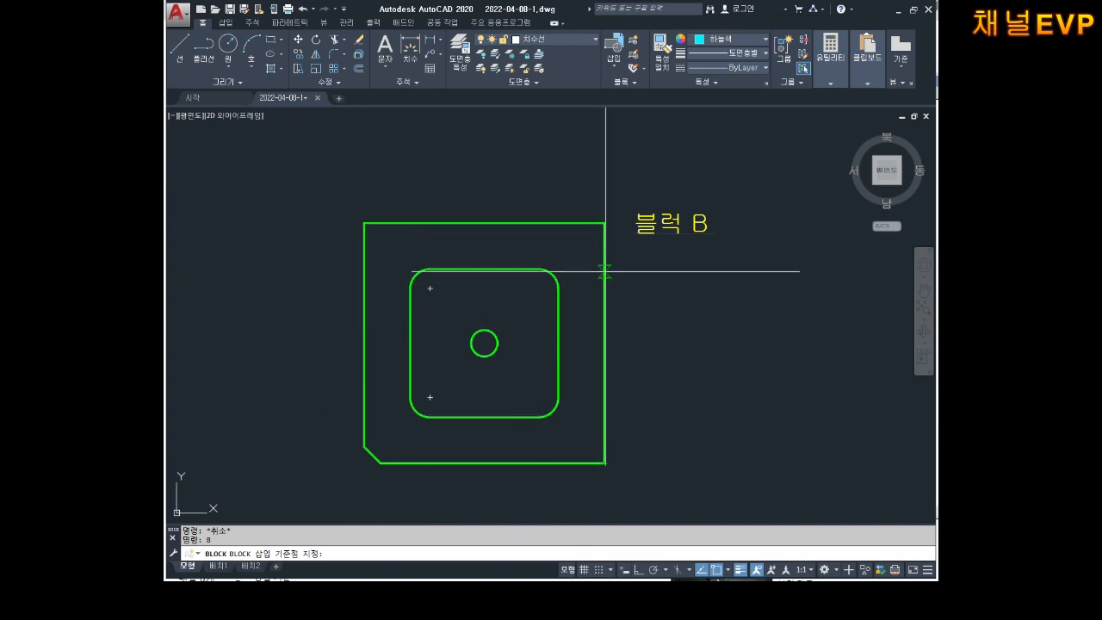
left_click(604, 462)
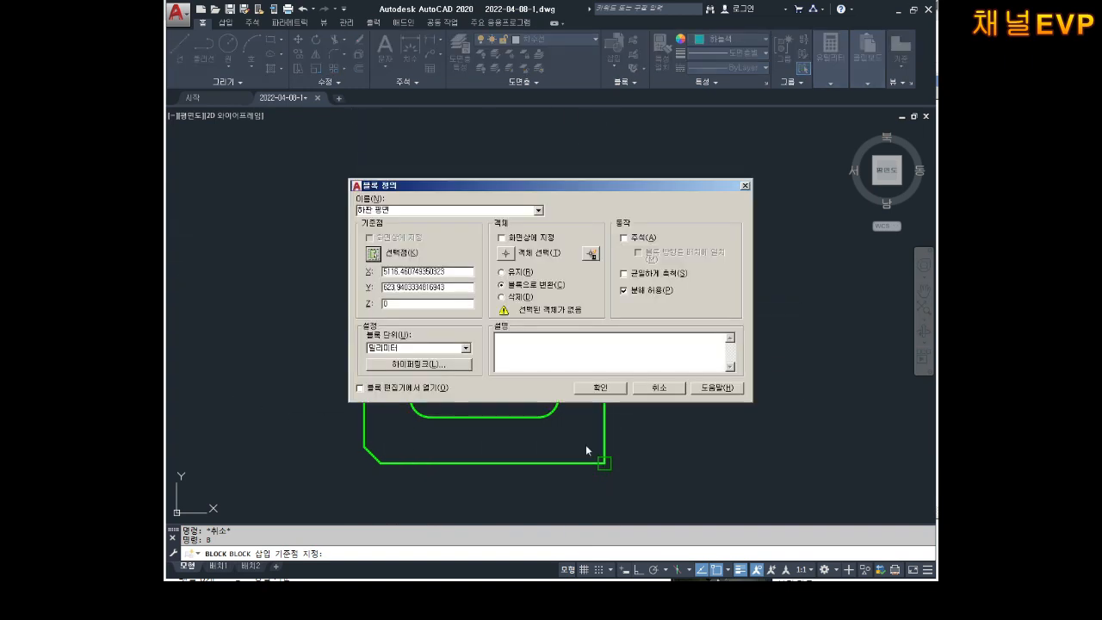
left_click(373, 256)
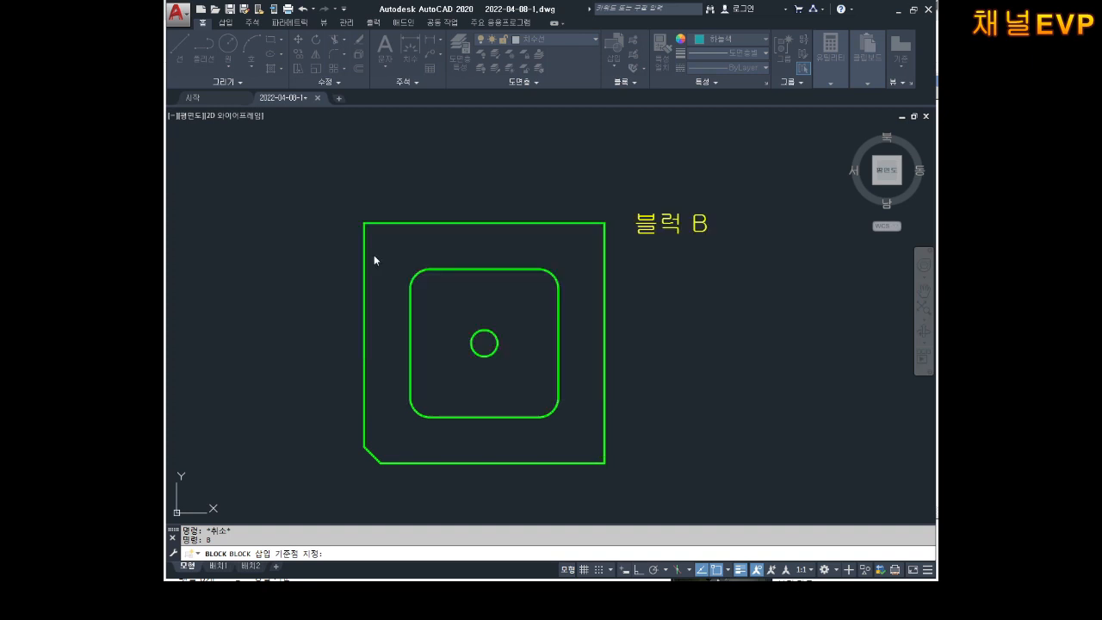
left_click(605, 462)
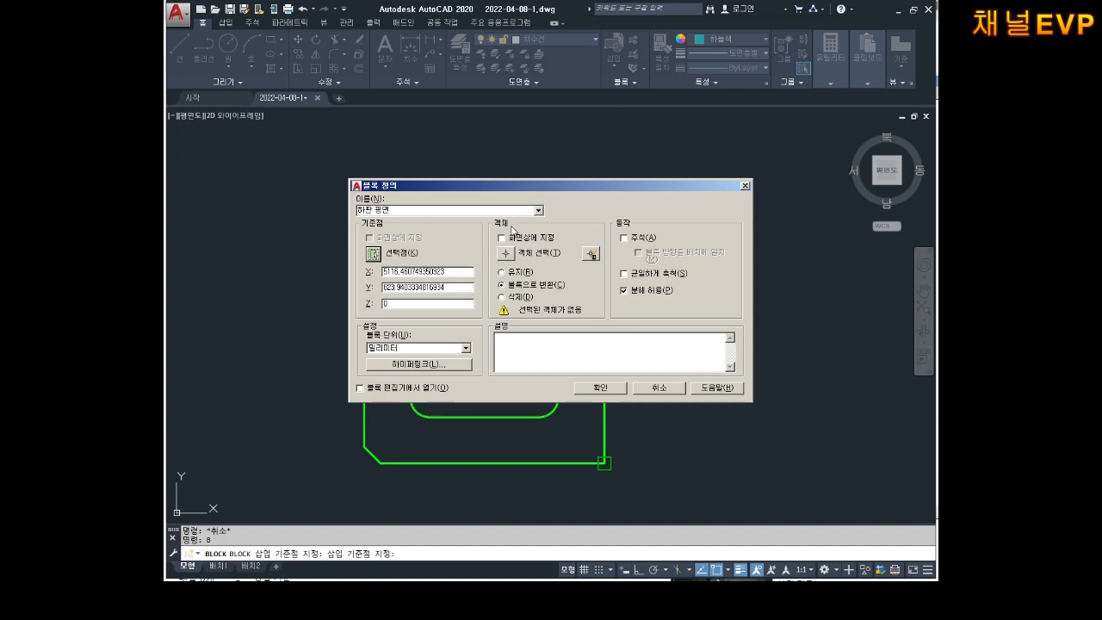
left_click(374, 256)
left_click(604, 462)
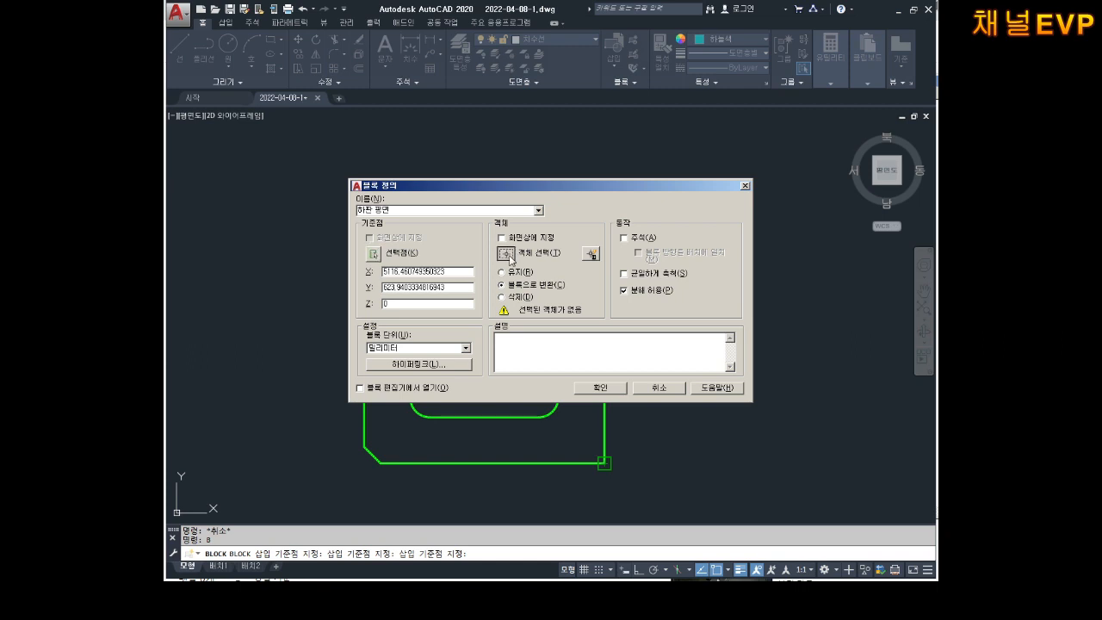
- Select all the outline, pocket and hole geometry of the copied plan view and create the block with the Convert to block option
left_click(507, 254)
left_click(613, 190)
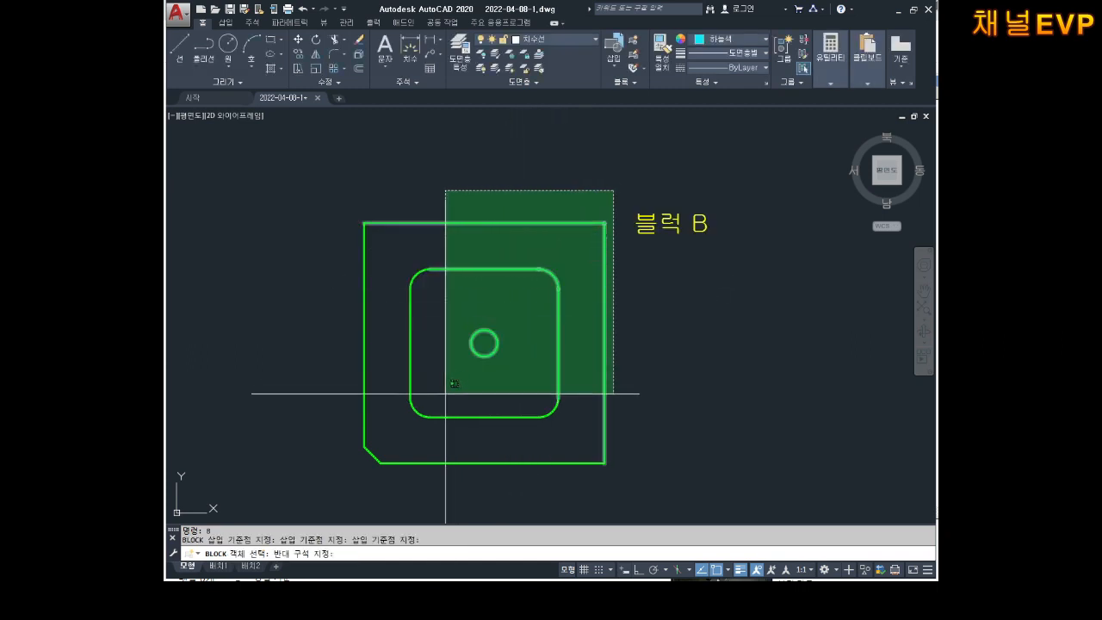
left_click(337, 487)
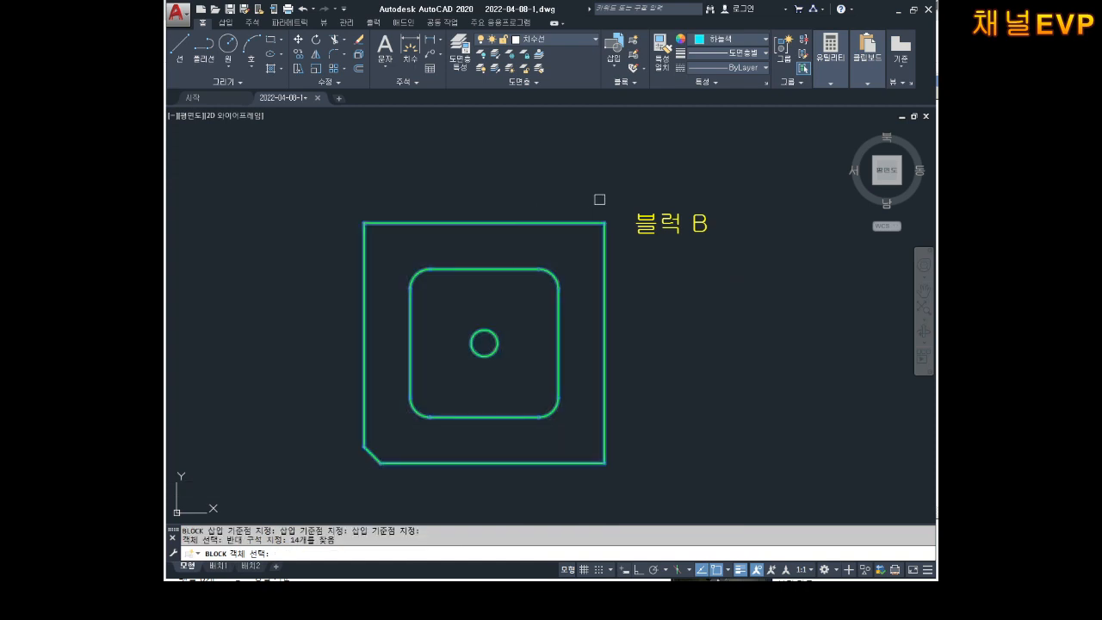
left_click(622, 195)
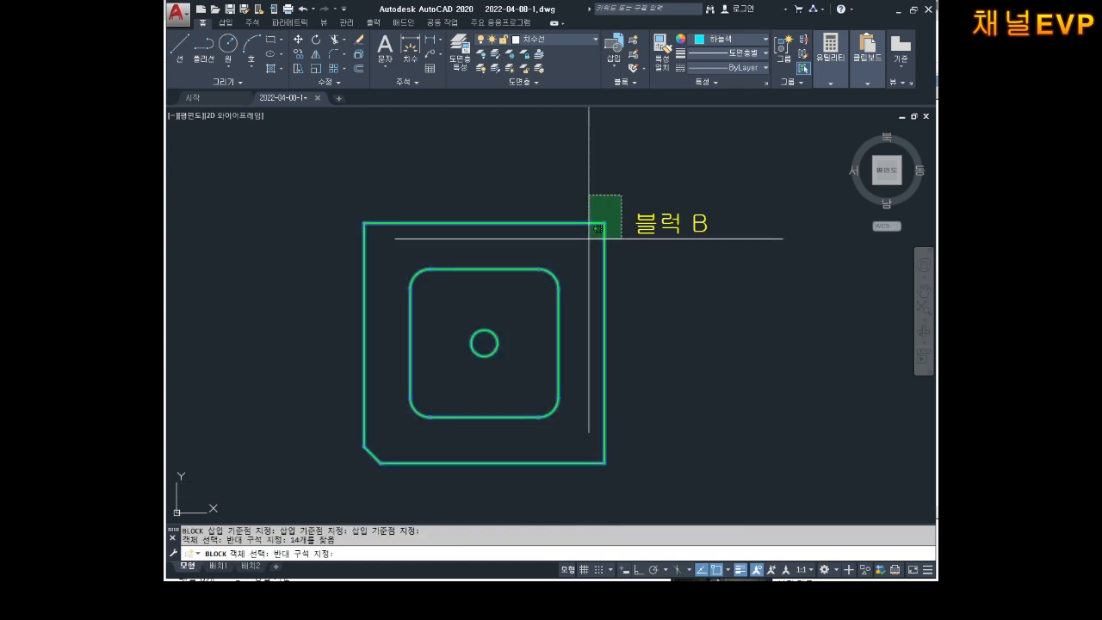
left_click(330, 486)
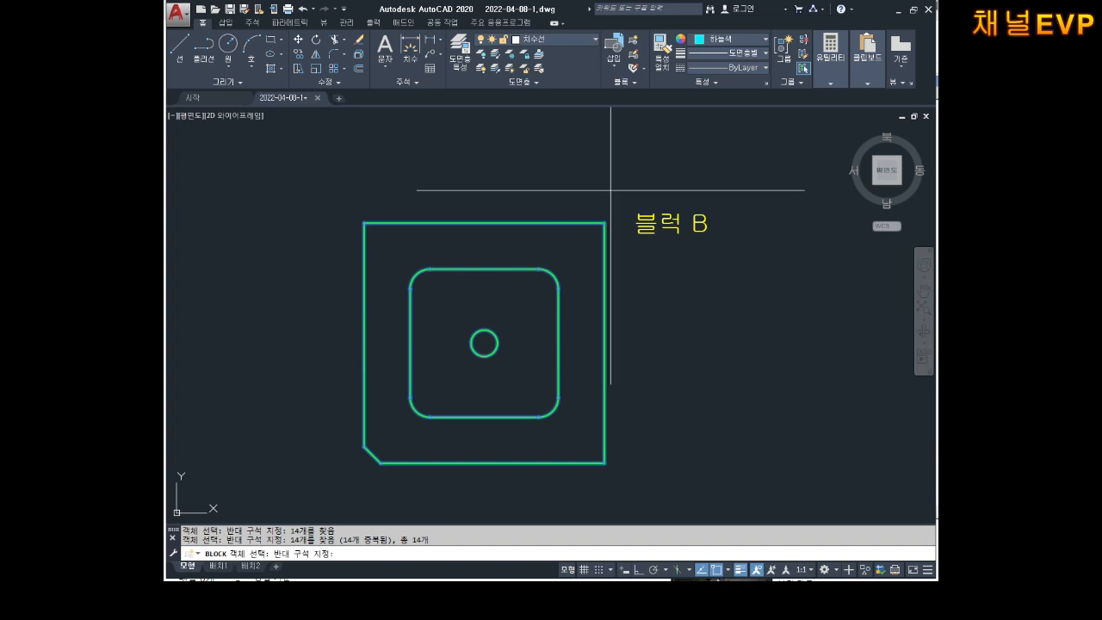
left_click(610, 189)
left_click(333, 493)
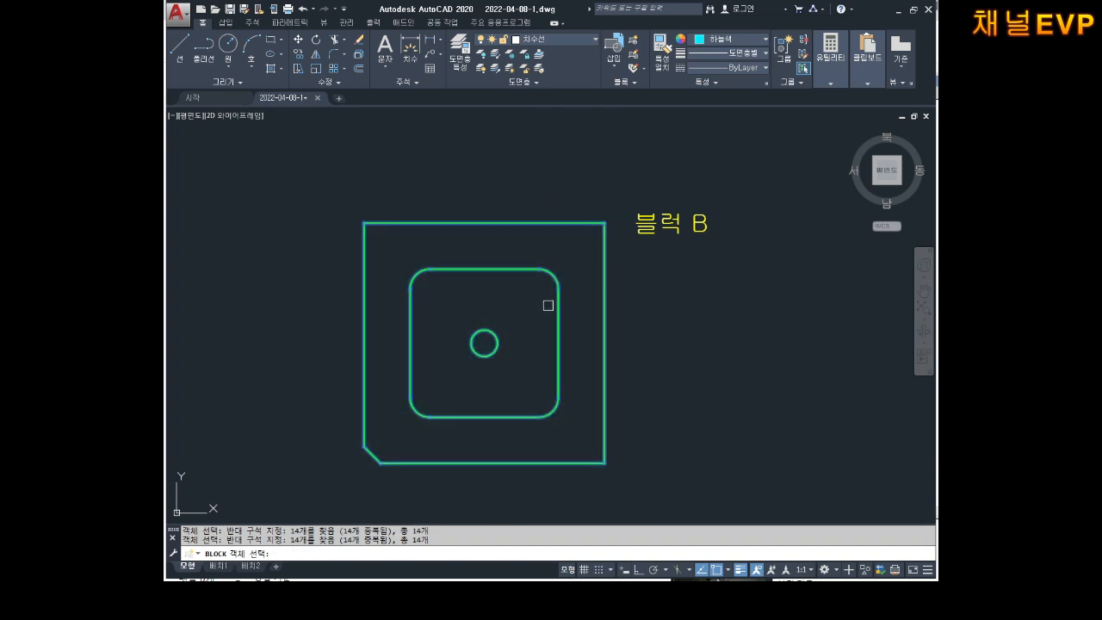
key("Return")
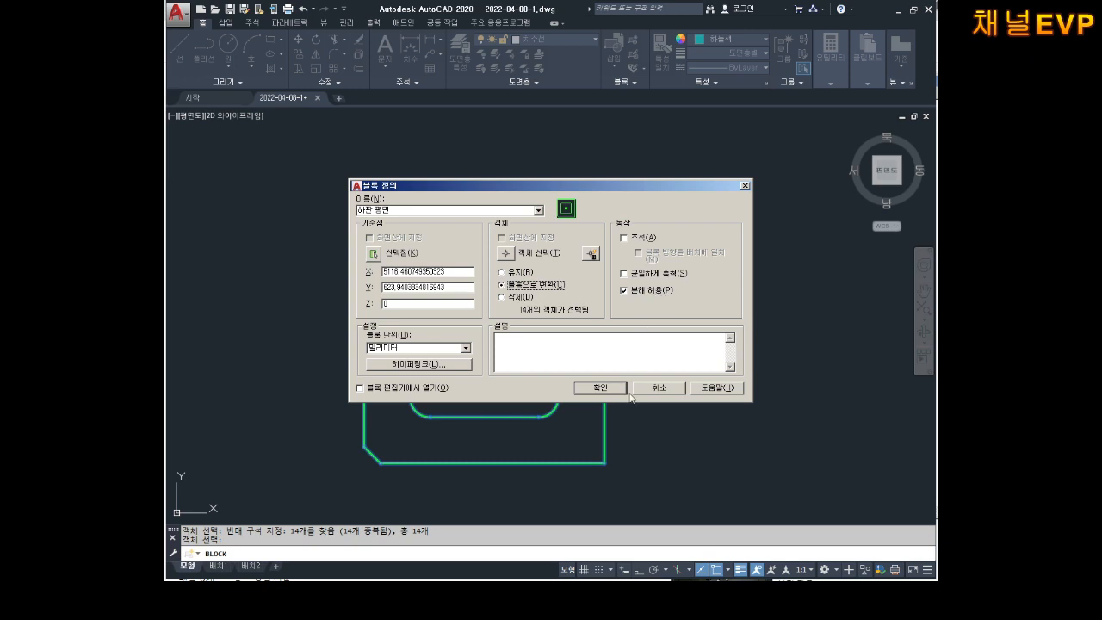
left_click(600, 388)
scroll(642, 354, "down", 4)
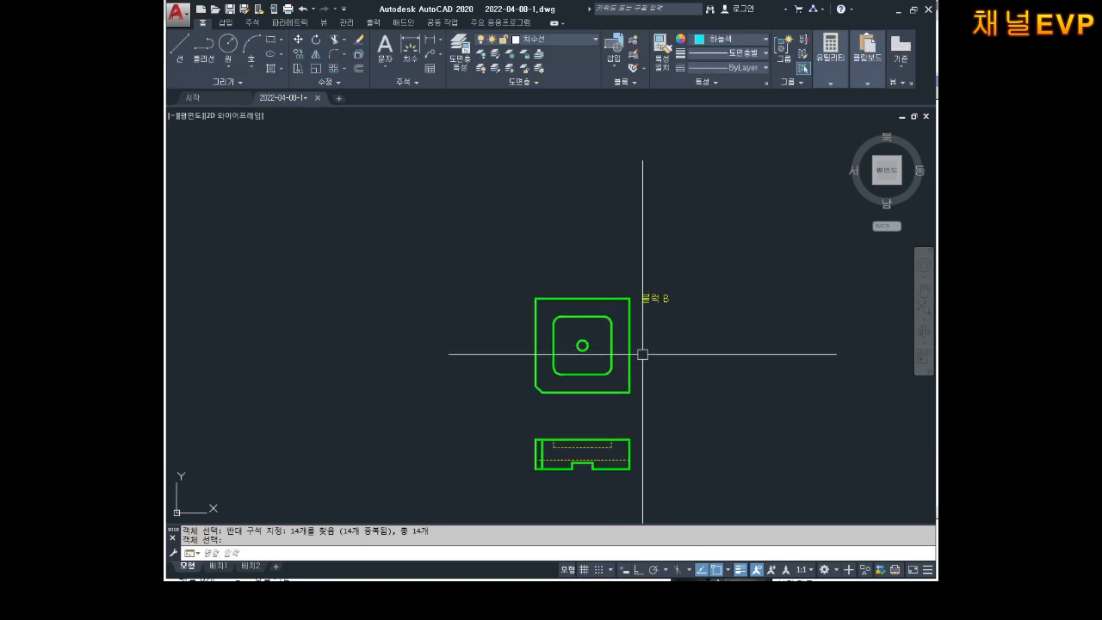
scroll(572, 312, "up", 4)
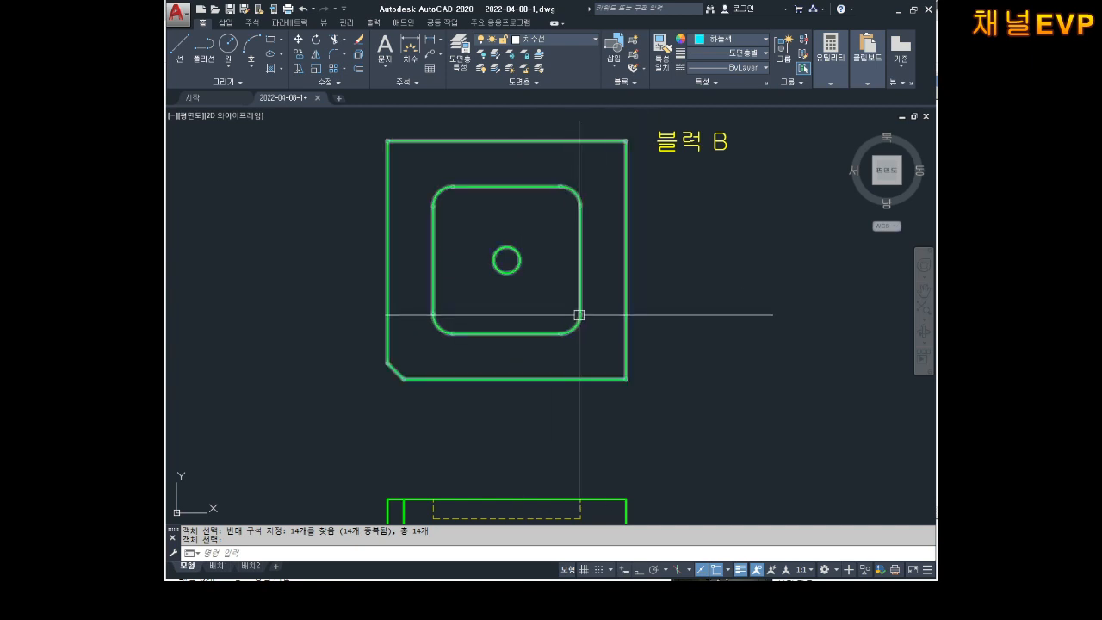
- Copy the dimensioned plan view from the original drawing sheet marked 1 to the right of the "블럭 B" views
scroll(578, 315, "down", 6)
key("Escape")
key("Escape")
middle_click_drag(415, 288, 563, 295)
middle_click_drag(318, 259, 445, 320)
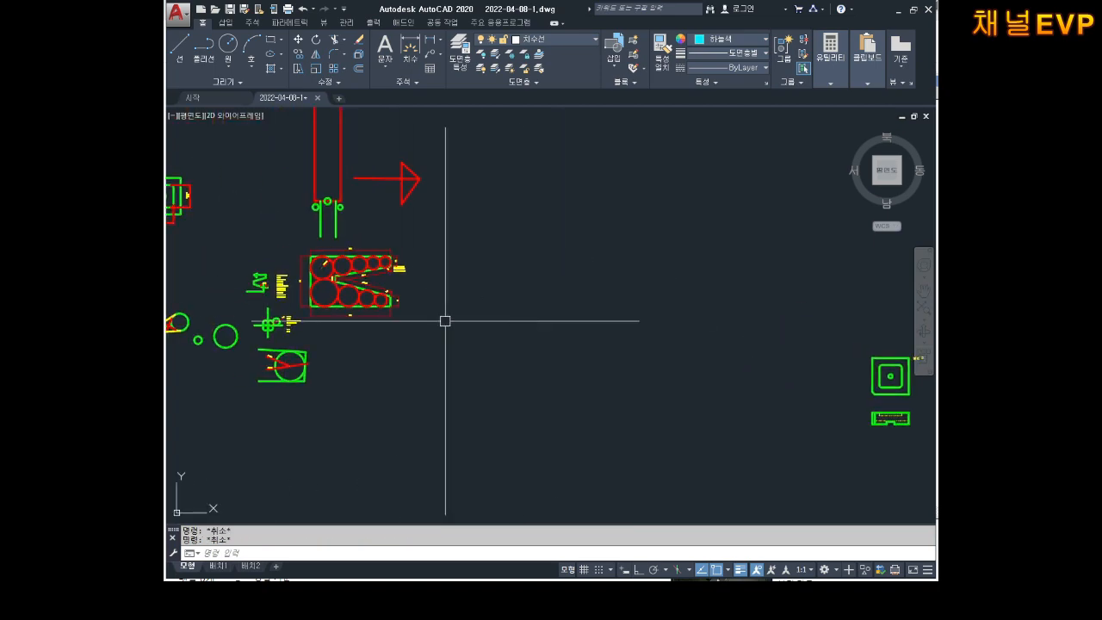
middle_click_drag(241, 284, 560, 292)
middle_click_drag(387, 267, 588, 312)
middle_click_drag(434, 133, 458, 218)
scroll(458, 219, "up", 4)
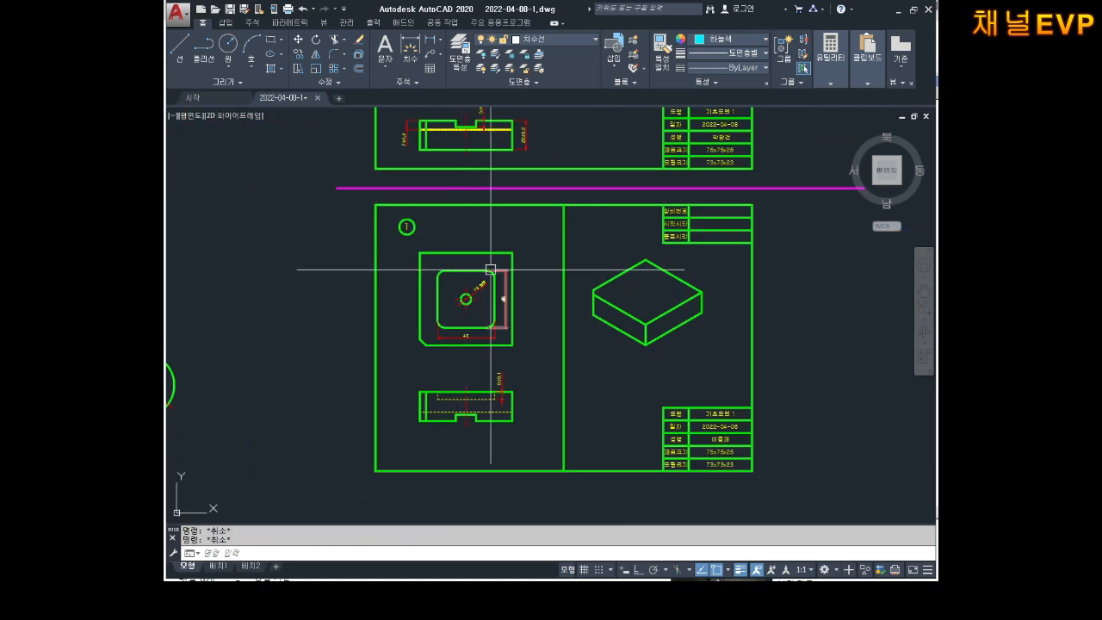
type("ㅐ")
key("Return")
scroll(499, 277, "up", 2)
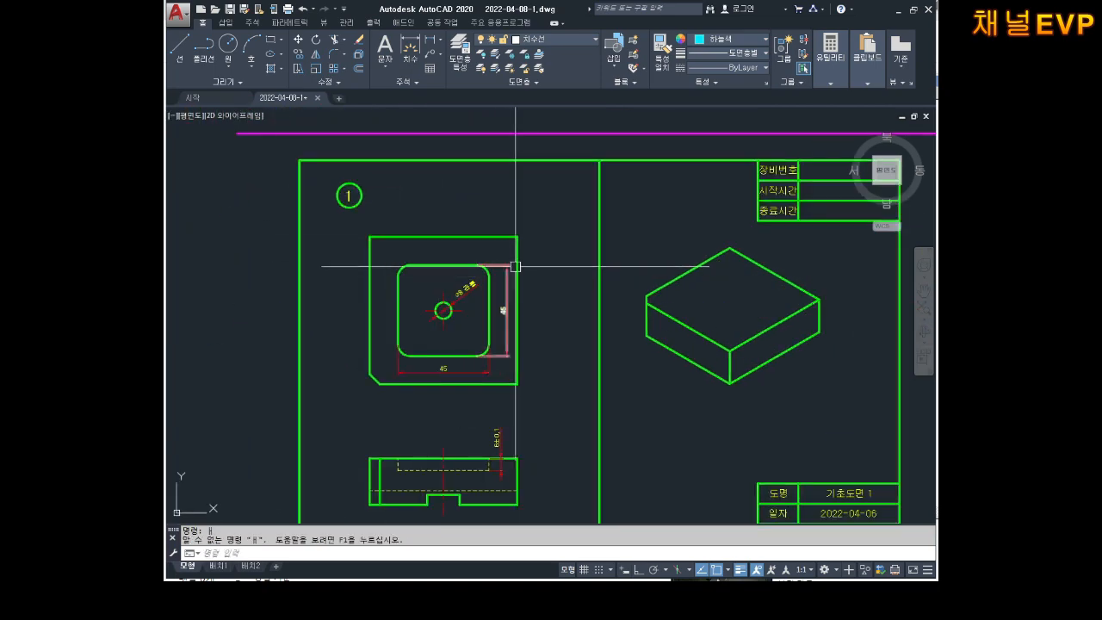
key("Escape")
type("c")
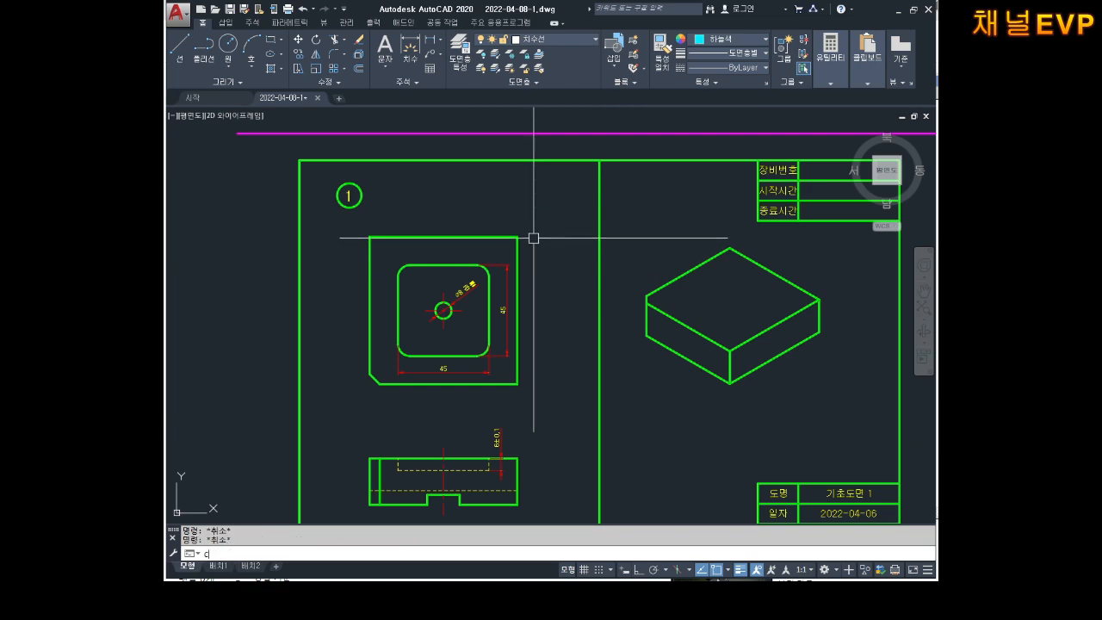
type("o")
key("Return")
left_click(533, 222)
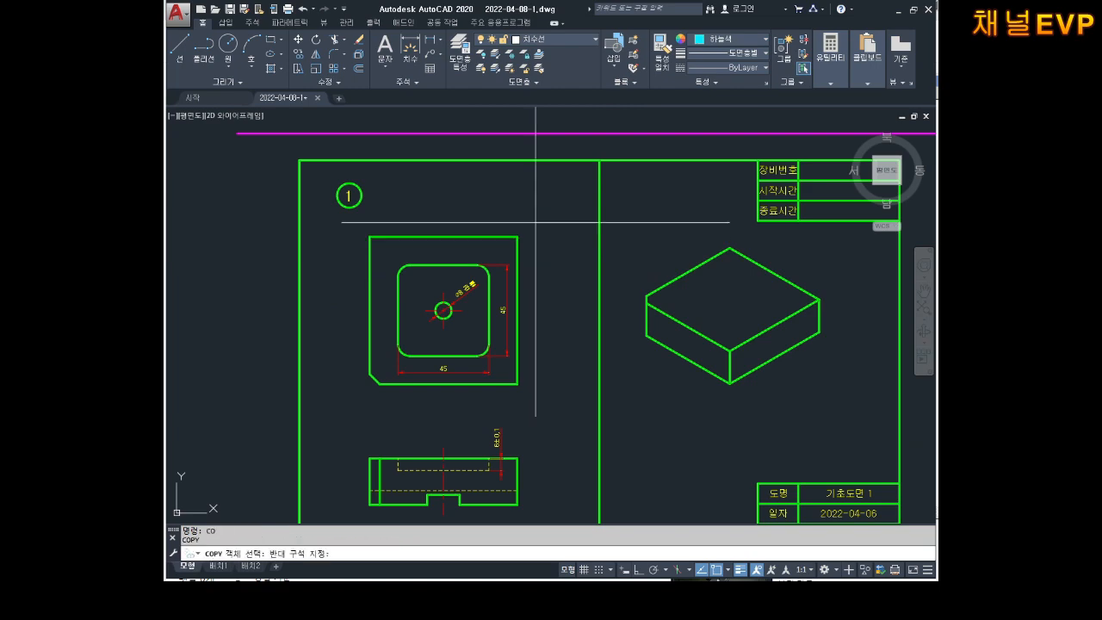
left_click(372, 383)
key("Return")
left_click(489, 313)
scroll(507, 355, "down", 6)
middle_click_drag(650, 375, 315, 226)
middle_click_drag(688, 303, 372, 209)
middle_click_drag(748, 314, 547, 234)
scroll(706, 297, "up", 4)
left_click(665, 284)
key("Escape")
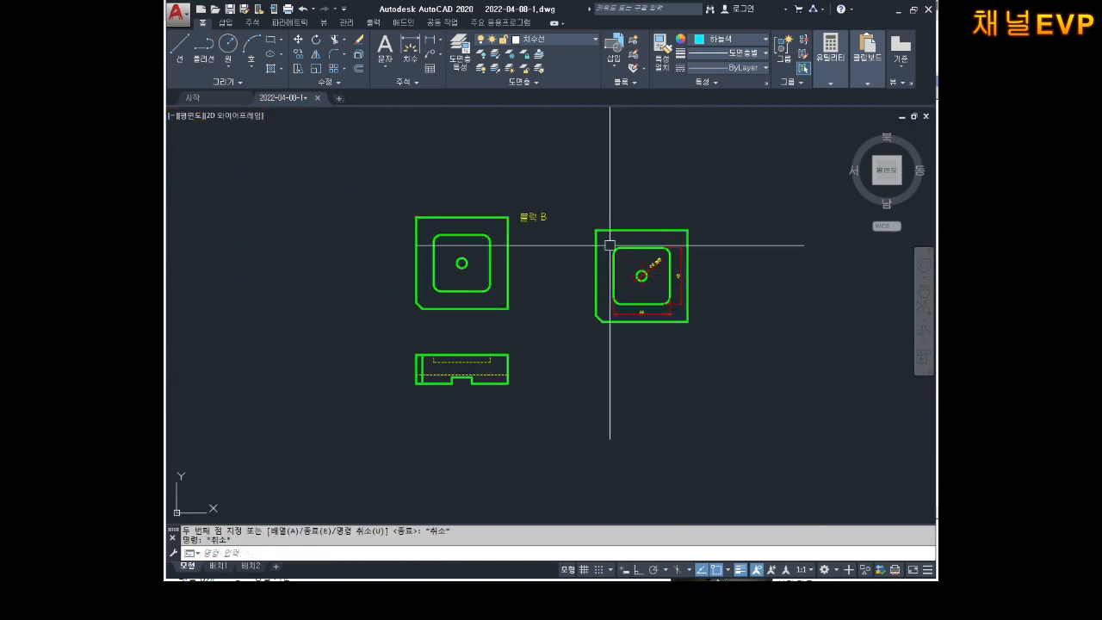
- Select the four long outer edges and two pocket edges of the dimensioned copy individually, and Copy them with the default 0,0,0 displacement
scroll(691, 248, "up", 2)
scroll(666, 253, "up", 2)
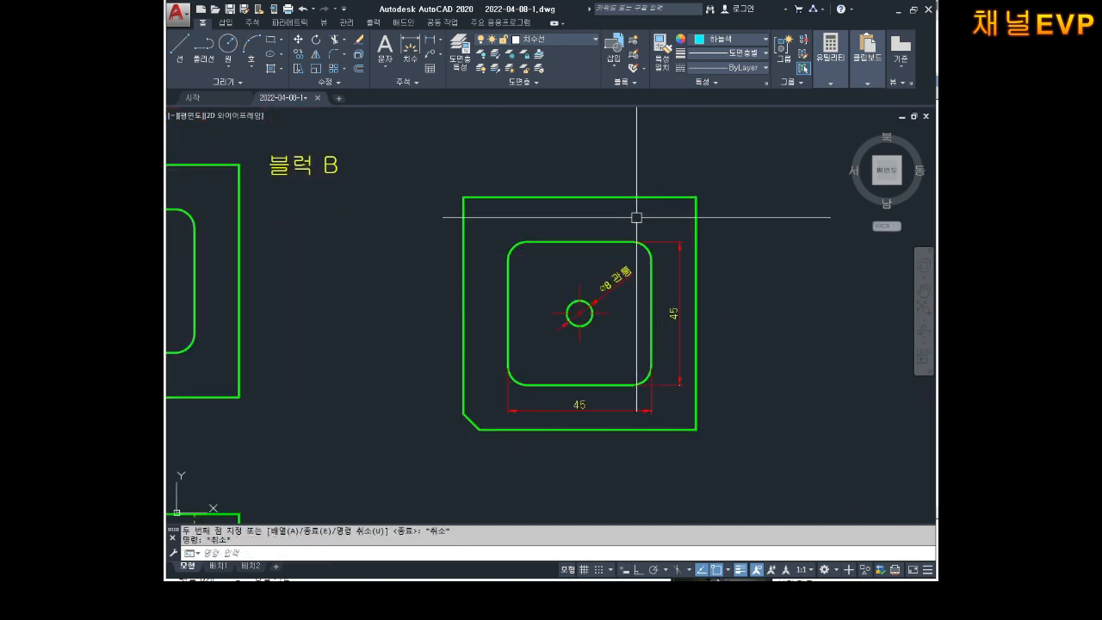
left_click(619, 196)
left_click(695, 247)
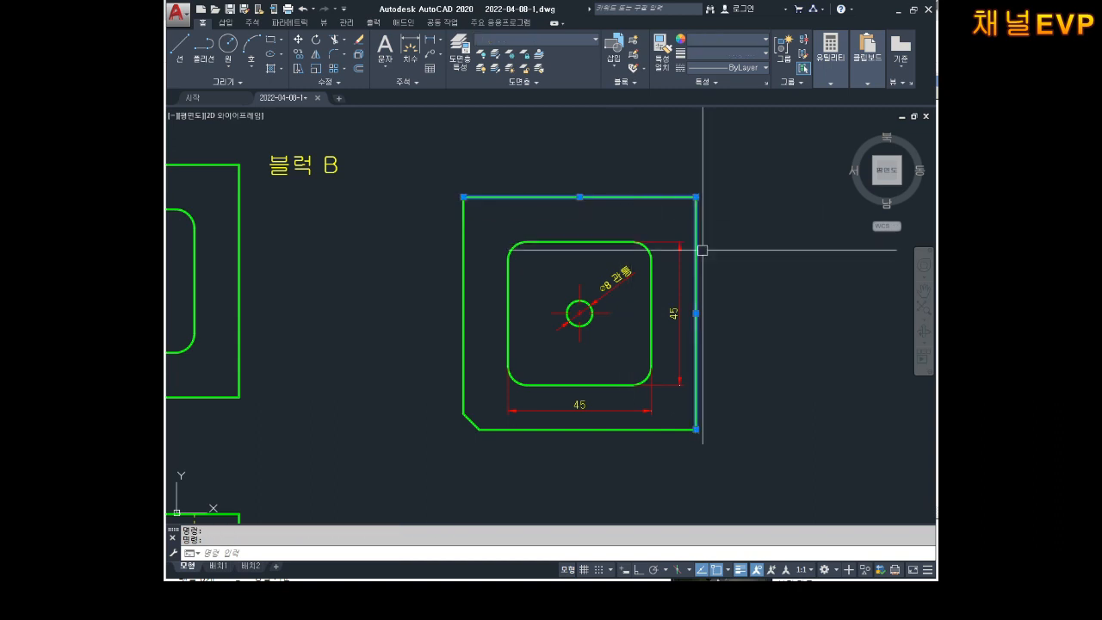
left_click(636, 428)
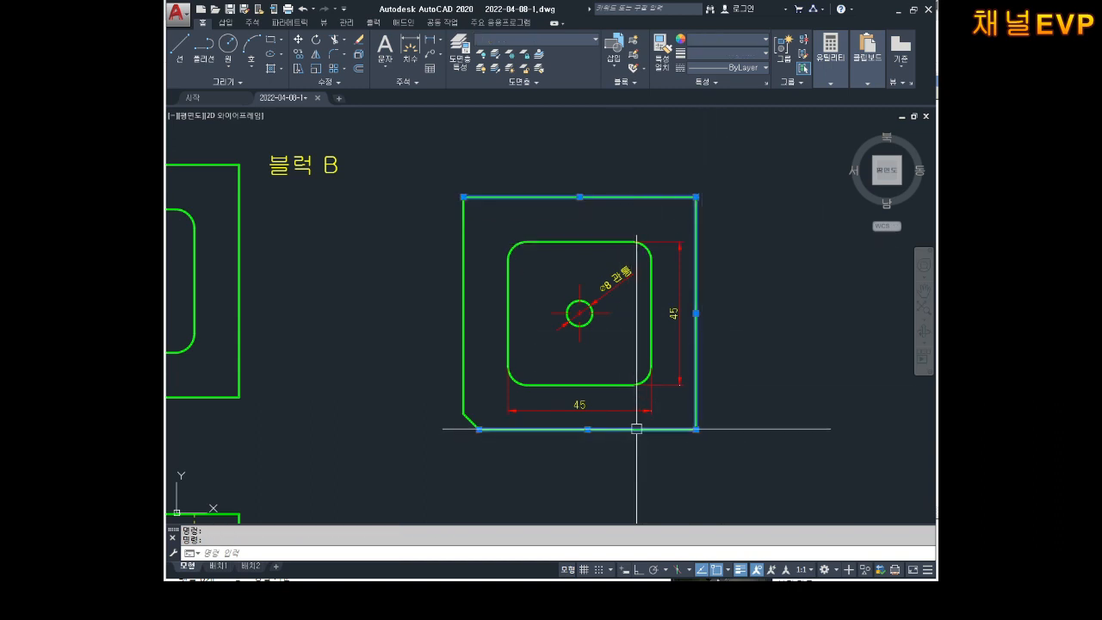
left_click(460, 315)
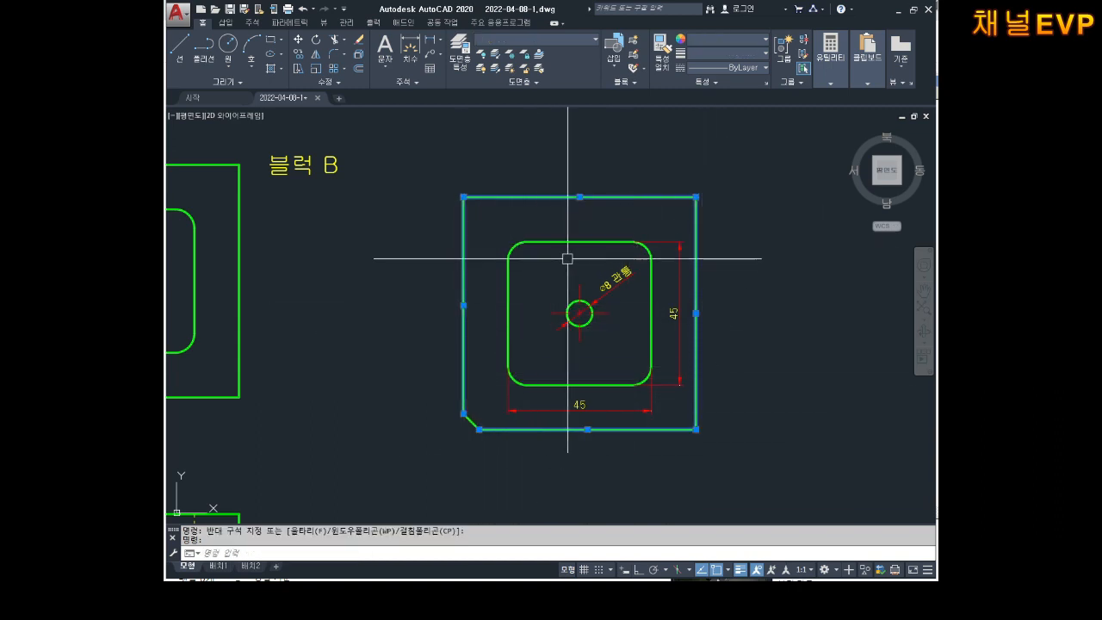
left_click(562, 245)
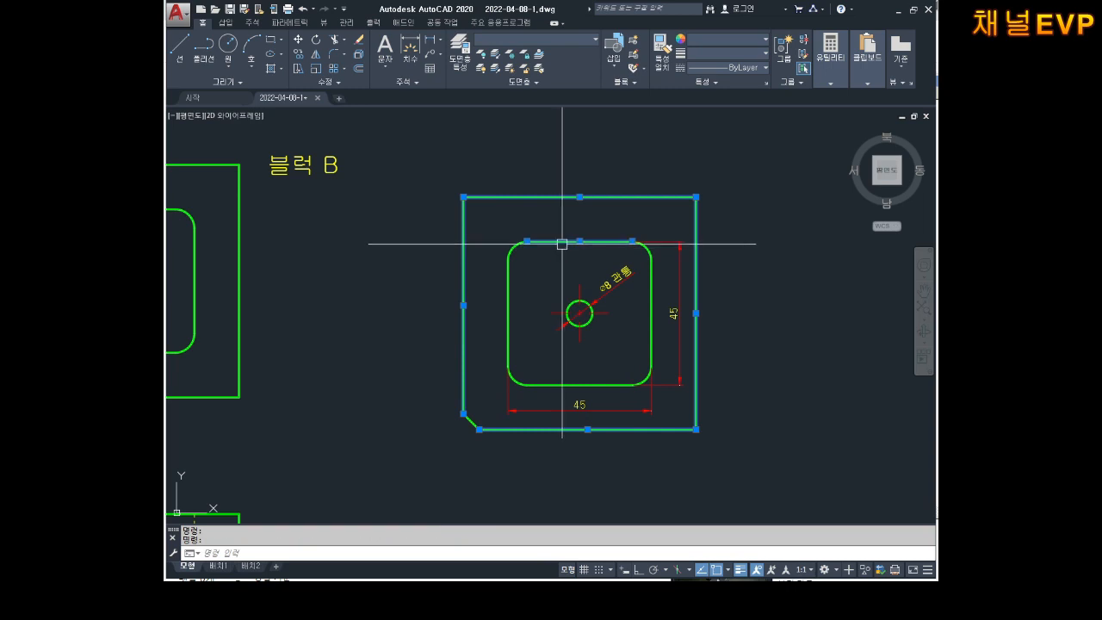
left_click(651, 306)
type("co")
key("space")
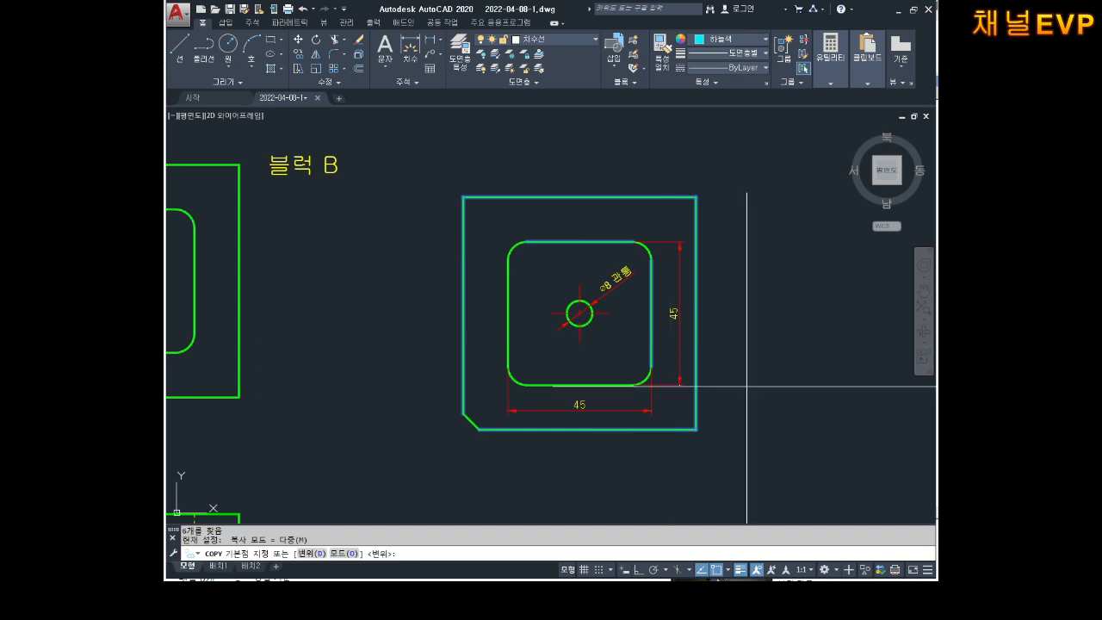
key("space")
key("space")
scroll(752, 406, "down", 5)
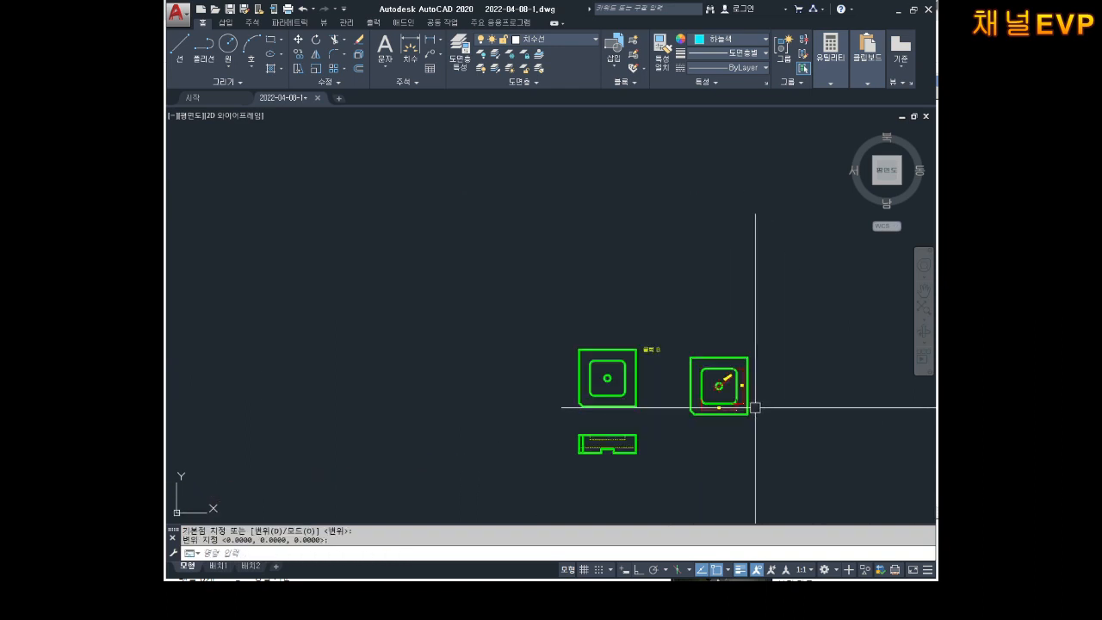
- Move the four long outer edges and the lower and right pocket edges of the dimensioned copy to the empty area on its right
scroll(556, 315, "up", 7)
key("Escape")
key("Escape")
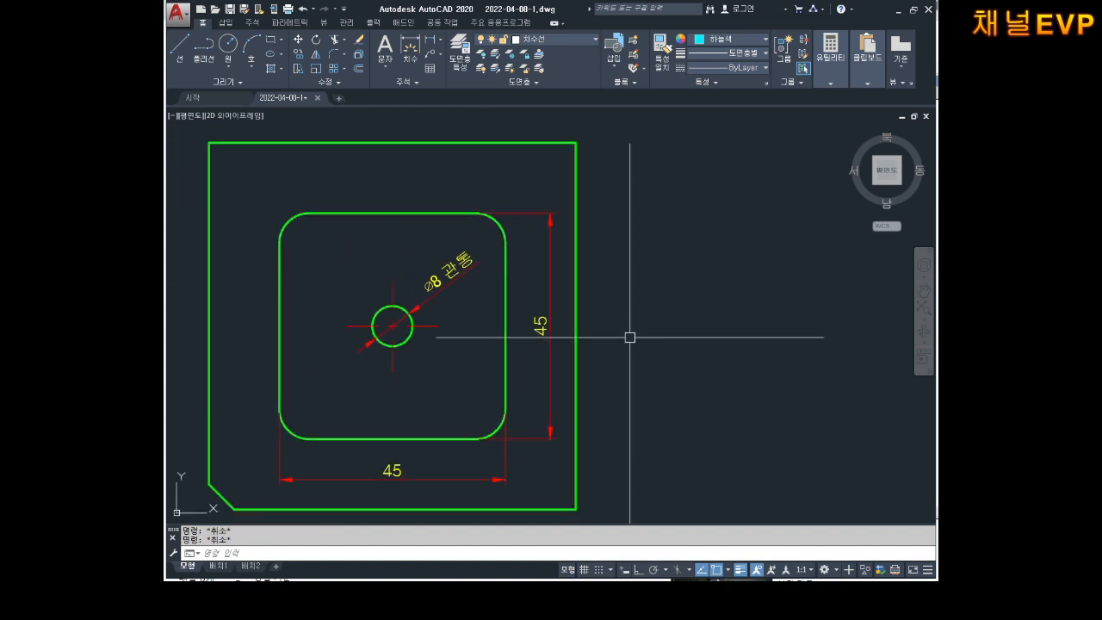
key("space")
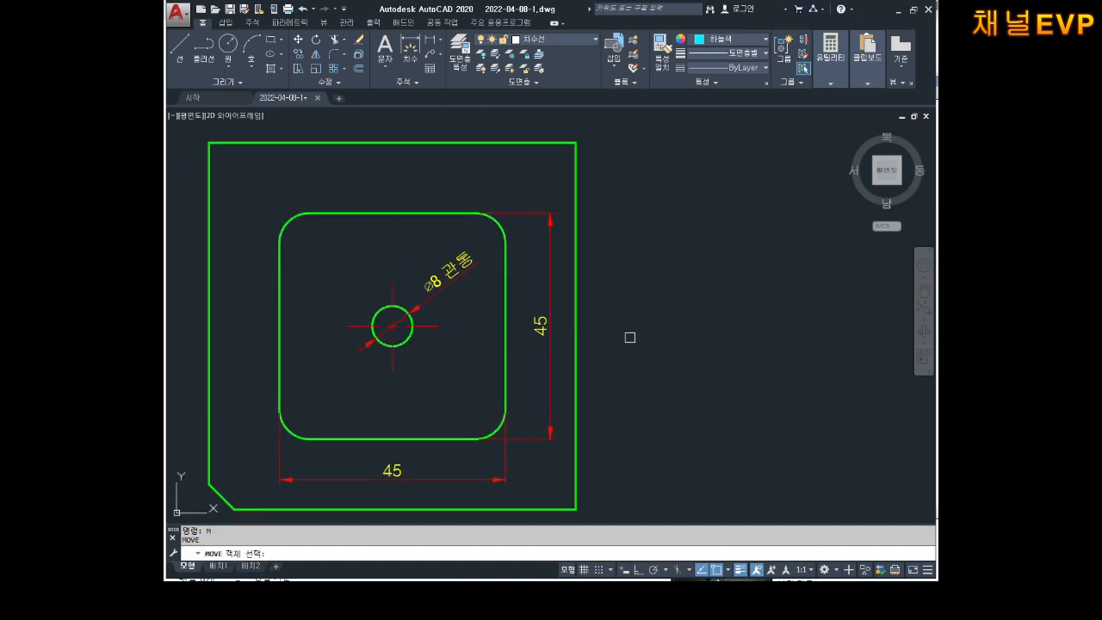
left_click(571, 263)
left_click(553, 163)
left_click(588, 173)
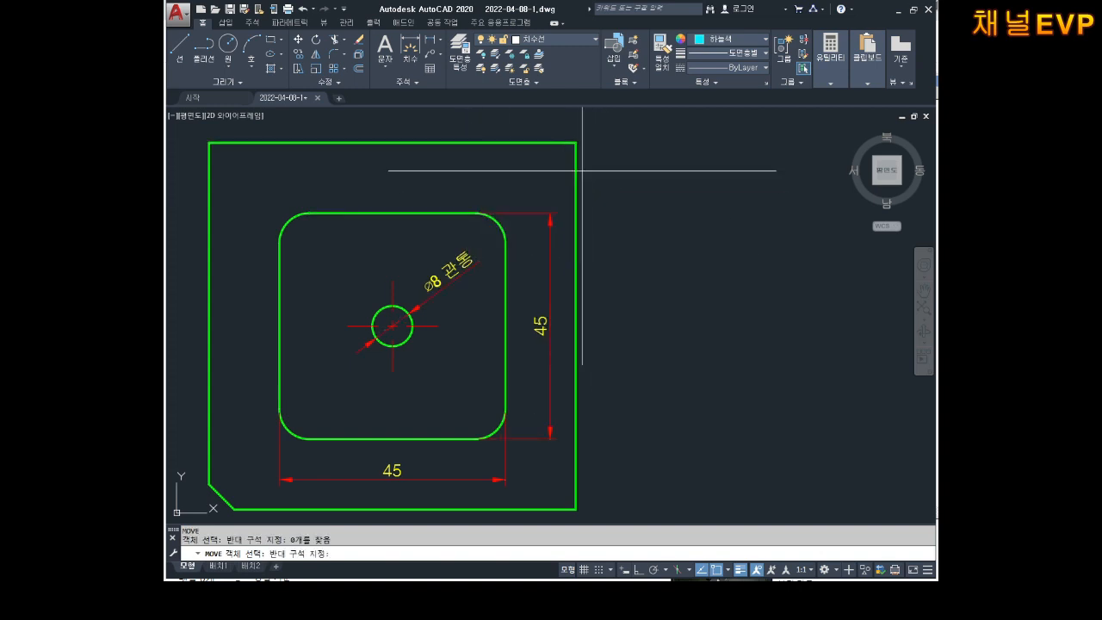
left_click(526, 154)
middle_click_drag(333, 197, 421, 170)
left_click(354, 213)
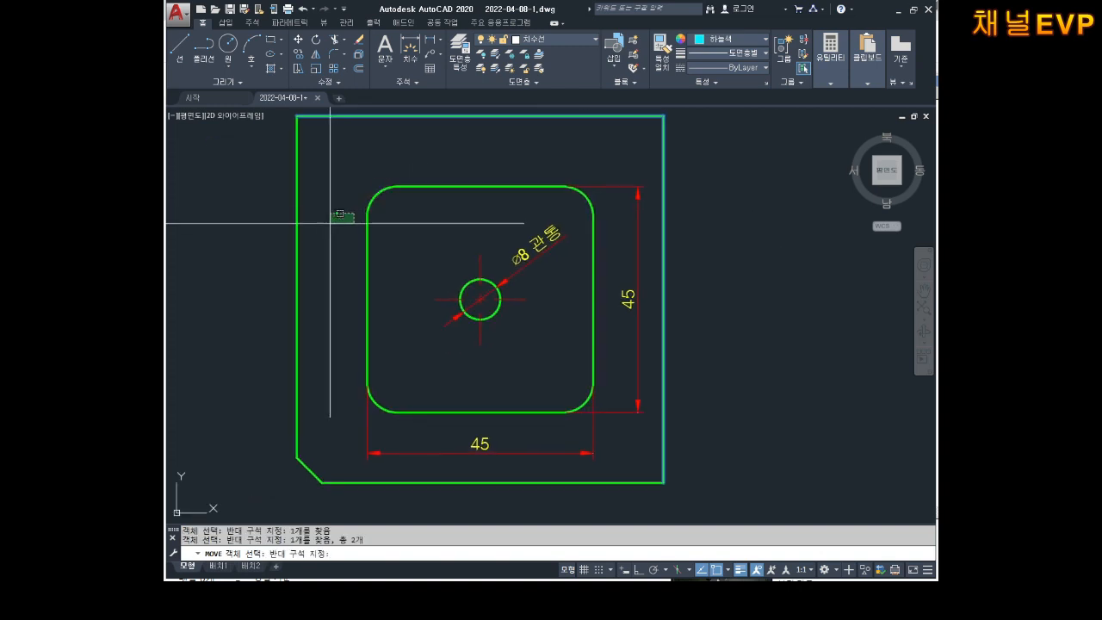
left_click(286, 285)
left_click(384, 470)
left_click(362, 511)
left_click(506, 389)
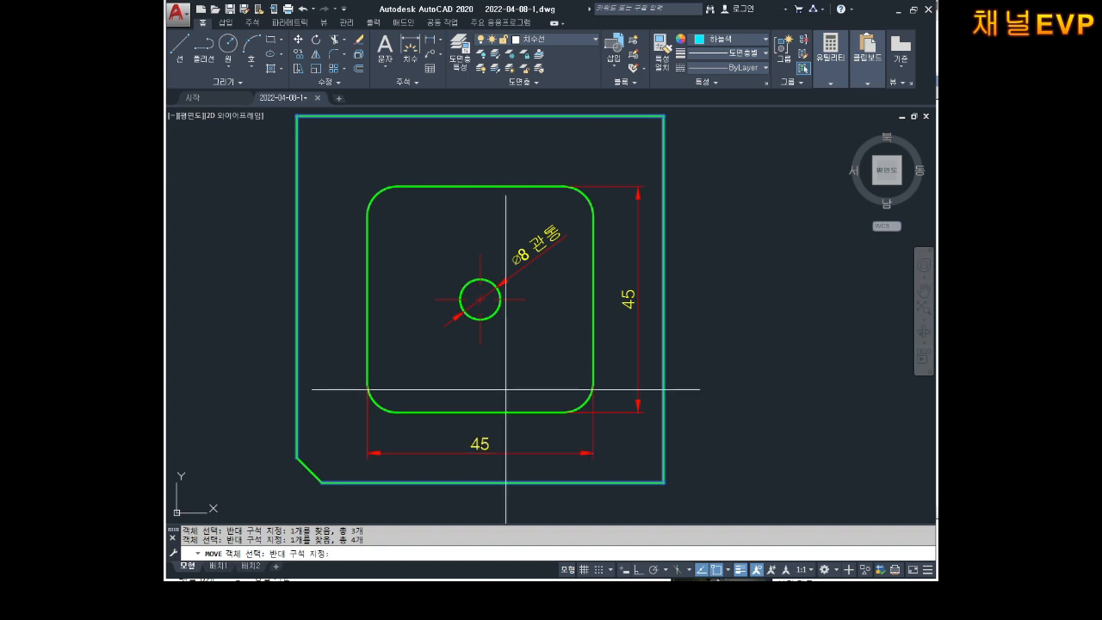
left_click(482, 428)
left_click(596, 311)
key("space")
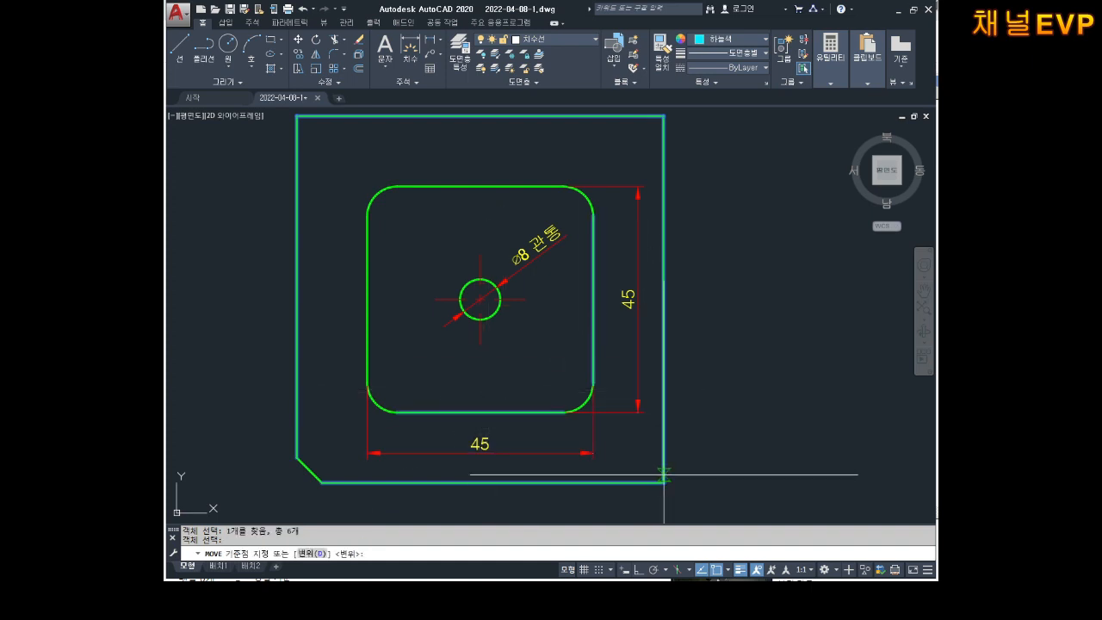
left_click(664, 477)
scroll(694, 427, "down", 6)
middle_click_drag(731, 414, 582, 361)
left_click(657, 388)
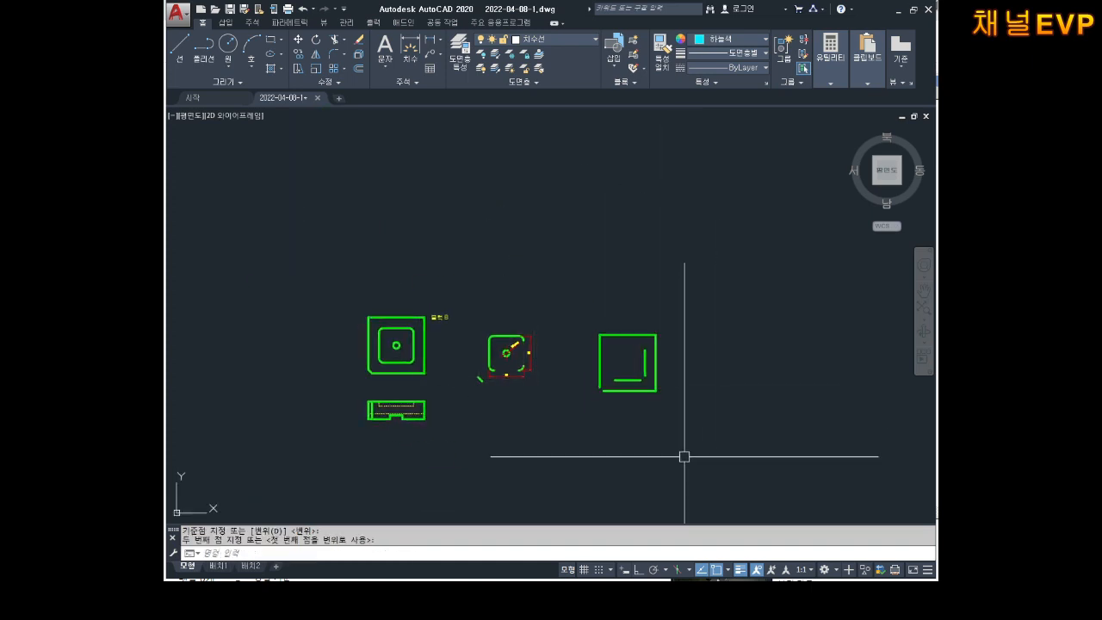
key("Escape")
key("Escape")
- Compare the separated loose edges with the block plan view by selecting the block through its outline, and clear the selection
scroll(577, 411, "up", 4)
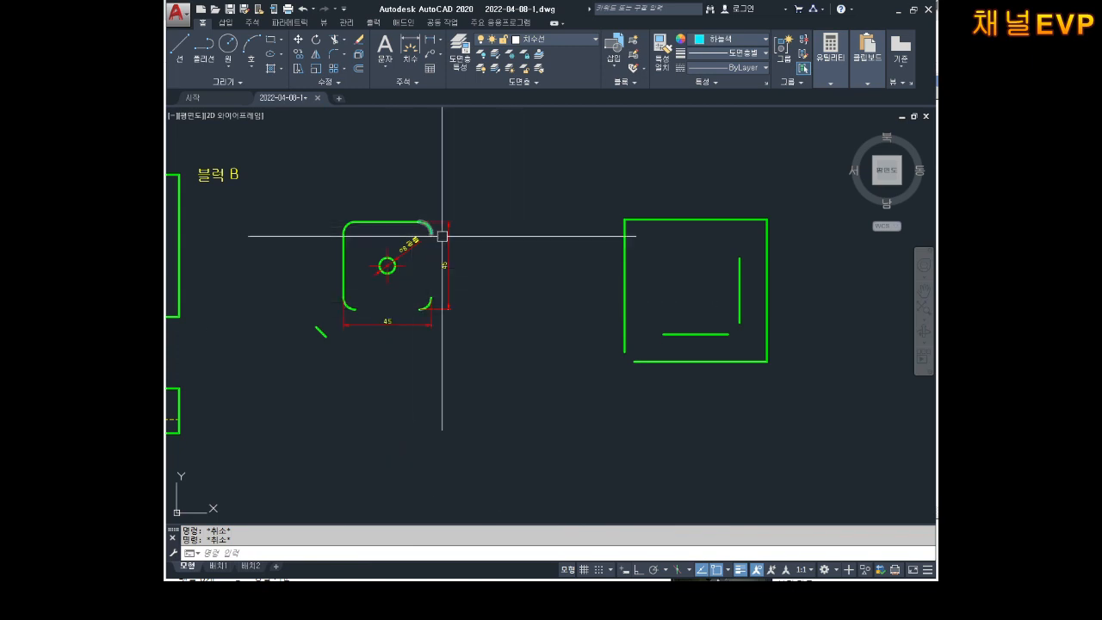
middle_click_drag(533, 316, 664, 326)
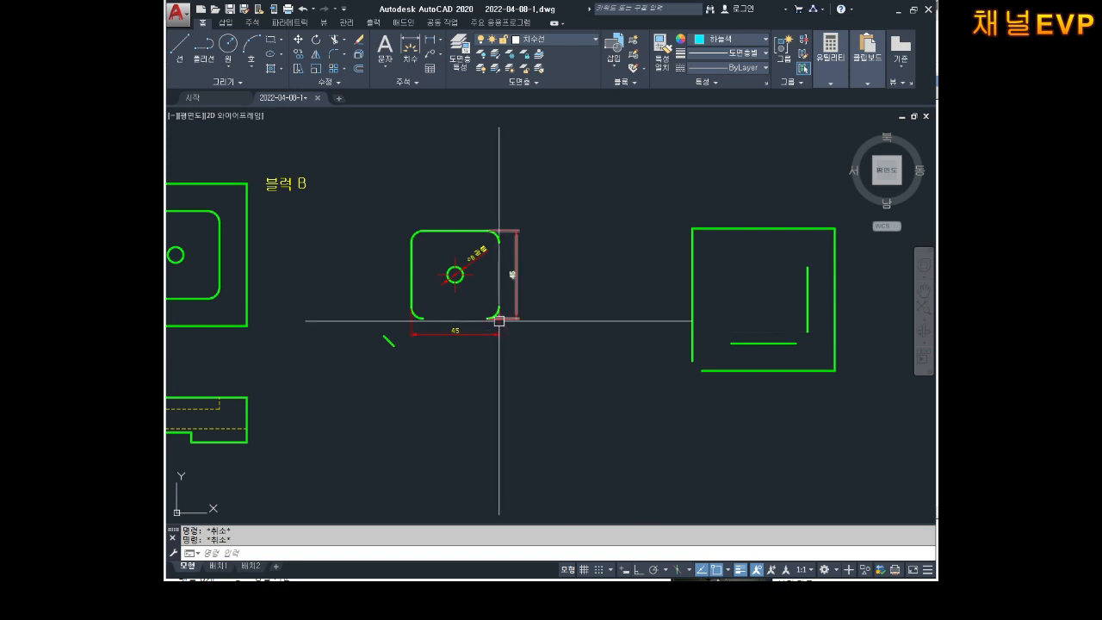
middle_click_drag(387, 339, 559, 346)
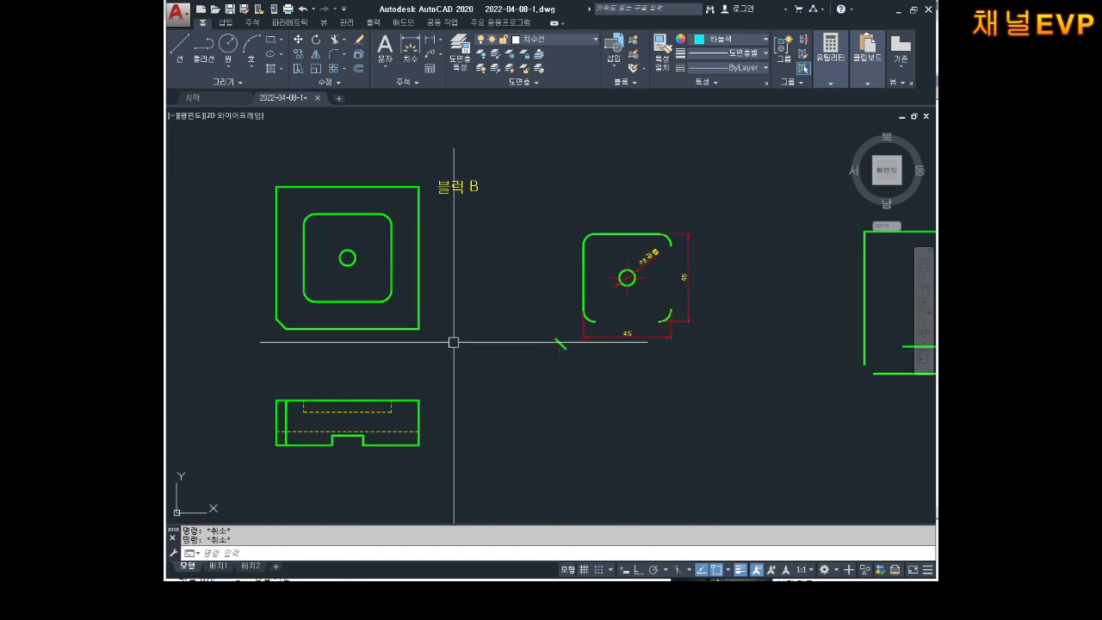
middle_click_drag(371, 285, 465, 318)
scroll(426, 276, "up", 2)
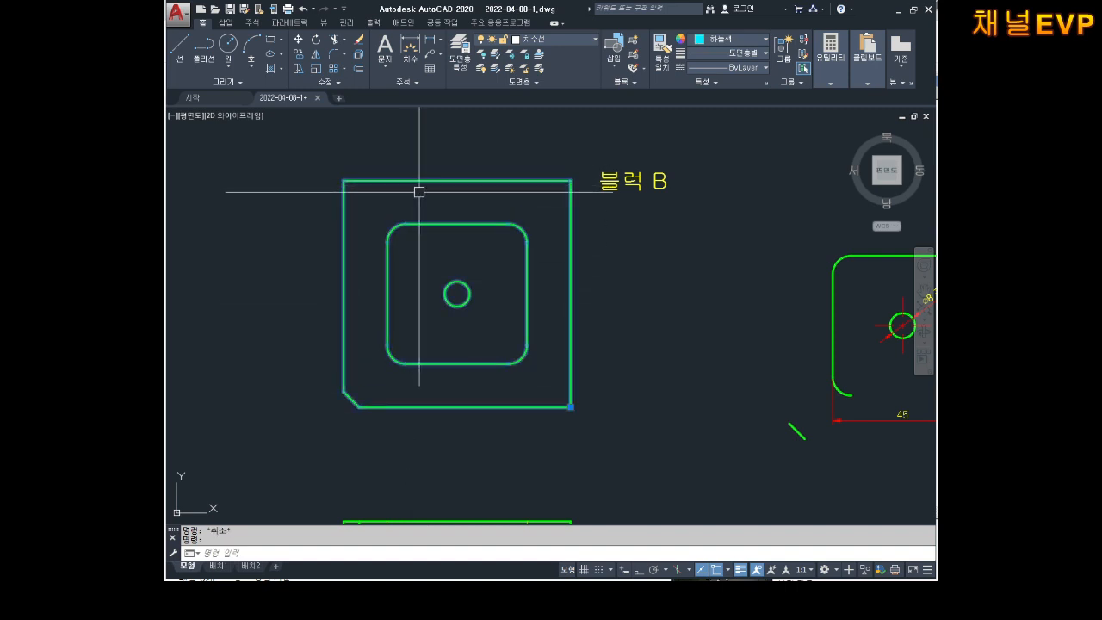
key("Escape")
left_click(344, 244)
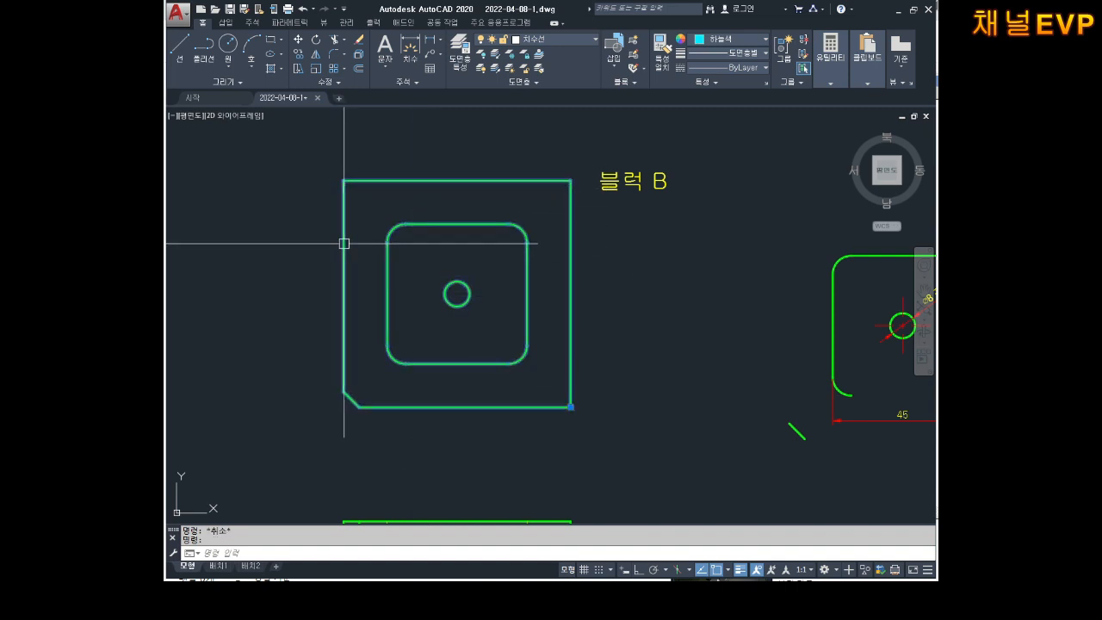
key("Escape")
scroll(428, 278, "down", 3)
scroll(620, 304, "up", 1)
scroll(574, 268, "up", 1)
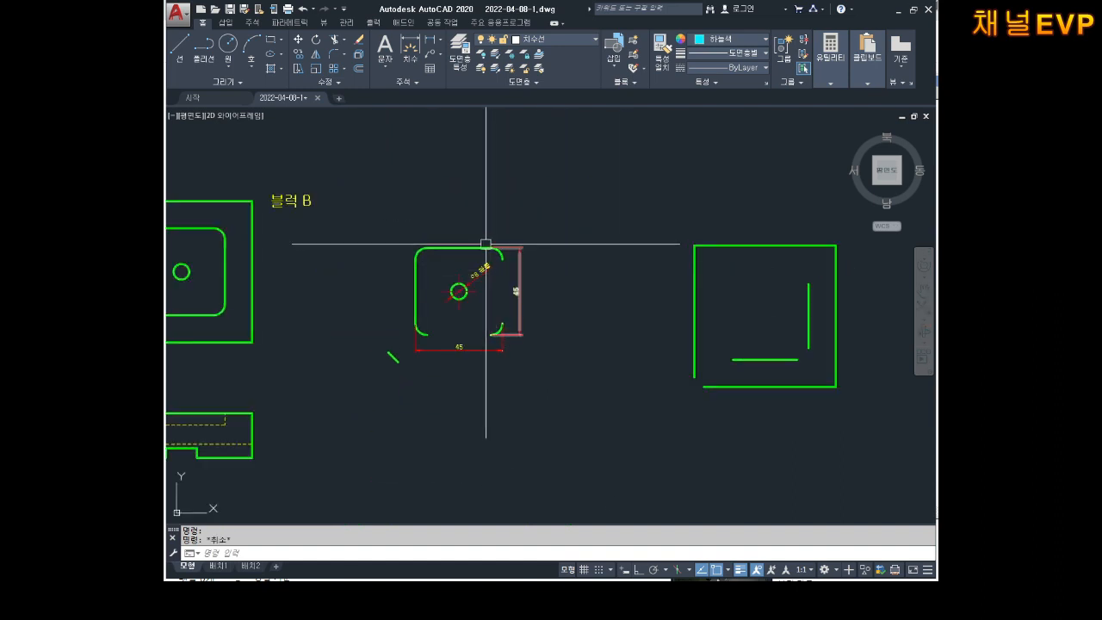
key("Escape")
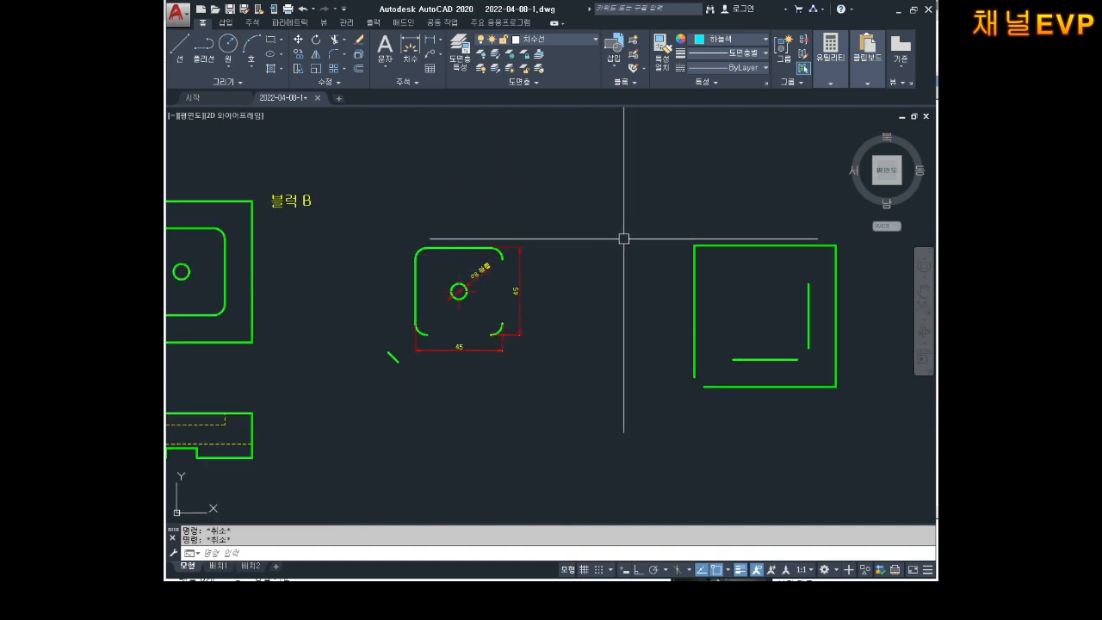
- Draw two long diagonal lines crossing in an X over the separated dimensioned copy and its moved edges
type("l")
key("space")
middle_click_drag(783, 222, 678, 222)
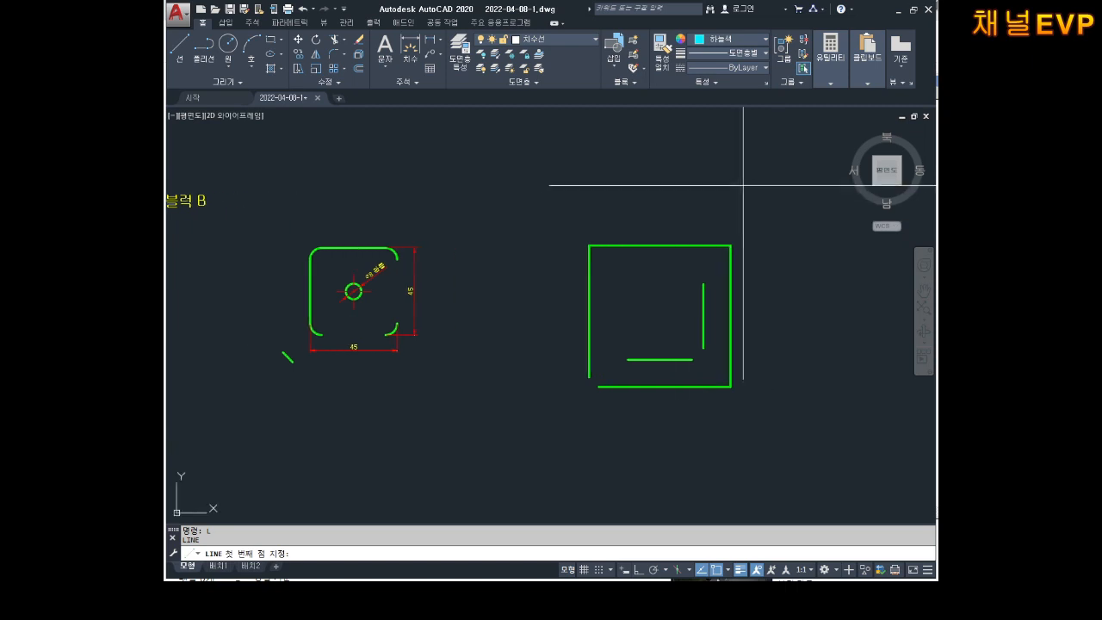
left_click(747, 176)
left_click(293, 439)
key("Escape")
key("space")
left_click(317, 173)
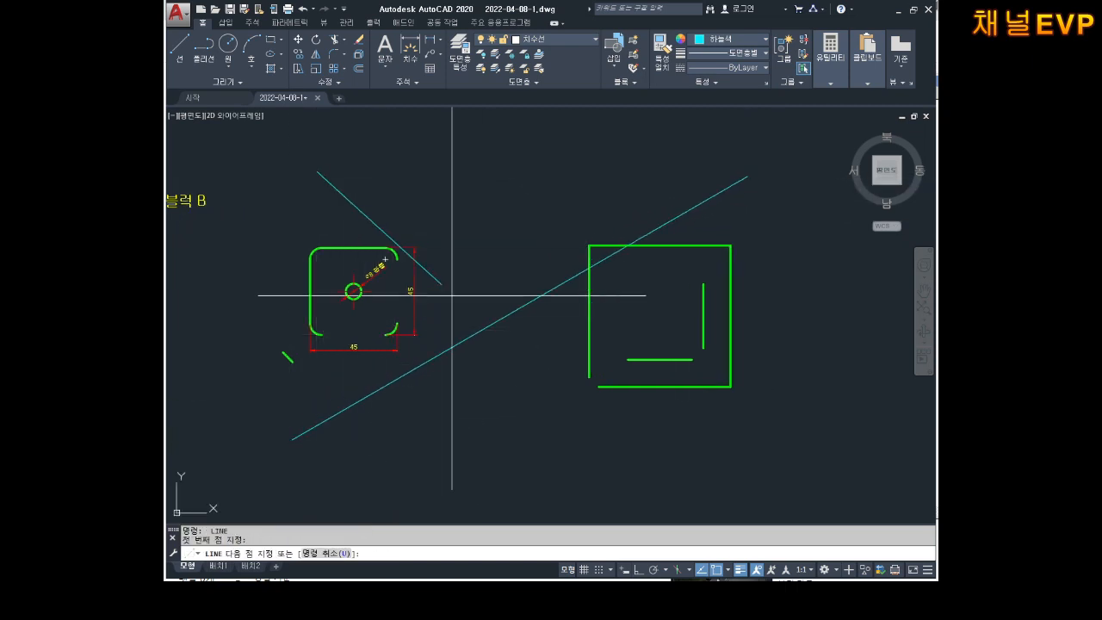
left_click(698, 445)
key("Escape")
- Check the plan view beside the "블럭 B" label as a block by selecting its right edge, and clear the selection
middle_click_drag(428, 339, 593, 324)
middle_click_drag(369, 330, 473, 339)
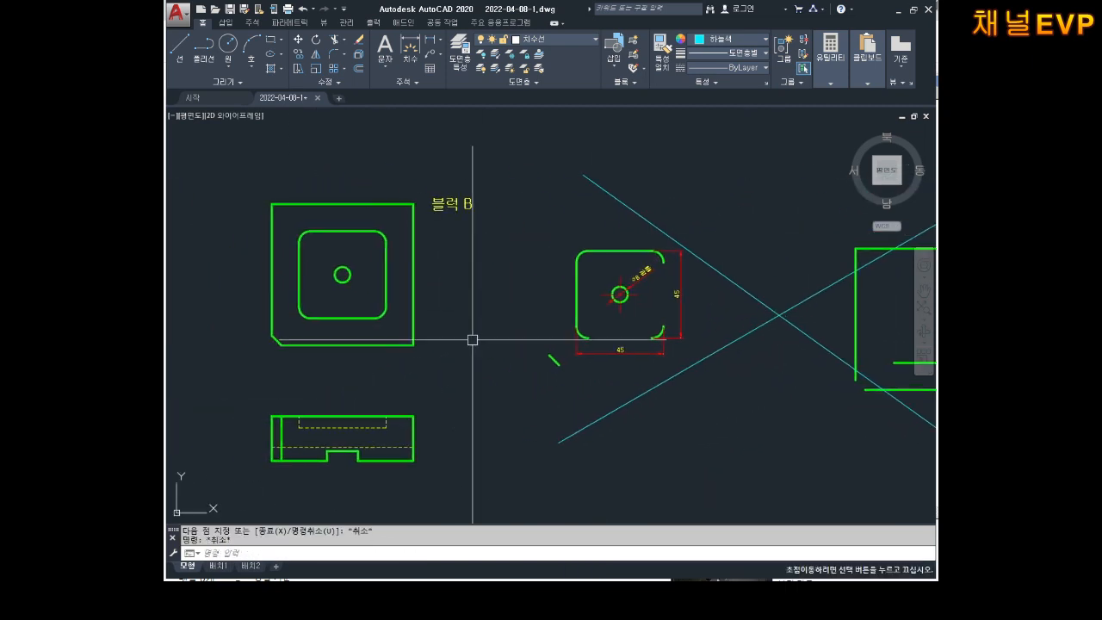
middle_click_drag(422, 305, 361, 308)
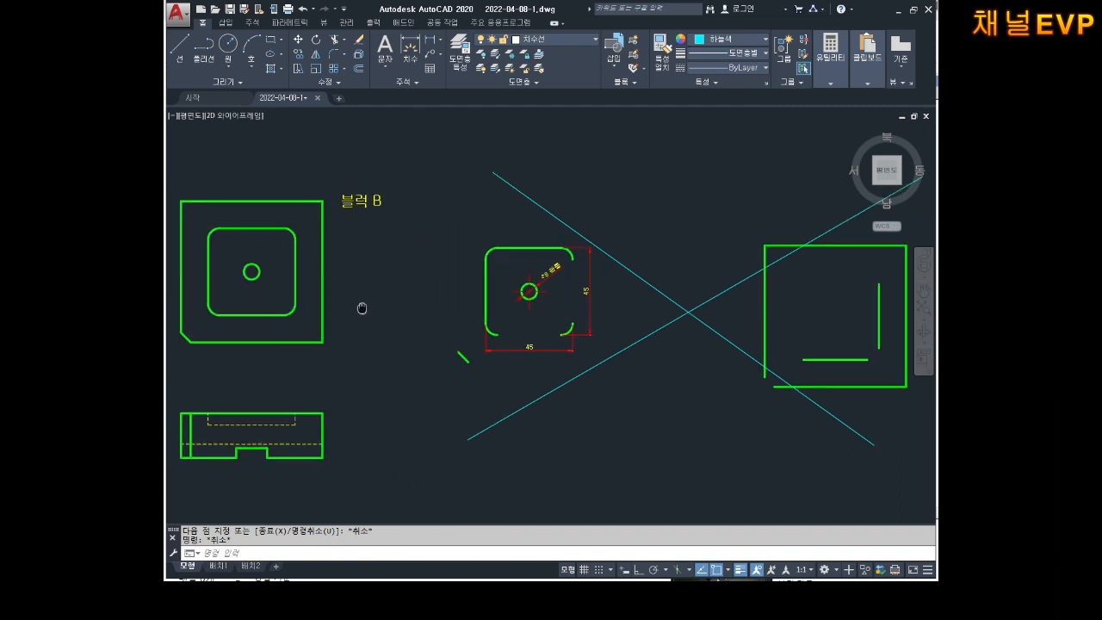
mouse_move(540, 290)
middle_mouse_down()
mouse_move(456, 259)
mouse_move(579, 277)
middle_mouse_up()
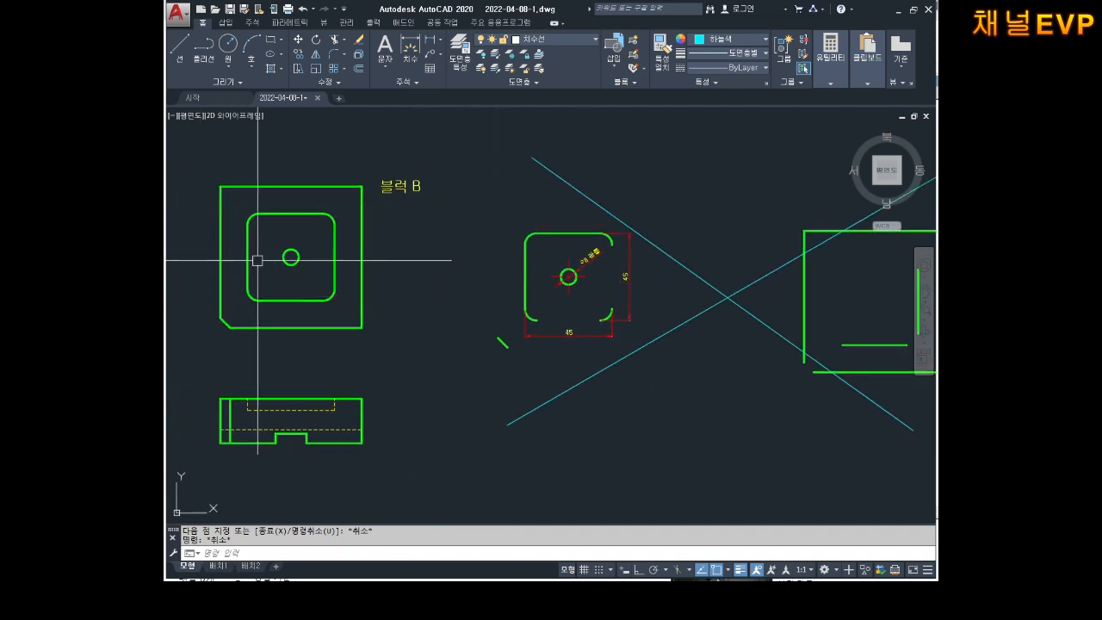
middle_click_drag(269, 292, 401, 303)
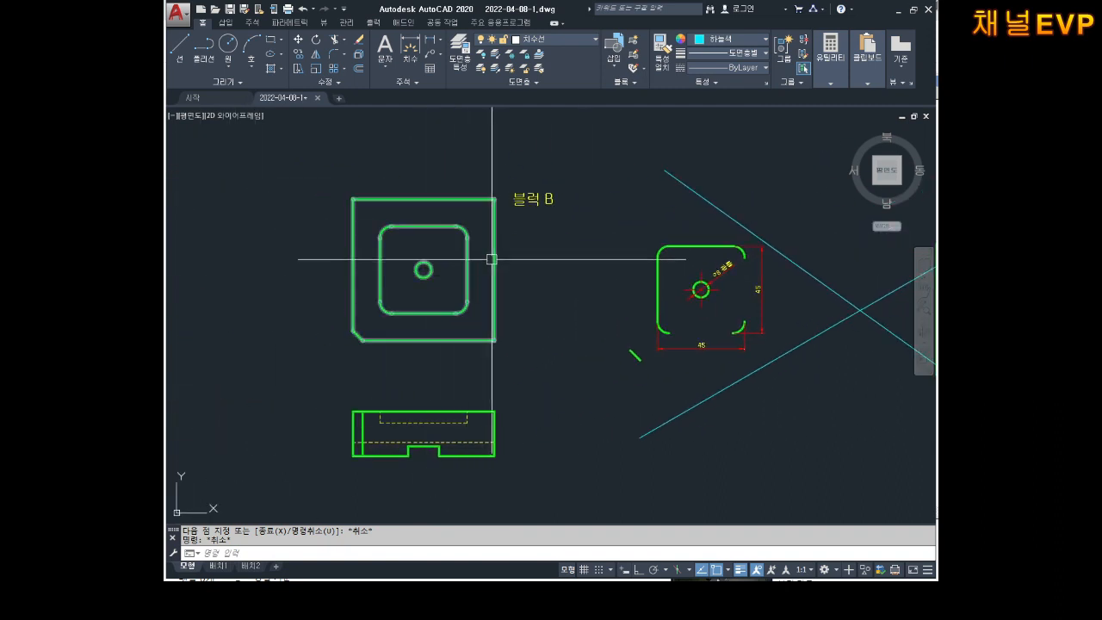
left_click(492, 257)
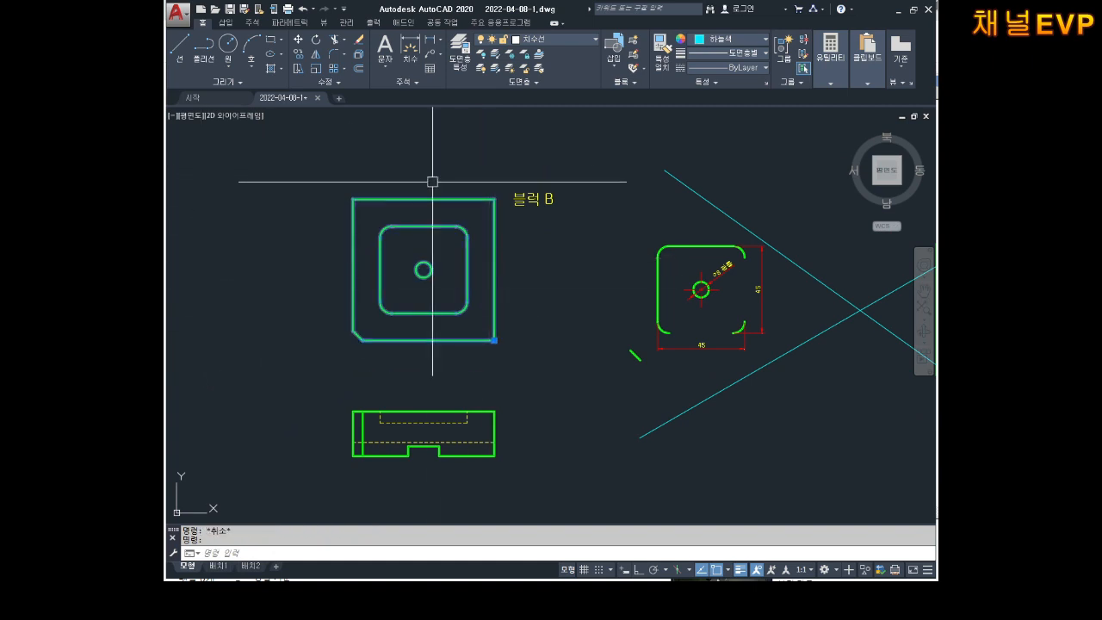
key("Escape")
middle_click_drag(467, 267, 471, 275)
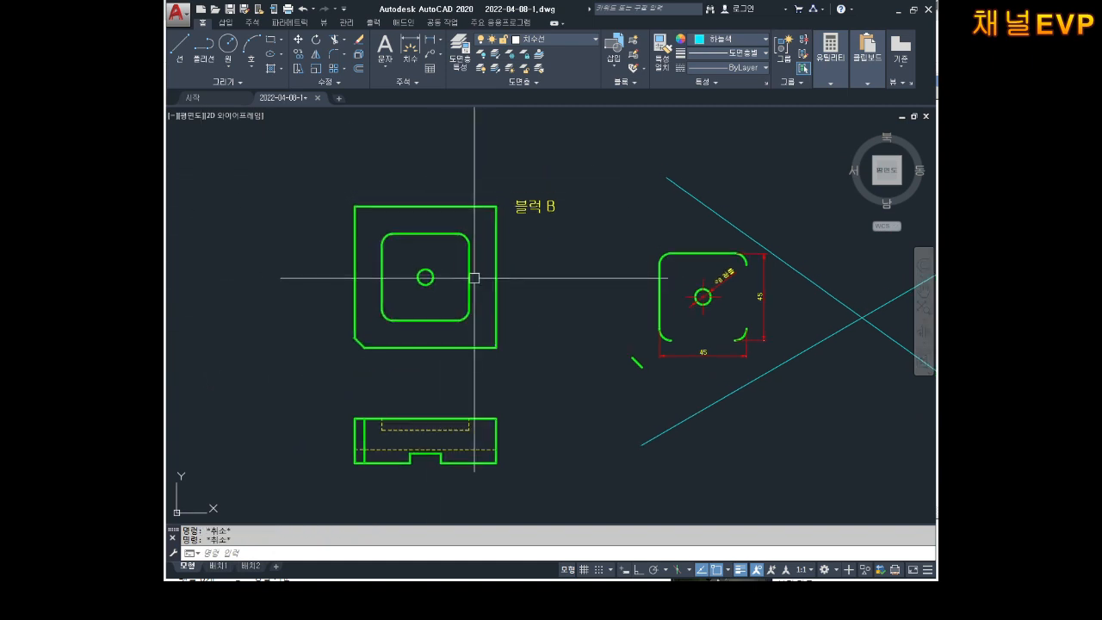
- Copy the block plan view beside the "블럭 B" label to the empty area directly above it
key("space")
left_click(493, 240)
key("space")
left_click(487, 241)
middle_click_drag(475, 116, 469, 247)
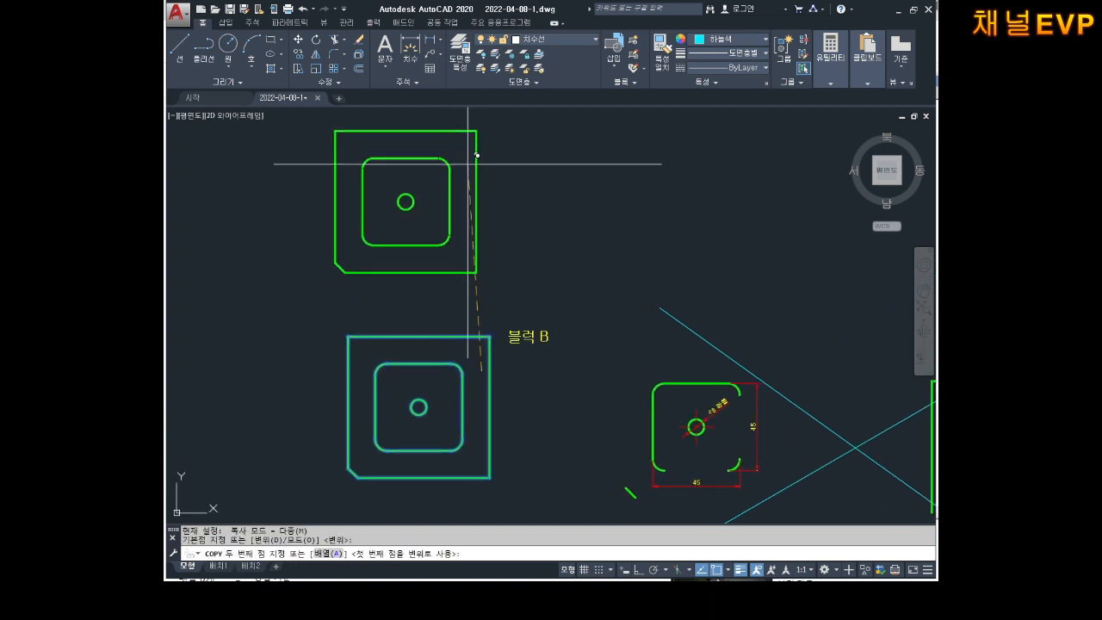
middle_click_drag(467, 163, 467, 222)
left_click(473, 170)
key("Escape")
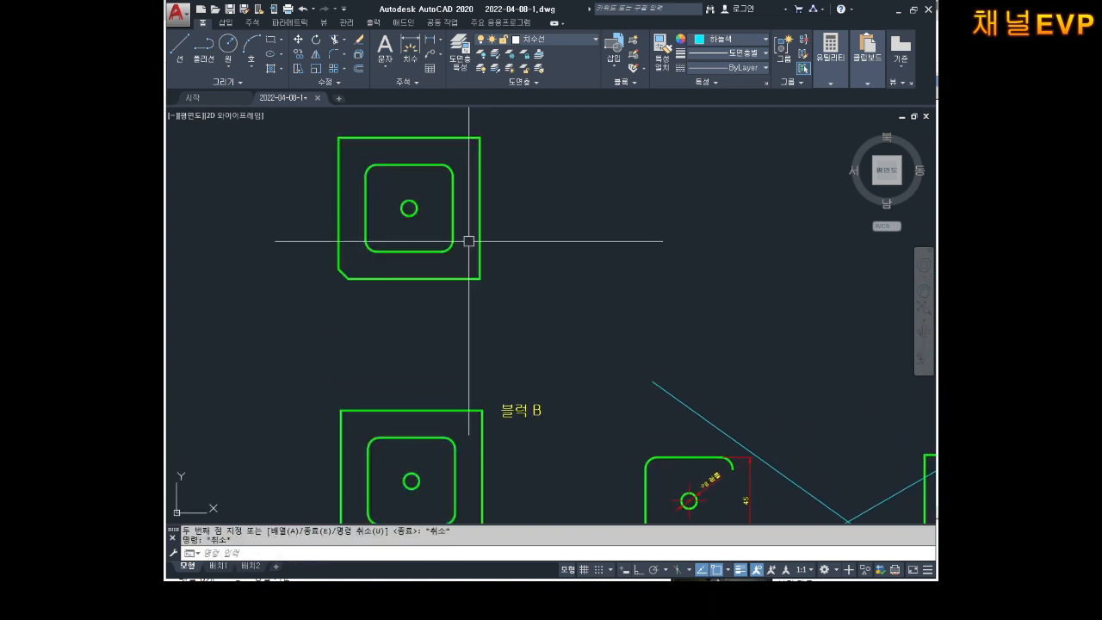
- Select the upper block copy with a window across its right edge to check its grouping, and clear the selection
middle_click_drag(403, 173, 450, 222)
scroll(452, 221, "up", 2)
key("Escape")
left_click(588, 257)
left_click(555, 274)
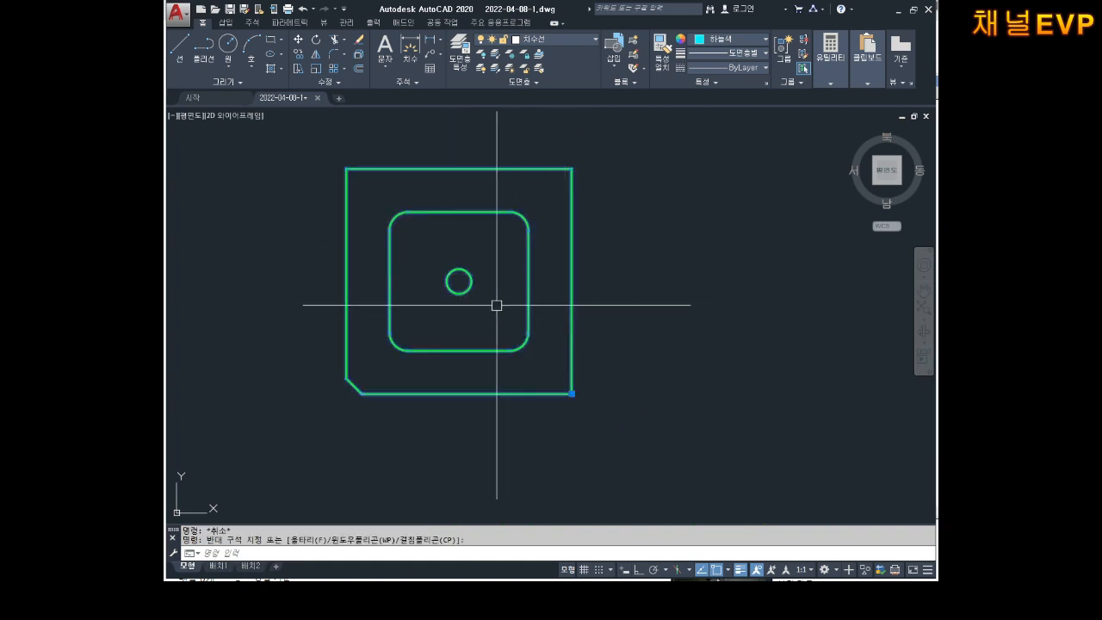
middle_click_drag(496, 305, 522, 318)
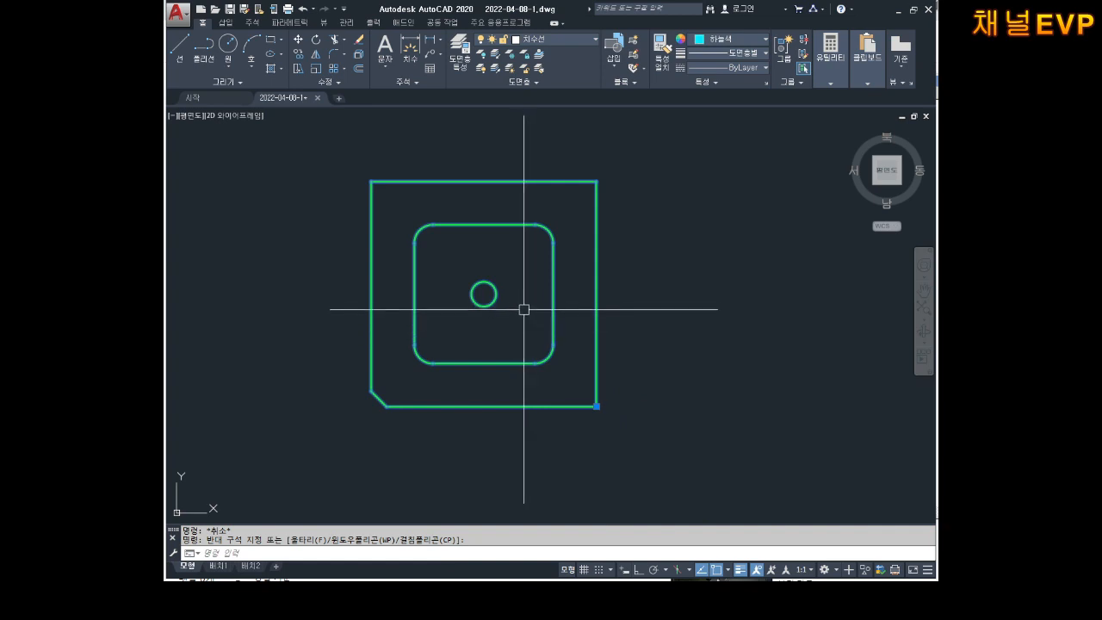
key("Escape")
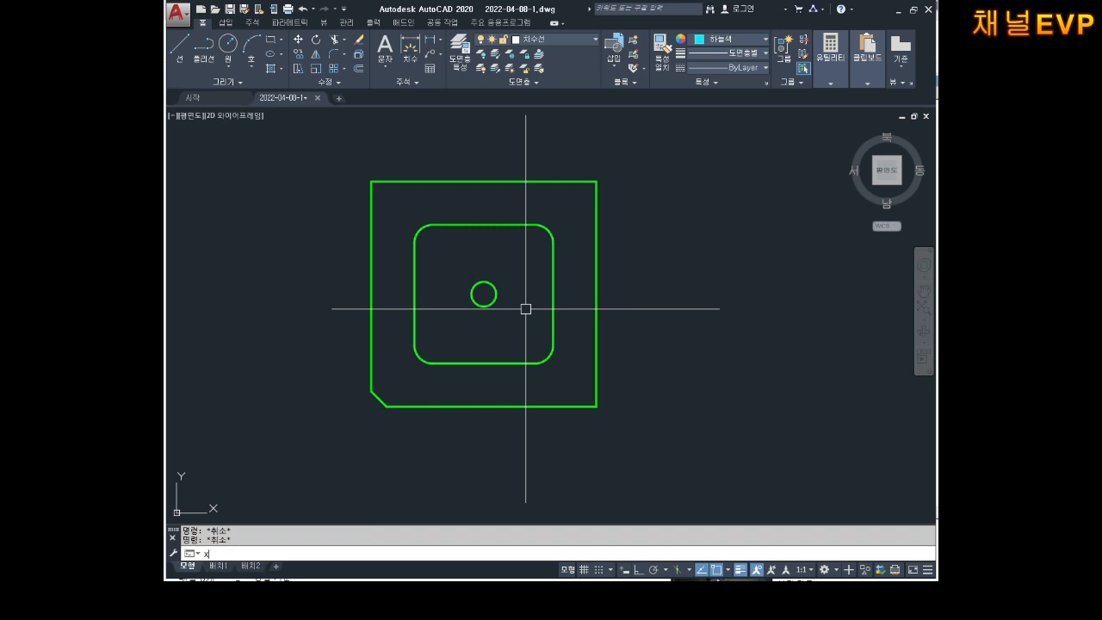
- Explode the upper block copy into its individual objects
type("x")
key("Return")
left_click(595, 236)
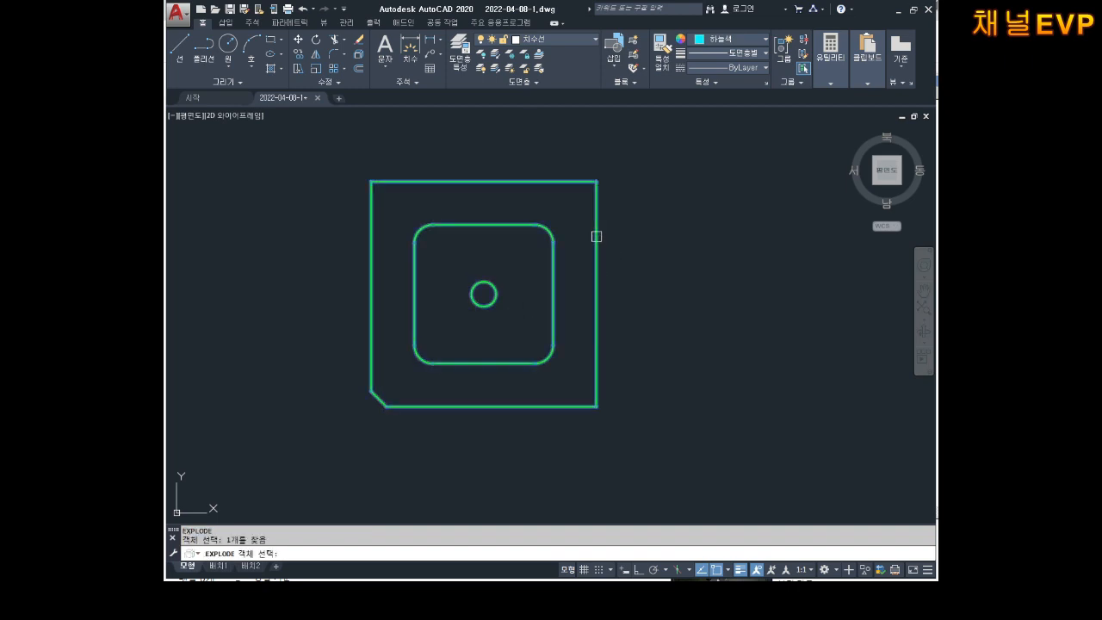
key("Return")
- Select the outer edges of the exploded copy one at a time to check that they are separate objects, clearing each selection
left_click(632, 234)
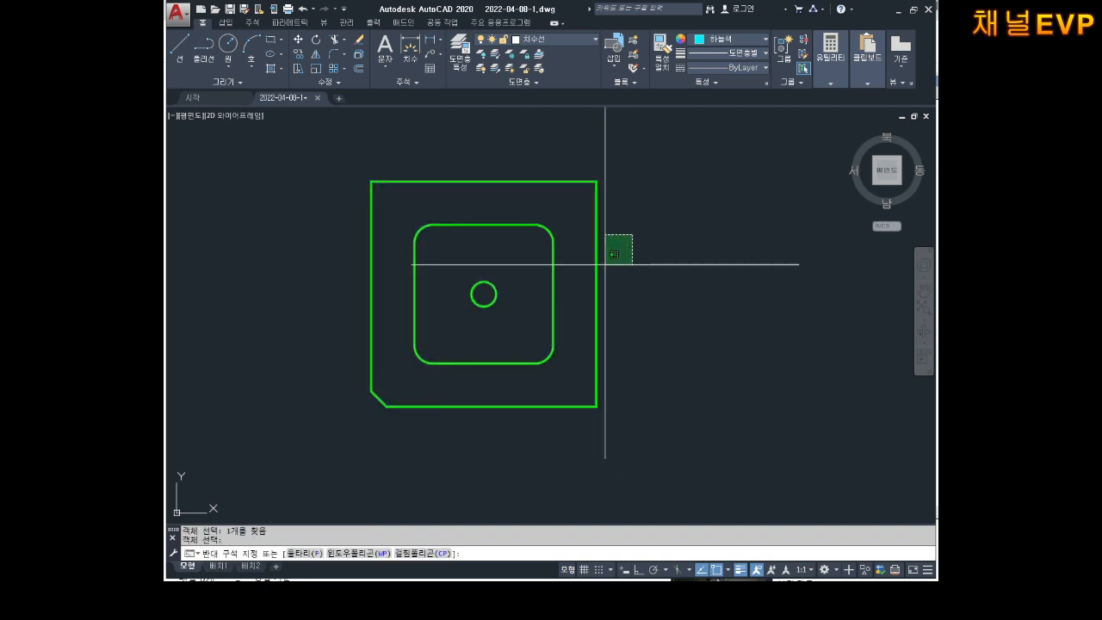
key("Escape")
left_click(569, 386)
left_click(462, 433)
key("Escape")
left_click(384, 294)
left_click(357, 313)
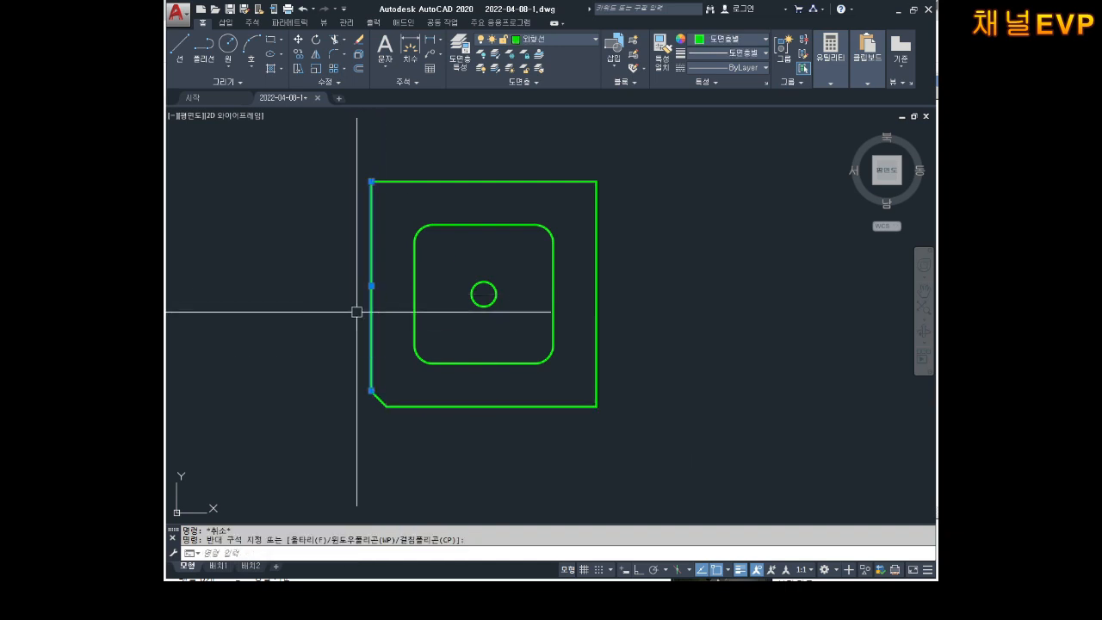
key("Escape")
key("Escape")
left_click(491, 153)
left_click(456, 186)
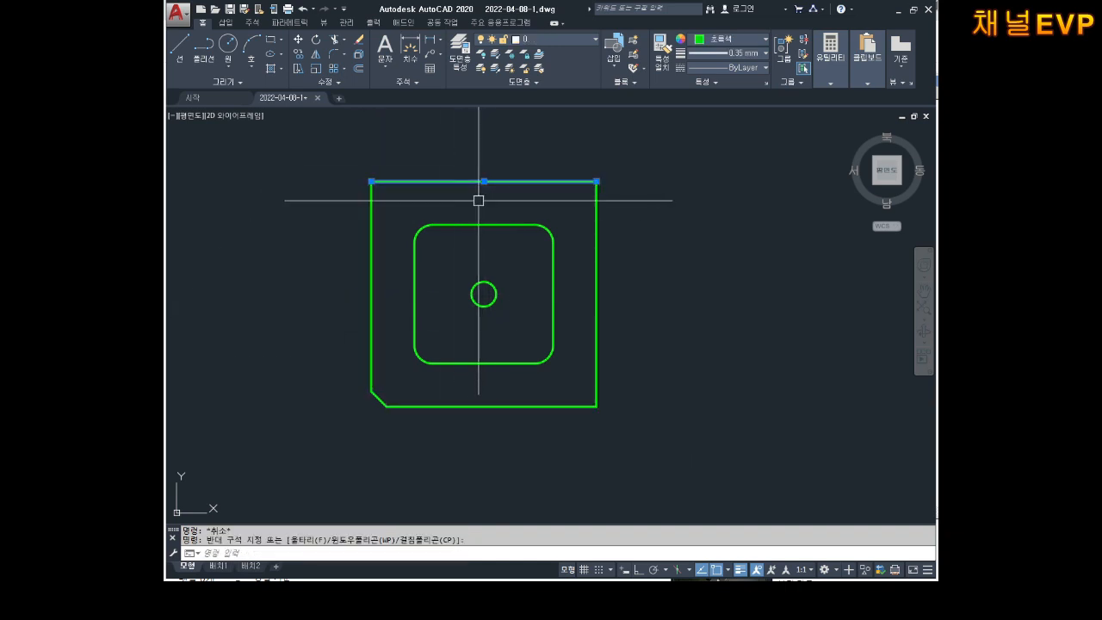
key("Escape")
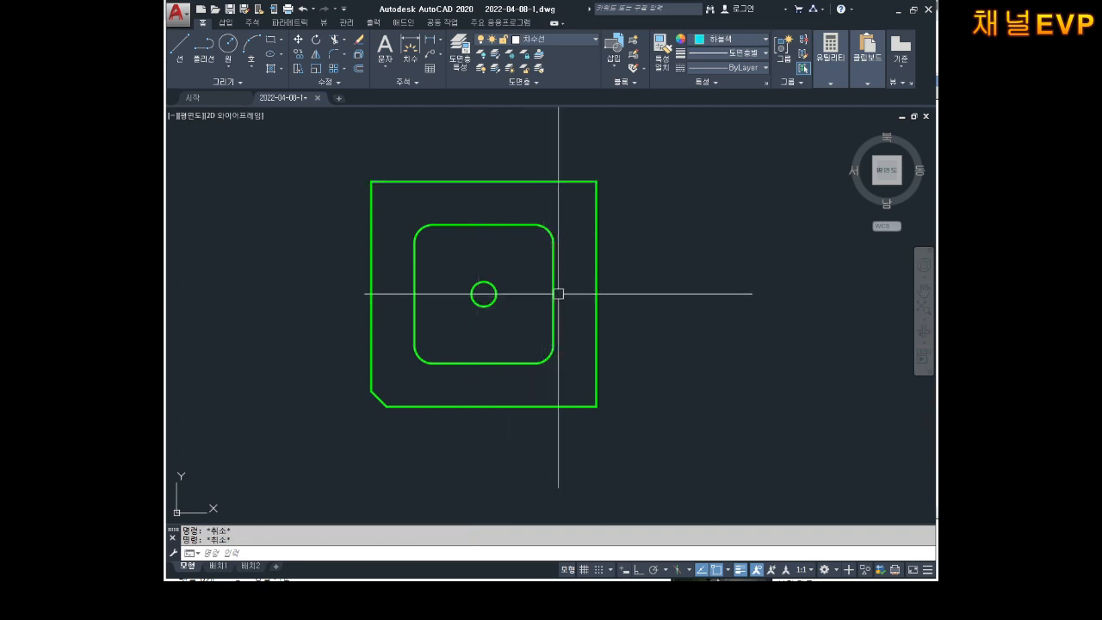
scroll(632, 276, "down", 2)
middle_click_drag(561, 371, 563, 274)
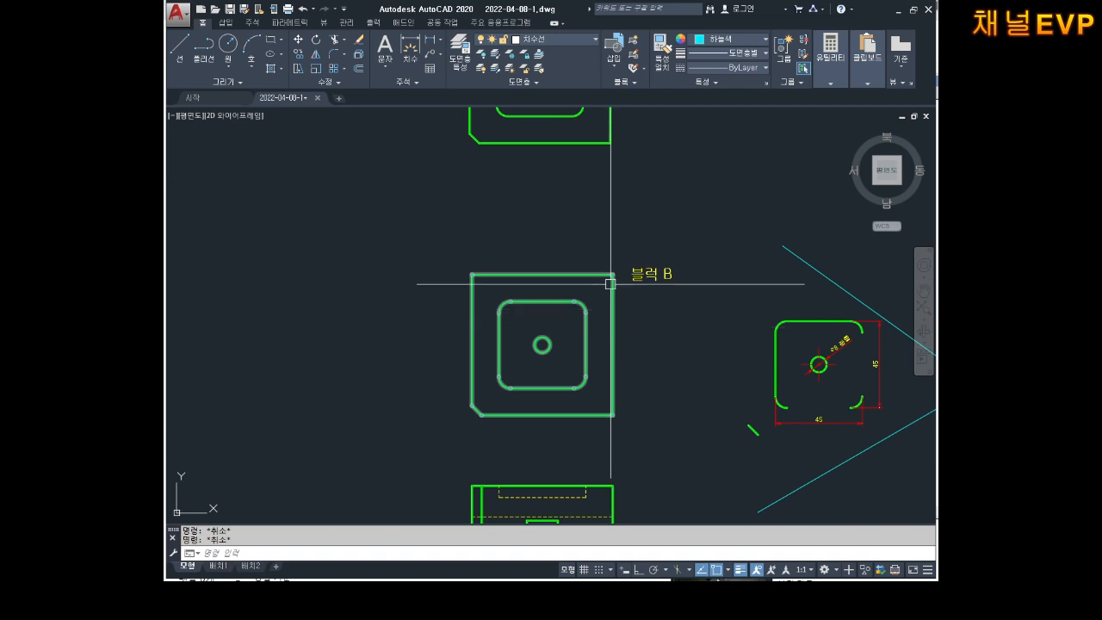
scroll(551, 314, "down", 2)
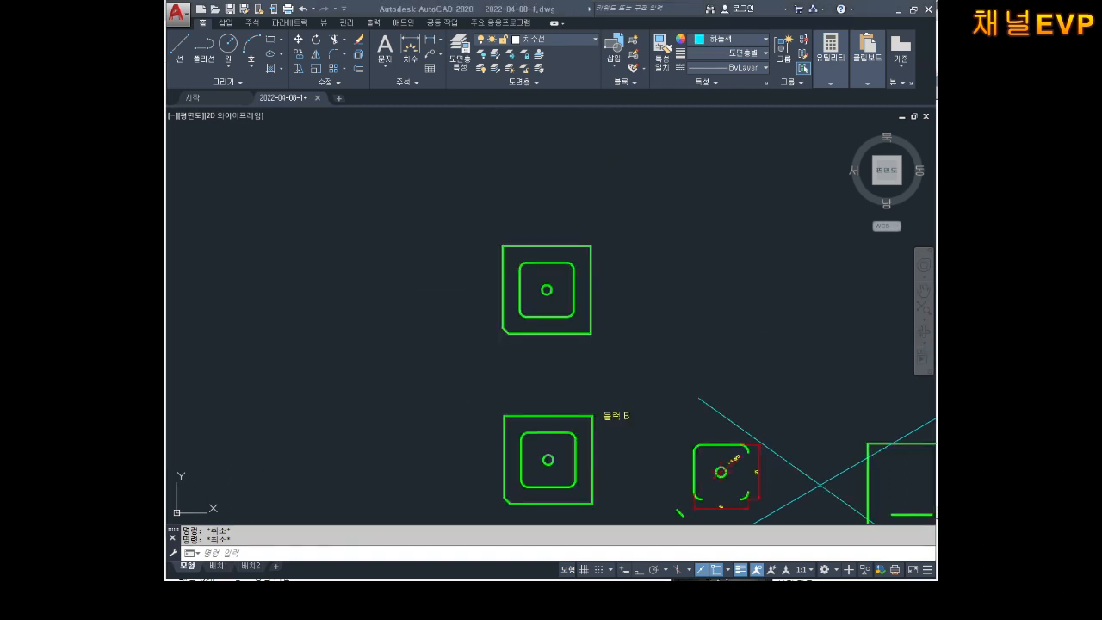
middle_click_drag(590, 409, 590, 342)
scroll(602, 423, "up", 2)
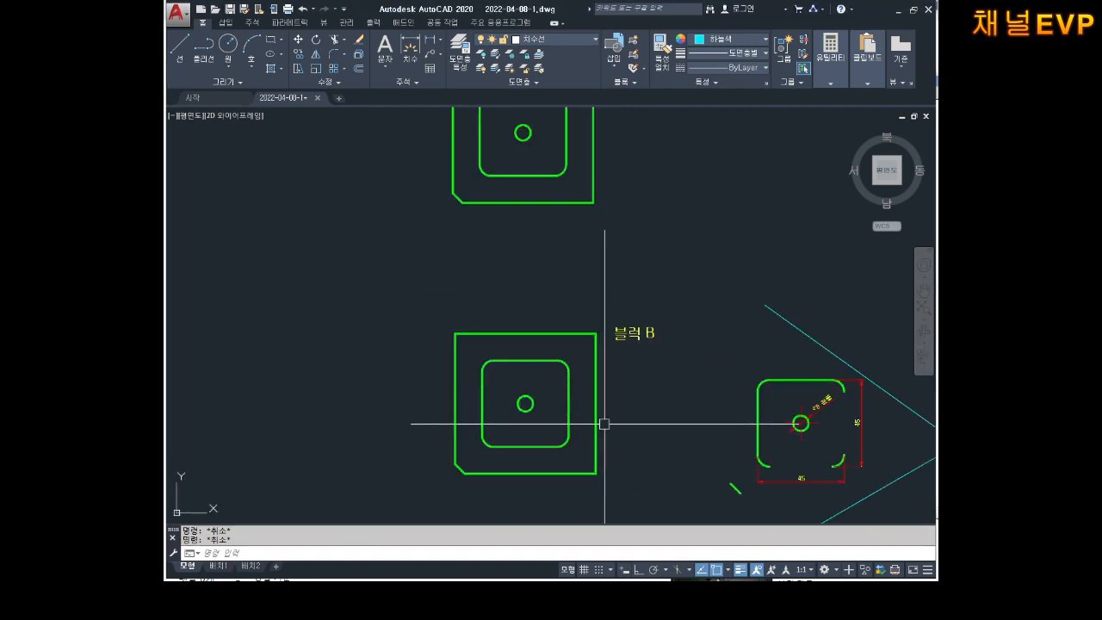
- Switch to the Notepad notes and add "(돌출)" after "상판" and "(패임)" after "하판 평면"
middle_click_drag(602, 422, 502, 319)
scroll(502, 320, "up", 2)
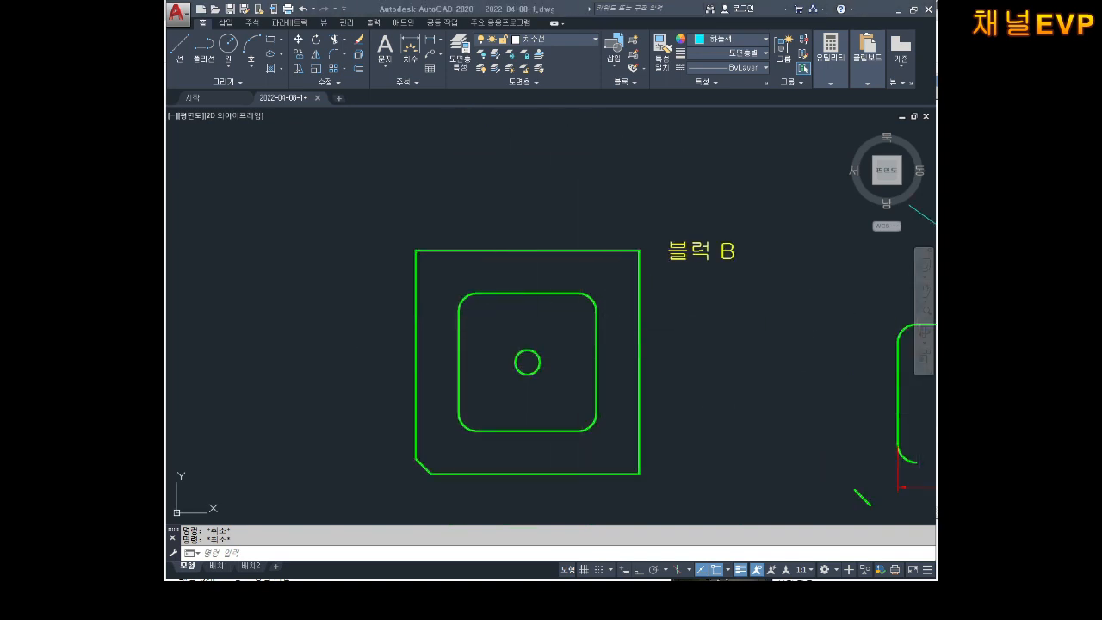
key("alt+Tab")
left_click(579, 405)
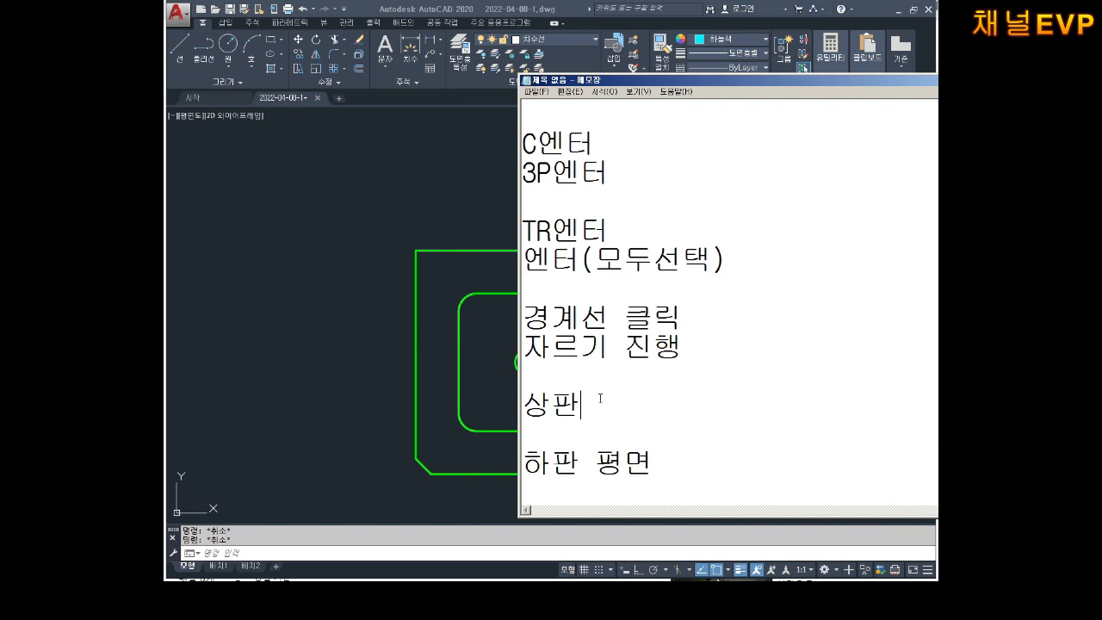
type("(돌출")
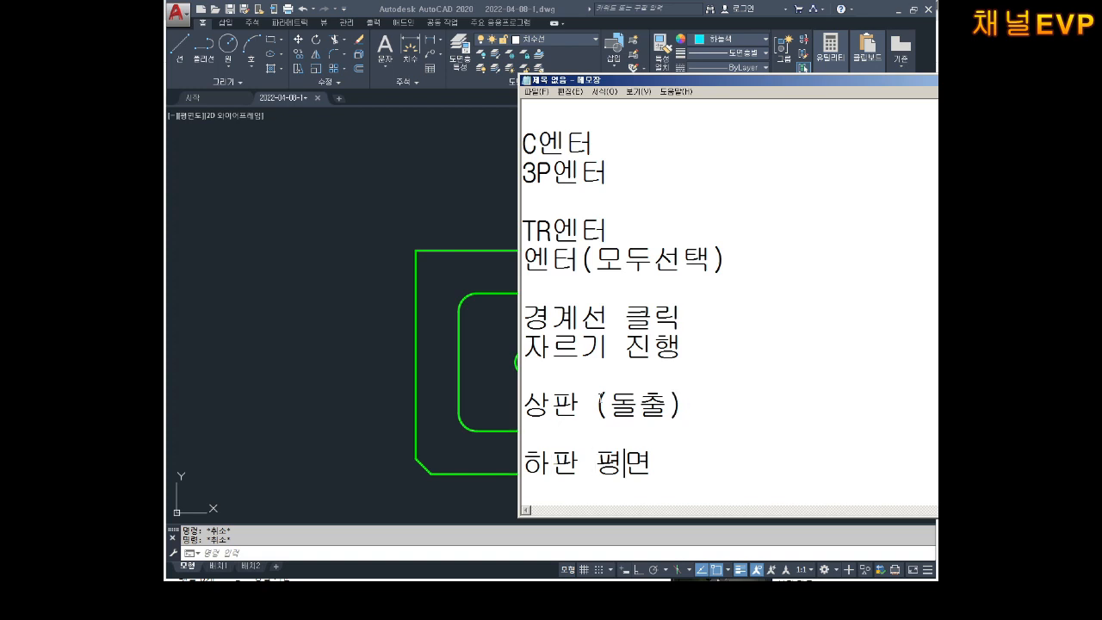
type("이")
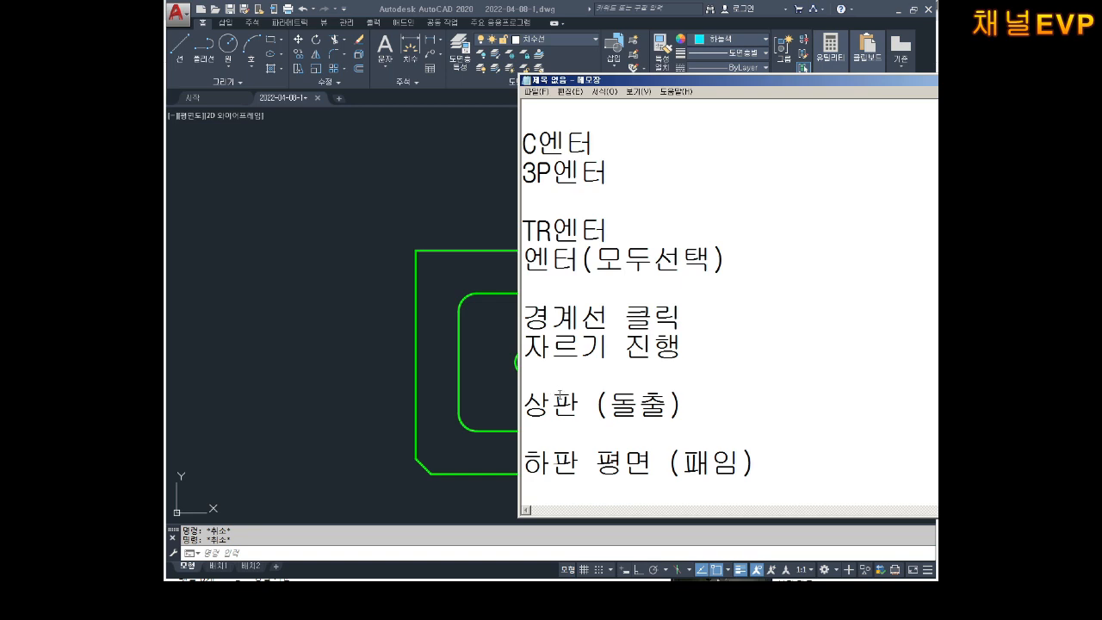
- Switch back to AutoCAD and change the "블럭 B" label beside the block plan view to "하판평면"
left_click(277, 364)
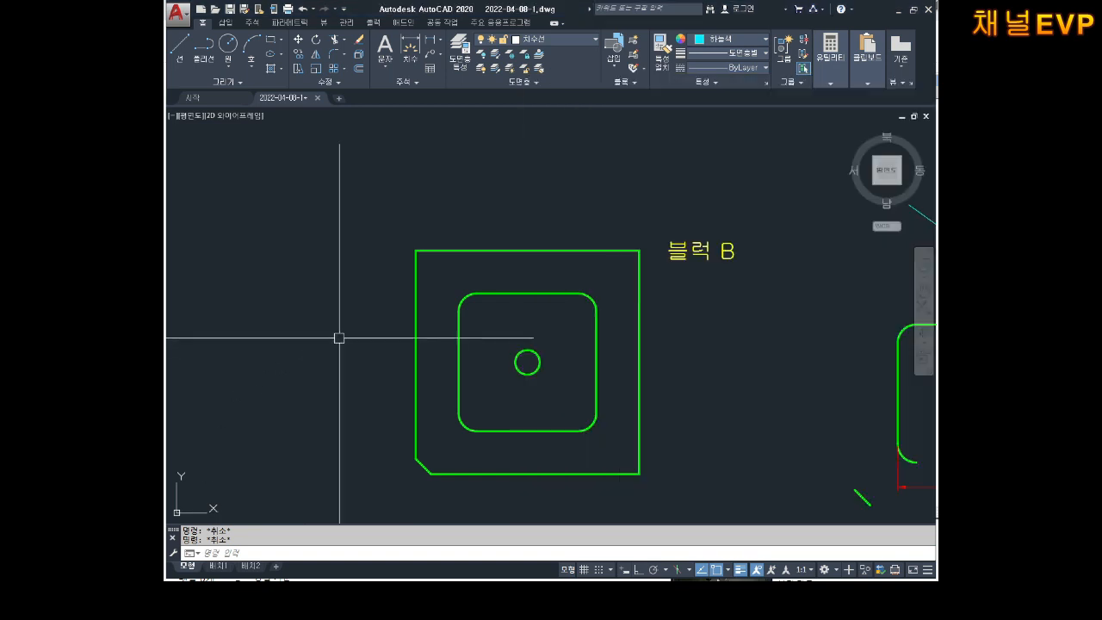
middle_click_drag(540, 331, 551, 303)
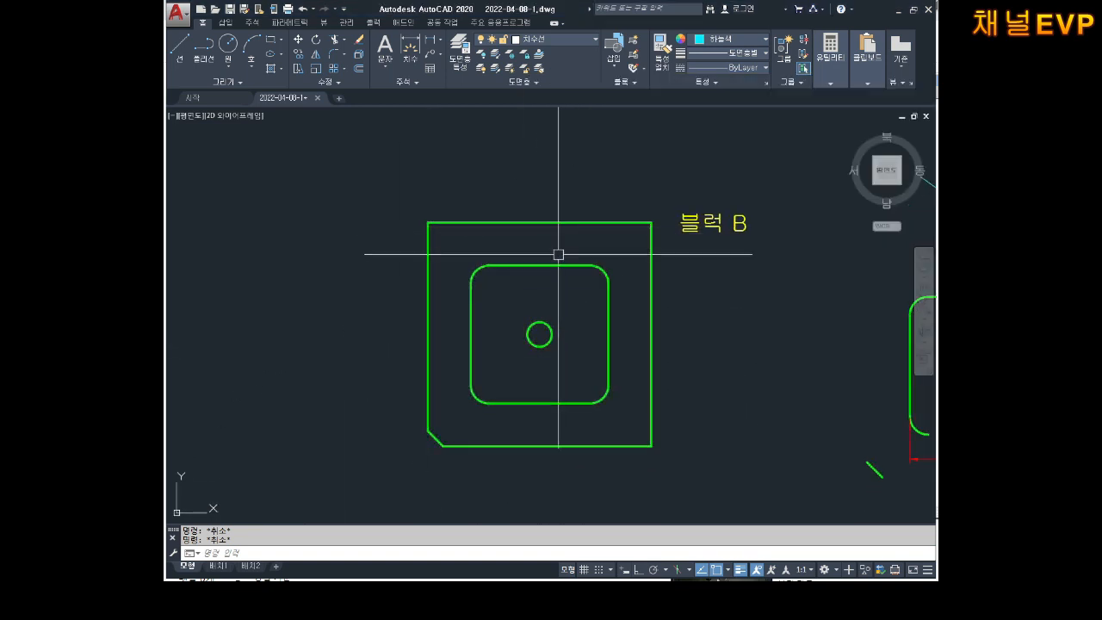
scroll(559, 250, "down", 2)
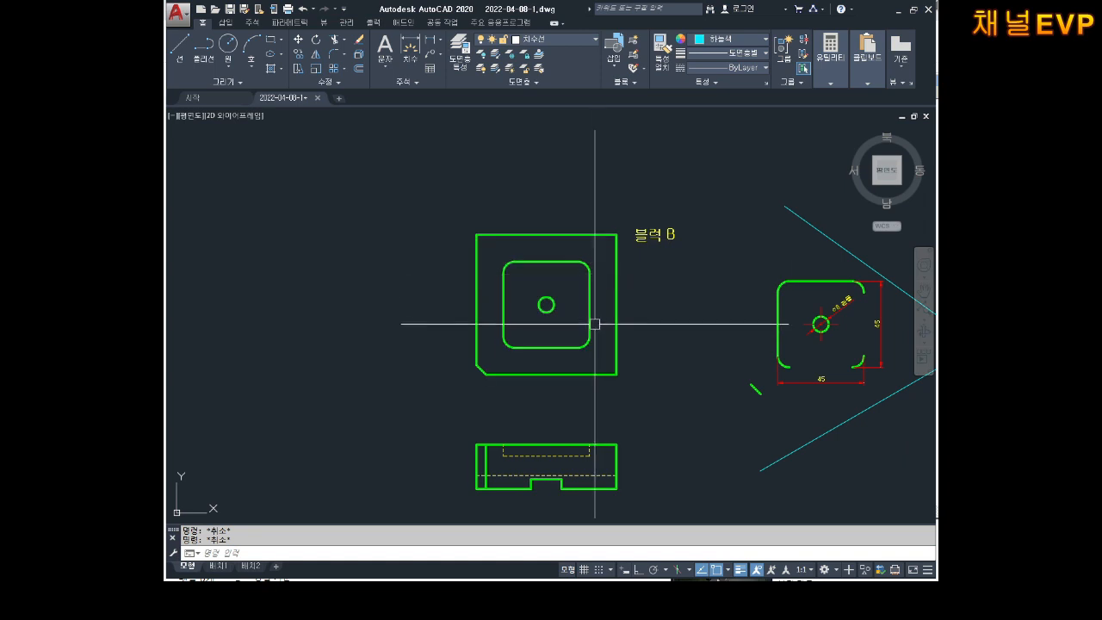
scroll(599, 250, "up", 2)
double_click(673, 228)
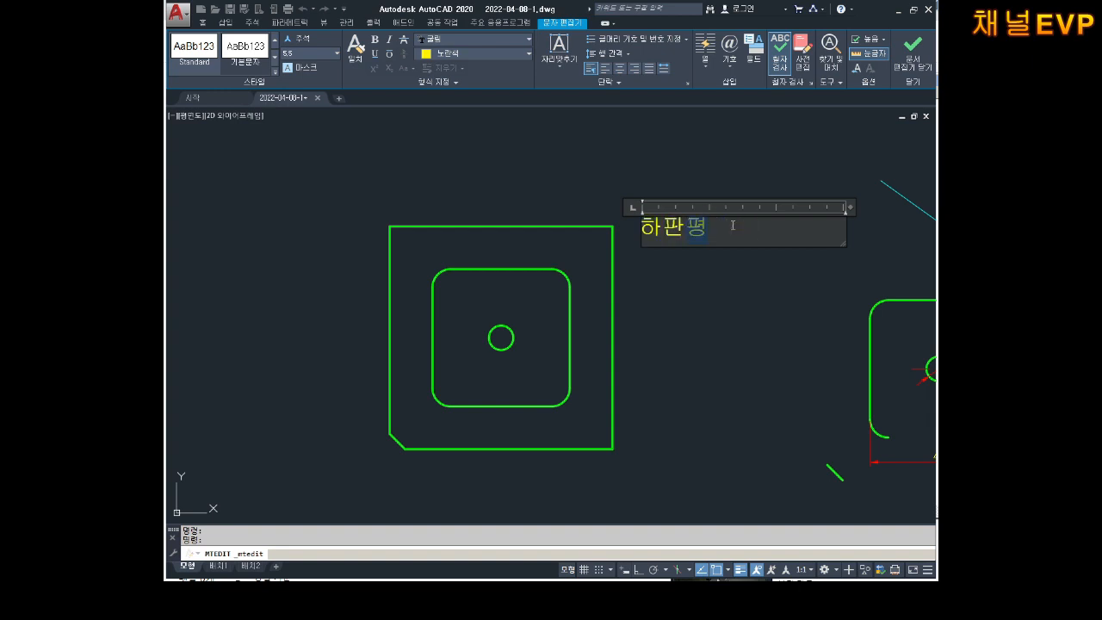
type("하판평면")
key("Escape")
key("Escape")
scroll(721, 258, "down", 2)
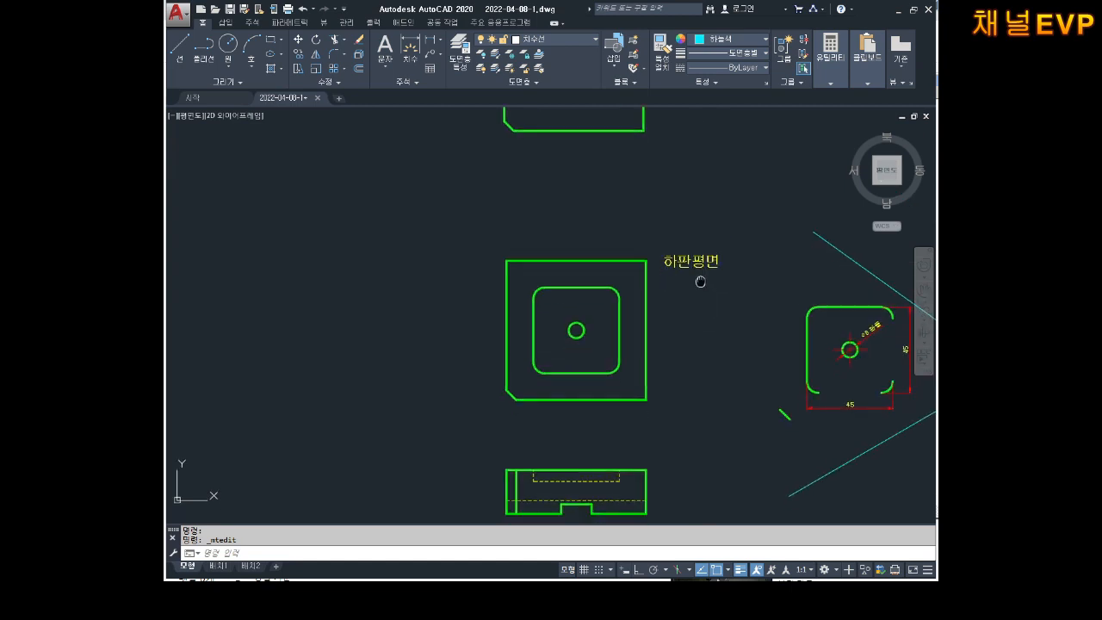
- Copy the block plan view together with its "하판평면" label to the empty area on its left
scroll(701, 278, "up", 1)
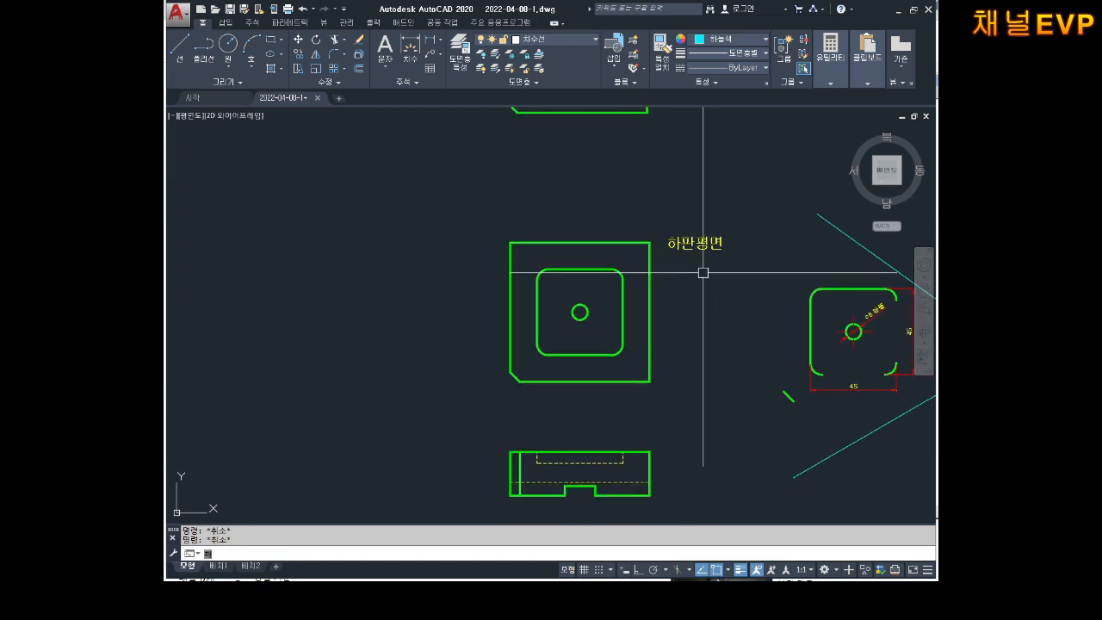
key("Return")
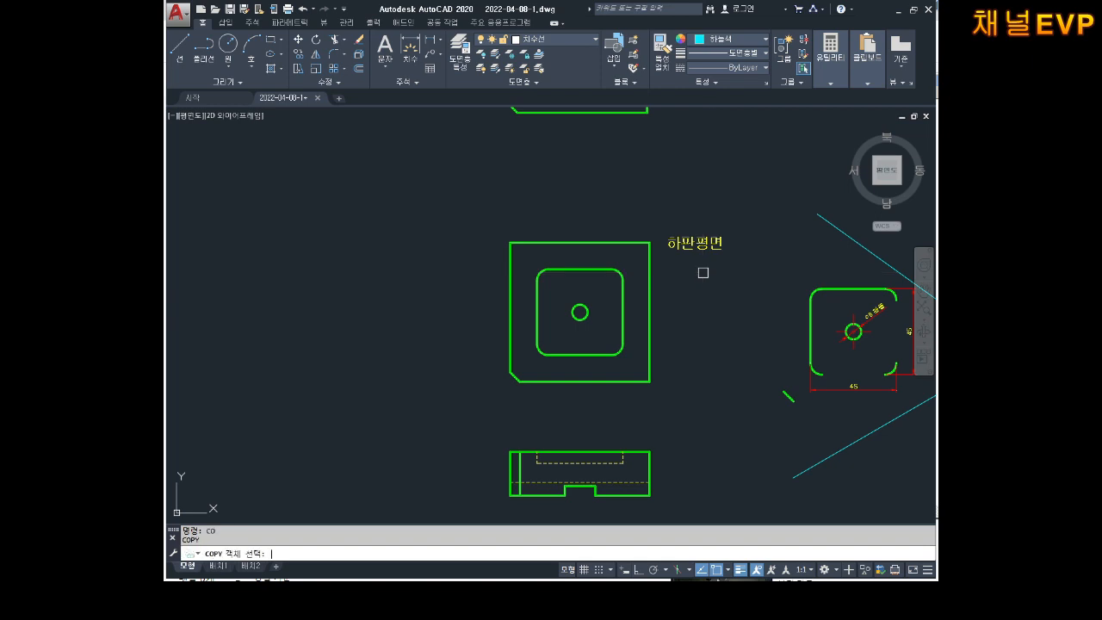
left_click(736, 230)
left_click(603, 297)
key("Return")
left_click(548, 345)
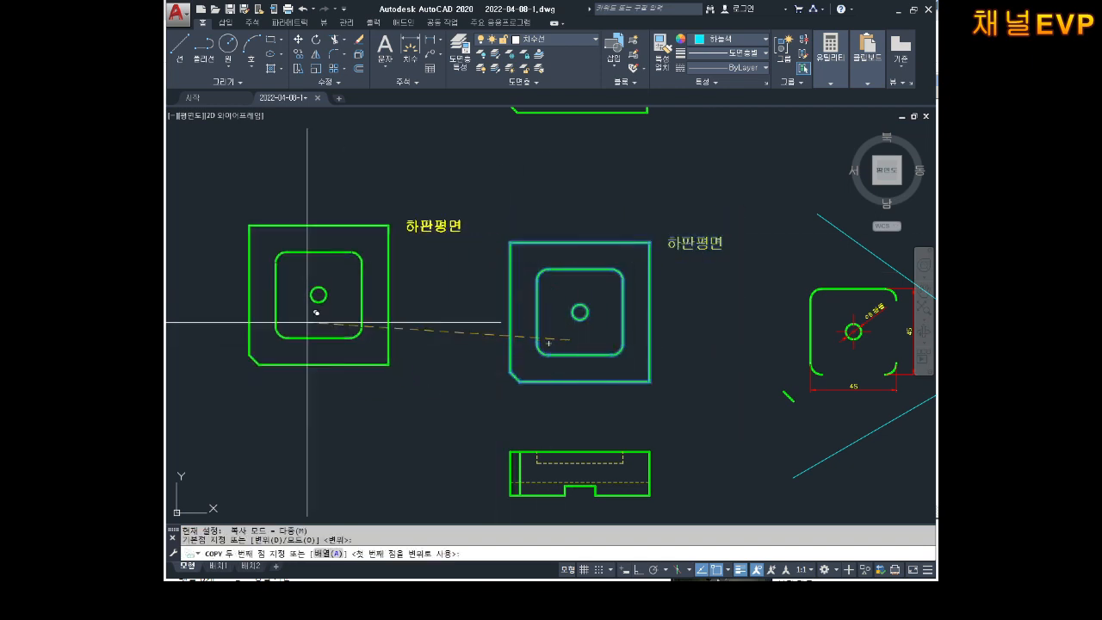
middle_click_drag(305, 322, 444, 297)
left_click(450, 313)
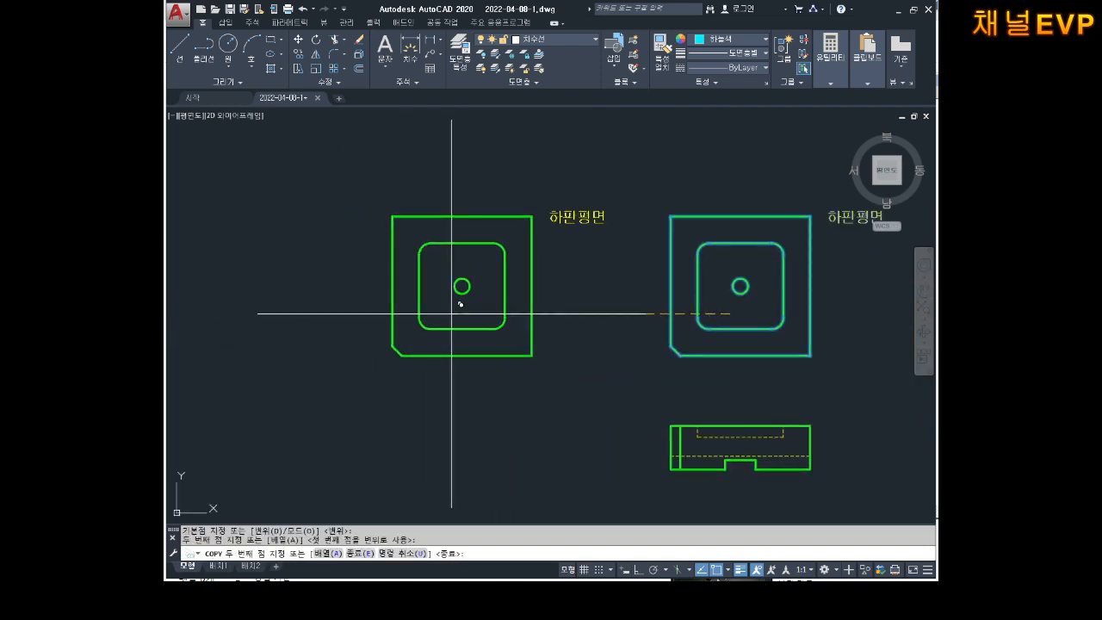
key("Return")
- Change the label of the copied plan view to "상판 평면"
double_click(581, 216)
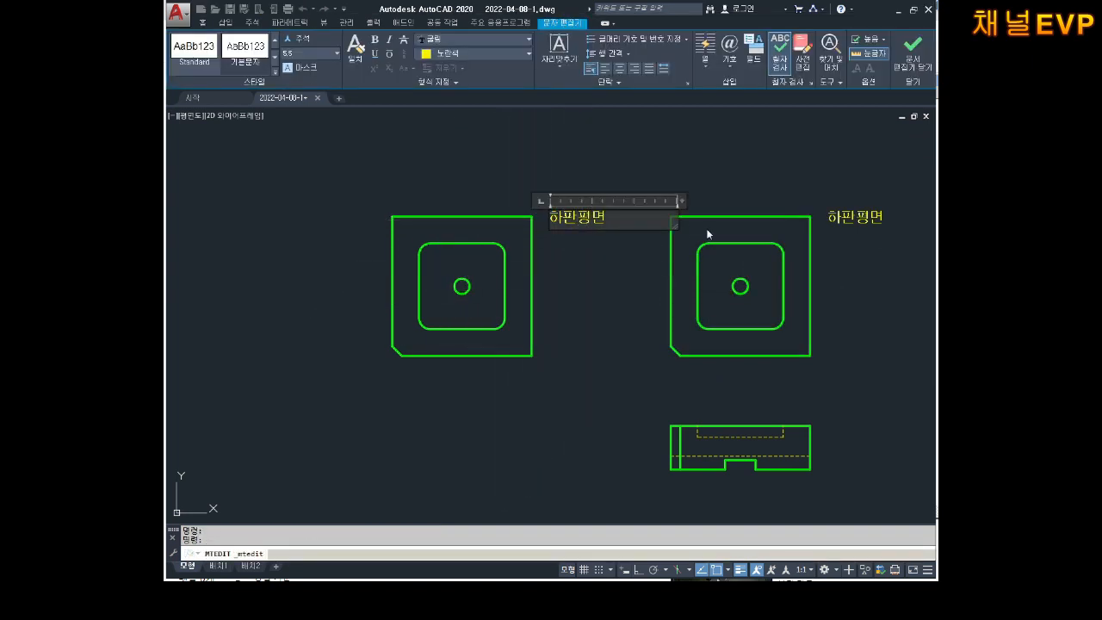
key("BackSpace")
key("BackSpace")
type("상판")
left_click(657, 280)
key("Escape")
key("Escape")
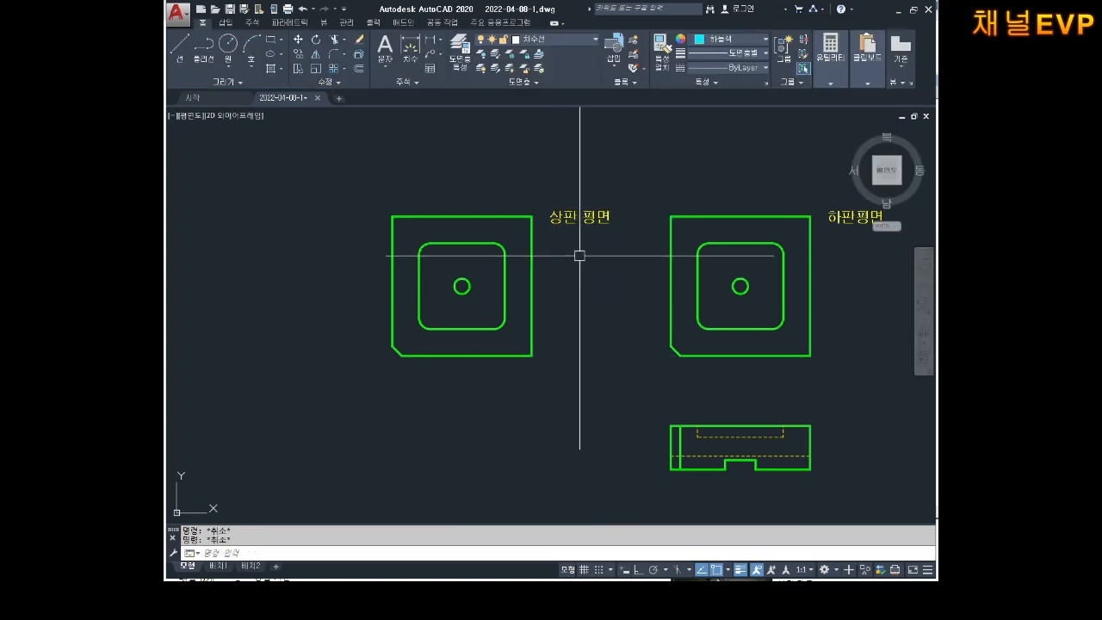
- Insert a space in the original plan view's label so it reads "하판 평면"
mouse_move(564, 249)
middle_mouse_down()
mouse_move(505, 283)
mouse_move(530, 238)
middle_mouse_up()
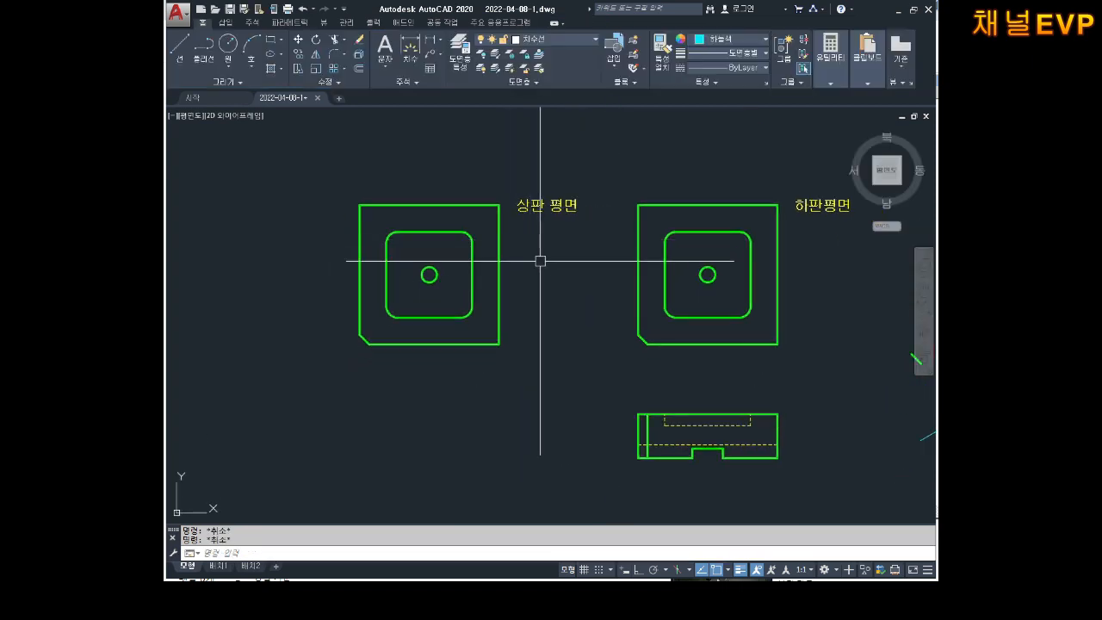
middle_click_drag(440, 289, 445, 303)
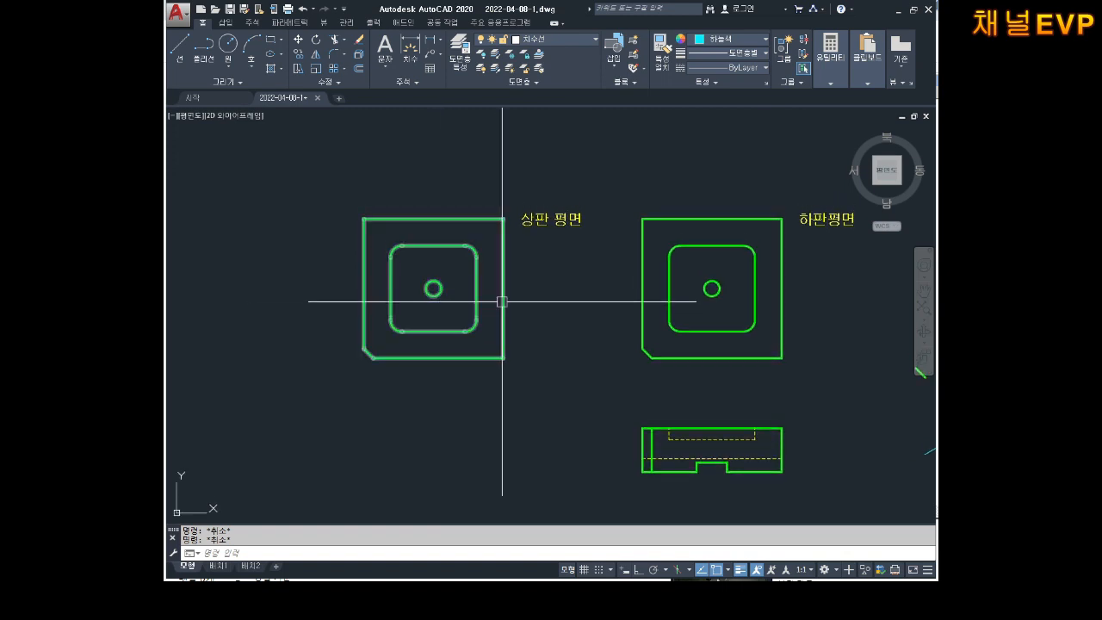
middle_click_drag(688, 254, 663, 233)
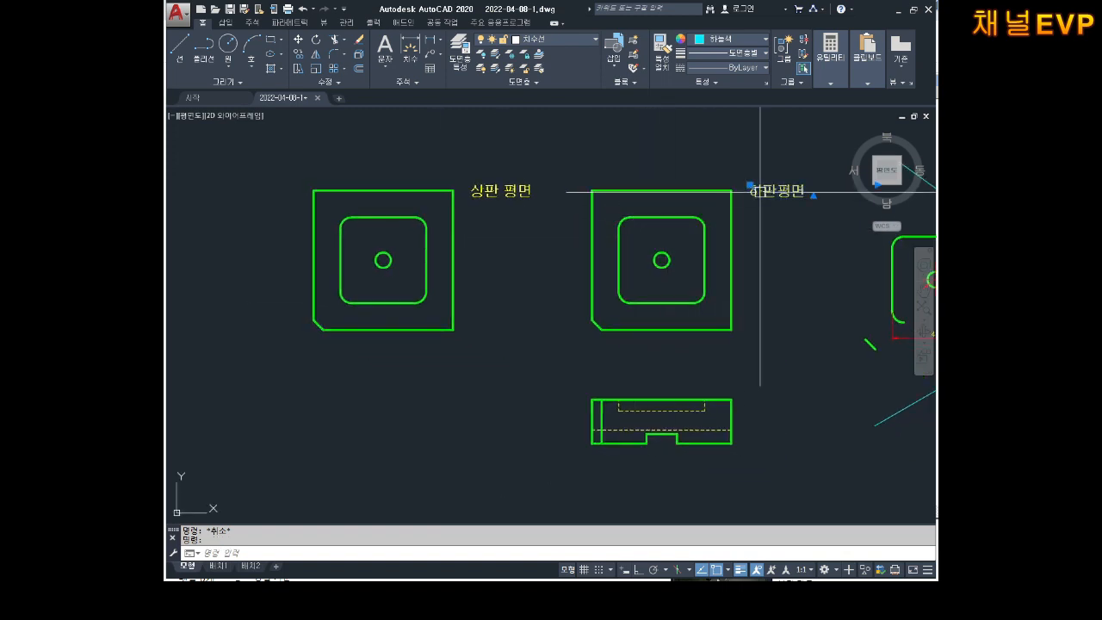
double_click(766, 190)
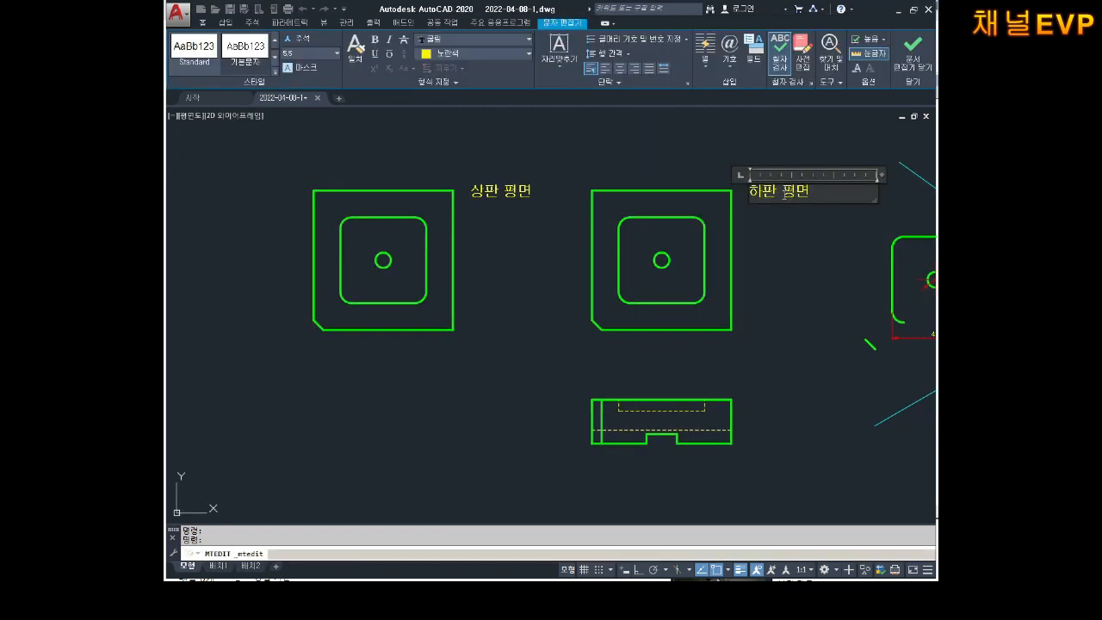
left_click(543, 349)
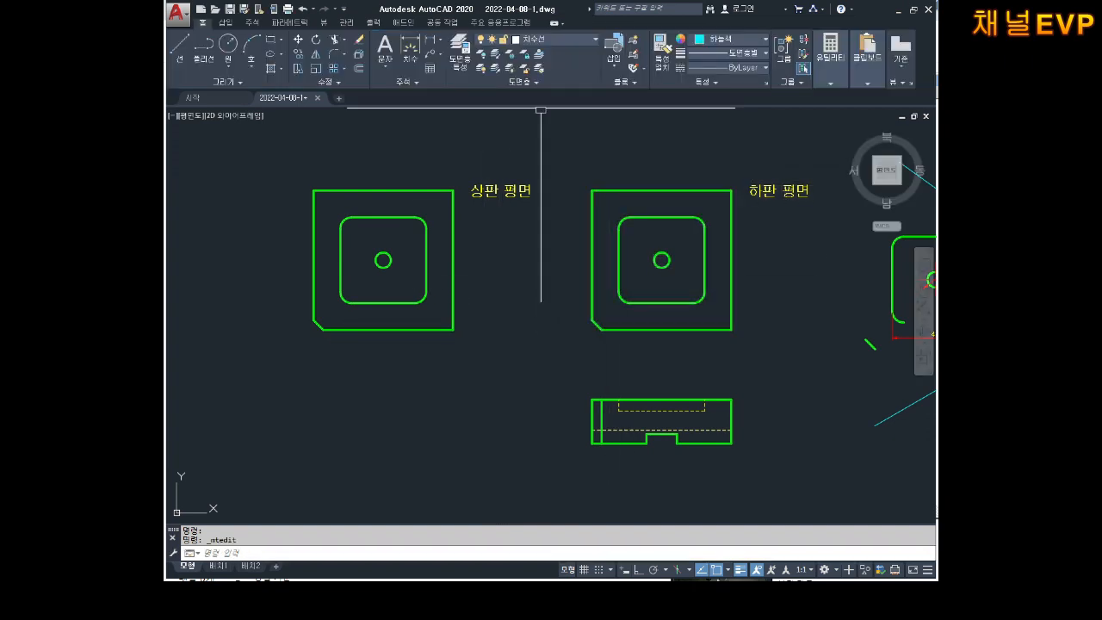
key("Escape")
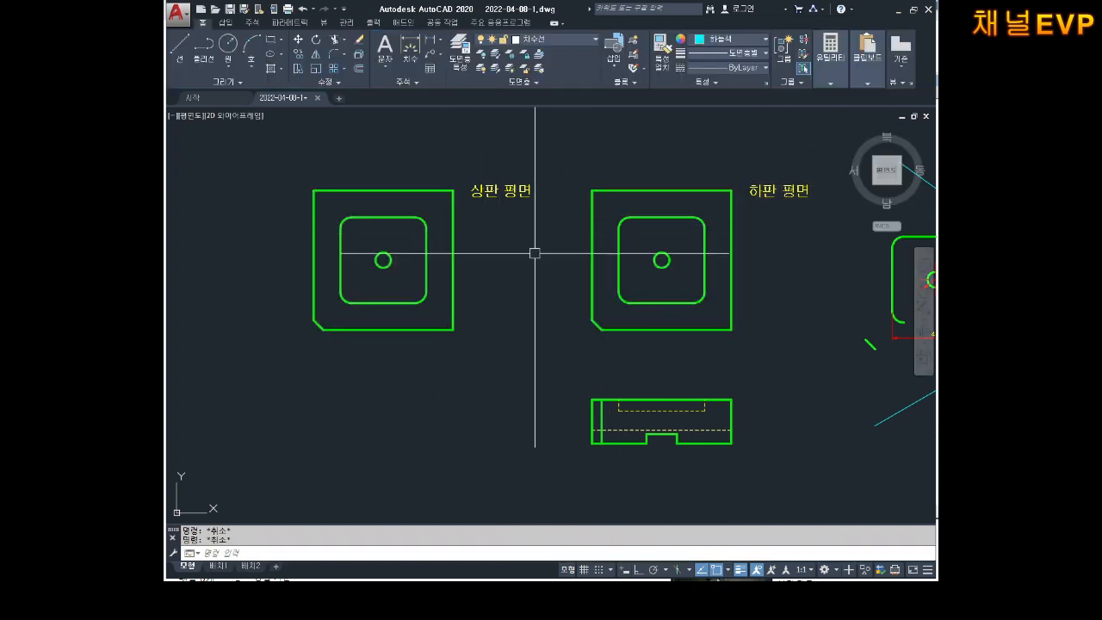
key("Return")
left_click(614, 188)
key("Return")
left_click(407, 190)
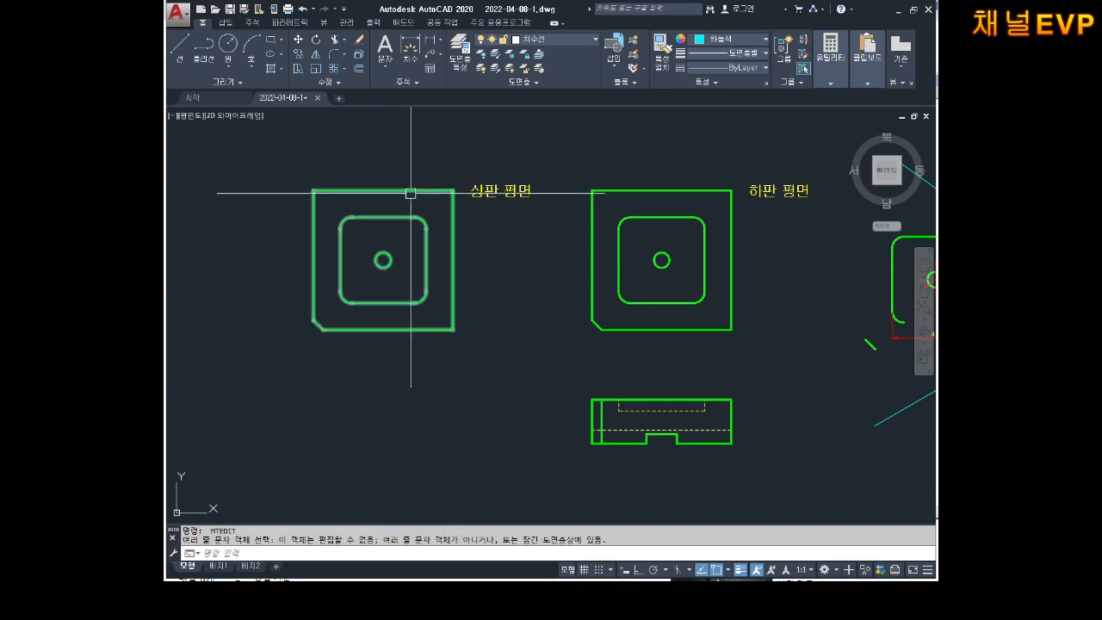
key("Return")
key("Escape")
key("Escape")
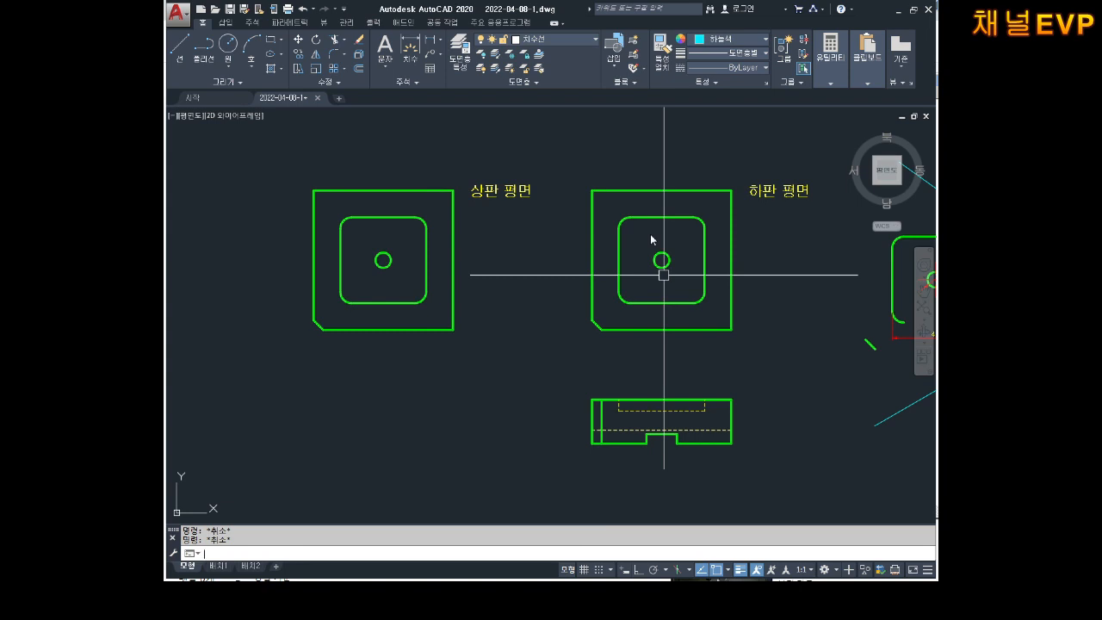
- Hatch the inner rounded square of the "하판 평면" view with the SOLID pattern, leaving the centre circle unfilled
type("h")
key("Return")
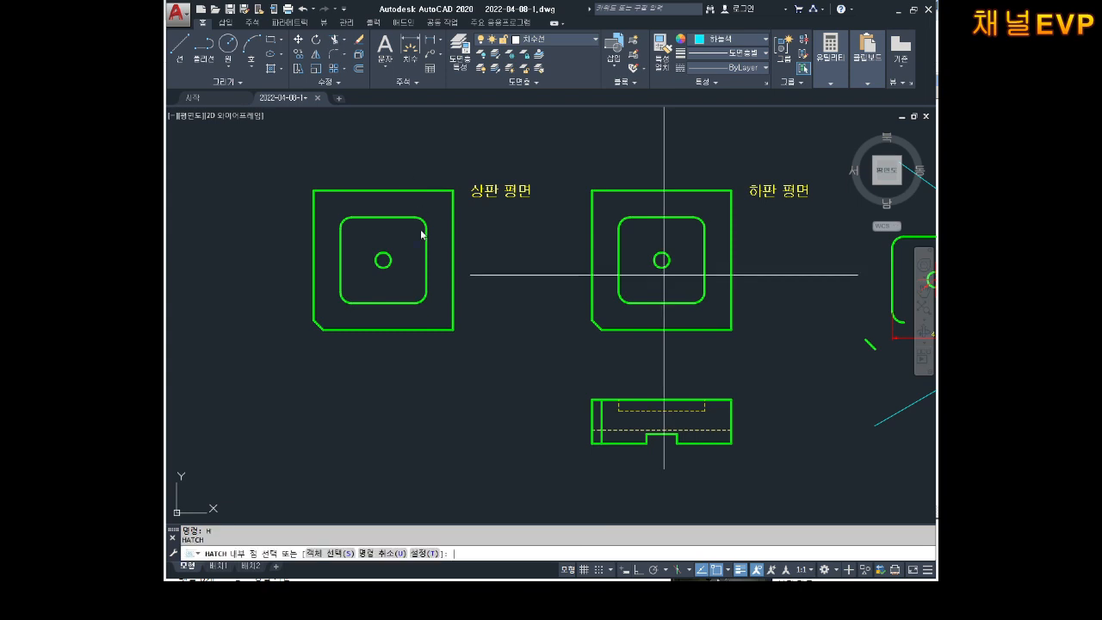
left_click(261, 53)
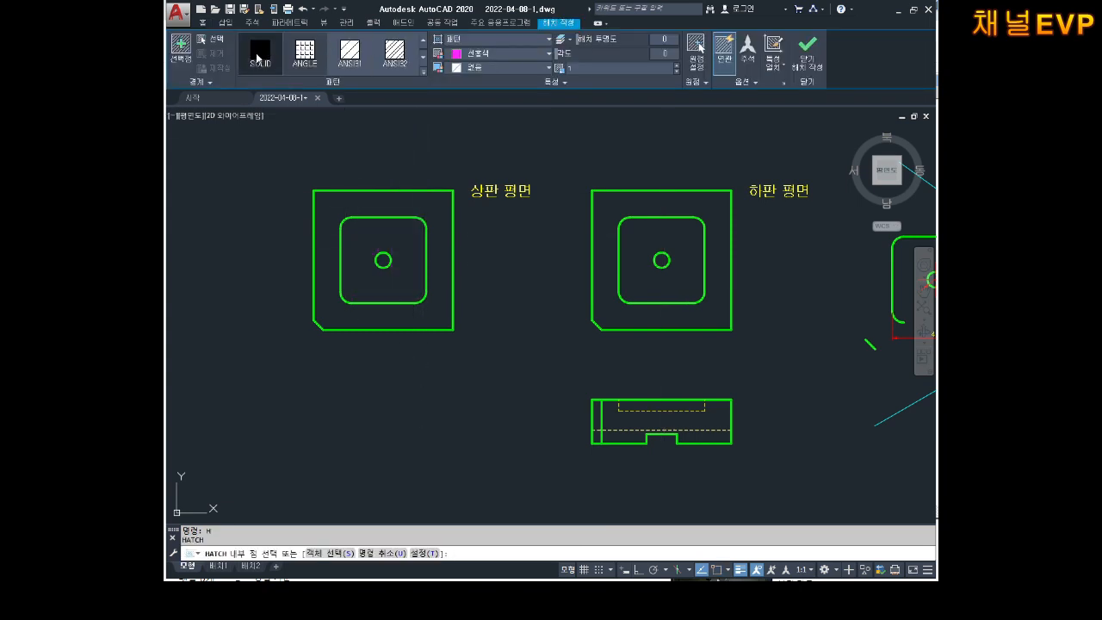
left_click(181, 44)
left_click(675, 241)
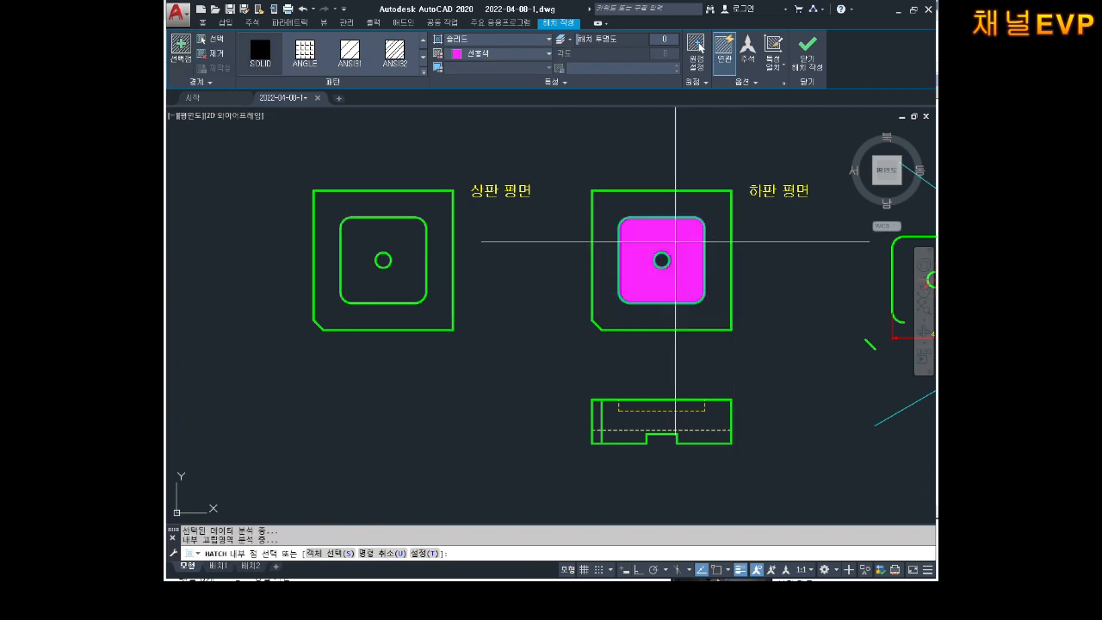
key("Return")
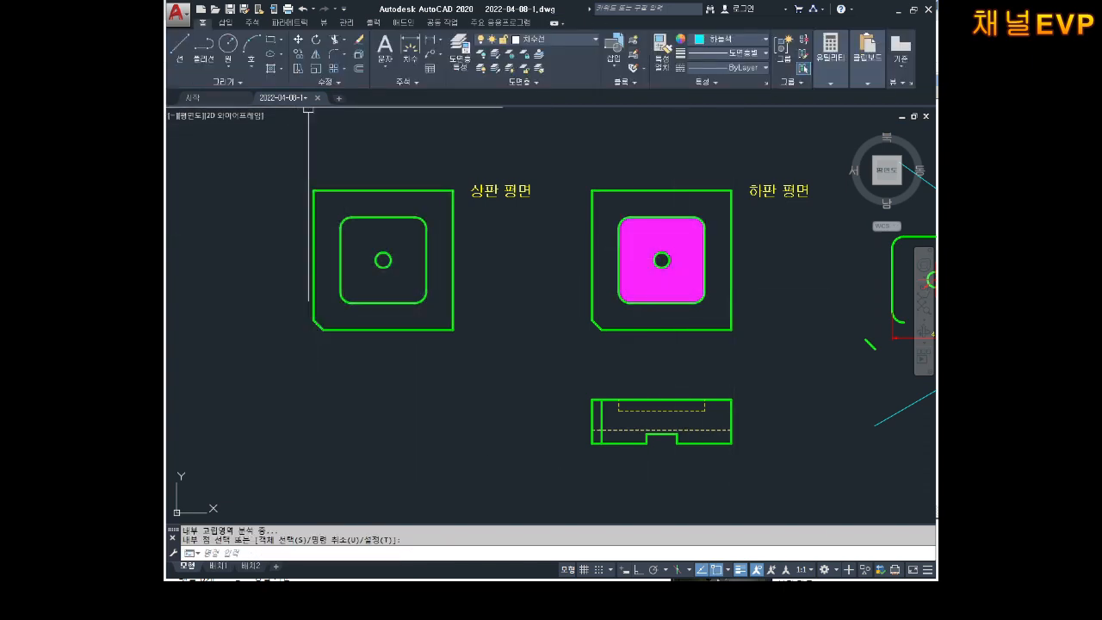
- Hatch the area between the outer outline and the inner rounded square of the "상판 평면" view with the solid fill
type("ㅂ")
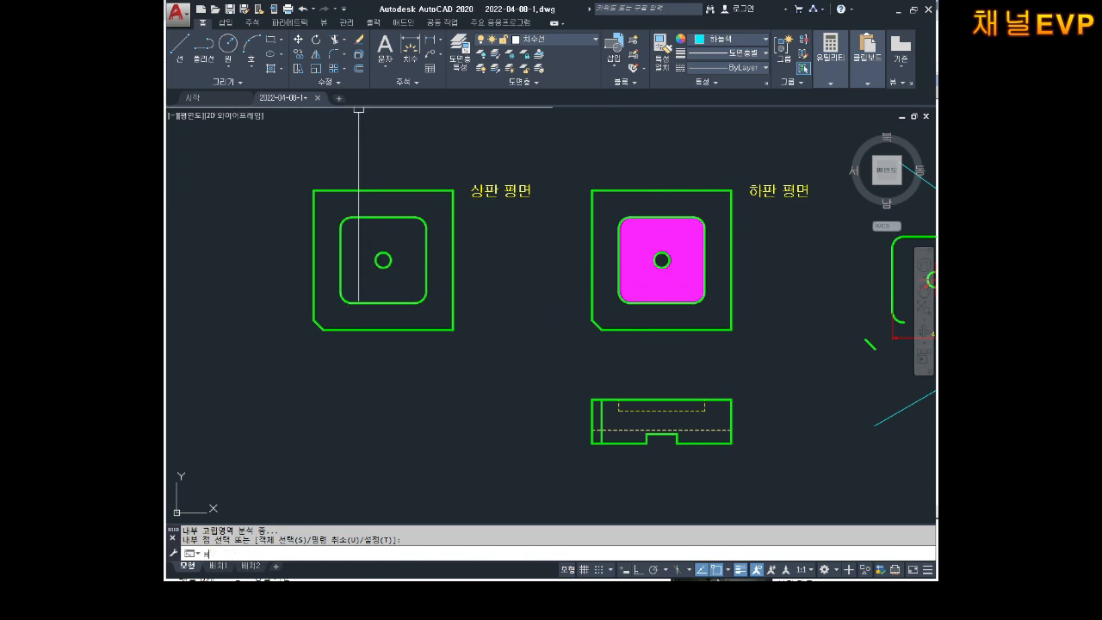
key("Return")
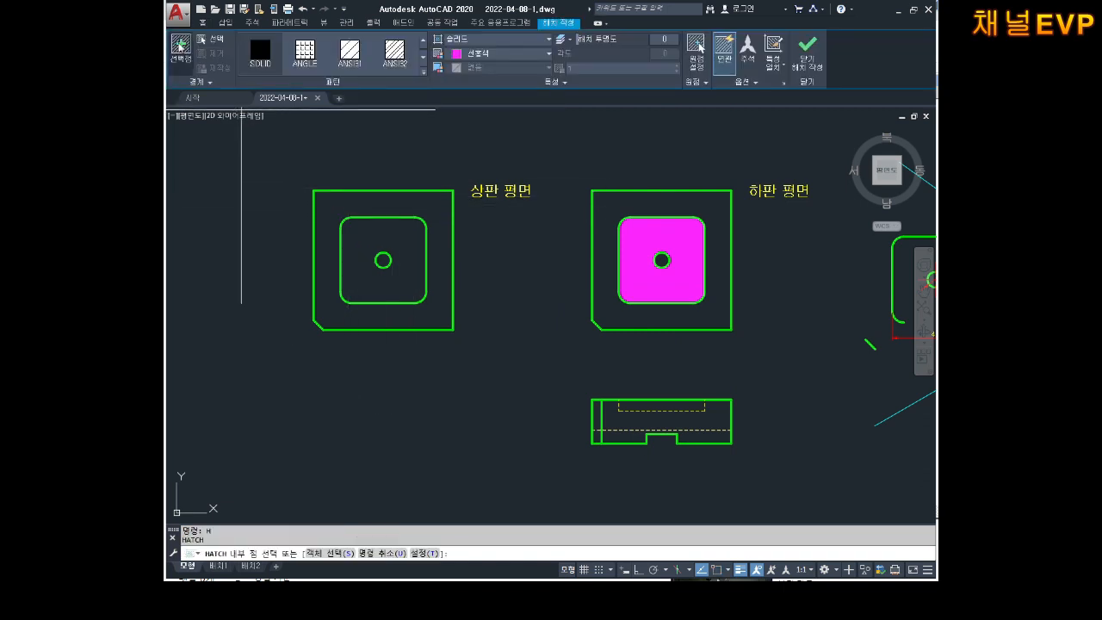
left_click(415, 200)
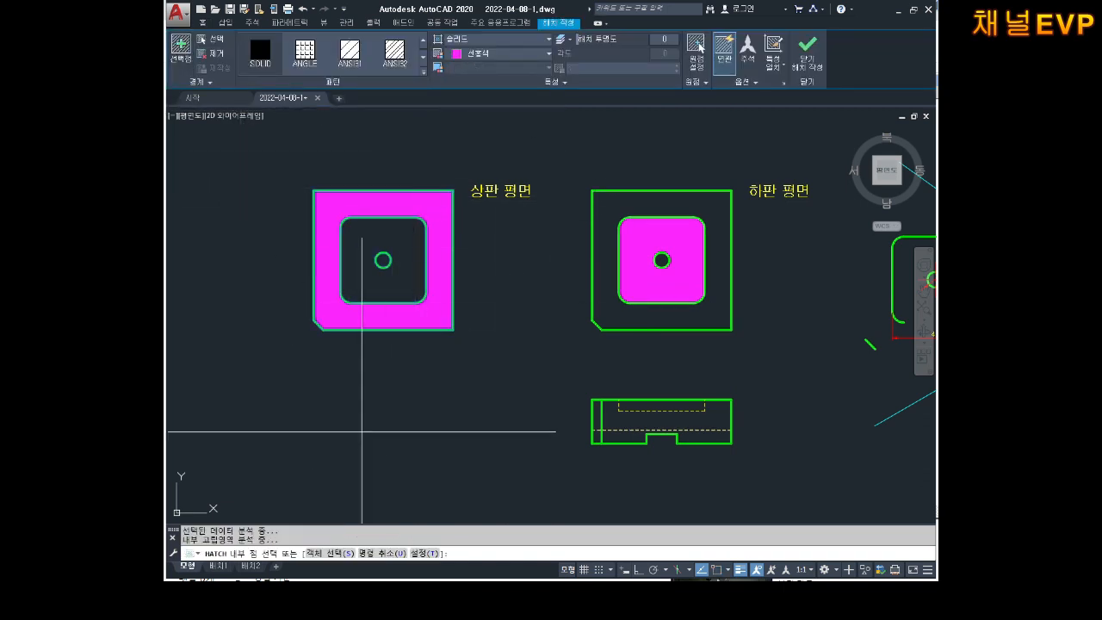
key("Return")
key("Escape")
key("Escape")
- Compare the filled regions and centre holes of the "상판 평면" and "하판 평면" views up close
middle_click_drag(453, 258, 480, 290)
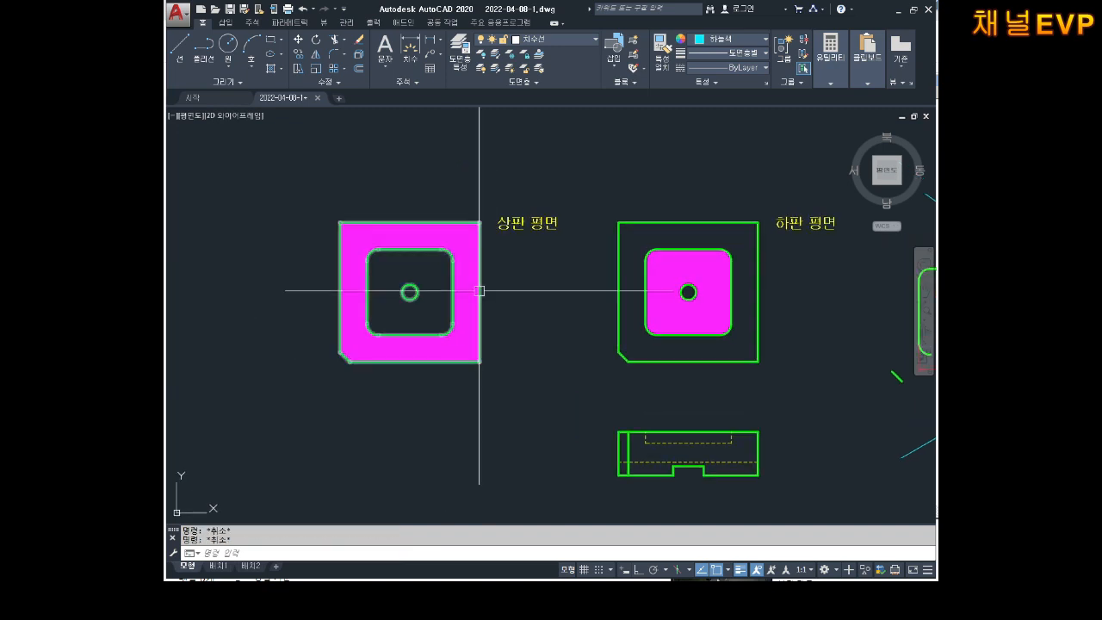
scroll(521, 325, "up", 2)
middle_click_drag(520, 326, 504, 345)
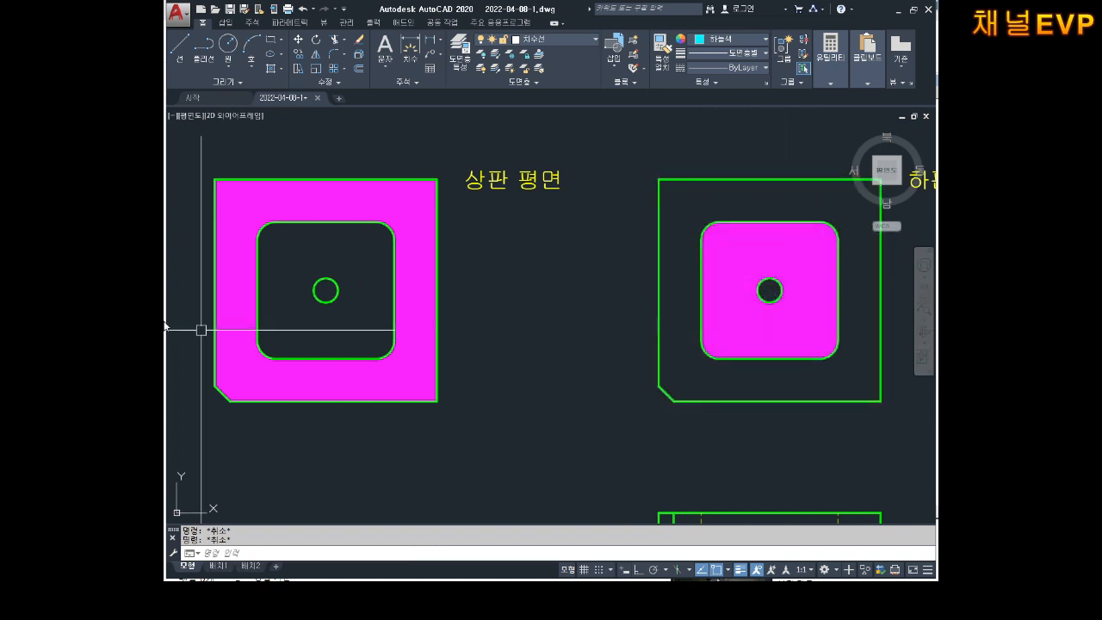
middle_click_drag(449, 326, 505, 325)
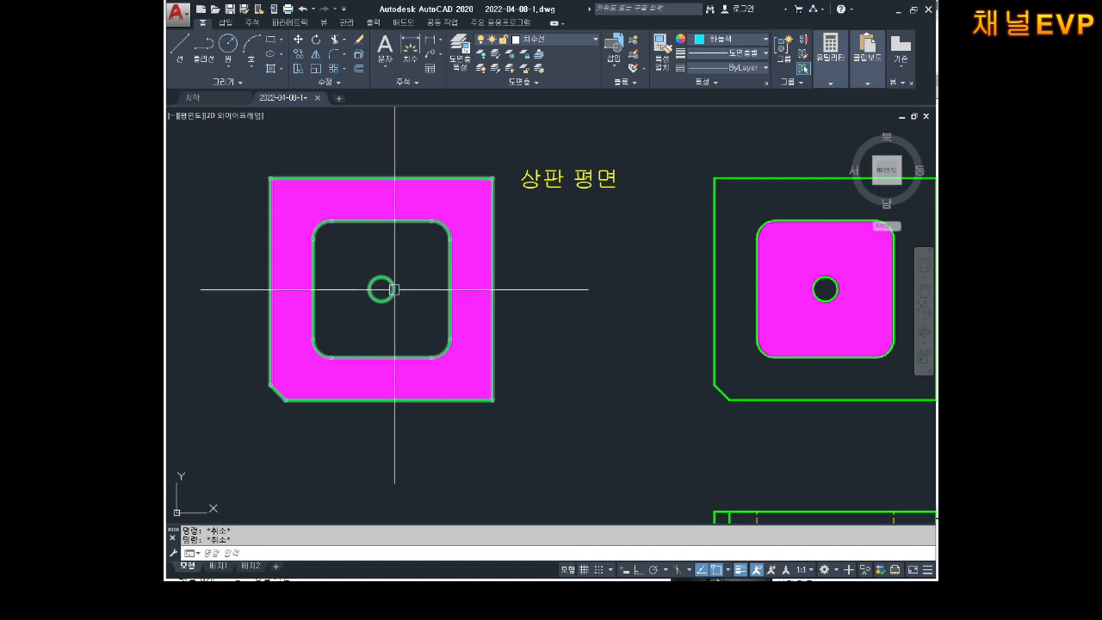
middle_click_drag(593, 295, 517, 298)
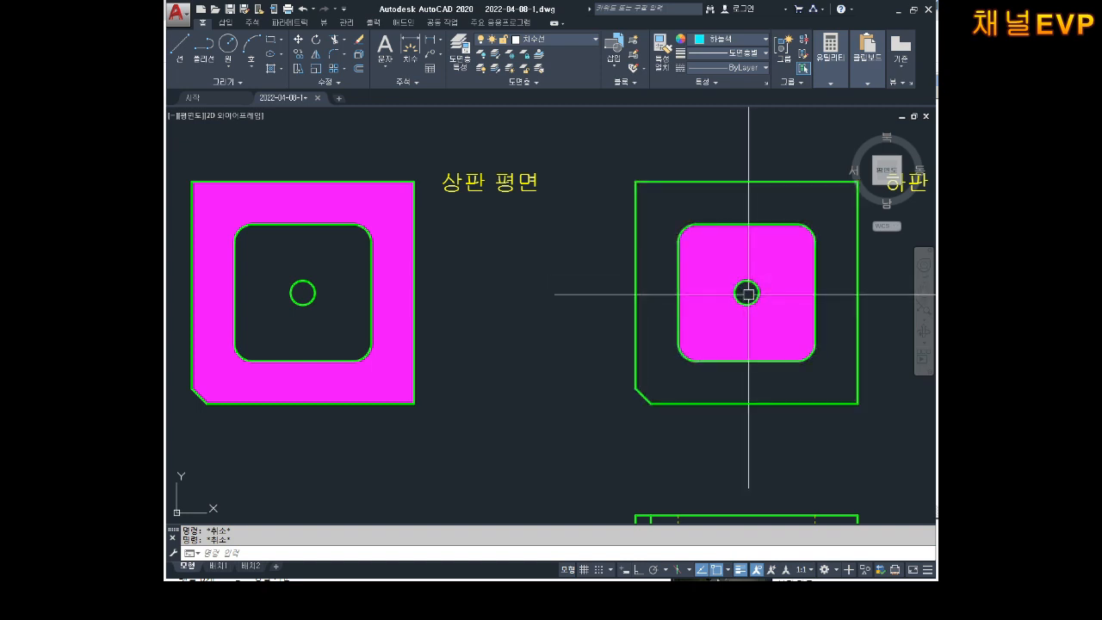
middle_click_drag(320, 339, 480, 322)
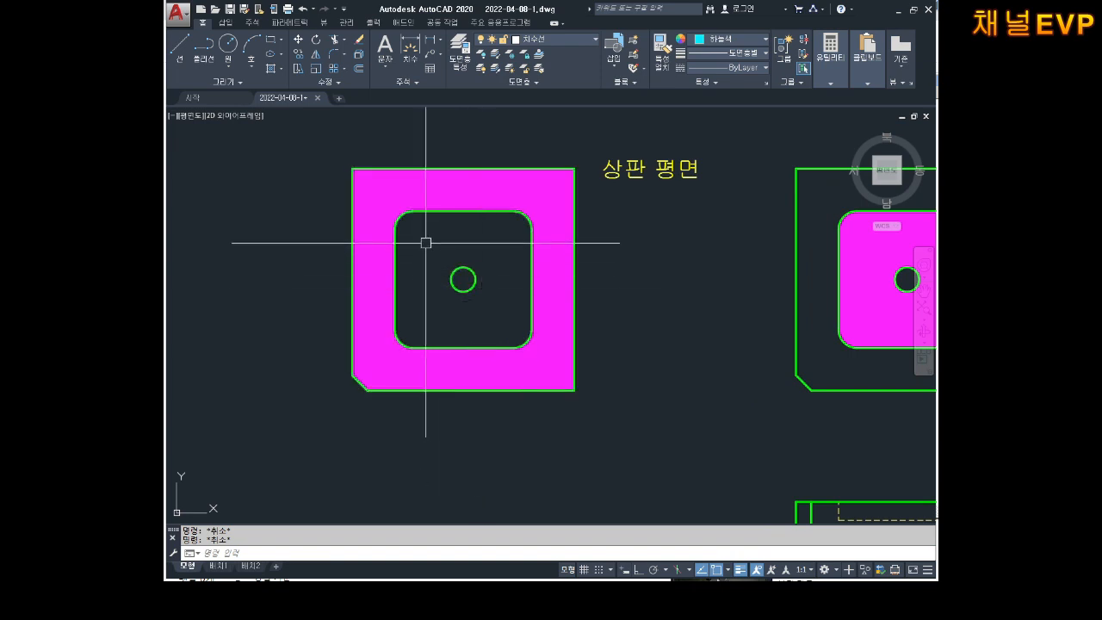
- Try to delete the centre circle from the "상판 평면" view, undoing each deletion
left_click(486, 254)
left_click(450, 295)
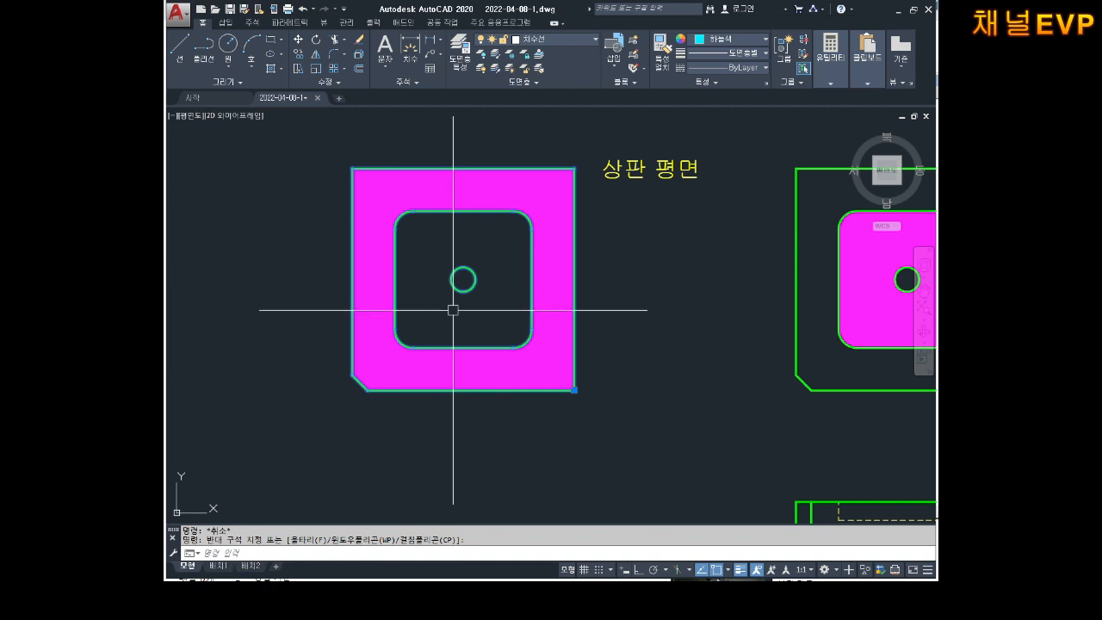
key("Delete")
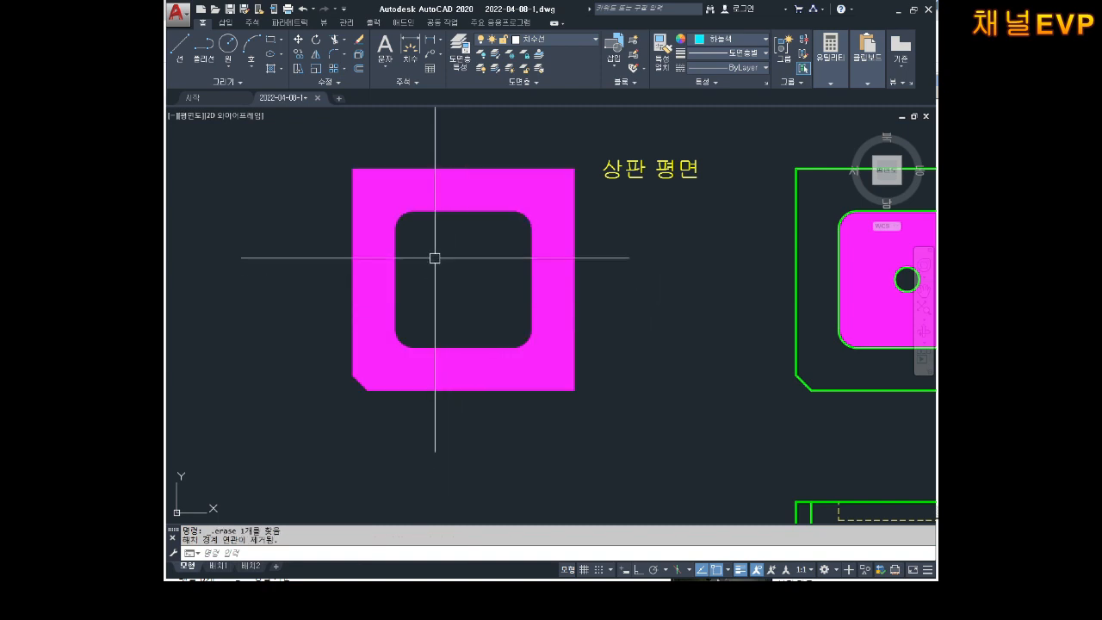
type("u")
key("Return")
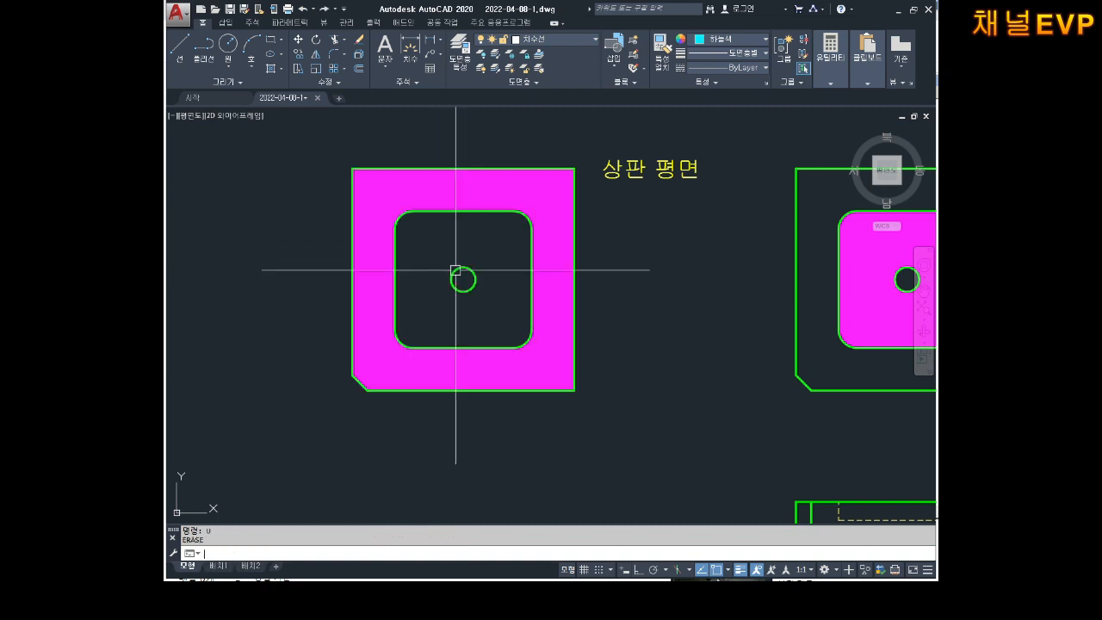
key("Escape")
left_click(468, 270)
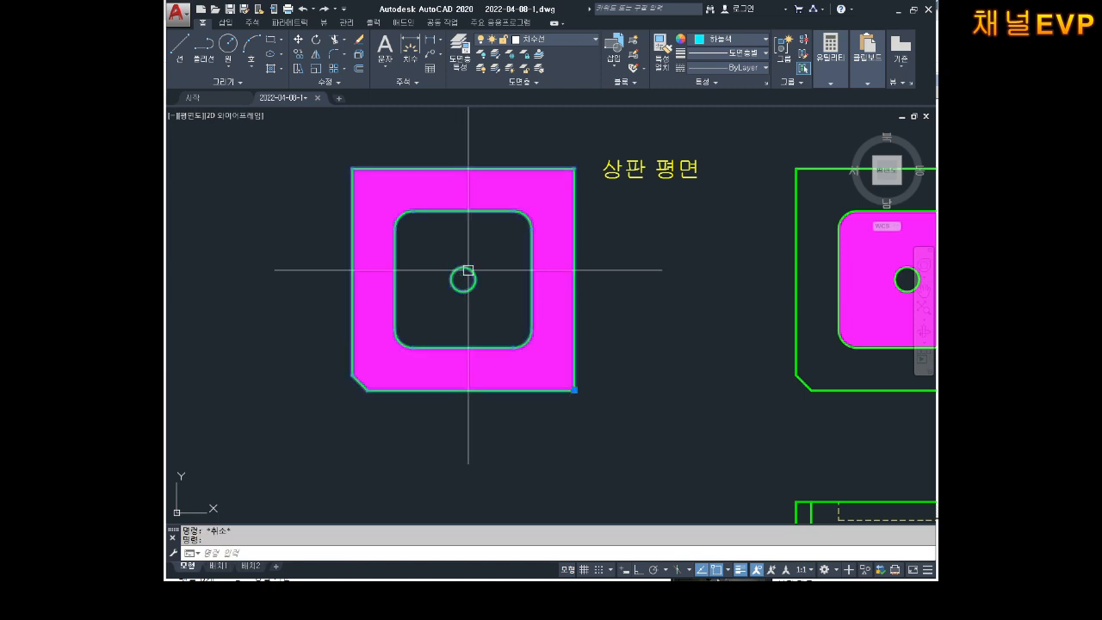
key("Delete")
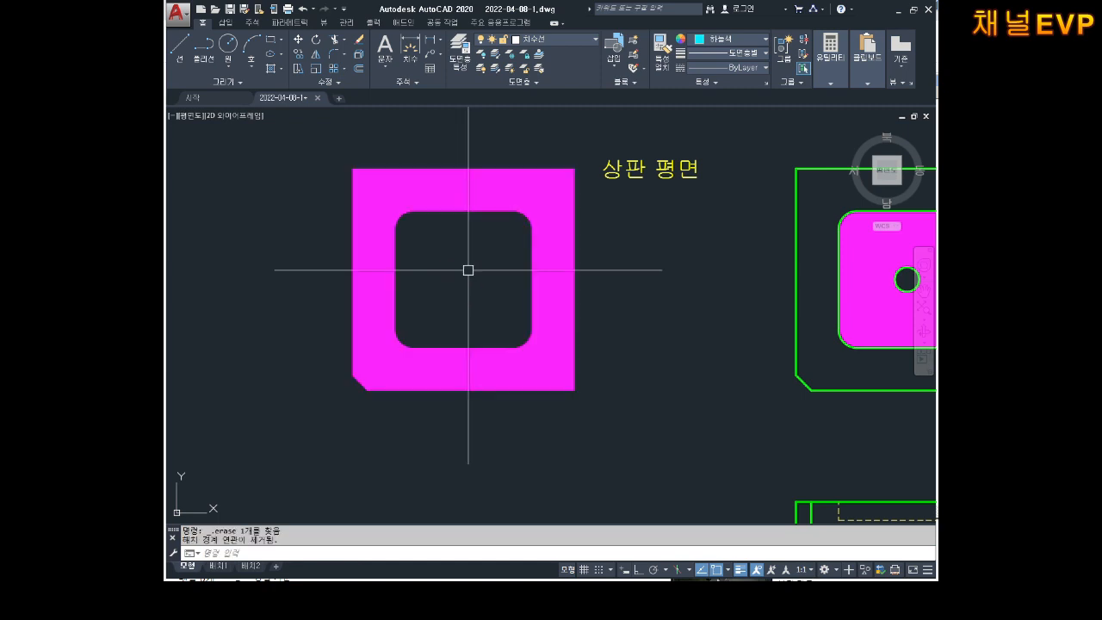
type("u")
key("Return")
key("Escape")
key("Escape")
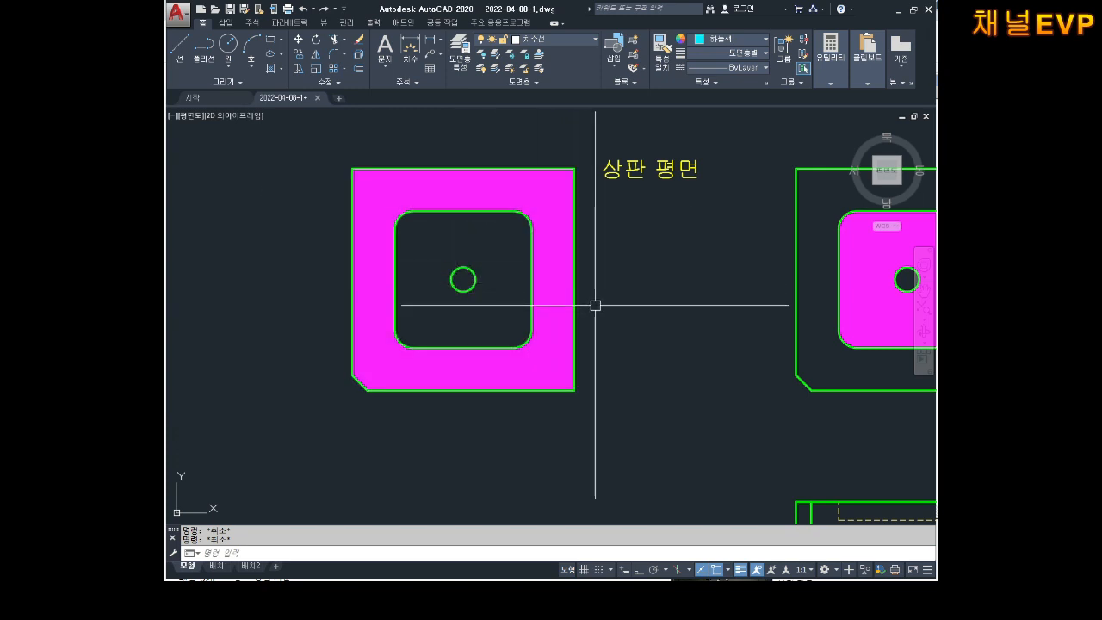
- Explode the "상판 평면" plan block and delete its centre circle
type("x")
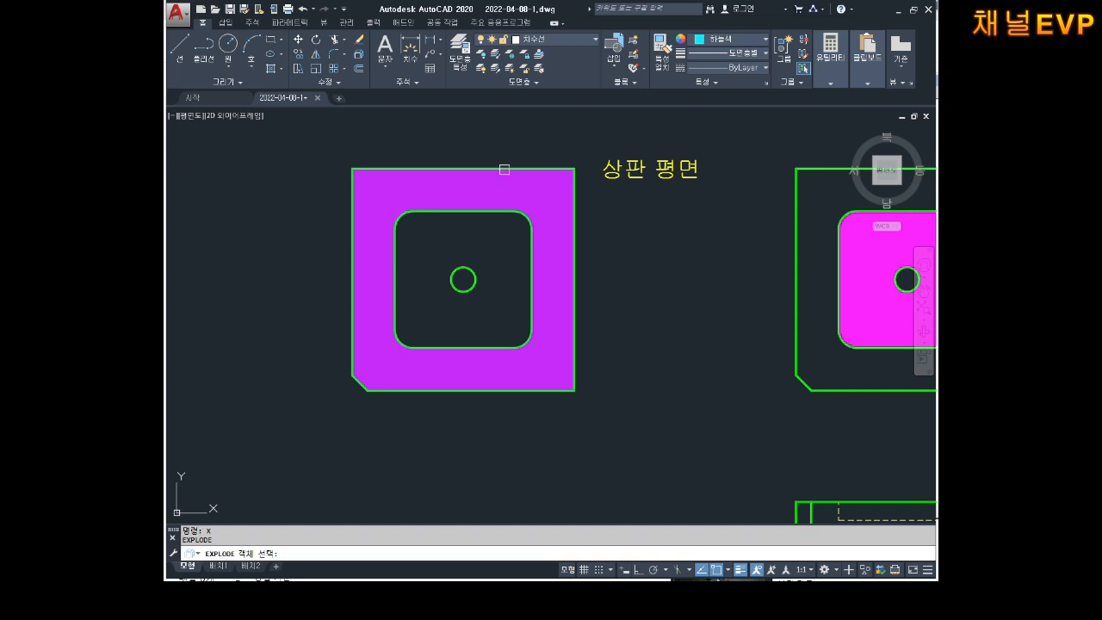
key("Escape")
key("Escape")
left_click(487, 248)
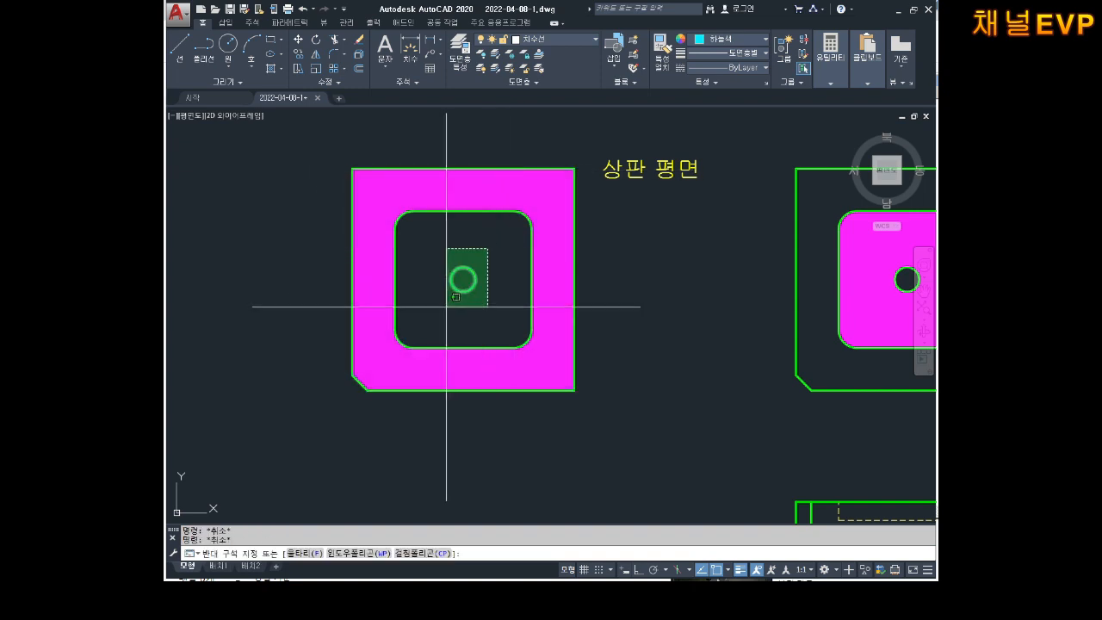
left_click(455, 296)
key("Delete")
- Delete the solid hatches from the "하판 평면" and "상판 평면" views
scroll(566, 251, "down", 2)
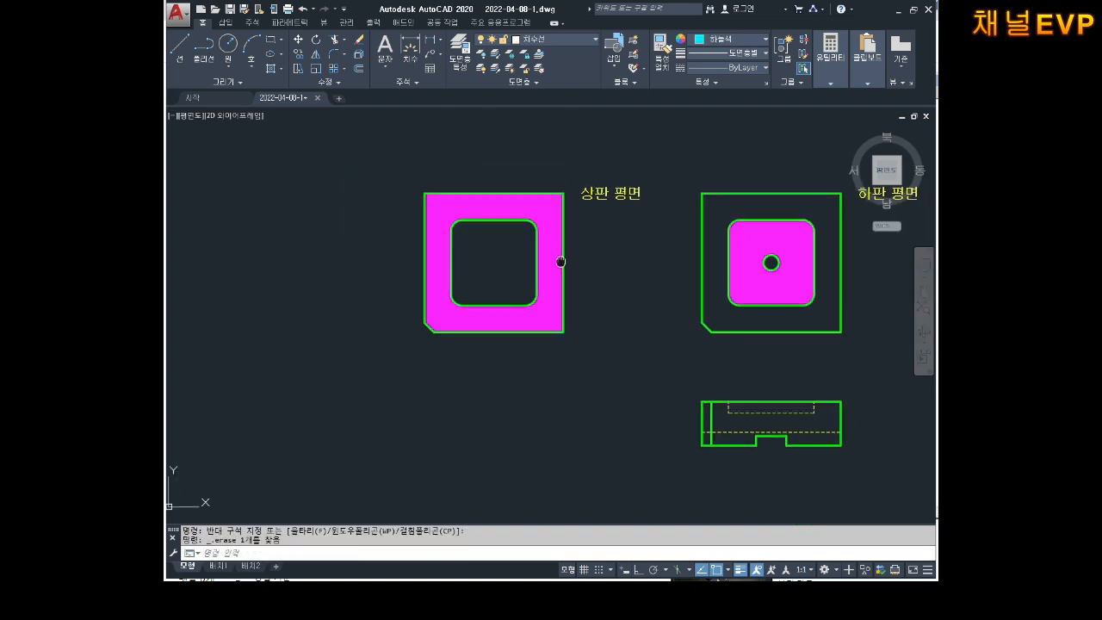
middle_click_drag(560, 262, 559, 258)
middle_click_drag(560, 257, 561, 268)
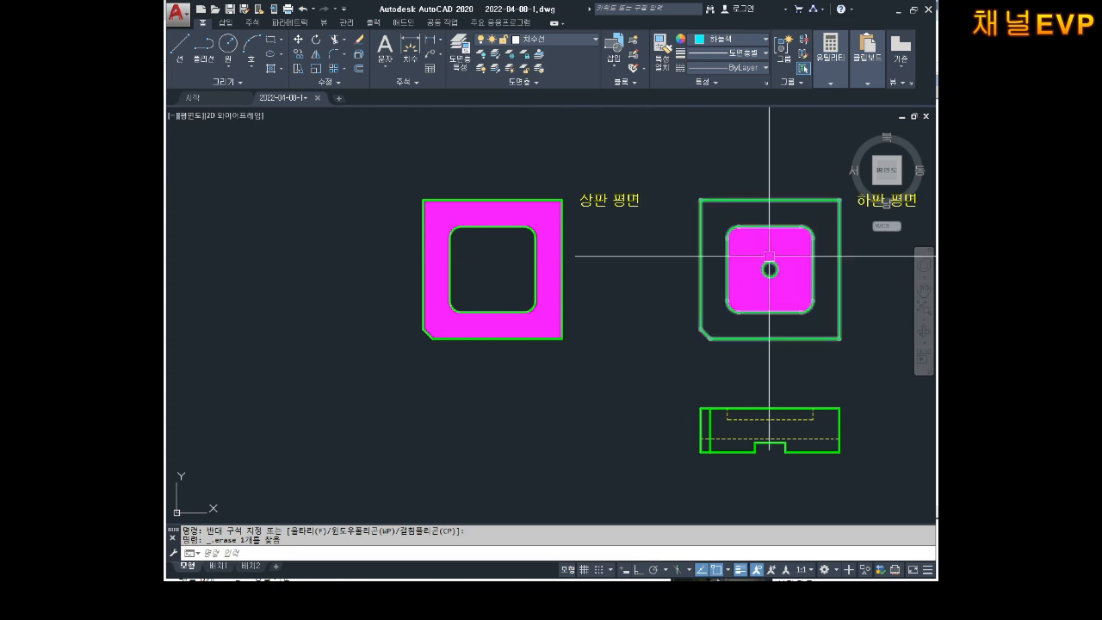
left_click(753, 241)
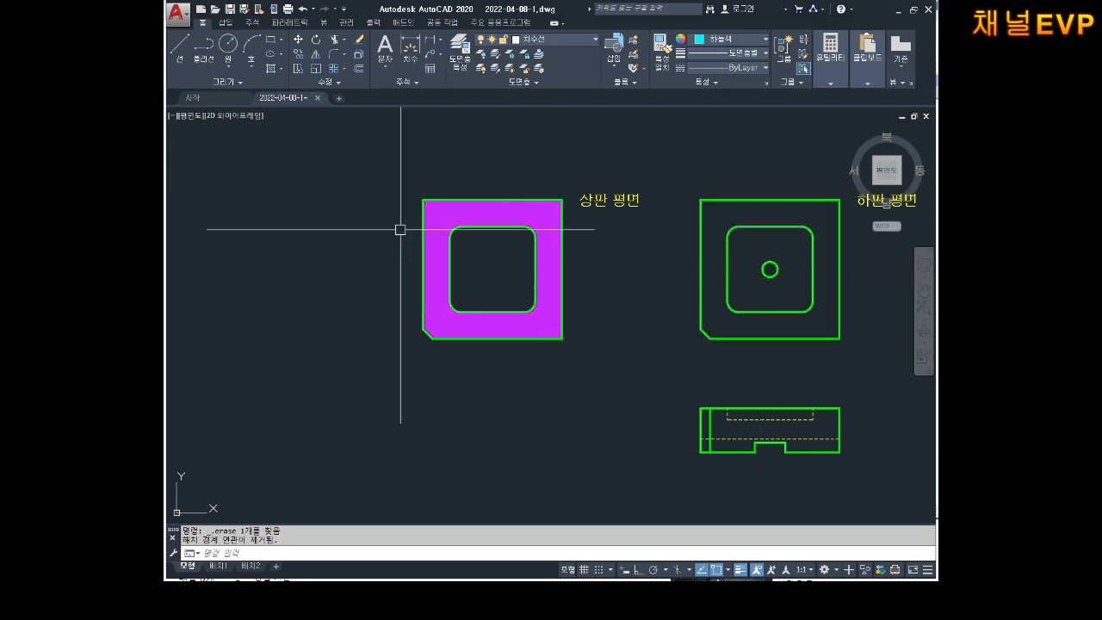
scroll(413, 226, "up", 2)
left_click(536, 214)
key("Delete")
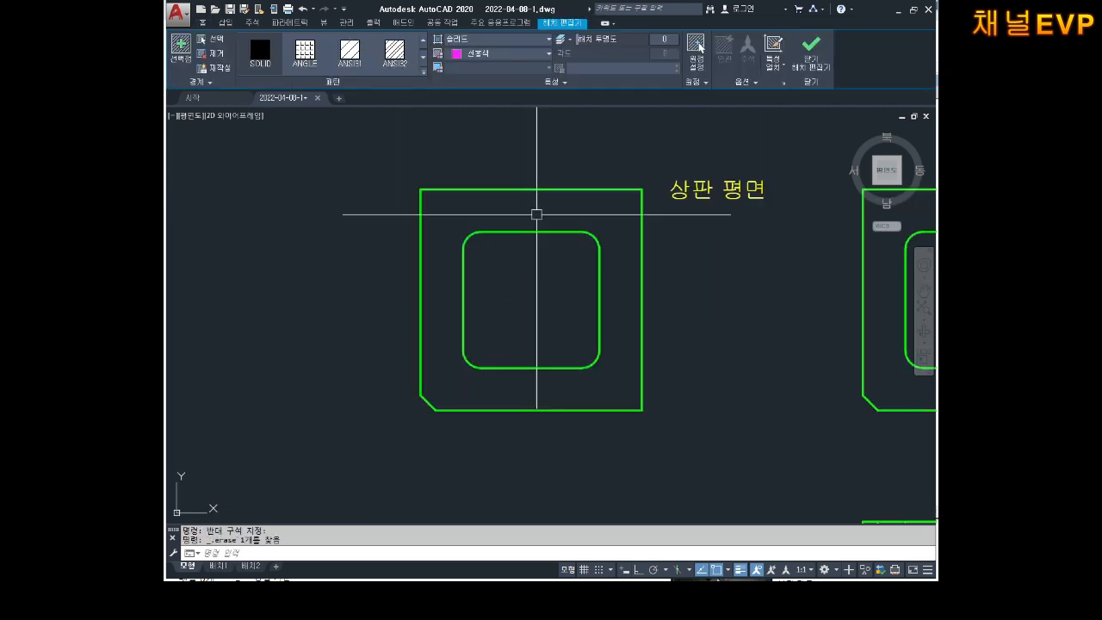
- Draw a circle of diameter 12 outside the "상판 평면" view, beside its chamfered side
scroll(573, 266, "down", 2)
middle_click_drag(573, 266, 571, 297)
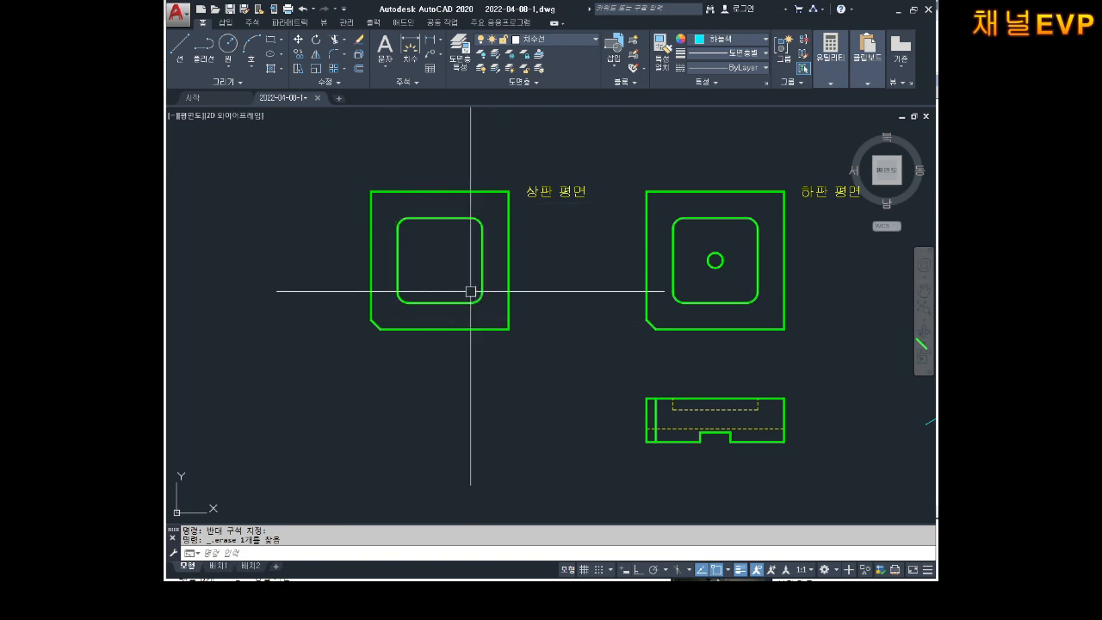
scroll(507, 283, "up", 2)
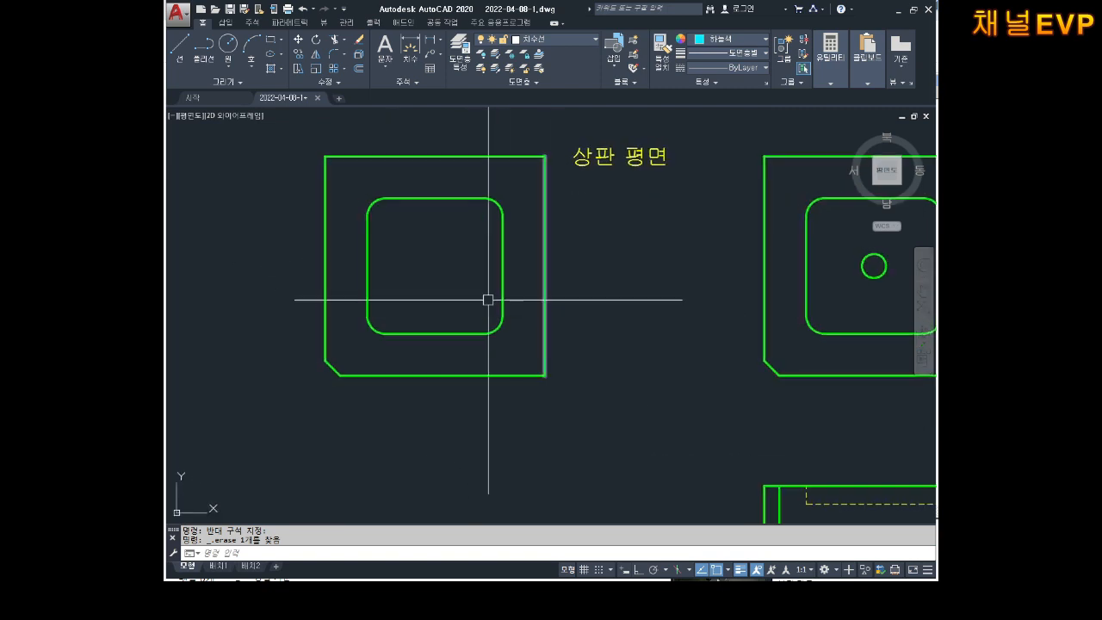
mouse_move(488, 300)
middle_mouse_down()
mouse_move(467, 276)
mouse_move(487, 281)
middle_mouse_up()
type("c")
key("Return")
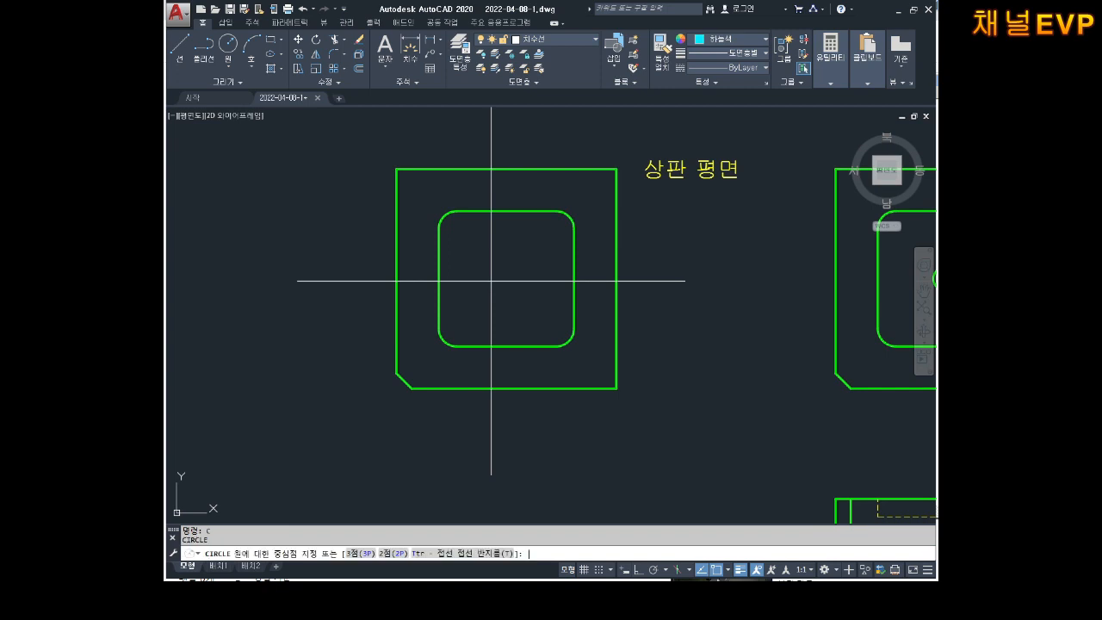
left_click(302, 299)
type("D")
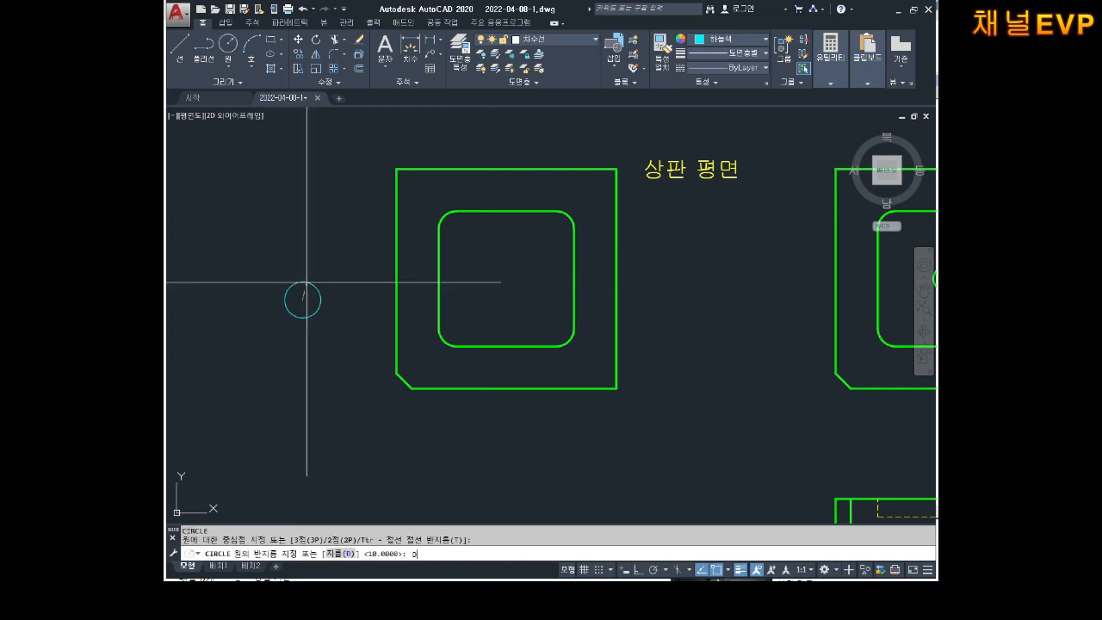
key("Return")
type("12")
key("Return")
key("Escape")
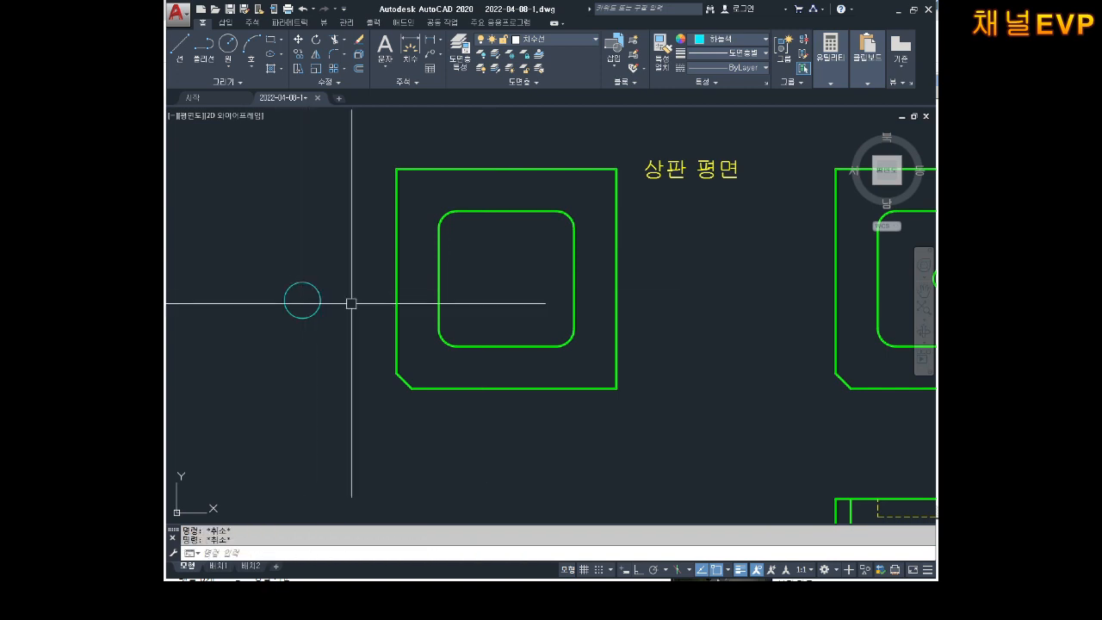
- Move the diameter 12 circle closer to the outer edge of the "상판 평면" view
type("m")
key("Return")
left_click(343, 255)
left_click(295, 317)
key("Return")
left_click(302, 300)
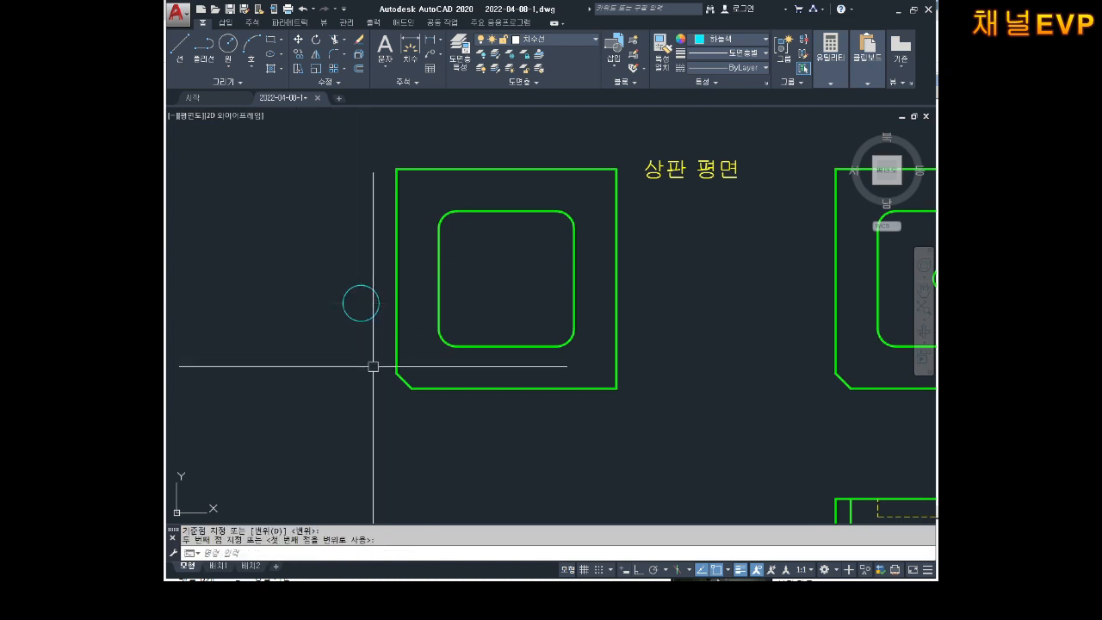
scroll(355, 295, "up", 2)
key("Escape")
key("Escape")
type("L")
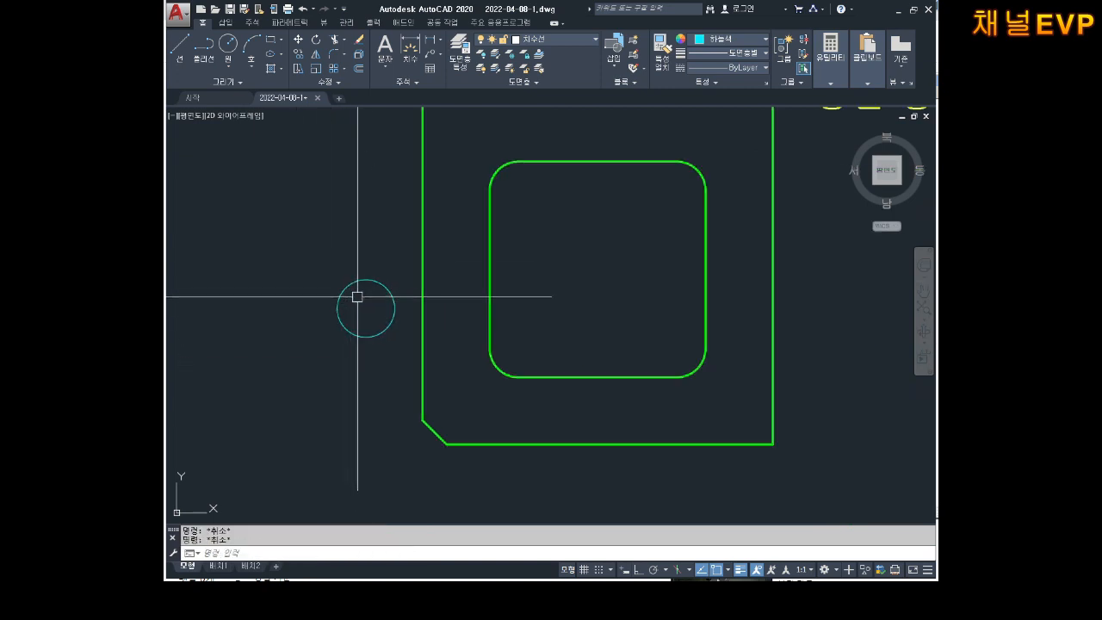
key("space")
key("Escape")
key("Escape")
key("Escape")
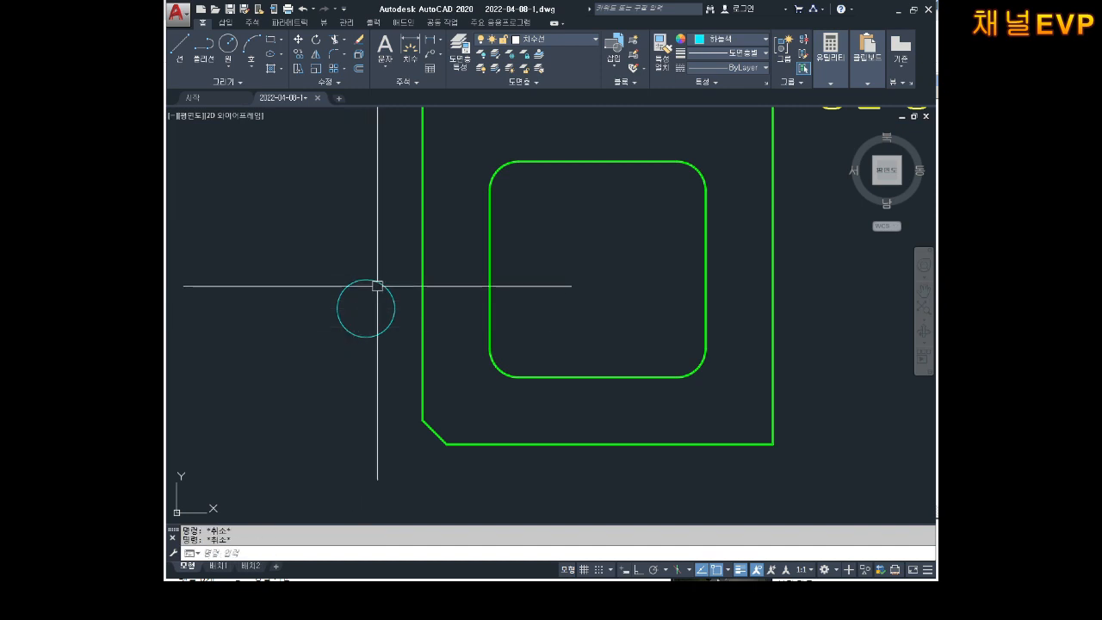
- Try to move the diameter 12 circle by its centre over the "상판 평면" outline and cancel the move
type("M")
key("space")
left_click(370, 284)
key("space")
left_click(366, 307)
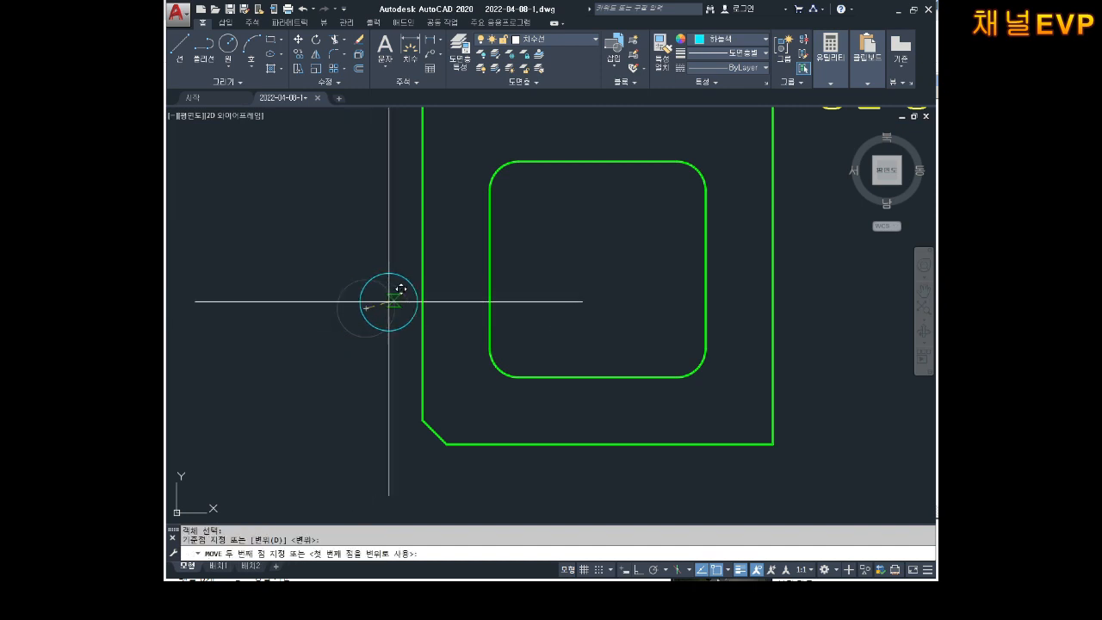
middle_click_drag(445, 275, 416, 346)
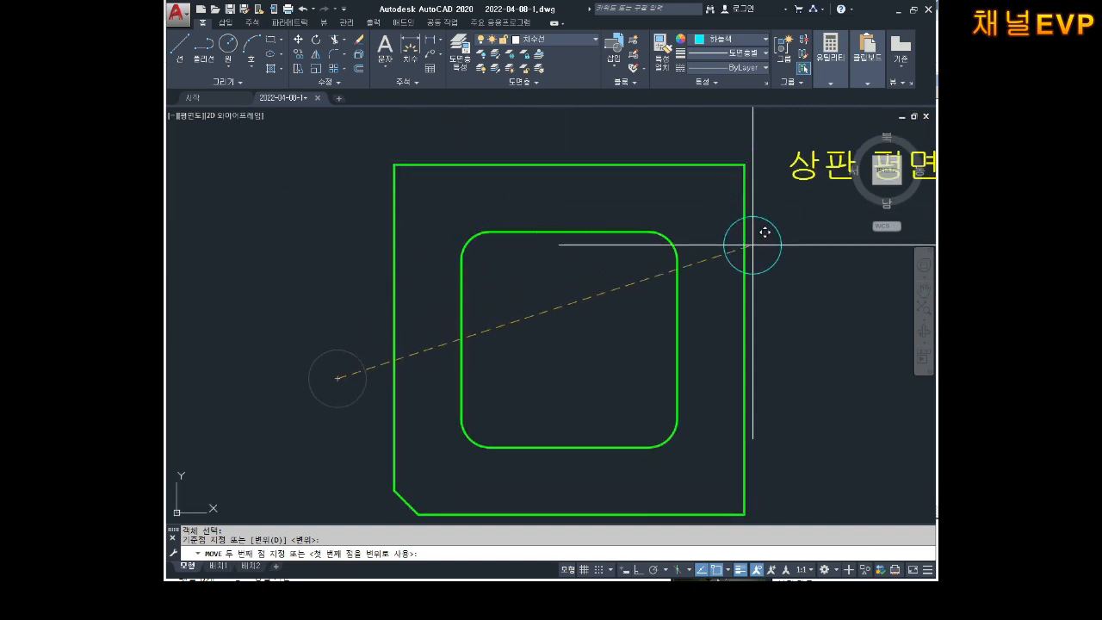
middle_click_drag(761, 233, 710, 167)
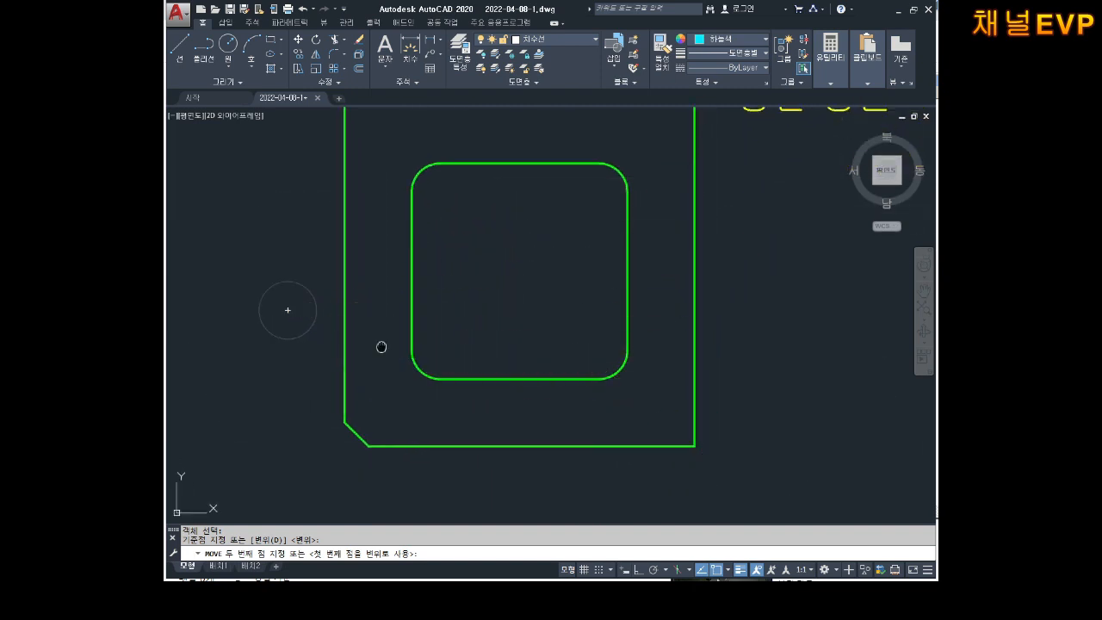
middle_click_drag(382, 347, 500, 389)
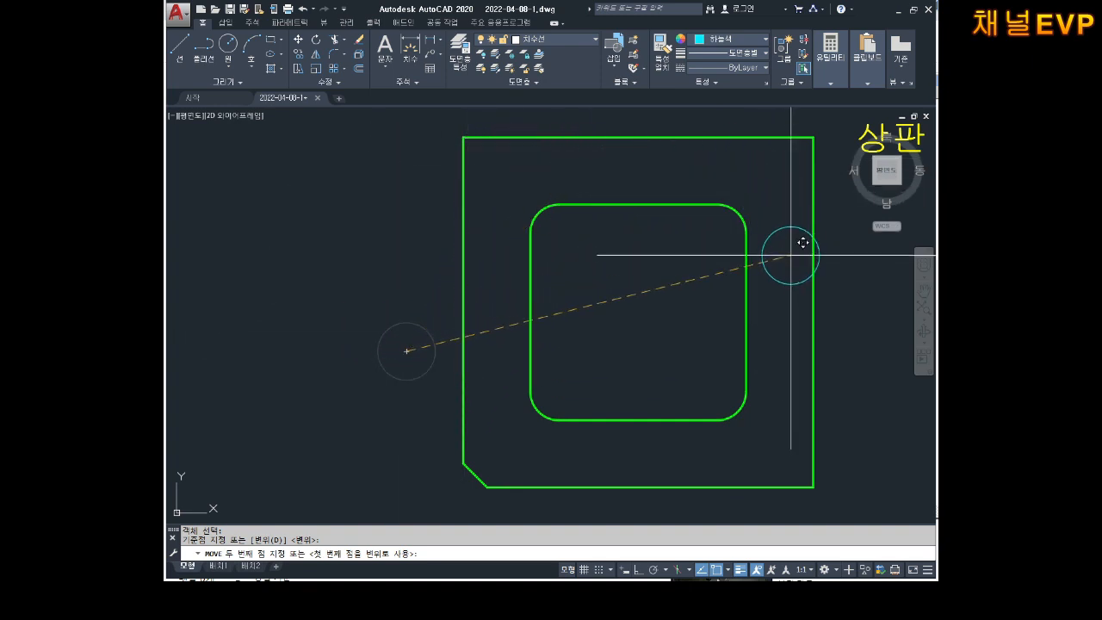
scroll(713, 337, "down", 3)
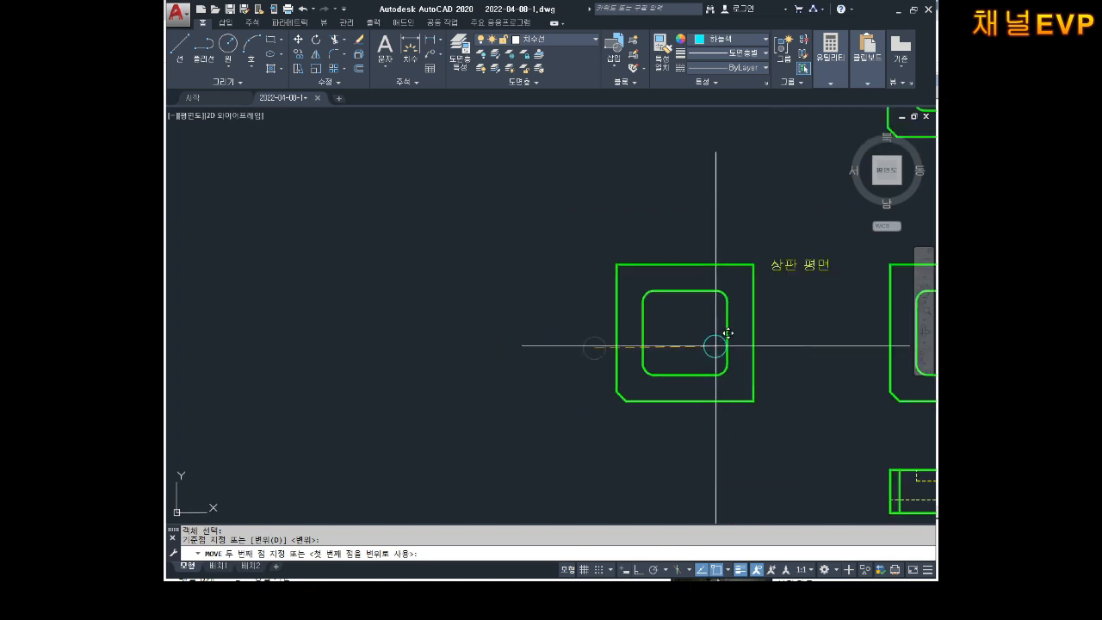
middle_click_drag(714, 337, 534, 264)
key("Escape")
- Delete the diameter 12 circle beside the "상판 평면" view
left_click(381, 249)
left_click(357, 303)
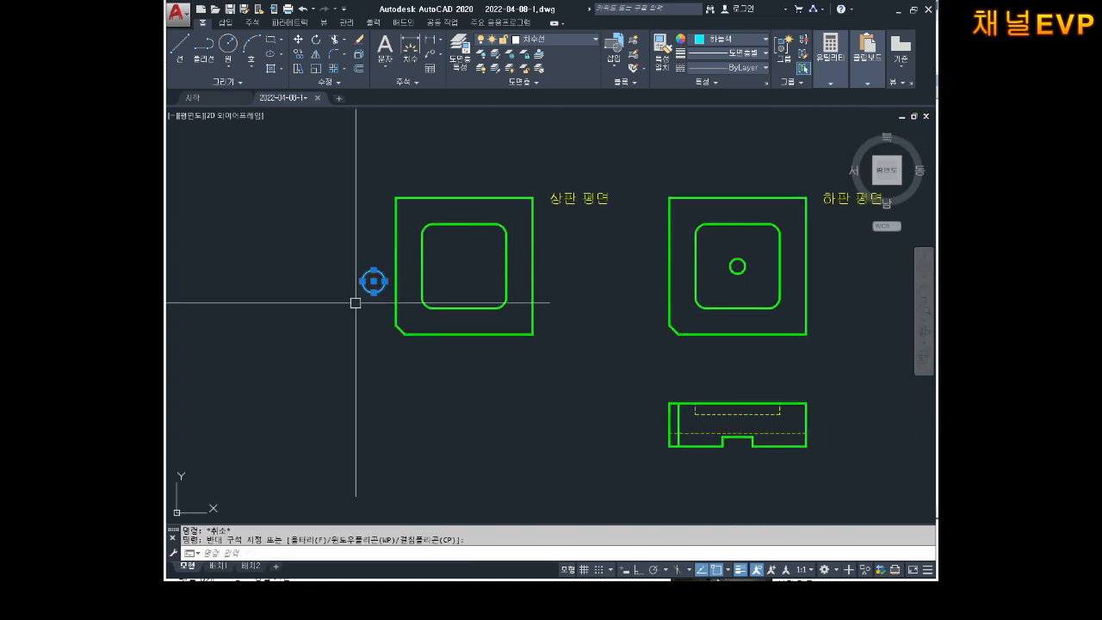
key("Delete")
- Compare the inner rounded squares of the "상판 평면" and "하판 평면" views up close
scroll(490, 276, "up", 2)
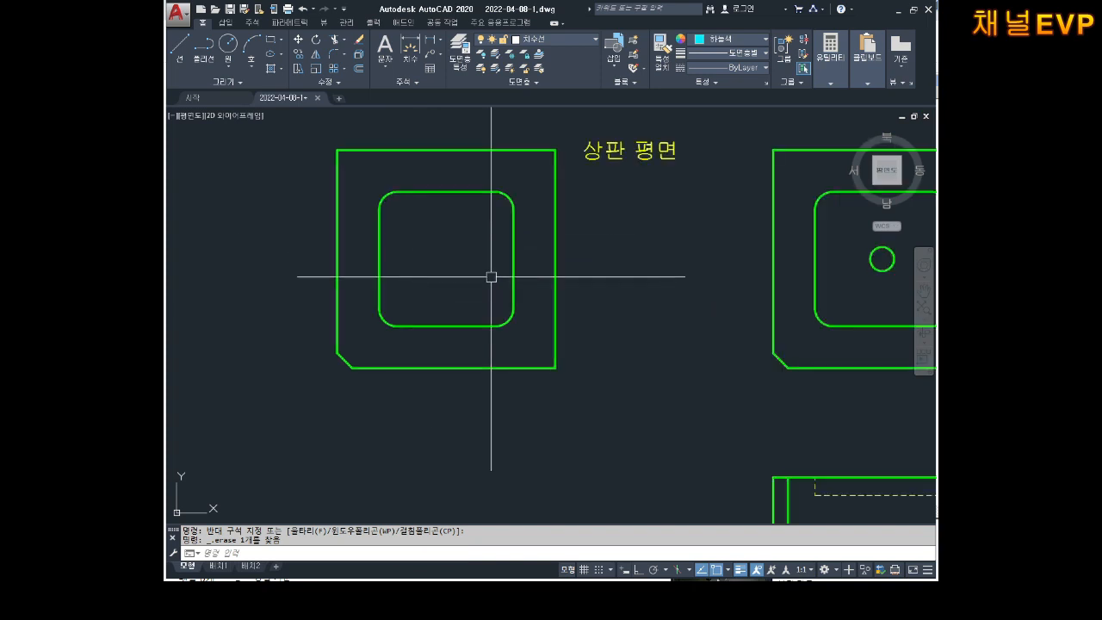
mouse_move(490, 276)
middle_mouse_down()
mouse_move(494, 298)
mouse_move(452, 245)
mouse_move(342, 242)
middle_mouse_up()
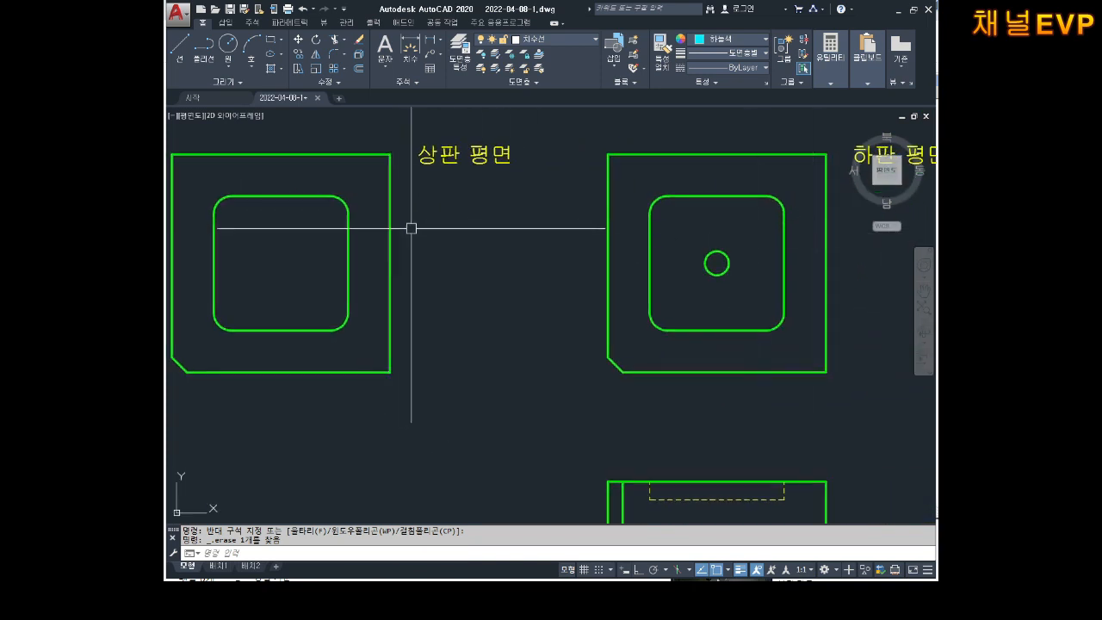
middle_click_drag(412, 228, 456, 253)
key("Escape")
left_click(392, 251)
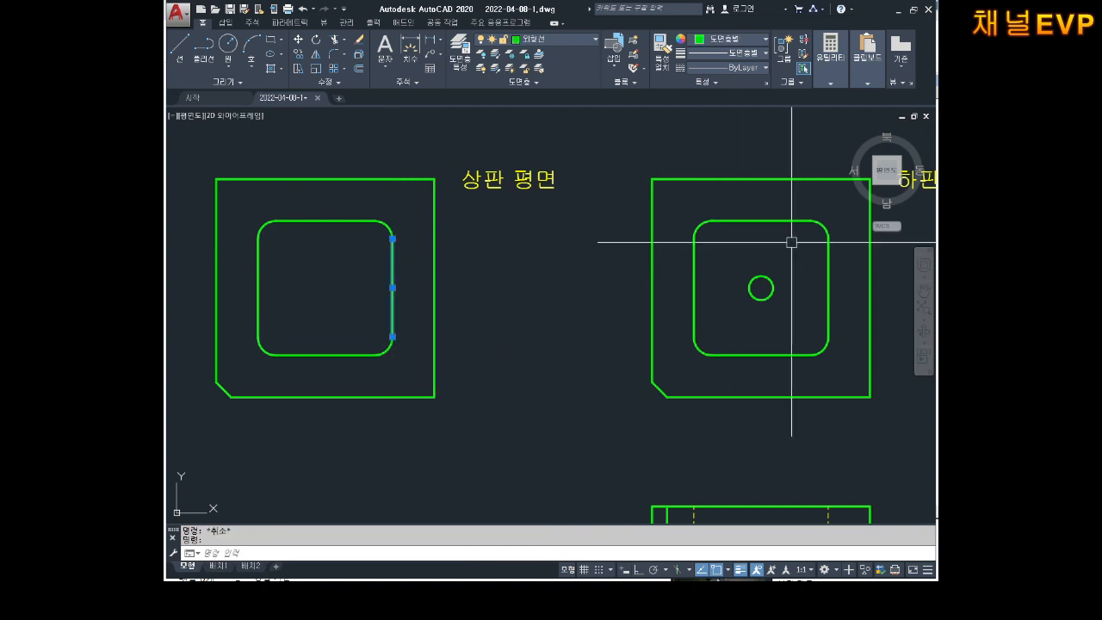
key("Escape")
scroll(298, 197, "up", 5)
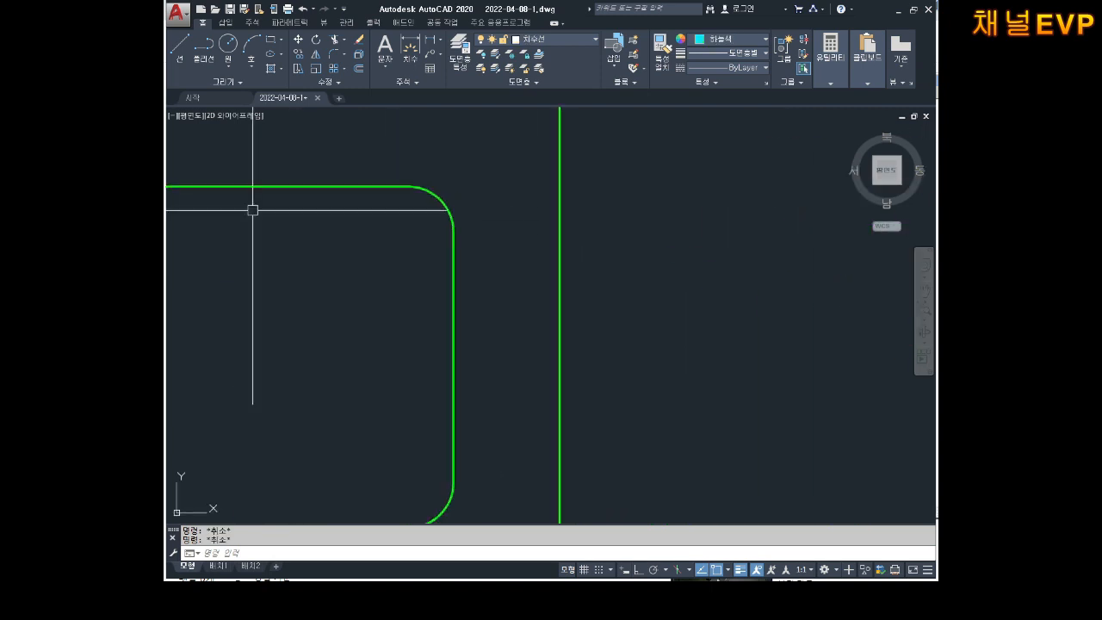
scroll(284, 194, "down", 3)
scroll(446, 226, "up", 3)
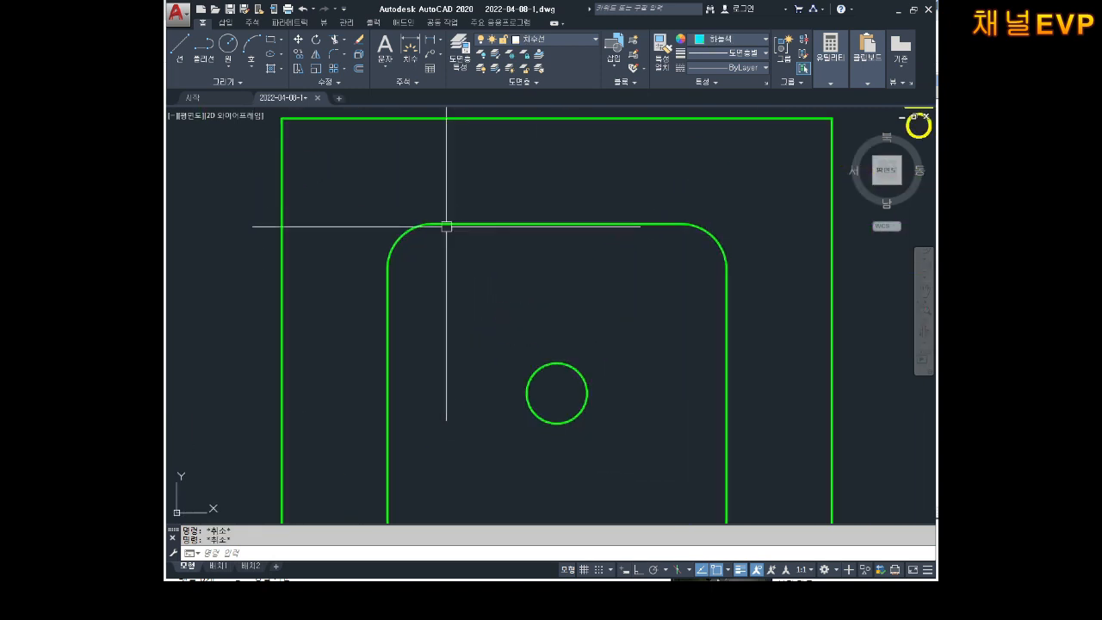
- Explode the "하판 평면" plan block into separate lines and arcs
type("x")
key("Return")
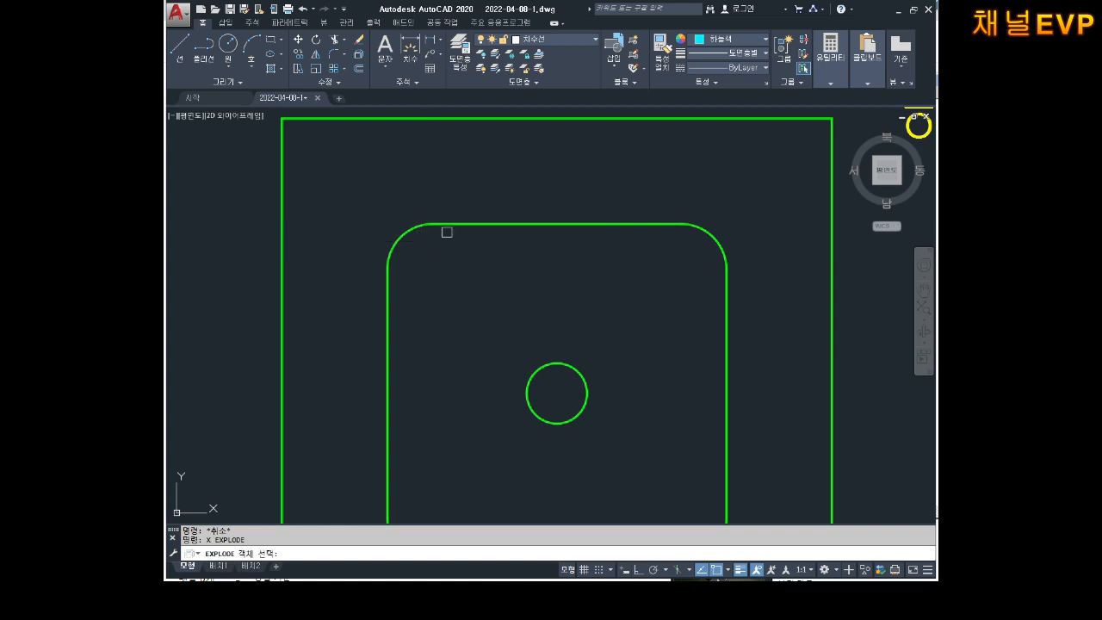
left_click(449, 227)
key("Return")
left_click(406, 232)
key("Escape")
key("Escape")
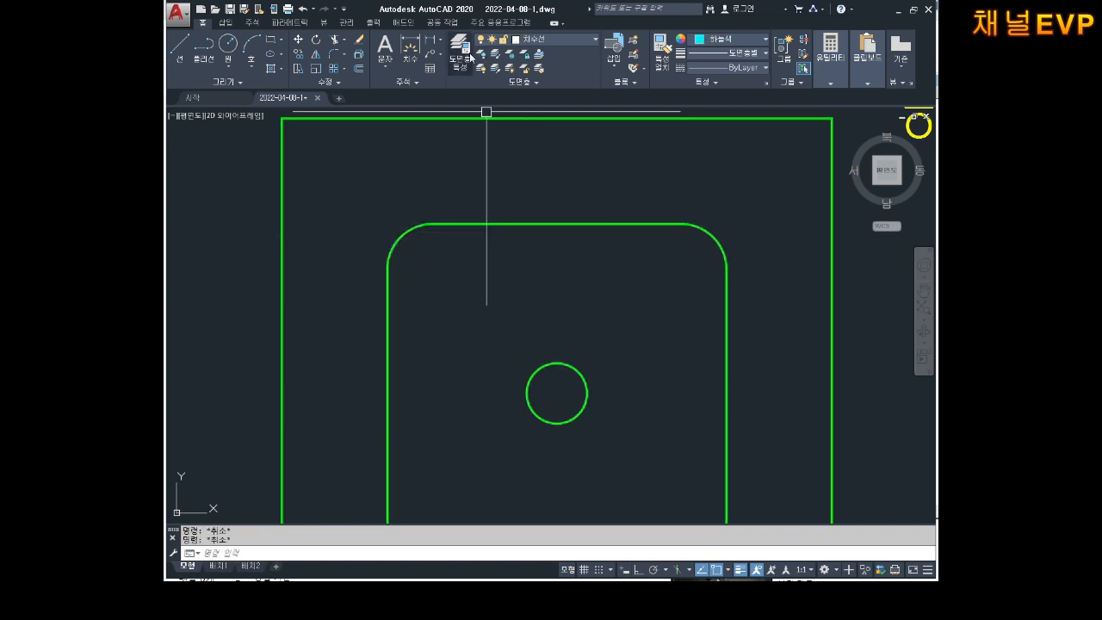
- Add a radius dimension to the upper-left rounded corner of the inner square in the "하판 평면" view
left_click(439, 39)
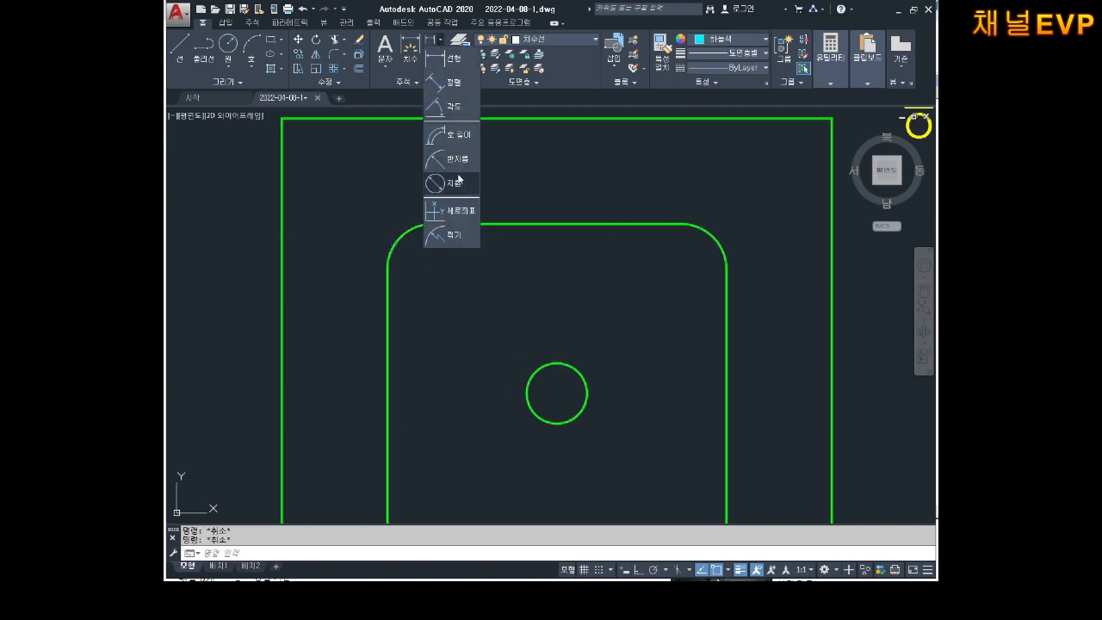
left_click(455, 158)
left_click(391, 244)
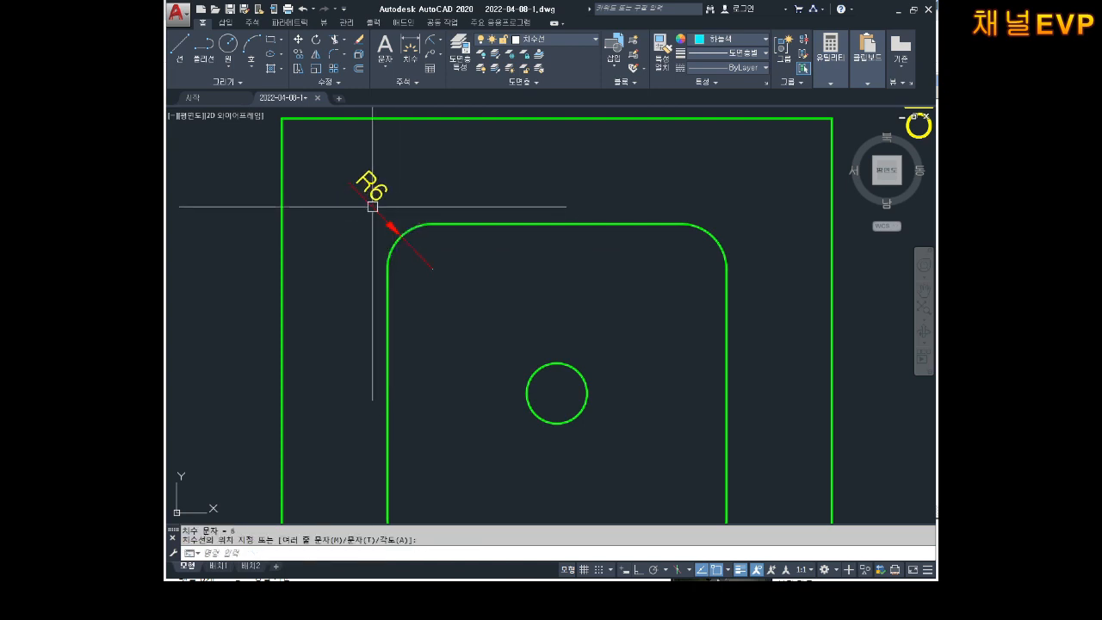
- Prefix the text of the radius dimension on the "하판 평면" inner square so it reads "공구인선반경 R6"
left_click(372, 206)
key("Escape")
key("Escape")
scroll(438, 191, "down", 3)
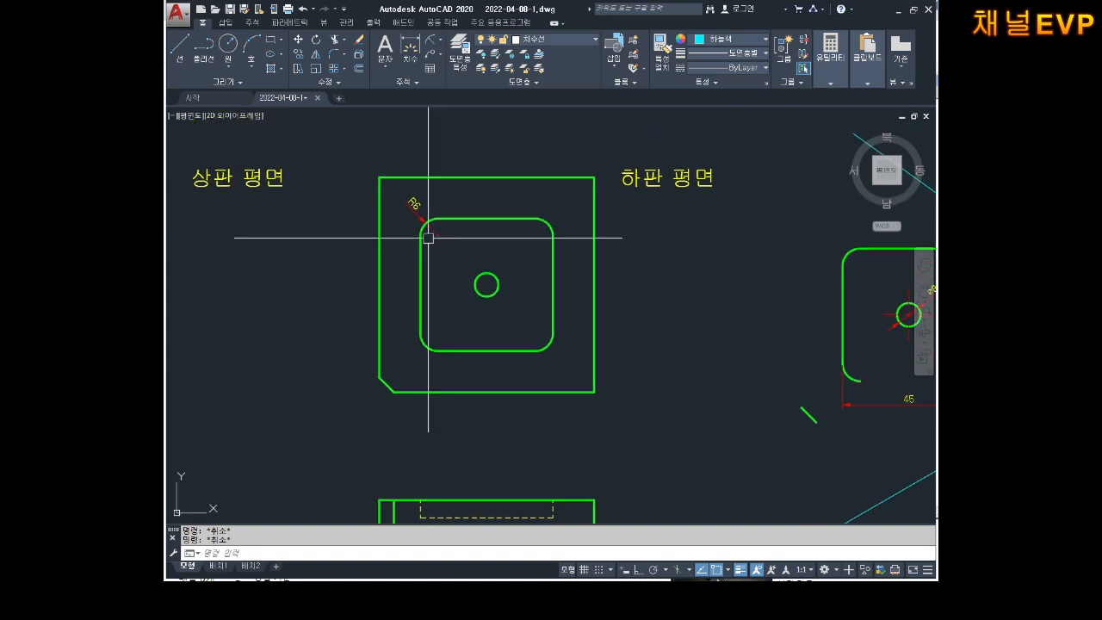
scroll(423, 234, "up", 2)
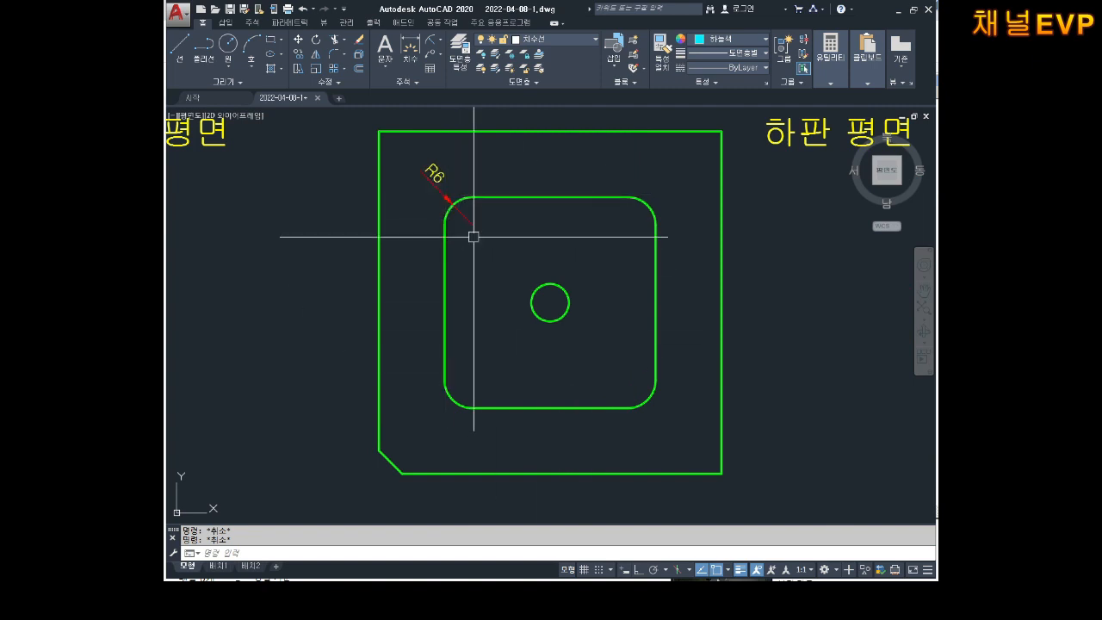
scroll(417, 164, "up", 2)
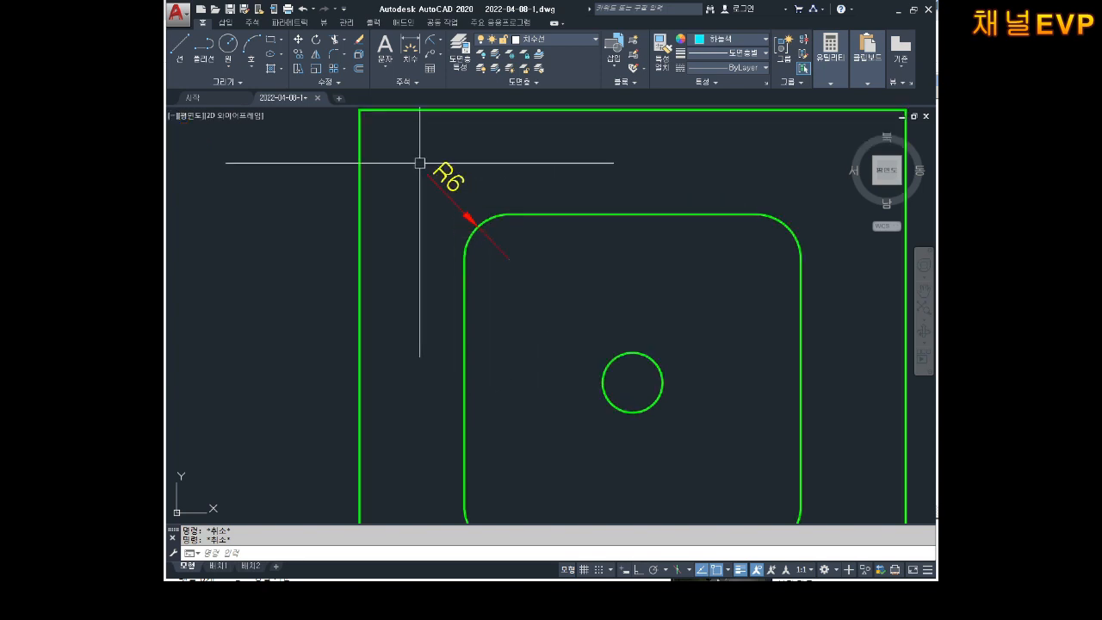
double_click(446, 176)
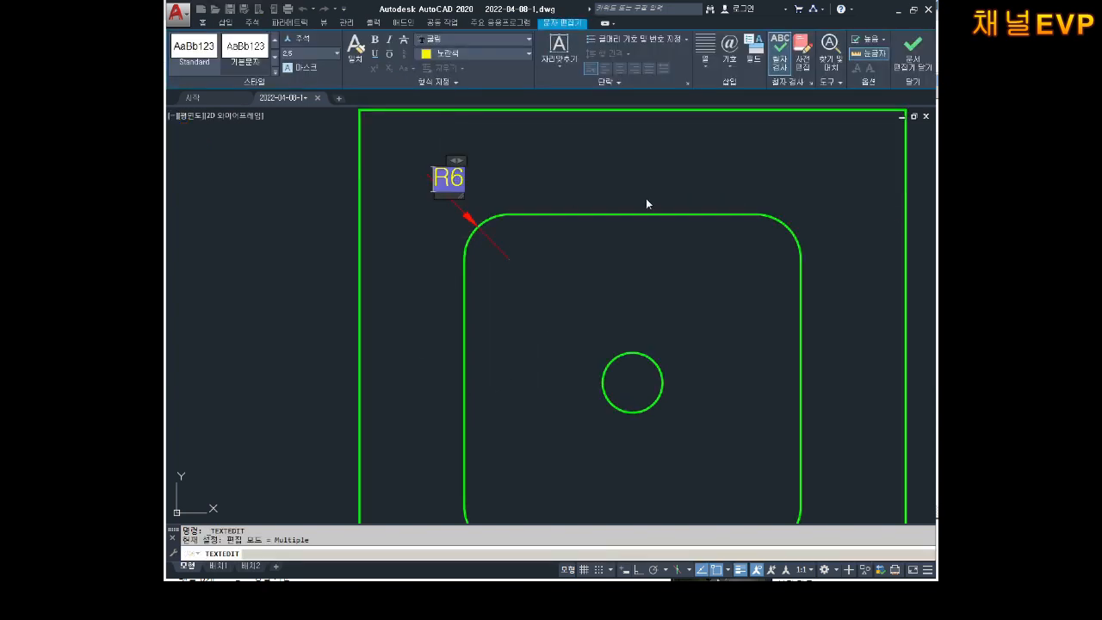
type("공구")
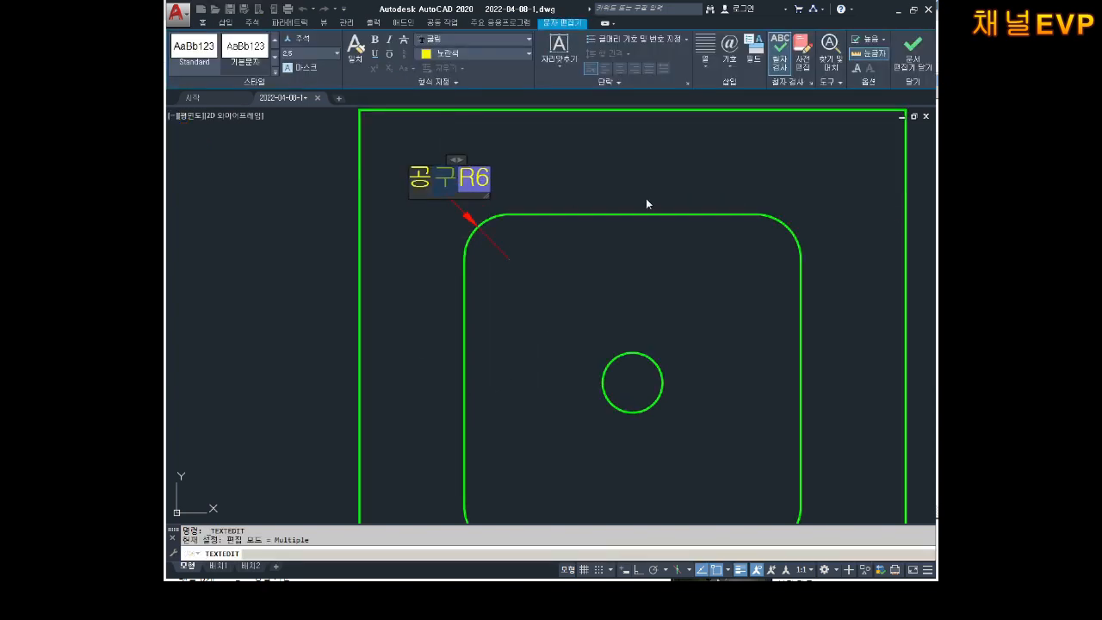
type("인선반경")
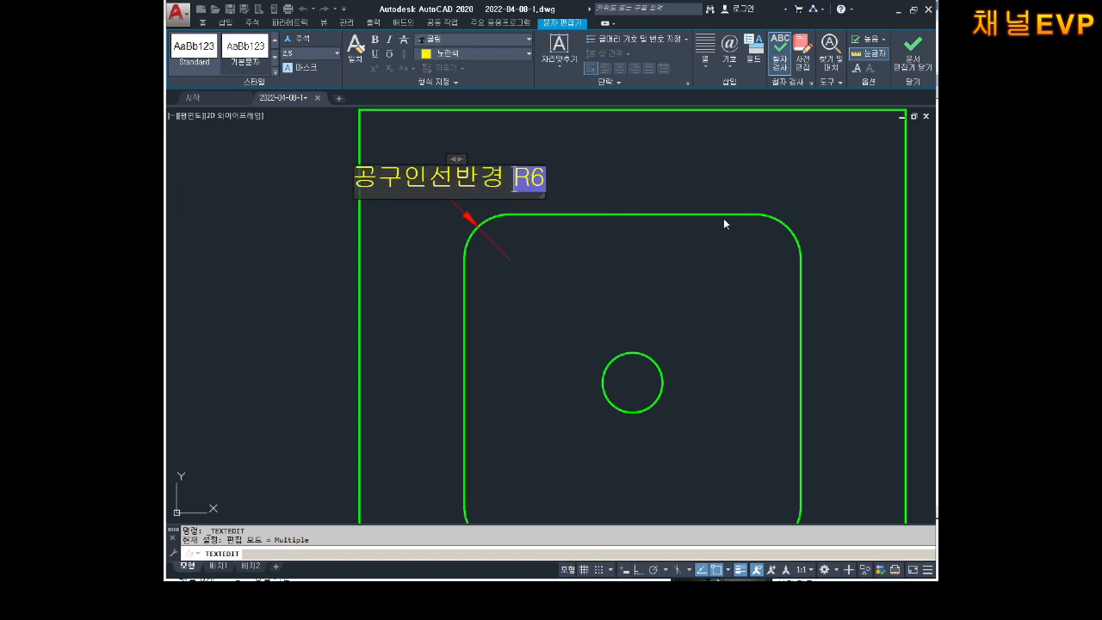
left_click(647, 285)
scroll(620, 258, "down", 4)
scroll(563, 316, "up", 2)
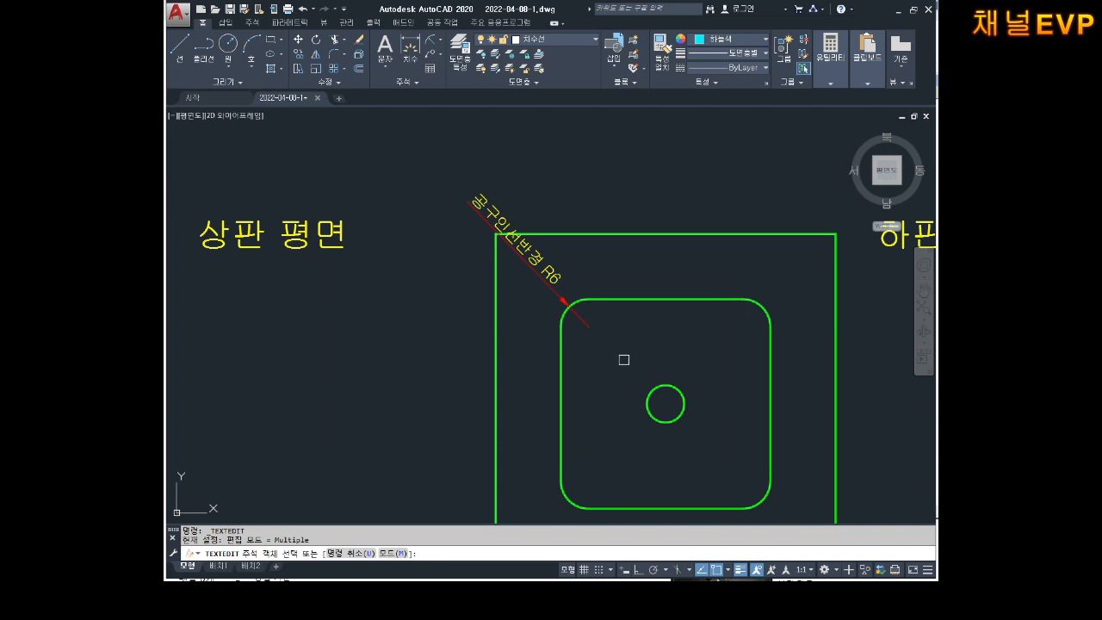
- Change the colour of the whole inner rounded square in the "상판 평면" view to magenta (선홍색)
scroll(554, 348, "down", 2)
mouse_move(553, 373)
middle_mouse_down()
mouse_move(597, 315)
mouse_move(785, 271)
middle_mouse_up()
scroll(403, 235, "up", 2)
middle_click_drag(423, 256, 473, 273)
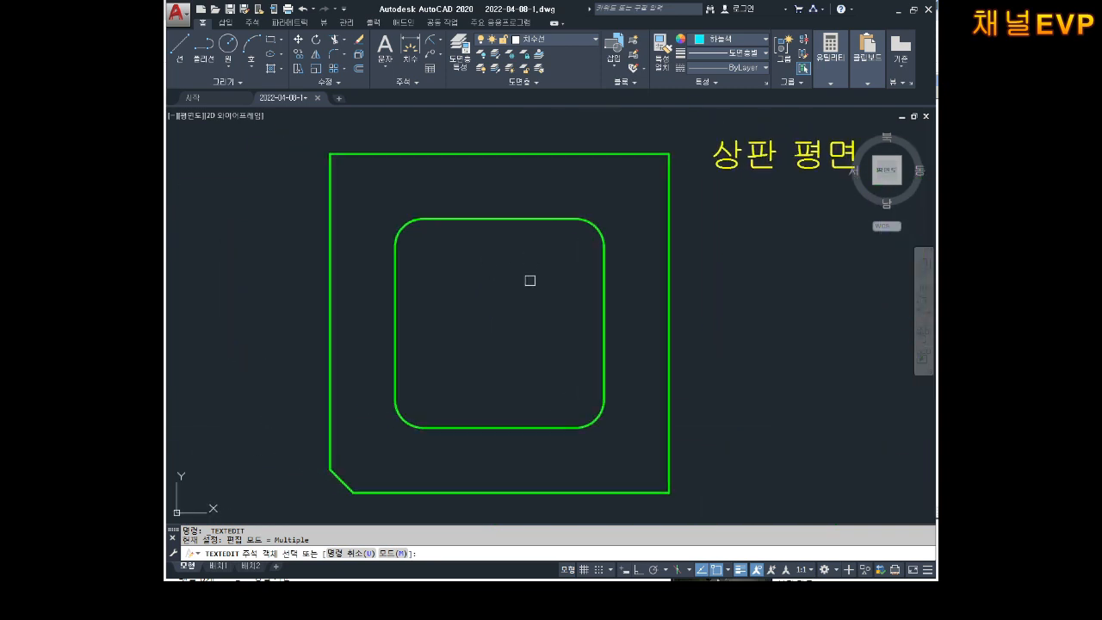
left_click(523, 220)
left_click(552, 244)
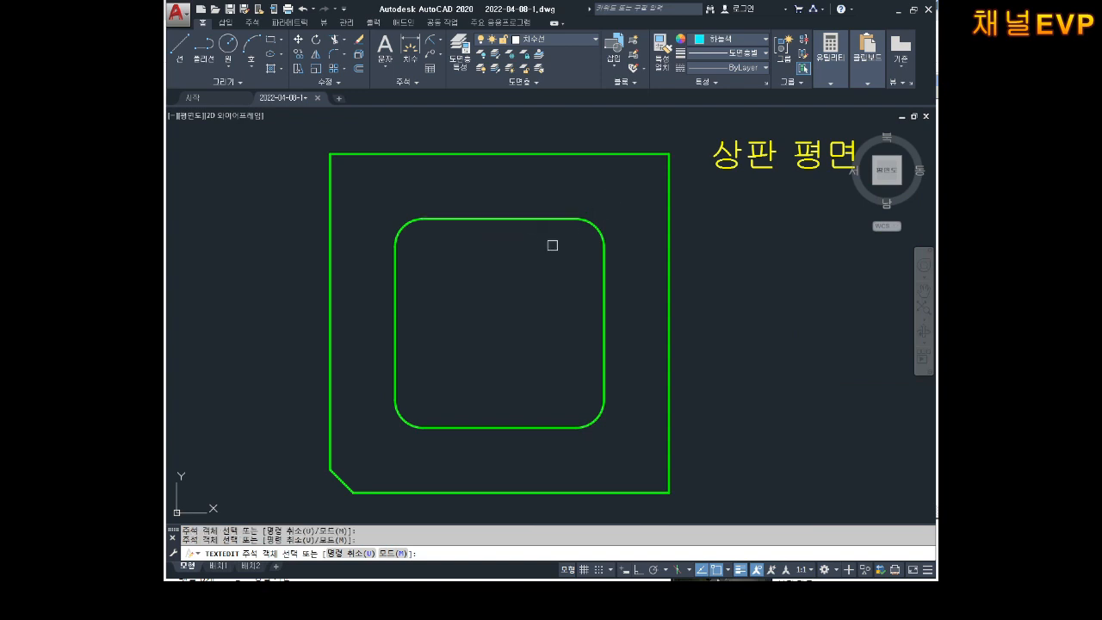
key("Escape")
left_click(611, 197)
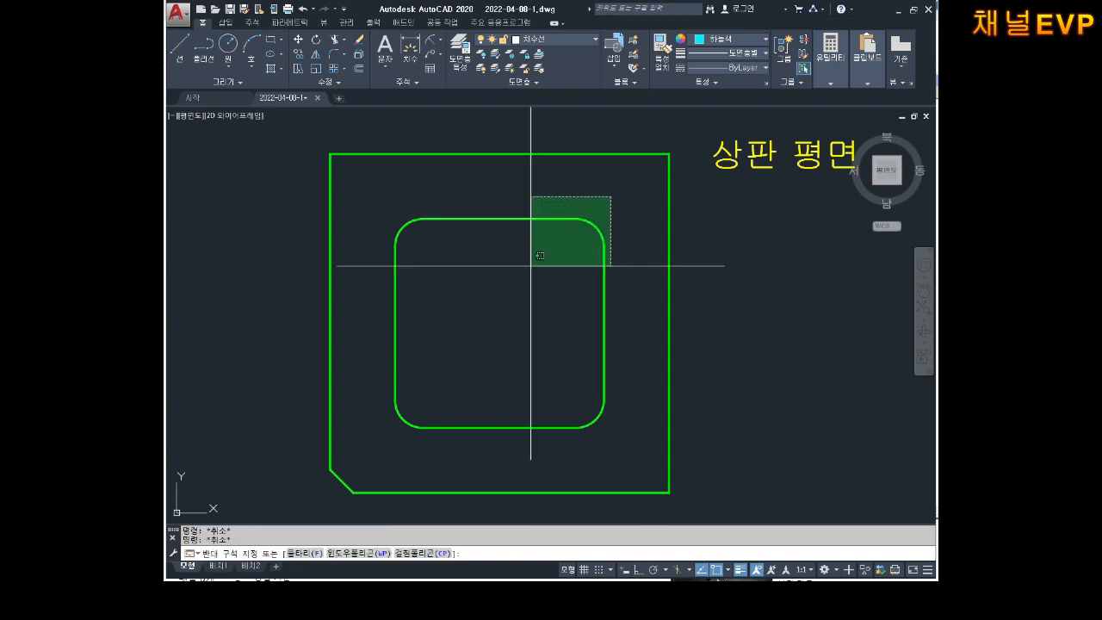
left_click(378, 440)
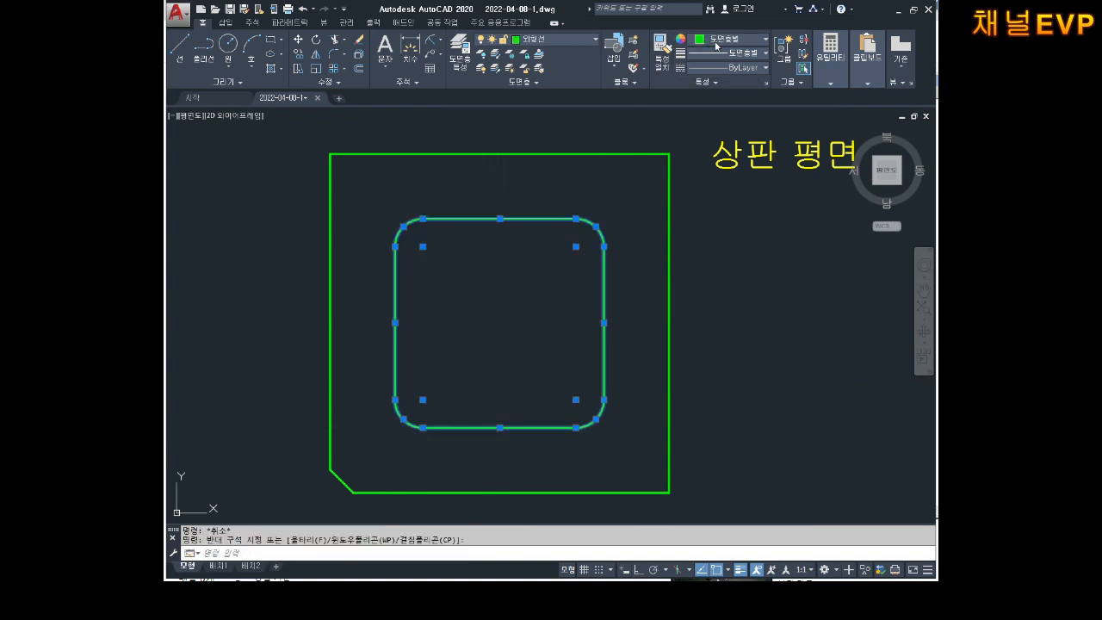
left_click(760, 161)
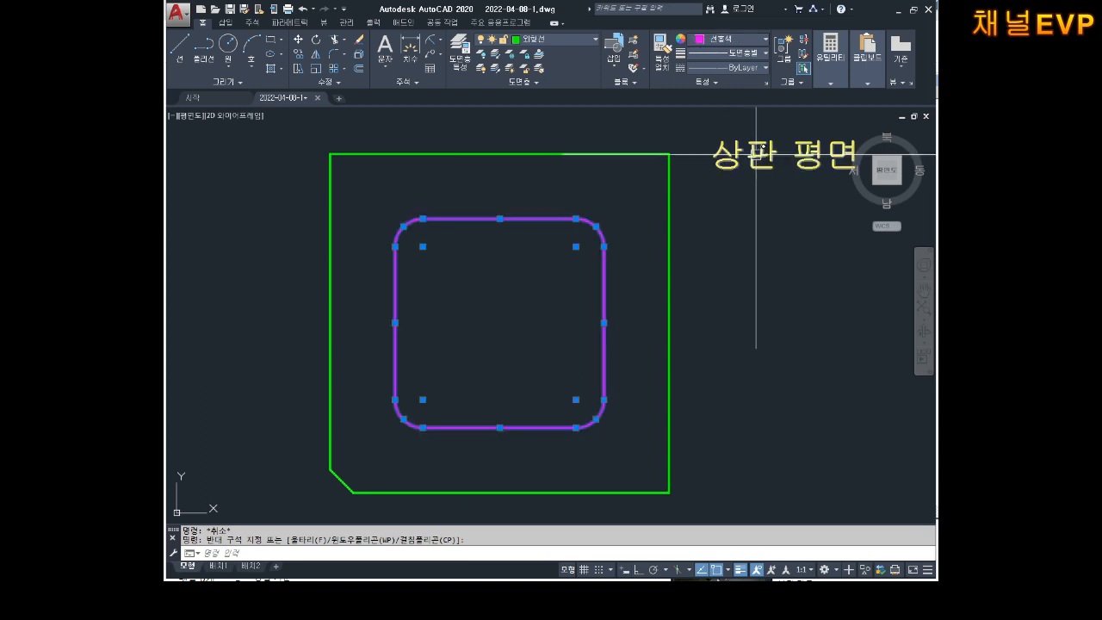
key("Escape")
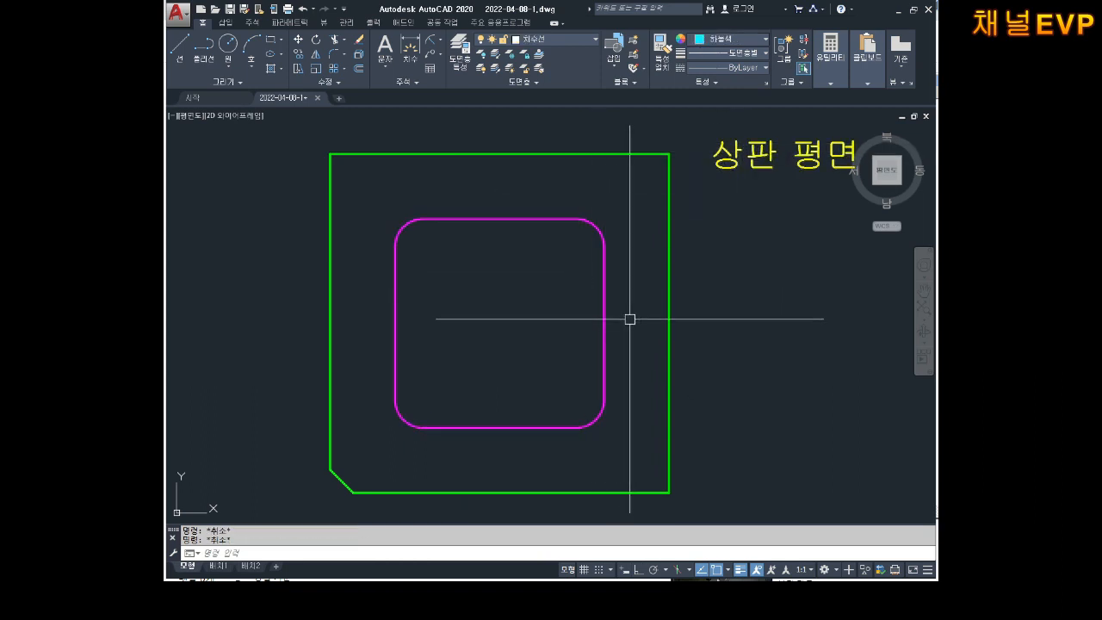
- Delete the two upper corner arcs of the magenta inner square in the "상판 평면" view
scroll(430, 223, "up", 4)
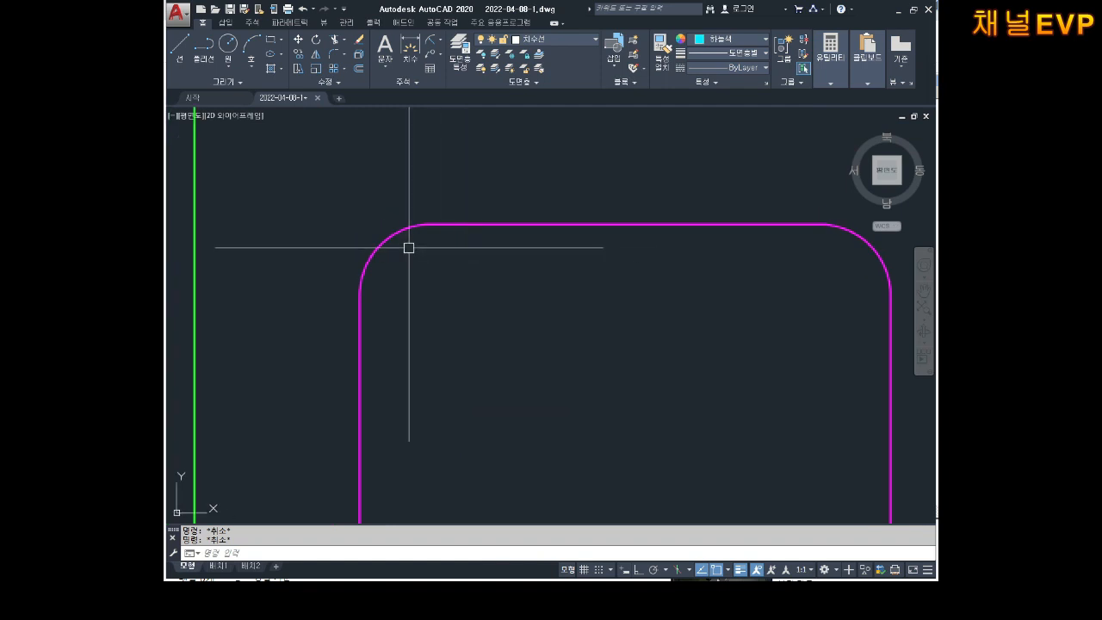
left_click(382, 211)
key("Escape")
left_click(414, 271)
left_click(380, 218)
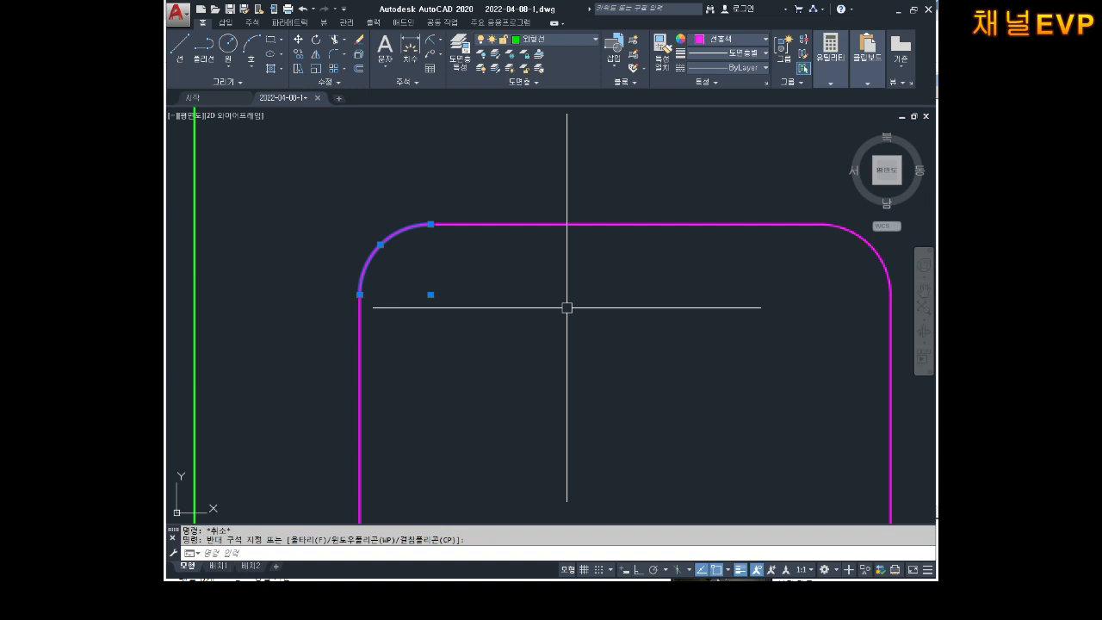
key("Escape")
left_click(407, 228)
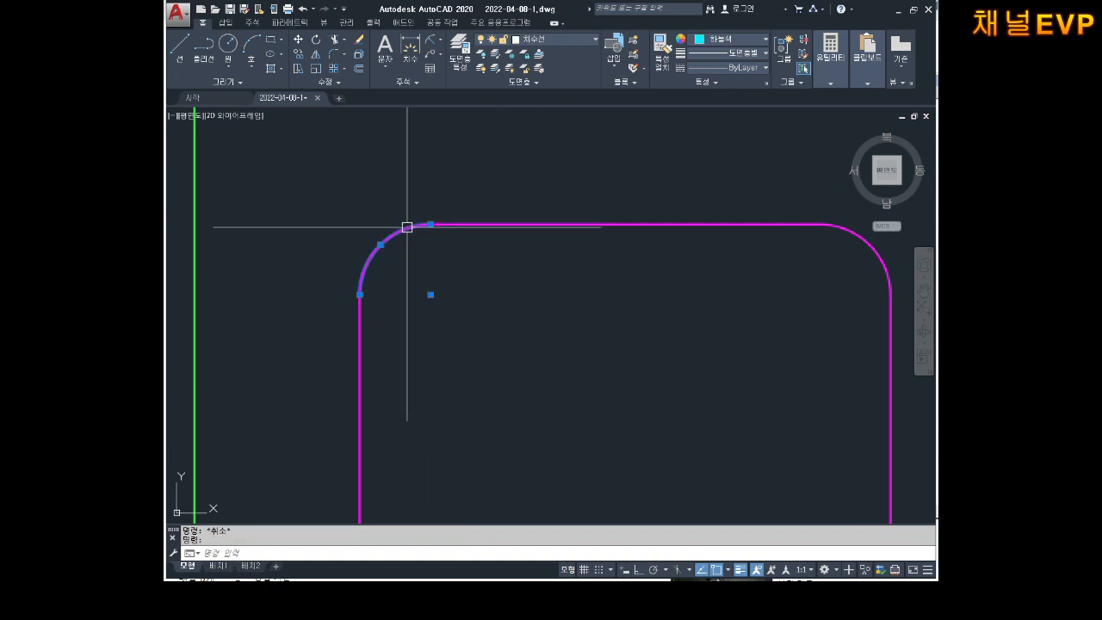
key("Delete")
middle_click_drag(509, 290, 316, 290)
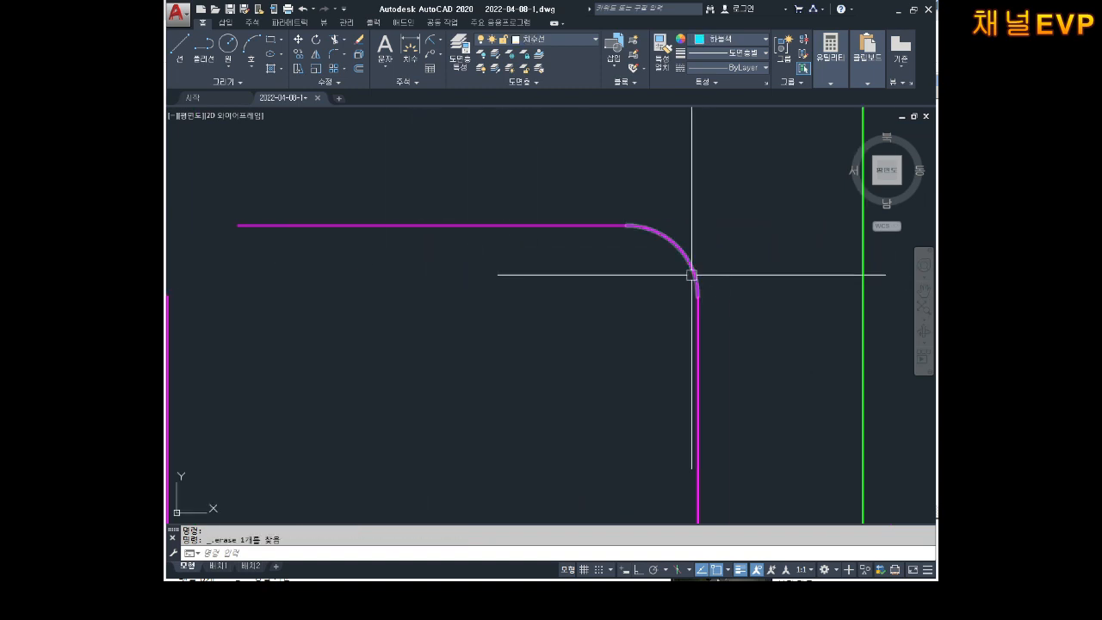
left_click(681, 245)
left_click(672, 254)
key("Delete")
- Delete the two lower corner arcs of the magenta inner square in the "상판 평면" view
scroll(655, 288, "down", 4)
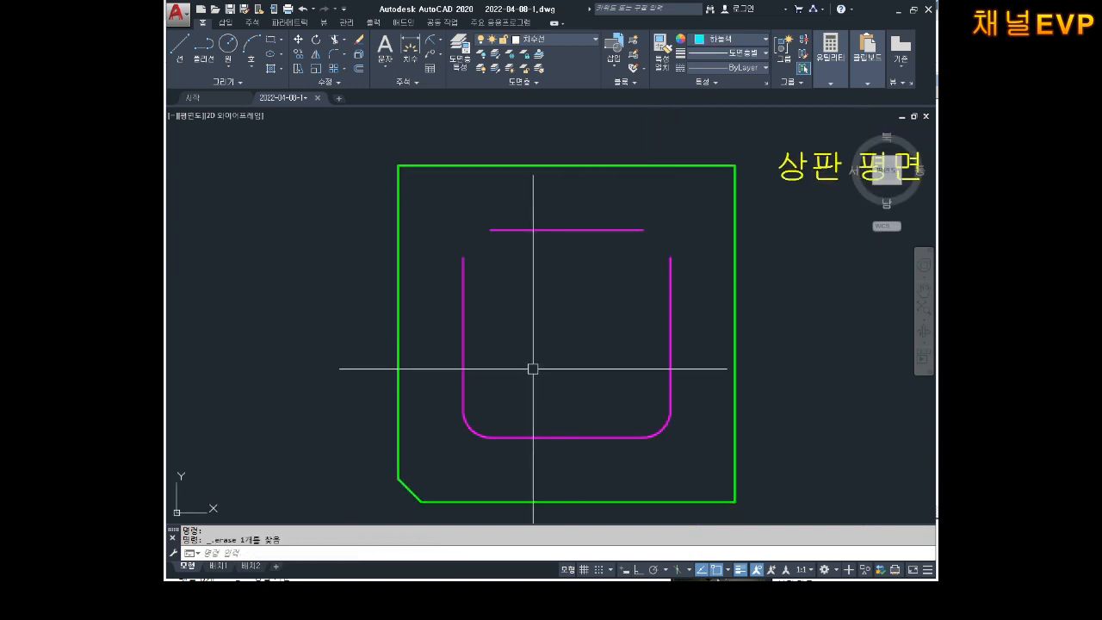
left_click(471, 436)
key("Delete")
left_click(669, 423)
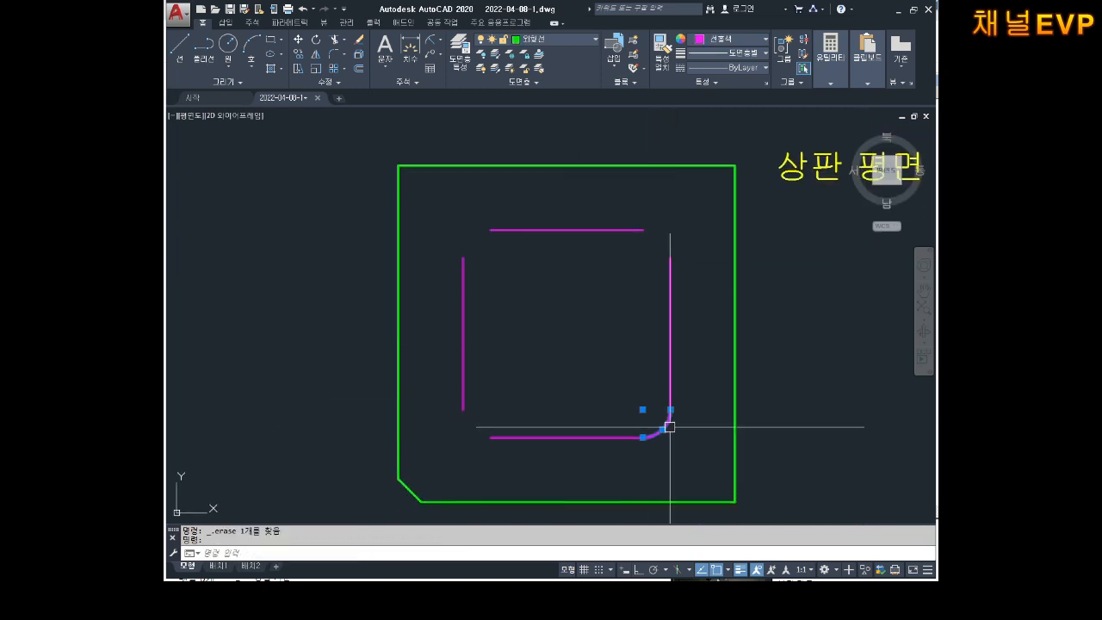
key("Delete")
scroll(534, 273, "up", 2)
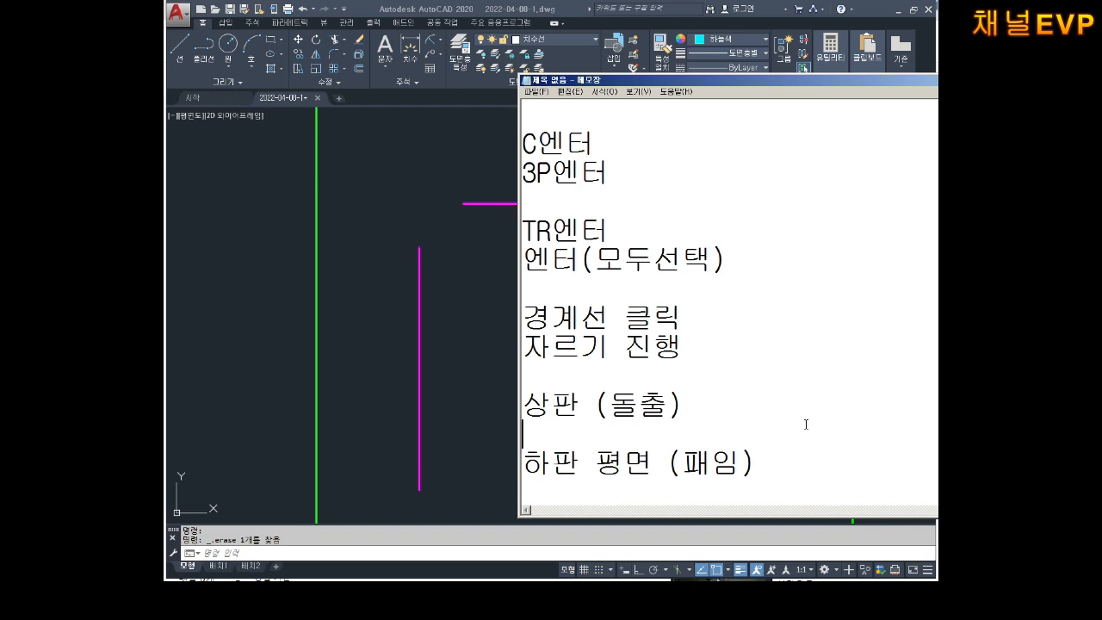
- Switch to the Notepad notes and add the line "F엔터" below "하판 평면 (패임)", leaving a blank line between them
key("Return")
key("Return")
key("Return")
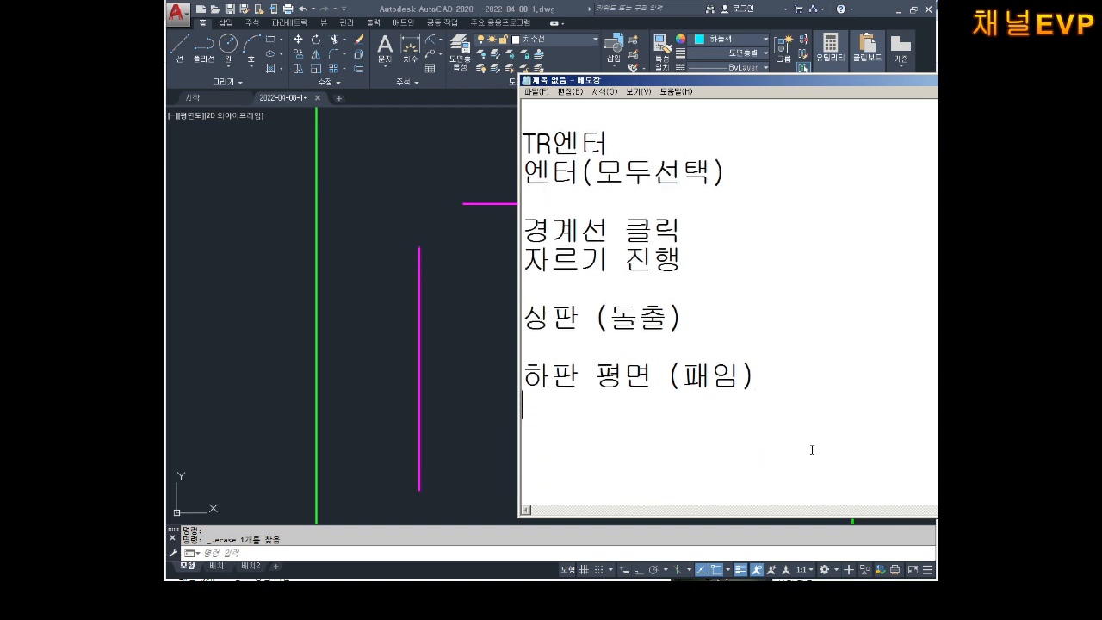
type("F")
key("Return")
type("DP0")
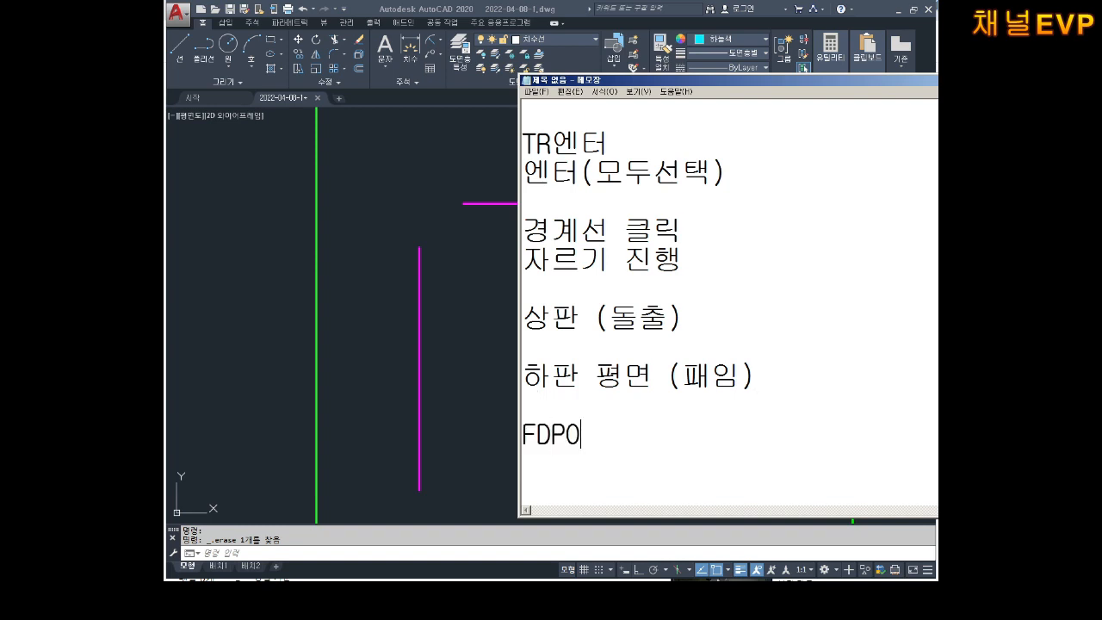
key("BackSpace")
key("BackSpace")
type("엔터")
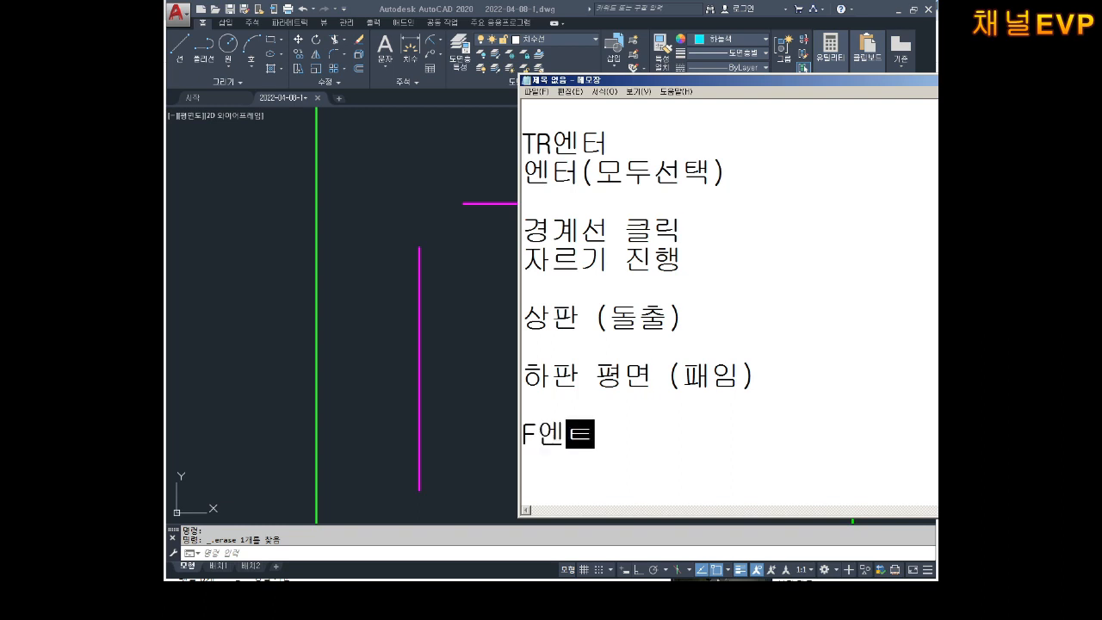
key("Return")
- Add the lines "R엔터" and "0엔터" beneath "F엔터" in the notes
type("ㄱ")
key("BackSpace")
type("R엔터")
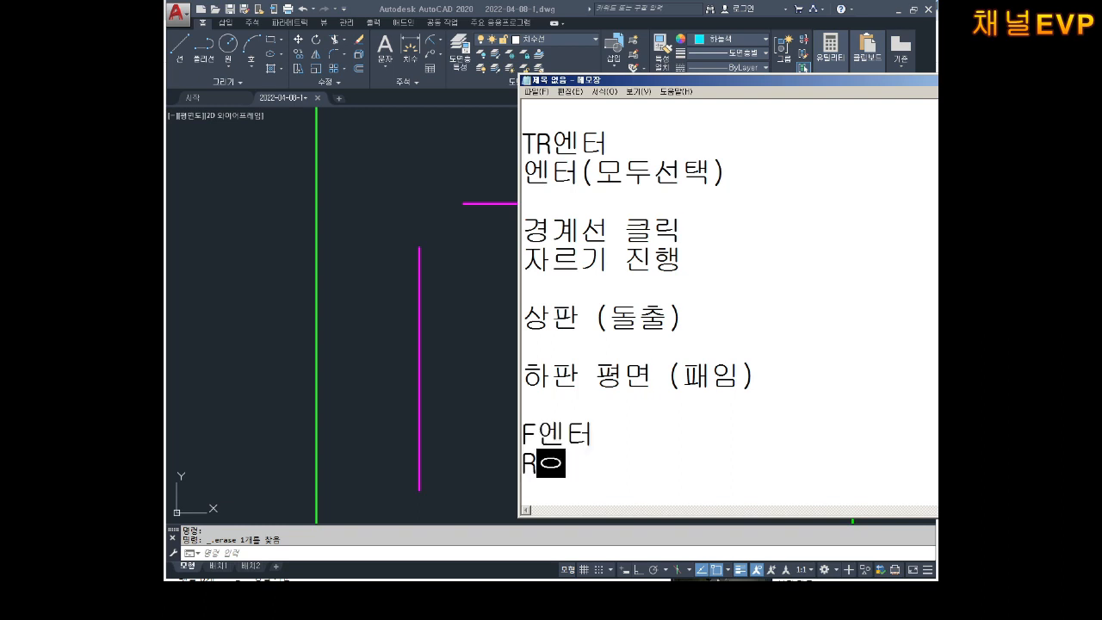
key("Return")
type("이엔터")
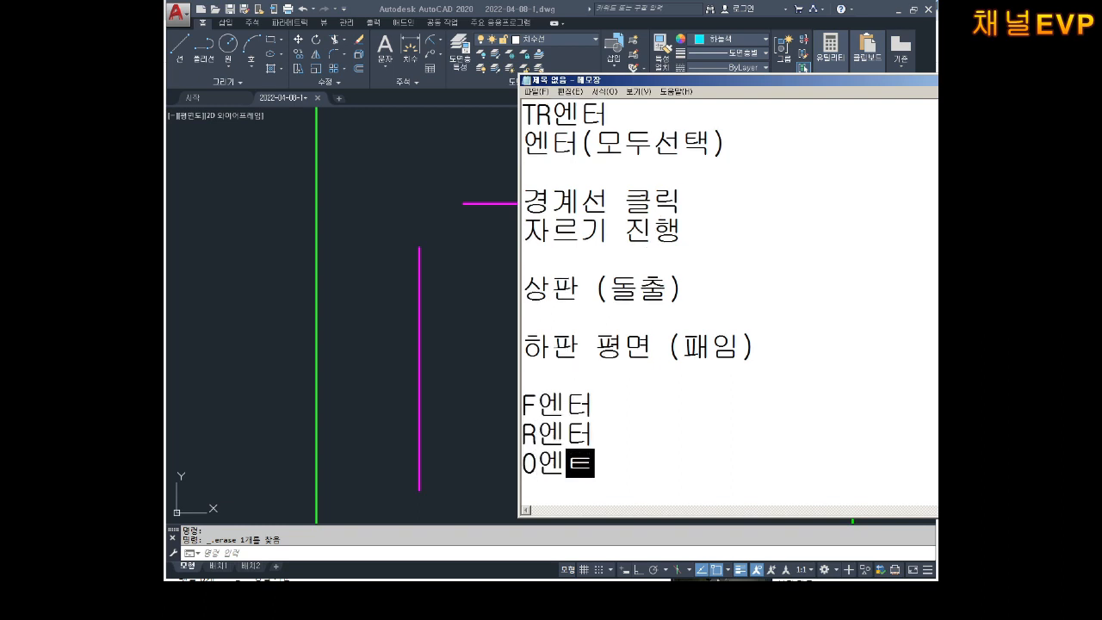
key("Return")
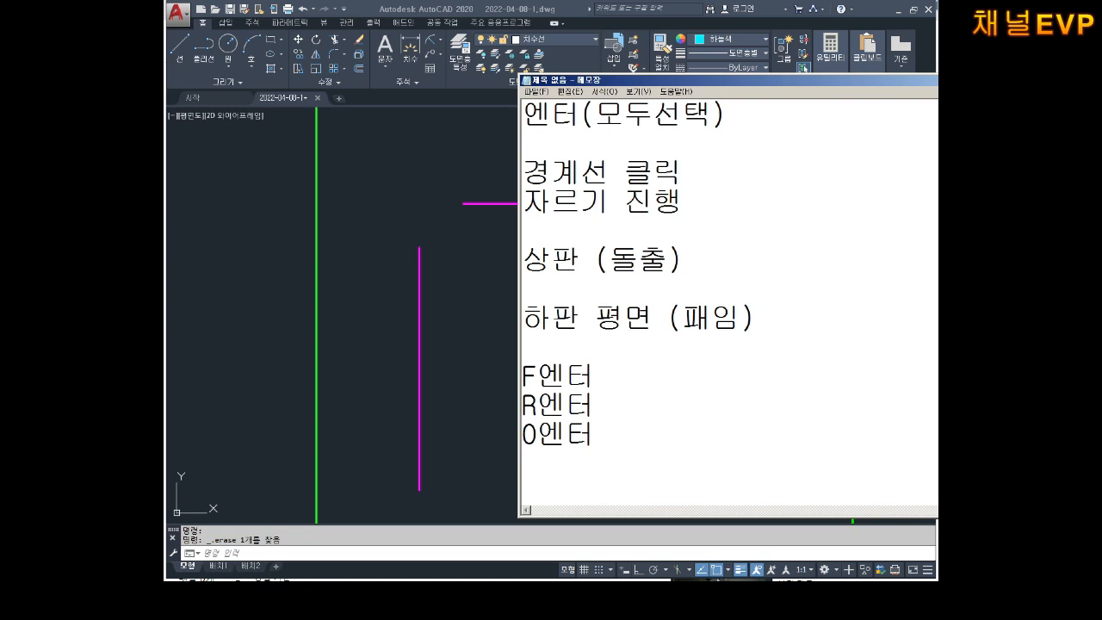
- Add the closing line "2개의선 클릭" to the fillet instructions in the notes
type("2R00")
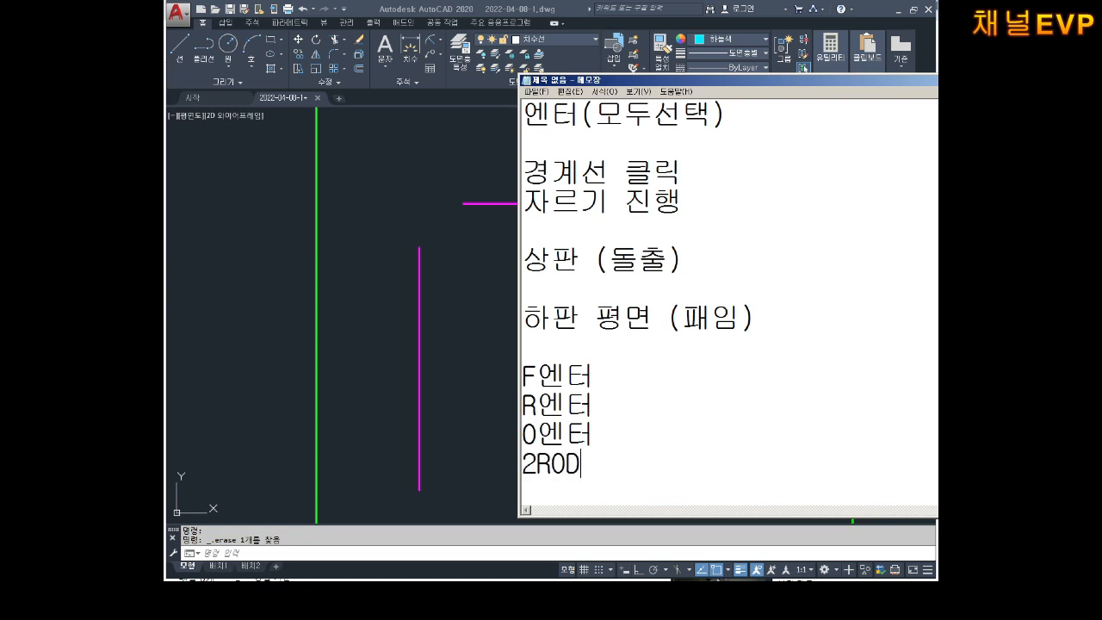
key("BackSpace")
key("BackSpace")
key("BackSpace")
type("개")
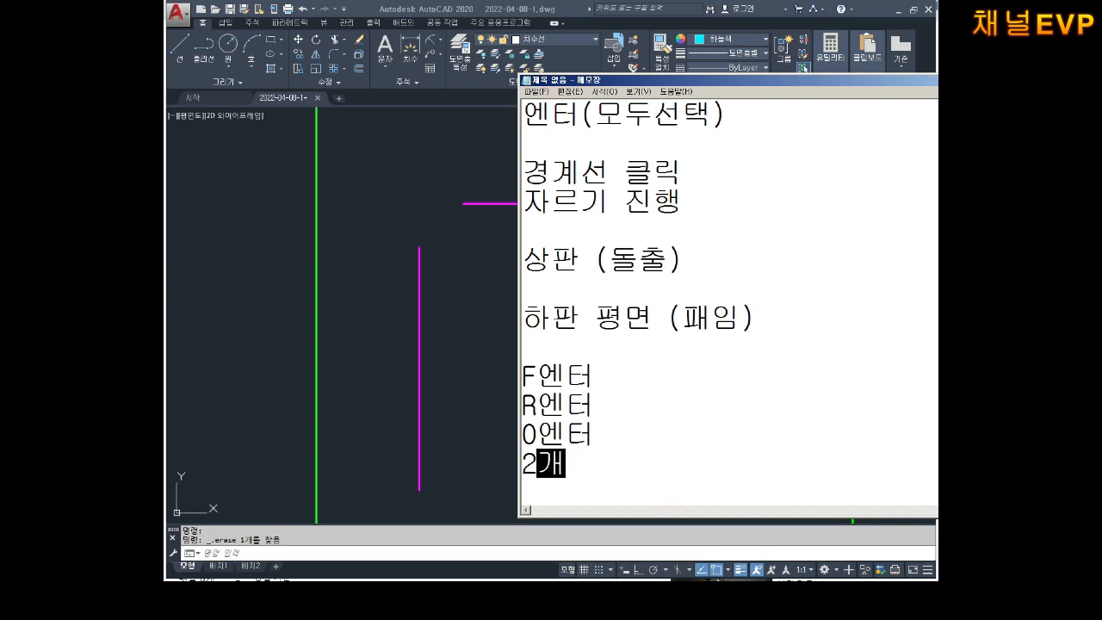
type("의선 클릭")
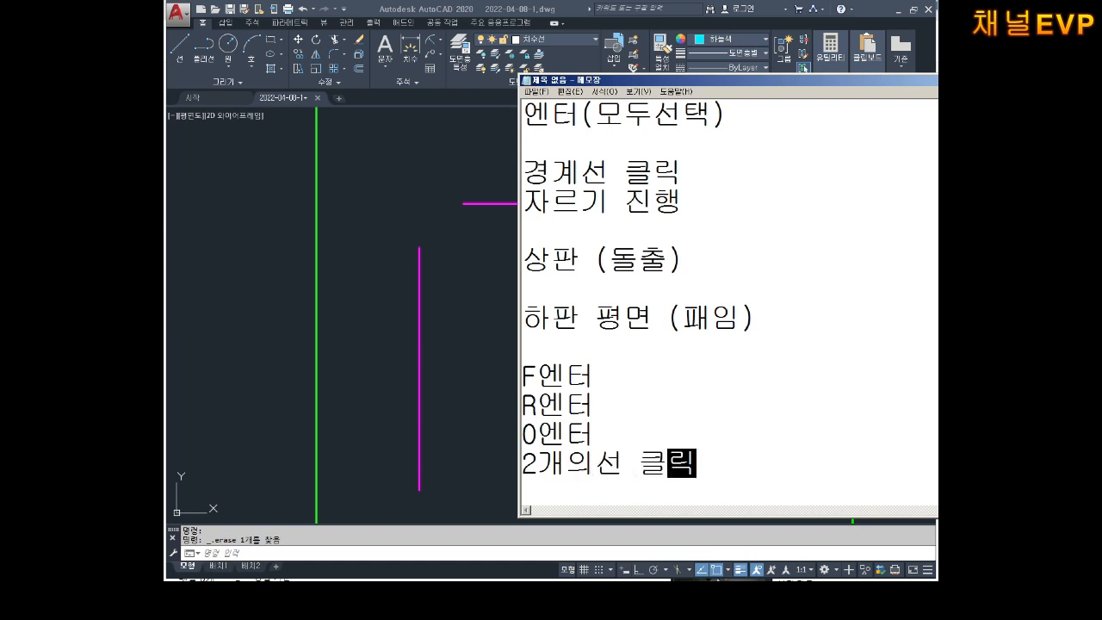
key("Return")
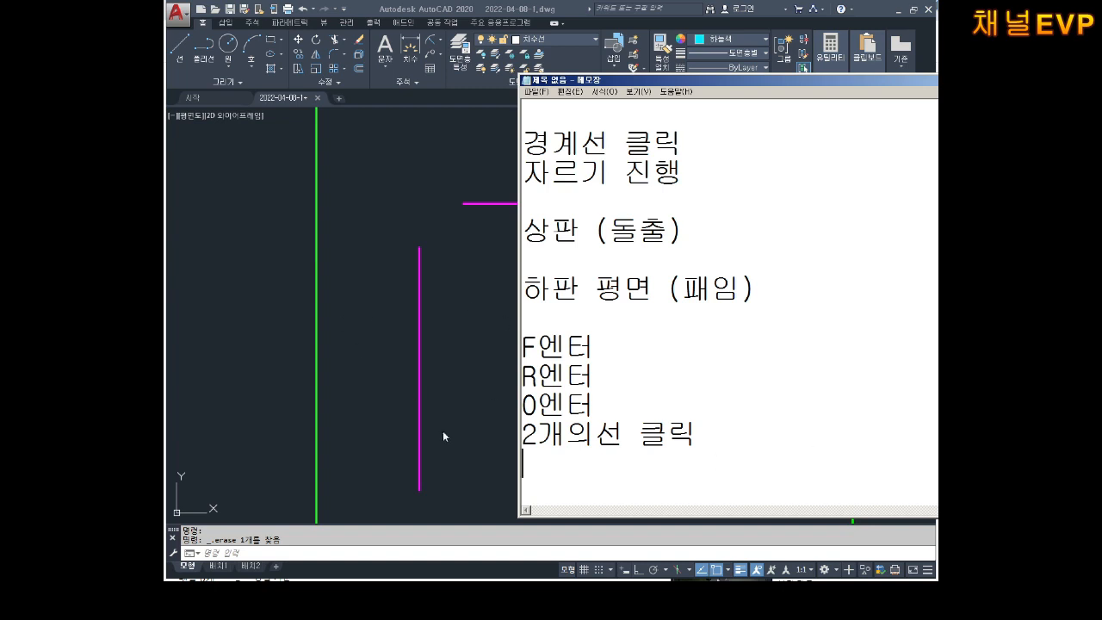
- Return to AutoCAD and join the top and left magenta lines into a sharp corner using Fillet with radius 0
left_click(405, 331)
key("space")
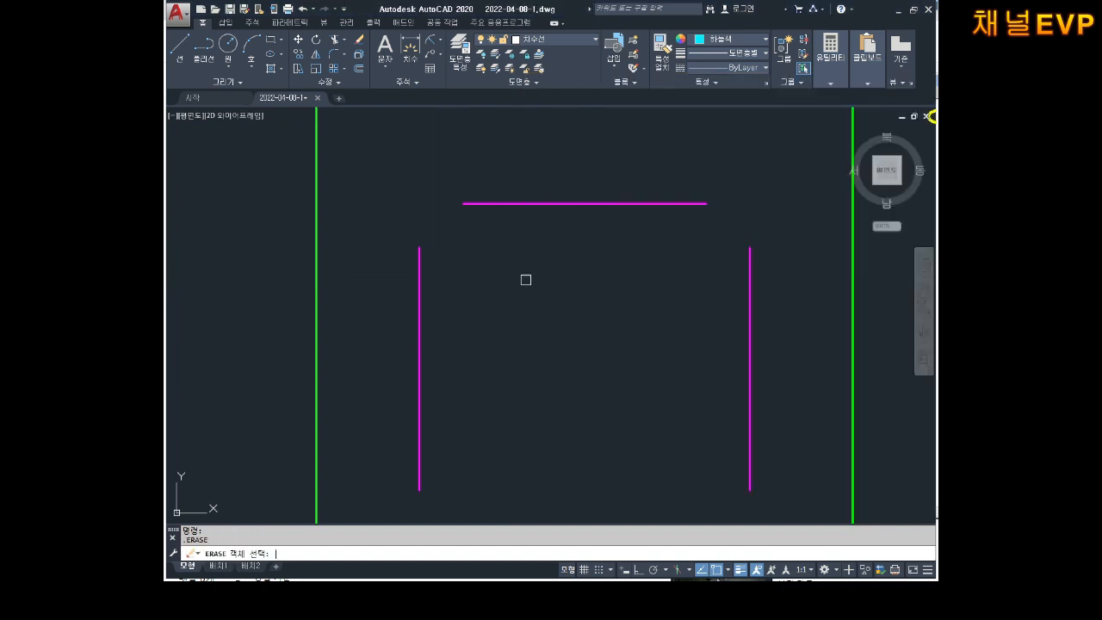
key("Escape")
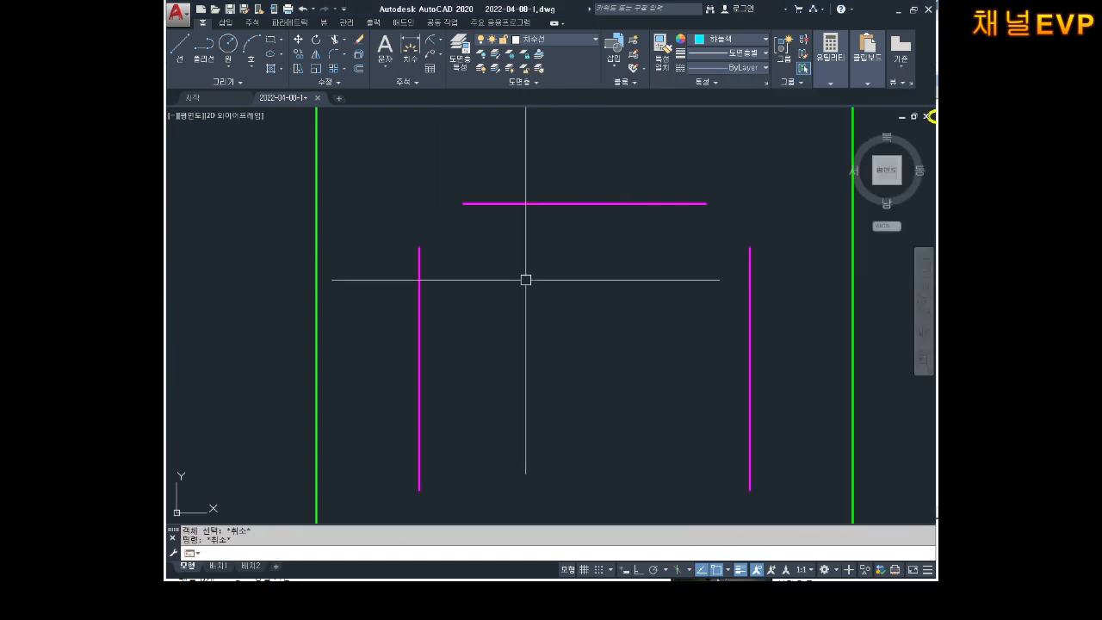
type("f")
key("space")
type("r")
key("space")
type("0")
key("space")
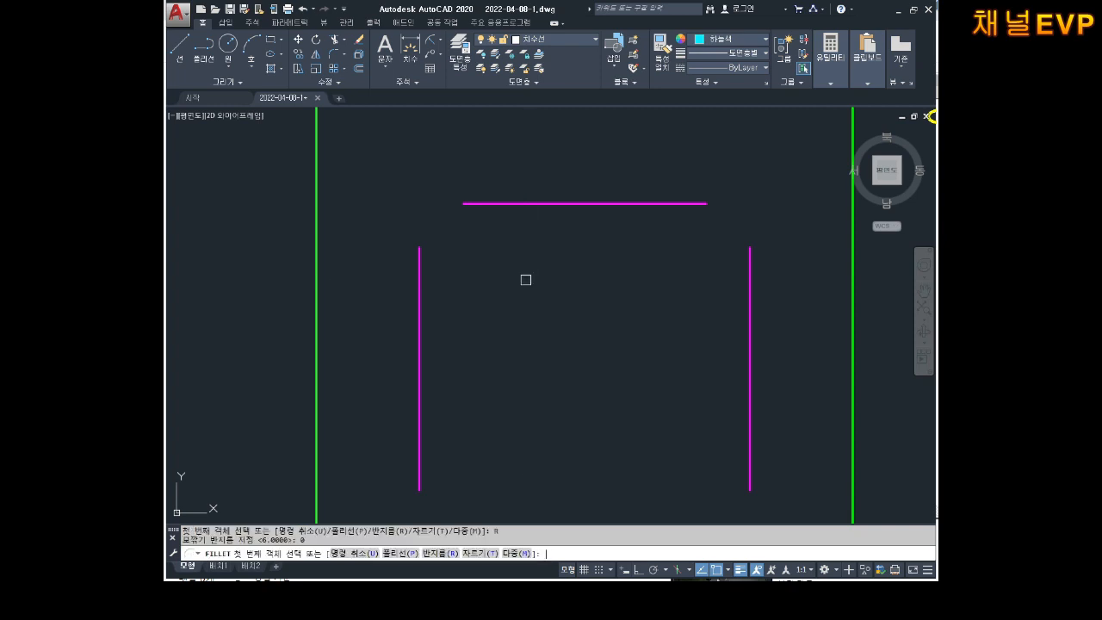
left_click(489, 202)
left_click(419, 278)
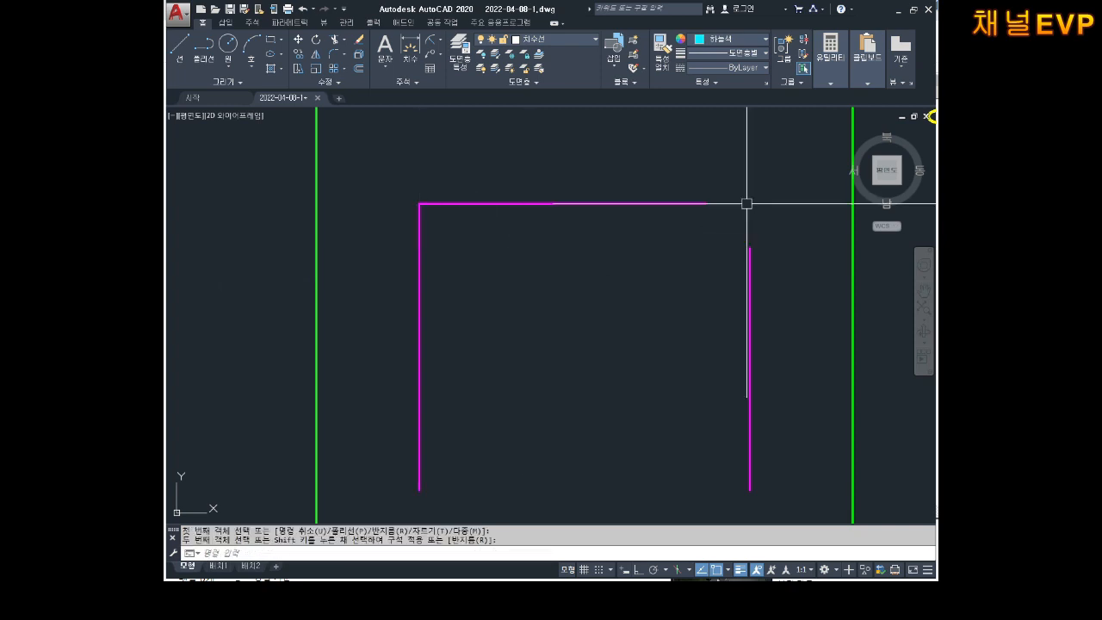
- Fillet the top and right magenta lines of the inner square into a sharp corner
key("space")
left_click(688, 204)
left_click(750, 280)
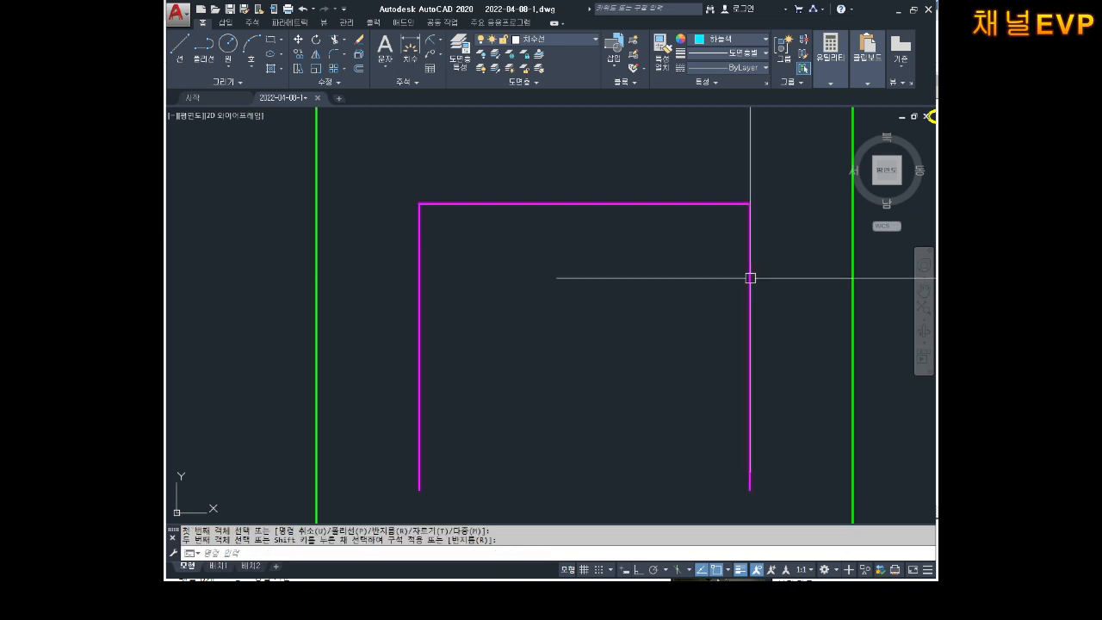
- Fillet the inner magenta square's two lower corners into sharp corners, joining the right, bottom and left lines
middle_click_drag(762, 369, 721, 259)
key("space")
left_click(708, 329)
left_click(656, 425)
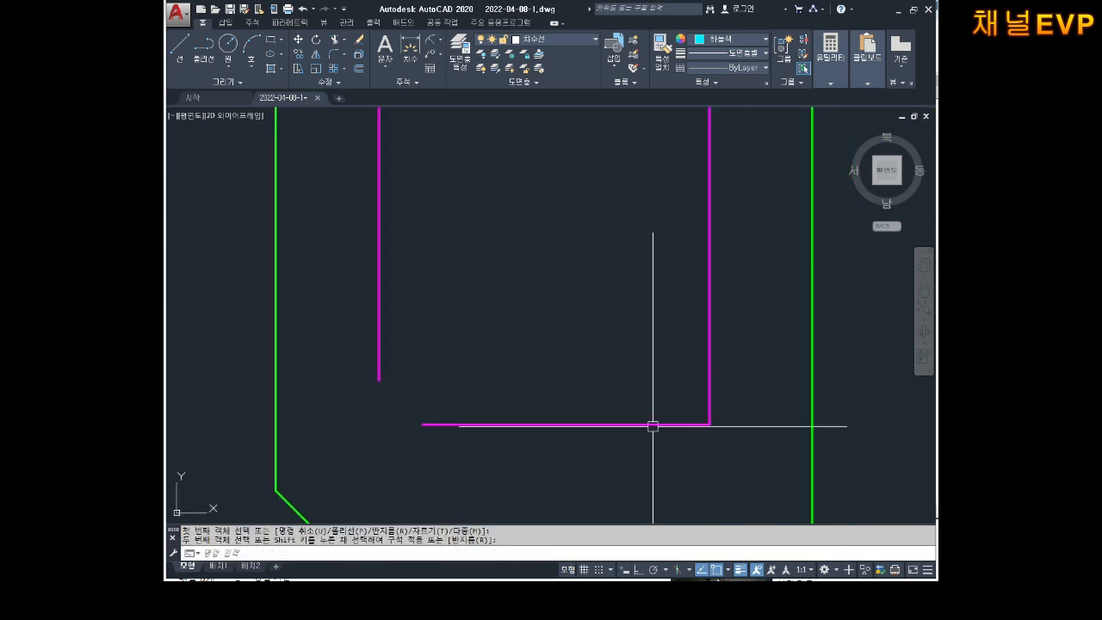
key("space")
left_click(489, 426)
left_click(379, 338)
scroll(542, 371, "down", 2)
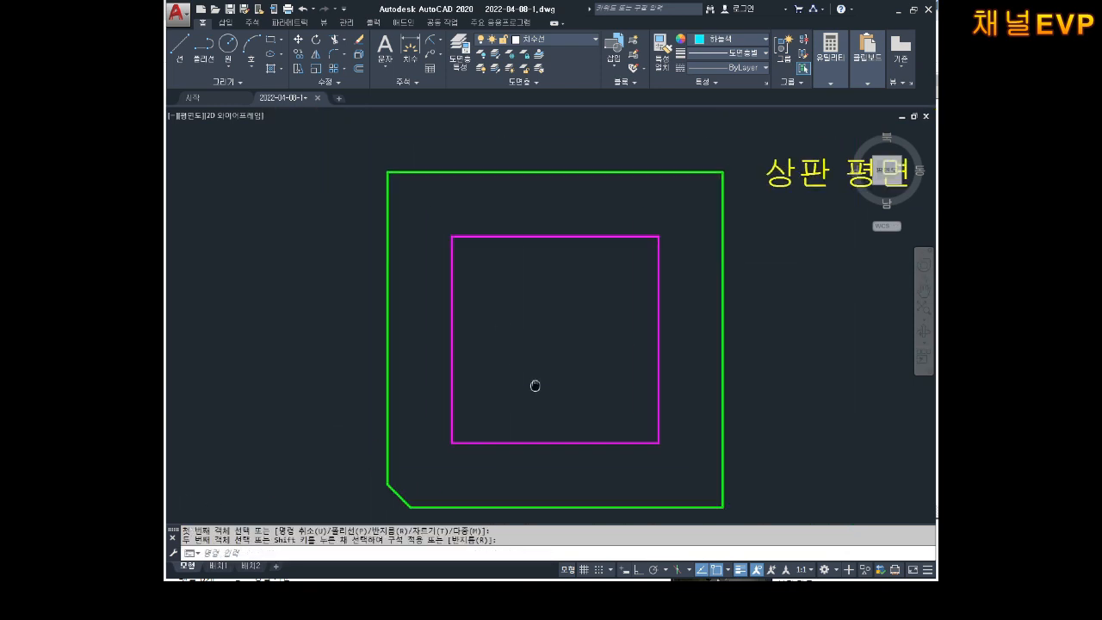
key("Escape")
key("Escape")
key("alt+Tab")
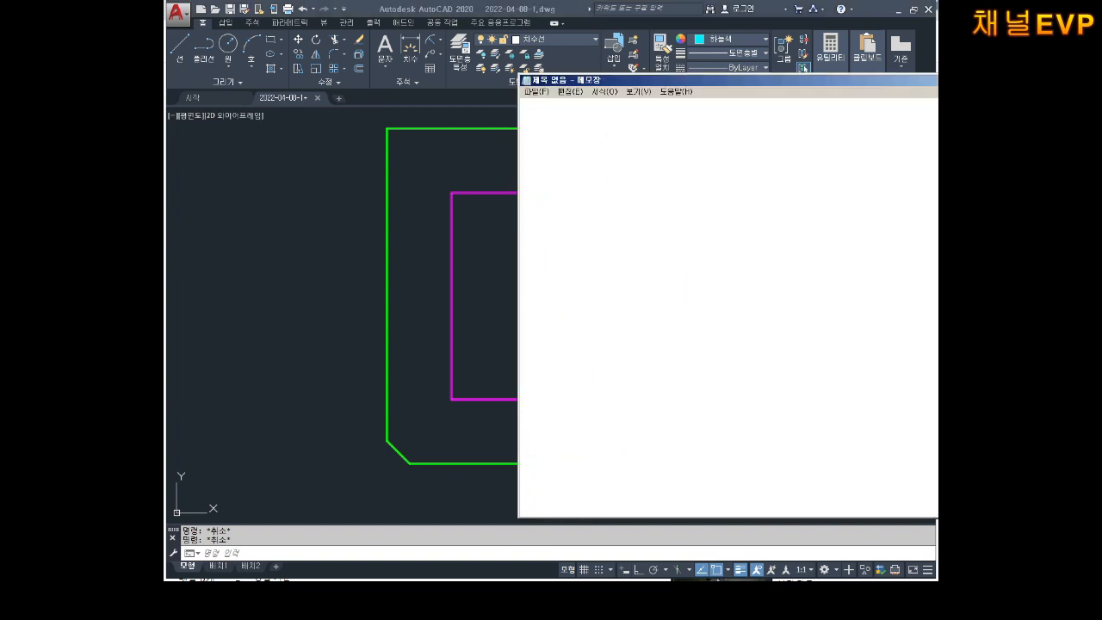
left_click_drag(823, 445, 522, 346)
left_click(755, 381)
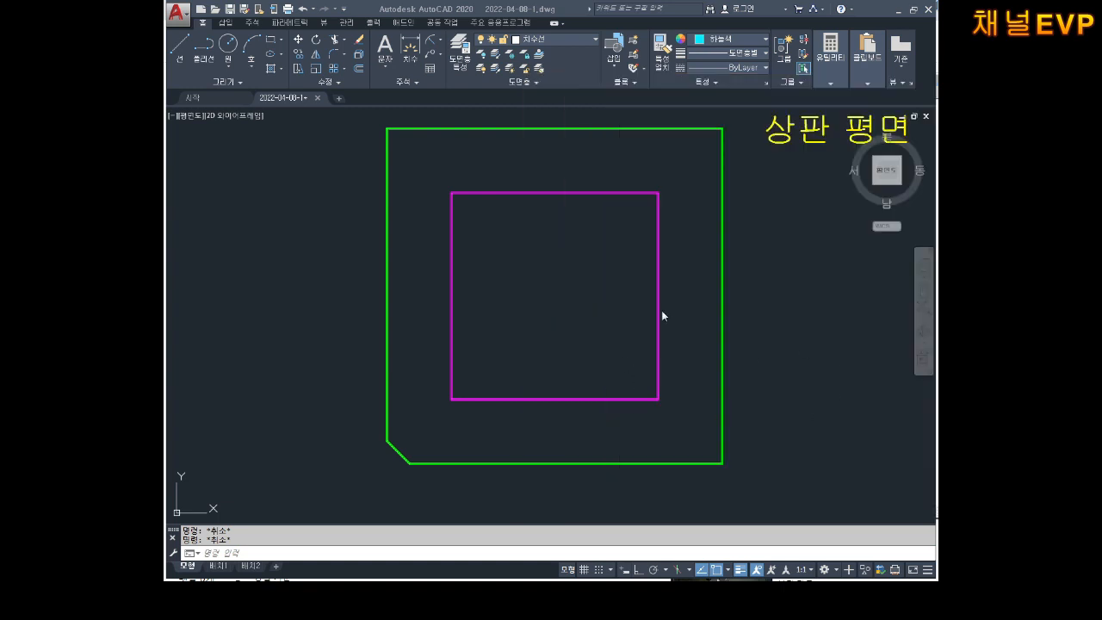
left_click(662, 311)
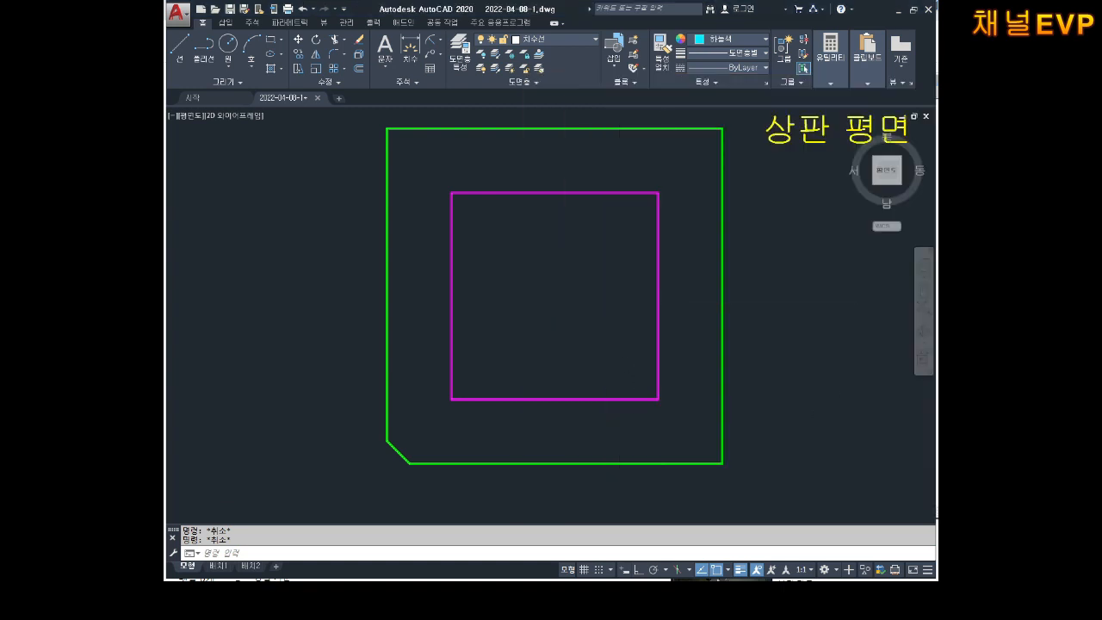
- Delete the tool-radius leader annotation from the lower plate's pocket corner
scroll(651, 298, "down", 3)
mouse_move(765, 290)
middle_mouse_down()
mouse_move(593, 256)
mouse_move(608, 278)
mouse_move(589, 285)
middle_mouse_up()
scroll(621, 251, "up", 2)
scroll(605, 259, "down", 1)
mouse_move(589, 183)
middle_mouse_down()
mouse_move(600, 268)
mouse_move(595, 223)
middle_mouse_up()
middle_click_drag(637, 351, 630, 282)
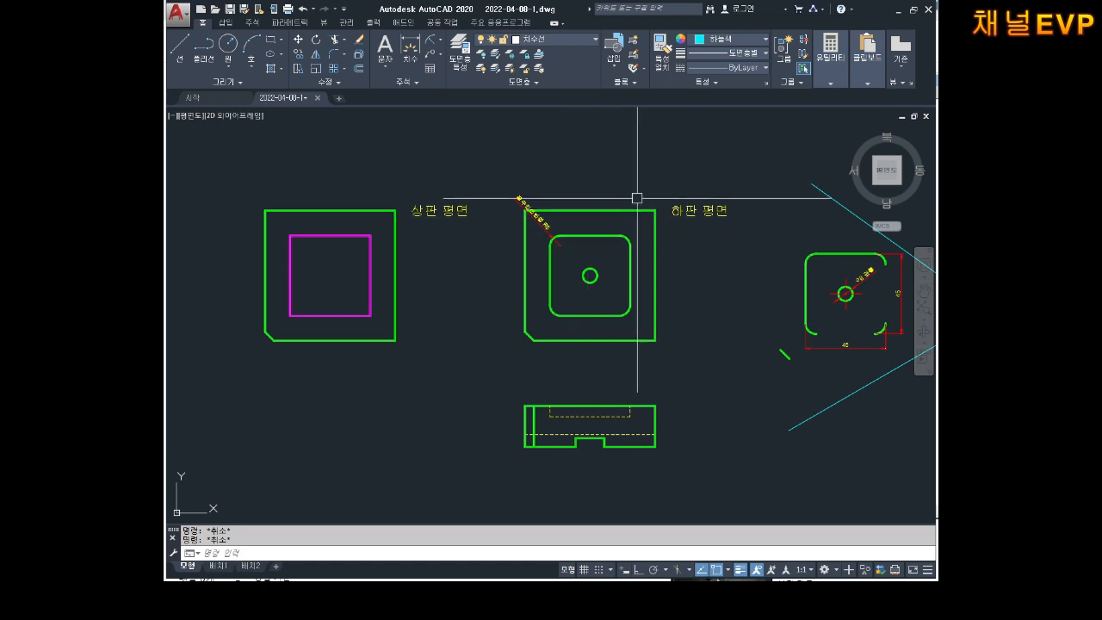
middle_click_drag(543, 248, 571, 264)
left_click(548, 217)
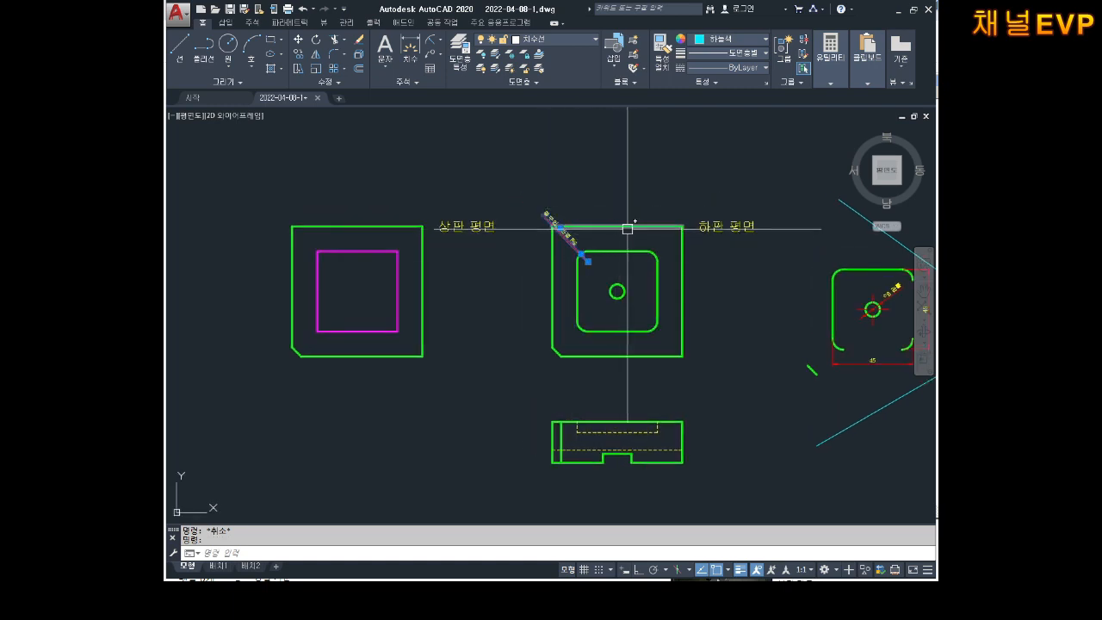
key("Delete")
- Set the colour of the upper plate's inner magenta square to ByLayer (도면층별)
middle_click_drag(632, 290, 750, 241)
scroll(444, 197, "up", 4)
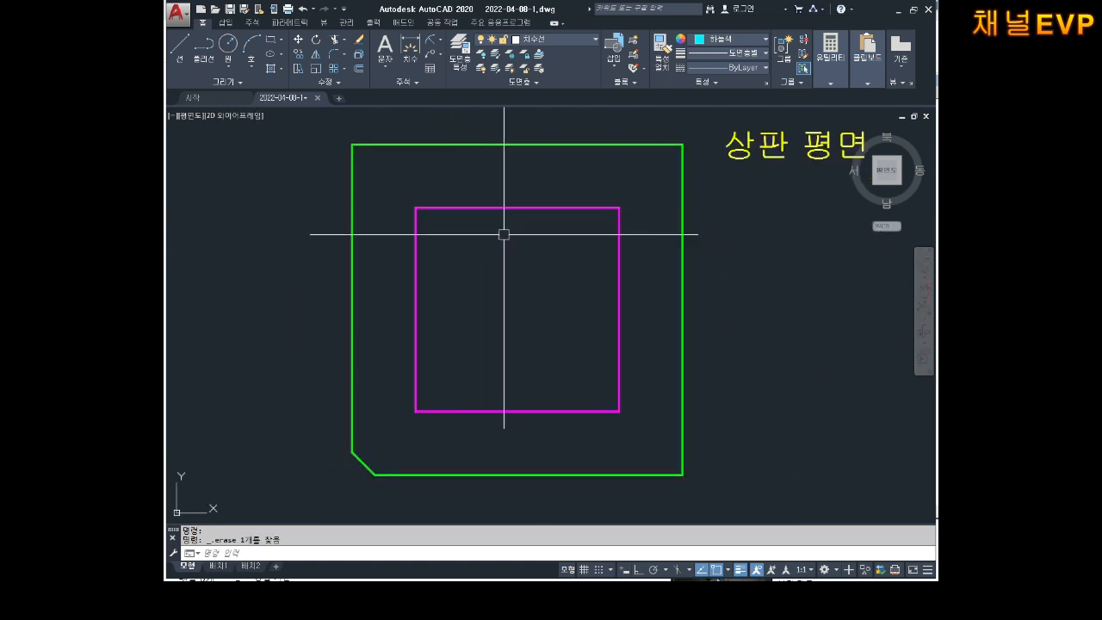
left_click(620, 178)
left_click(408, 418)
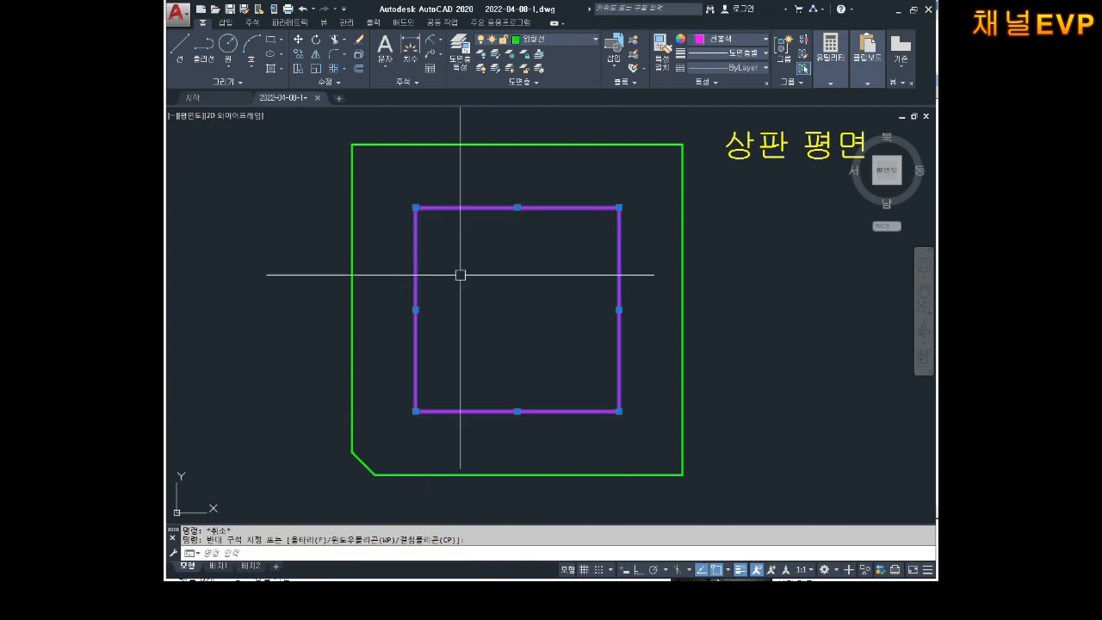
key("Escape")
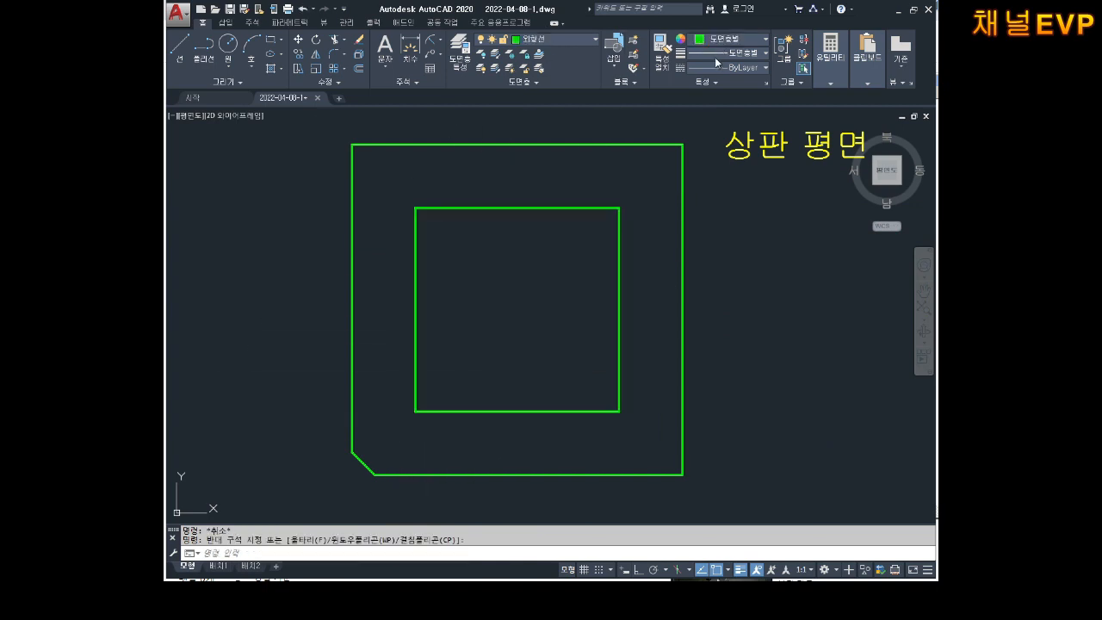
scroll(586, 202, "down", 4)
scroll(617, 212, "up", 2)
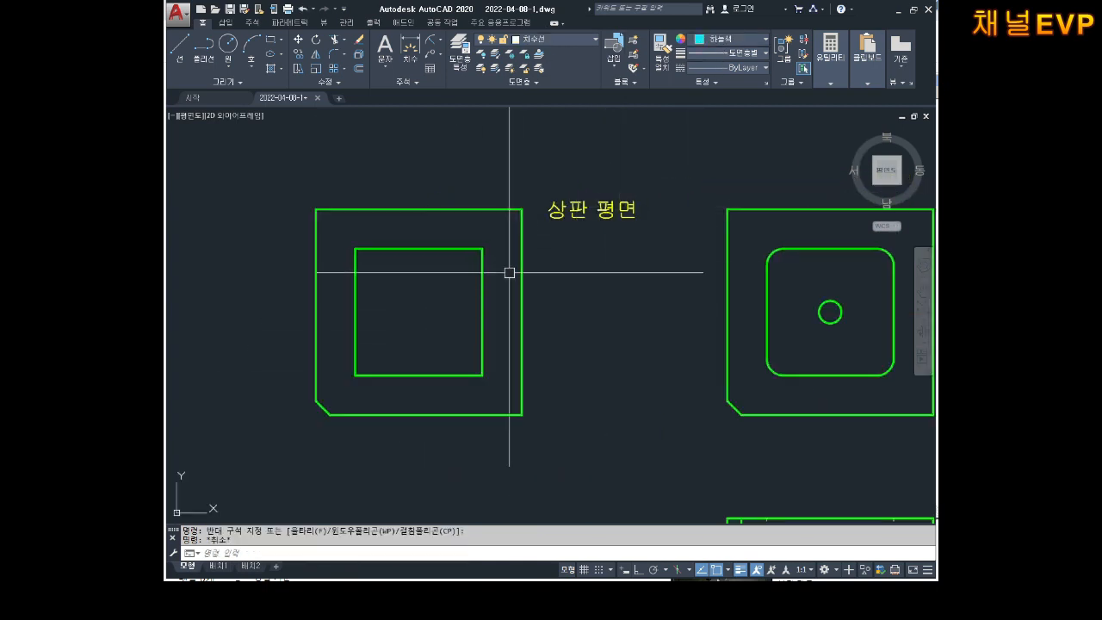
scroll(314, 178, "down", 2)
left_click(642, 195)
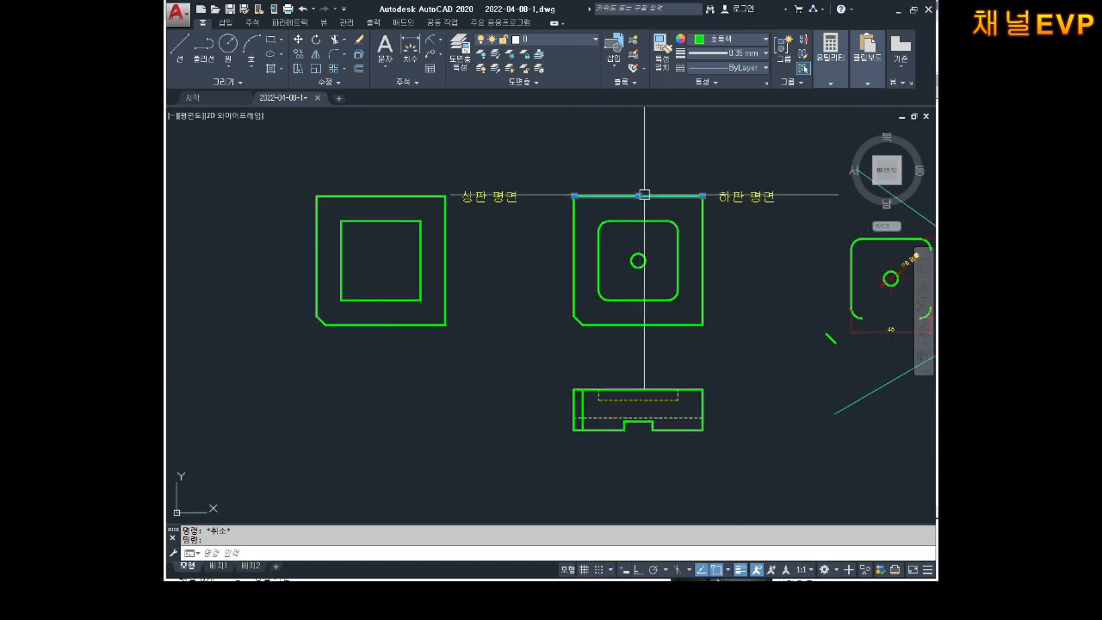
middle_click_drag(506, 277, 558, 247)
middle_click_drag(468, 210, 438, 249)
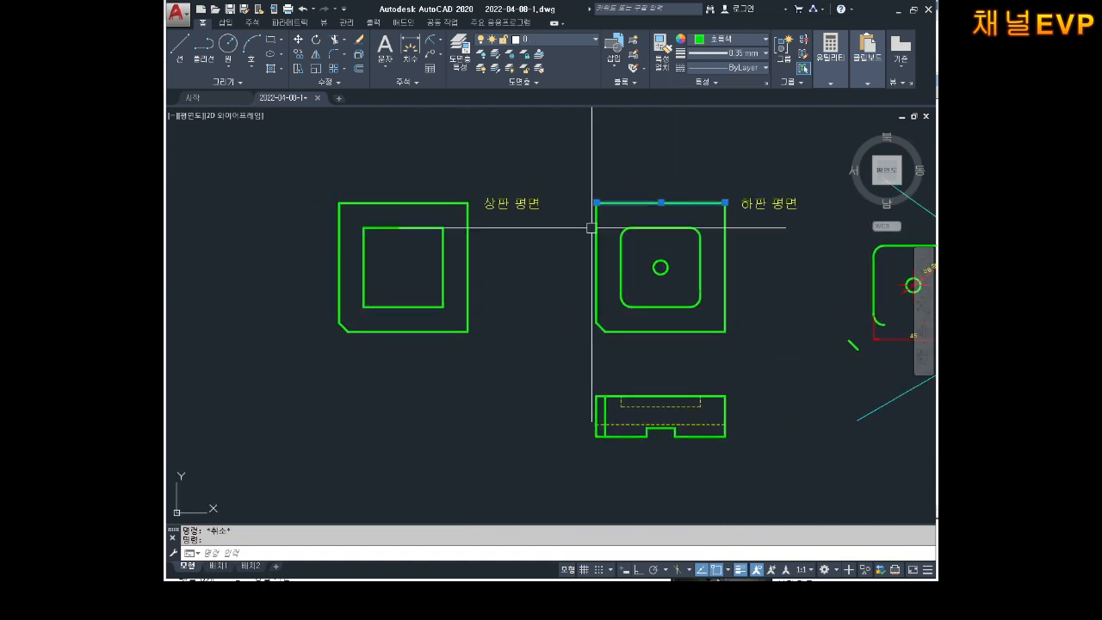
left_click(731, 178)
key("Escape")
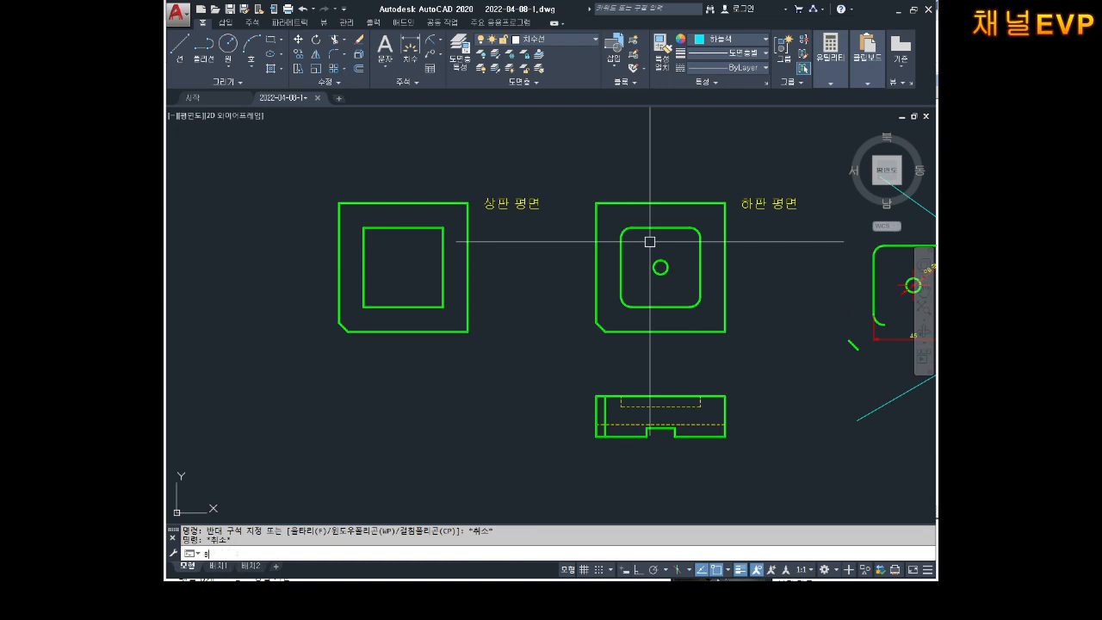
- Start a block definition and choose the existing block name 하판 평면
type("b")
key("Return")
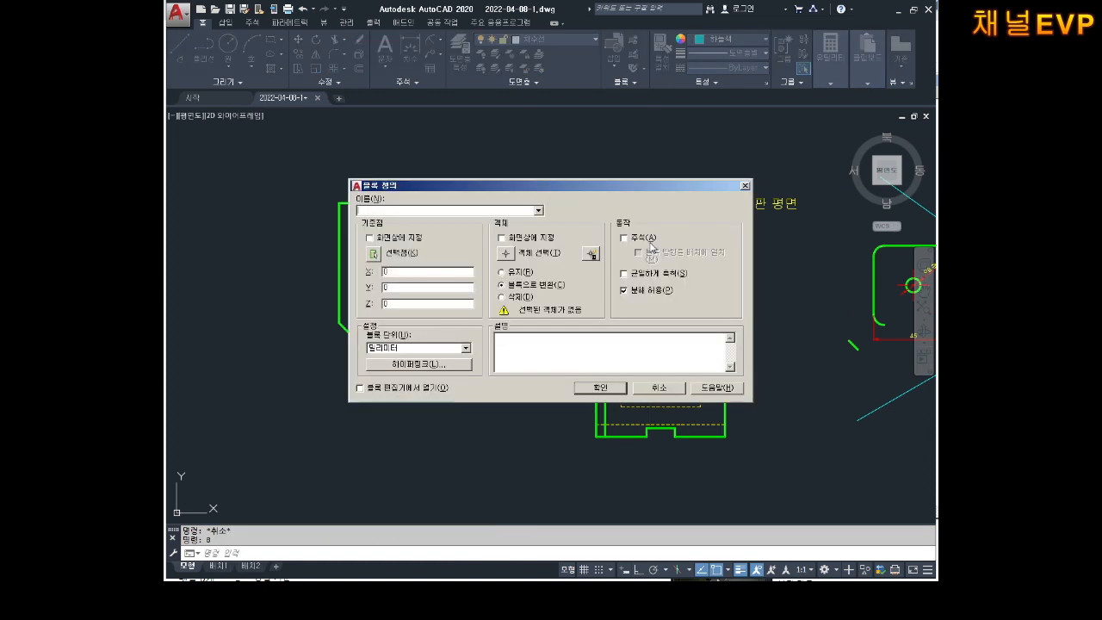
left_click(539, 211)
left_click(394, 247)
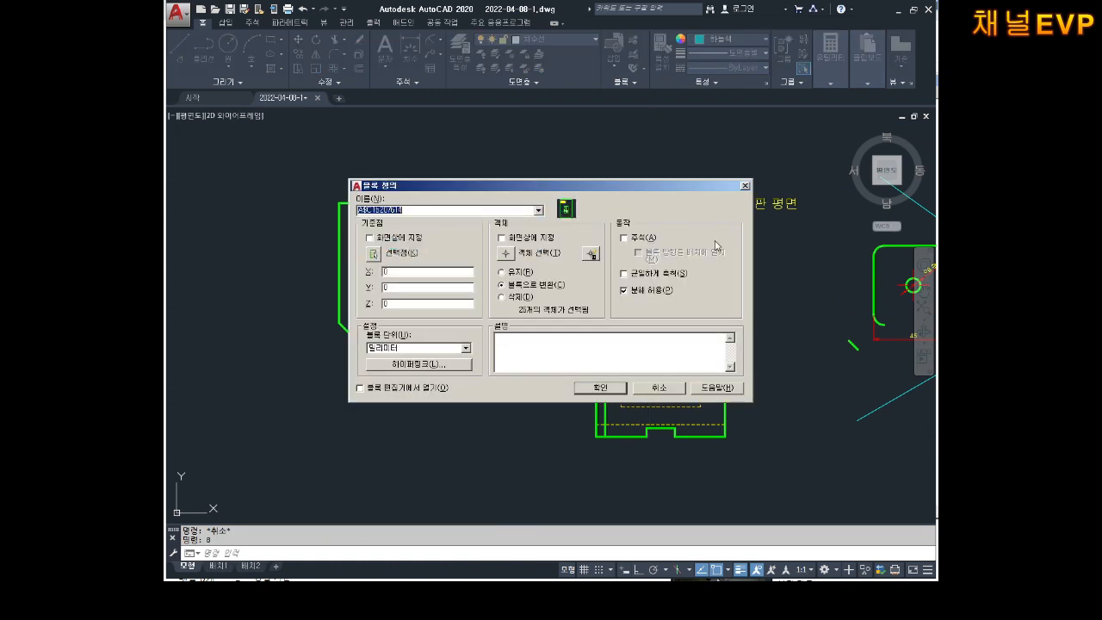
left_click(539, 211)
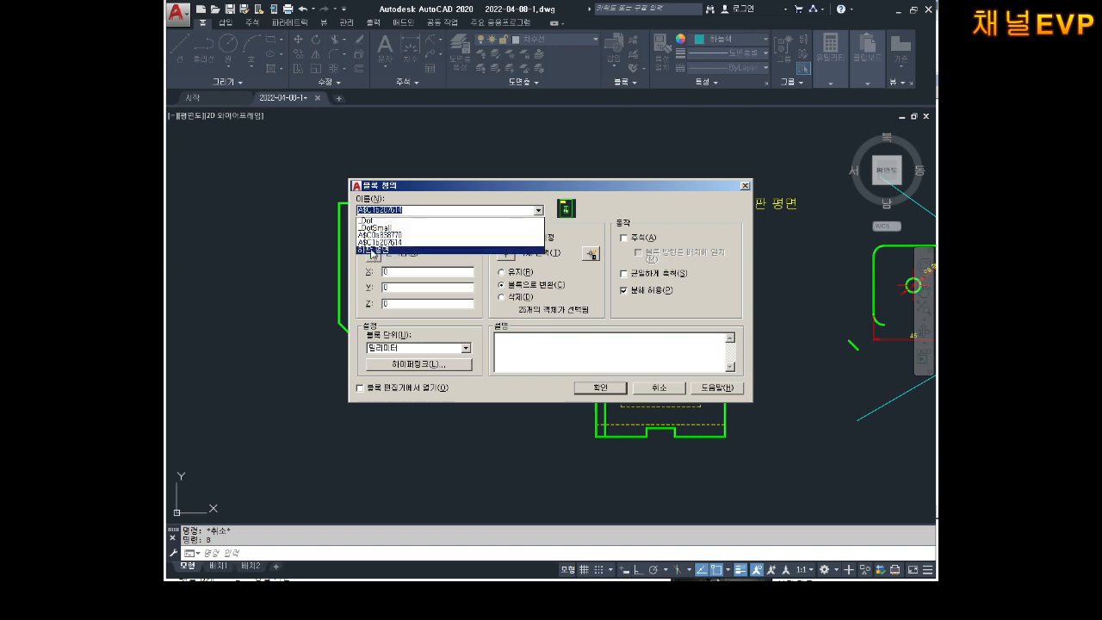
left_click(372, 250)
left_click(539, 211)
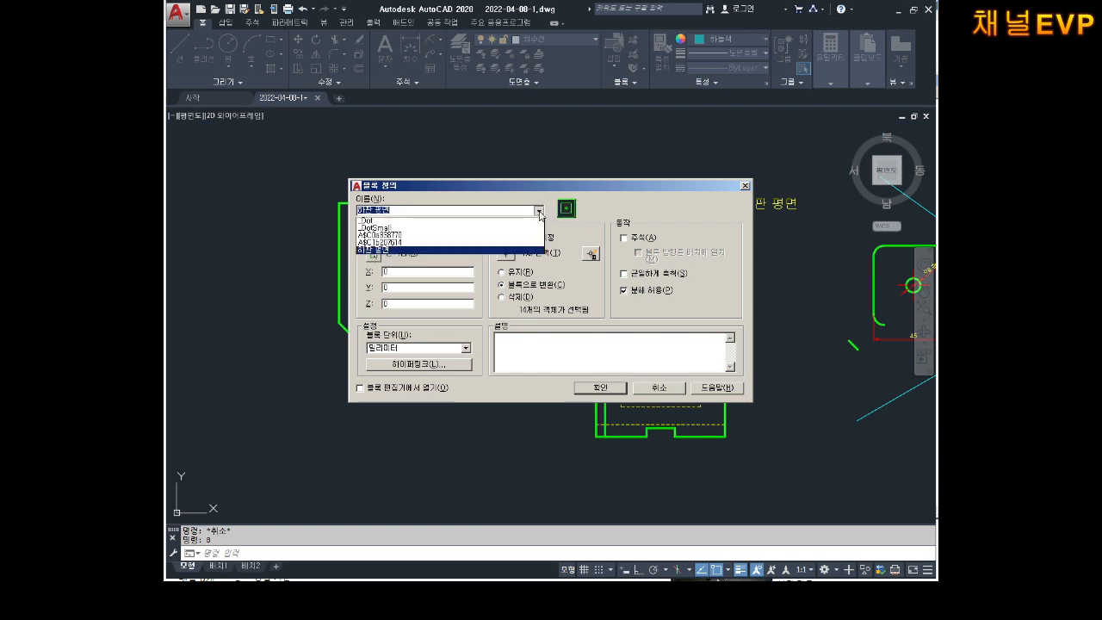
left_click(539, 212)
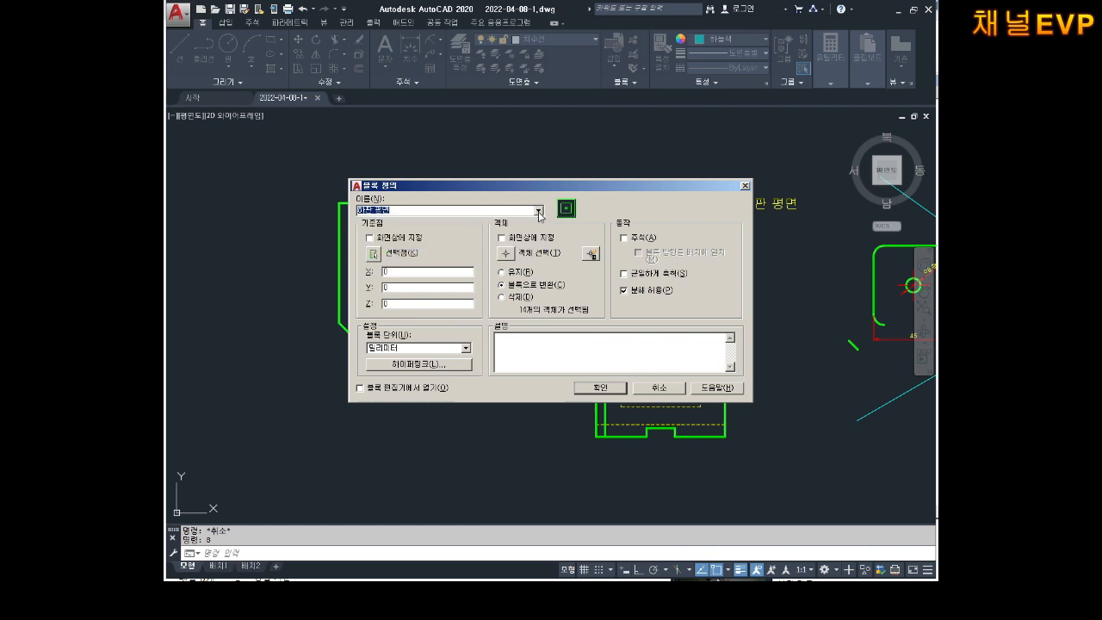
left_click(539, 212)
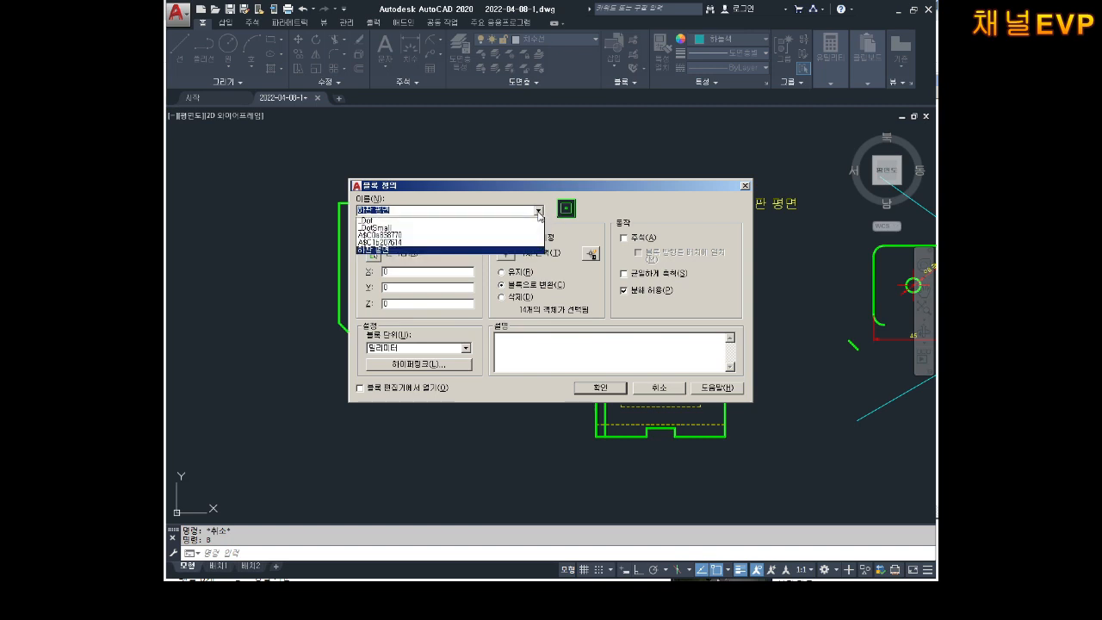
left_click(420, 249)
- Redefine the block from the lower plate's plan view geometry, with the base point at the outer outline's lower-right corner
left_click(375, 255)
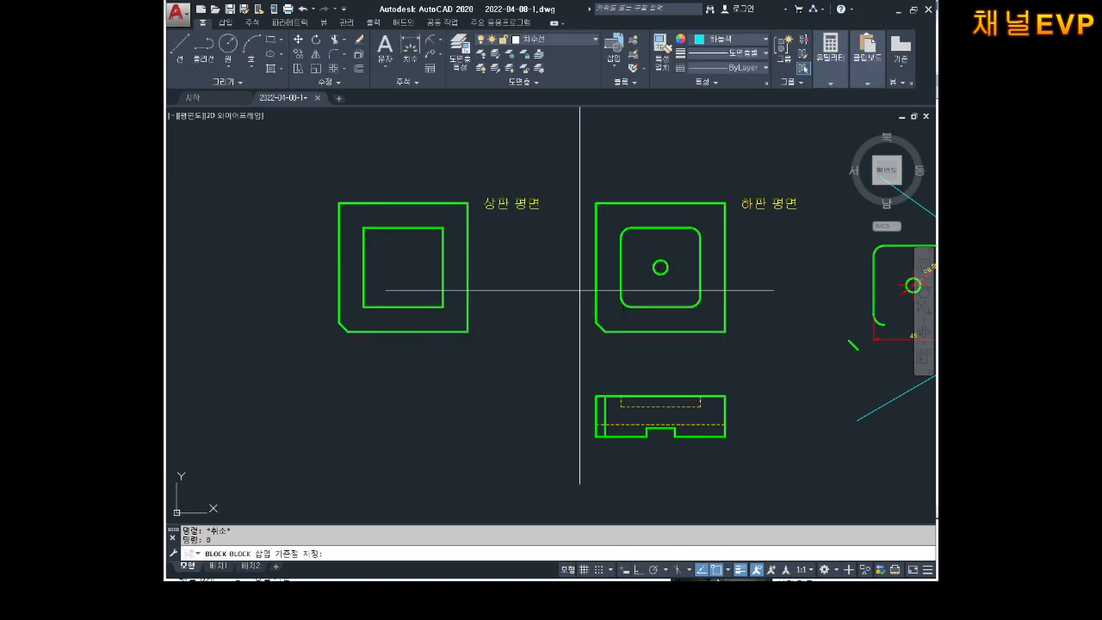
left_click(723, 330)
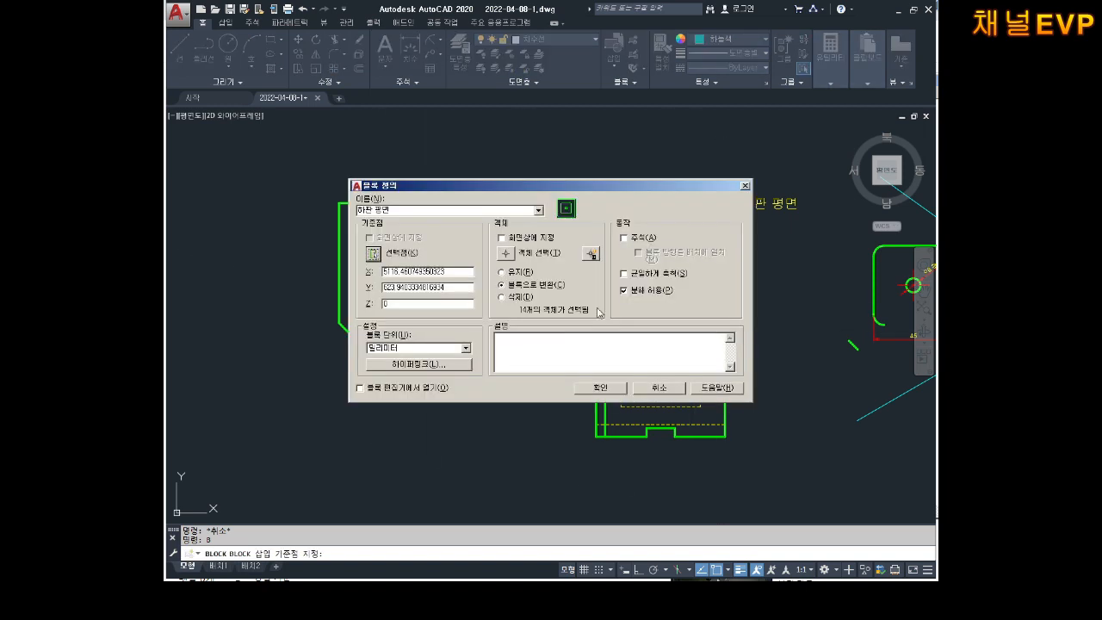
left_click(514, 255)
left_click(732, 184)
left_click(571, 354)
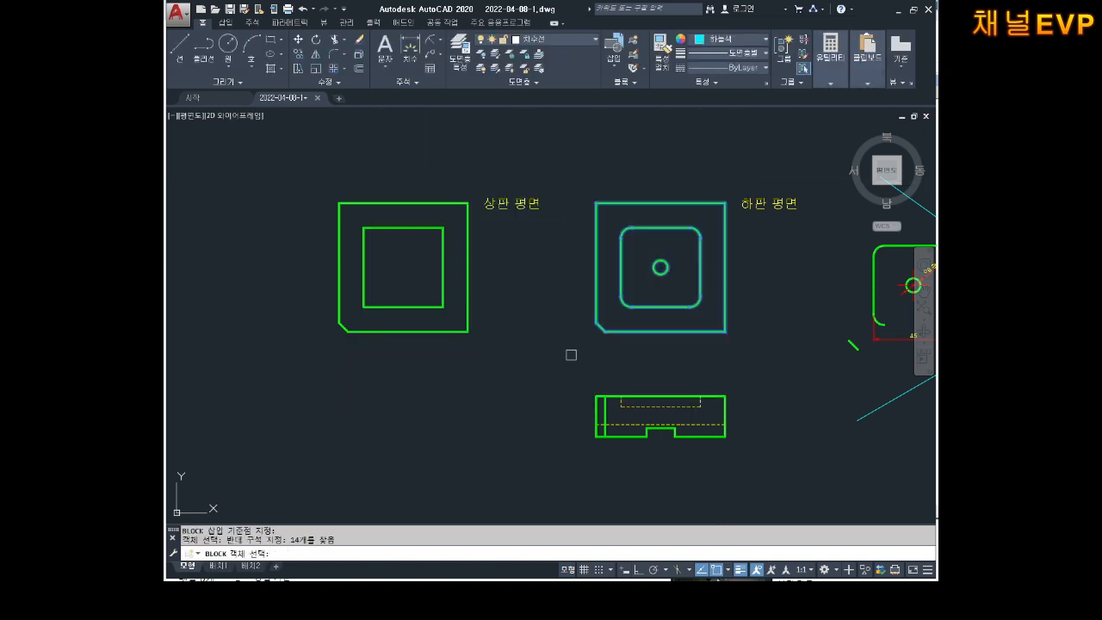
key("Return")
left_click(600, 388)
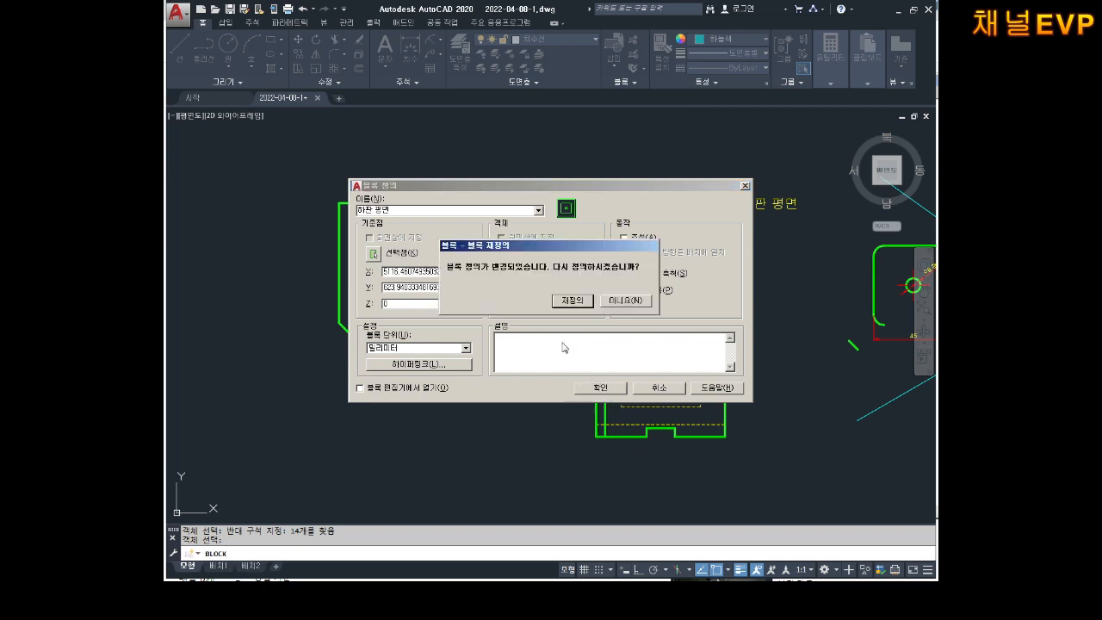
left_click(574, 301)
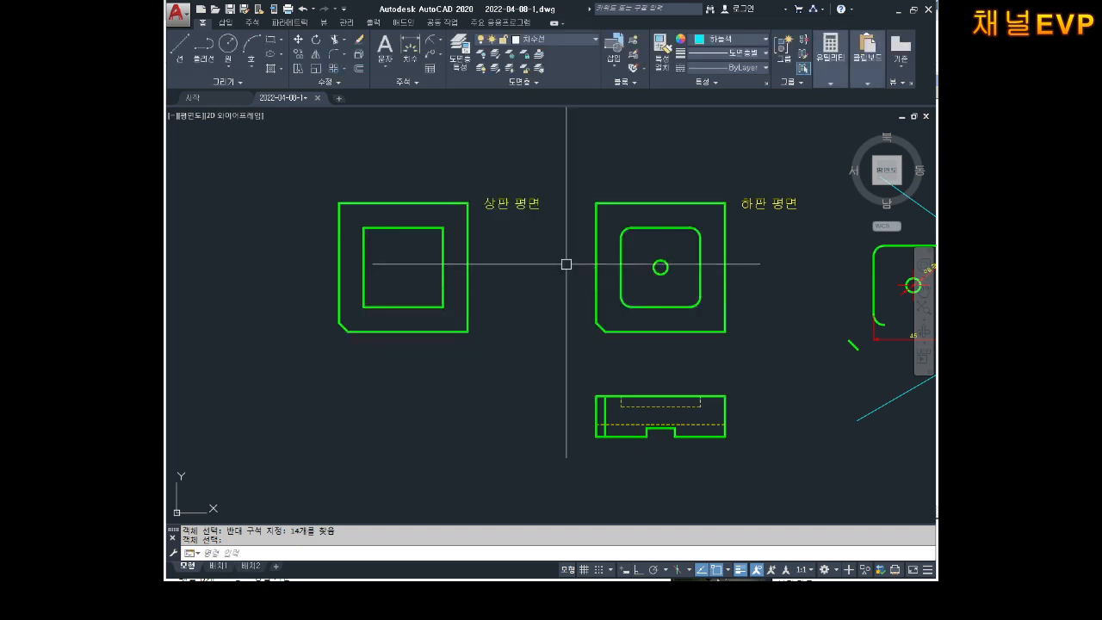
key("Escape")
key("Escape")
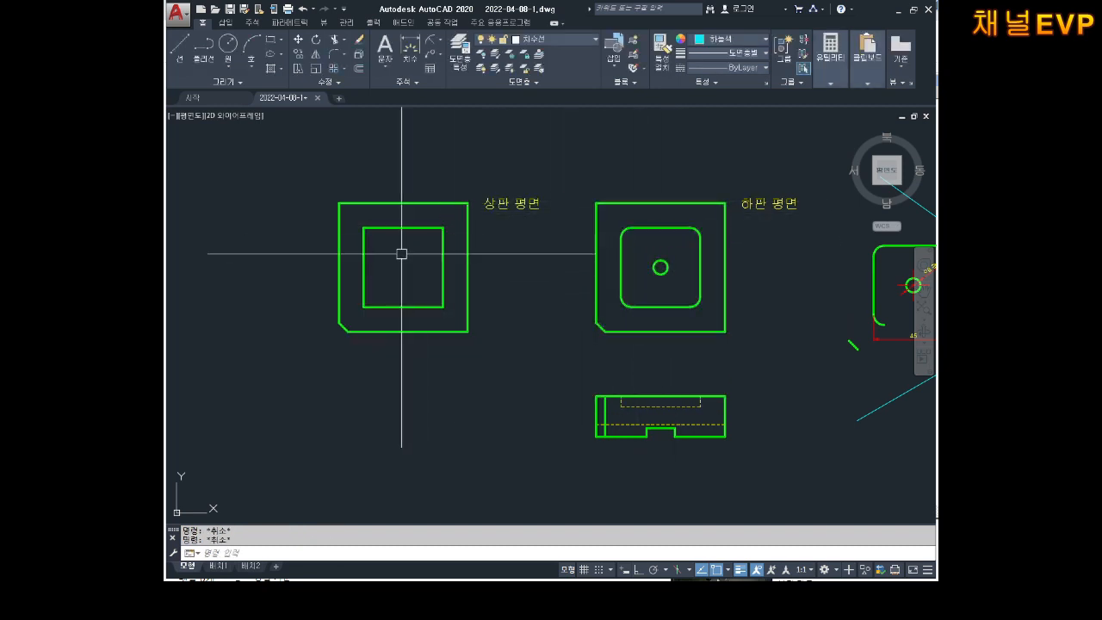
- Start a new block definition named 상판평면 with its base point at the lower-right corner of the upper plate's inner square
middle_click_drag(401, 251, 445, 264)
type("ㅂ")
key("Return")
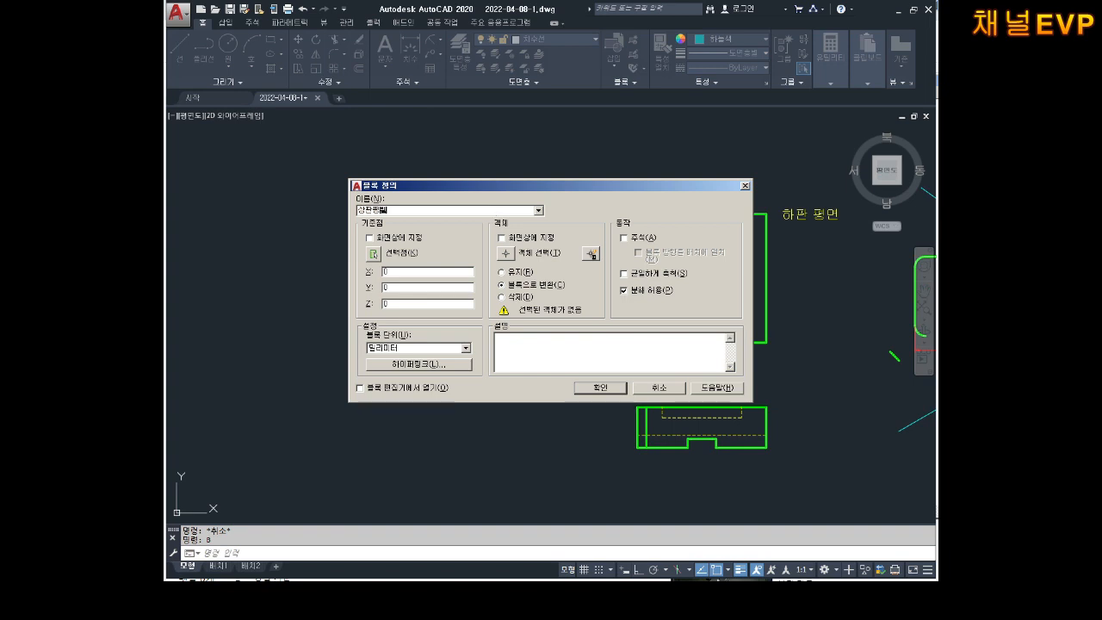
left_click(373, 253)
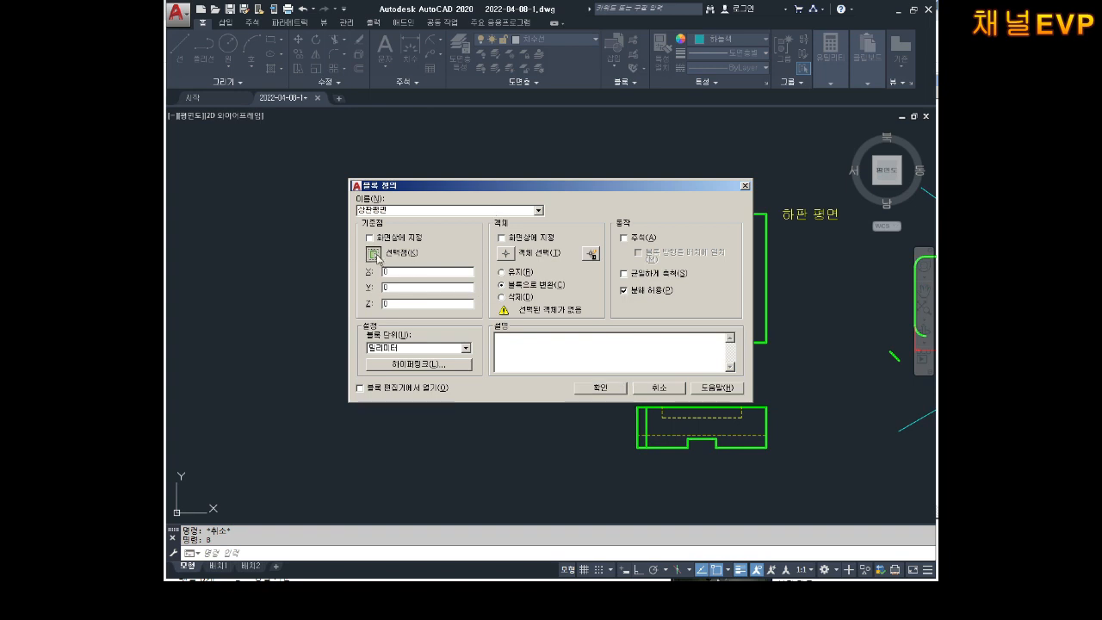
left_click(484, 316)
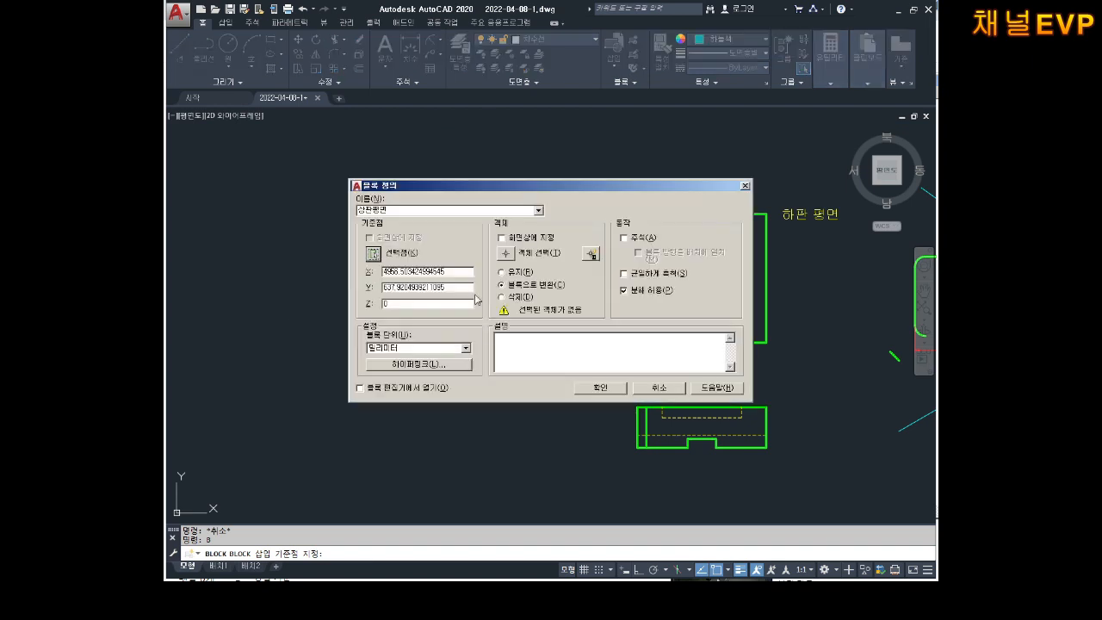
- Select the upper plate's outer outline and inner square as the block's objects and create the block
left_click(519, 260)
left_click(511, 189)
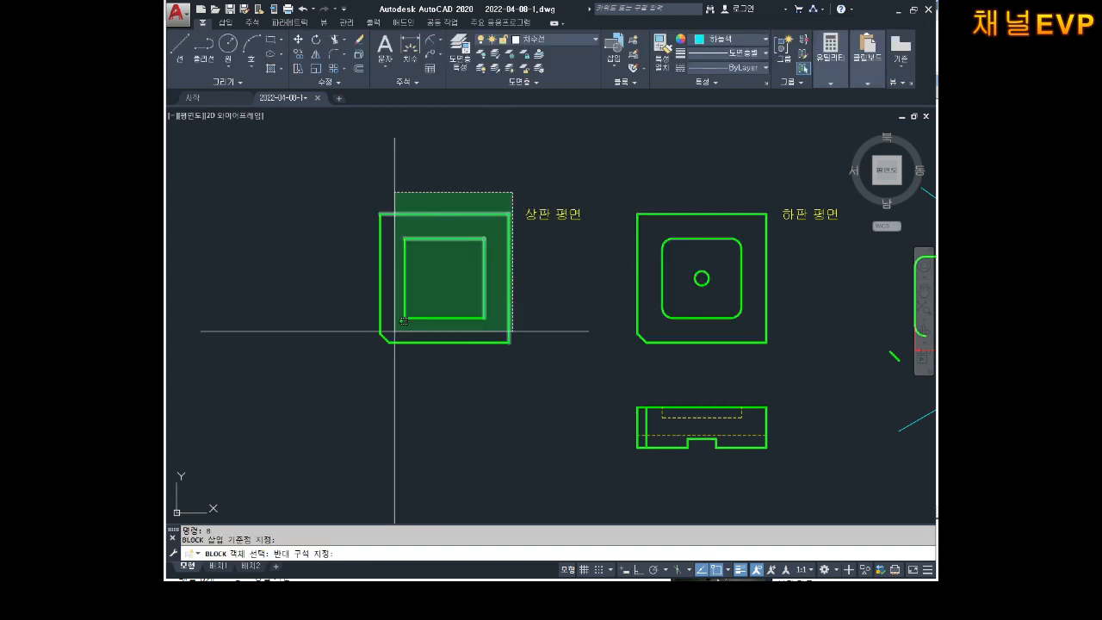
left_click(340, 399)
key("Return")
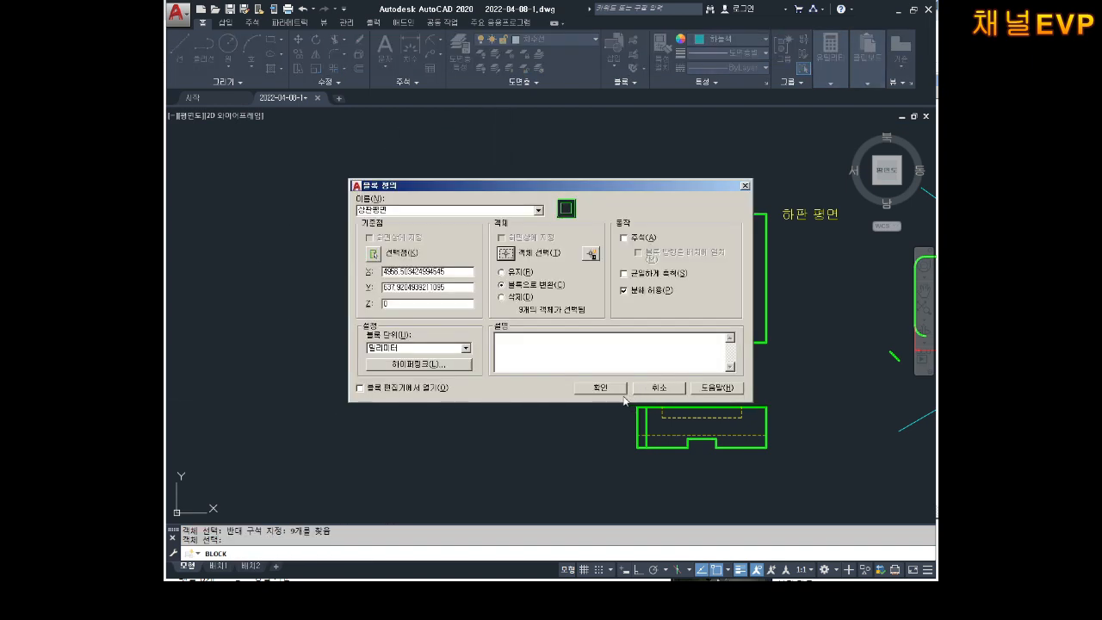
left_click(600, 388)
left_click(431, 213)
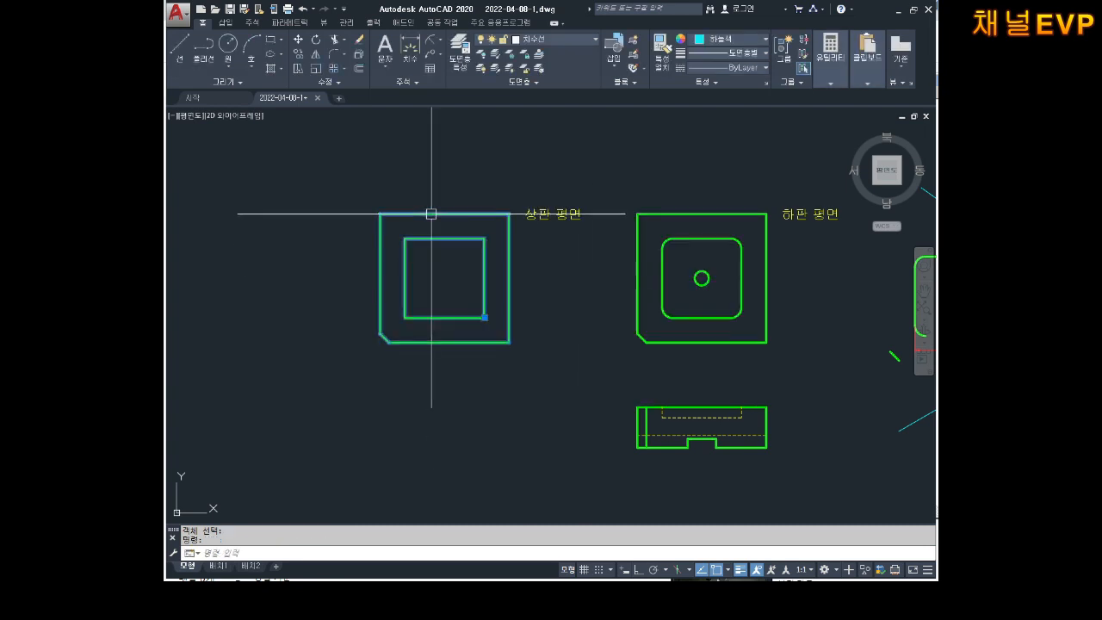
key("Escape")
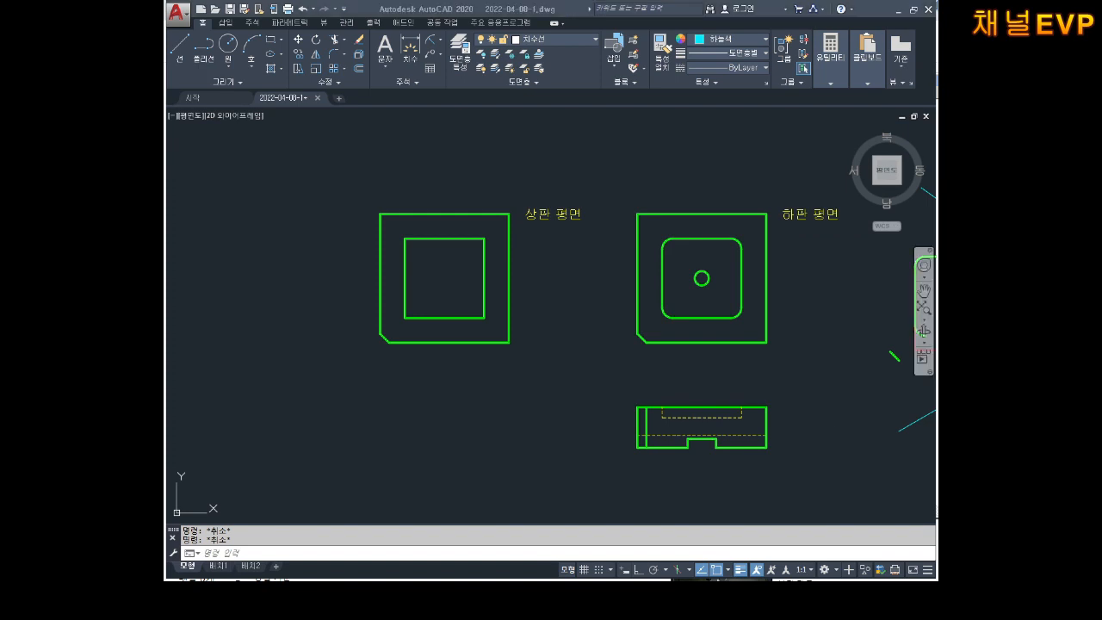
- Switch to Notepad and add the lines 상판, 하판 and 블록 2개 at the end of the notes
key("alt+Tab")
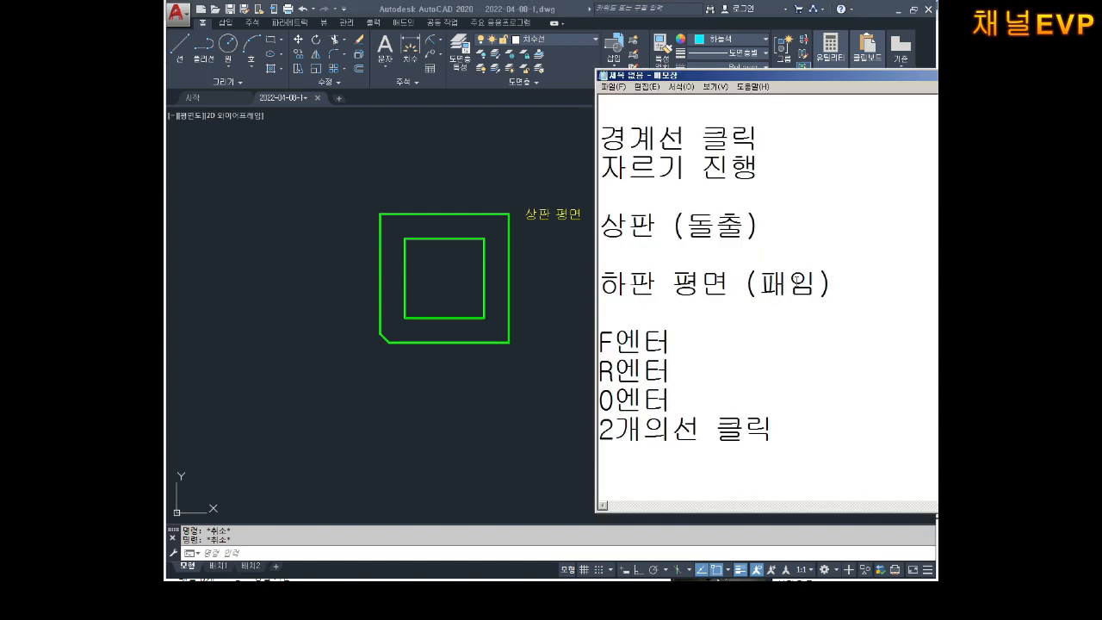
key("Return")
type("상판")
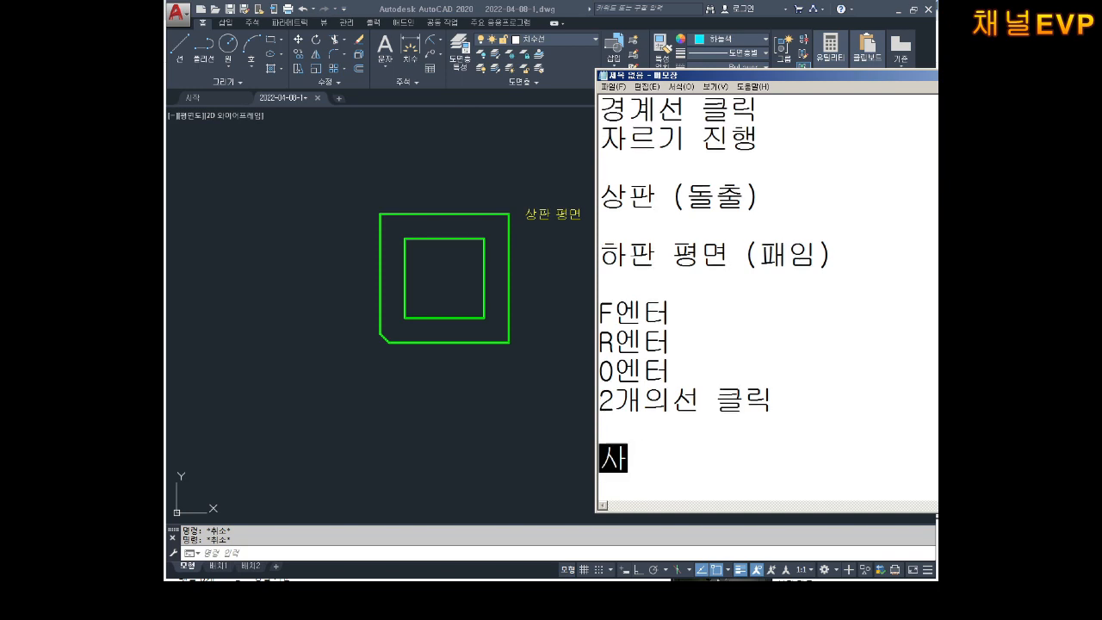
key("Return")
type("ㅎㅏ파")
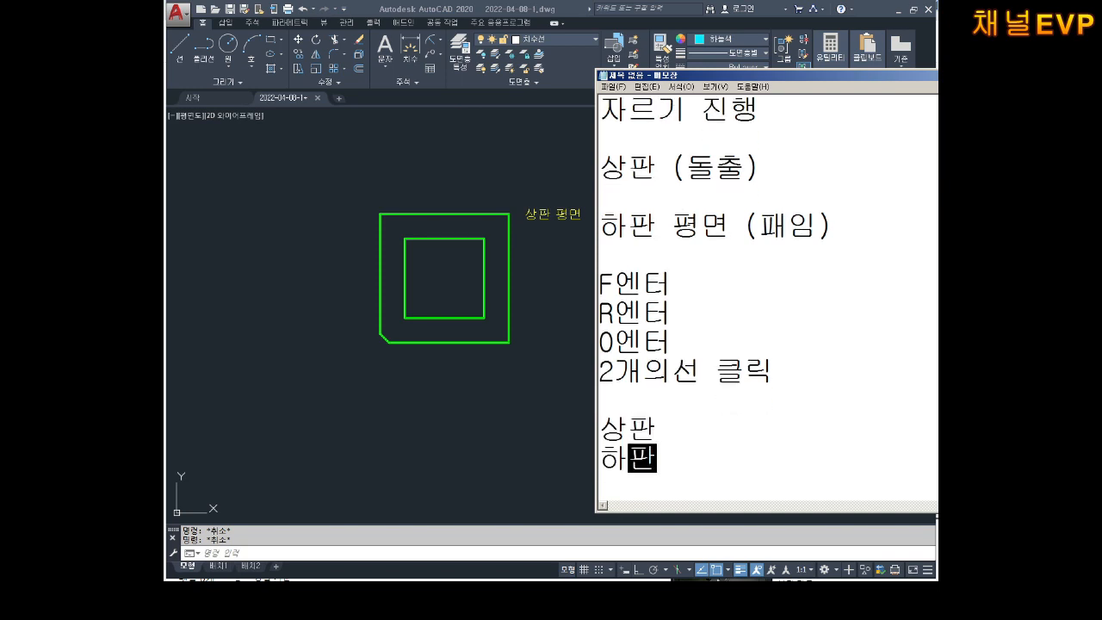
key("Return")
type("블럭")
key("BackSpace")
type("ㄹ")
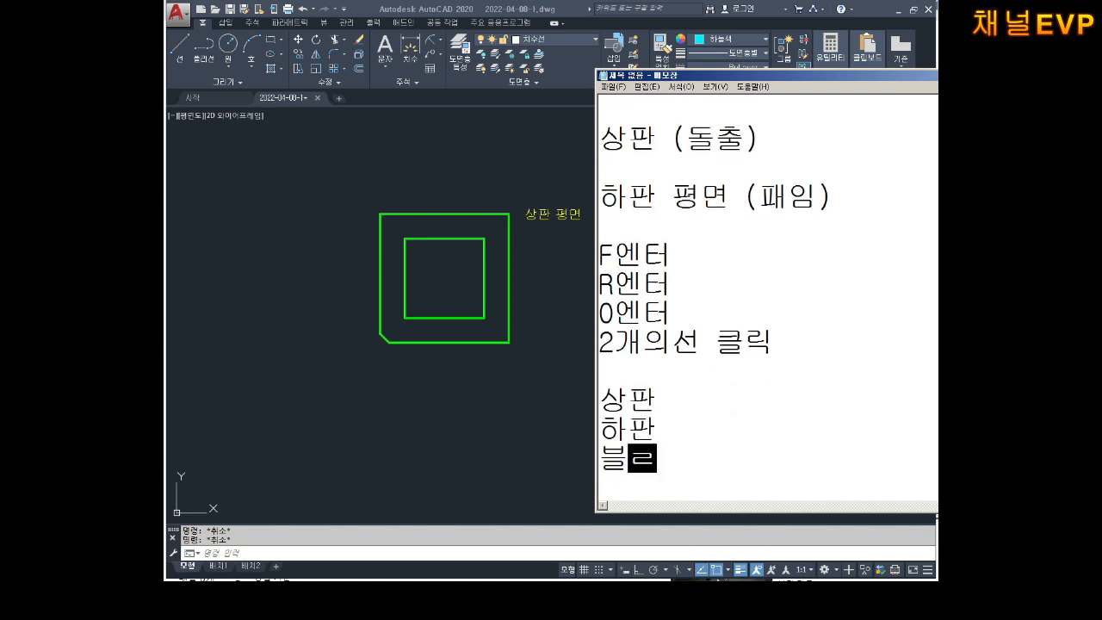
type("ㅗㄱ 23")
key("BackSpace")
type("개")
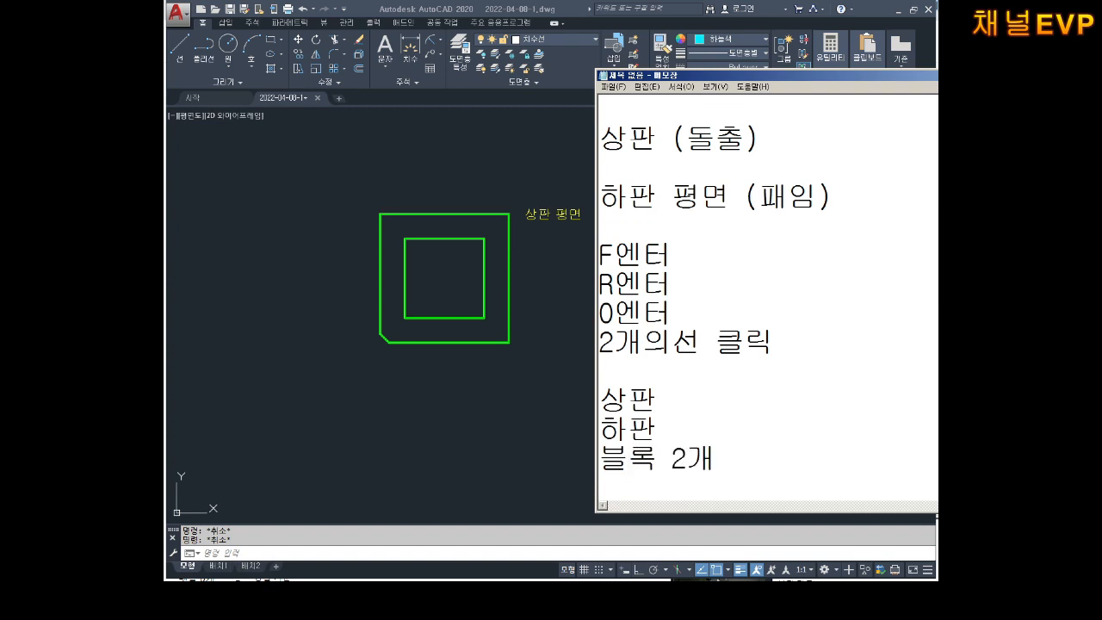
- Switch back to AutoCAD and move the upper plate block onto the lower plate, matching their outer outlines' upper-right corners
key("alt+Tab")
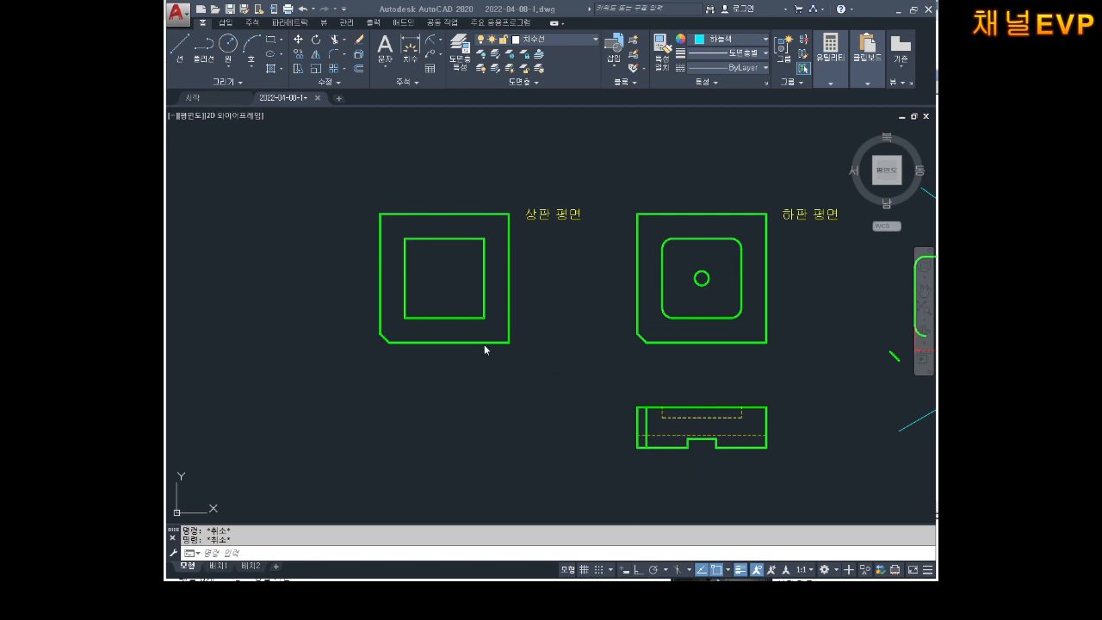
middle_click_drag(485, 315, 486, 357)
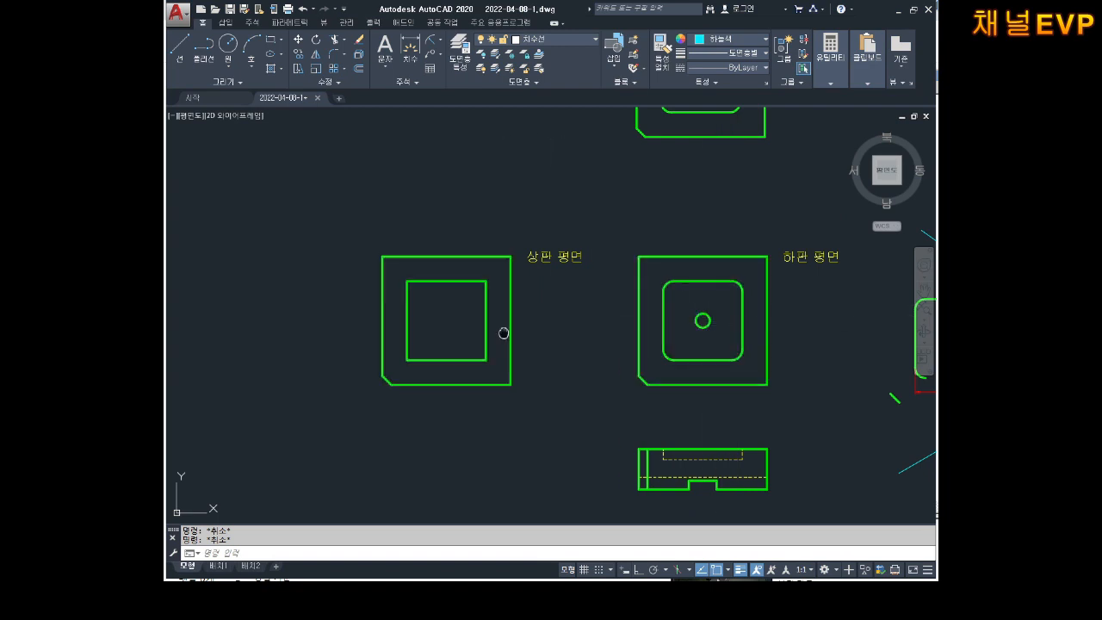
middle_click_drag(503, 333, 502, 322)
key("Return")
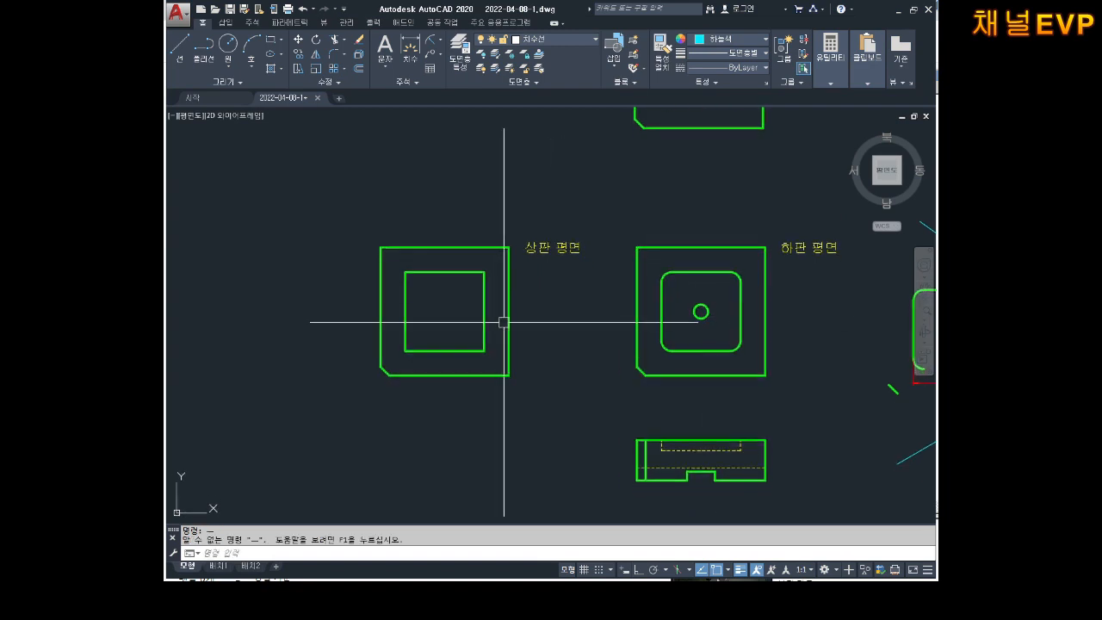
type("M")
key("Return")
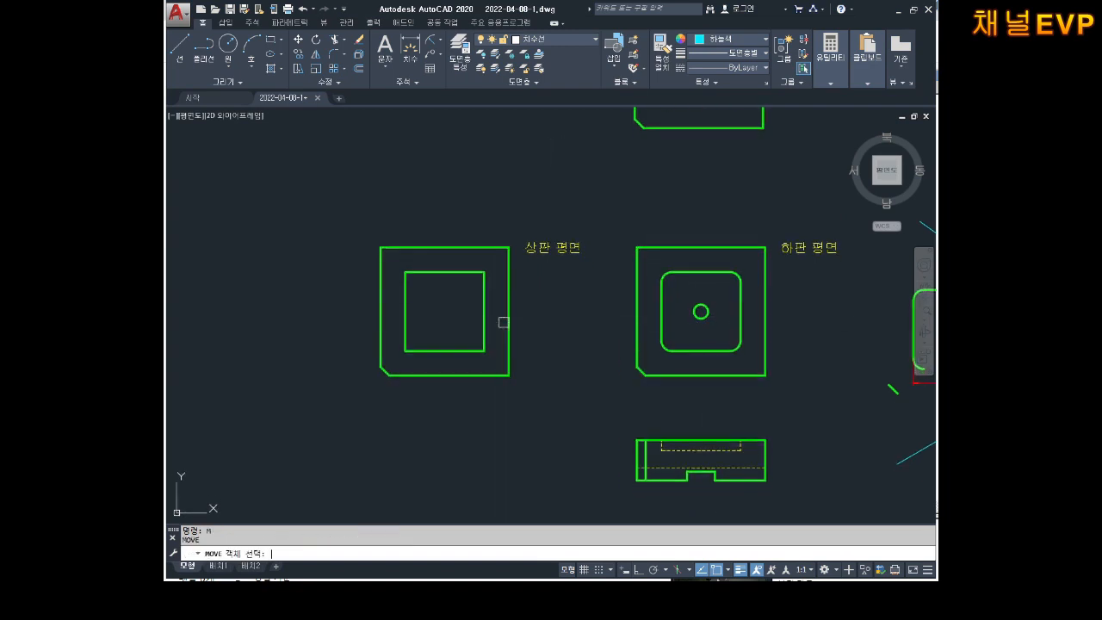
left_click(503, 263)
key("Return")
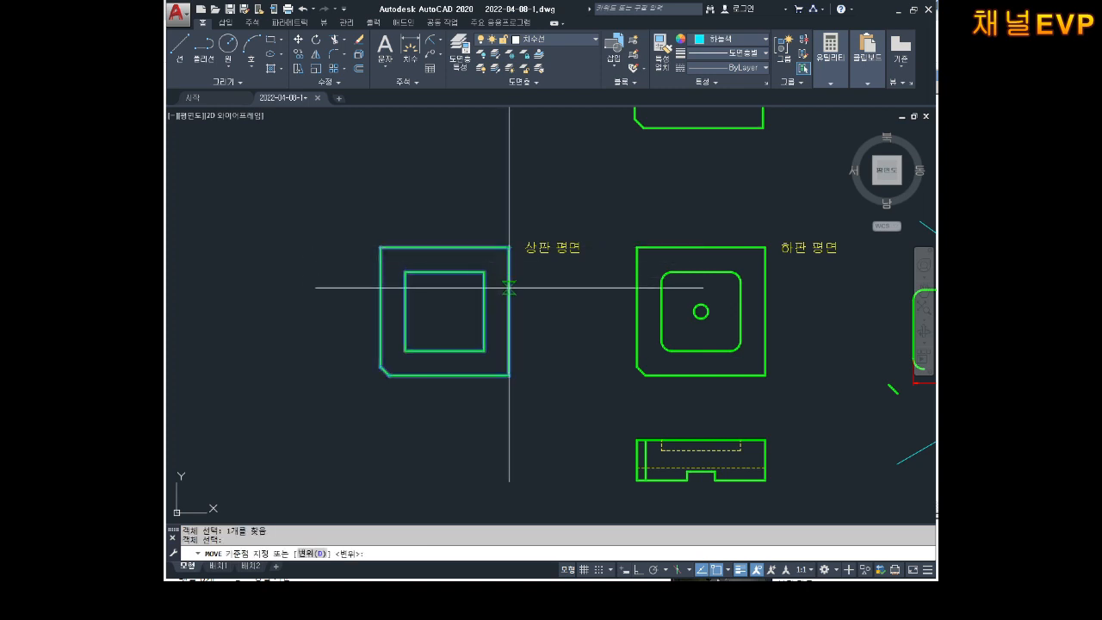
left_click(509, 247)
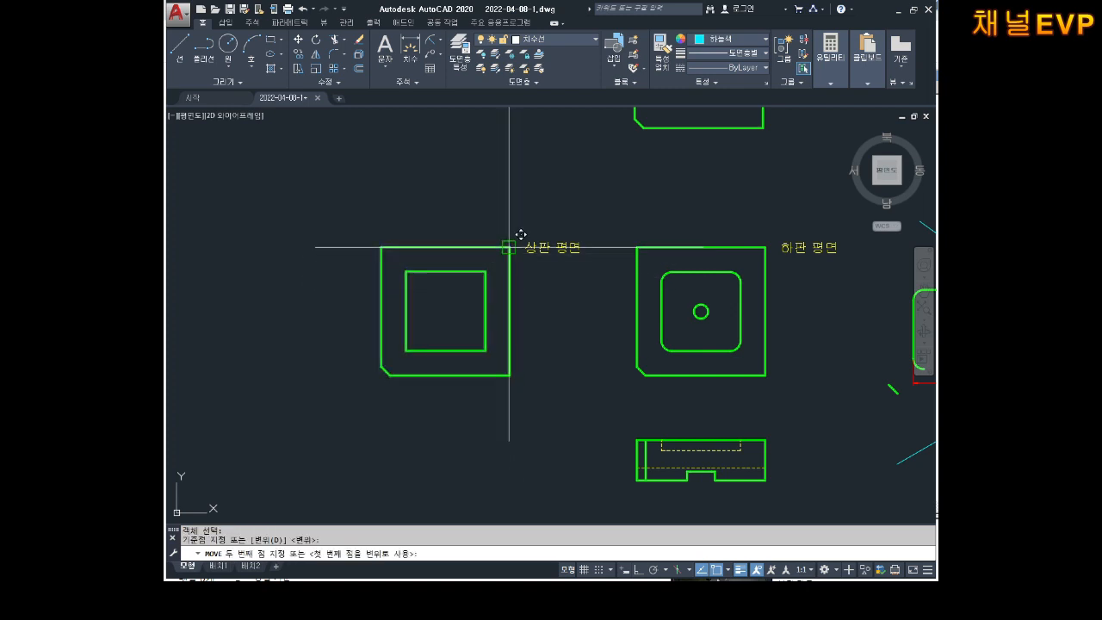
left_click(766, 247)
key("Escape")
key("Escape")
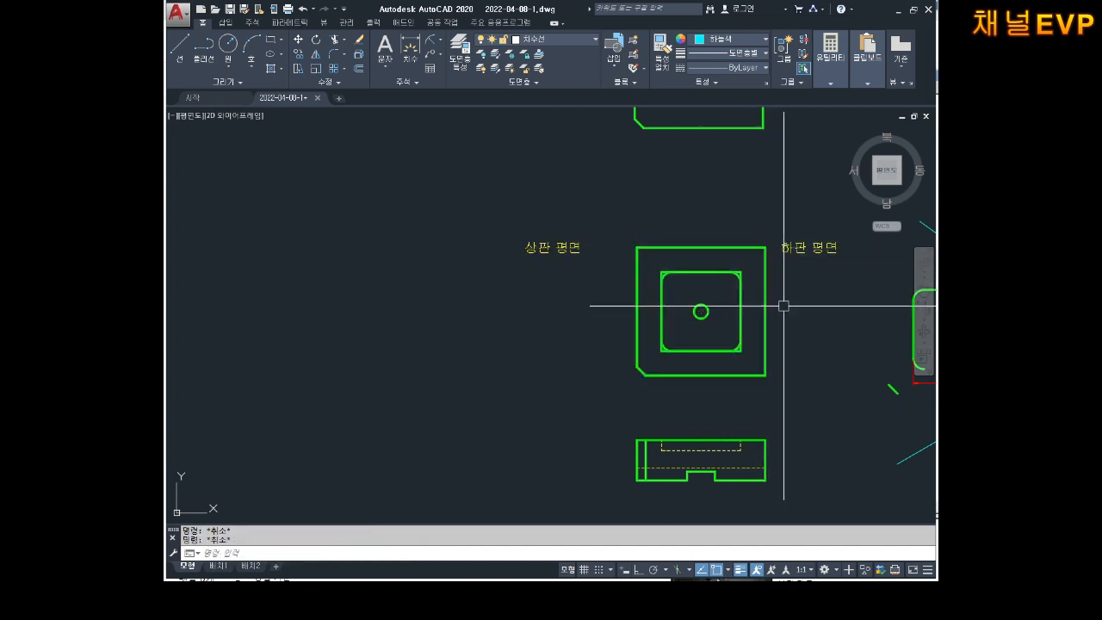
- Examine how the overlaid upper and lower plate outlines coincide, especially at the corners of the inner squares
scroll(782, 304, "up", 4)
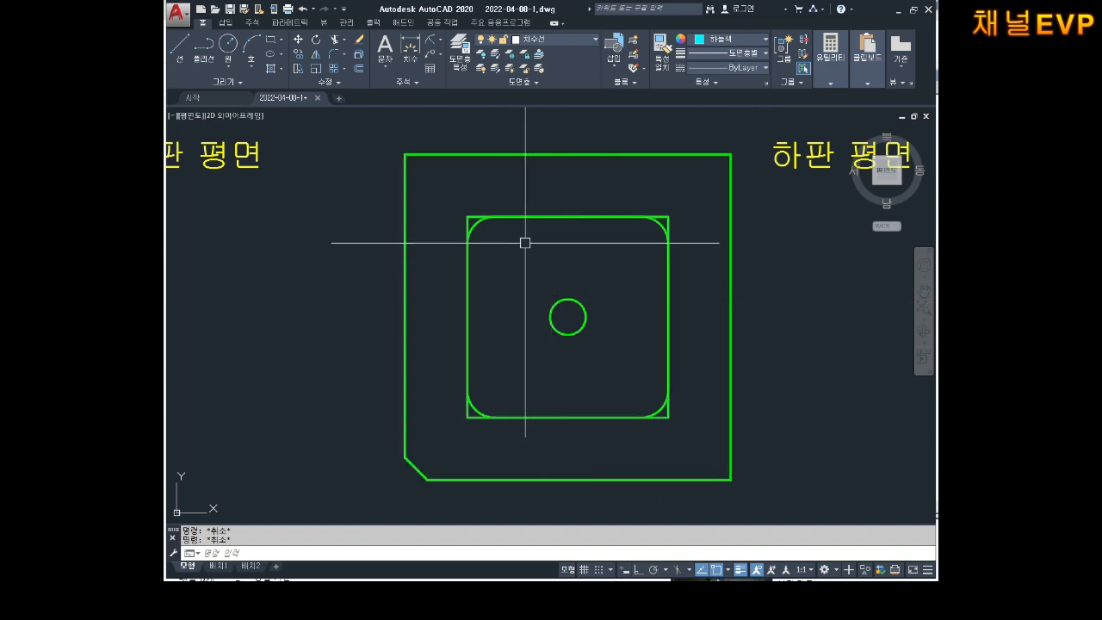
middle_click_drag(525, 241, 598, 244)
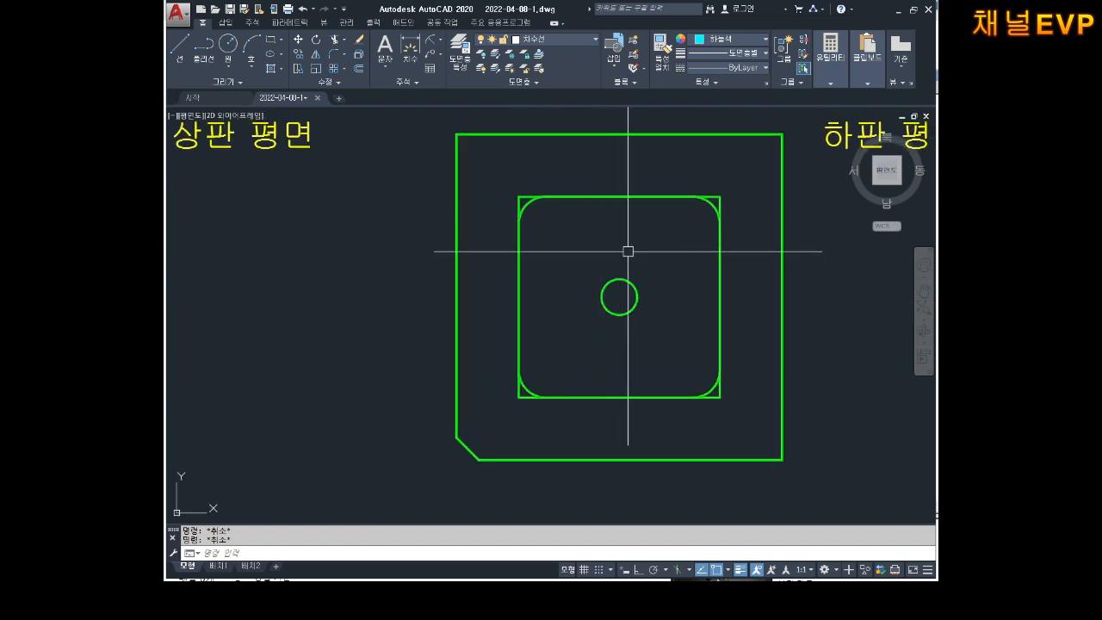
scroll(628, 259, "down", 2)
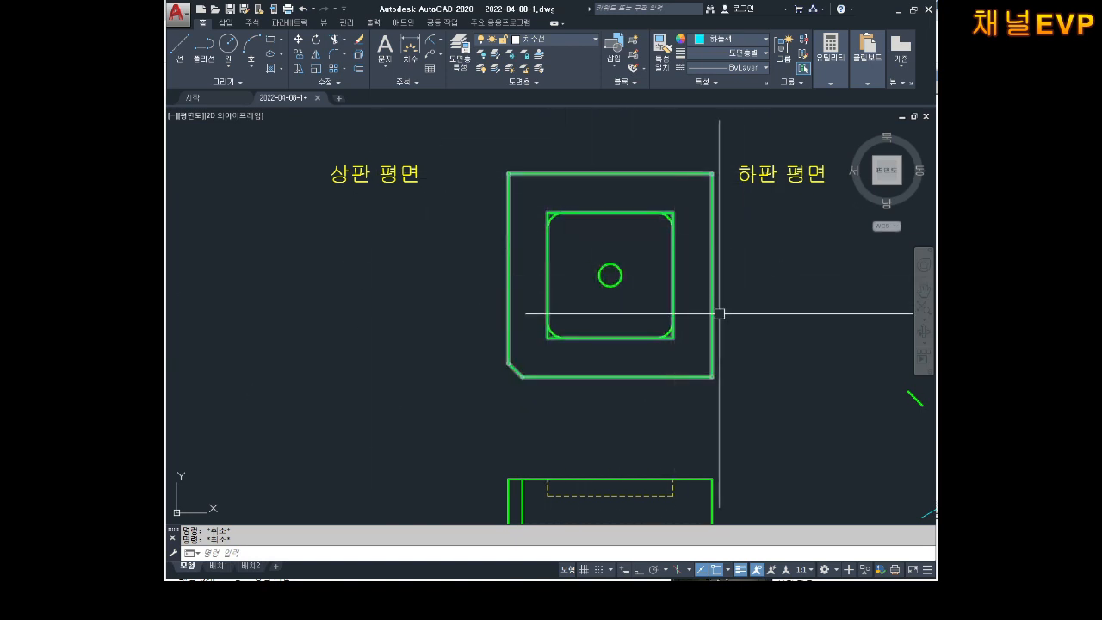
middle_click_drag(717, 315, 697, 318)
middle_click_drag(213, 220, 397, 196)
middle_click_drag(395, 243, 352, 314)
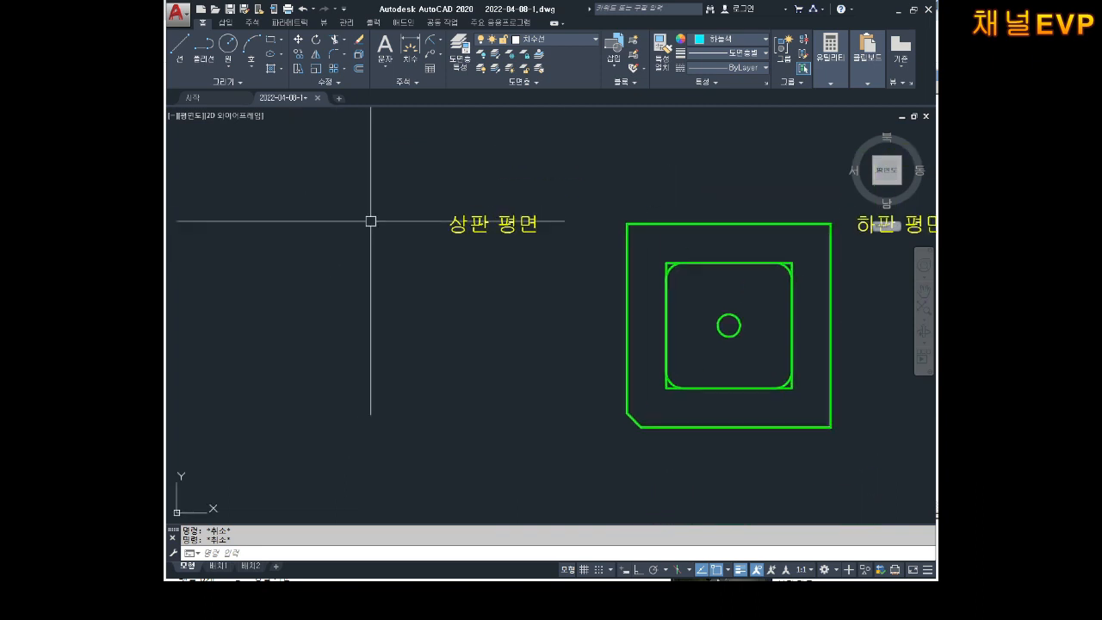
middle_click_drag(540, 223, 433, 216)
middle_click_drag(723, 216, 684, 203)
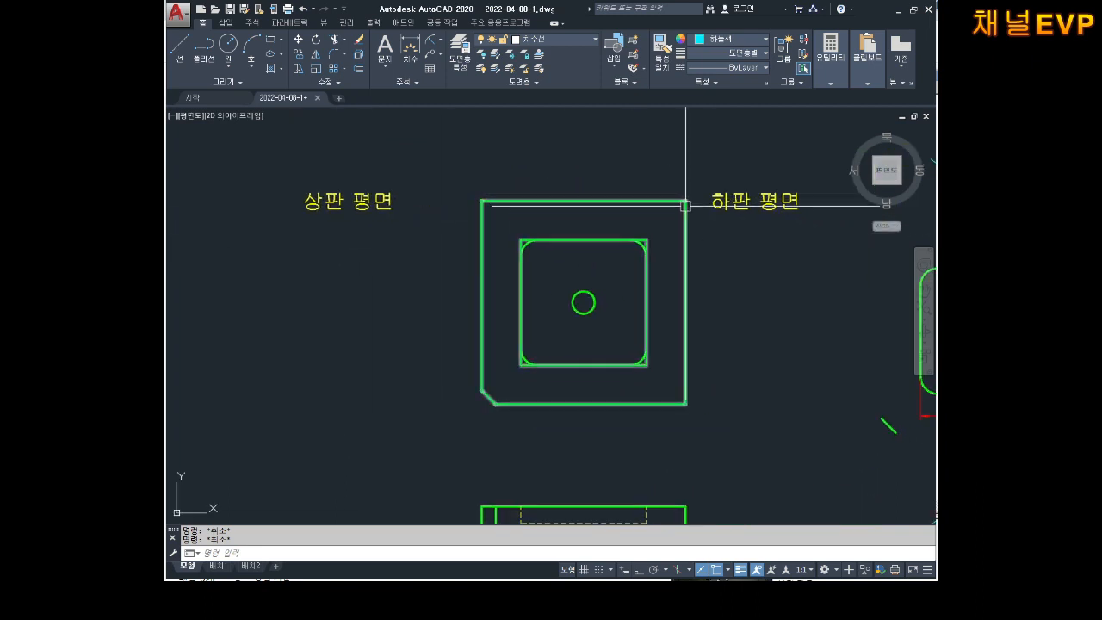
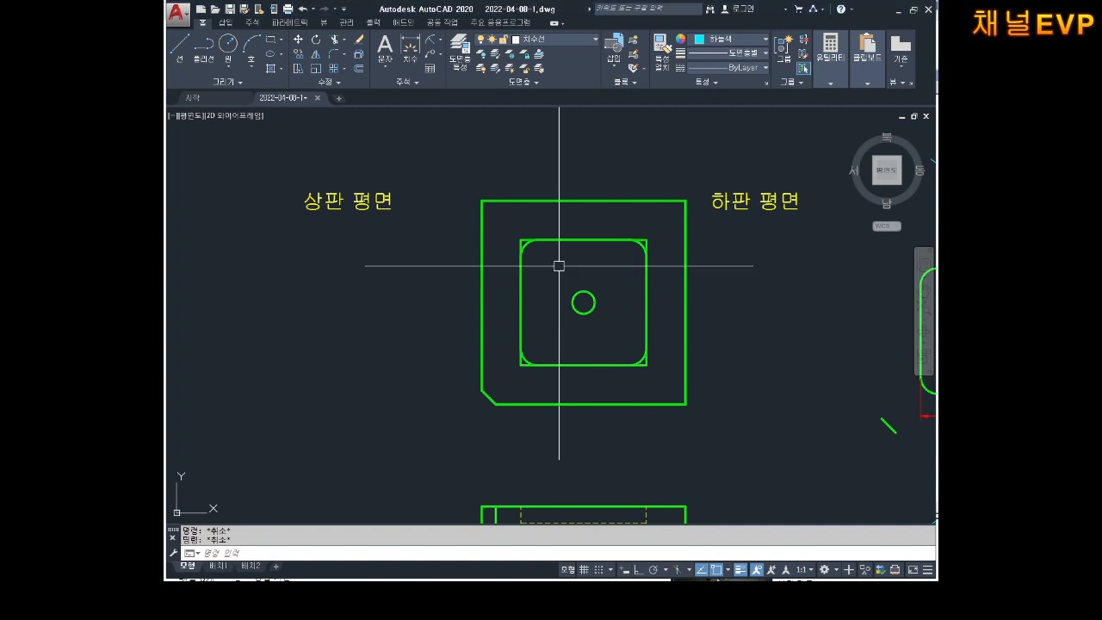
mouse_move(560, 265)
middle_mouse_down()
mouse_move(553, 285)
mouse_move(485, 280)
middle_mouse_up()
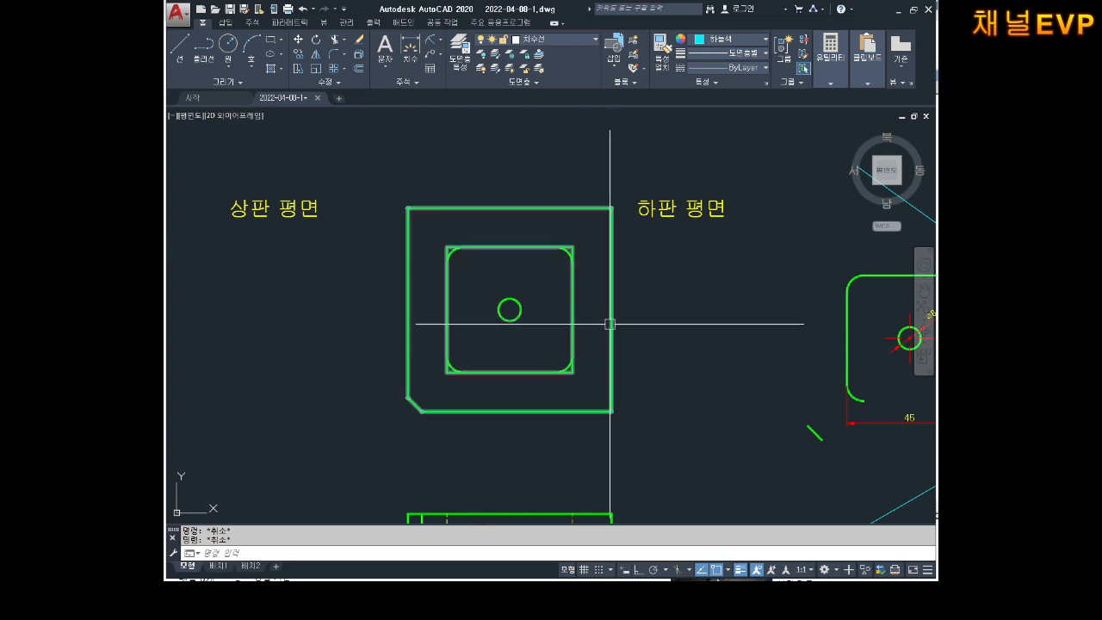
middle_click_drag(618, 322, 635, 321)
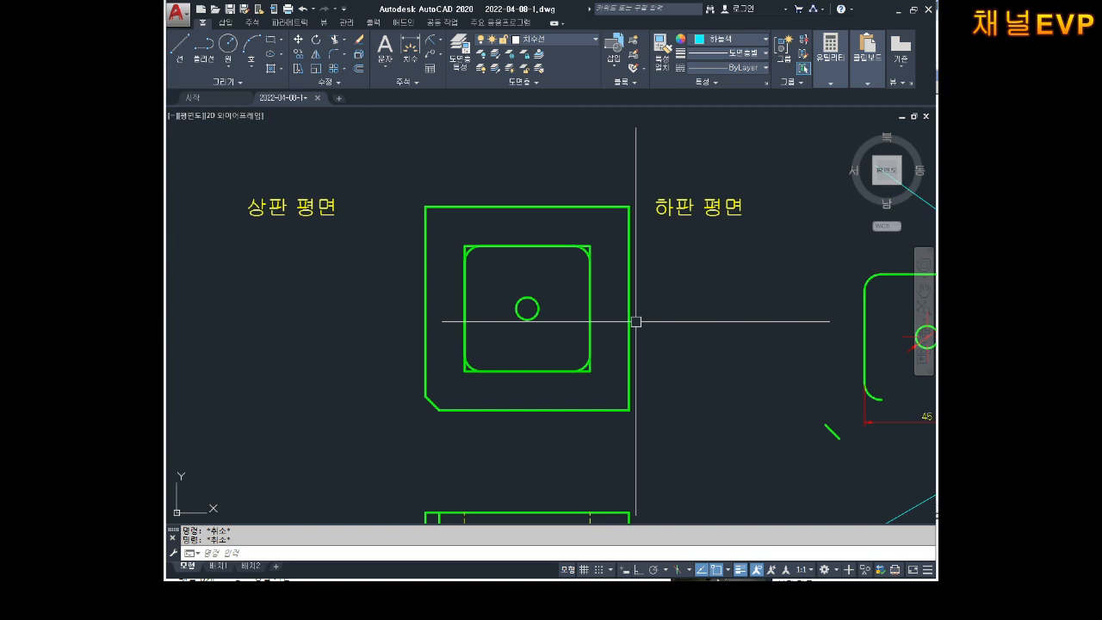
- Undo the upper plate block's move onto the lower plate
key("ctrl+z")
key("Return")
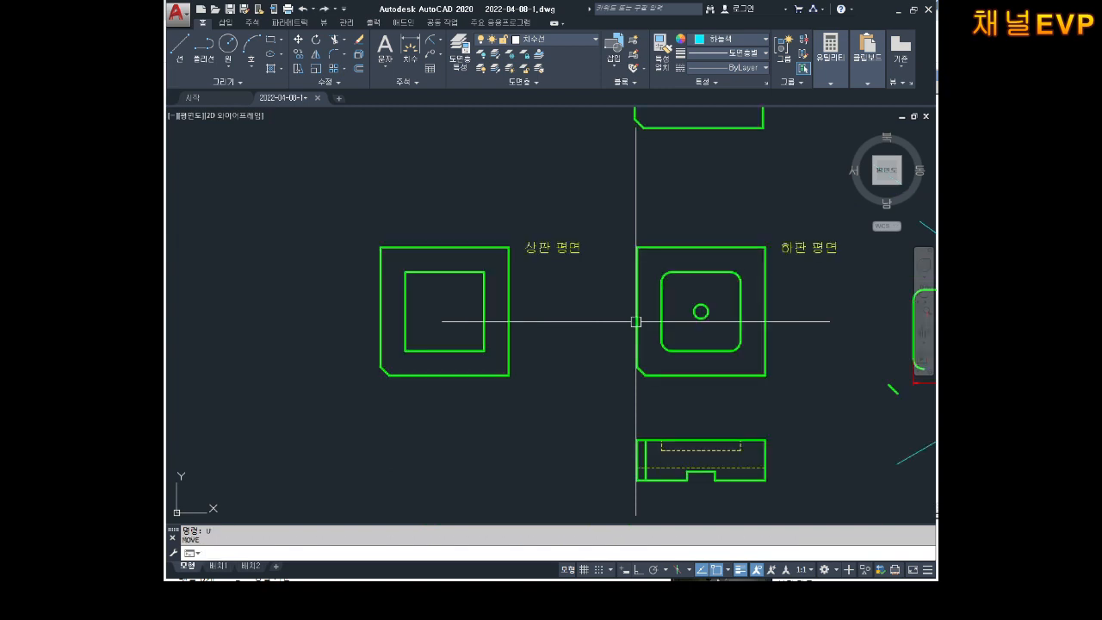
key("Escape")
key("Escape")
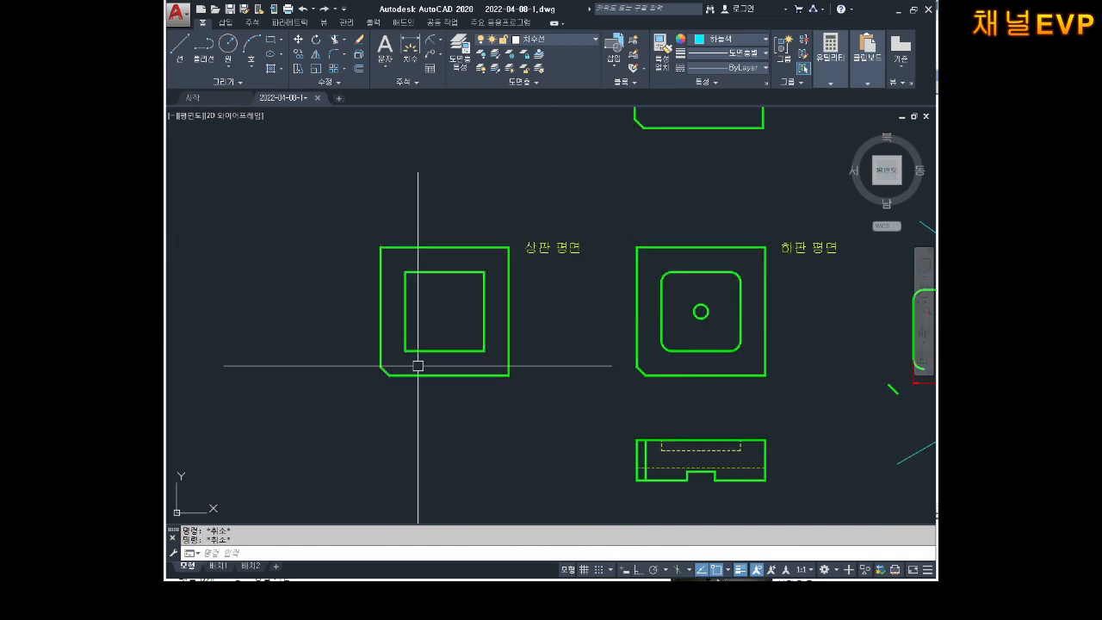
- Open the upper plate's 상판평면 block for editing in the Block Editor
scroll(422, 310, "up", 2)
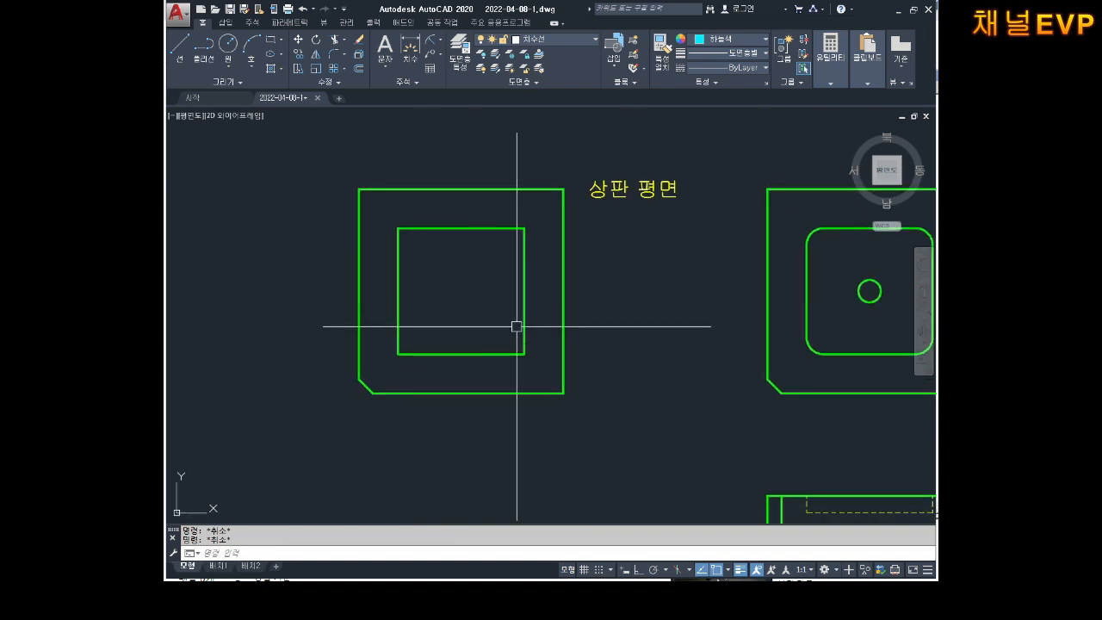
middle_click_drag(522, 266, 525, 280)
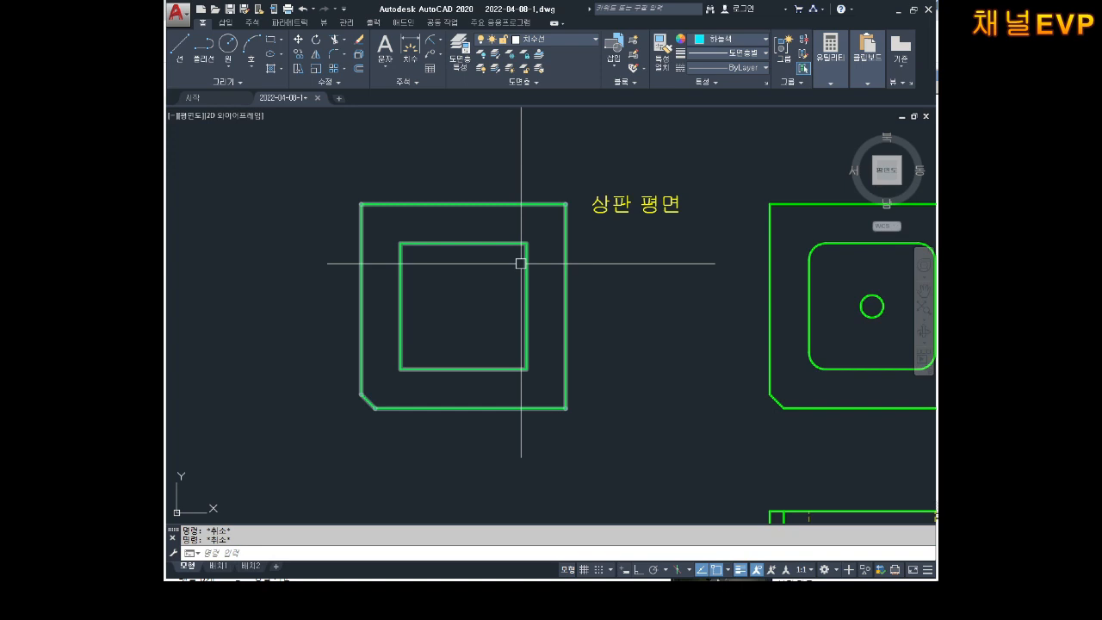
double_click(491, 204)
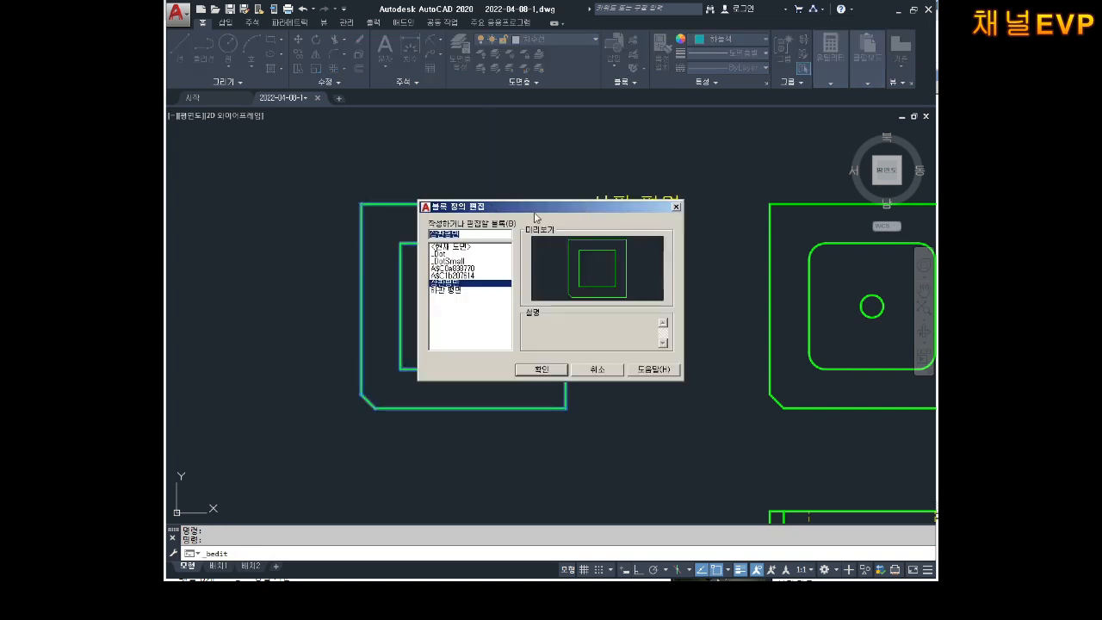
left_click_drag(537, 212, 510, 104)
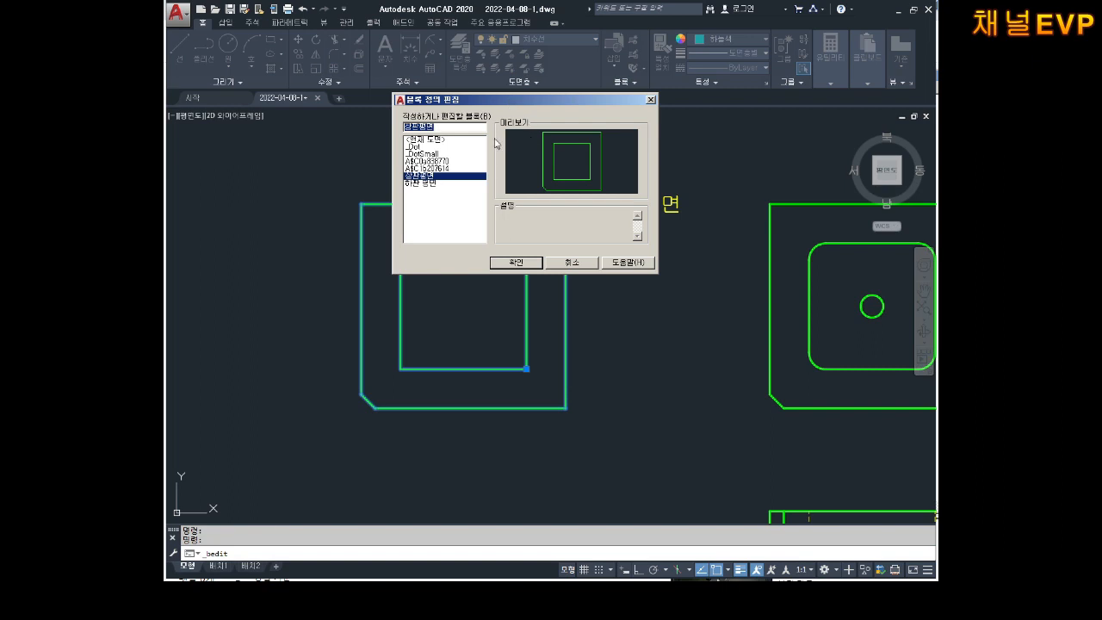
left_click(518, 263)
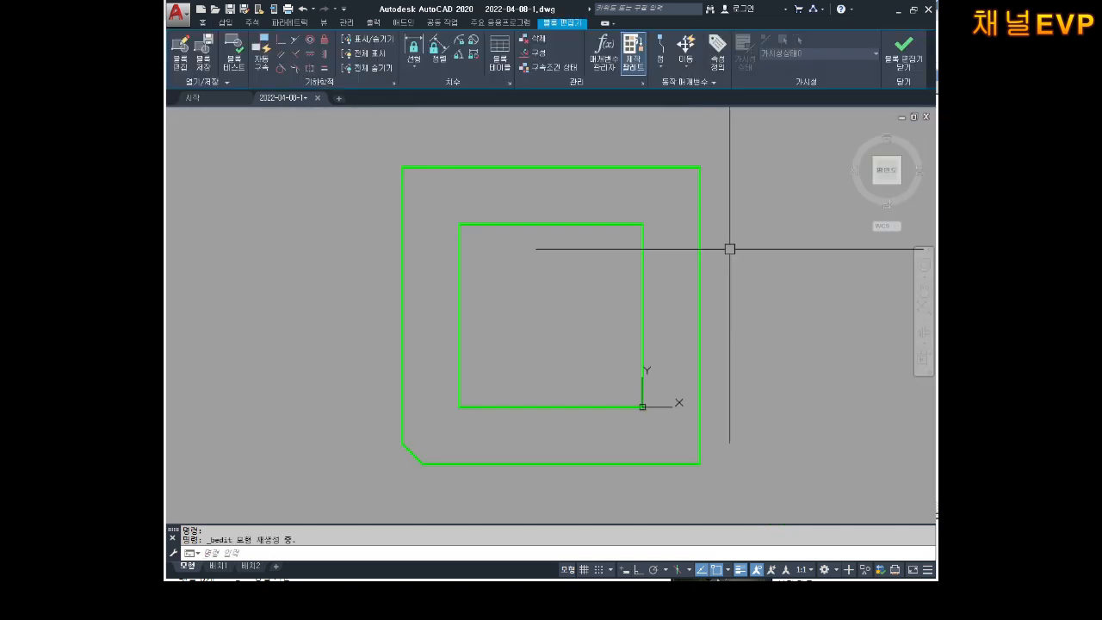
scroll(666, 310, "down", 2)
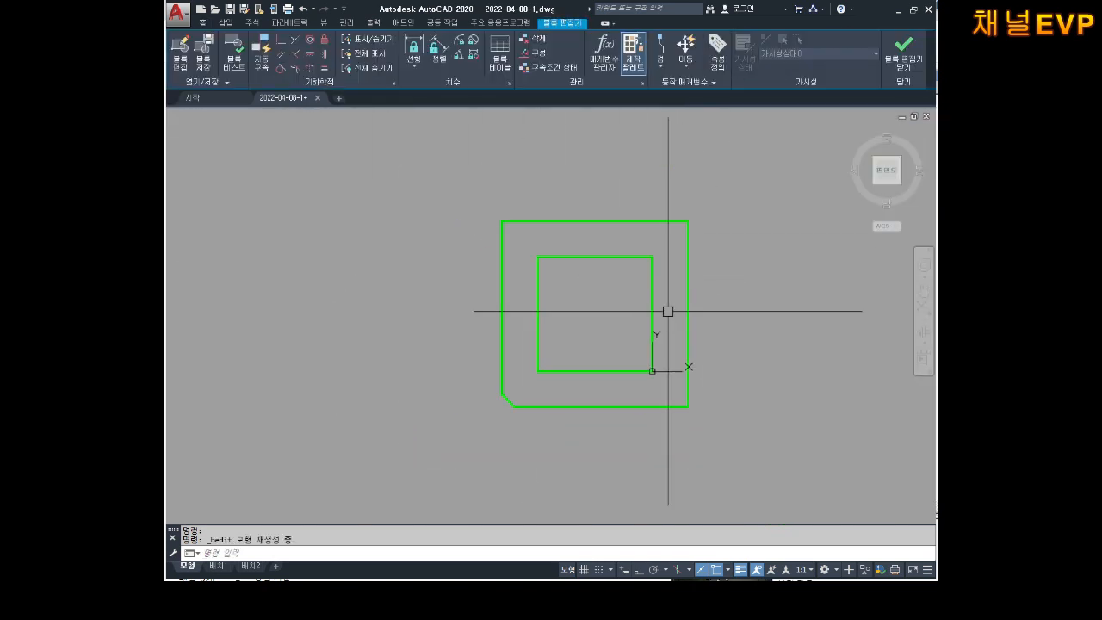
middle_click_drag(666, 310, 610, 270)
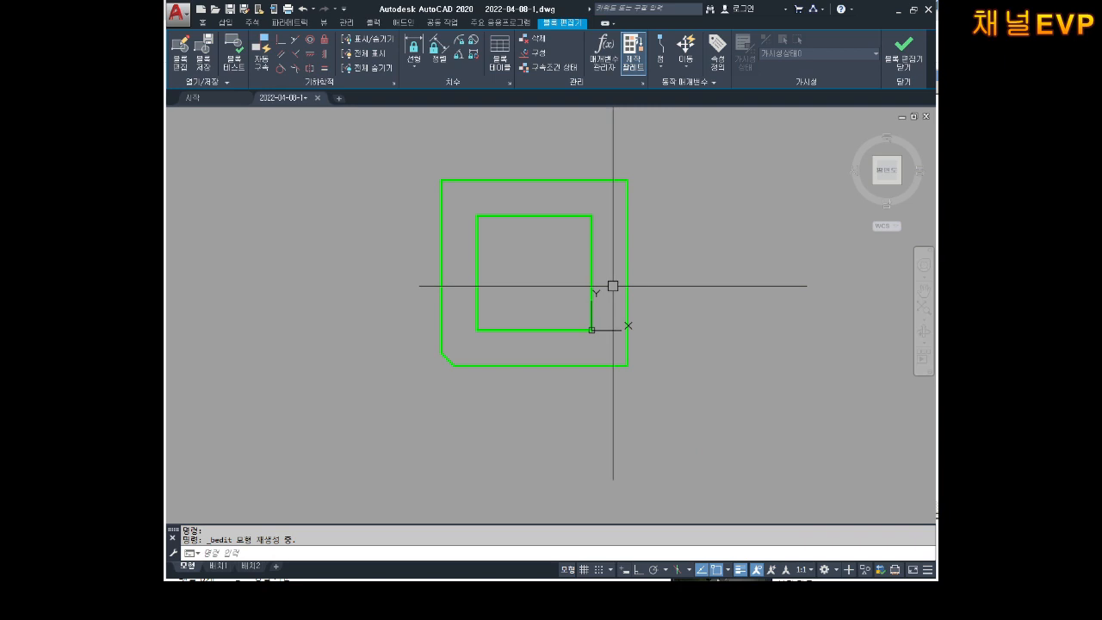
- Select the block's outer outline and inner square, try red as their colour, and set it to yellow
left_click(673, 142)
left_click(389, 384)
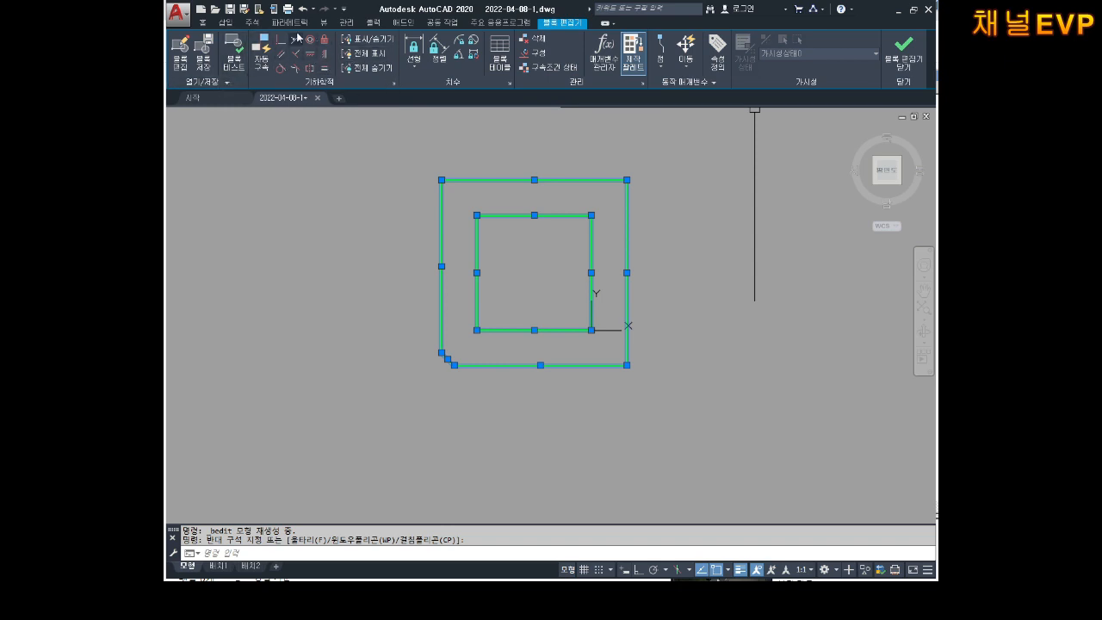
left_click(204, 23)
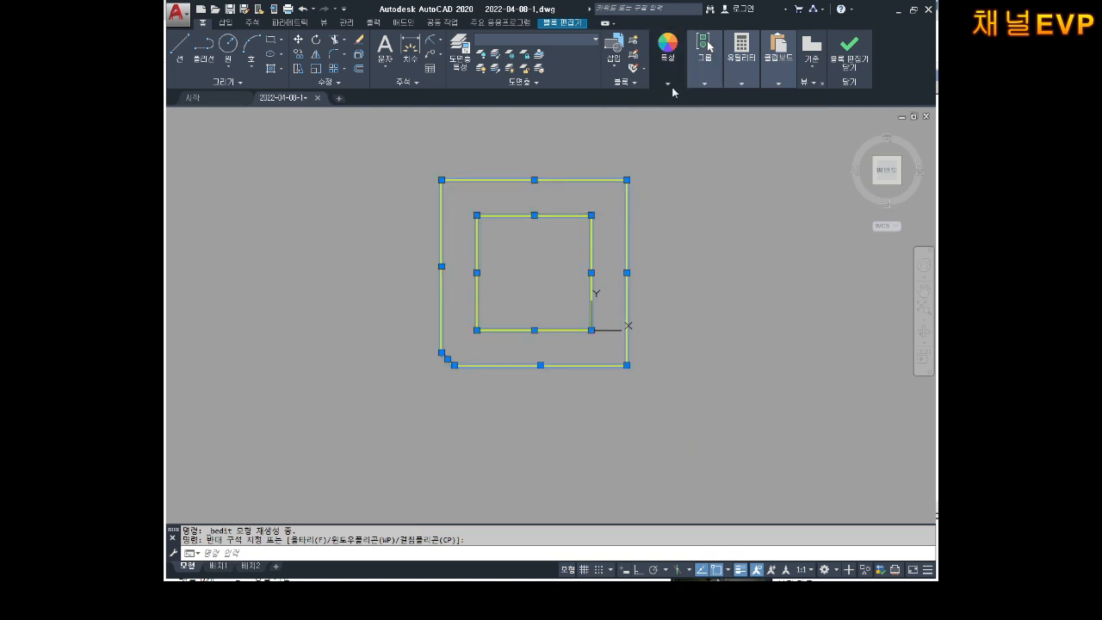
left_click(692, 217)
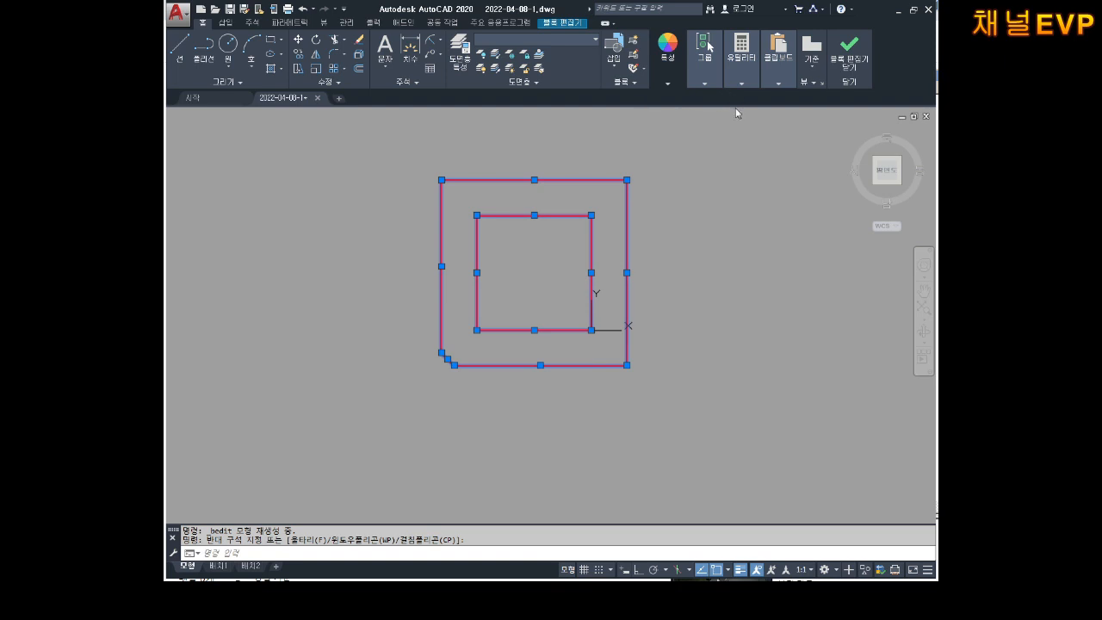
left_click(708, 214)
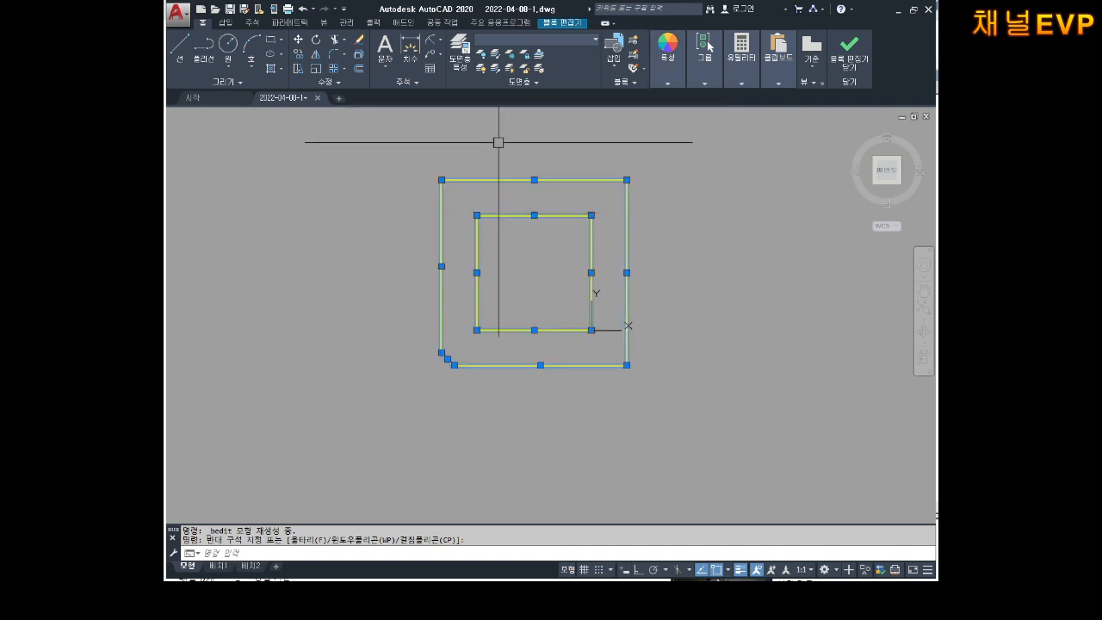
- Save the changes to the 상판평면 block and close the block editor
left_click(845, 61)
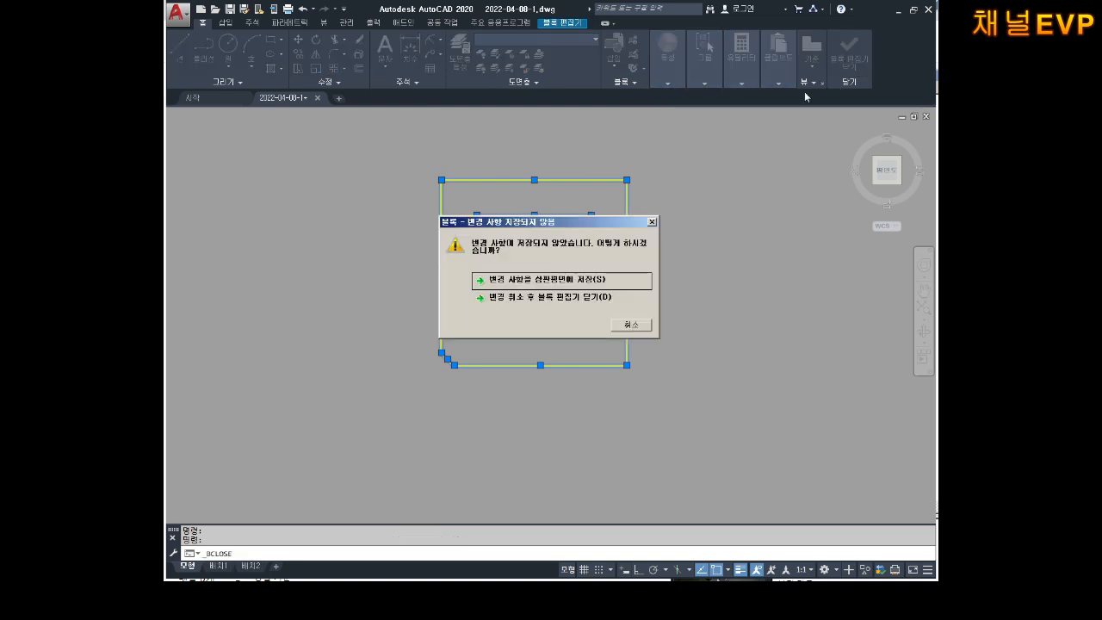
left_click(573, 279)
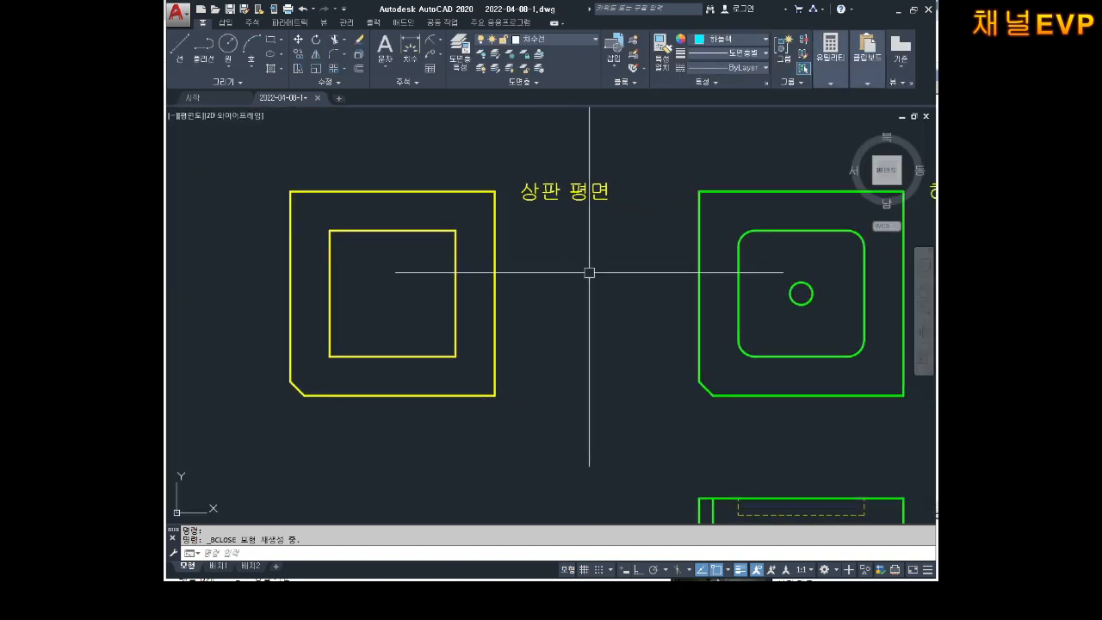
- Move the yellow upper plate block by its upper-right corner onto the matching corner of the green lower plate plan
scroll(517, 269, "down", 1)
scroll(505, 270, "up", 1)
scroll(495, 273, "down", 1)
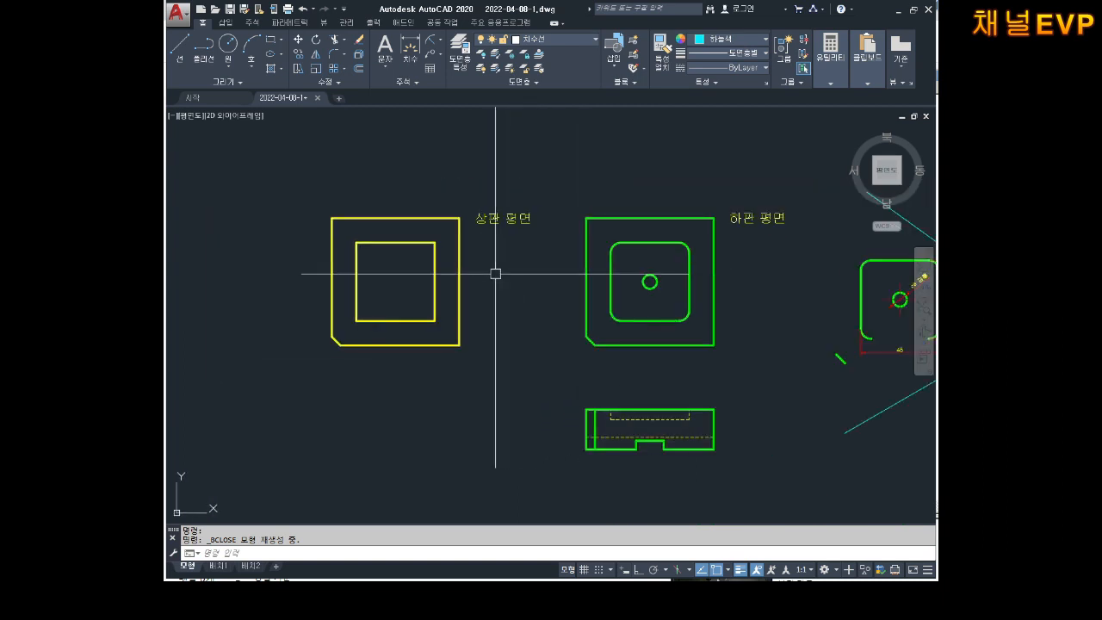
middle_click_drag(495, 273, 519, 272)
scroll(522, 273, "up", 2)
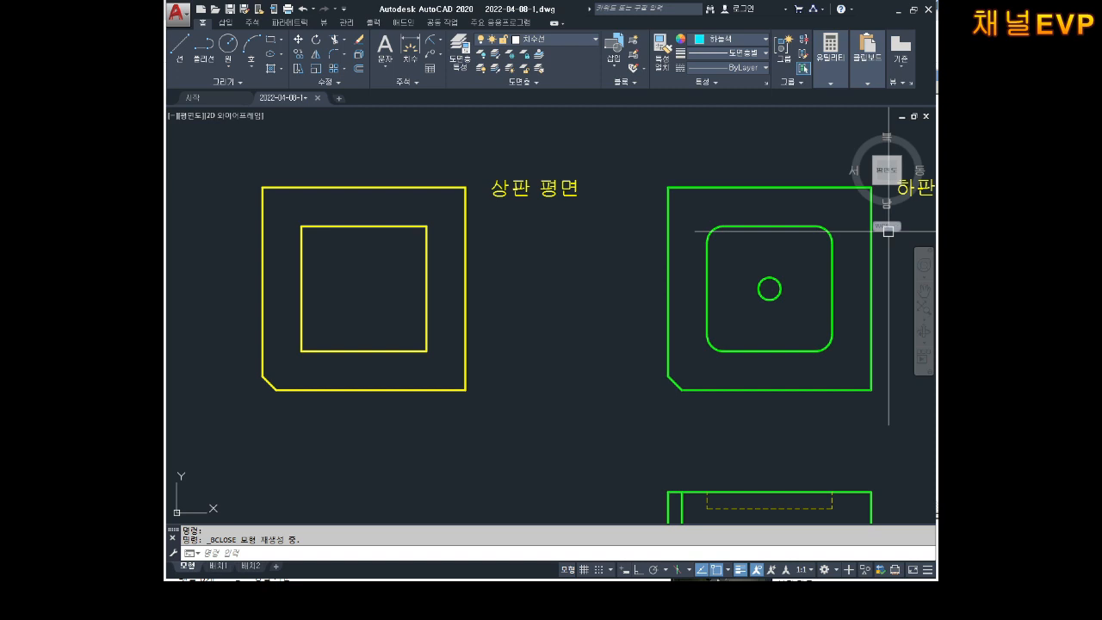
mouse_move(471, 296)
middle_mouse_down()
mouse_move(490, 290)
mouse_move(494, 304)
middle_mouse_up()
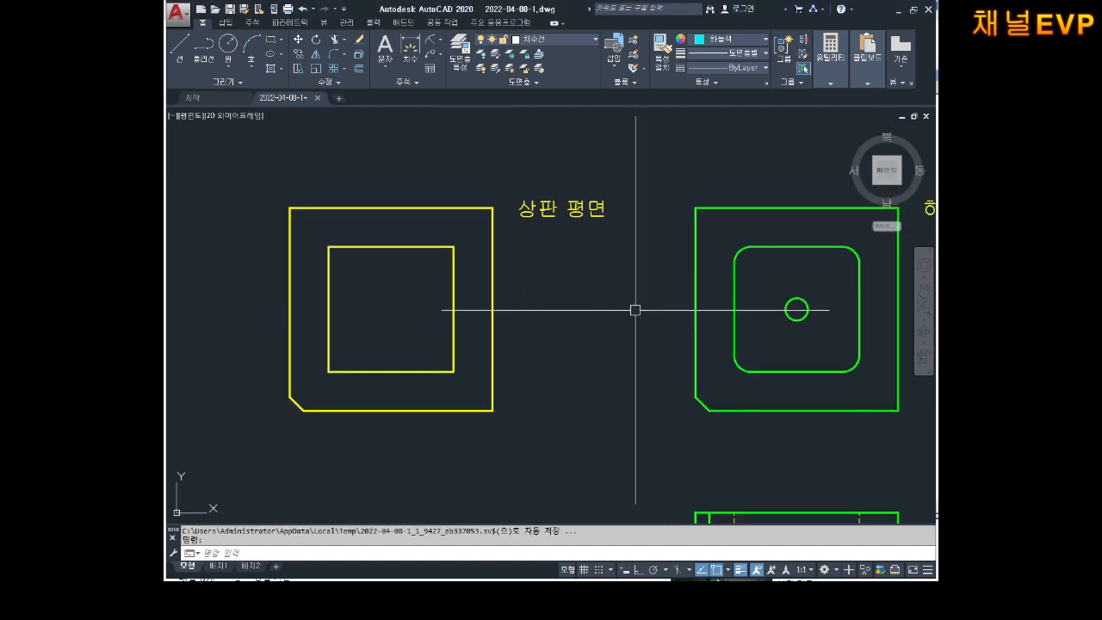
middle_click_drag(772, 278, 576, 263)
middle_click_drag(468, 277, 534, 290)
key("Escape")
key("Escape")
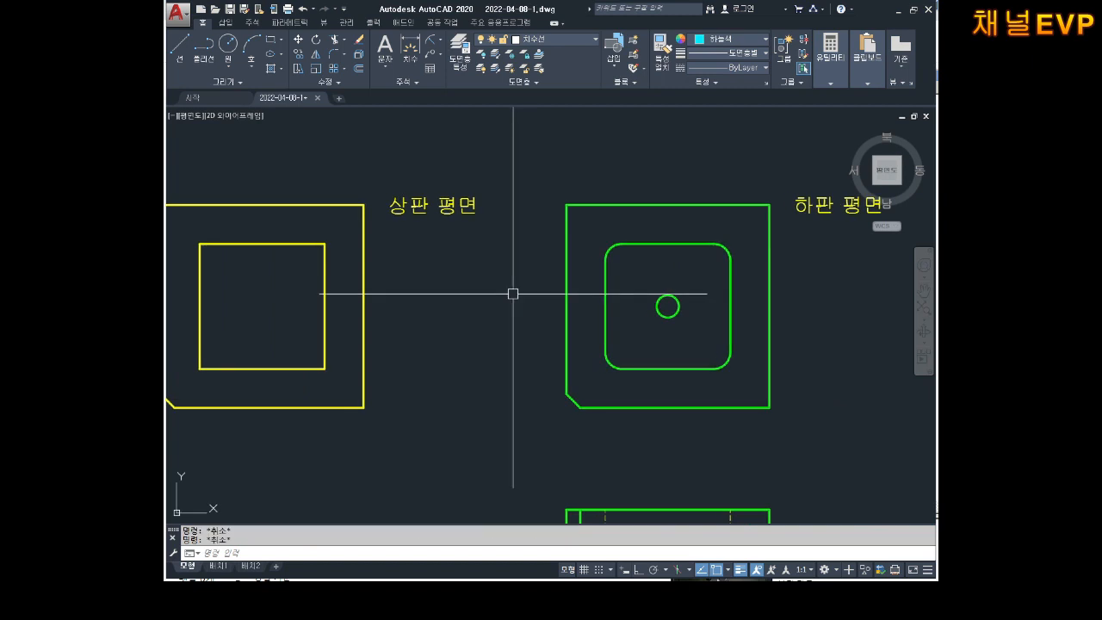
type("m")
key("Return")
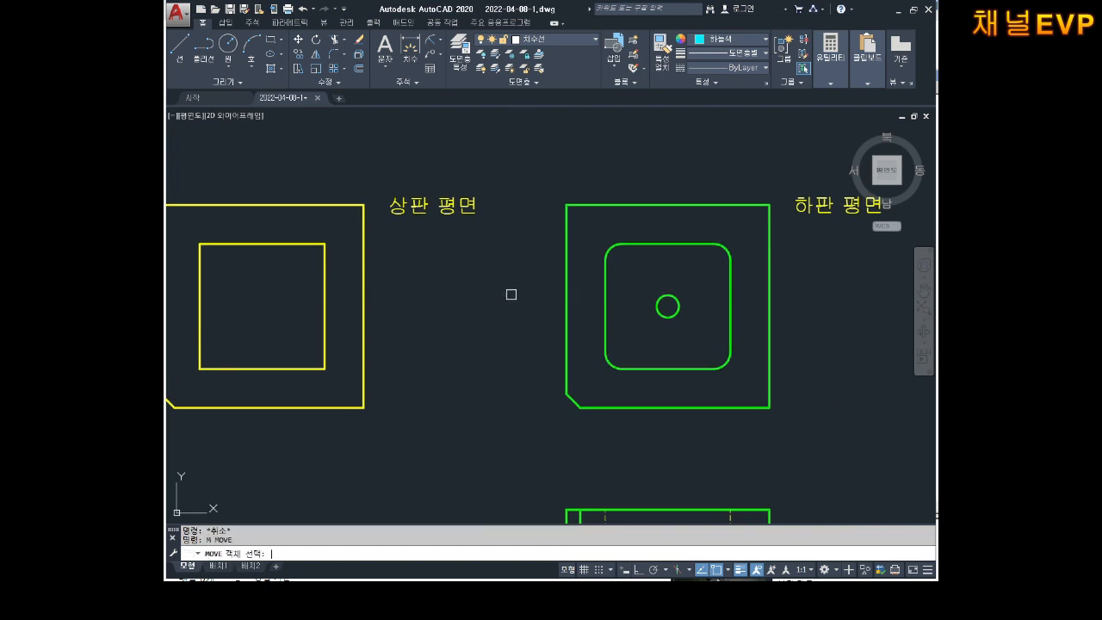
left_click(365, 234)
middle_click_drag(370, 237, 428, 256)
key("Return")
left_click(421, 224)
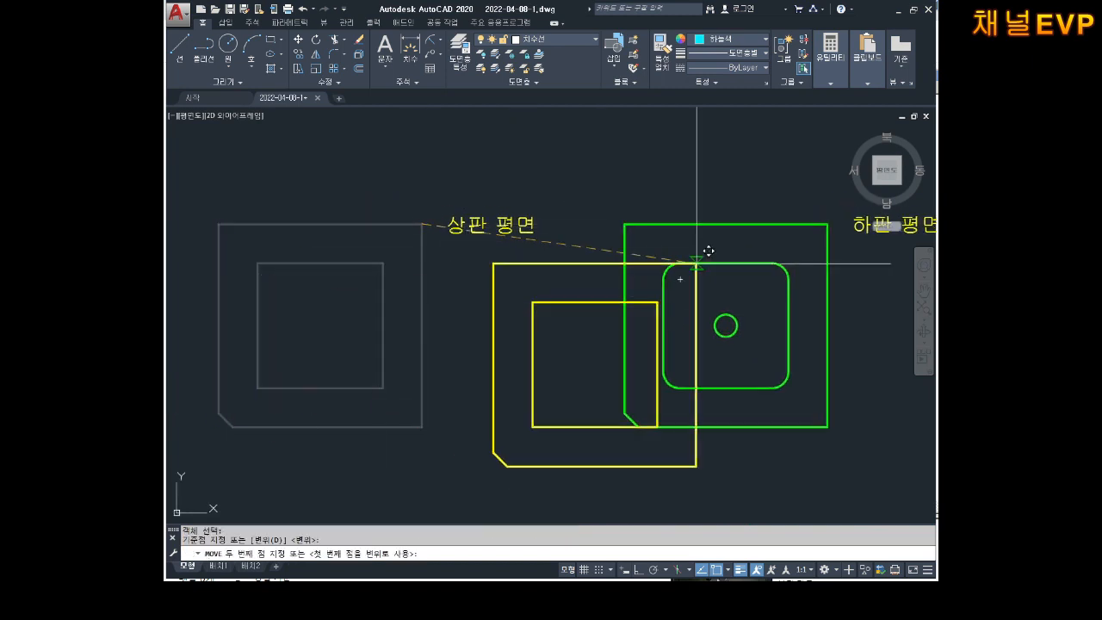
middle_click_drag(813, 226, 620, 253)
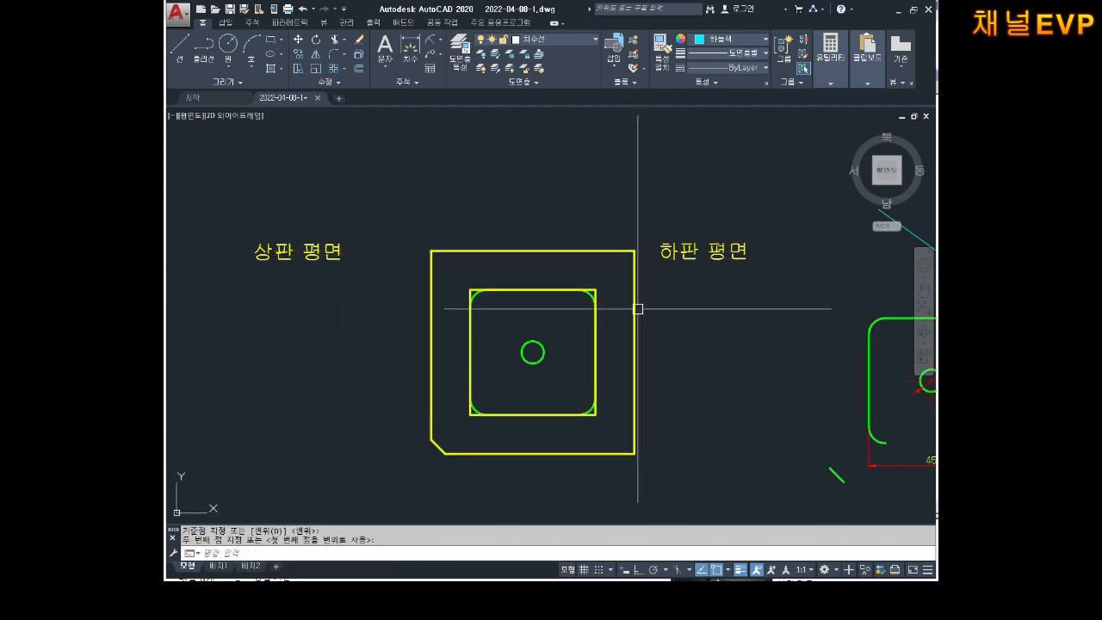
key("Escape")
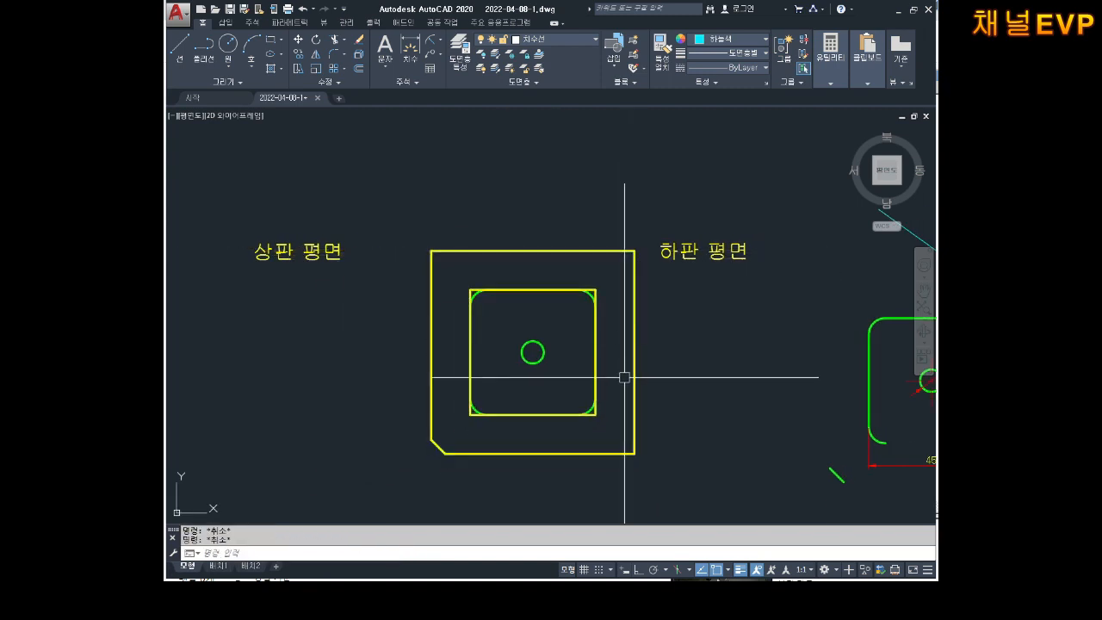
- Fill the two upper corner gaps between the yellow inner square and the green rounded pocket with a solid magenta hatch
scroll(580, 371, "up", 2)
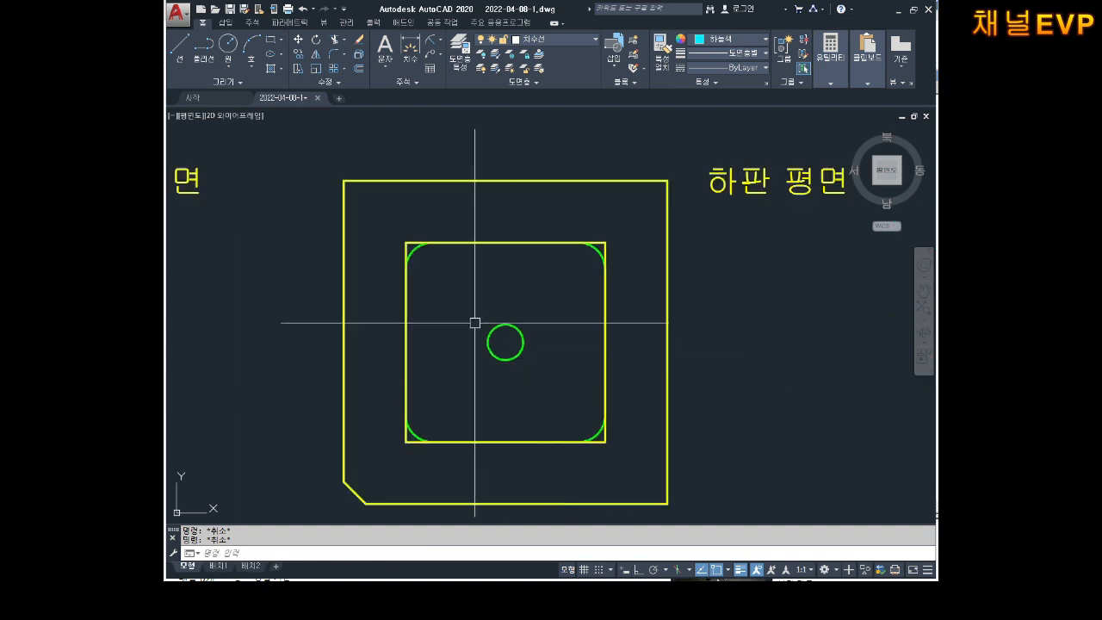
middle_click_drag(463, 297, 462, 268)
type("h")
key("Return")
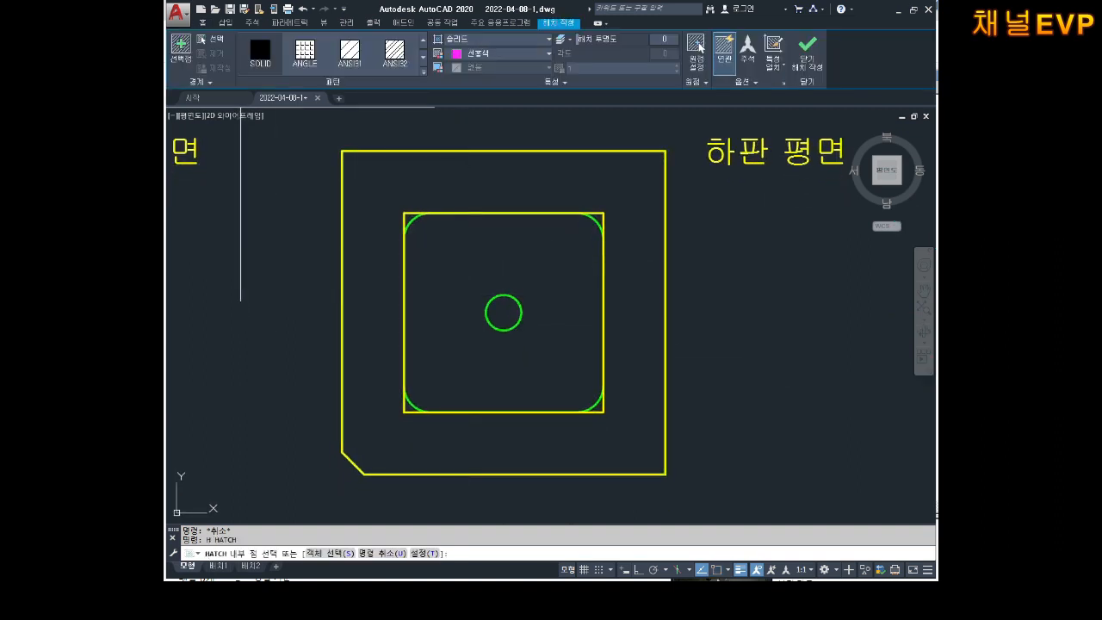
left_click(178, 60)
scroll(435, 218, "up", 2)
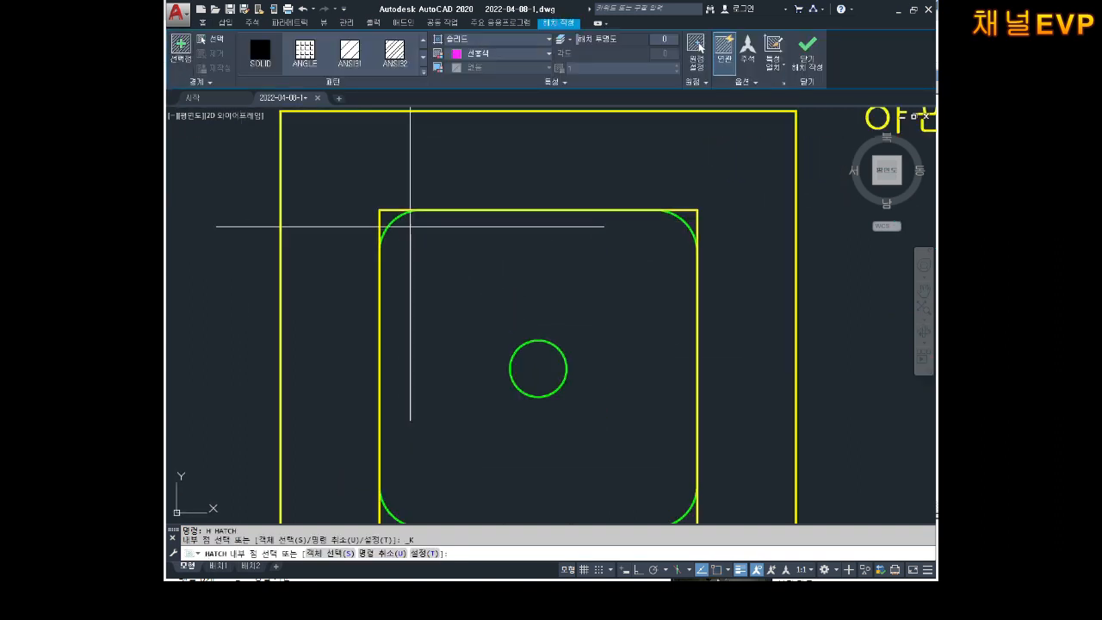
left_click(377, 212)
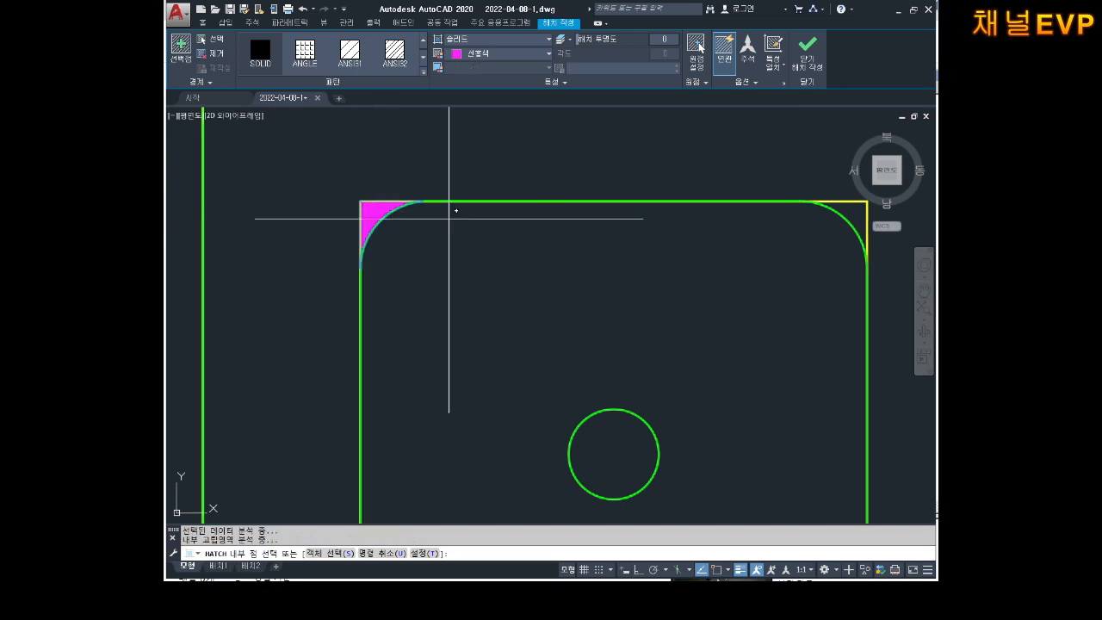
middle_click_drag(819, 240, 595, 222)
left_click(629, 194)
scroll(599, 216, "down", 6)
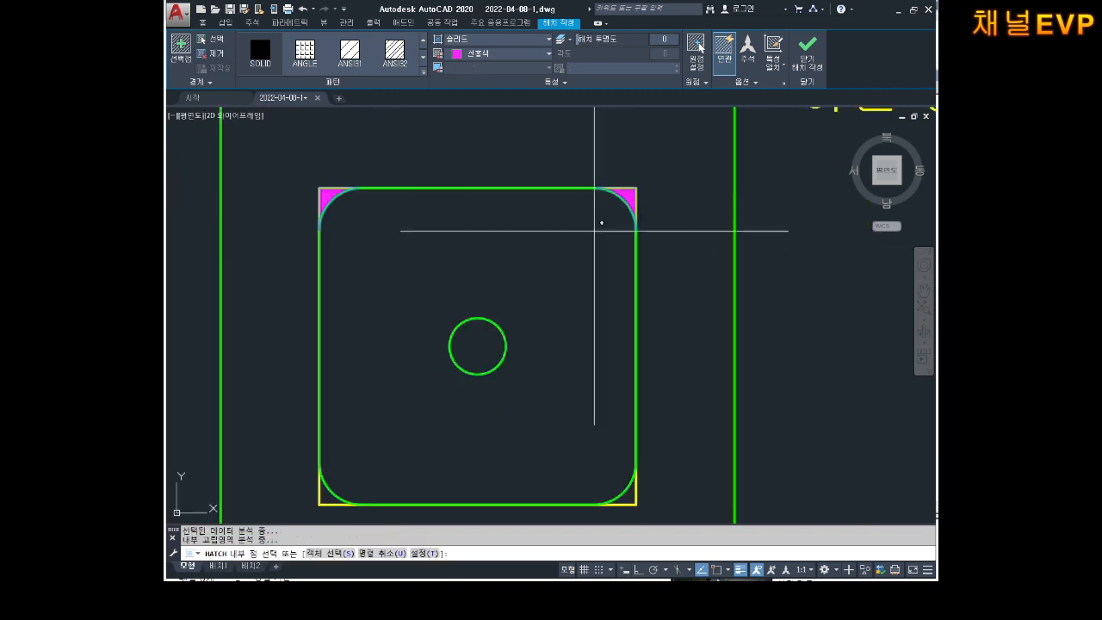
- Try to add the lower-left corner gap to the same hatch, and end the command
scroll(534, 258, "up", 6)
left_click(440, 462)
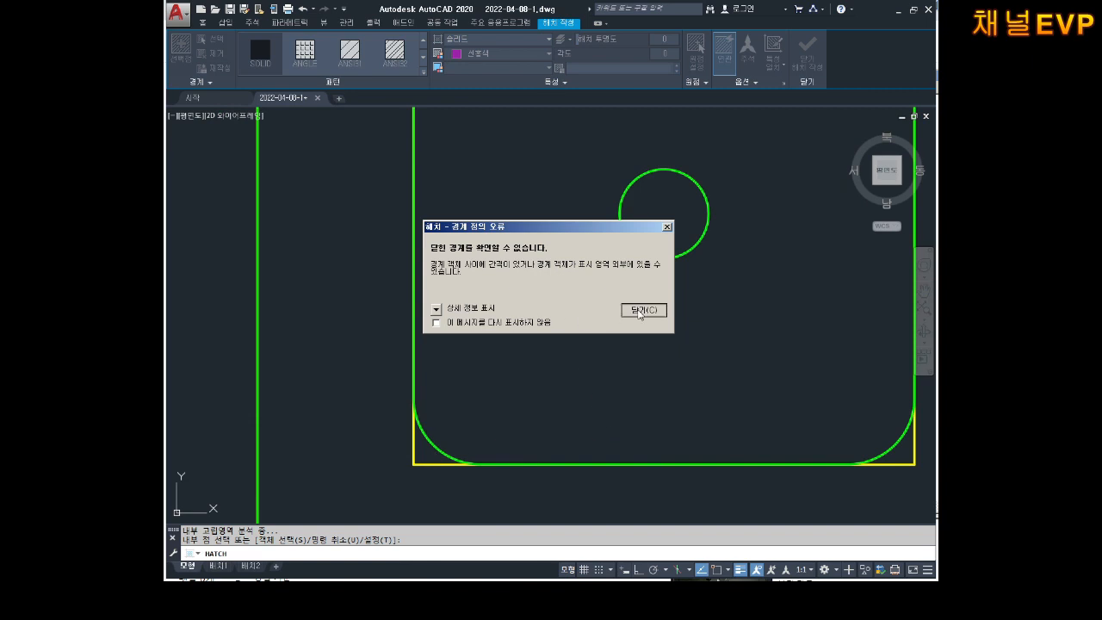
left_click(642, 310)
scroll(628, 310, "down", 2)
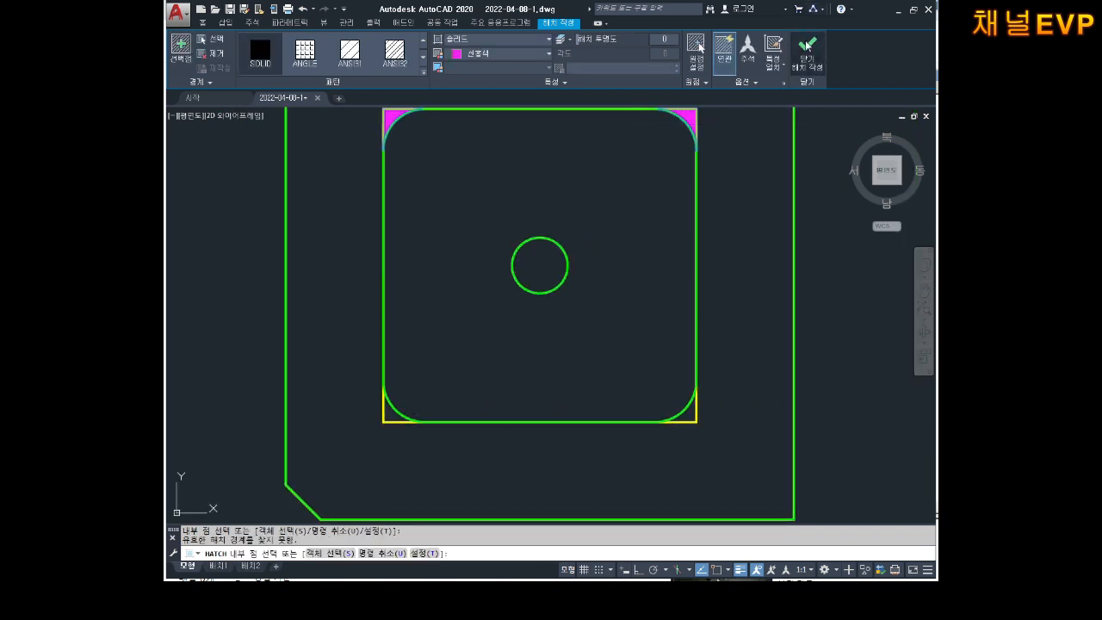
key("Escape")
key("Escape")
- Fill the lower-left corner gap between the inner square and the rounded pocket with a new solid magenta hatch
type("H")
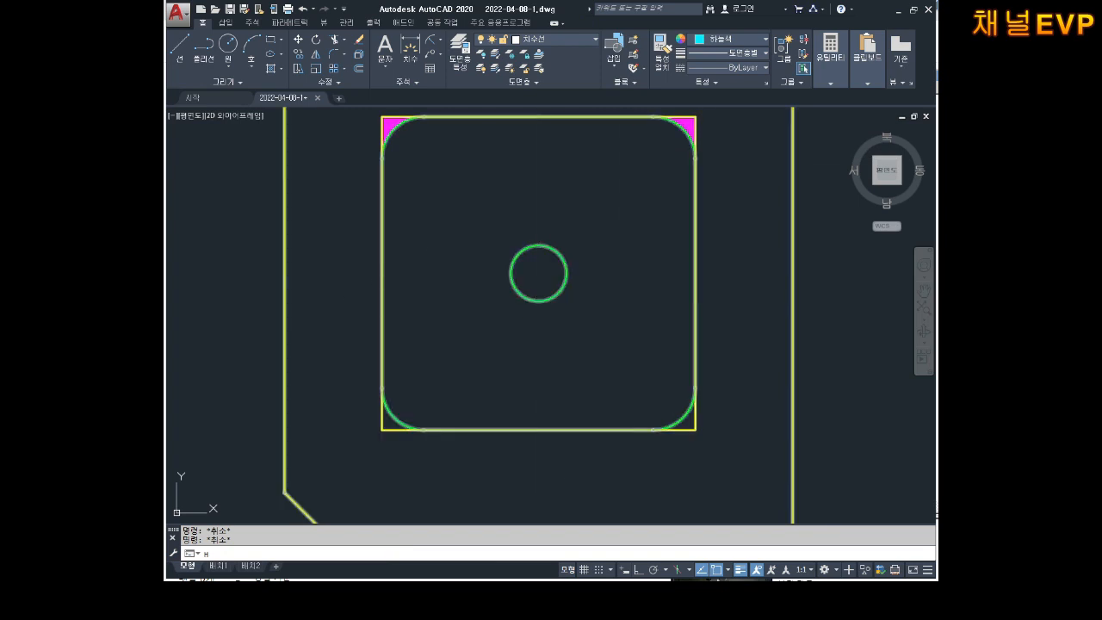
key("Return")
scroll(370, 418, "up", 5)
left_click(417, 435)
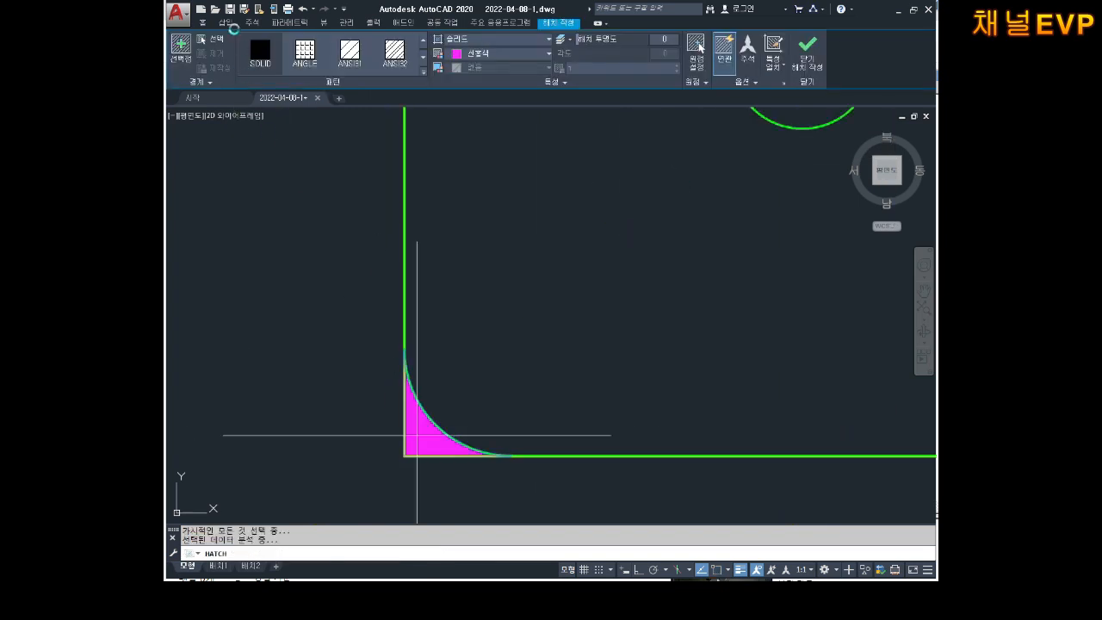
- Try to include the lower-right corner gap in the current hatch, and close the hatch command
scroll(525, 281, "down", 2)
scroll(625, 307, "up", 4)
left_click(669, 339)
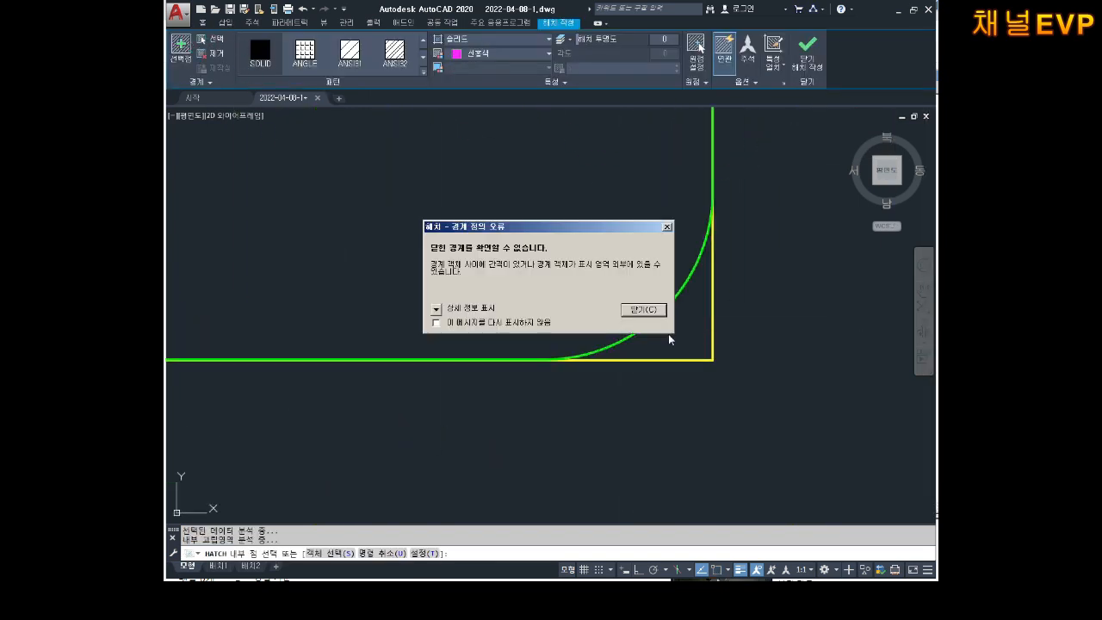
left_click(666, 312)
left_click(181, 47)
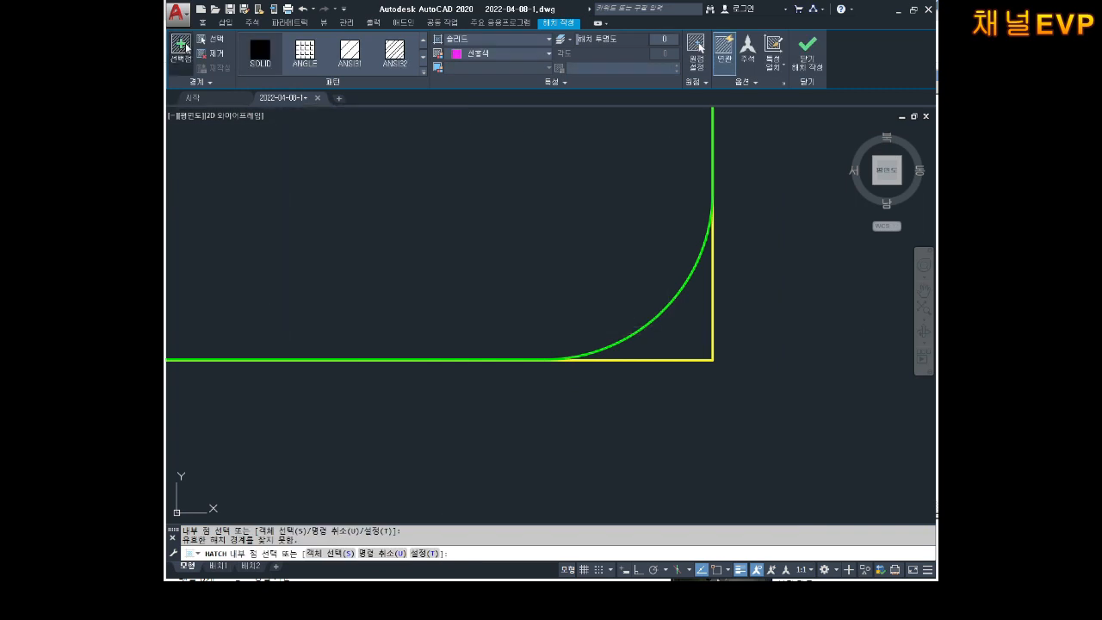
left_click(697, 353)
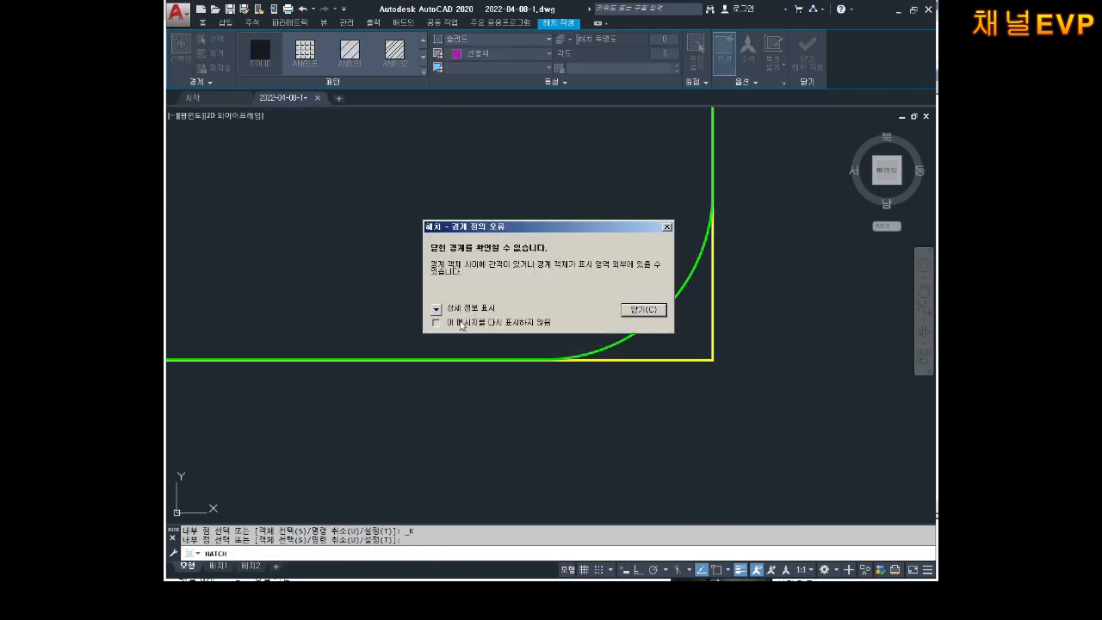
left_click(664, 310)
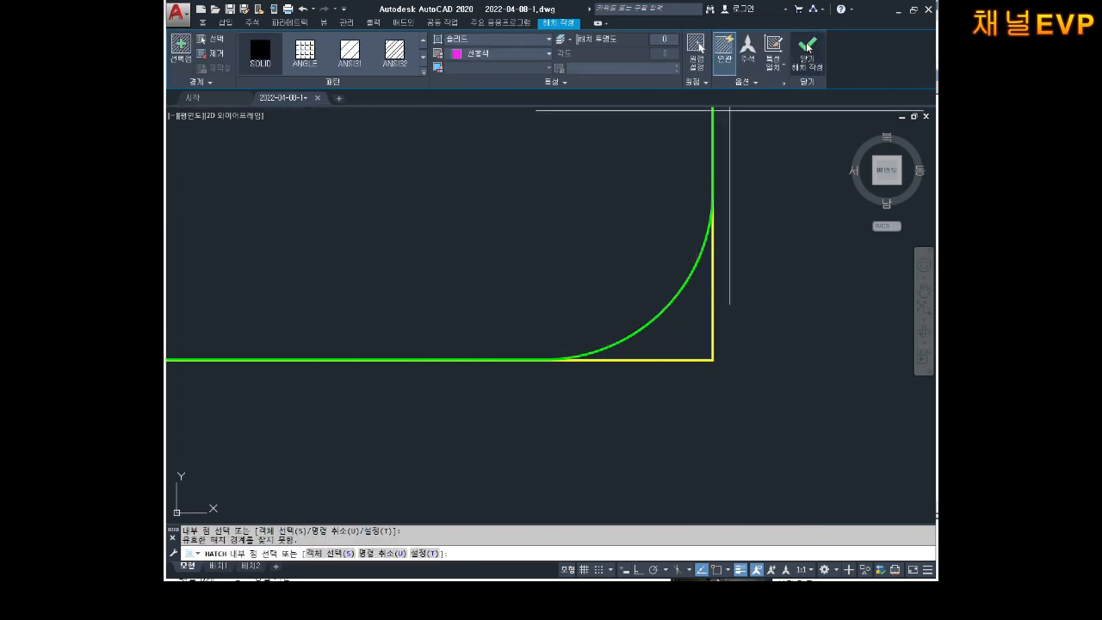
left_click(808, 47)
scroll(628, 242, "down", 6)
key("Escape")
middle_click_drag(627, 238, 531, 291)
key("Escape")
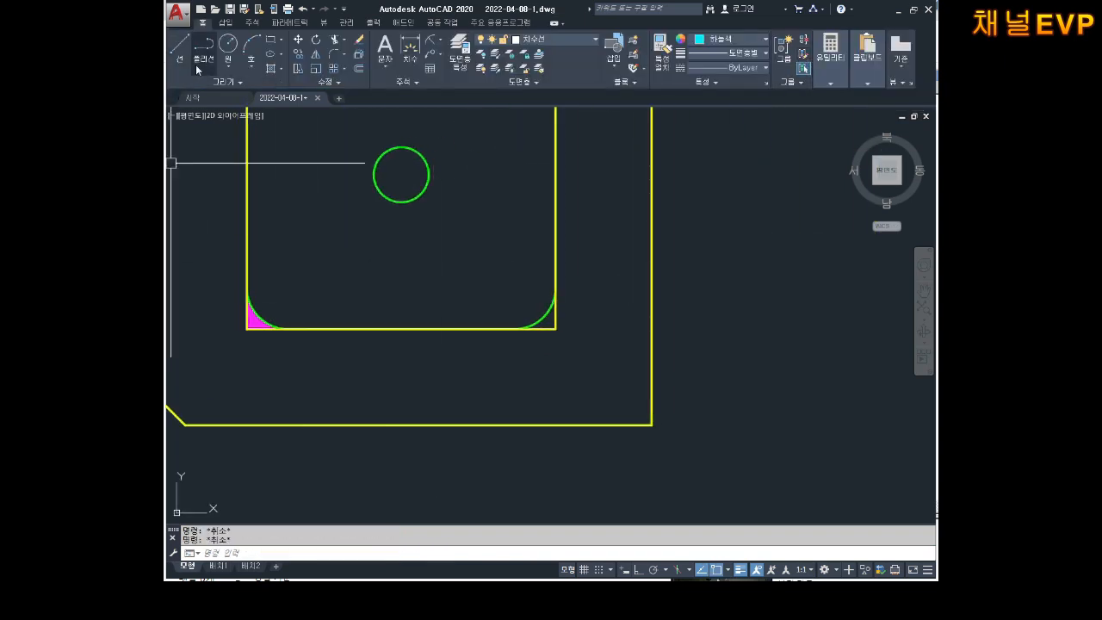
- Fill the lower-right corner gap between the inner square and the rounded pocket with a separate solid magenta hatch
type("h")
key("Return")
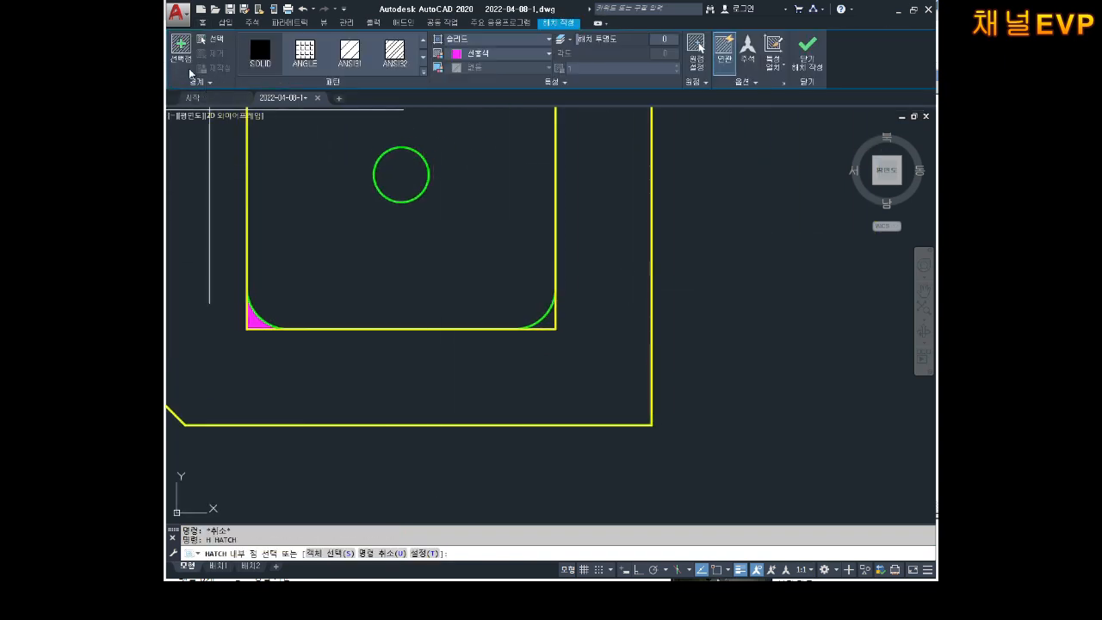
scroll(526, 314, "up", 2)
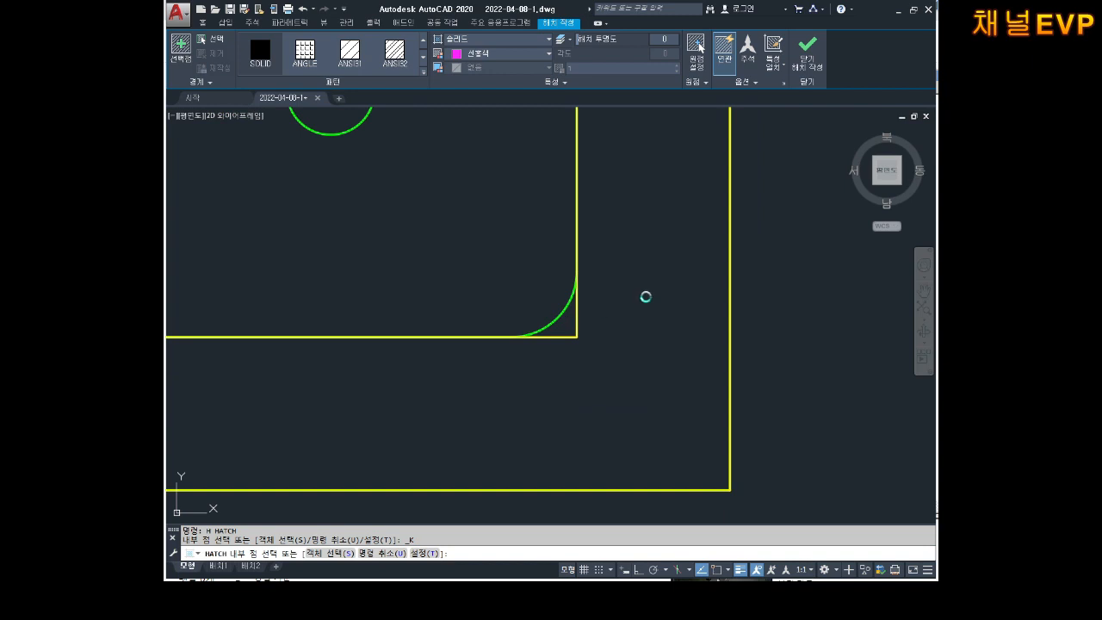
left_click(809, 58)
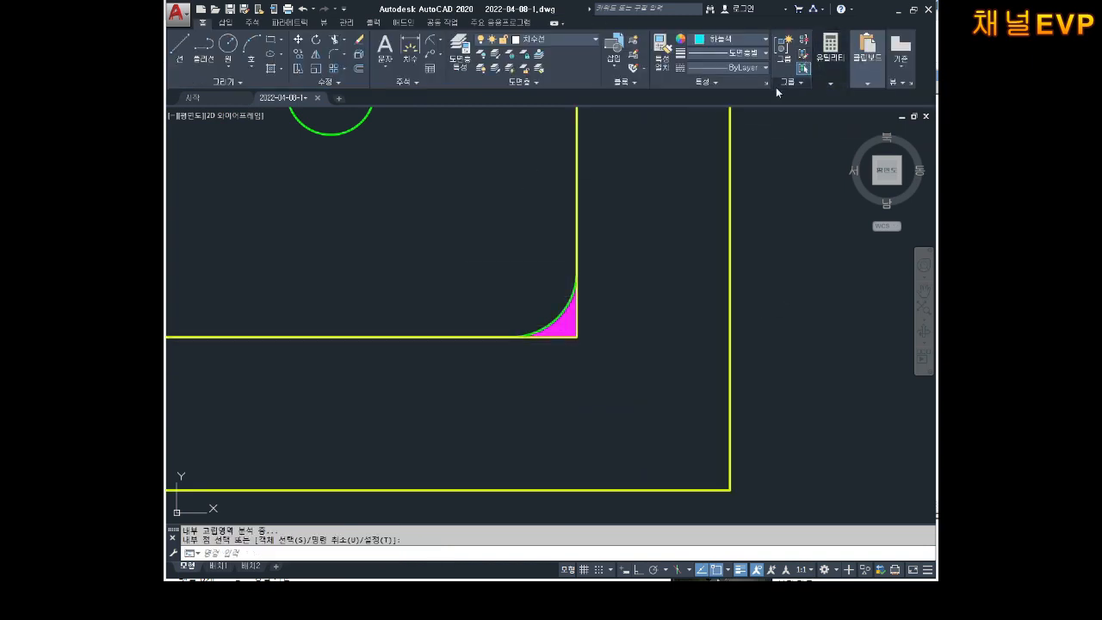
- Examine the hatched corner gaps where the upper plate's square opening overlaps the lower plate's rounded pocket
scroll(608, 258, "down", 3)
scroll(657, 317, "up", 2)
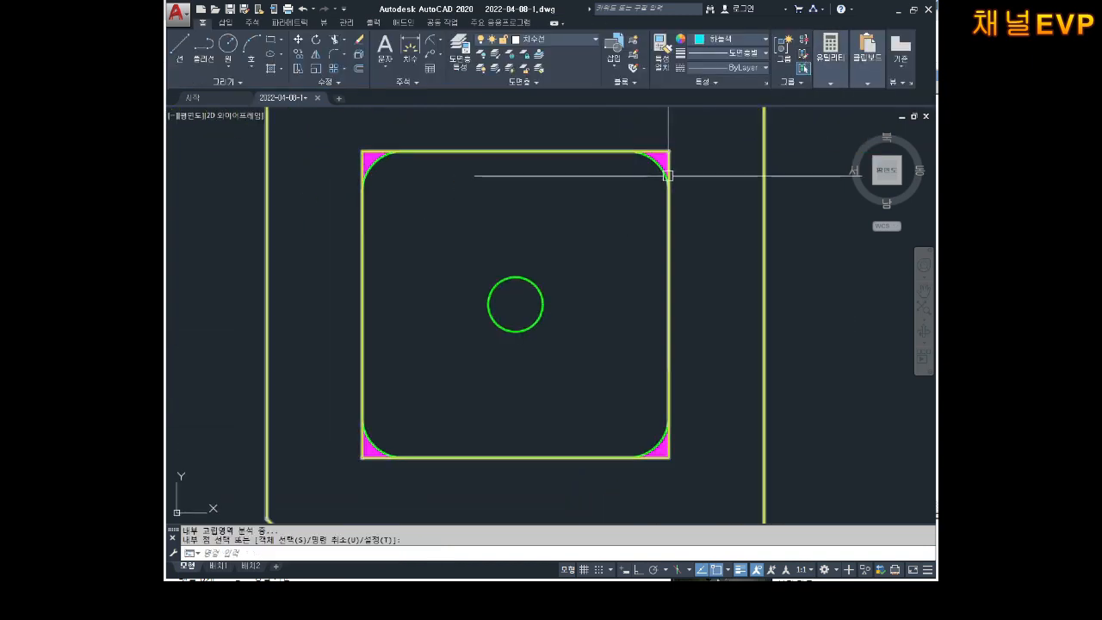
scroll(375, 153, "up", 4)
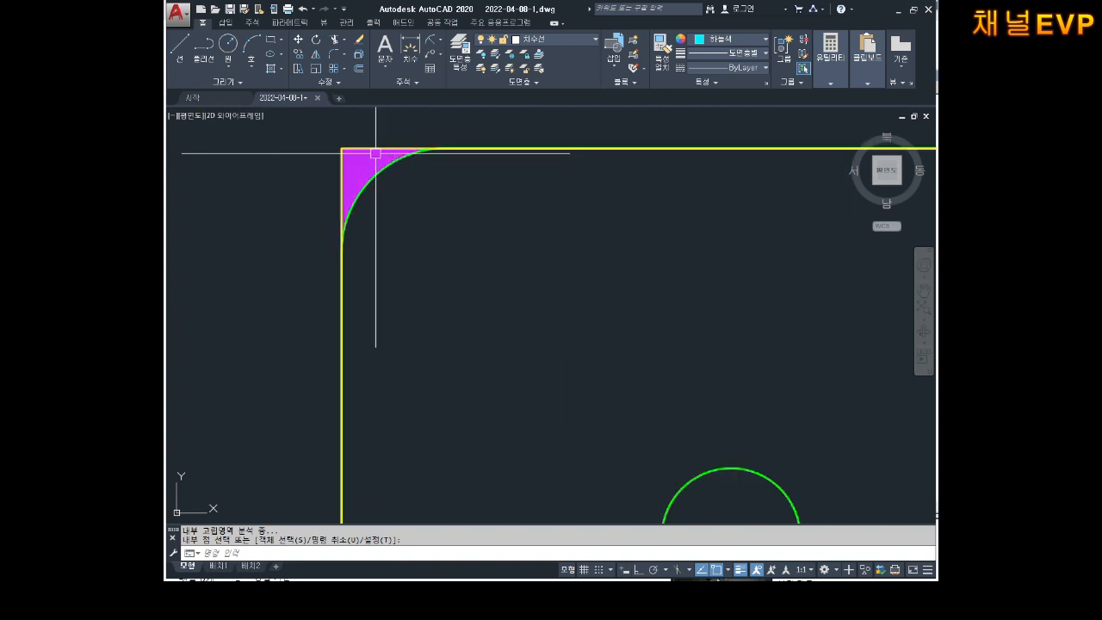
scroll(375, 153, "up", 2)
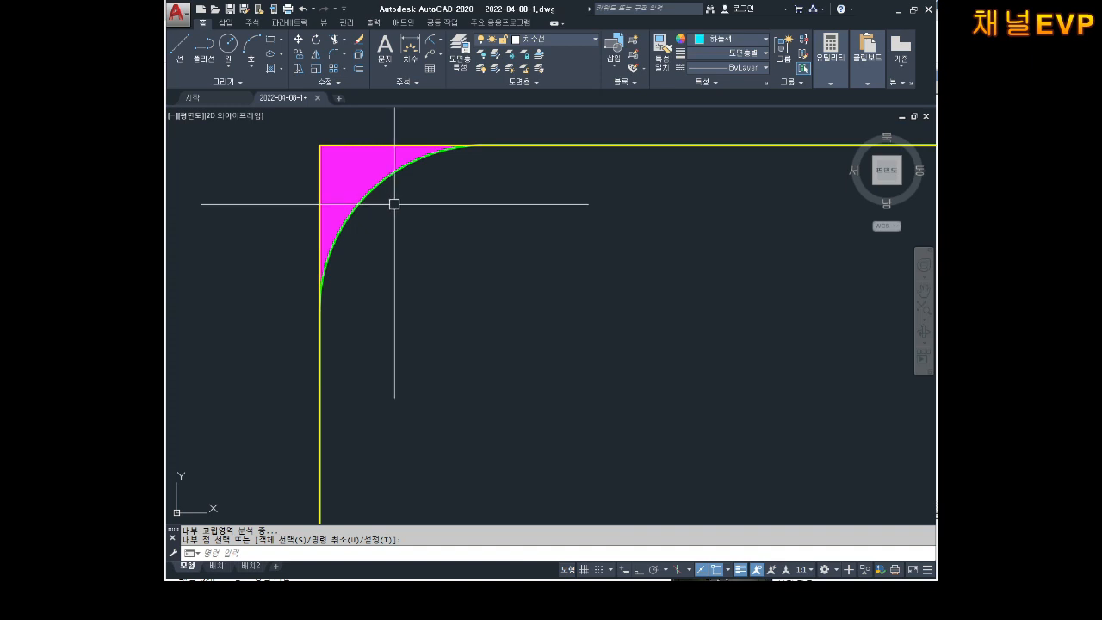
scroll(394, 204, "down", 10)
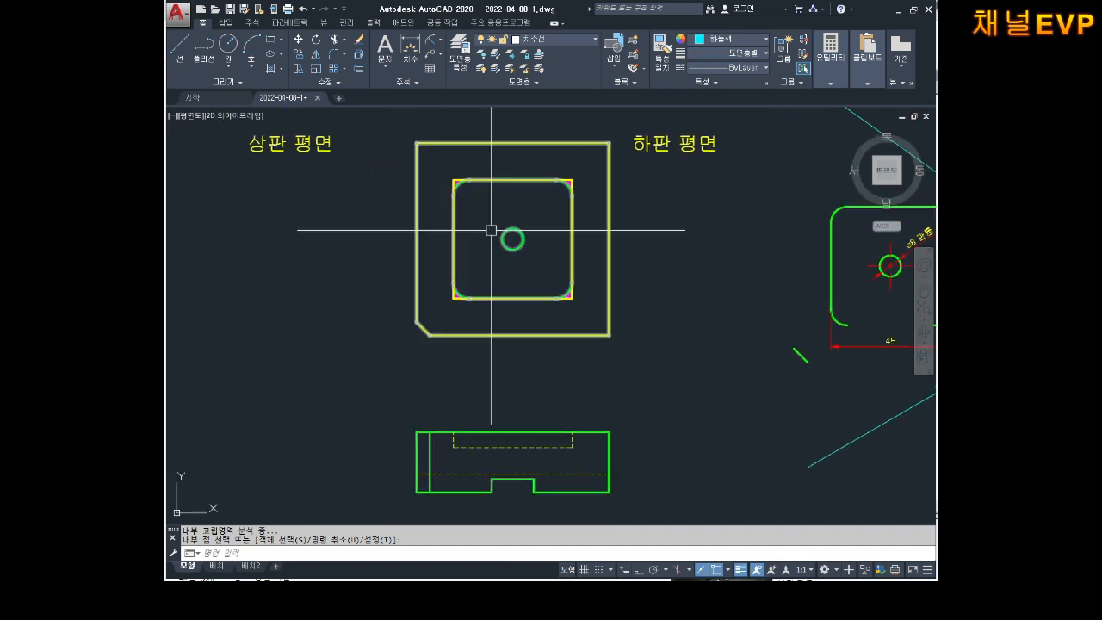
scroll(456, 214, "up", 6)
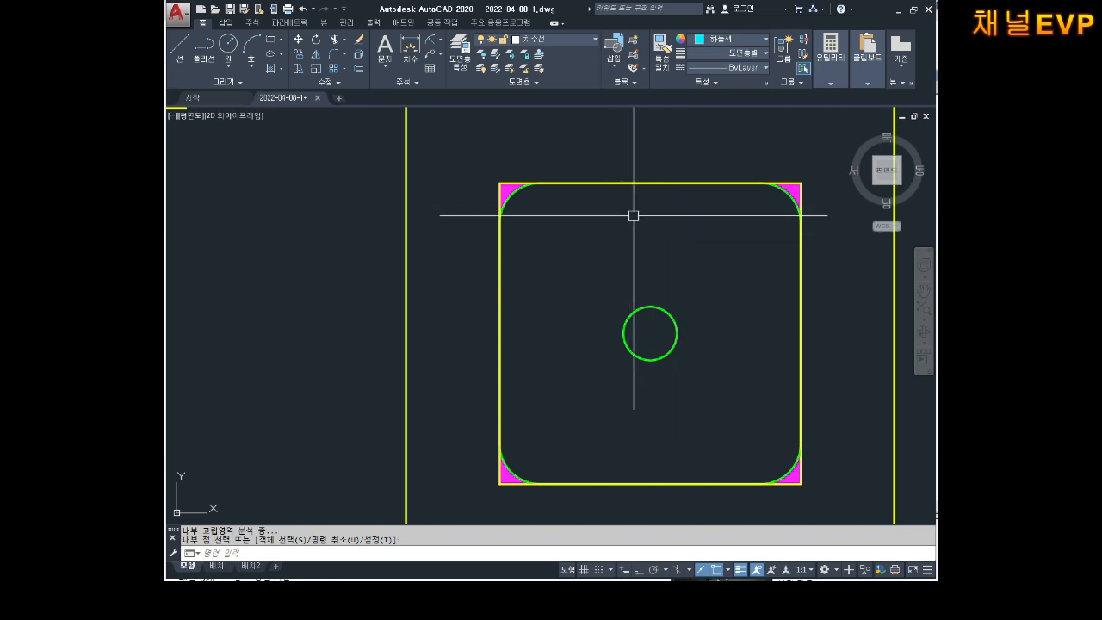
middle_click_drag(652, 332, 580, 290)
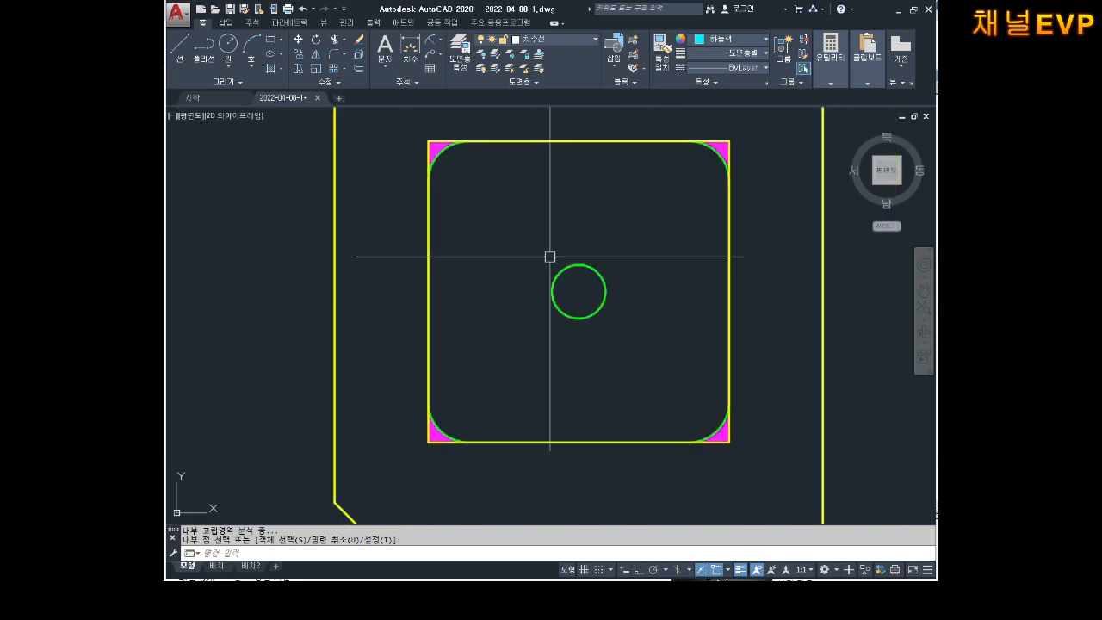
middle_click_drag(549, 244, 555, 290)
key("Escape")
type("co")
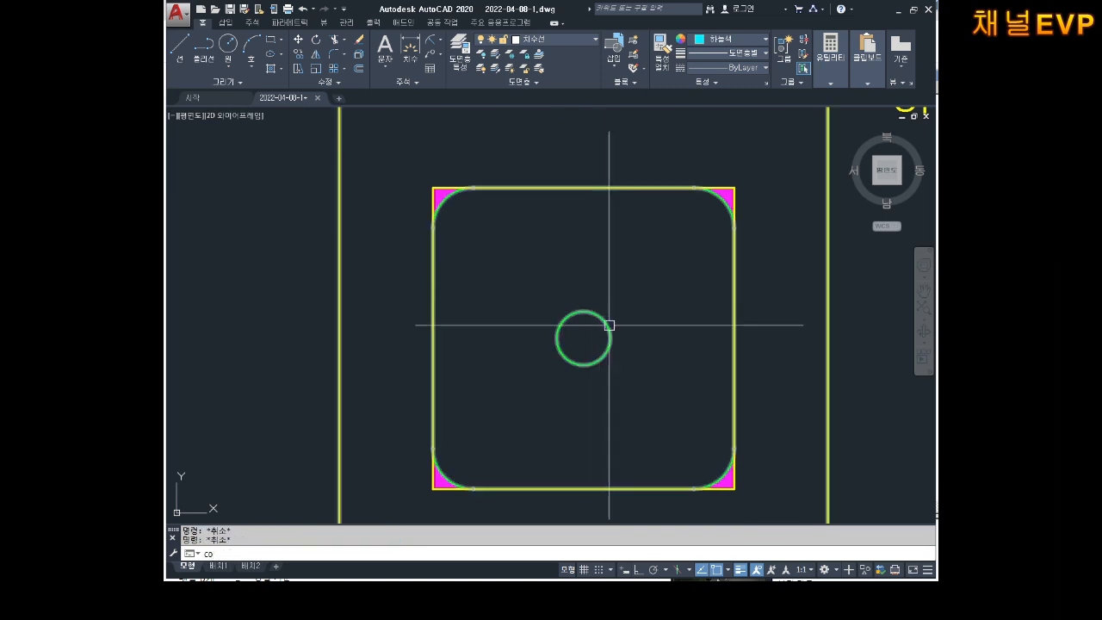
key("space")
left_click(600, 323)
key("Escape")
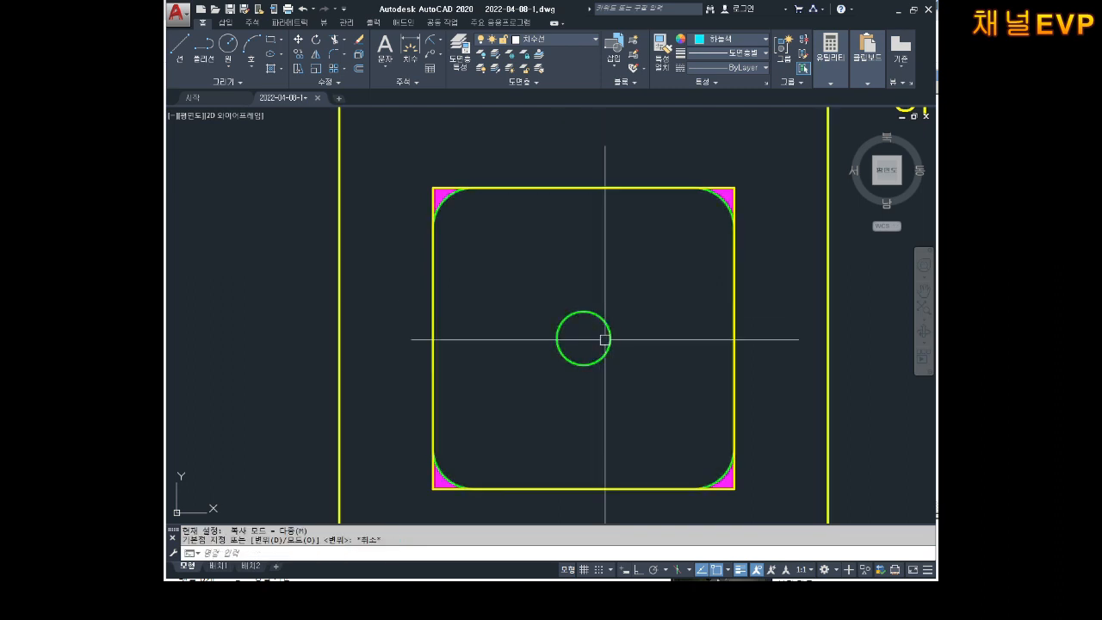
- Draw a trial circle of diameter 12 centred on the square opening's upper-left corner, and erase it
key("Escape")
type("c")
key("space")
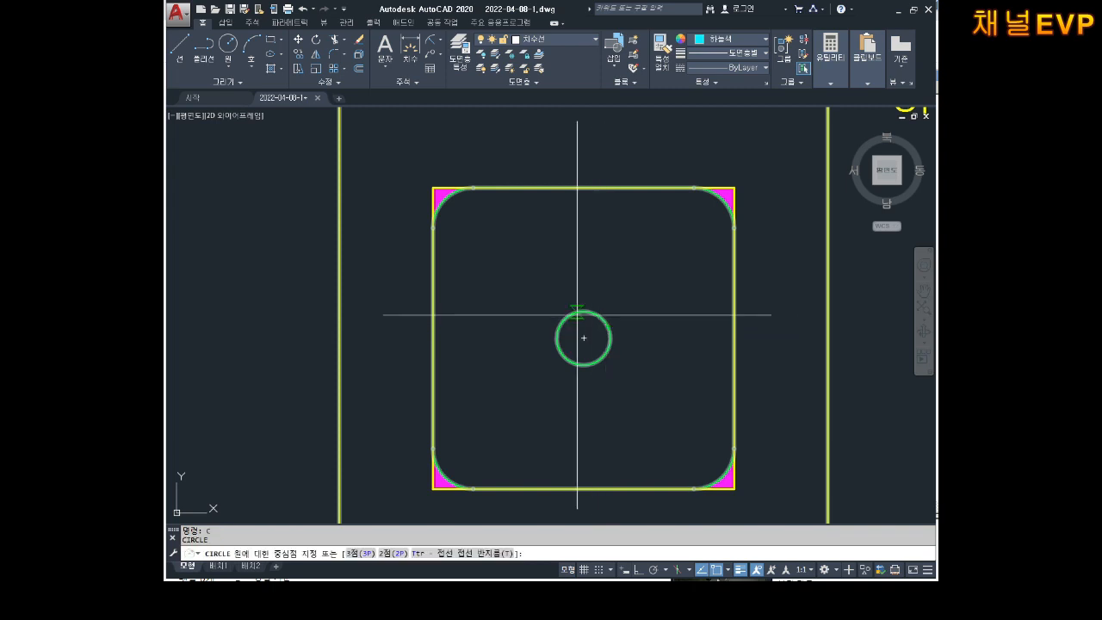
left_click(433, 187)
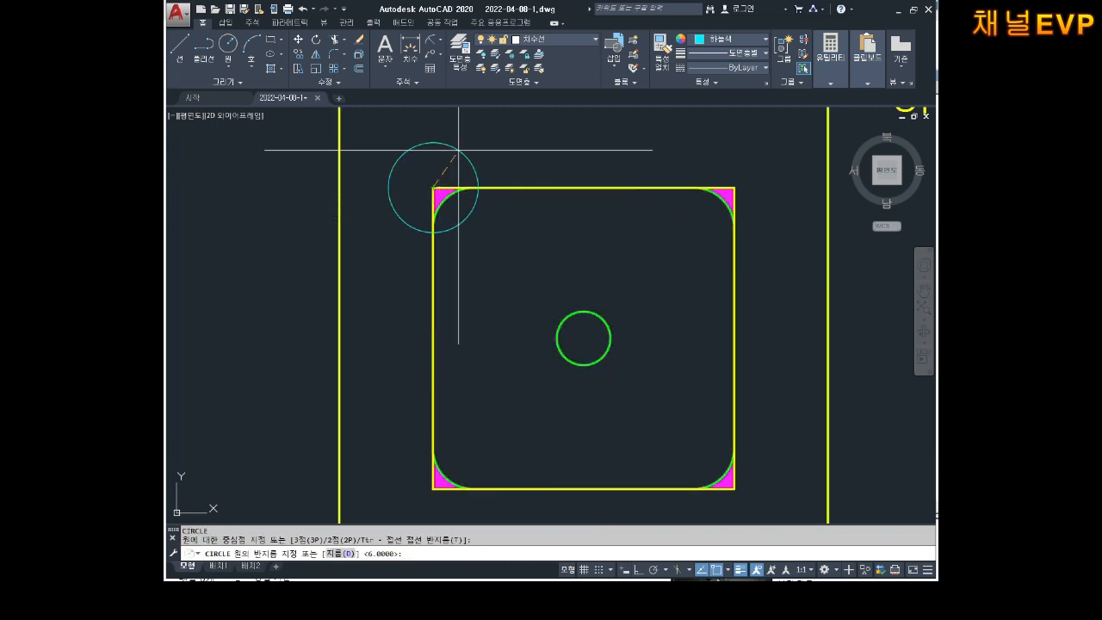
type("d")
key("space")
key("space")
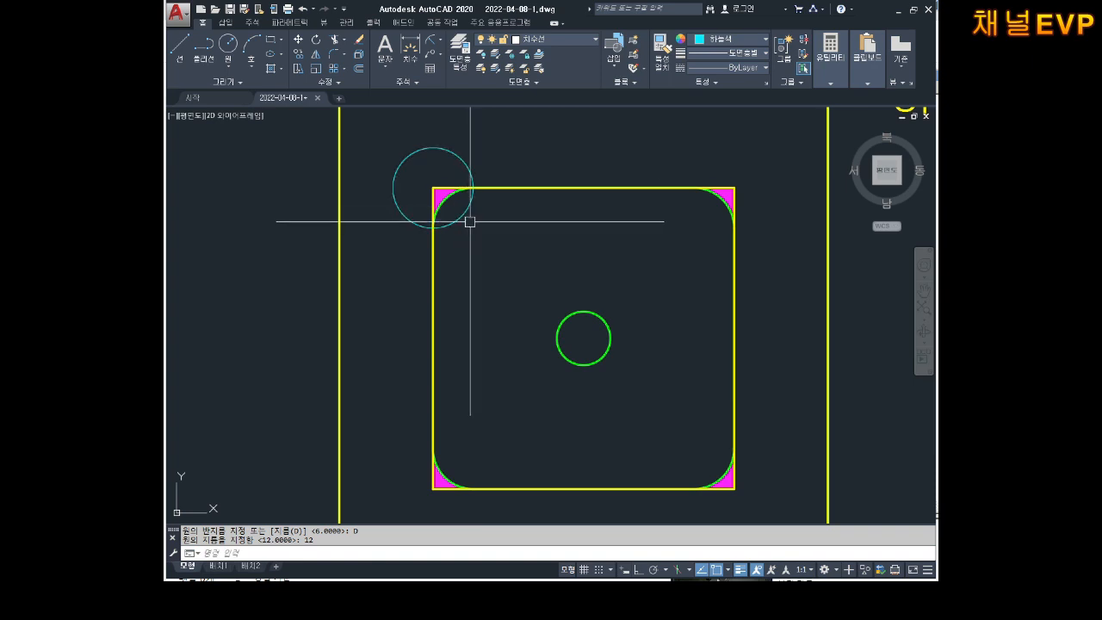
key("Escape")
left_click(464, 155)
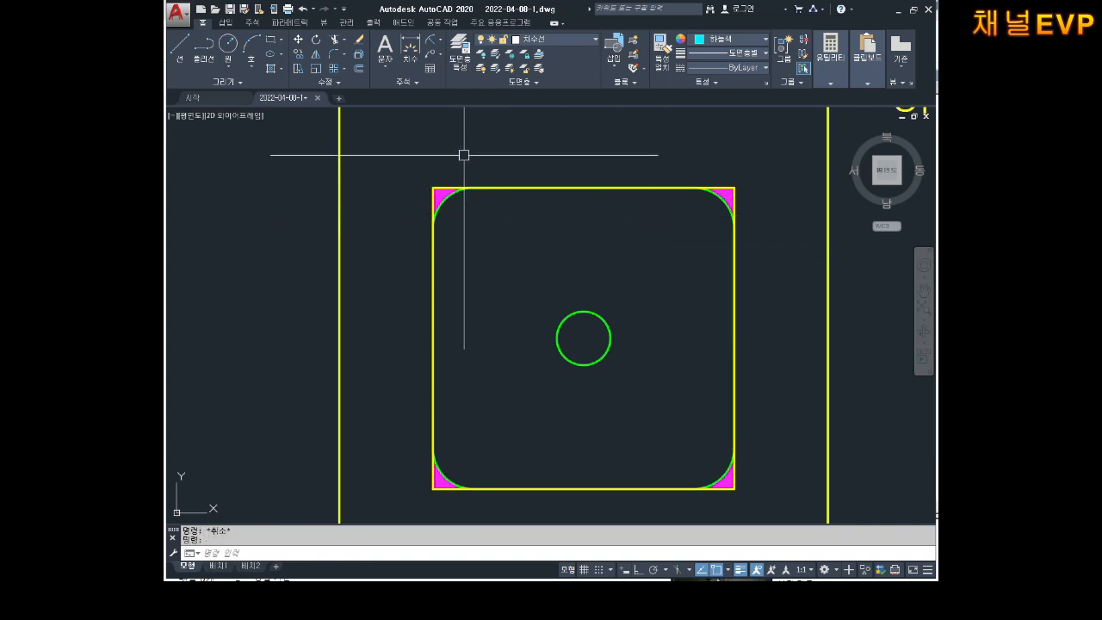
- Try another circle centred on the square opening's upper-left corner, and delete that circle as well
type("c")
key("space")
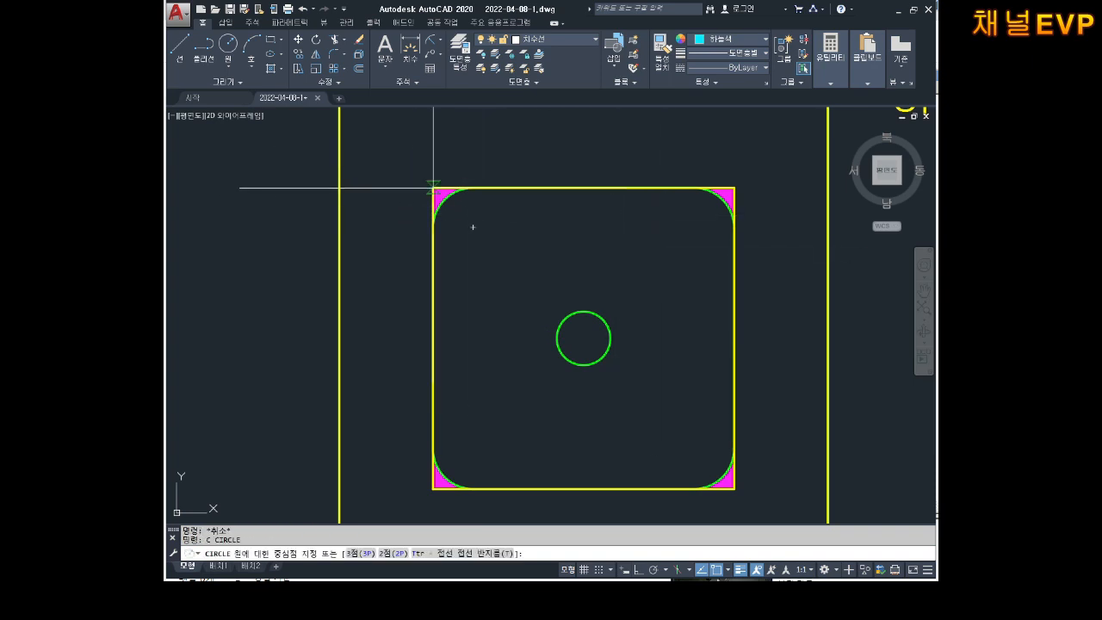
left_click(433, 188)
key("Escape")
key("space")
left_click(433, 188)
type("8")
key("space")
key("Escape")
key("Escape")
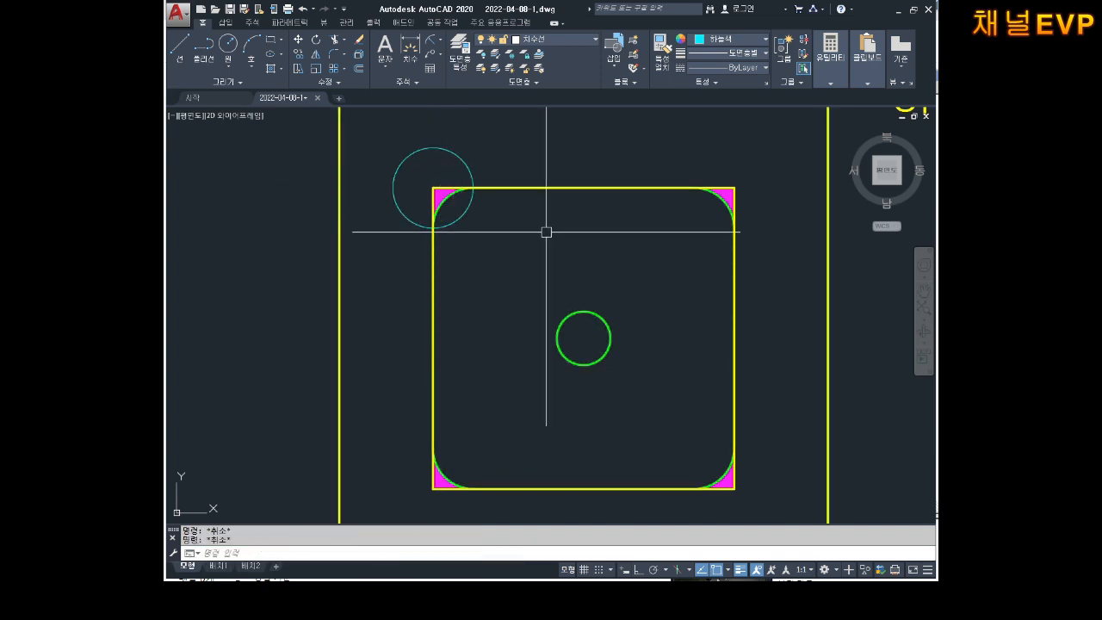
left_click(461, 163)
key("Delete")
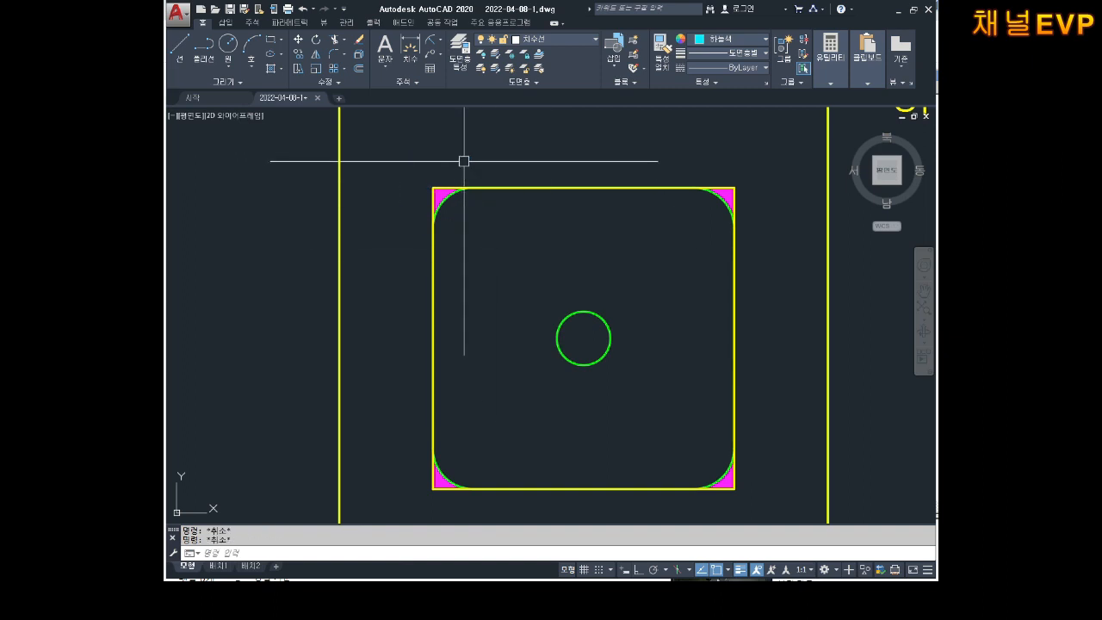
- Draw a circle of diameter 9 centred on the square opening's upper-left corner
type("c")
key("Return")
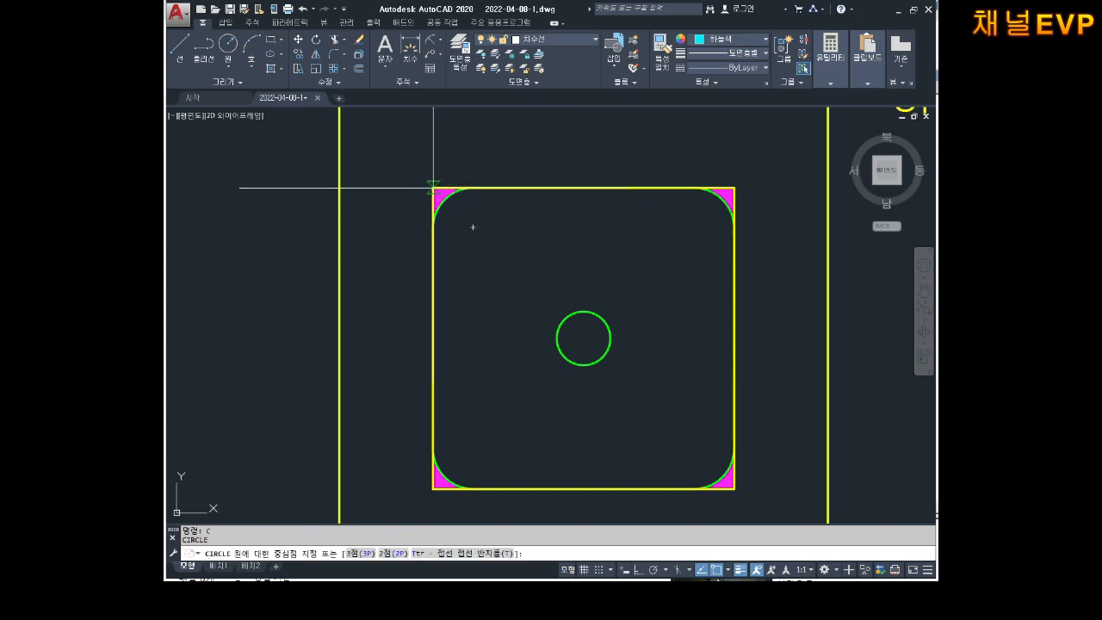
left_click(432, 187)
type("D")
key("Return")
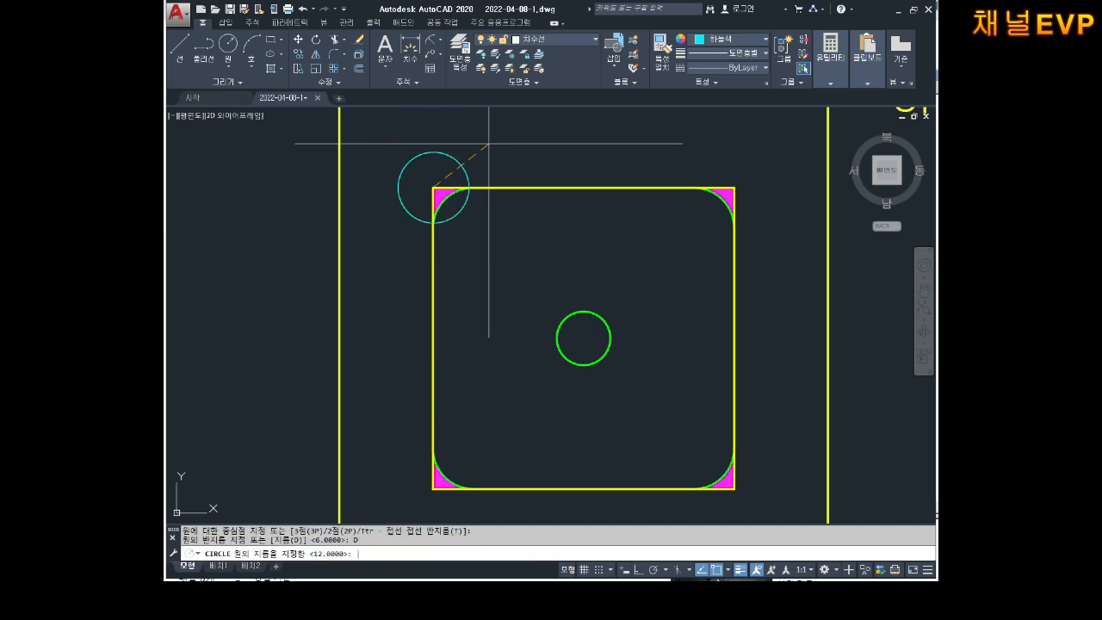
type("9")
key("Return")
key("Escape")
- Copy the corner circle from its centre to the other three corners of the square opening
type("c")
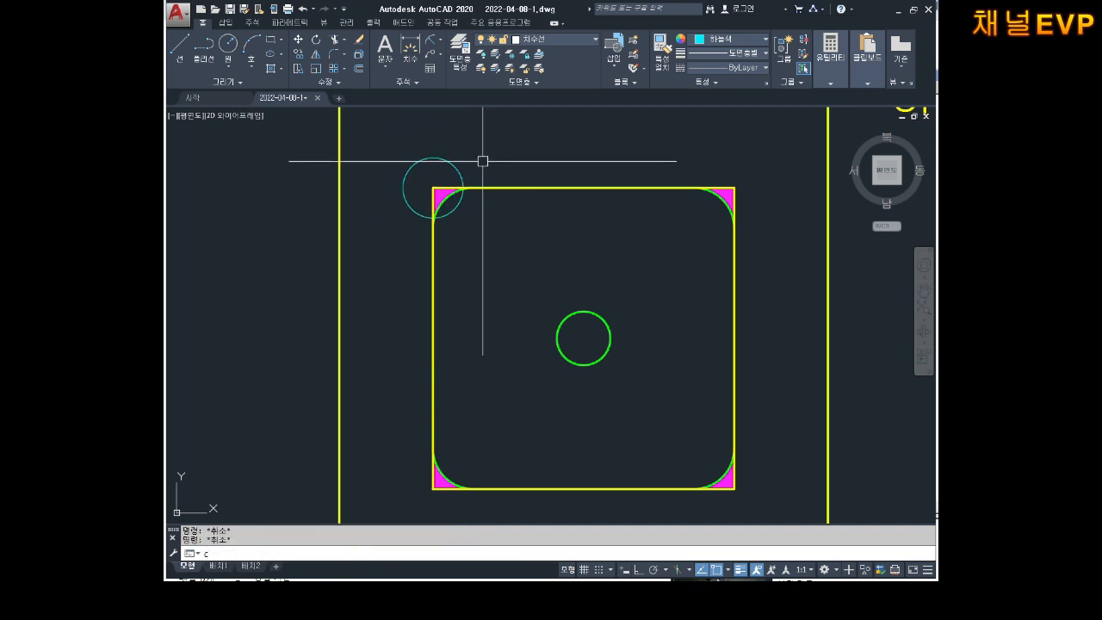
type("o")
key("Return")
key("Return")
left_click(433, 188)
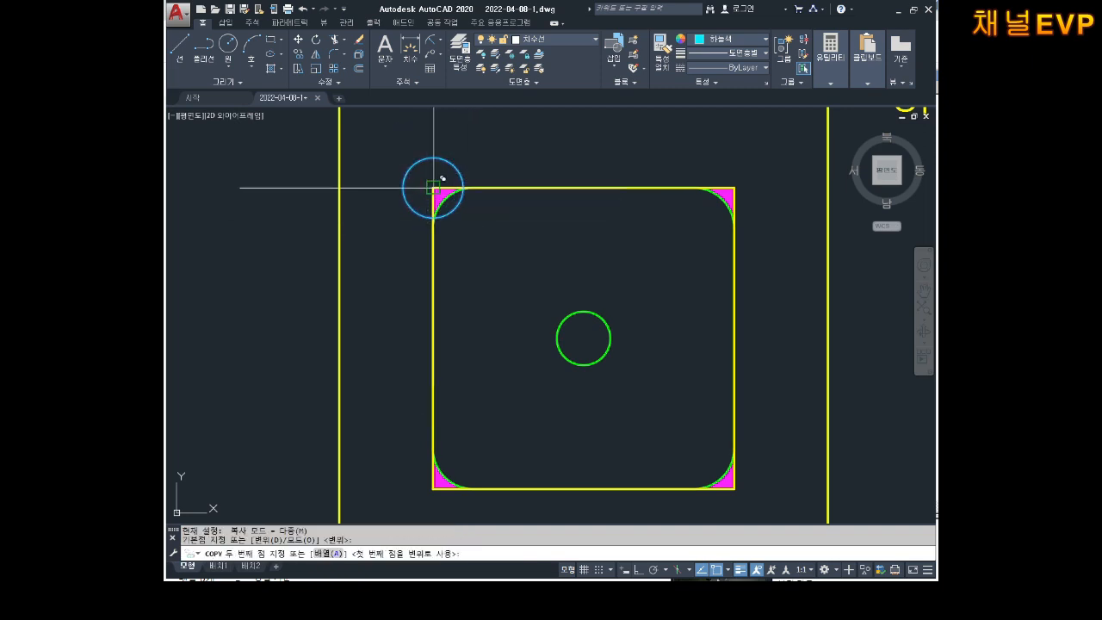
left_click(733, 188)
middle_click_drag(766, 389, 746, 296)
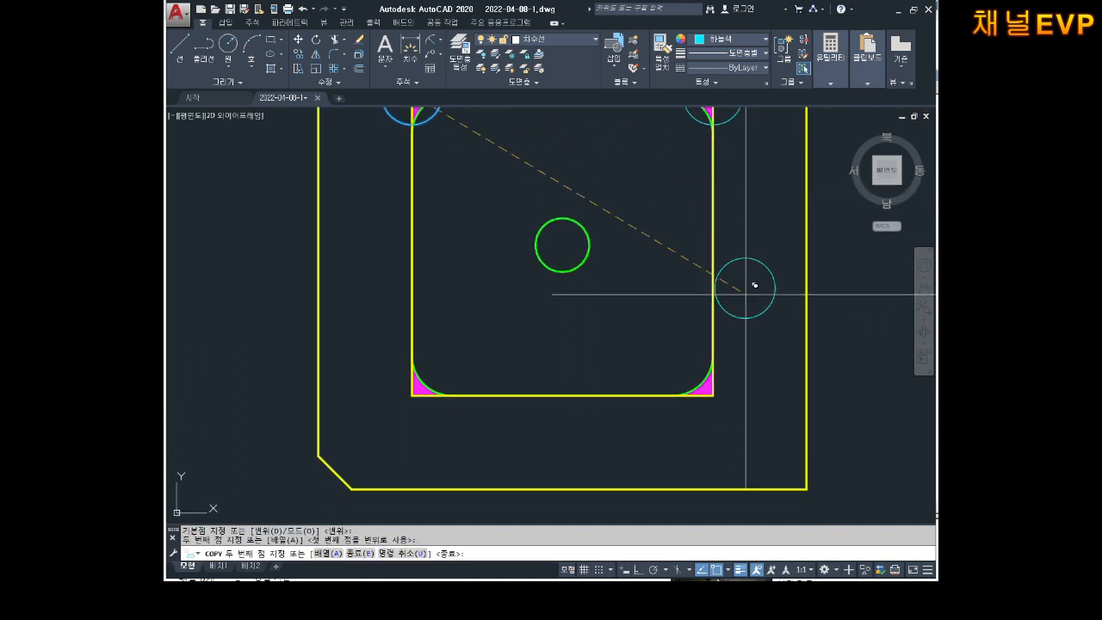
left_click(714, 395)
left_click(418, 396)
key("Escape")
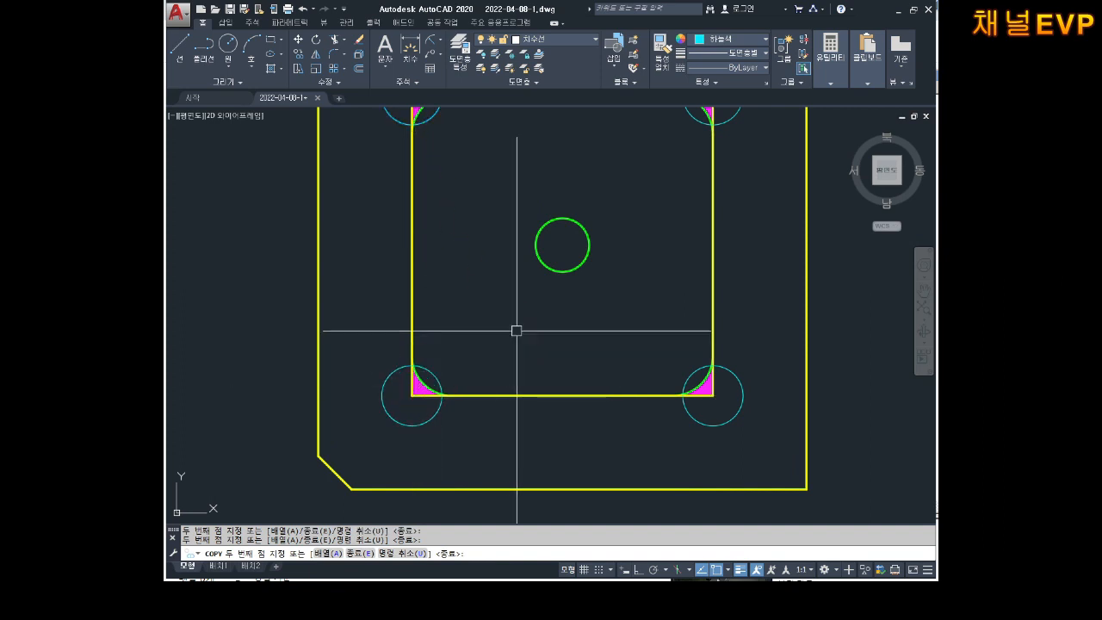
- Examine how the corner circles cover the hatched gaps between the square opening and the rounded pocket
scroll(517, 327, "down", 4)
scroll(484, 287, "up", 6)
scroll(484, 287, "up", 2)
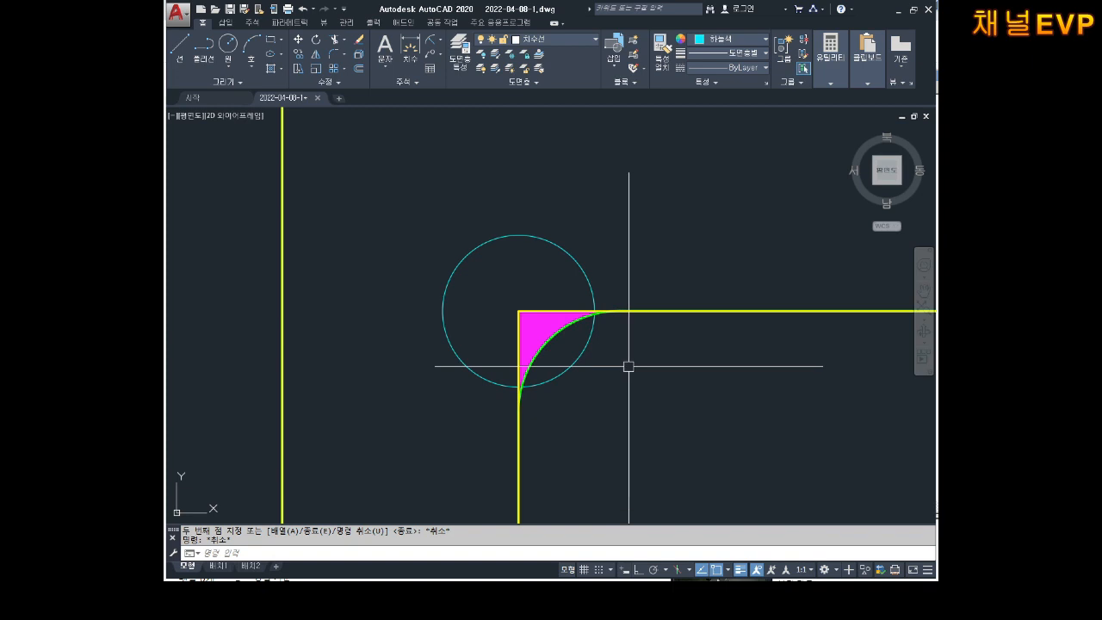
scroll(628, 366, "down", 5)
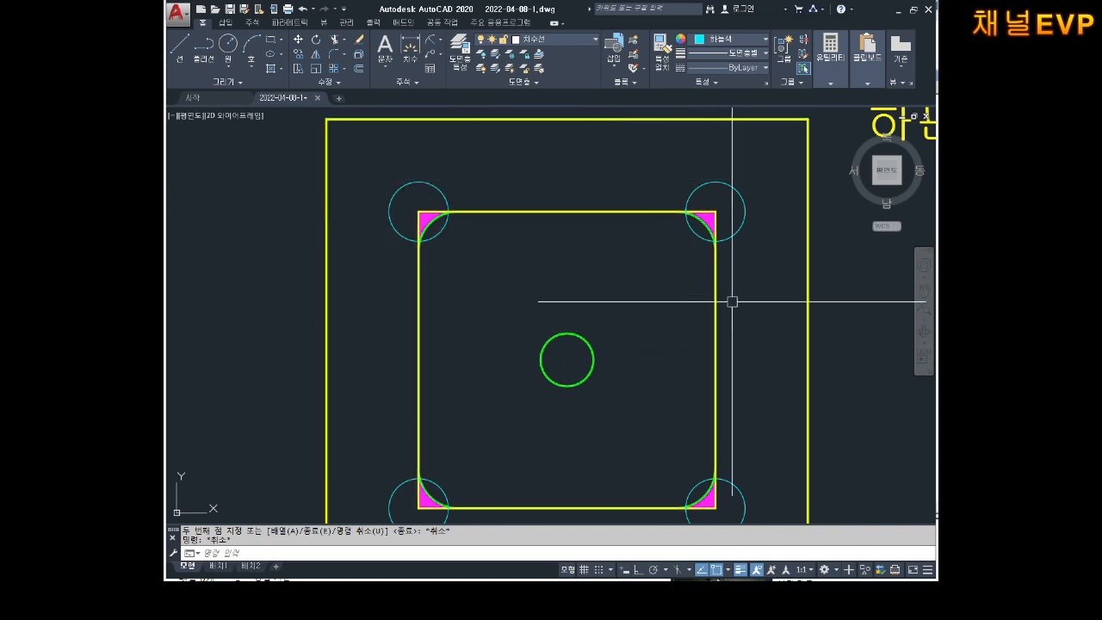
scroll(730, 301, "down", 3)
middle_click_drag(698, 300, 671, 284)
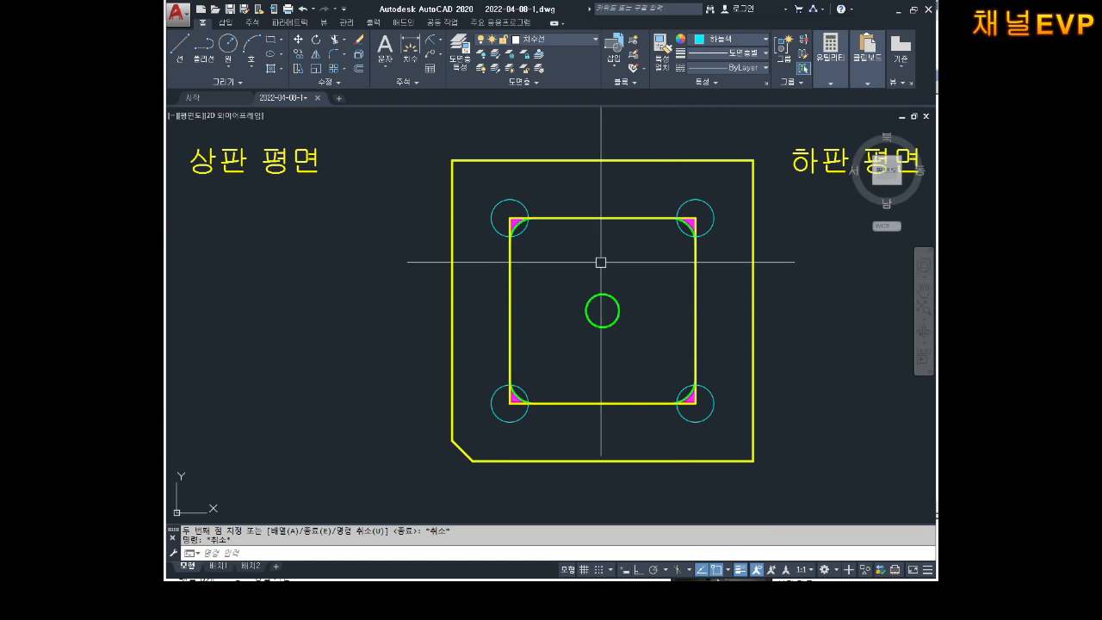
scroll(520, 209, "up", 4)
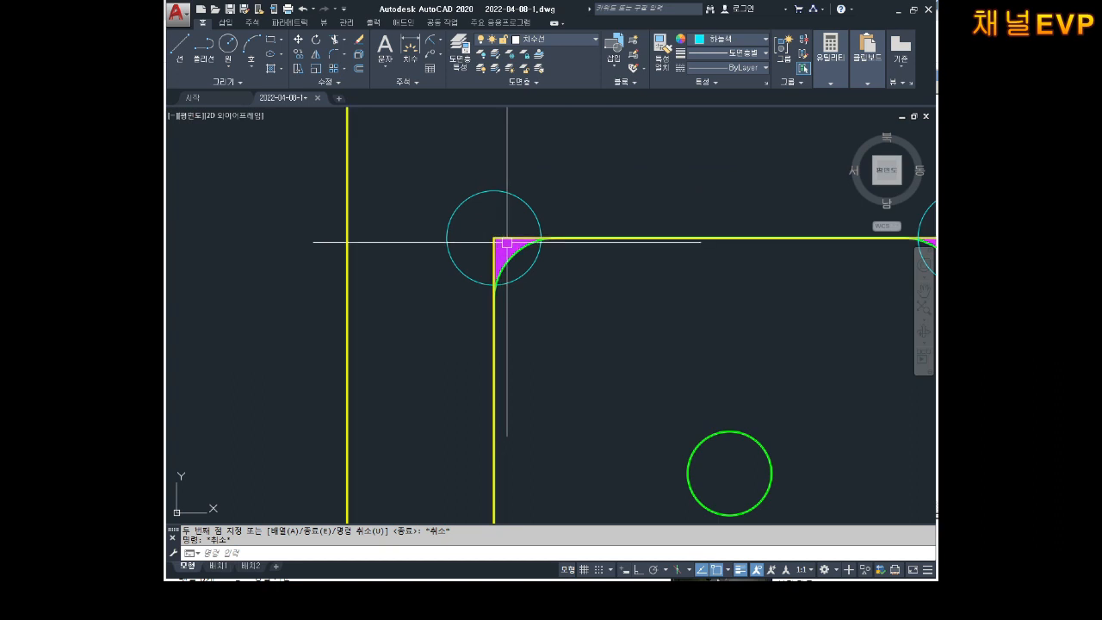
scroll(495, 206, "down", 3)
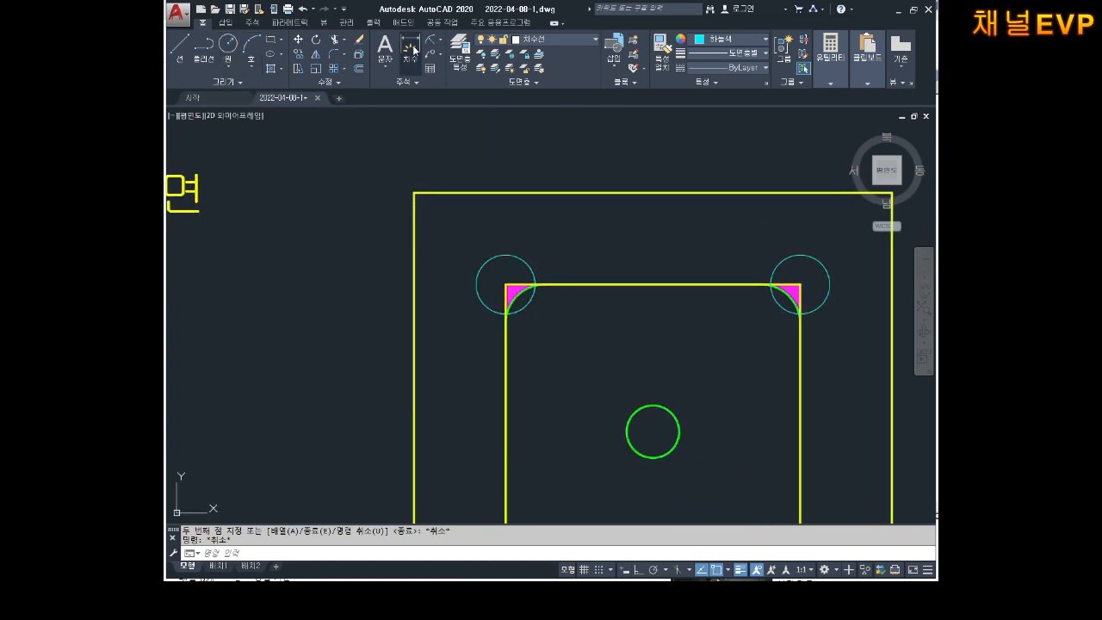
- Add a horizontal linear dimension from the plate's outer upper-left corner to the square opening's upper-left corner, placed above the plate
left_click(442, 41)
left_click(450, 108)
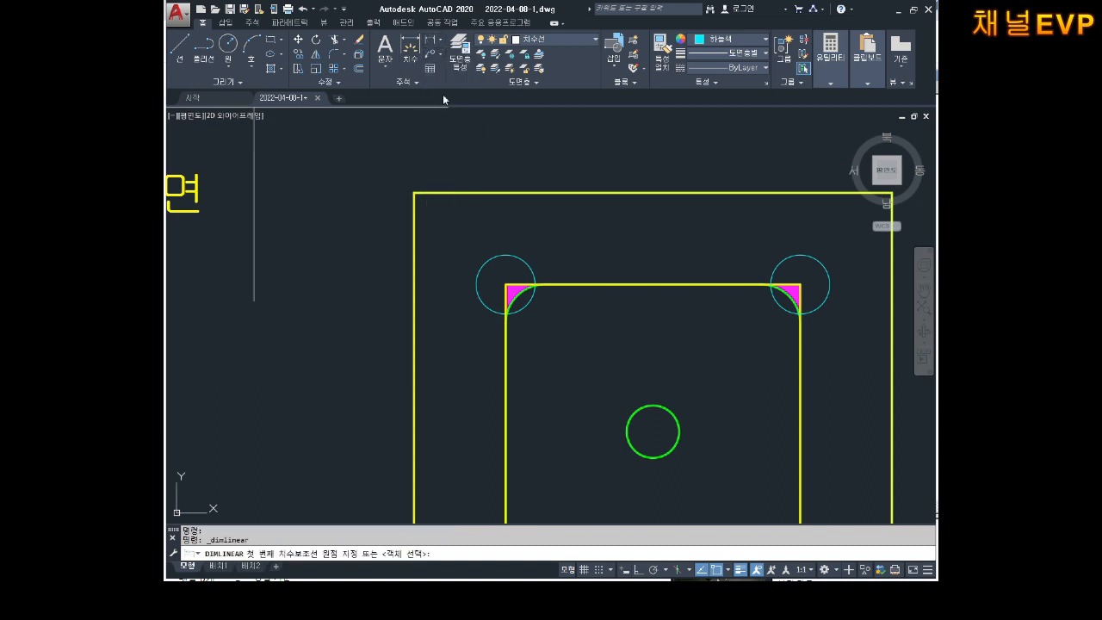
left_click(415, 192)
left_click(505, 284)
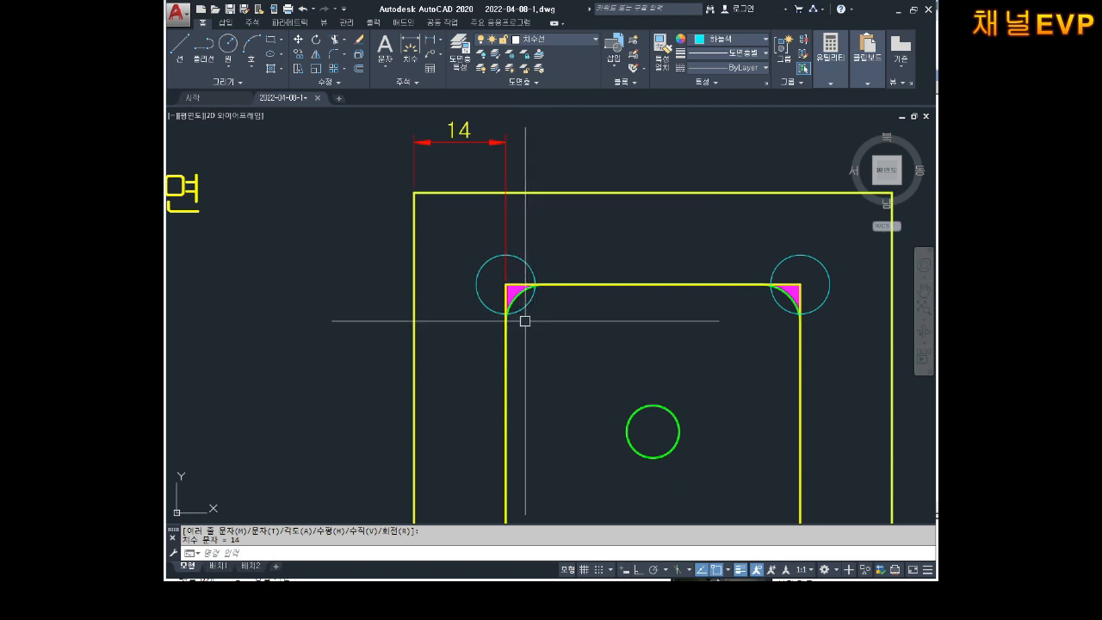
- Add a vertical linear dimension between the plate's and the square opening's upper-left corners, placed left of the plate
key("Return")
left_click(414, 192)
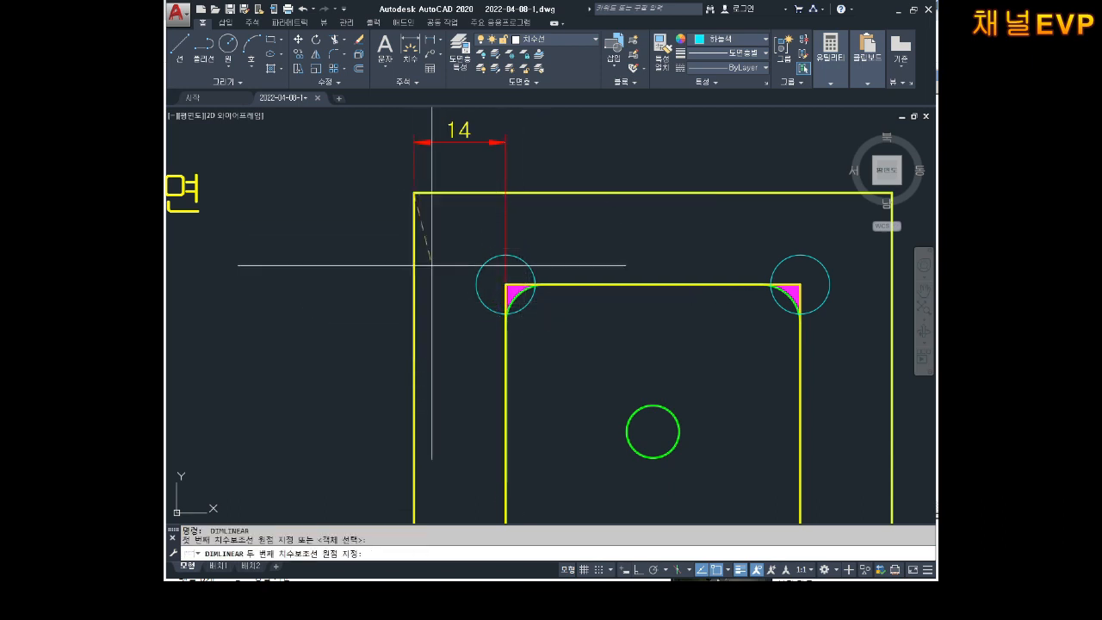
left_click(505, 284)
left_click(351, 246)
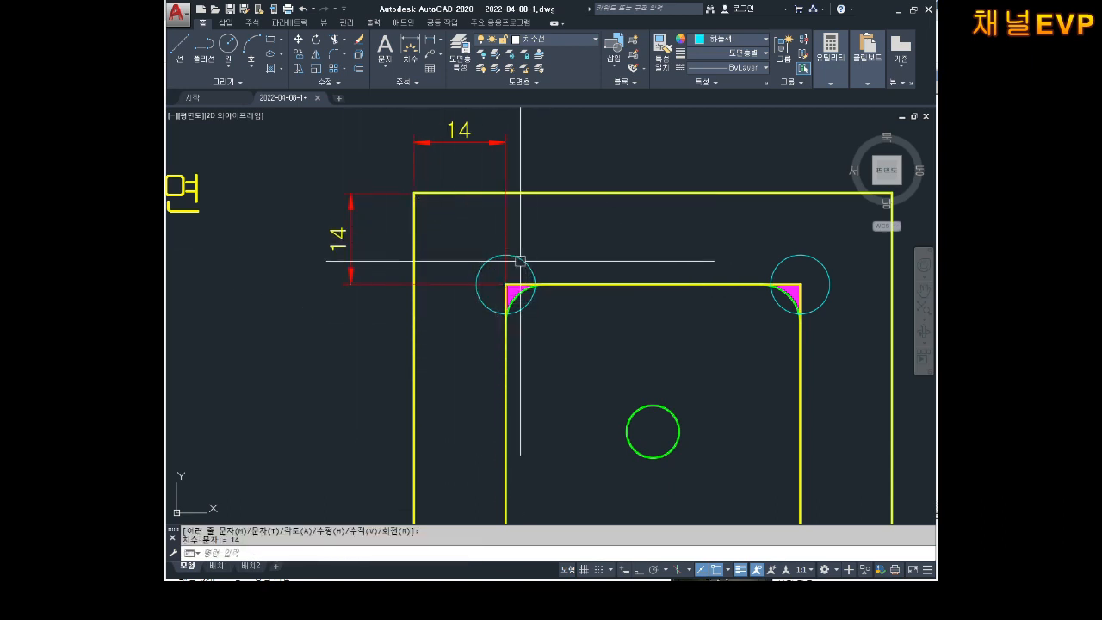
key("Escape")
key("Escape")
- Undo the dimensions, corner circles, hatches and the move that placed the upper plate plan over the lower plate plan
middle_click_drag(568, 256, 514, 266)
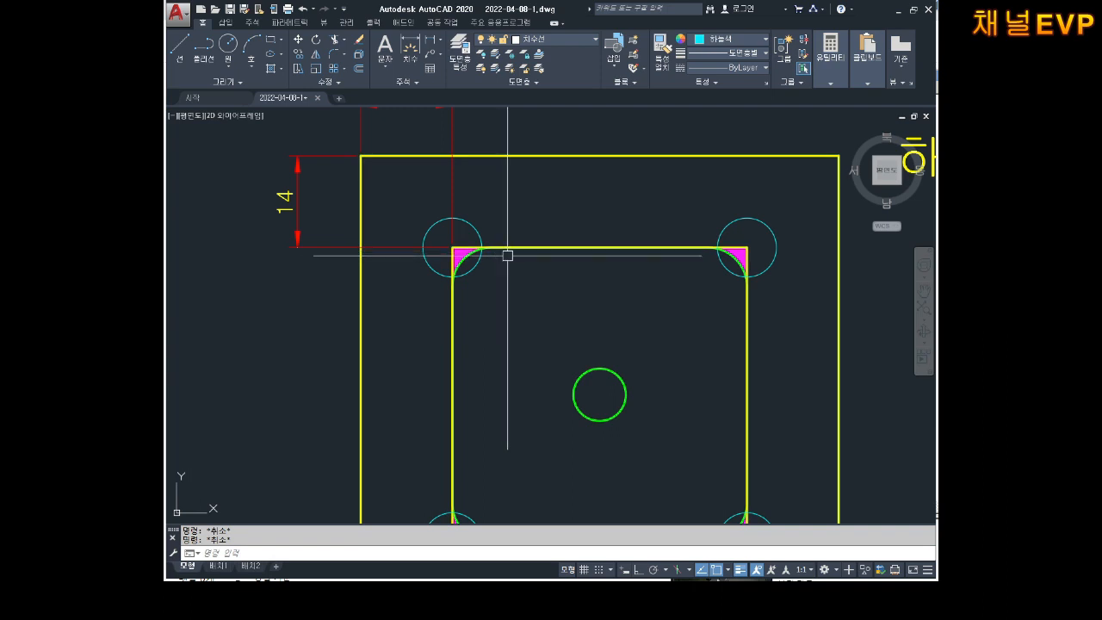
scroll(469, 252, "down", 2)
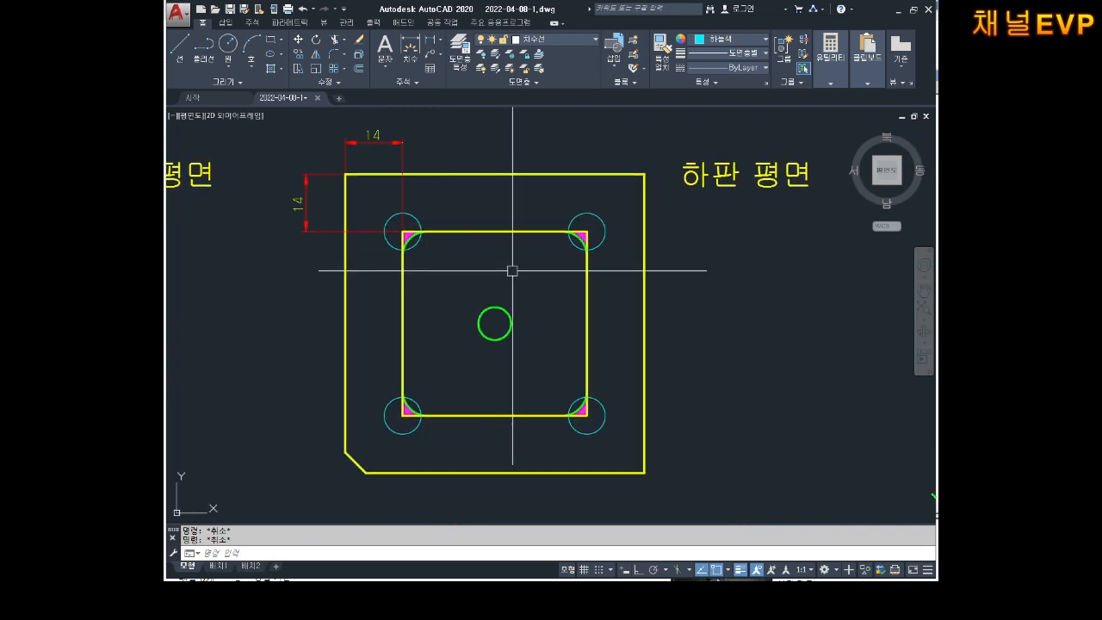
scroll(512, 270, "up", 2)
type("ㅂ")
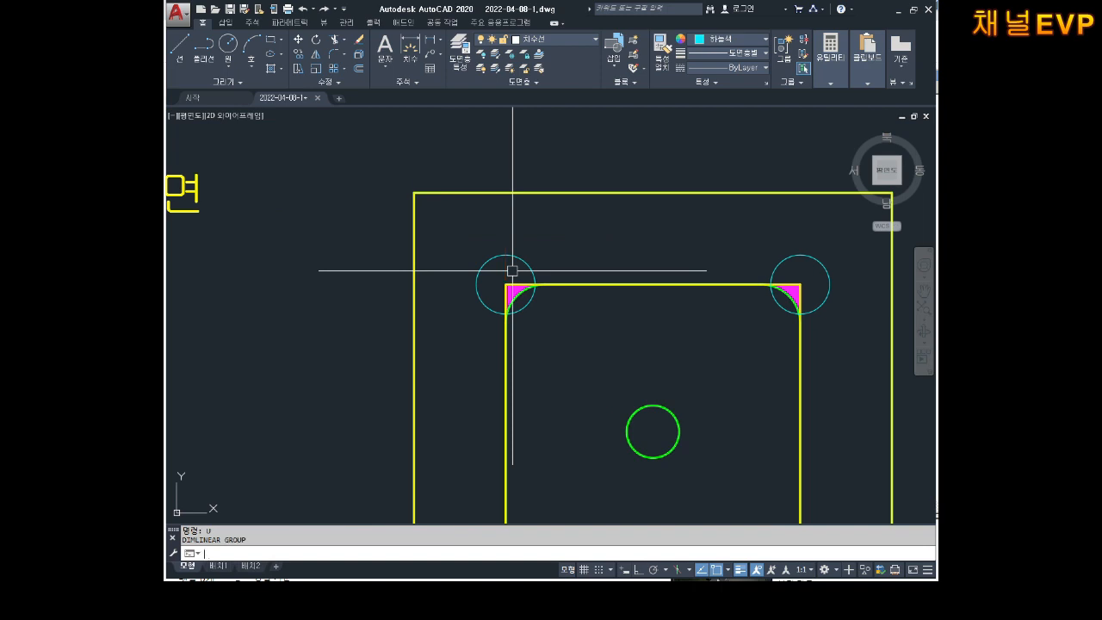
type("u")
key("Return")
type("u")
key("Return")
type("u")
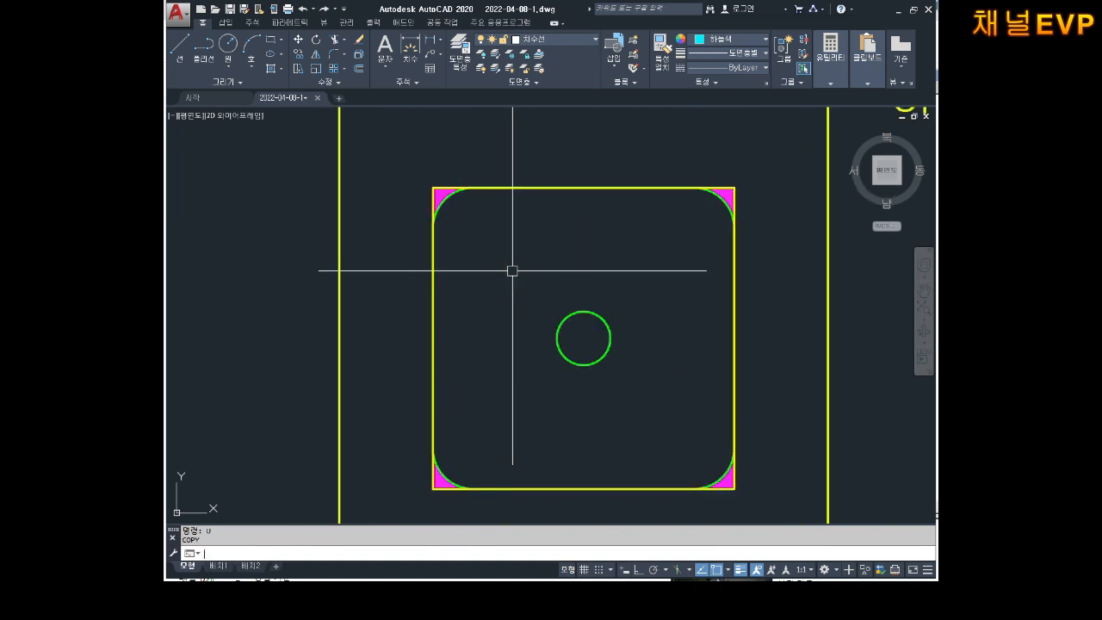
key("Return")
key("Return")
key("Return")
key("Return")
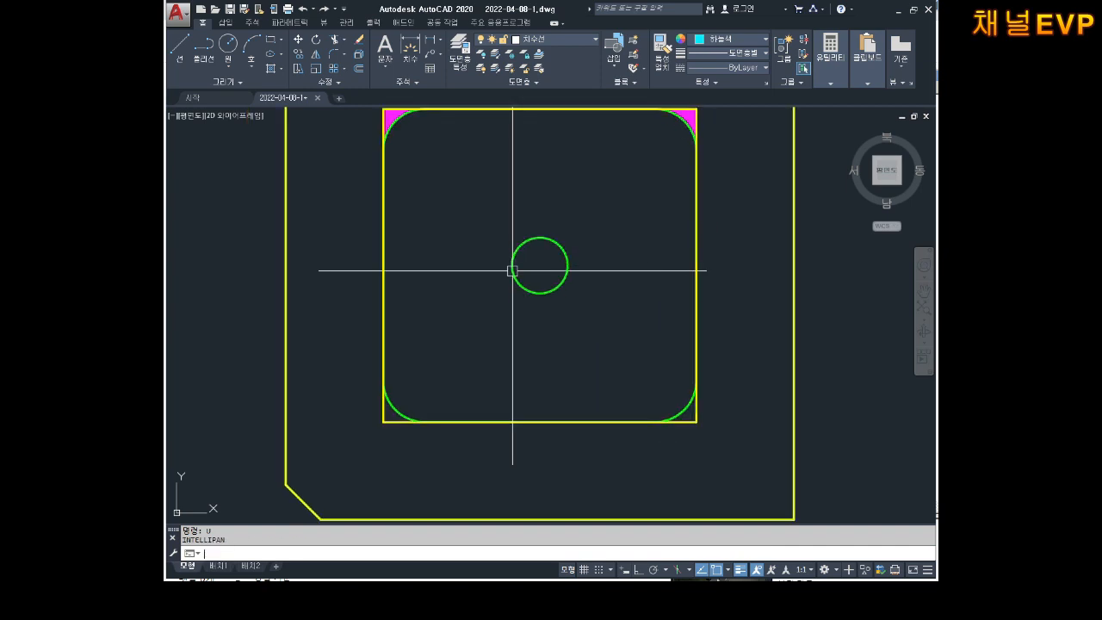
key("Return")
key("Return")
key("Return")
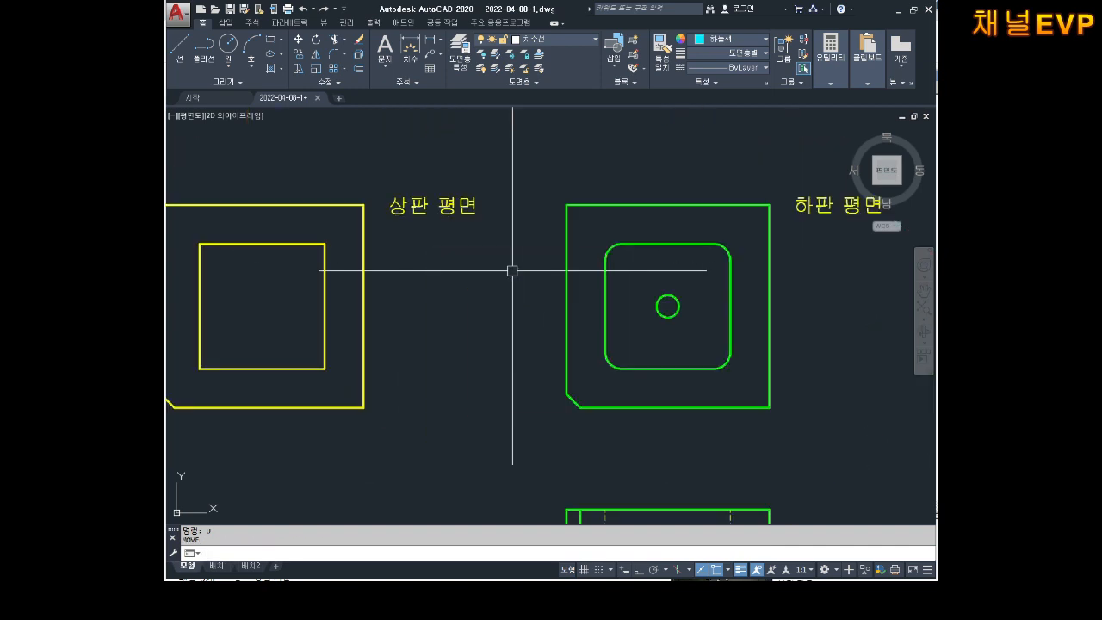
- Sketch a freehand L-shaped pair of lines enclosing the upper-left corner of the upper plate's square opening
scroll(368, 269, "up", 6)
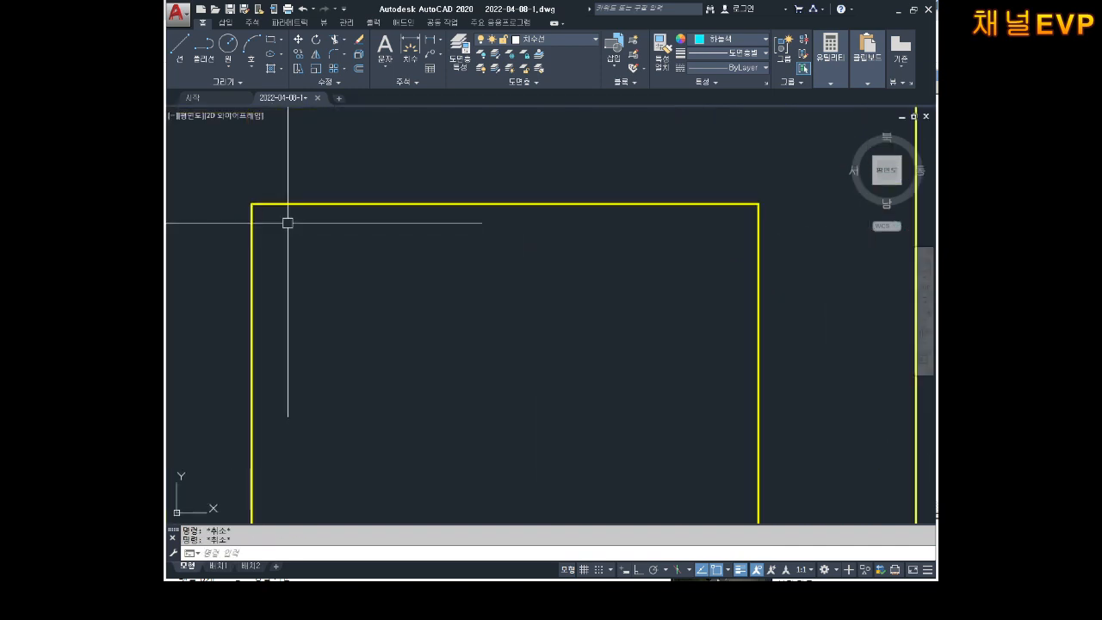
middle_click_drag(292, 221, 381, 229)
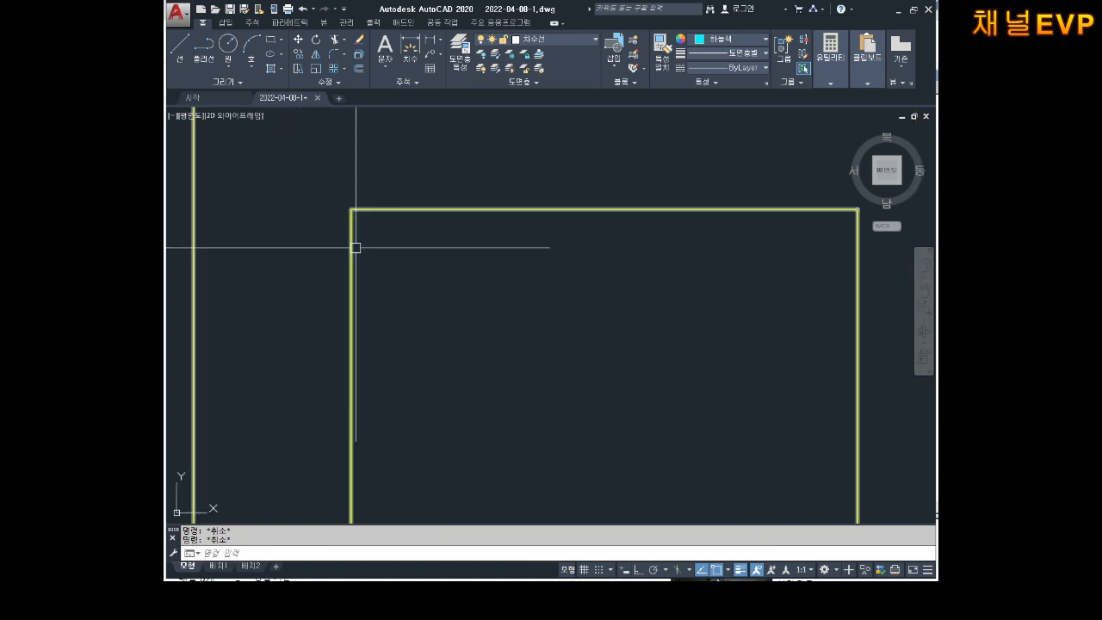
scroll(358, 240, "down", 2)
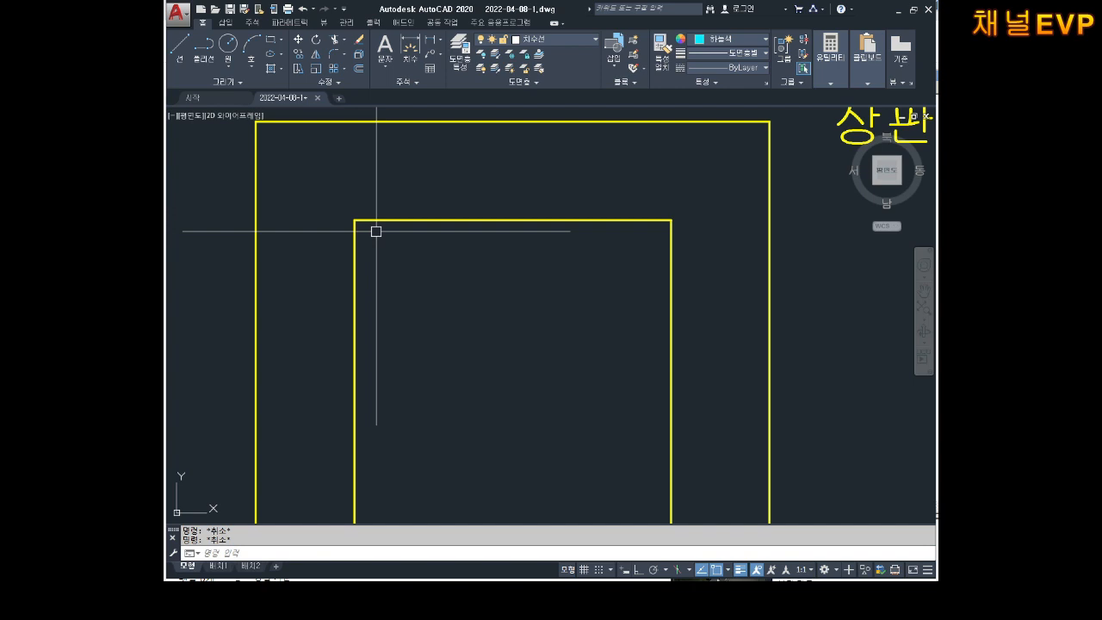
type("l")
key("Return")
left_click(408, 182)
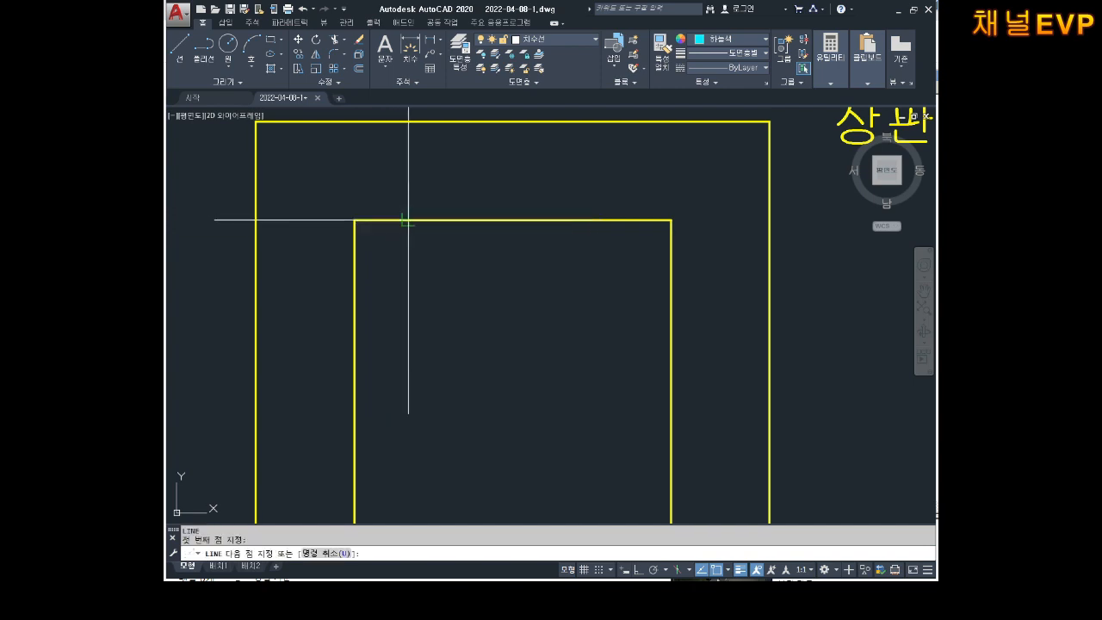
left_click(411, 304)
left_click(328, 307)
key("Return")
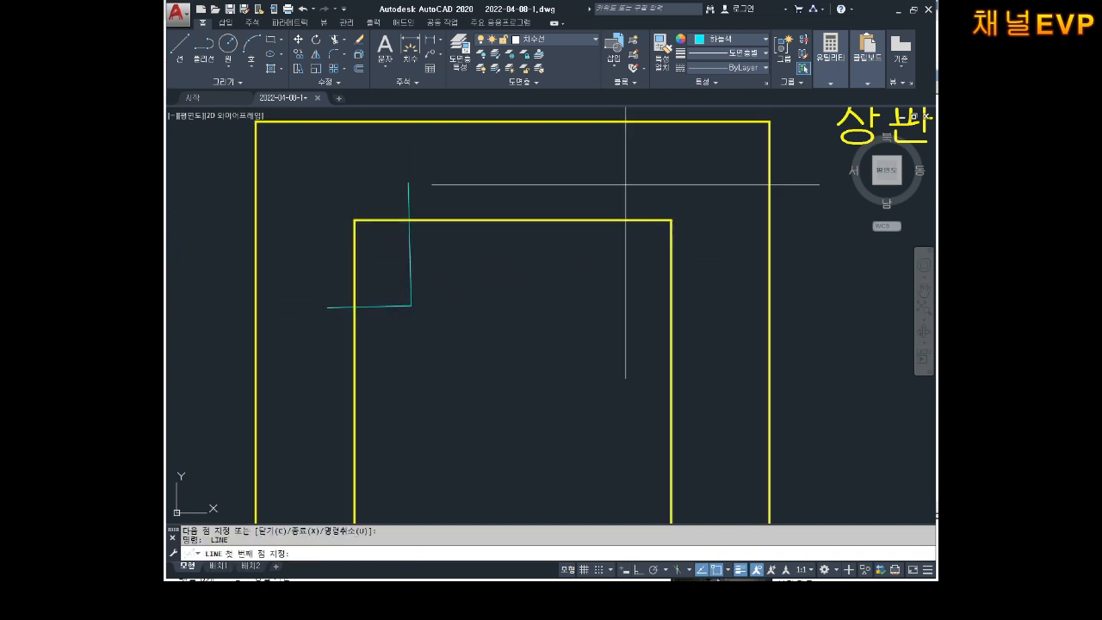
- Turn on Ortho mode and sketch an L-shaped pair of lines enclosing the square opening's upper-right corner
key("Return")
left_click(607, 172)
key("F8")
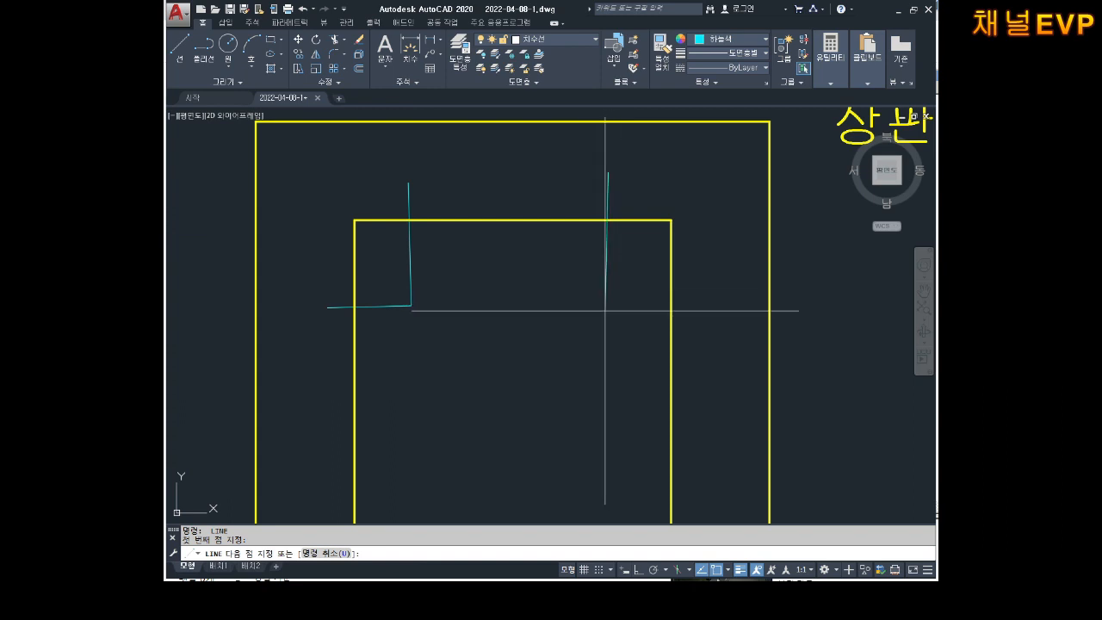
left_click(601, 295)
left_click(702, 303)
middle_click_drag(654, 317, 639, 169)
key("Escape")
key("Escape")
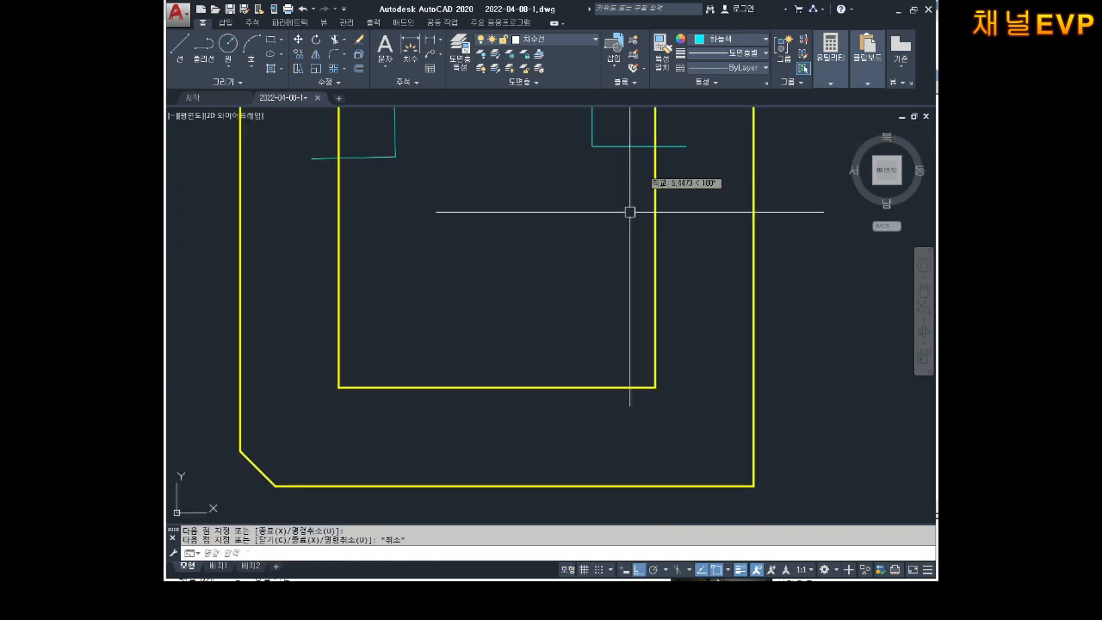
- Sketch an L-shaped pair of lines enclosing the lower-left corner of the upper plate's square opening
key("Return")
left_click(315, 315)
left_click(413, 312)
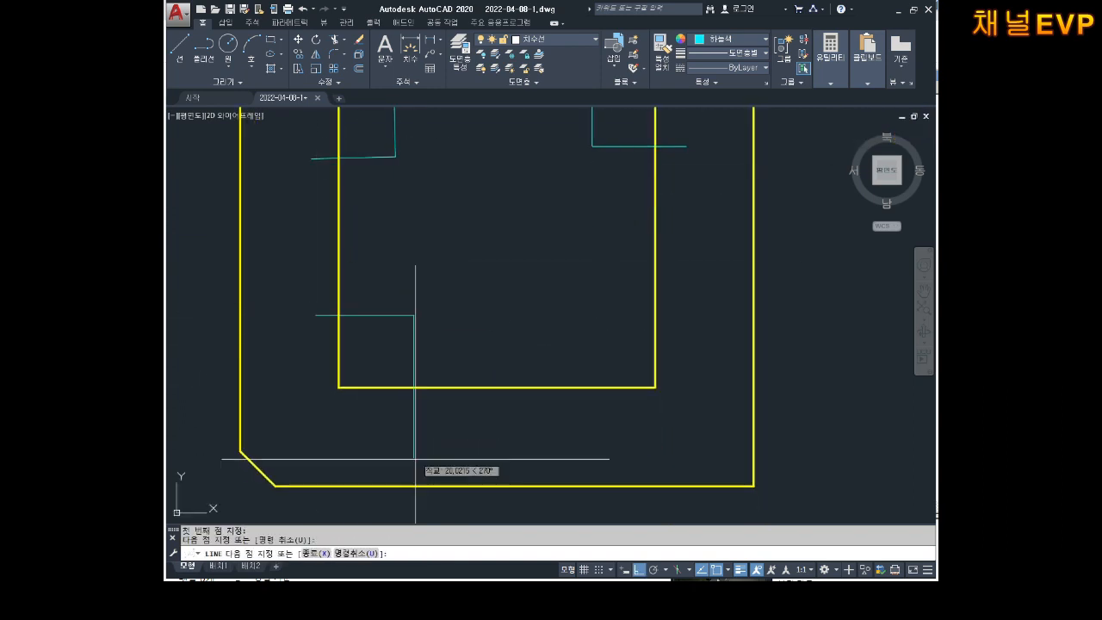
left_click(414, 458)
key("Escape")
- Sketch an L-shaped pair of lines enclosing the lower-right corner of the upper plate's square opening
key("Return")
left_click(573, 426)
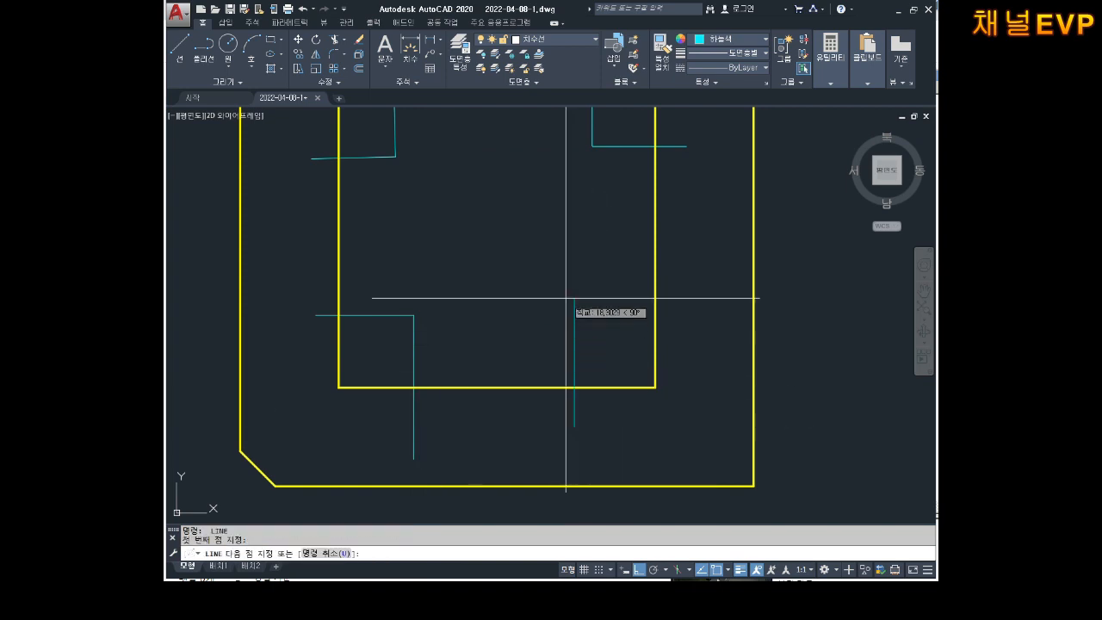
left_click(574, 315)
left_click(694, 307)
key("Escape")
key("Escape")
- Change the four concave corner arcs of the finished square exercise part with concentric circles to yellow
scroll(712, 270, "down", 10)
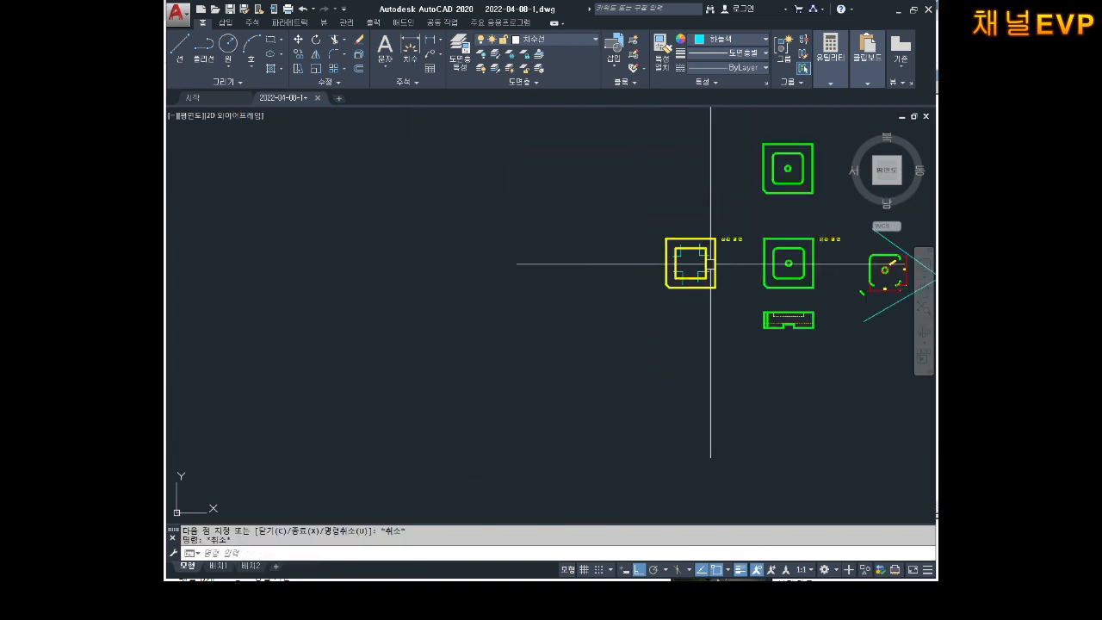
middle_click_drag(716, 265, 493, 271)
scroll(492, 271, "down", 5)
middle_click_drag(420, 290, 438, 363)
scroll(642, 221, "up", 10)
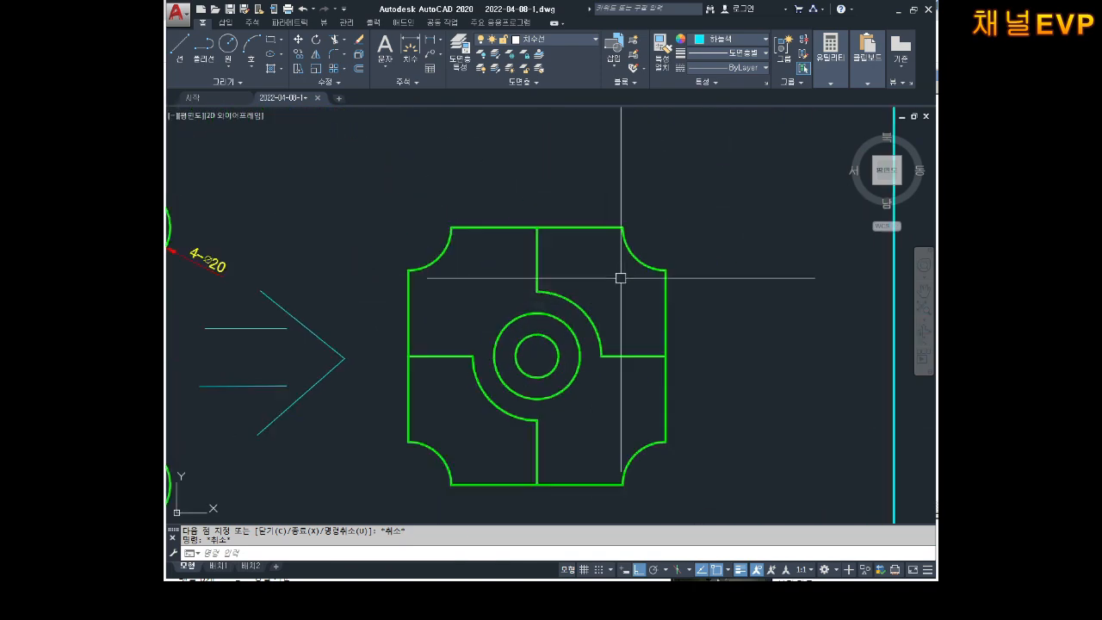
left_click(636, 239)
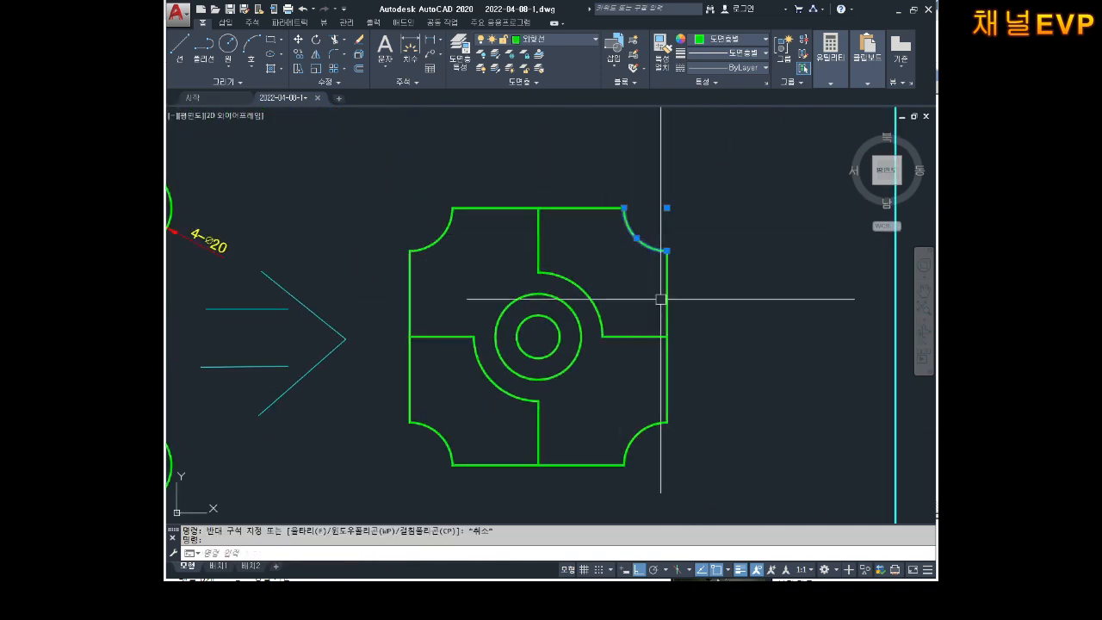
left_click(637, 432)
left_click(438, 435)
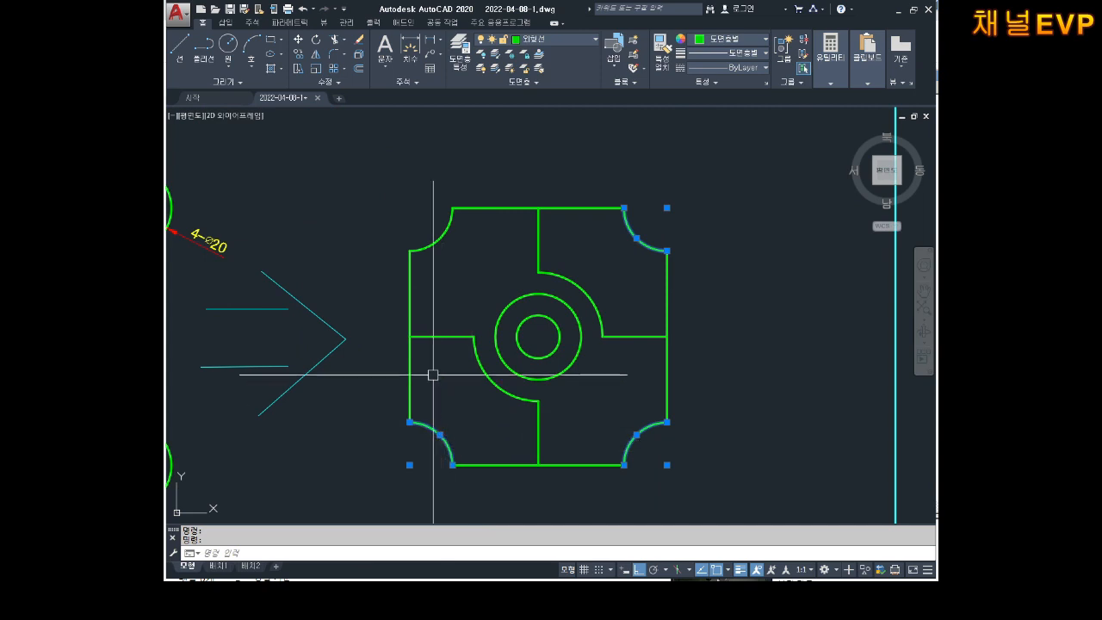
left_click(429, 244)
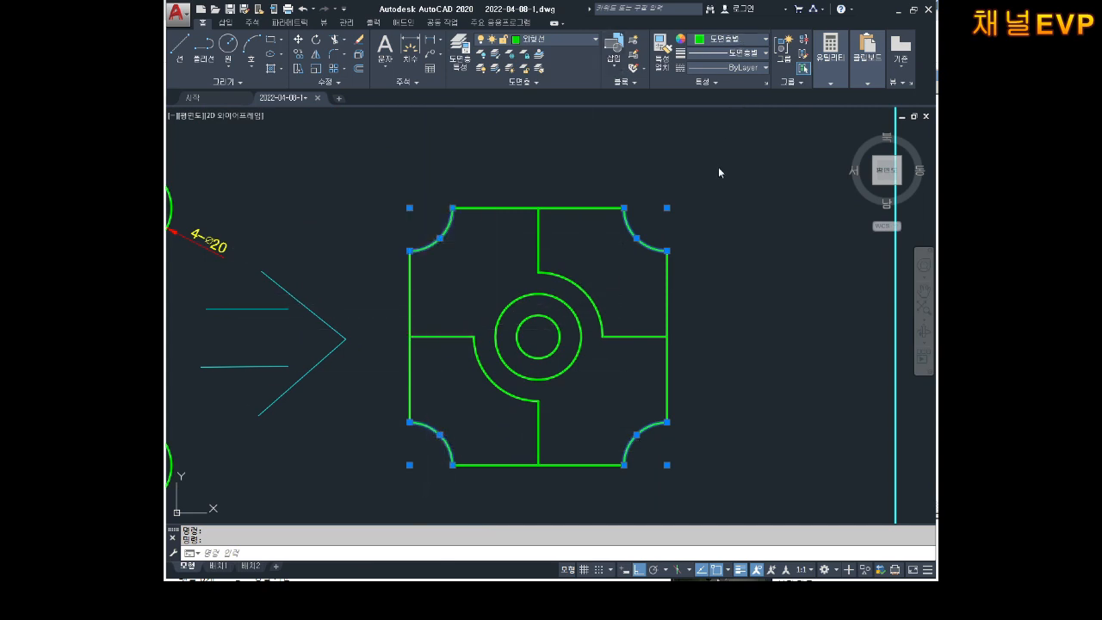
key("Escape")
key("Escape")
scroll(605, 324, "up", 2)
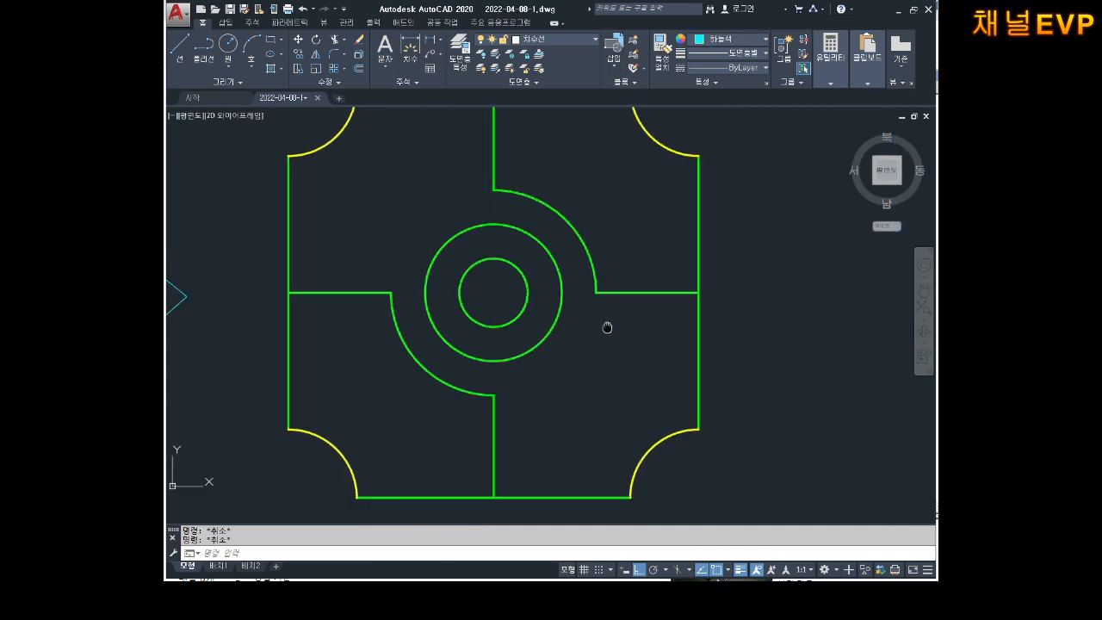
scroll(607, 316, "down", 2)
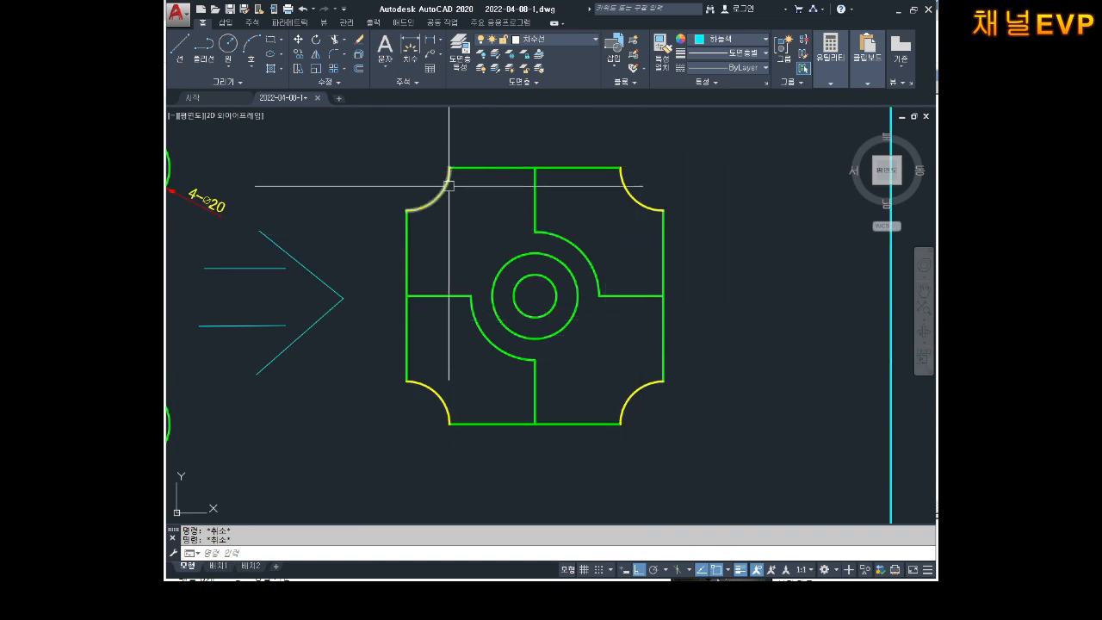
- Draw horizontal and vertical lines that square off the part's upper-left concave corner, running between the yellow arc's endpoints
type("l")
key("space")
scroll(534, 125, "up", 4)
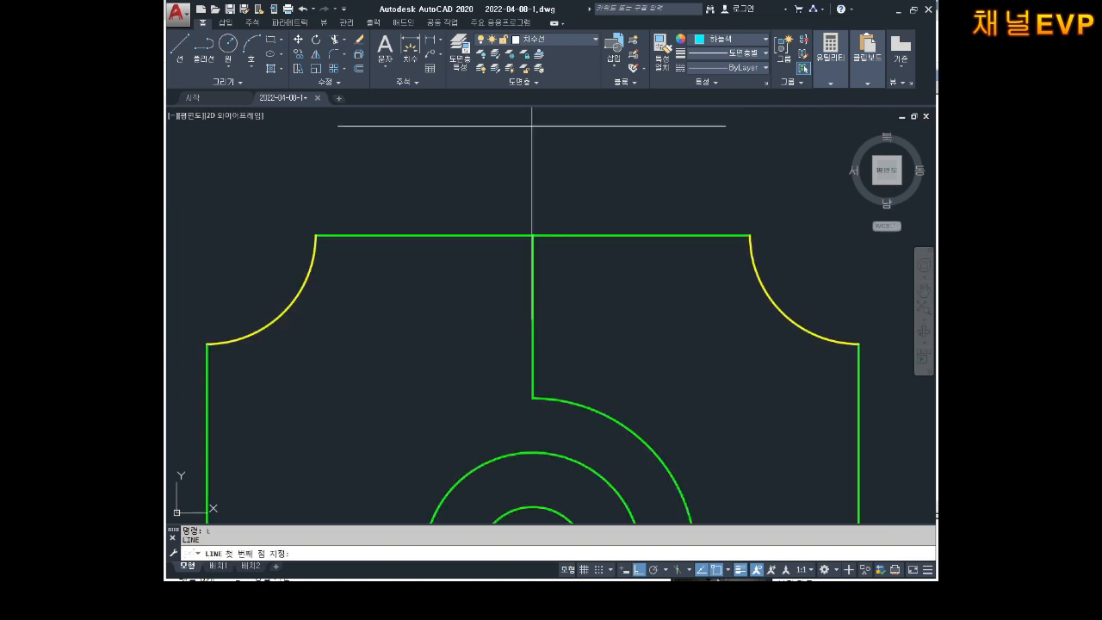
middle_click_drag(334, 253, 441, 218)
left_click(421, 200)
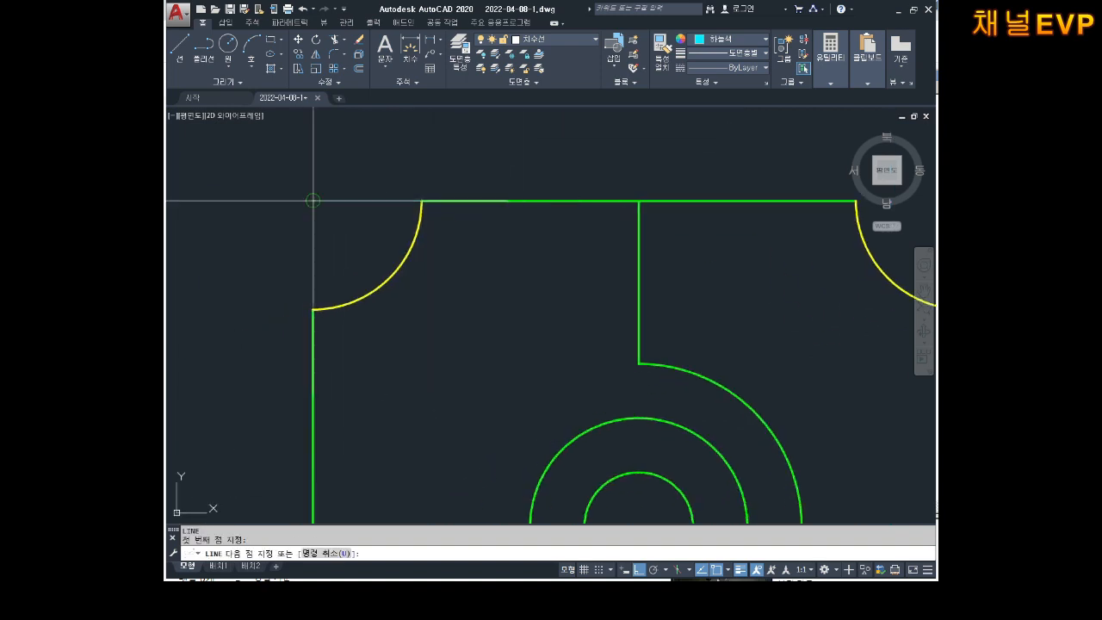
left_click(313, 200)
left_click(313, 308)
key("Escape")
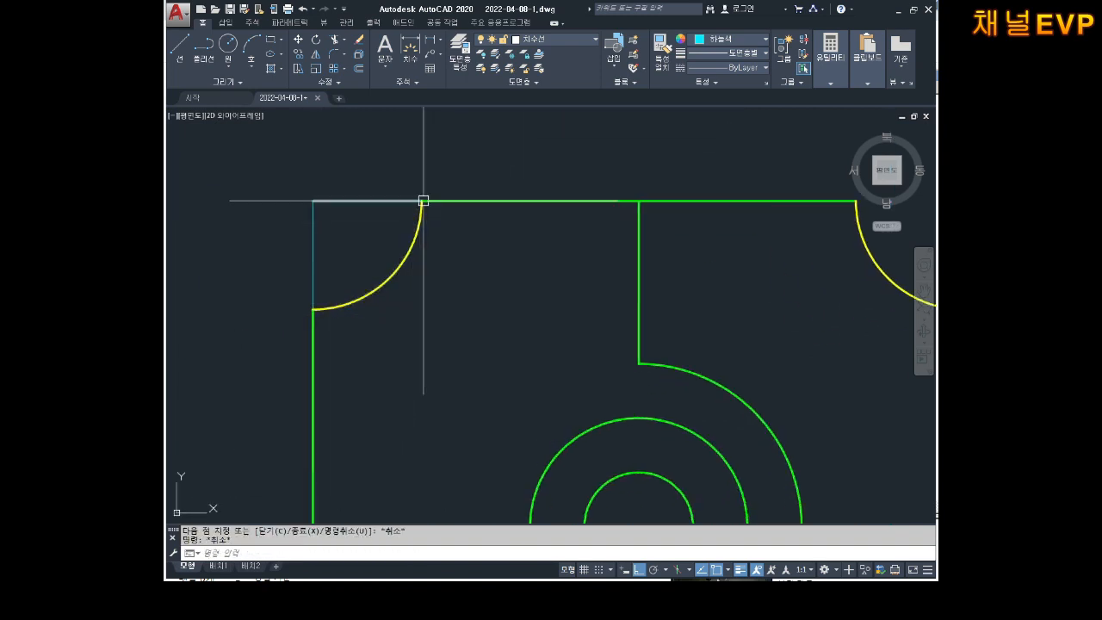
middle_click_drag(425, 199, 438, 180)
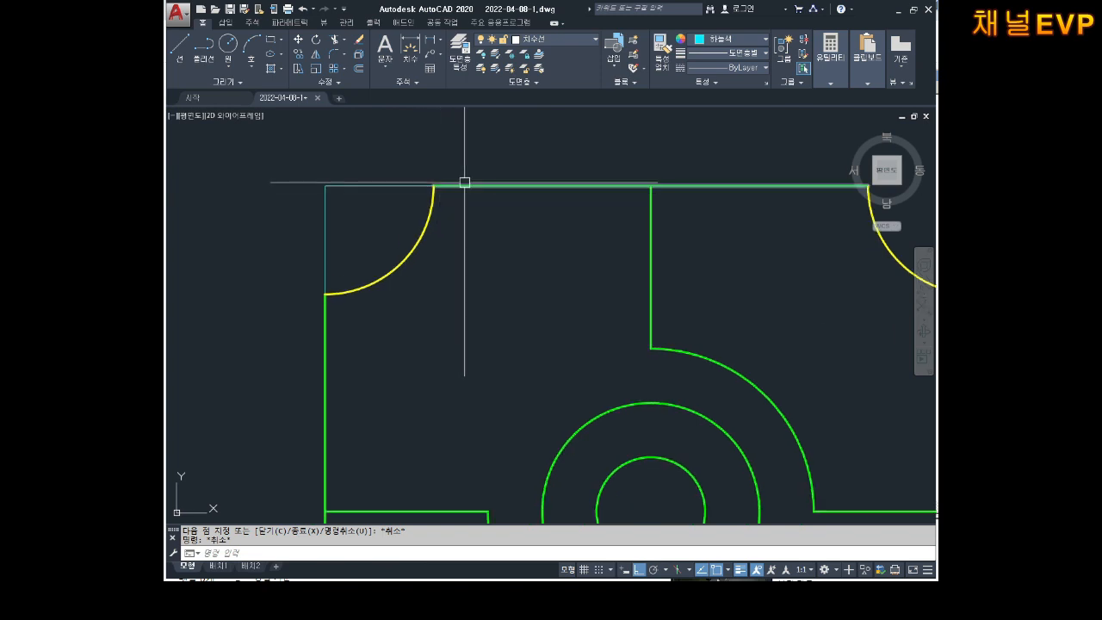
scroll(463, 180, "down", 2)
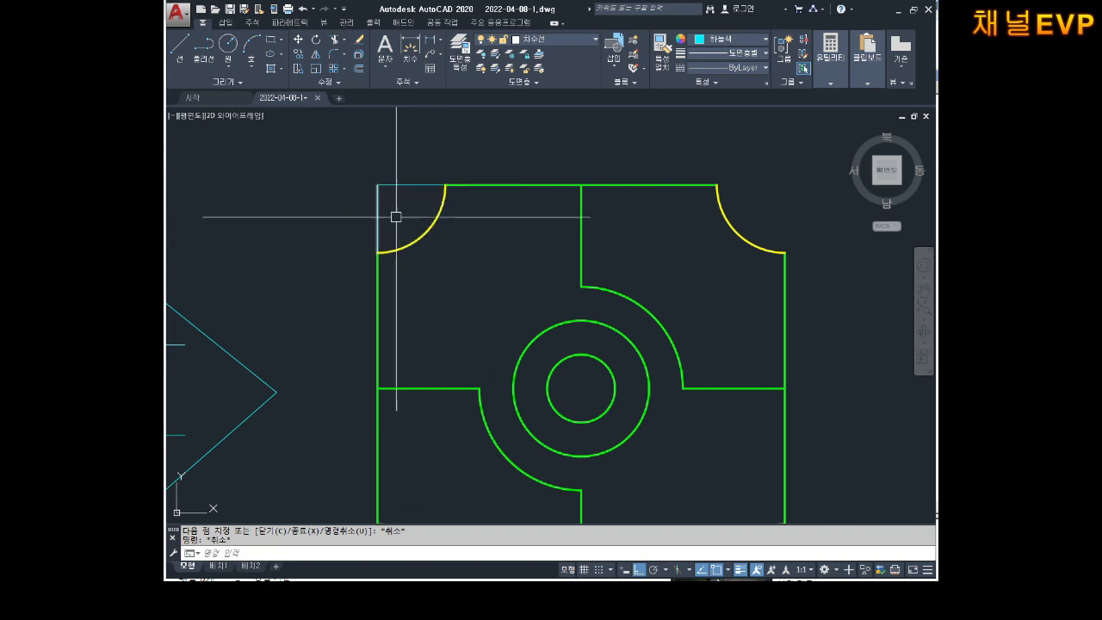
- Delete the L-shaped lines at the upper-right, lower-left and lower-right corners of the upper plate's square opening
scroll(396, 217, "down", 4)
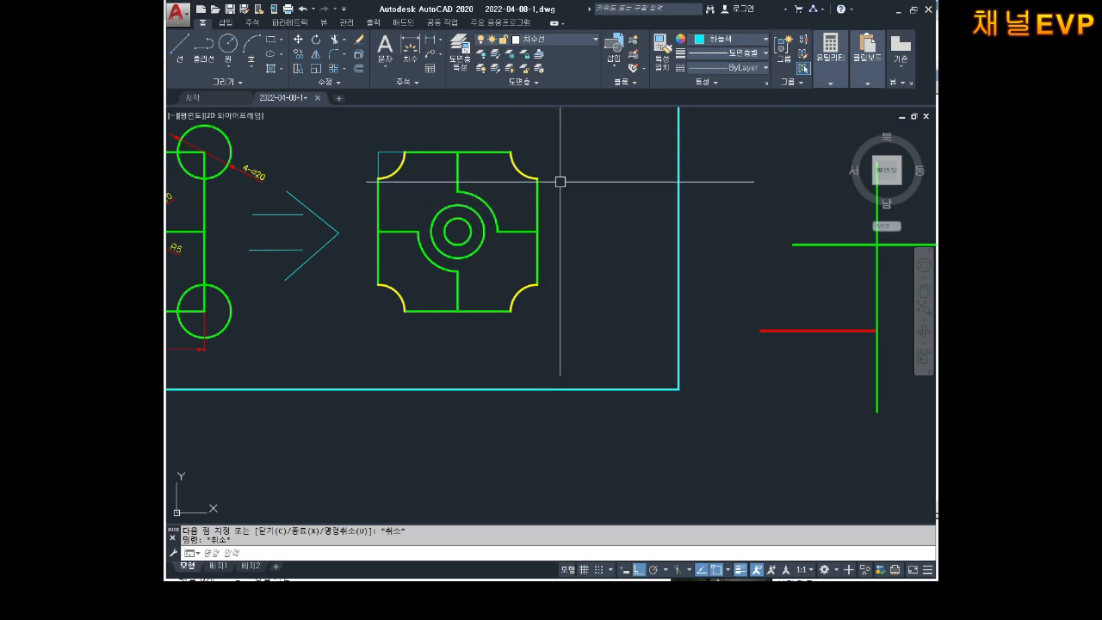
scroll(553, 190, "down", 2)
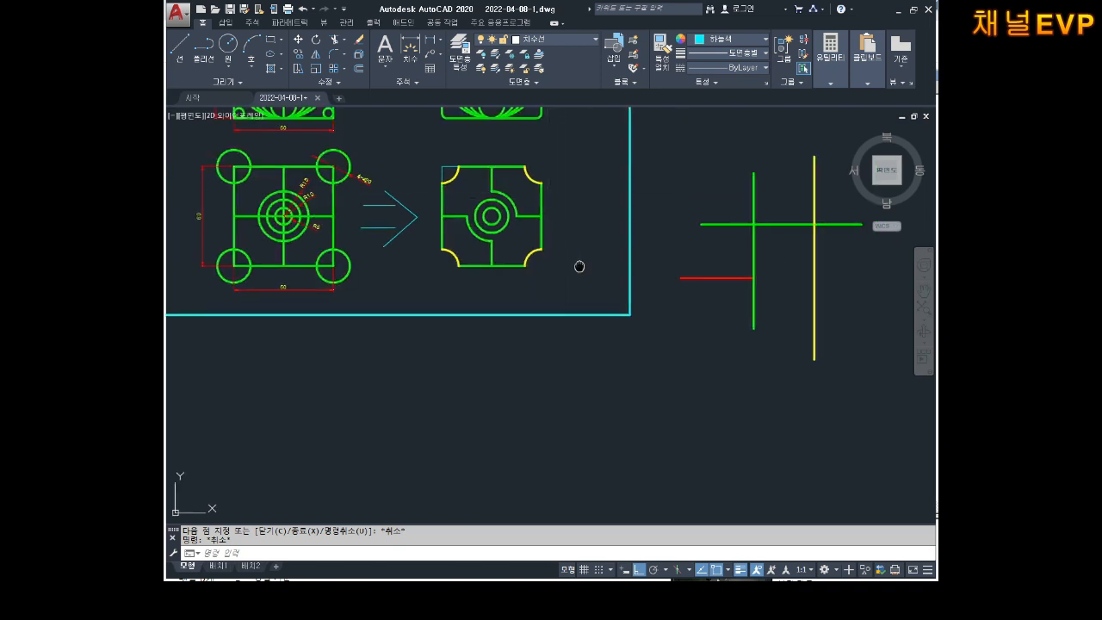
middle_click_drag(579, 266, 451, 211)
scroll(451, 211, "down", 4)
middle_click_drag(696, 298, 465, 173)
scroll(465, 172, "down", 4)
middle_click_drag(367, 306, 431, 235)
scroll(439, 243, "up", 8)
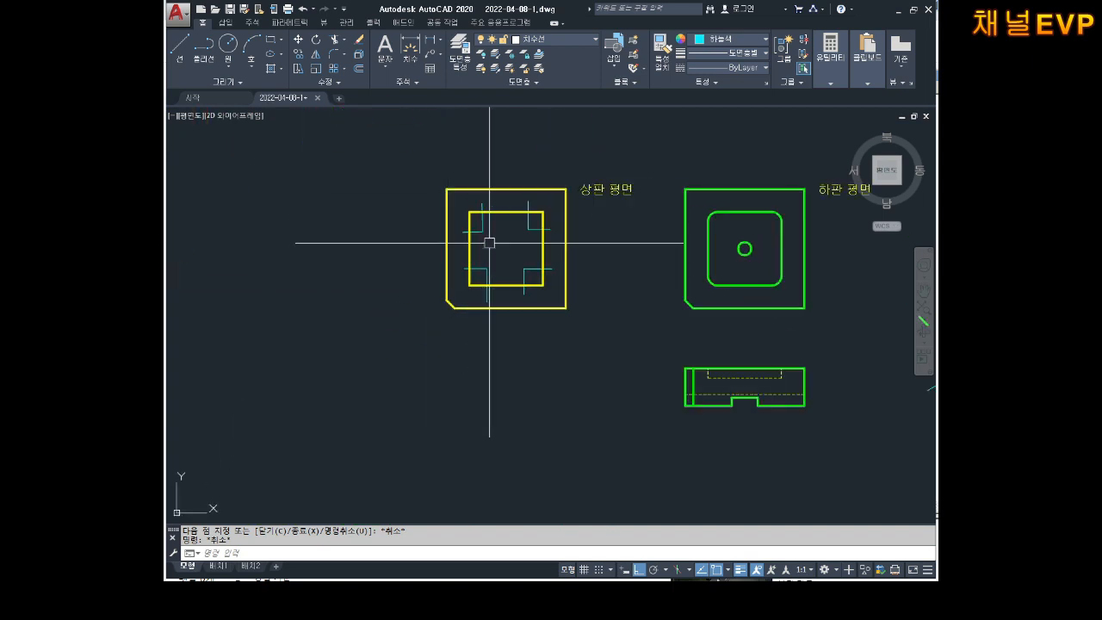
scroll(521, 216, "up", 4)
scroll(531, 236, "down", 2)
scroll(528, 228, "up", 4)
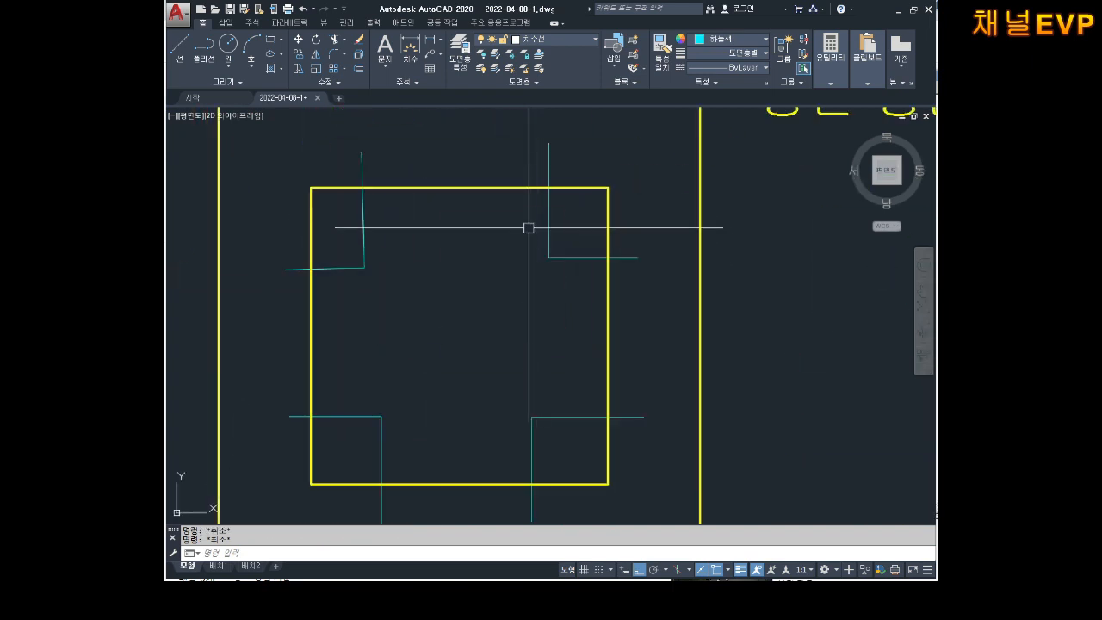
left_click(574, 220)
left_click(377, 419)
key("Delete")
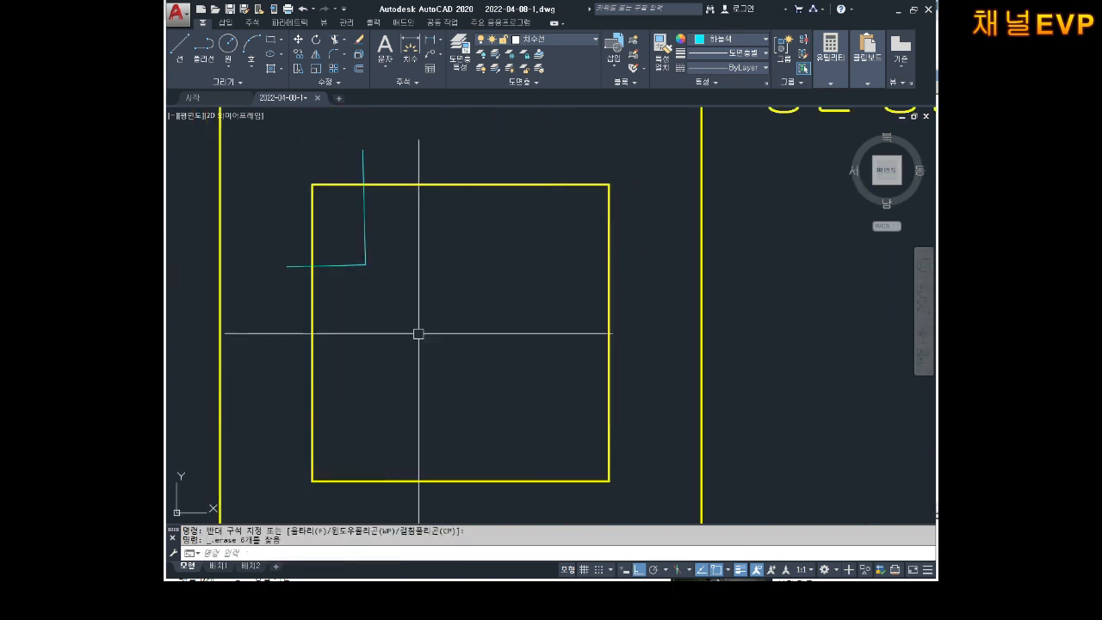
- Delete the remaining L-shaped pair of lines at the square opening's upper-left corner
scroll(420, 315, "down", 4)
scroll(422, 297, "up", 2)
key("Escape")
left_click(418, 285)
left_click(376, 336)
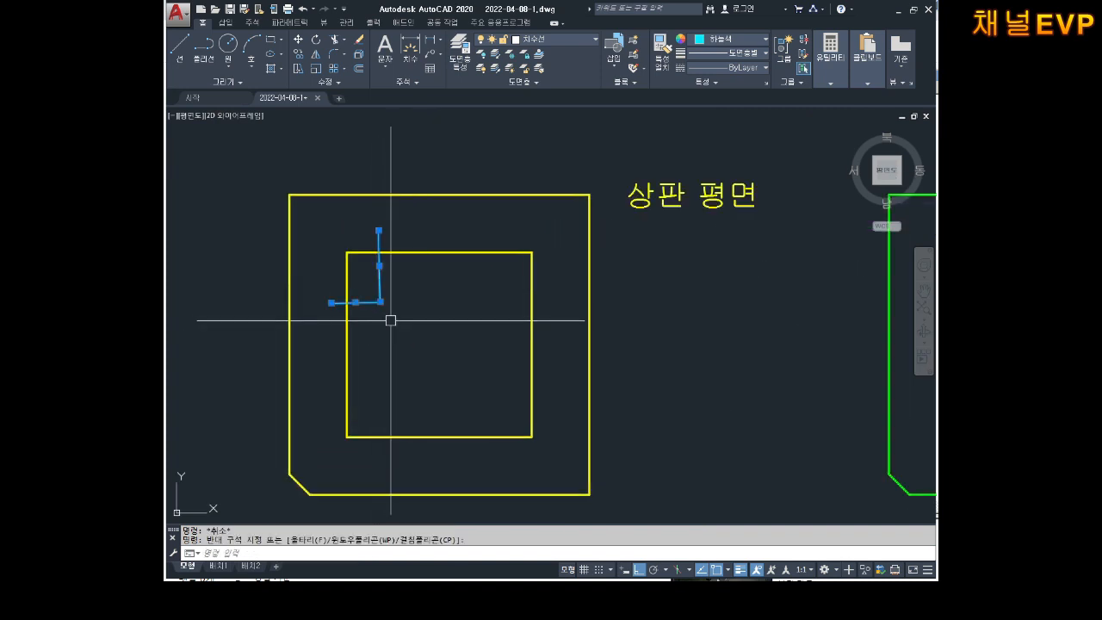
key("Delete")
- Copy the upper plate's outline and square opening straight down to a clear spot below the original plan
middle_click_drag(445, 283, 443, 233)
key("Escape")
key("Escape")
type("co")
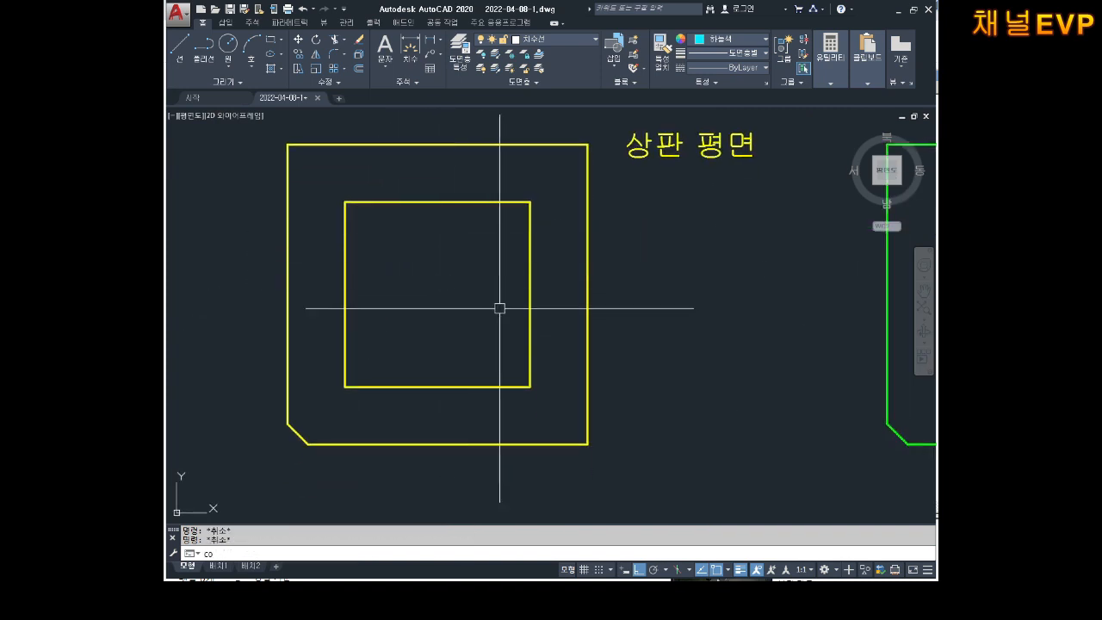
key("space")
left_click(623, 238)
left_click(492, 345)
key("space")
left_click(493, 347)
scroll(493, 347, "down", 2)
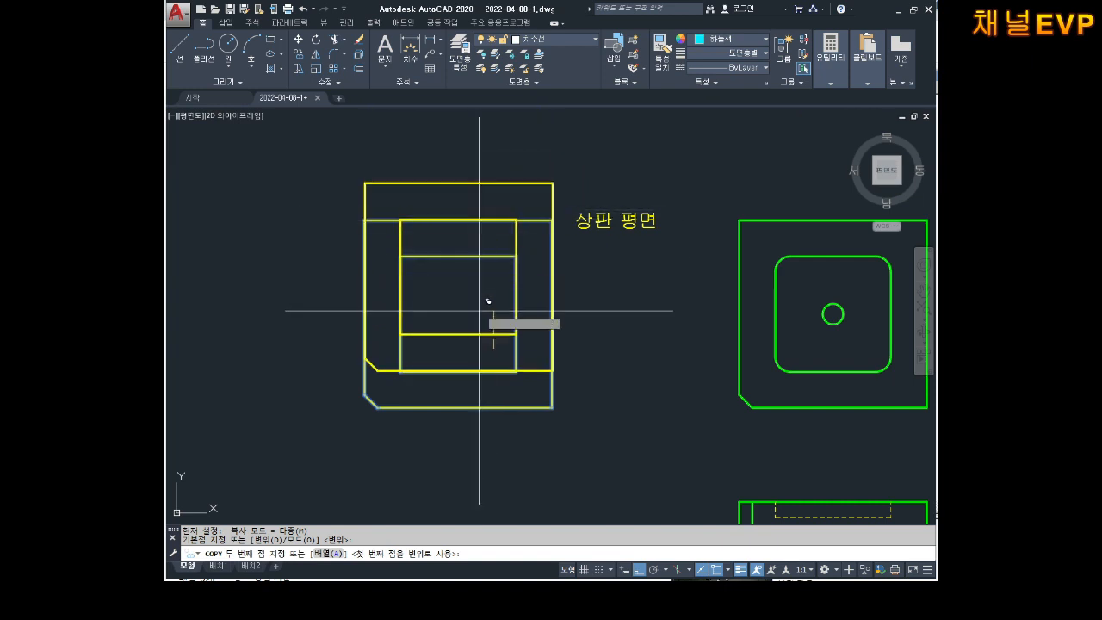
middle_click_drag(485, 301, 464, 16)
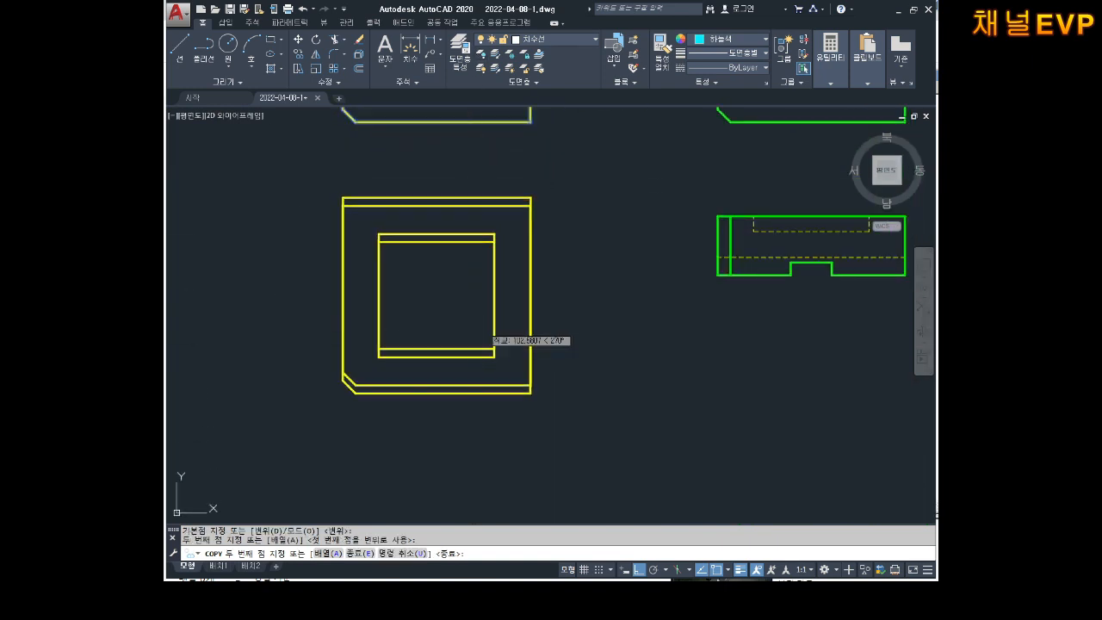
key("Escape")
key("Escape")
- Explode the copied plate's outline and square opening
scroll(537, 288, "up", 3)
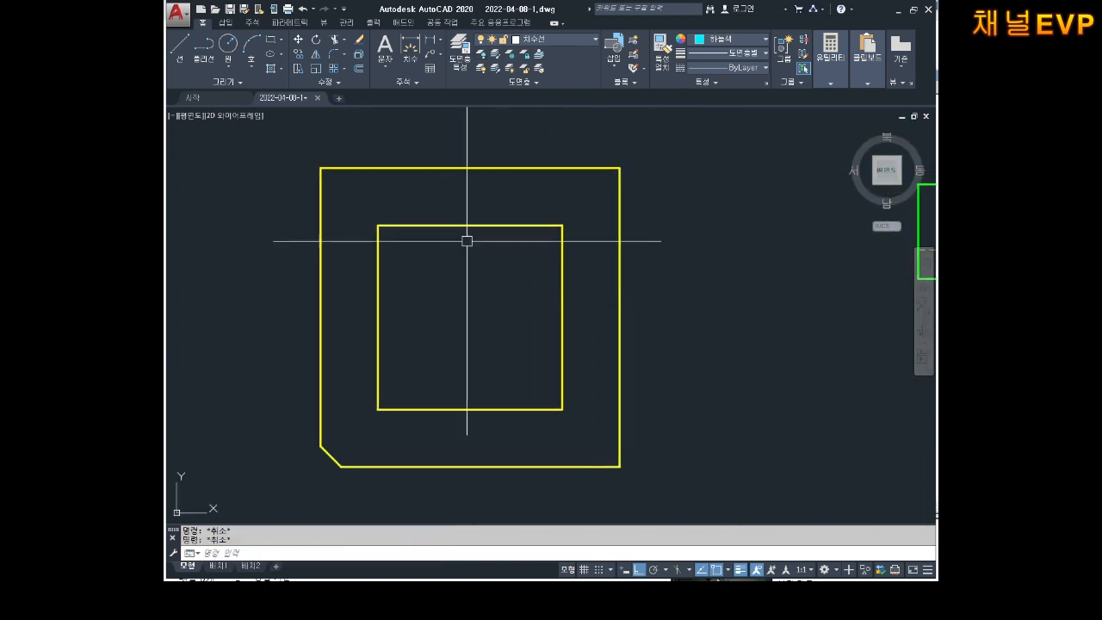
mouse_move(487, 274)
middle_mouse_down()
mouse_move(546, 283)
mouse_move(578, 253)
mouse_move(540, 311)
middle_mouse_up()
scroll(578, 249, "down", 3)
scroll(540, 311, "up", 2)
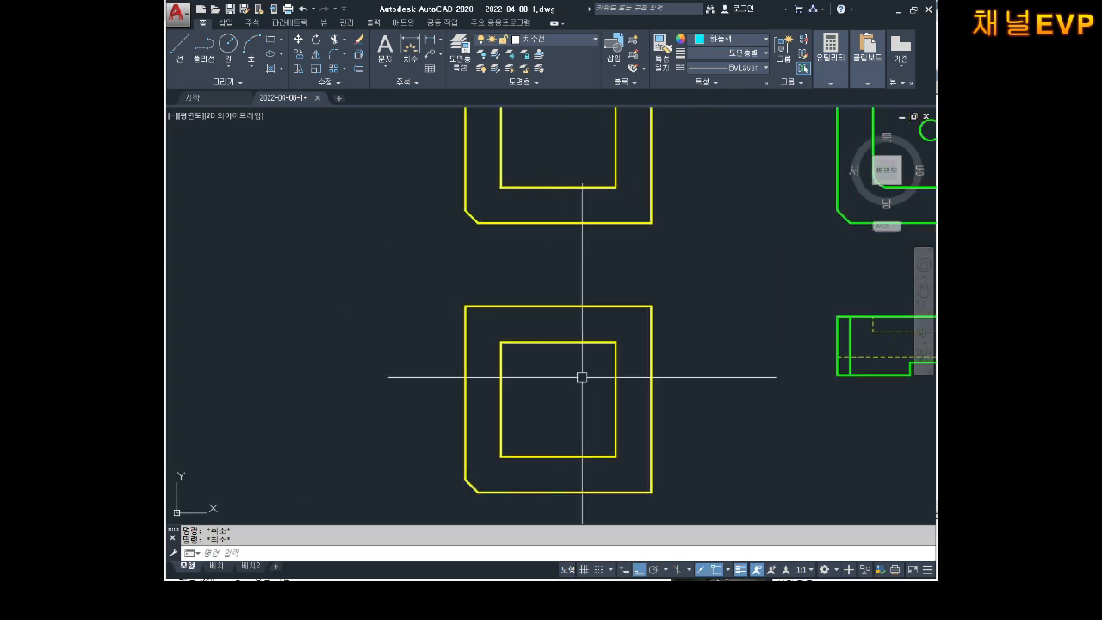
middle_click_drag(580, 376, 580, 314)
type("x")
key("space")
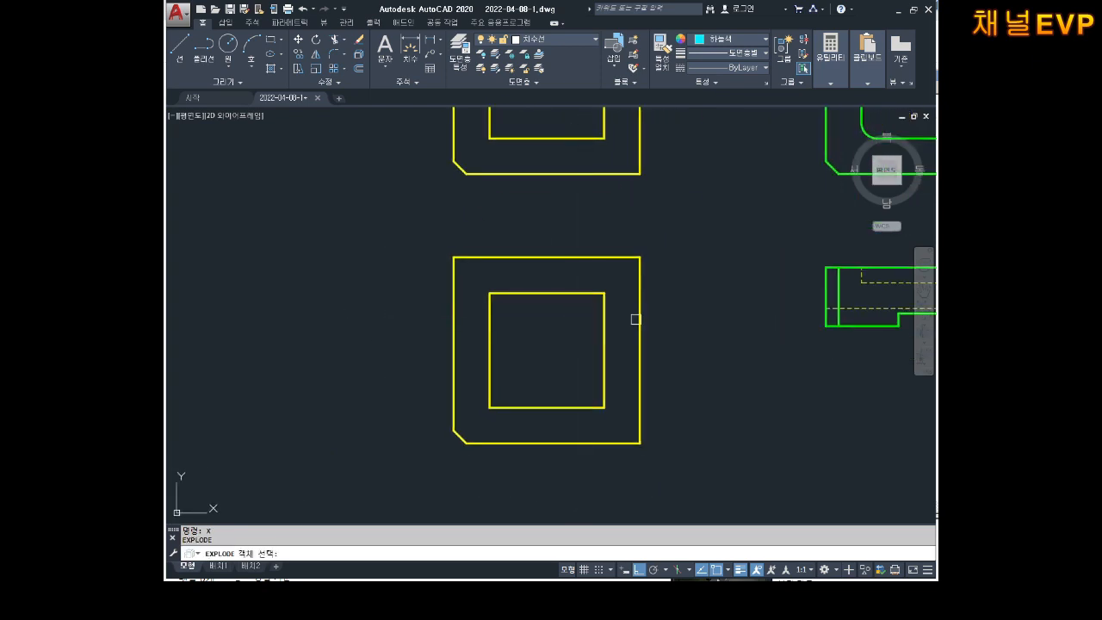
left_click(676, 274)
left_click(612, 370)
key("space")
scroll(598, 306, "up", 2)
key("Escape")
- Change the copied plan's inner square from yellow to green
left_click(627, 258)
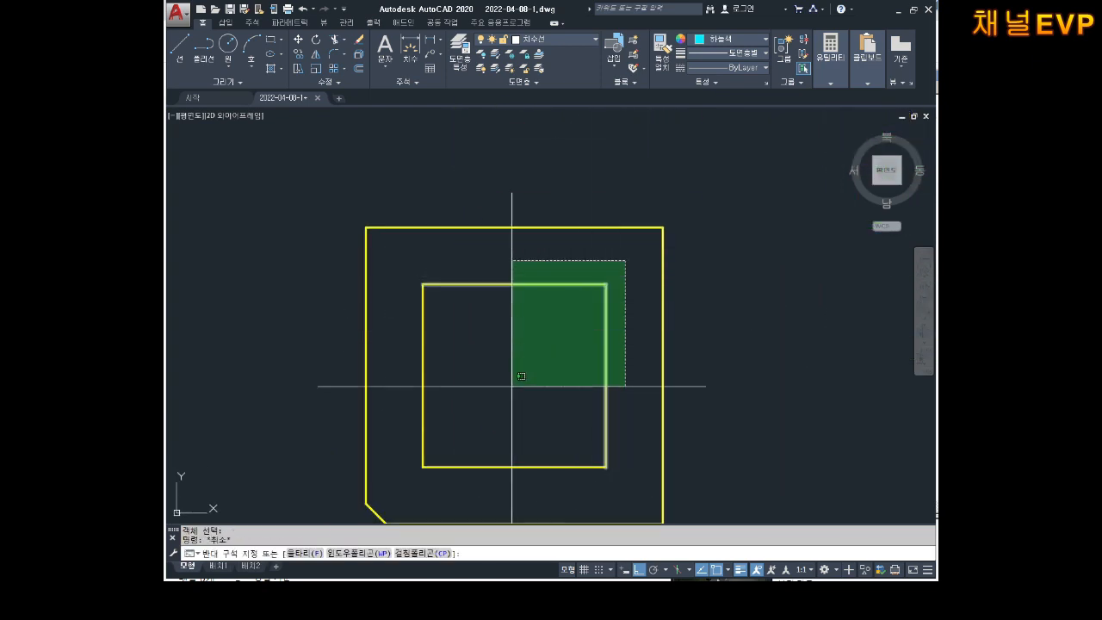
left_click(422, 465)
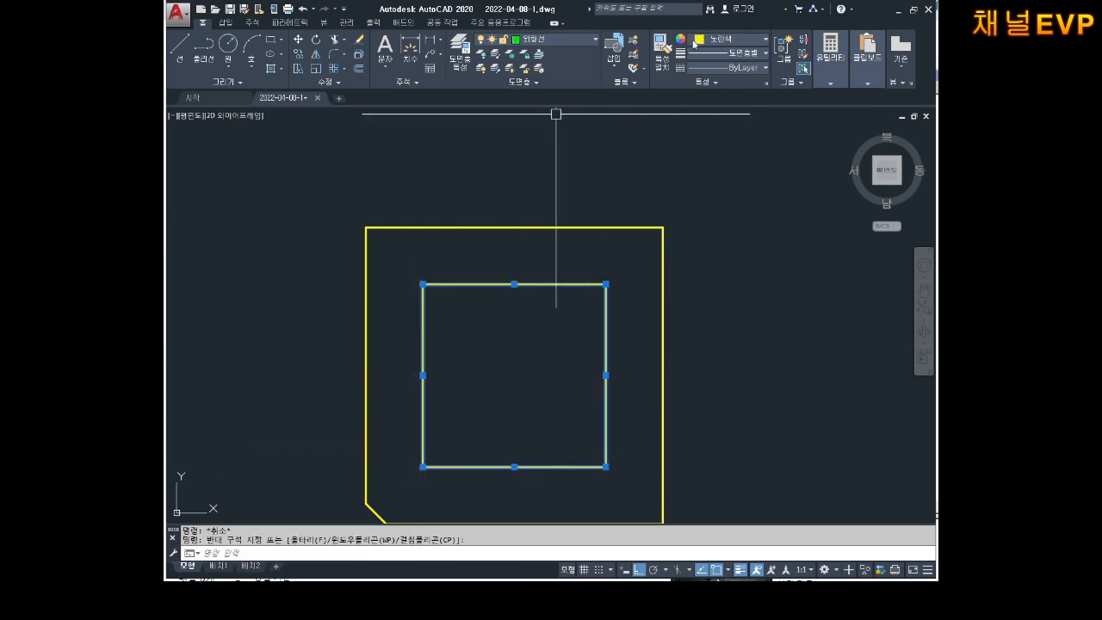
left_click(712, 57)
key("Escape")
key("Escape")
scroll(669, 245, "down", 2)
middle_click_drag(669, 246, 575, 284)
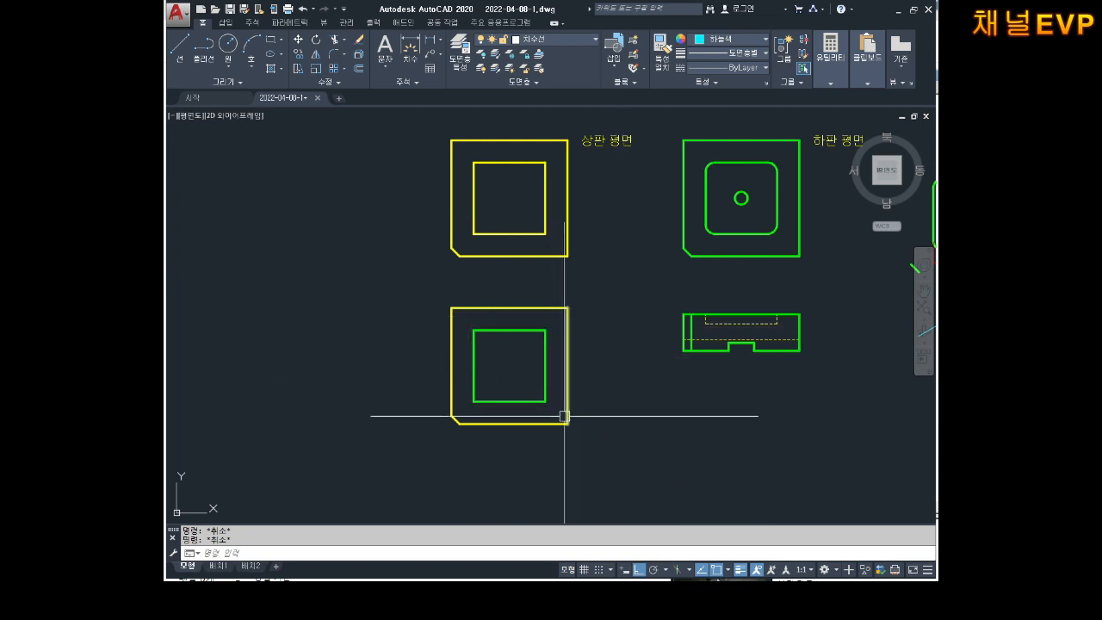
- Offset the upper and left sides of the green square inward by 8
scroll(484, 375, "up", 4)
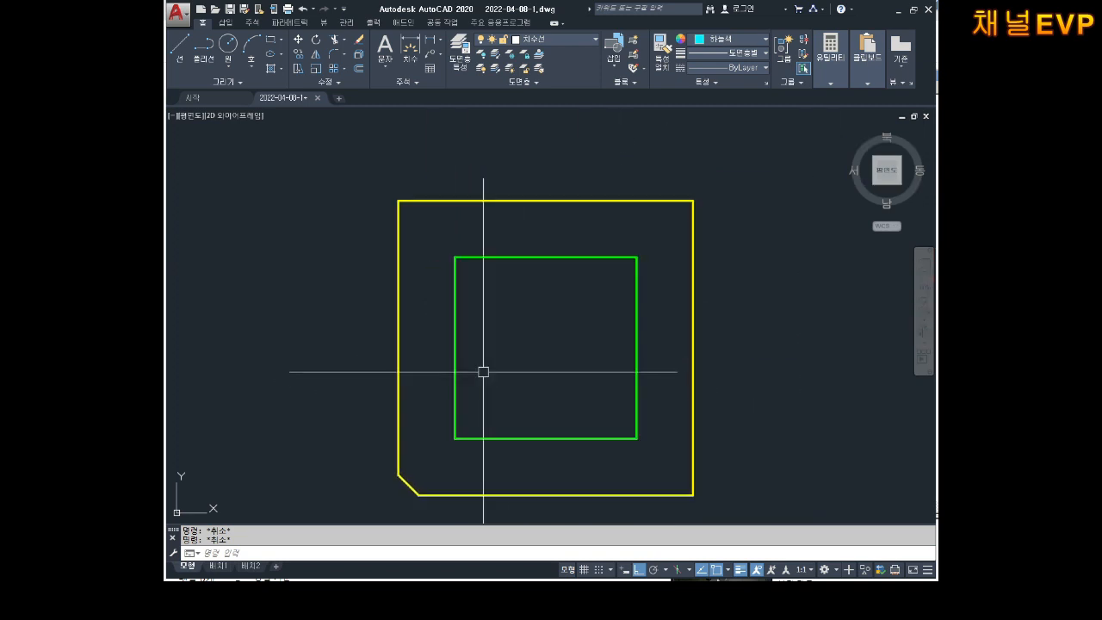
middle_click_drag(484, 373, 477, 338)
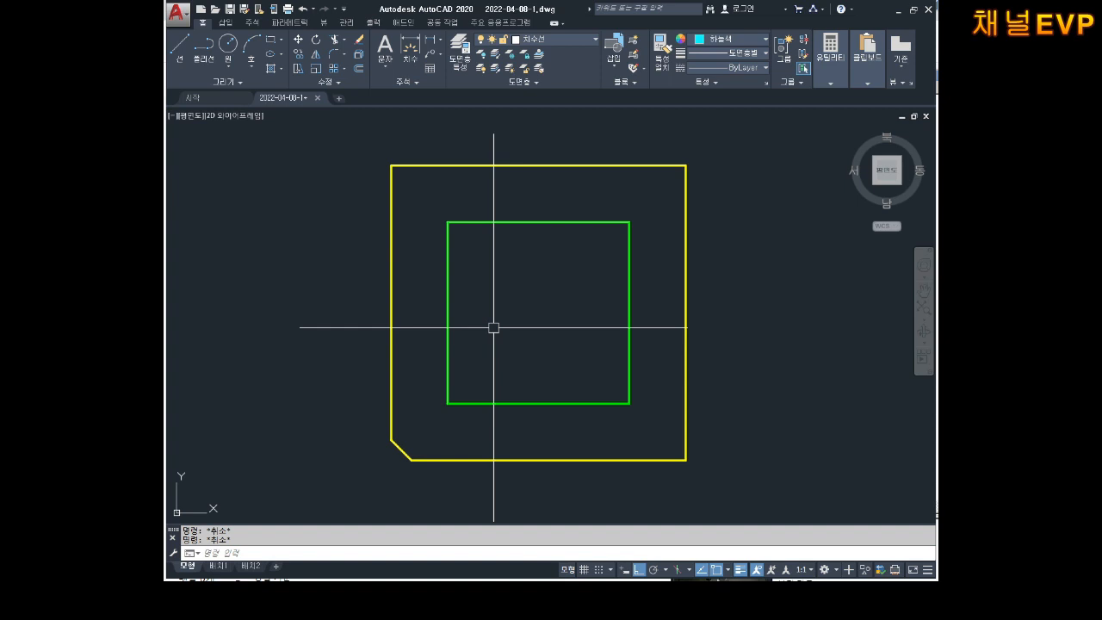
type("o")
key("Return")
type("8")
key("Return")
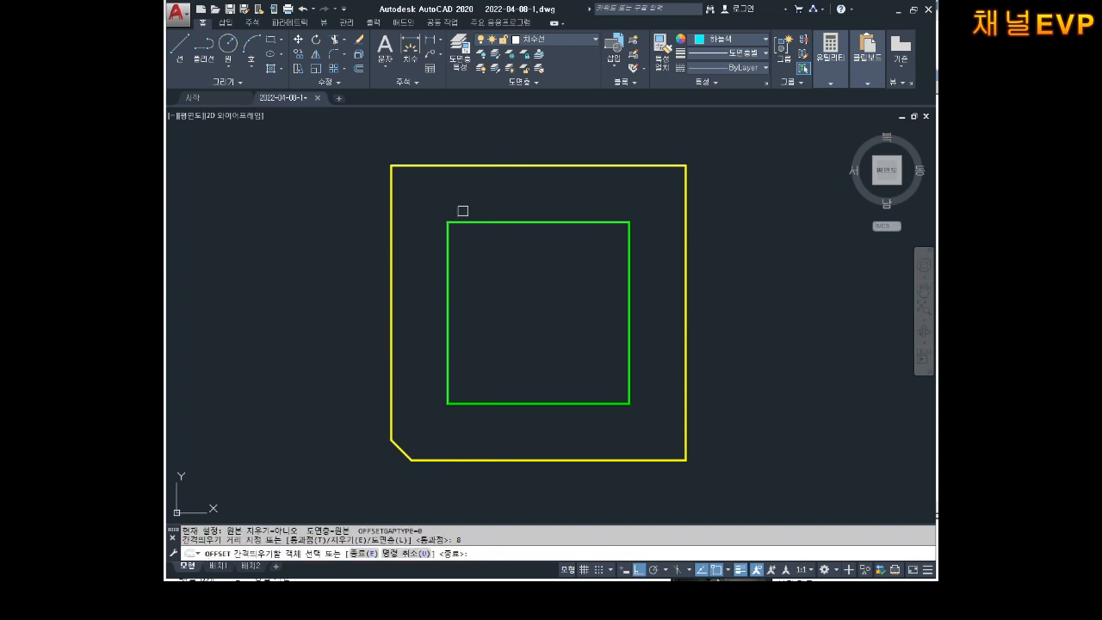
left_click(482, 223)
left_click(483, 290)
left_click(449, 301)
left_click(500, 304)
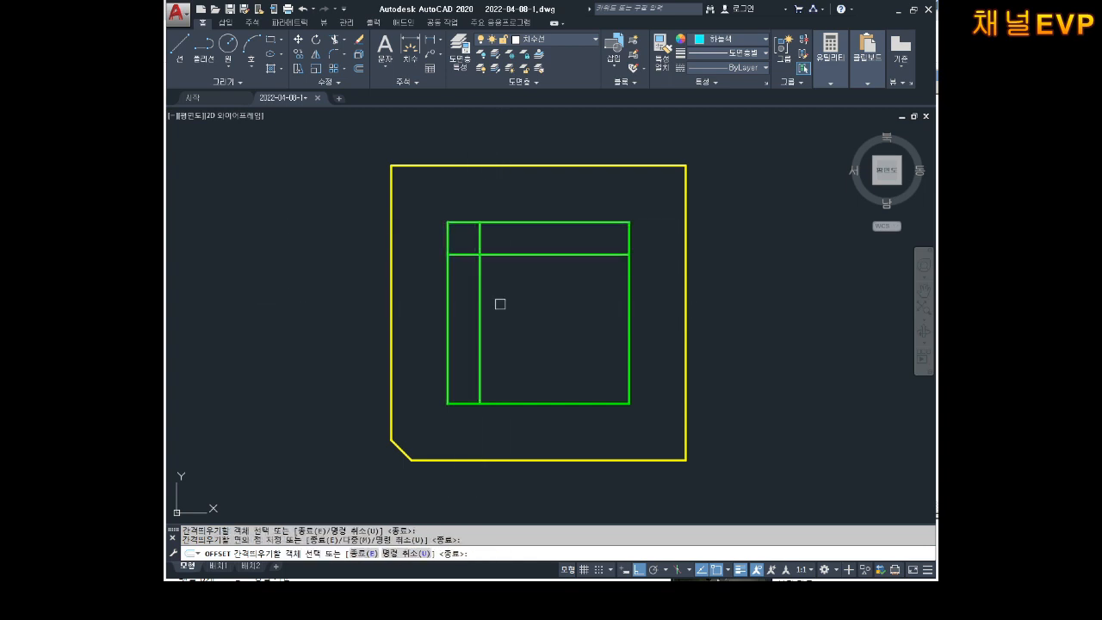
- Offset the lower and right sides of the green square inward by the same distance of 8
left_click(514, 403)
left_click(586, 336)
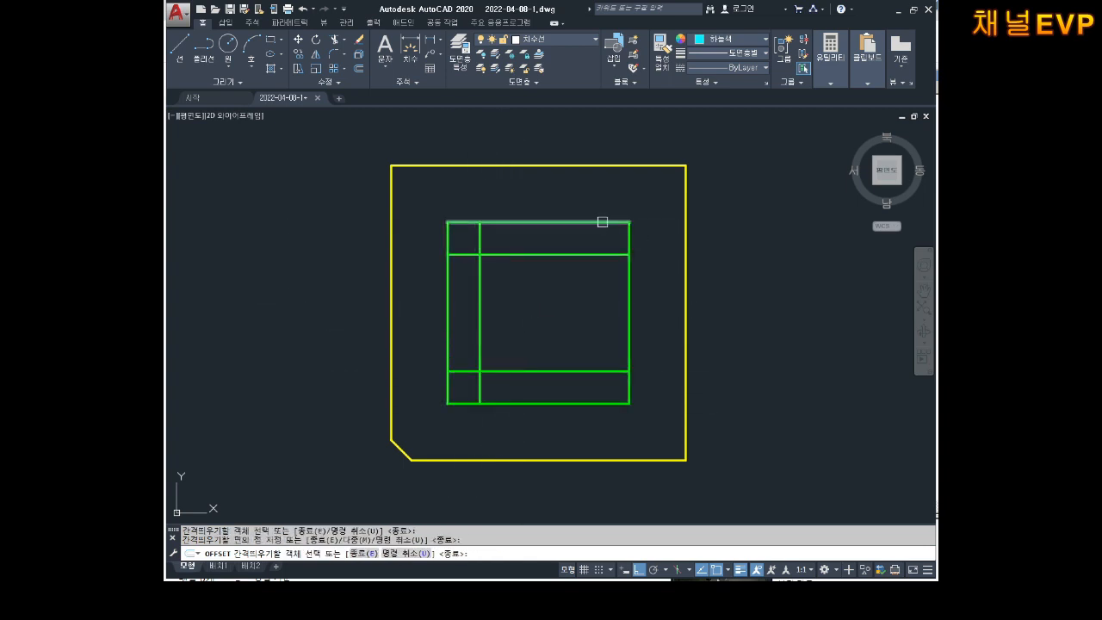
left_click(628, 277)
left_click(602, 310)
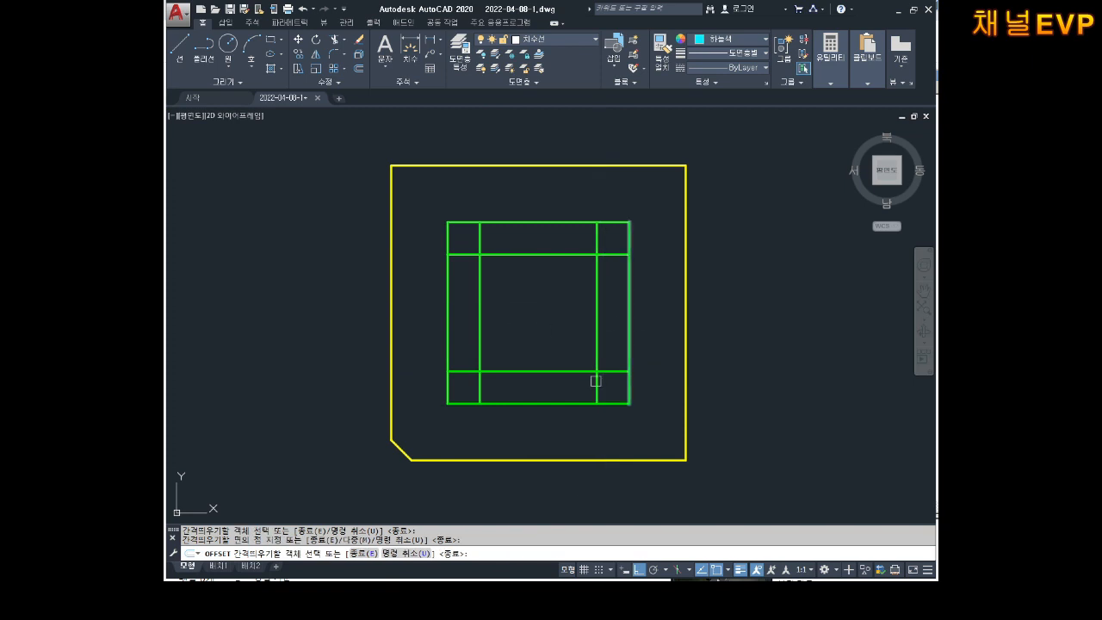
- Add a vertical linear dimension for the offset at the green square's upper-left corner, placed beside the square
scroll(562, 283, "up", 3)
key("Escape")
key("Escape")
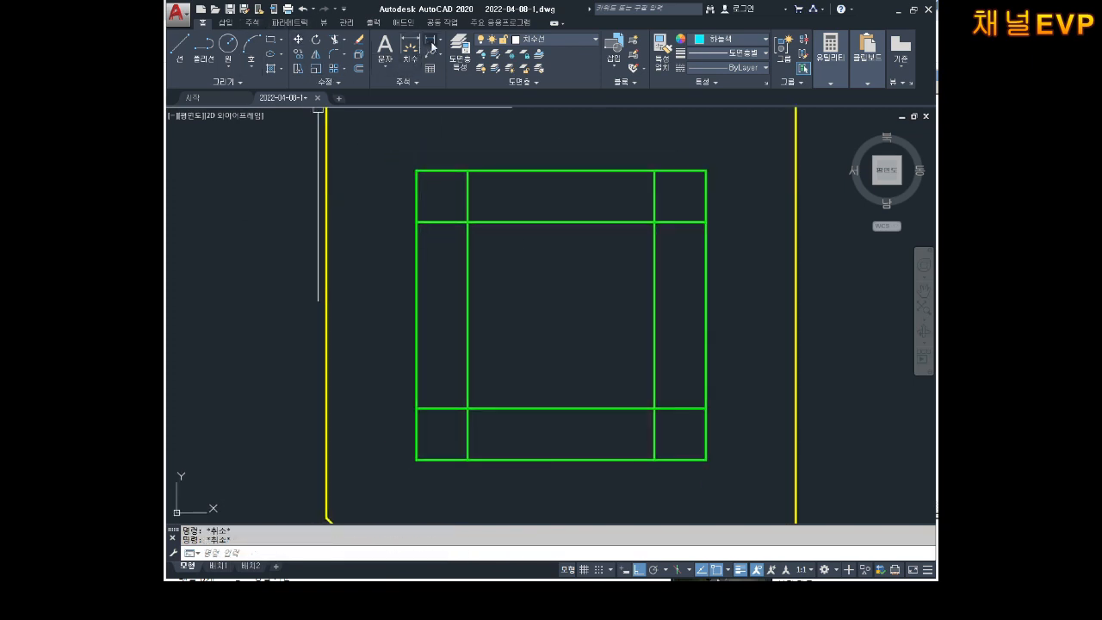
left_click(432, 41)
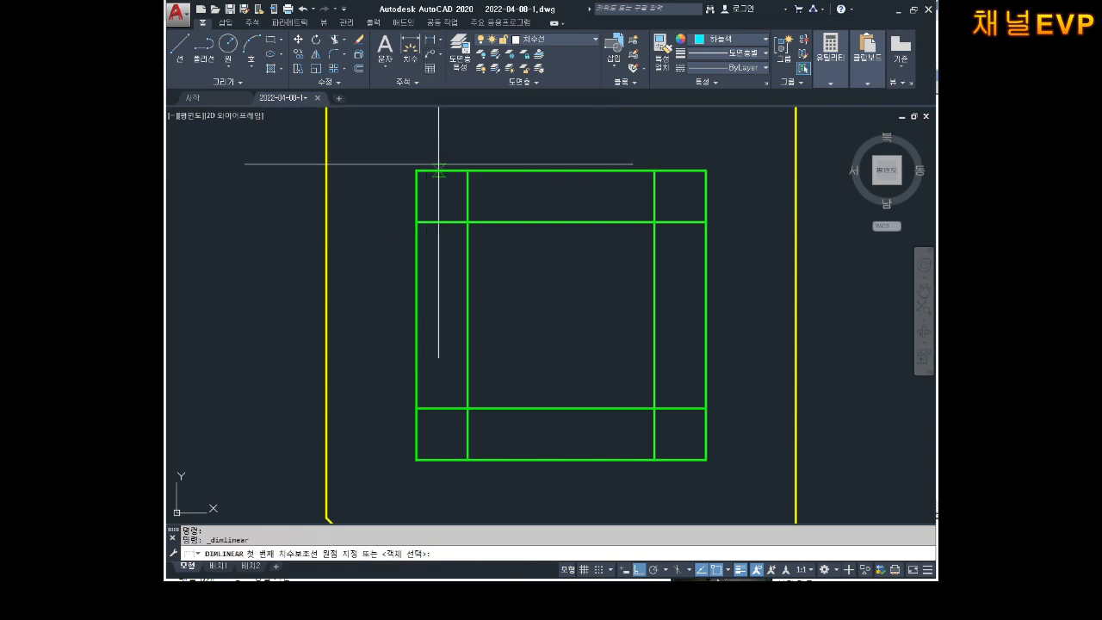
left_click(416, 171)
left_click(414, 222)
left_click(363, 197)
middle_click_drag(416, 170, 419, 202)
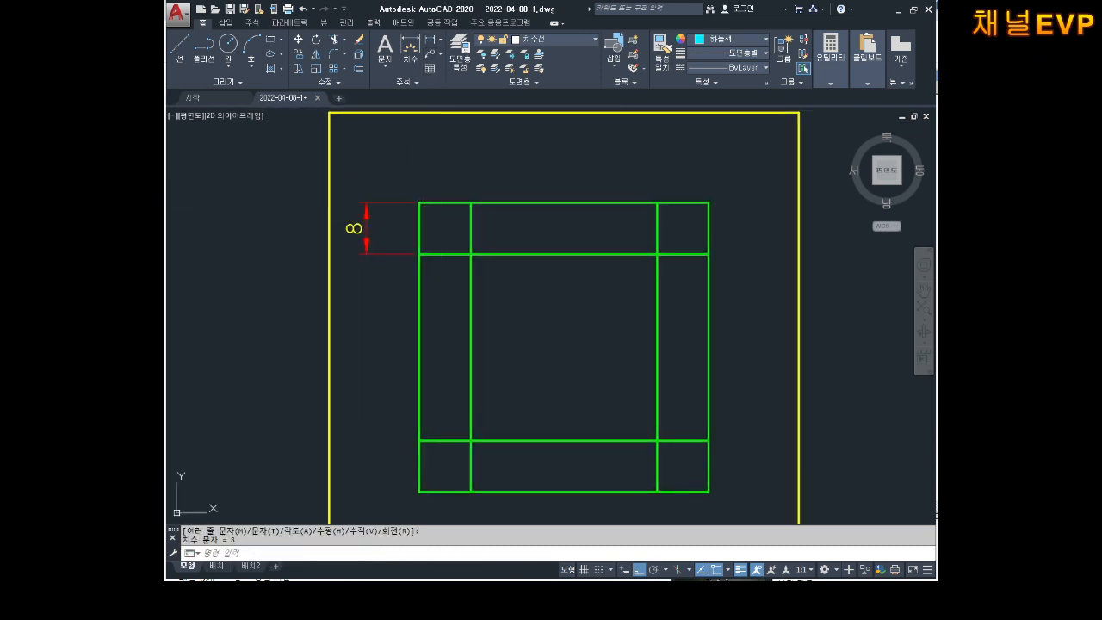
- Add a horizontal linear dimension for the offset at the green square's upper-left corner, placed above the square
key("Return")
left_click(419, 202)
left_click(471, 203)
left_click(469, 158)
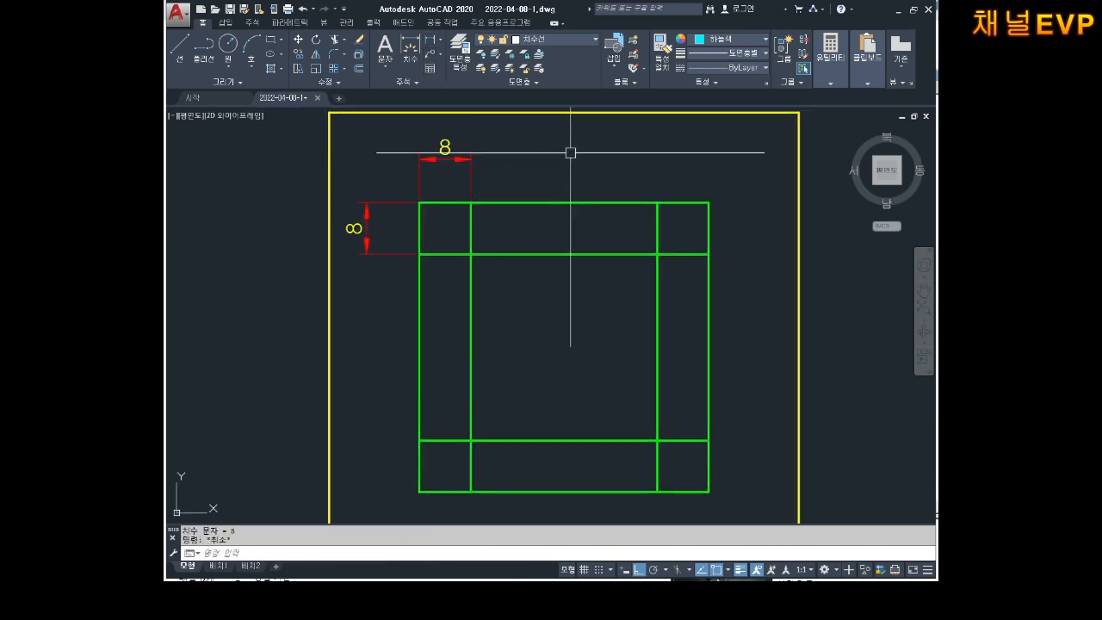
key("Escape")
key("Escape")
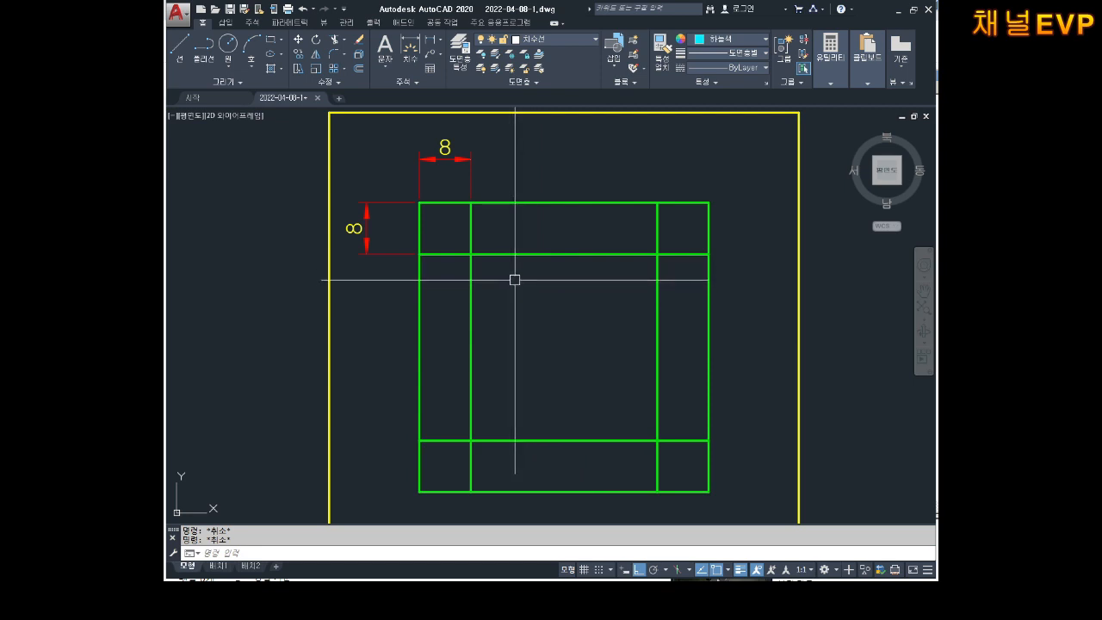
- Trim away the outer line pieces at the four corners of the green square
key("Return")
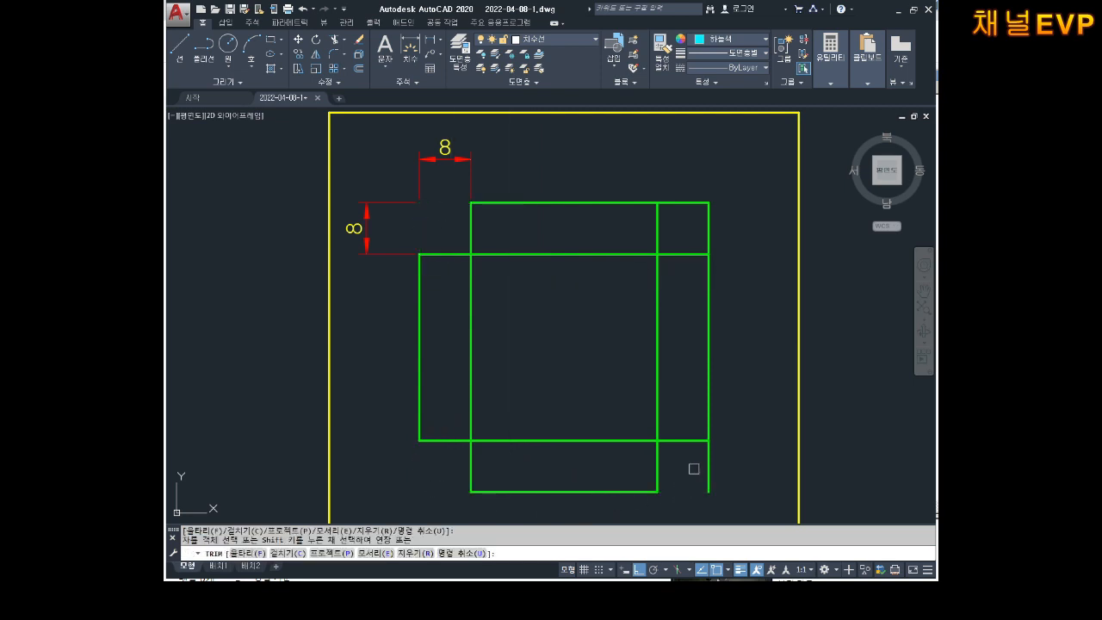
left_click(694, 201)
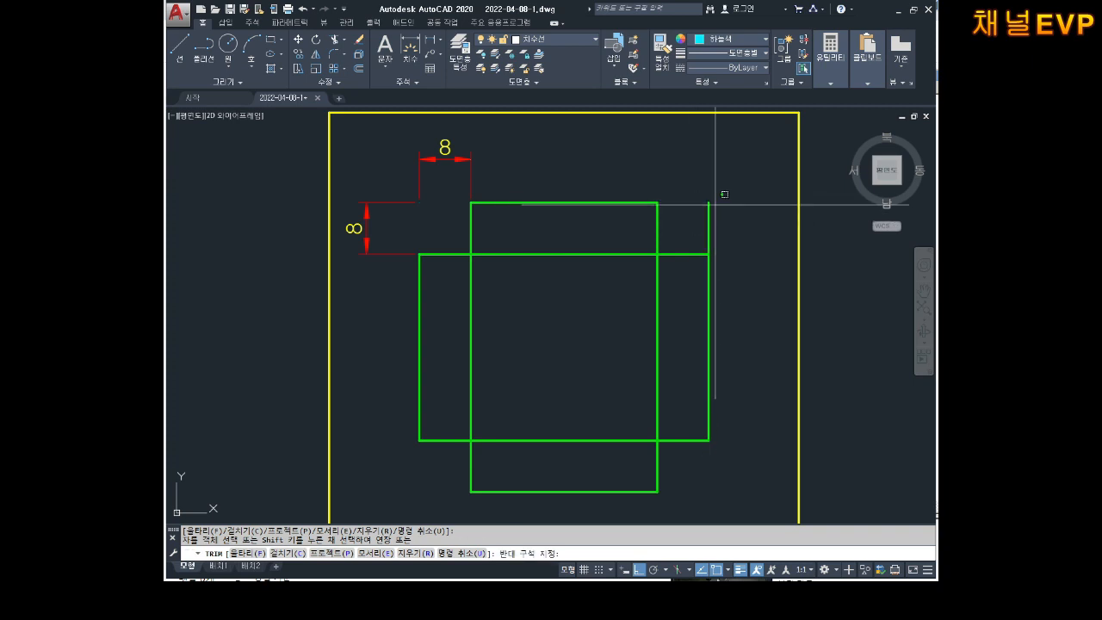
left_click(709, 220)
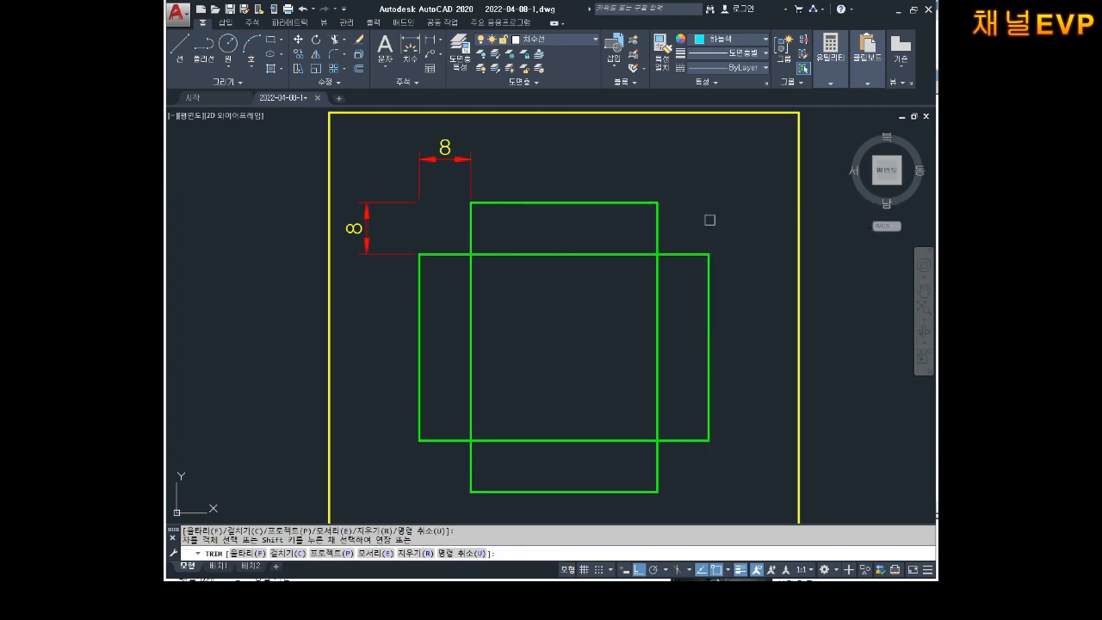
- Trim the inner segments of the four offset lines so only a closed cross-shaped outline is left
left_click(562, 246)
left_click(647, 339)
left_click(578, 405)
left_click(551, 455)
left_click(521, 362)
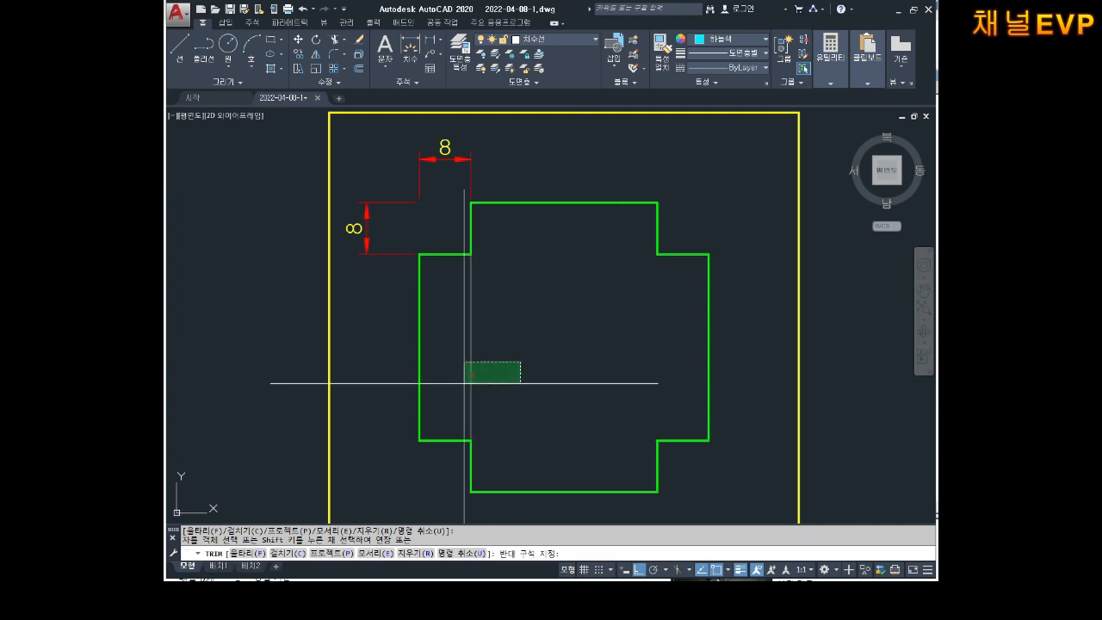
left_click(465, 383)
scroll(574, 361, "down", 2)
key("Escape")
key("Escape")
key("Escape")
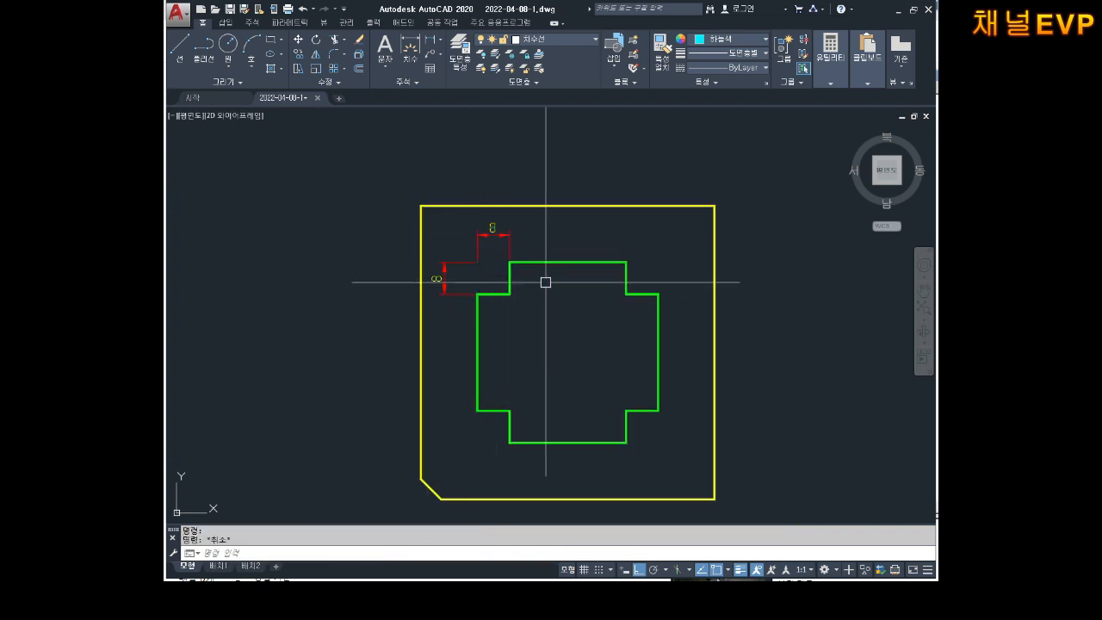
scroll(575, 307, "up", 3)
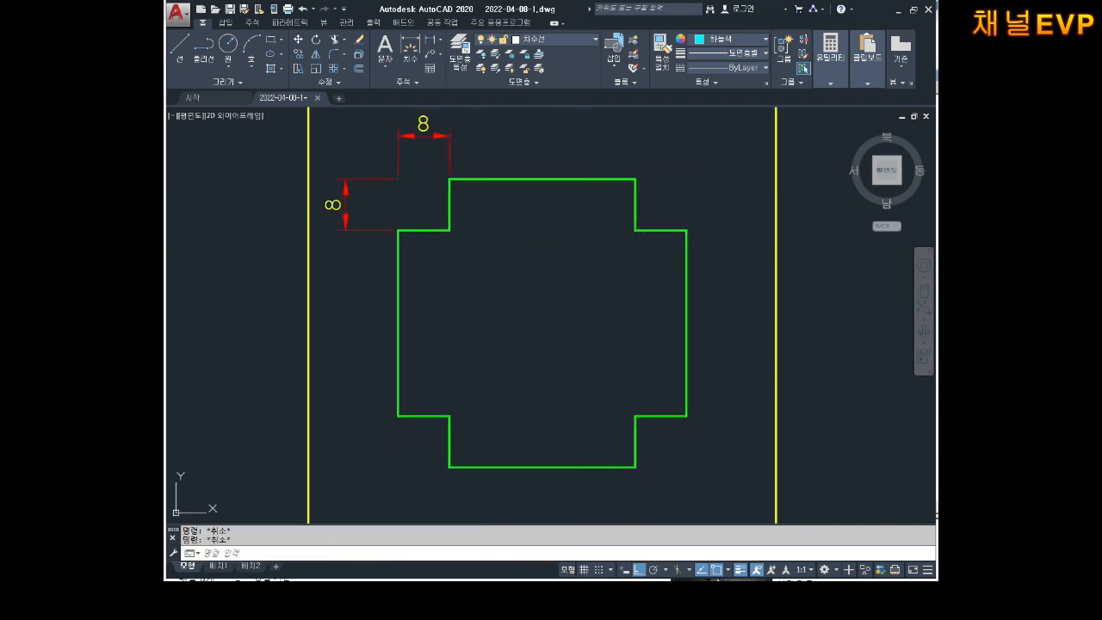
scroll(622, 353, "down", 2)
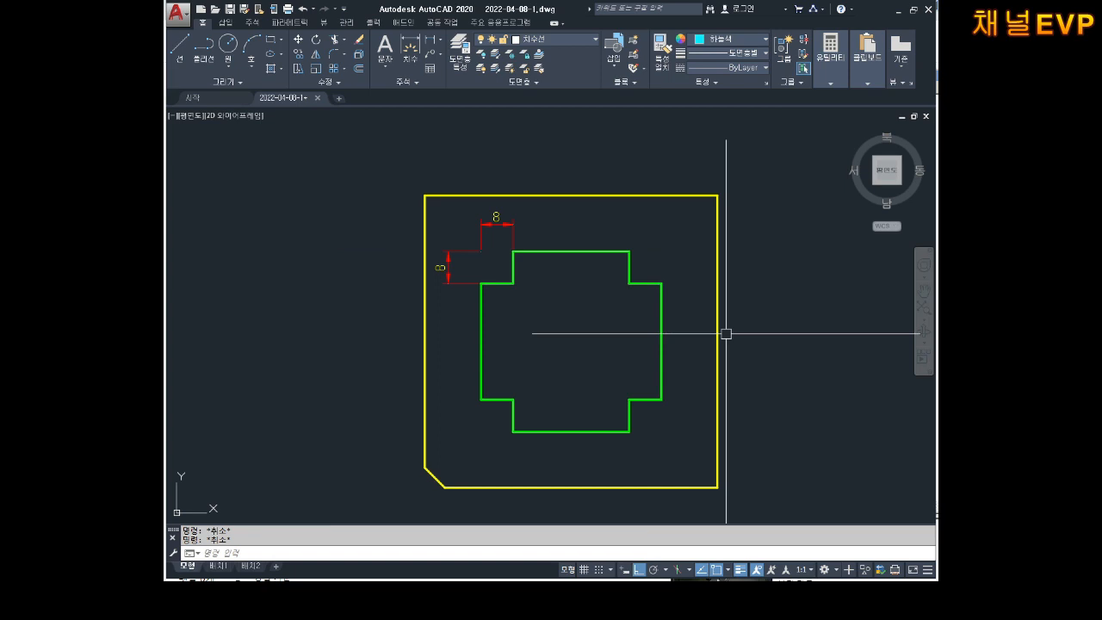
- Fillet the two upper inner corners of the cross-shaped outline with a radius of 6
scroll(530, 310, "up", 3)
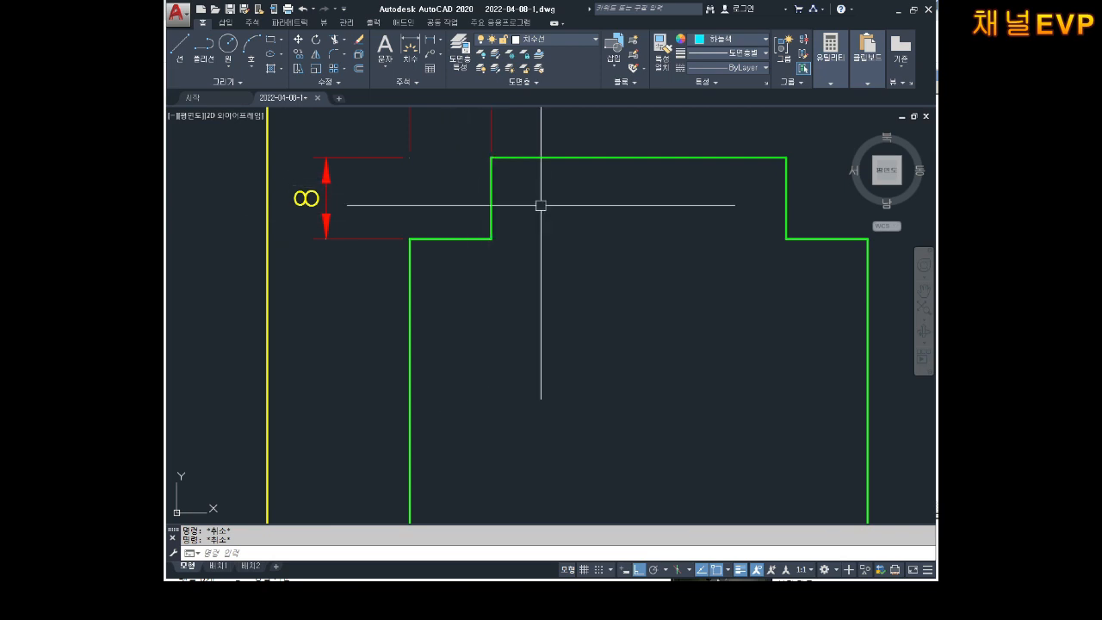
type("f")
key("Return")
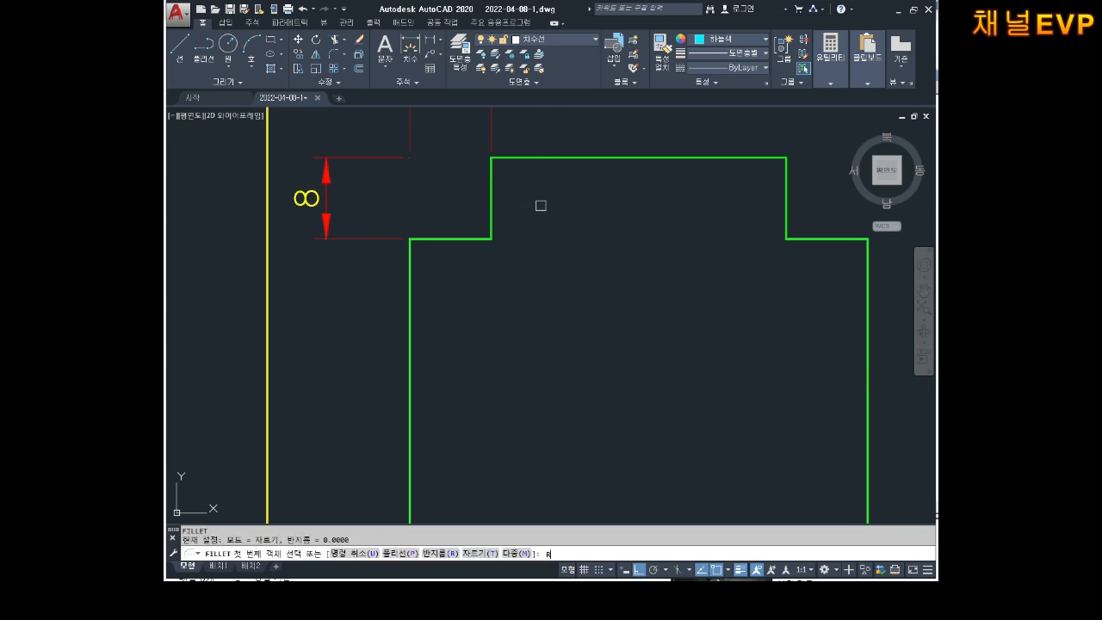
type("r")
key("Return")
type("6")
key("Return")
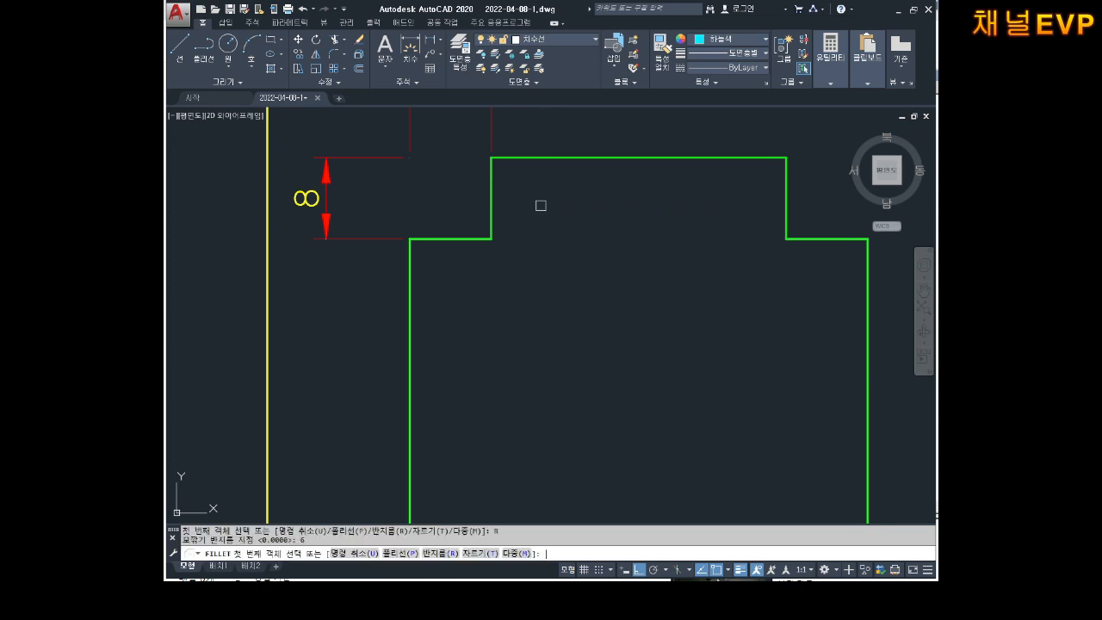
left_click(493, 203)
left_click(469, 242)
key("Return")
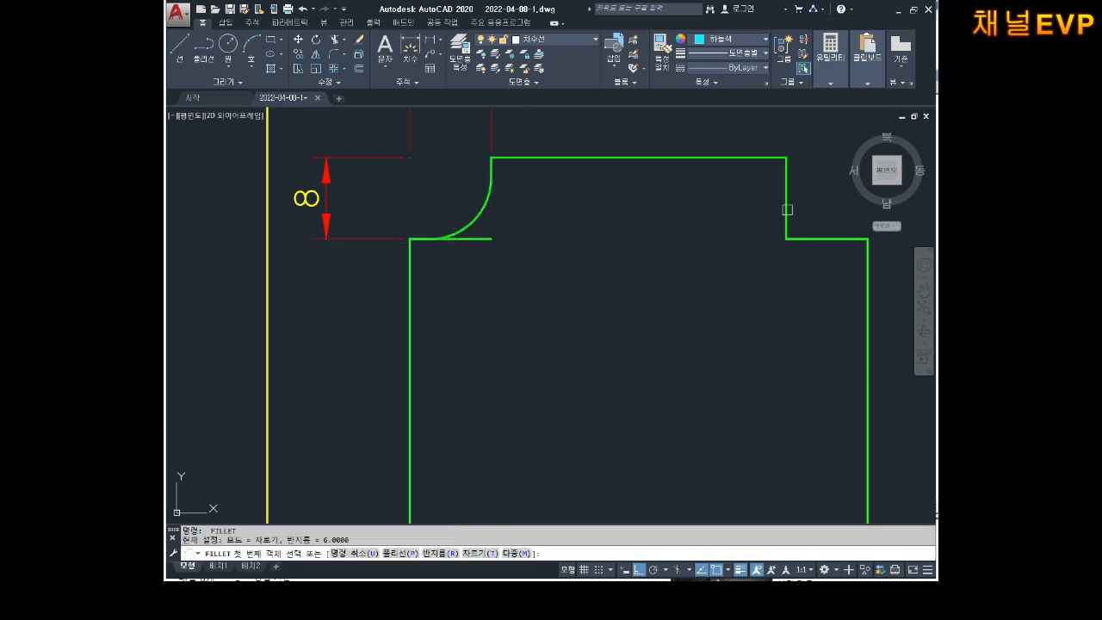
left_click(786, 207)
left_click(804, 236)
- Fillet the two lower inner corners of the cross-shaped outline with the same radius of 6
scroll(803, 256, "down", 2)
middle_click_drag(659, 365, 603, 299)
scroll(550, 329, "up", 2)
key("Return")
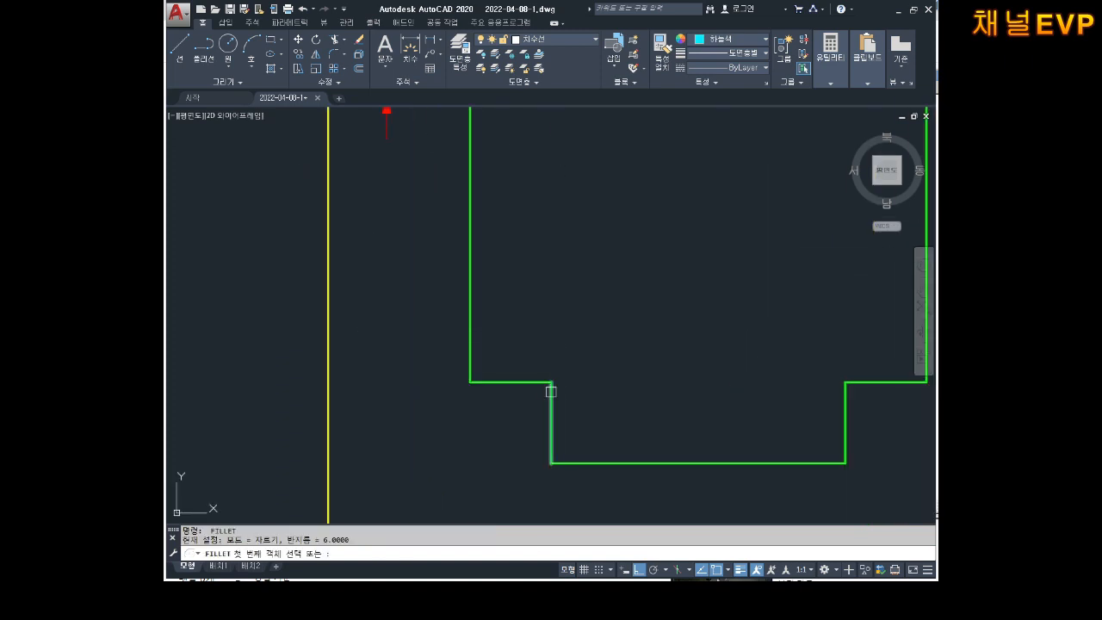
left_click(551, 392)
left_click(527, 382)
key("Escape")
key("Escape")
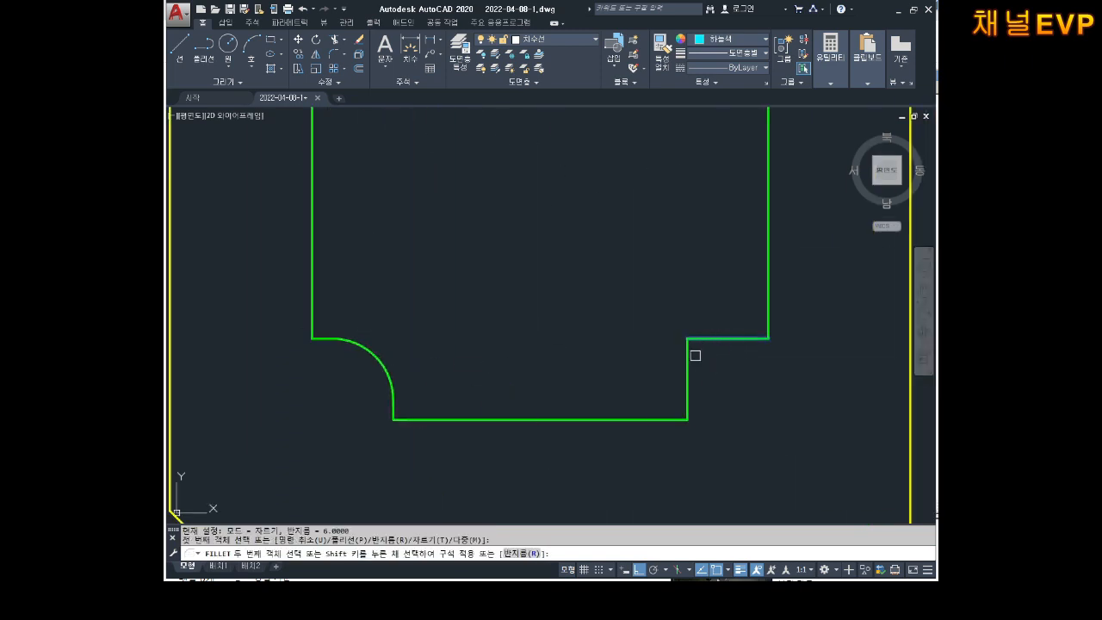
- Delete the collapsed vertical dimension beside the outline's upper-left corner
scroll(600, 236, "down", 4)
scroll(600, 310, "up", 3)
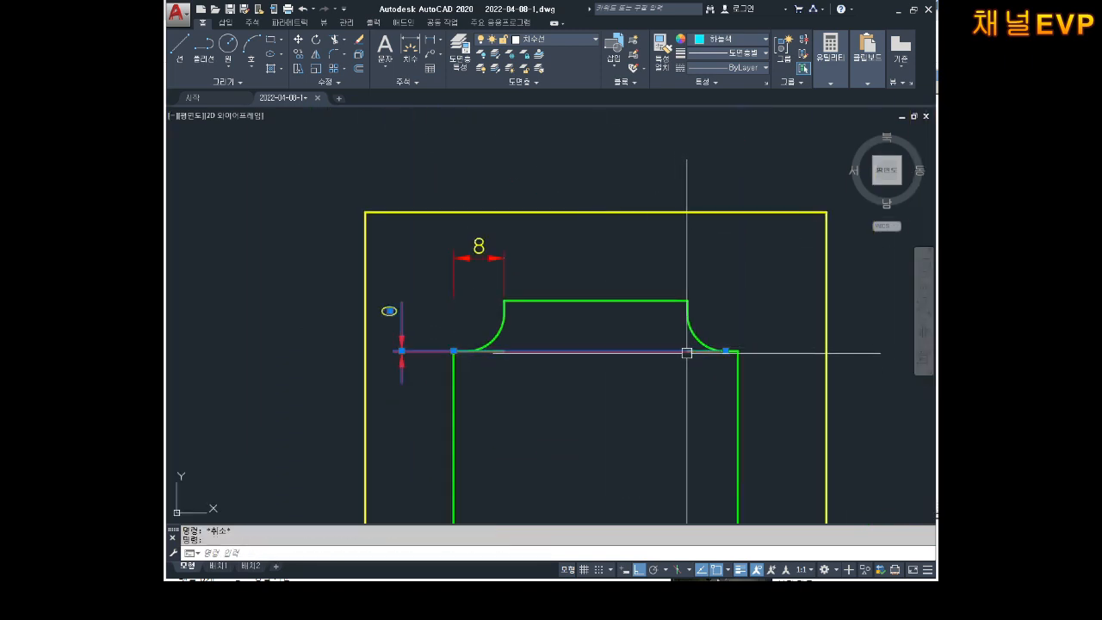
key("Delete")
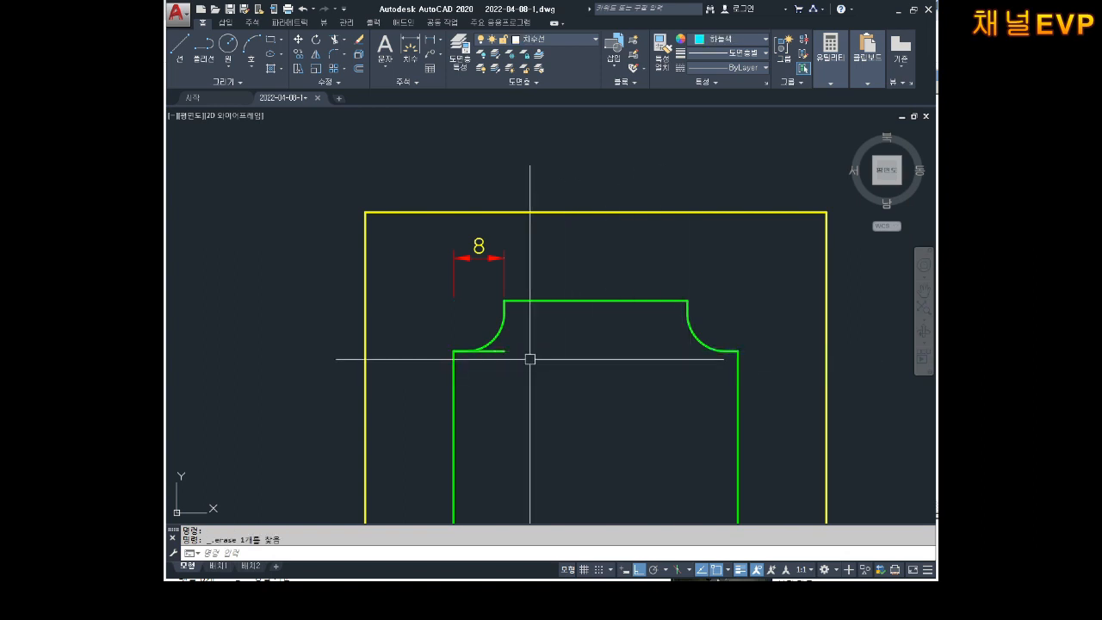
- Examine the reworked opening alongside the upper and lower plate plans, including the rounded corners of the lower plate's pocket
scroll(548, 293, "down", 4)
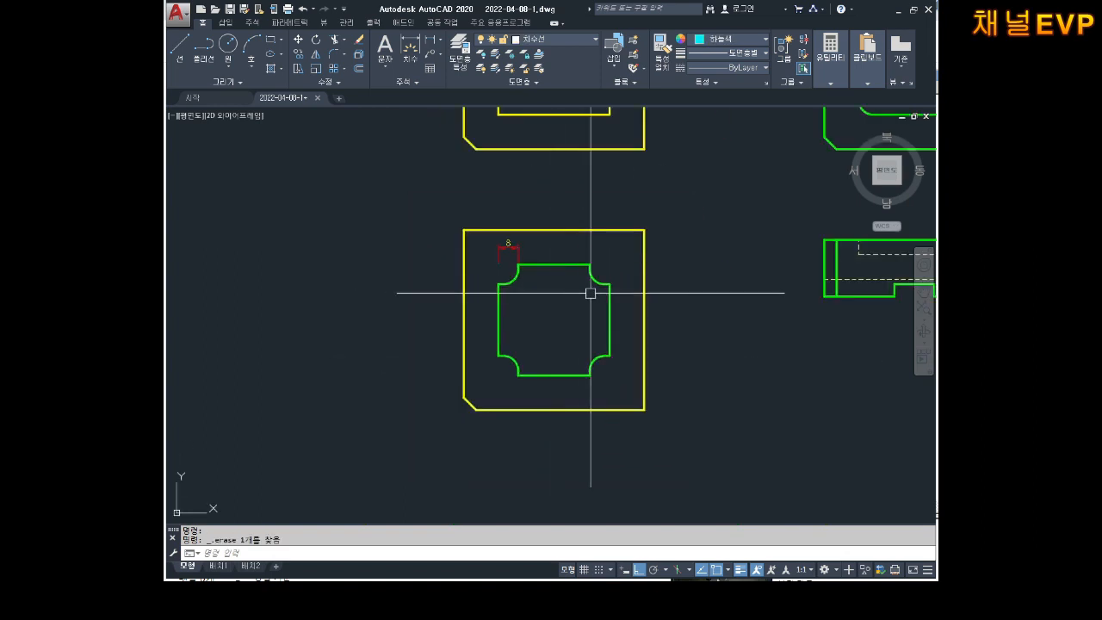
middle_click_drag(641, 301, 448, 463)
scroll(449, 463, "down", 2)
scroll(638, 316, "up", 2)
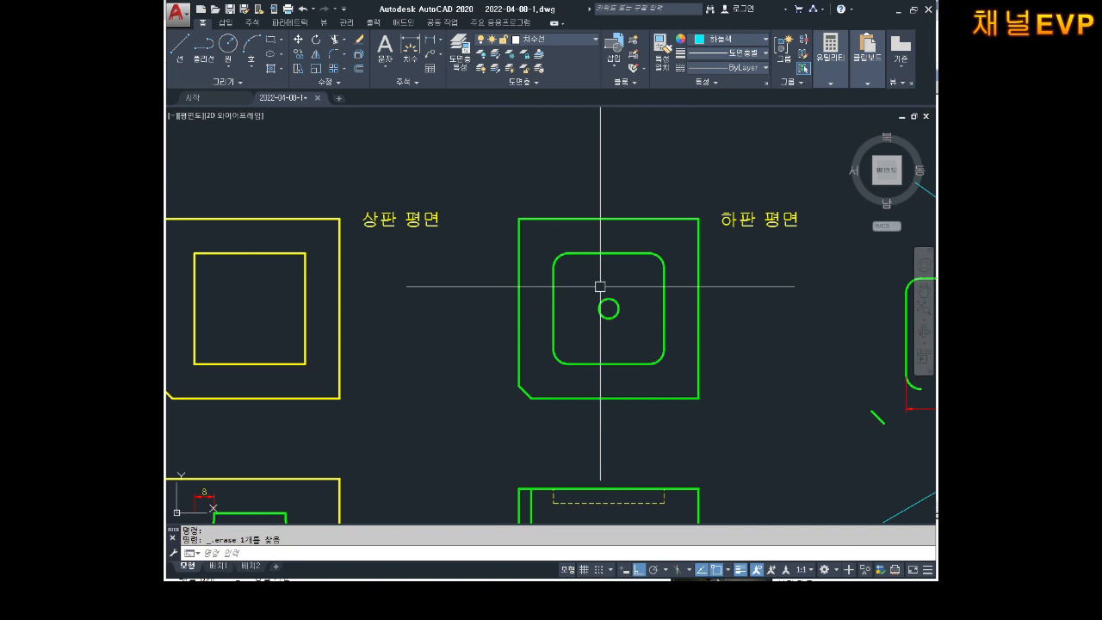
middle_click_drag(569, 322, 607, 250)
middle_click_drag(519, 302, 553, 278)
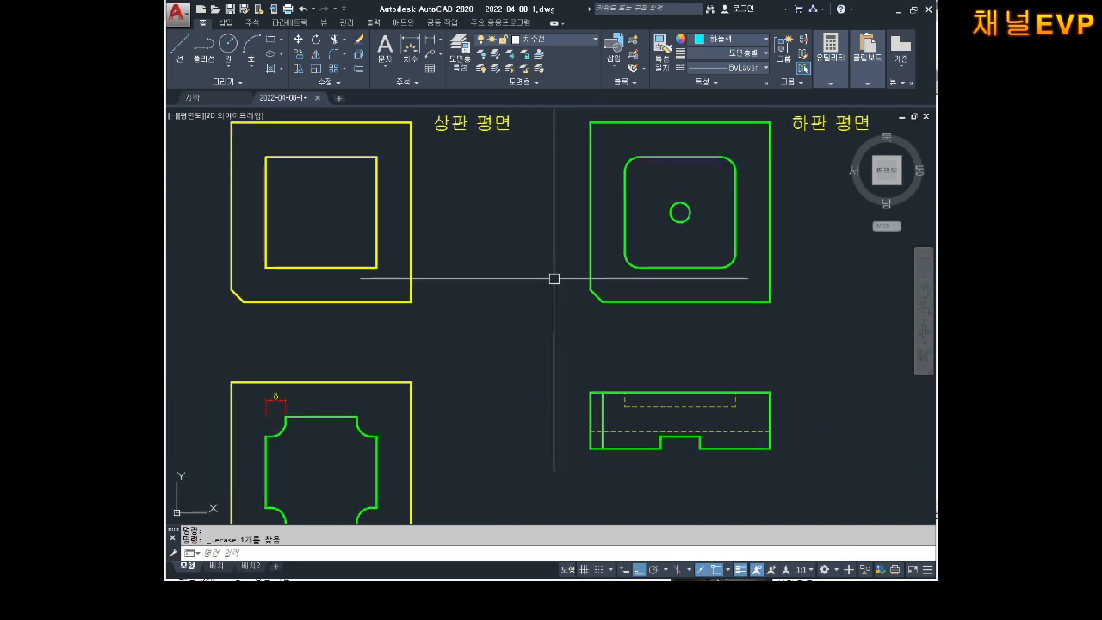
scroll(663, 164, "up", 6)
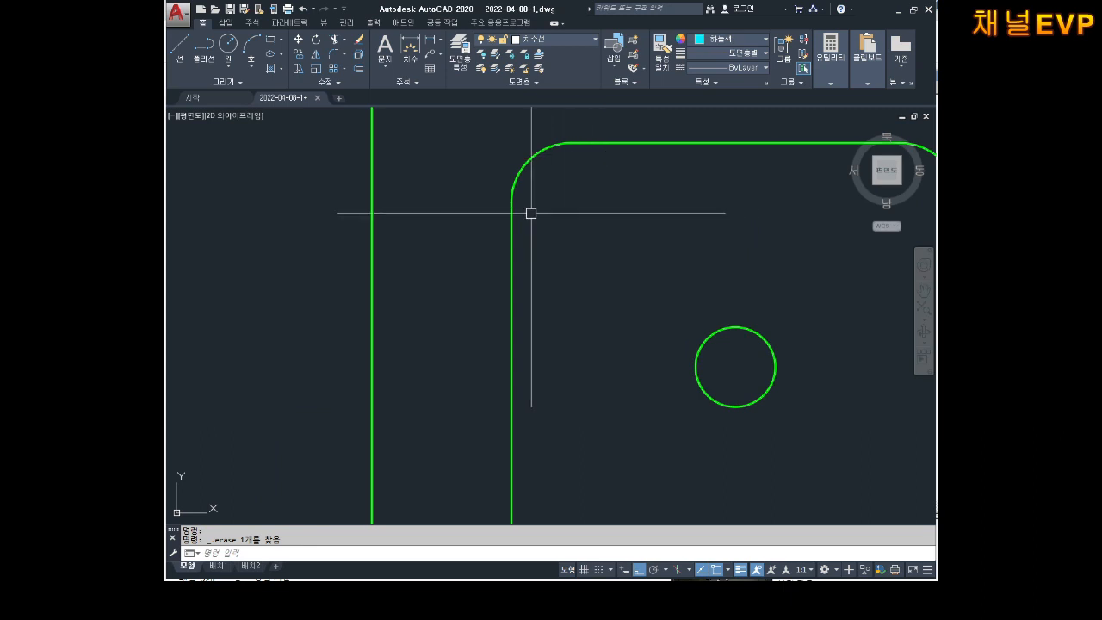
scroll(551, 198, "down", 6)
middle_click_drag(293, 373, 393, 290)
- Add a vertical linear dimension from the original corner point to the left side's upper end at the upper-left relief
scroll(371, 308, "up", 4)
key("Escape")
middle_click_drag(403, 225, 426, 209)
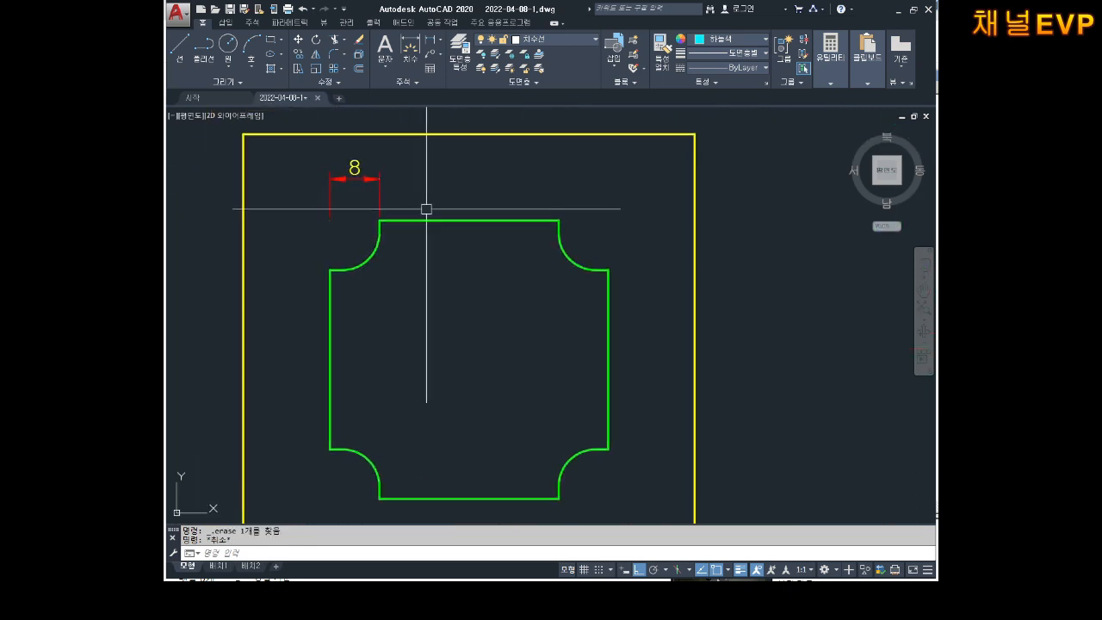
key("Escape")
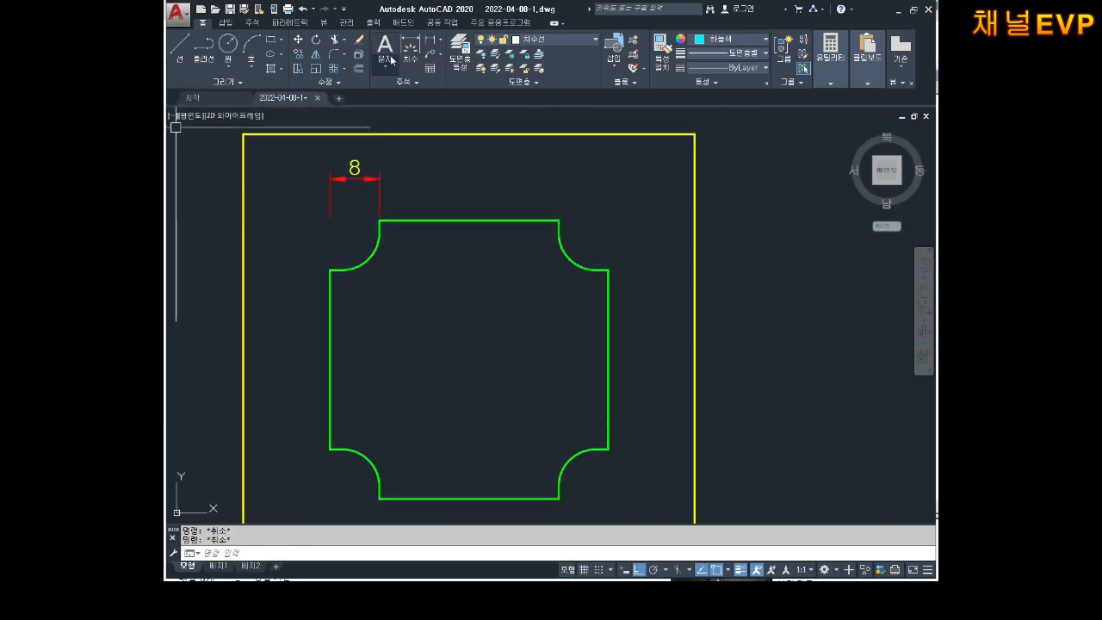
left_click(330, 220)
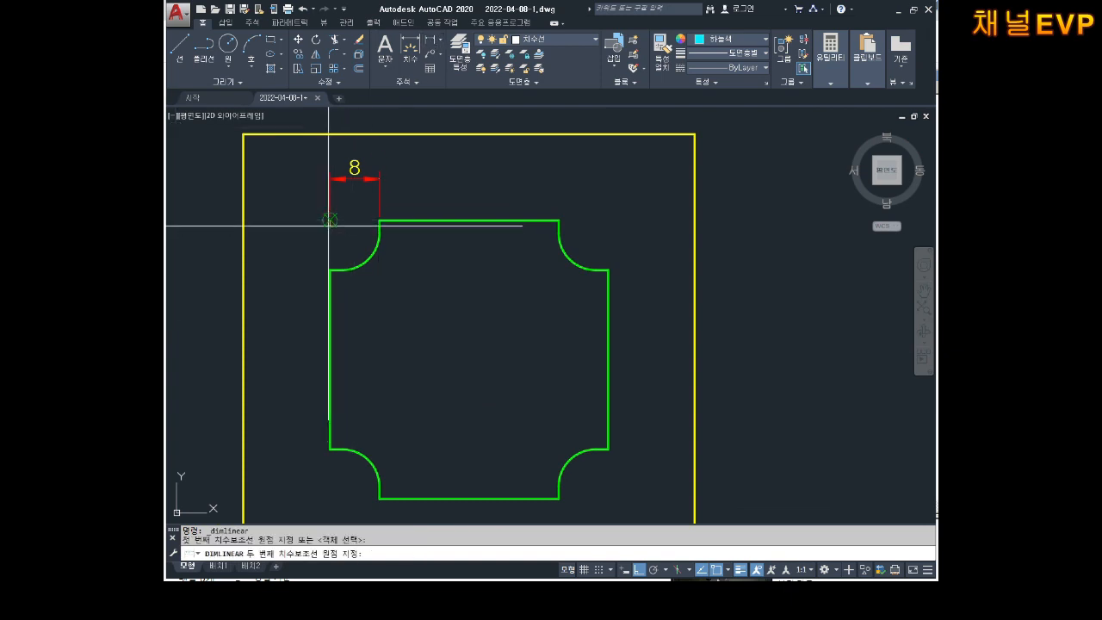
left_click(329, 269)
left_click(292, 248)
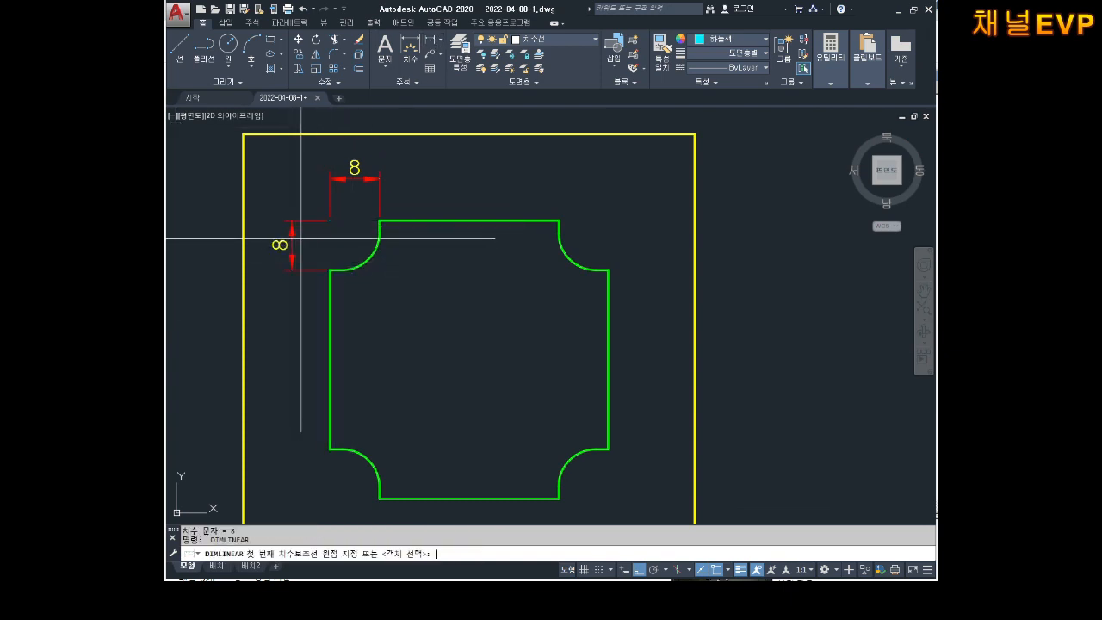
key("Return")
key("Return")
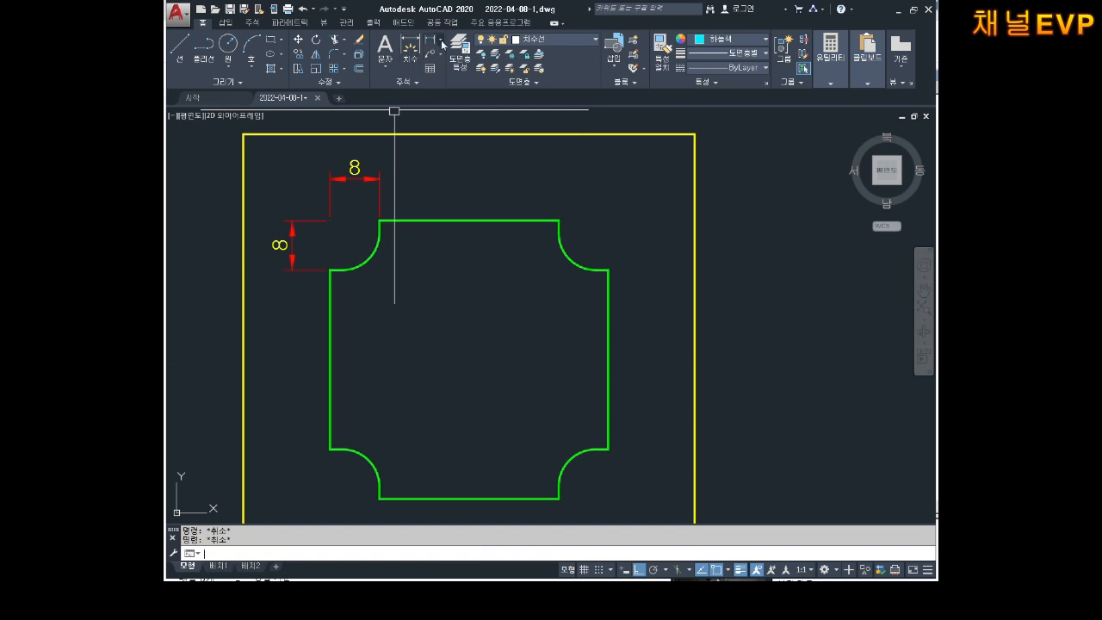
- Add a radius dimension to the upper-left fillet arc, with its text inside the opening
left_click(441, 42)
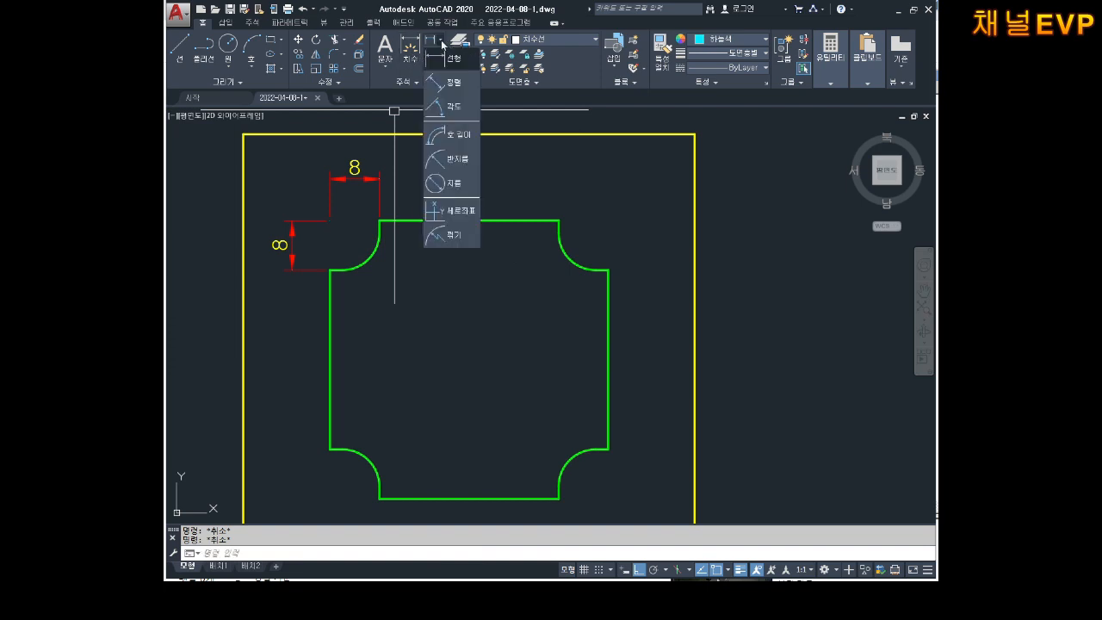
left_click(440, 160)
left_click(374, 257)
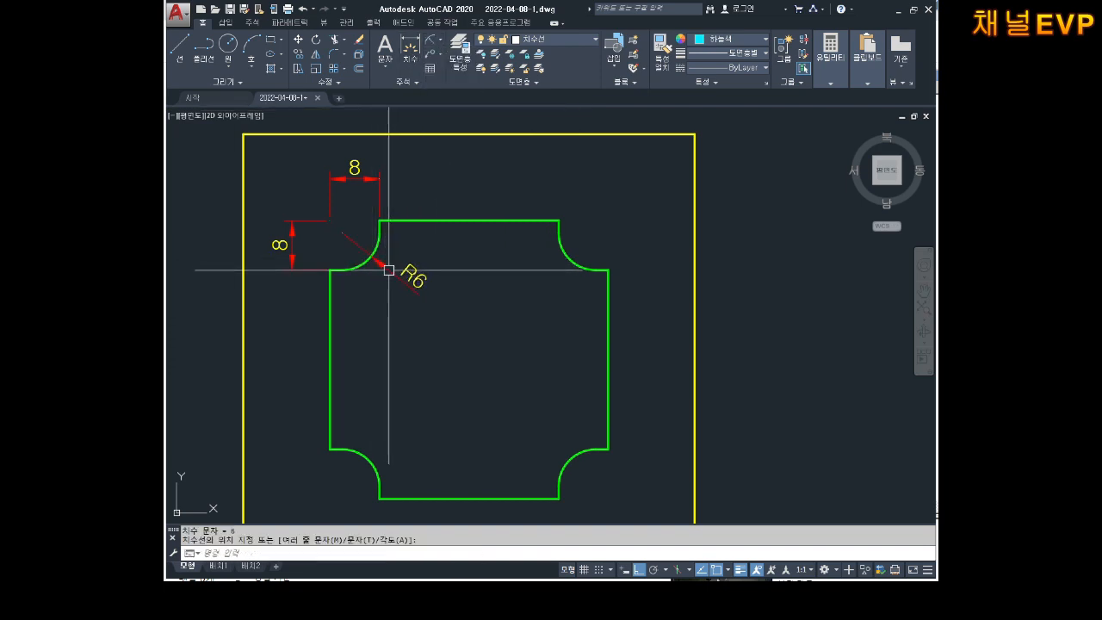
left_click(388, 270)
key("Escape")
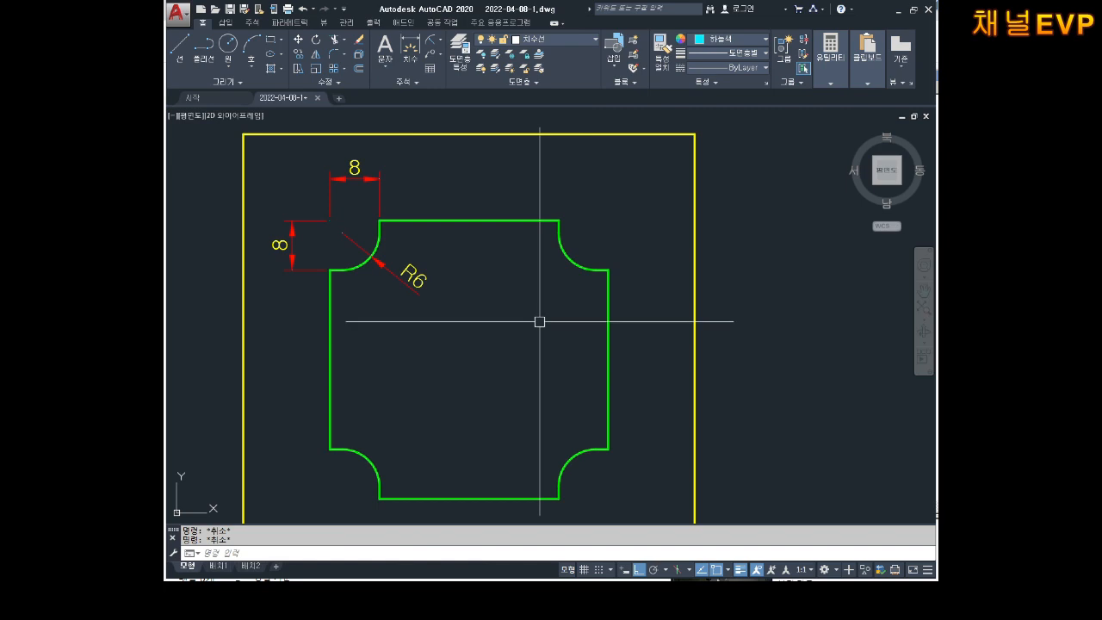
middle_click_drag(540, 322, 547, 298)
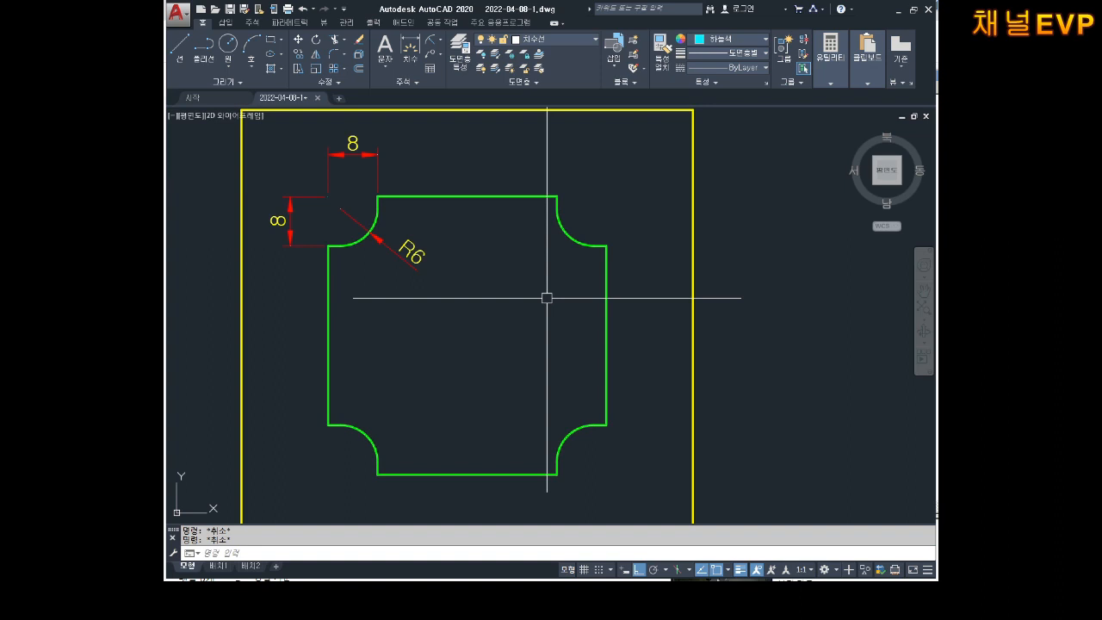
scroll(599, 245, "down", 2)
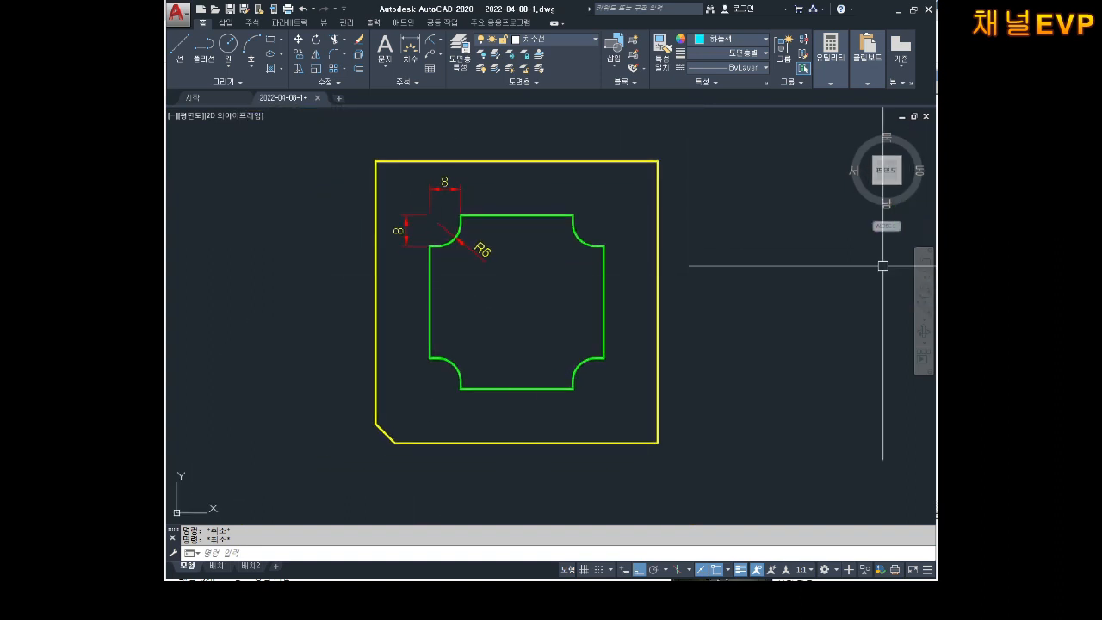
scroll(731, 255, "down", 2)
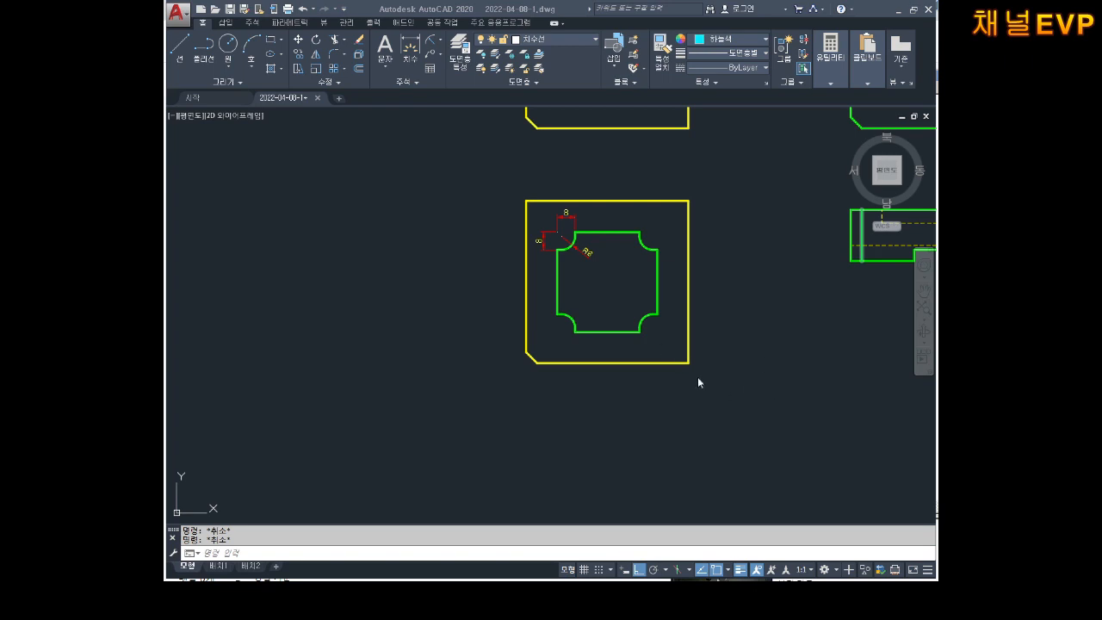
- Delete the two 8-unit linear dimensions and the R6 radius dimension from the opening's upper-left corner
scroll(617, 278, "up", 4)
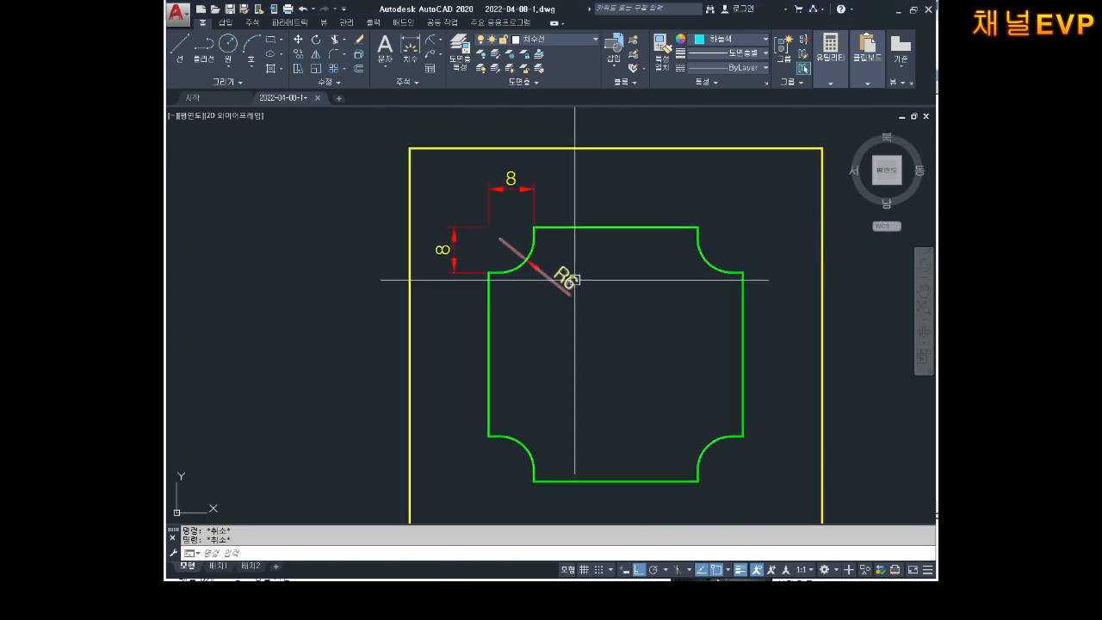
scroll(574, 278, "down", 2)
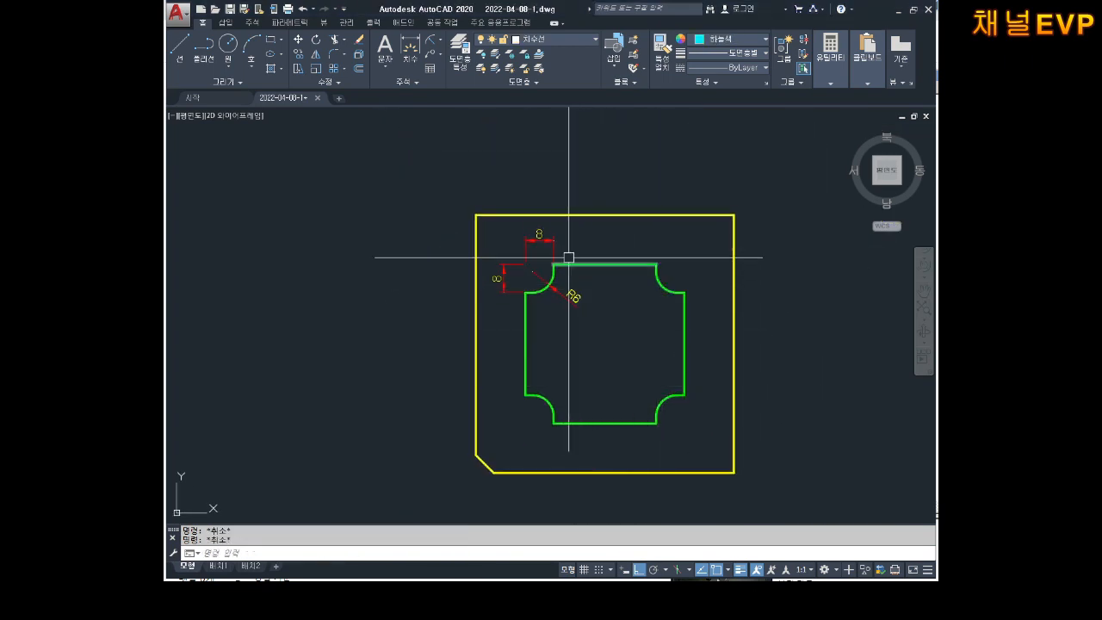
left_click(558, 221)
left_click(514, 245)
key("Delete")
left_click(535, 258)
left_click(505, 268)
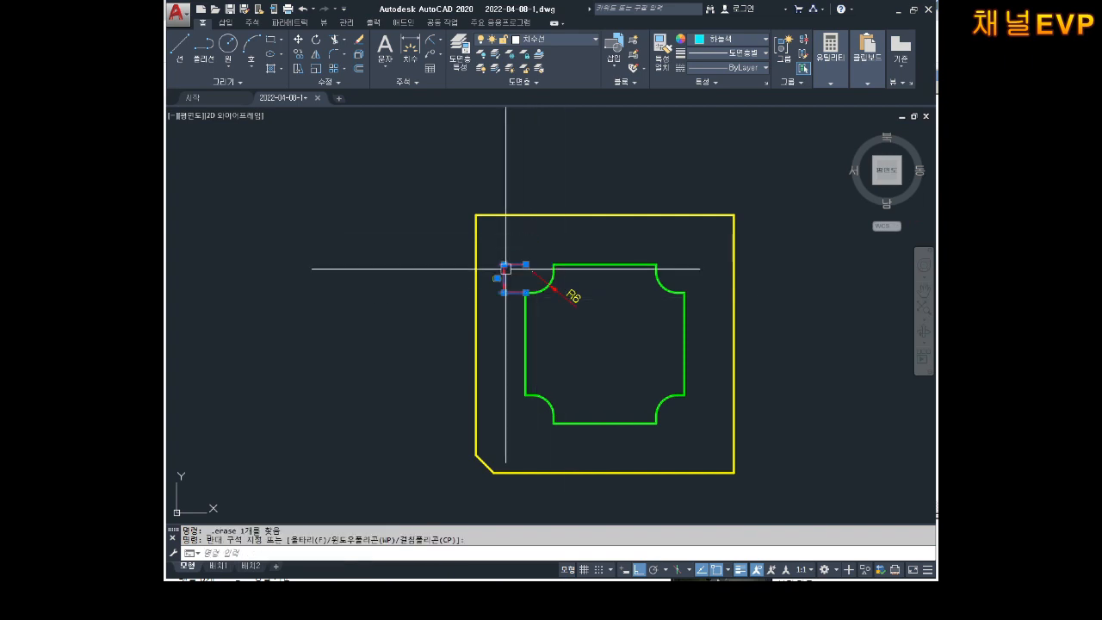
key("Delete")
left_click(613, 298)
left_click(571, 315)
key("Delete")
- Change the color of the whole reworked plate plan, outline and concave-cornered opening, to yellow
left_click(778, 173)
left_click(407, 494)
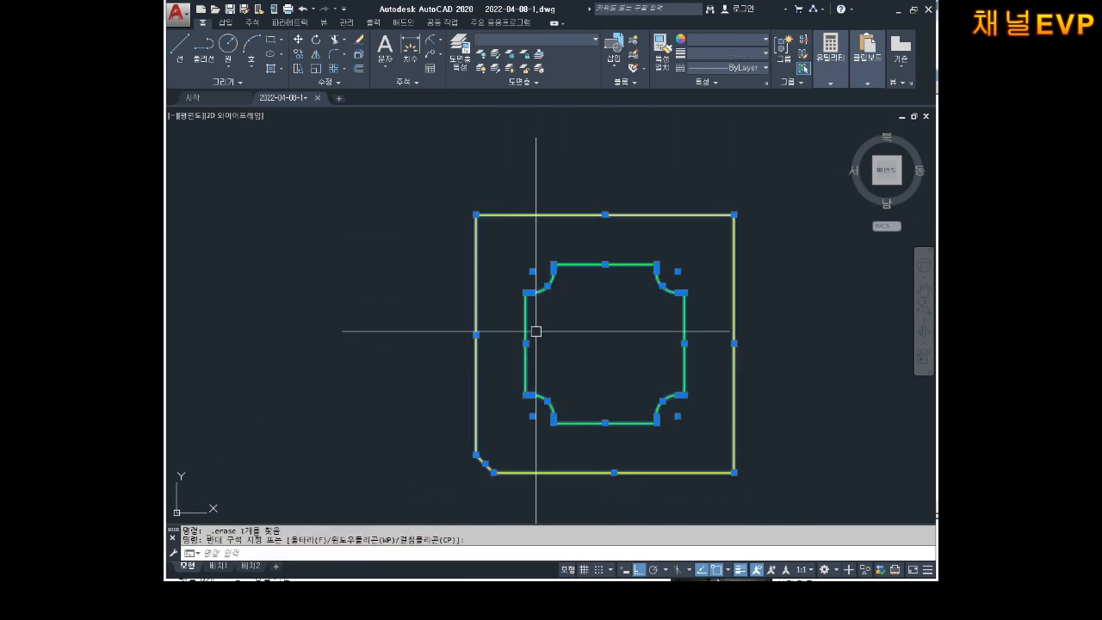
left_click(722, 43)
left_click(705, 92)
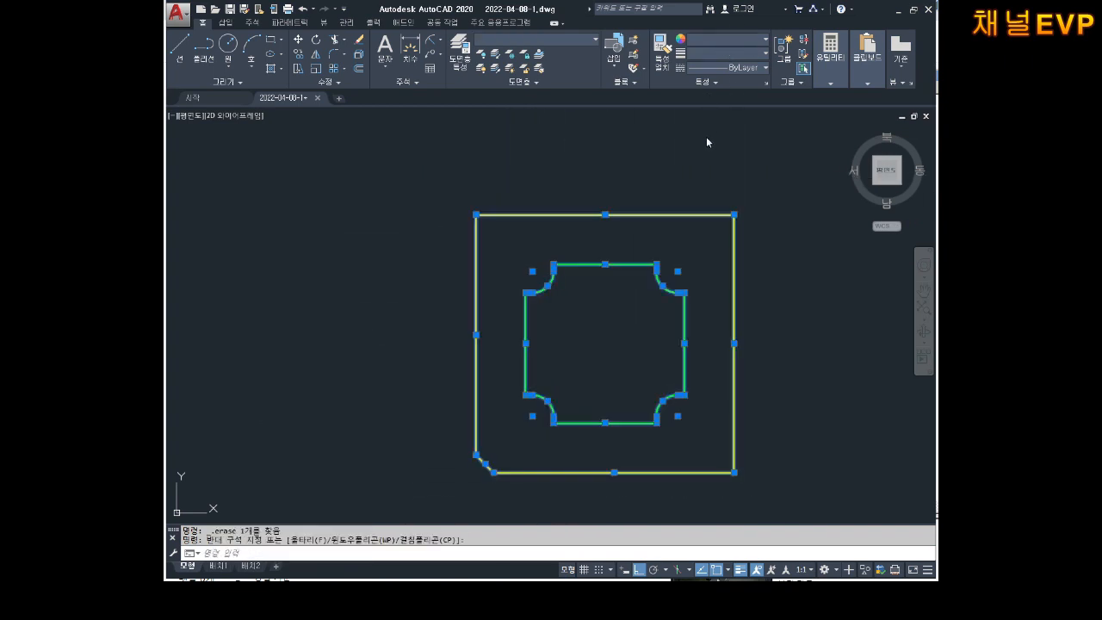
scroll(727, 221, "down", 2)
left_click(781, 256)
key("Escape")
key("Escape")
key("Escape")
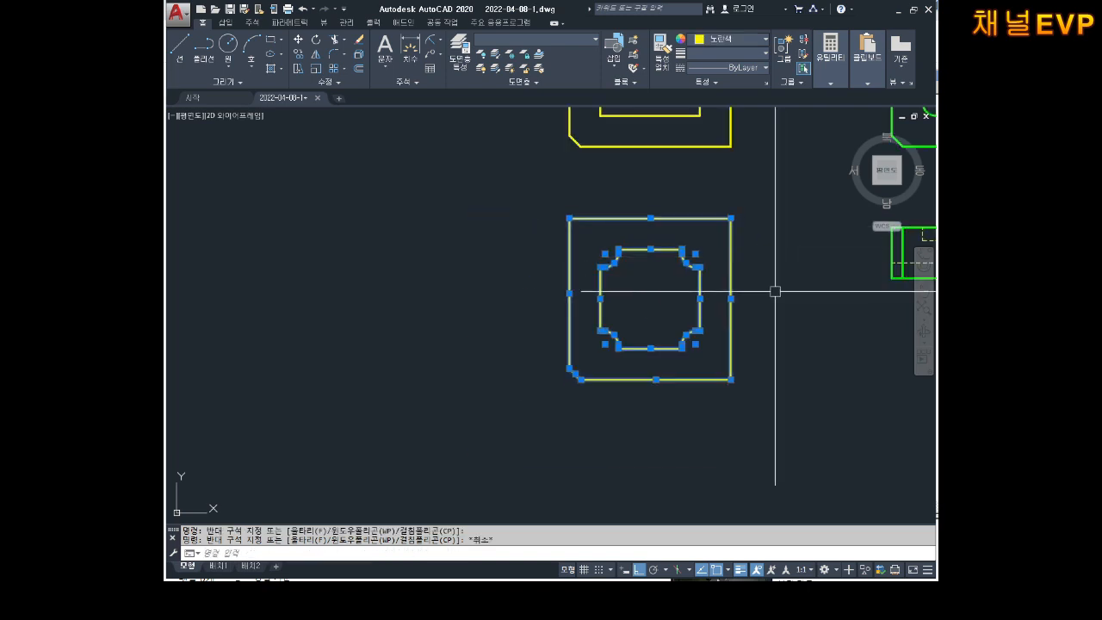
- Redefine the existing block 상판평면 with the yellow plate outline and concave-cornered opening as its objects
middle_click_drag(747, 285, 678, 286)
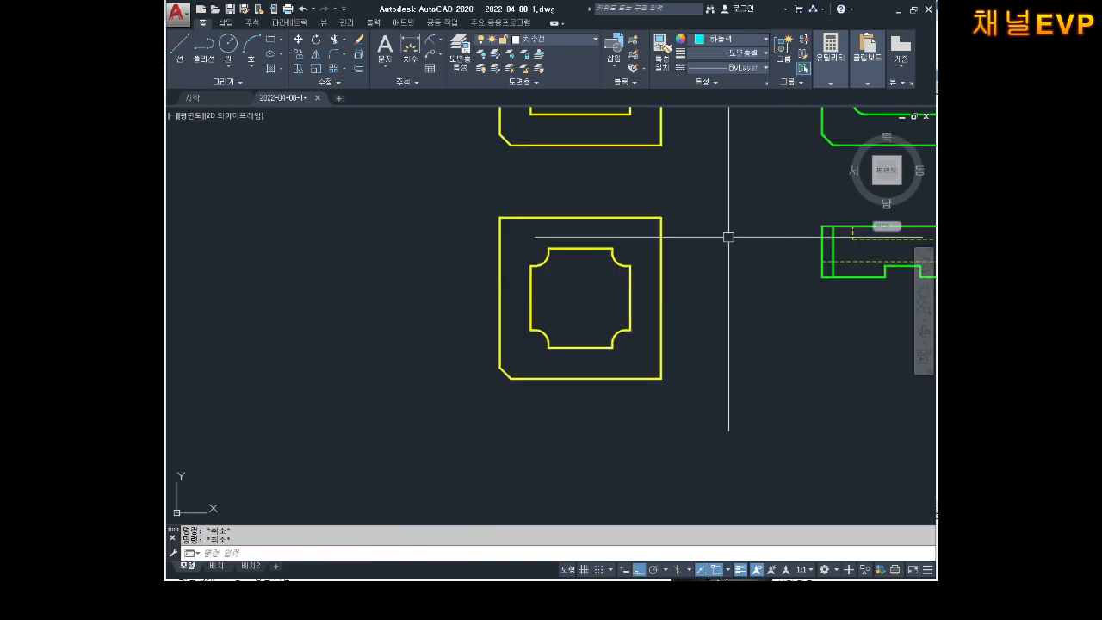
key("Return")
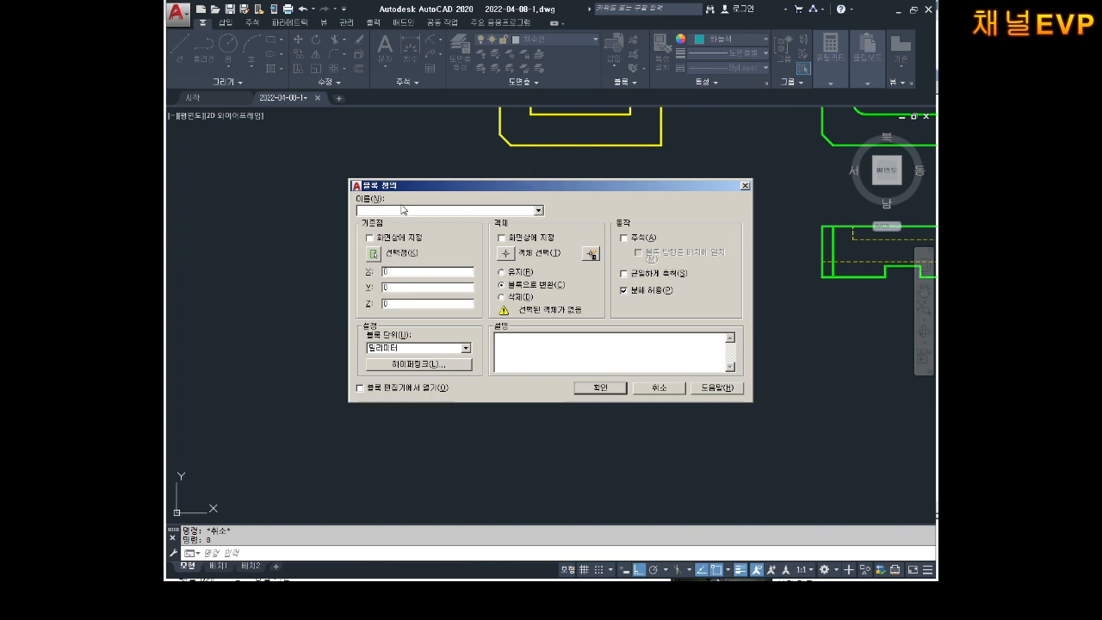
left_click(538, 211)
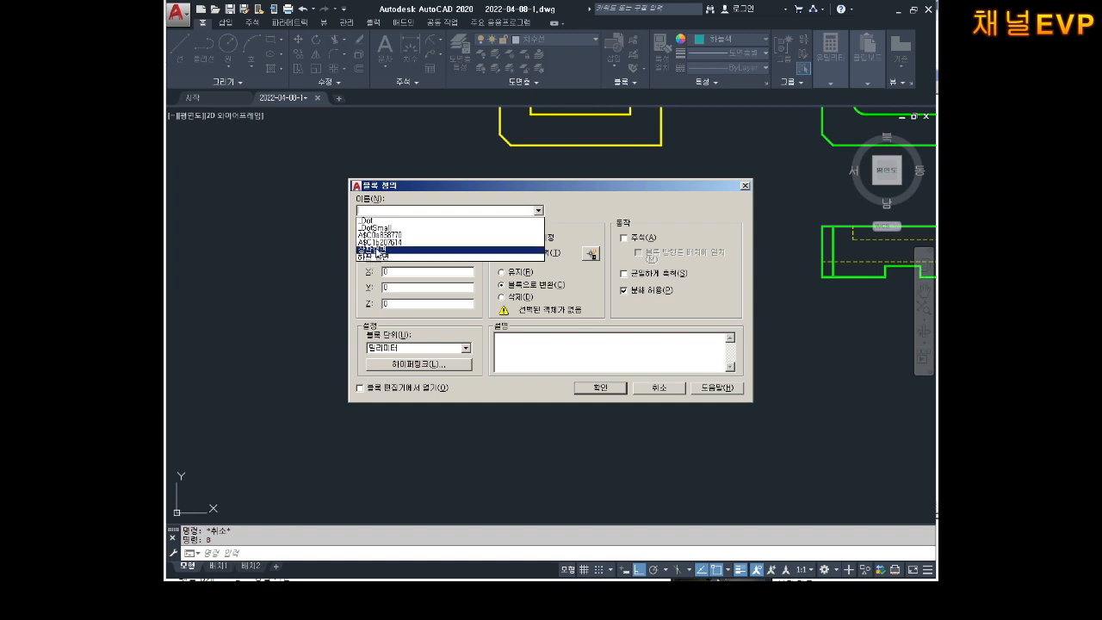
left_click(375, 249)
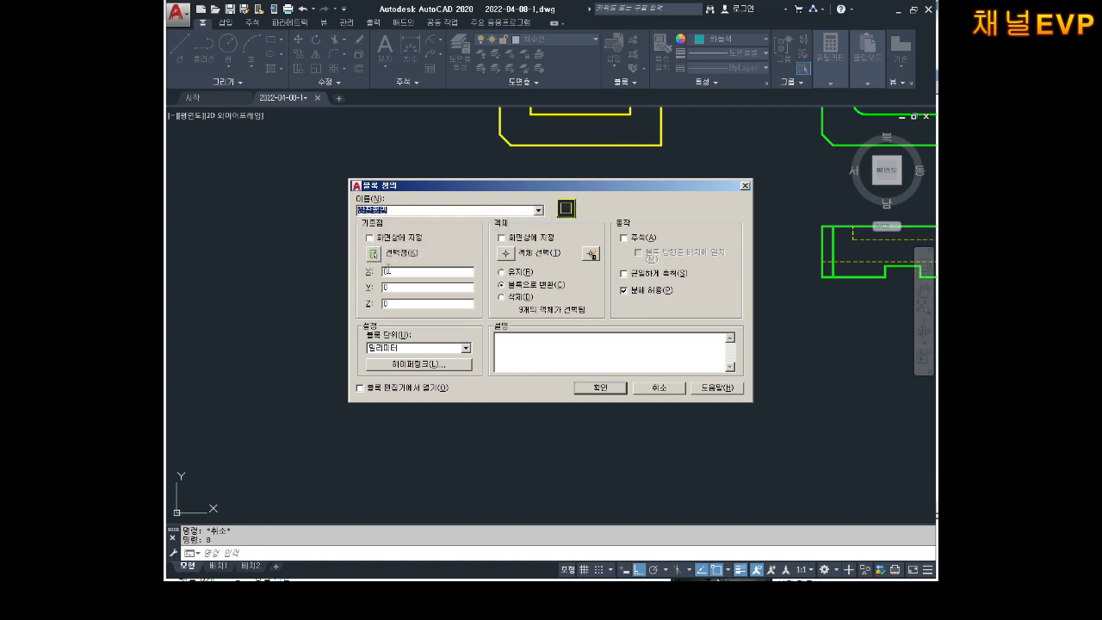
left_click(513, 258)
left_click(698, 185)
left_click(440, 433)
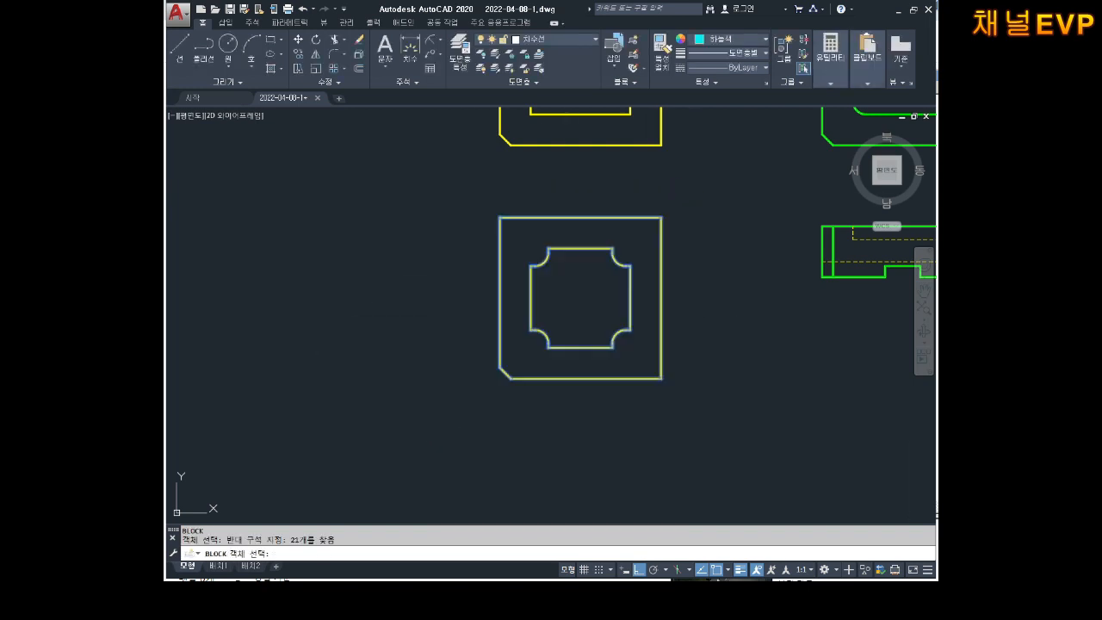
key("Return")
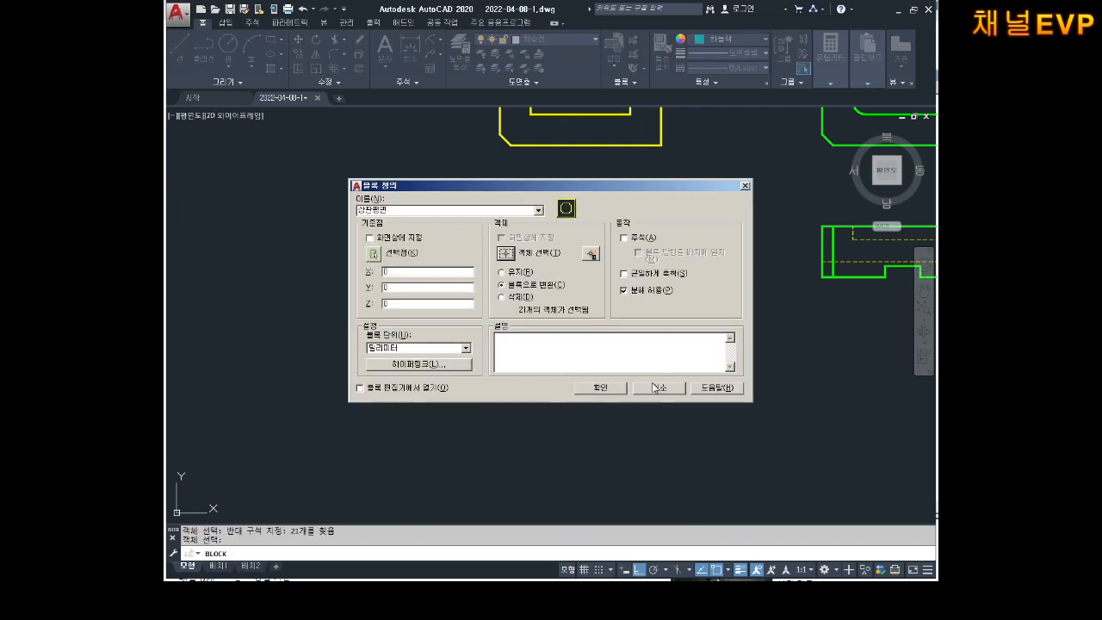
left_click(601, 388)
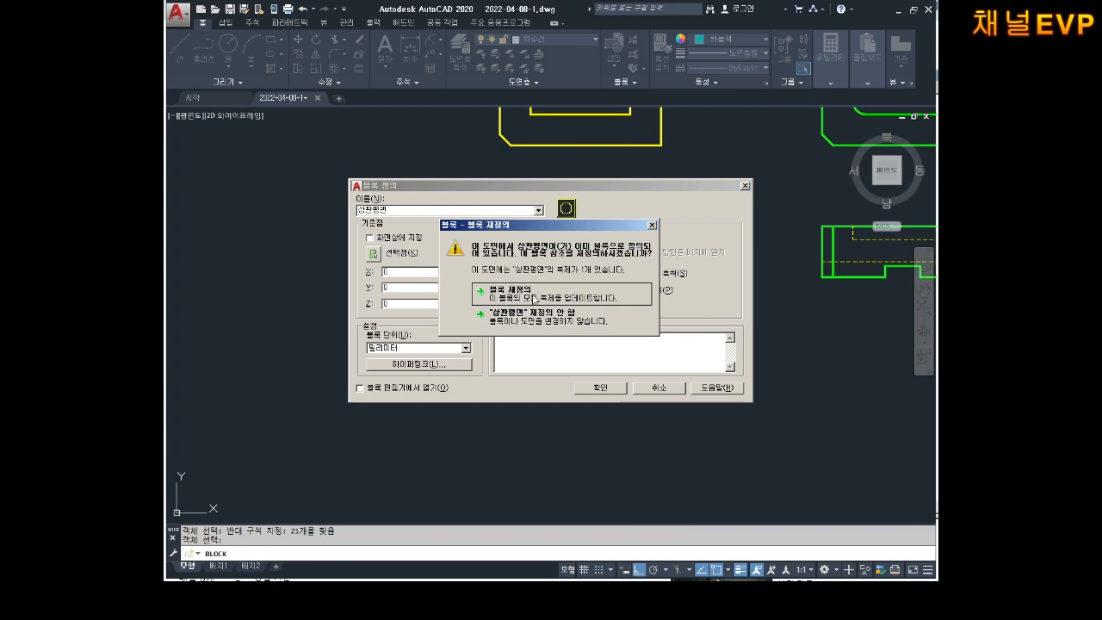
left_click(534, 298)
- Move the plate plan block by its upper-right outline corner onto the lower plate plan's upper-right corner, with Ortho off
middle_click_drag(655, 260, 571, 315)
scroll(598, 284, "down", 2)
scroll(570, 312, "up", 2)
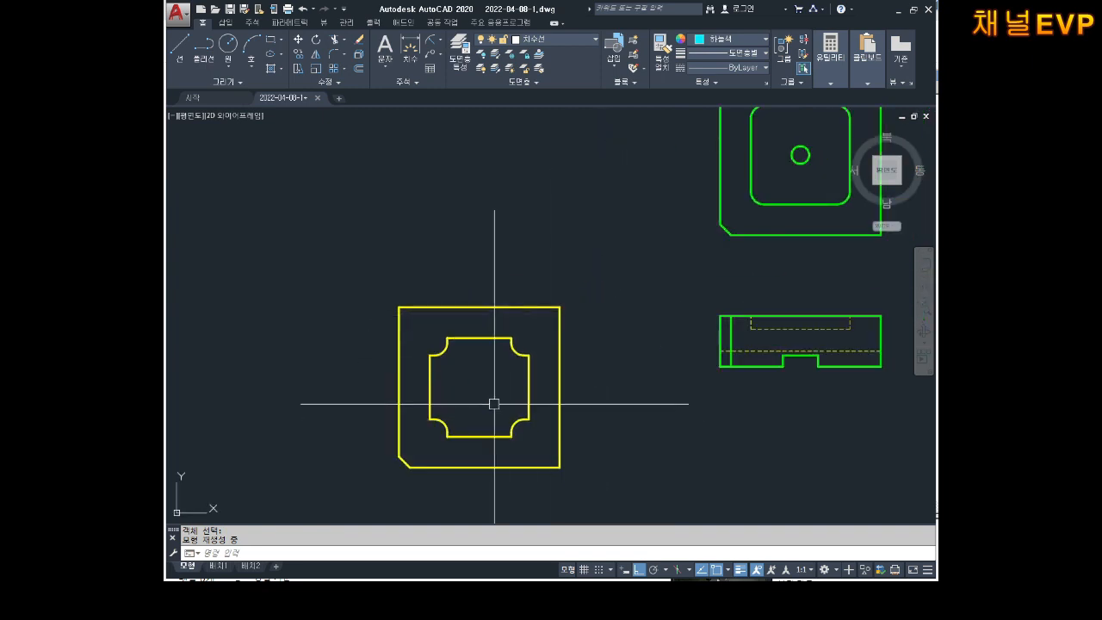
scroll(625, 238, "down", 2)
scroll(601, 264, "up", 2)
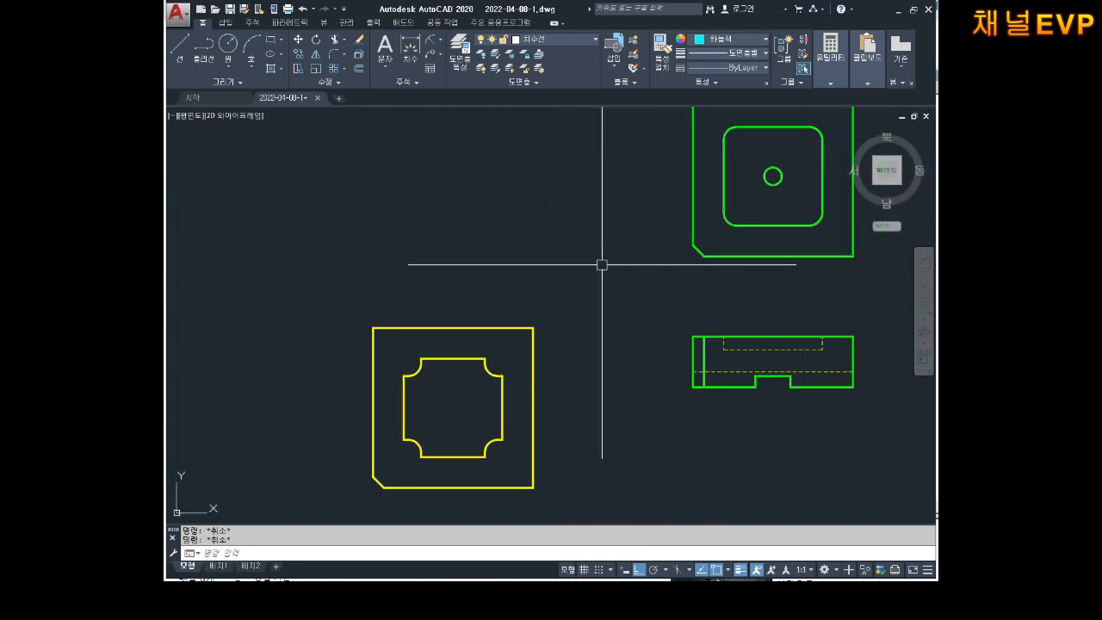
left_click(533, 328)
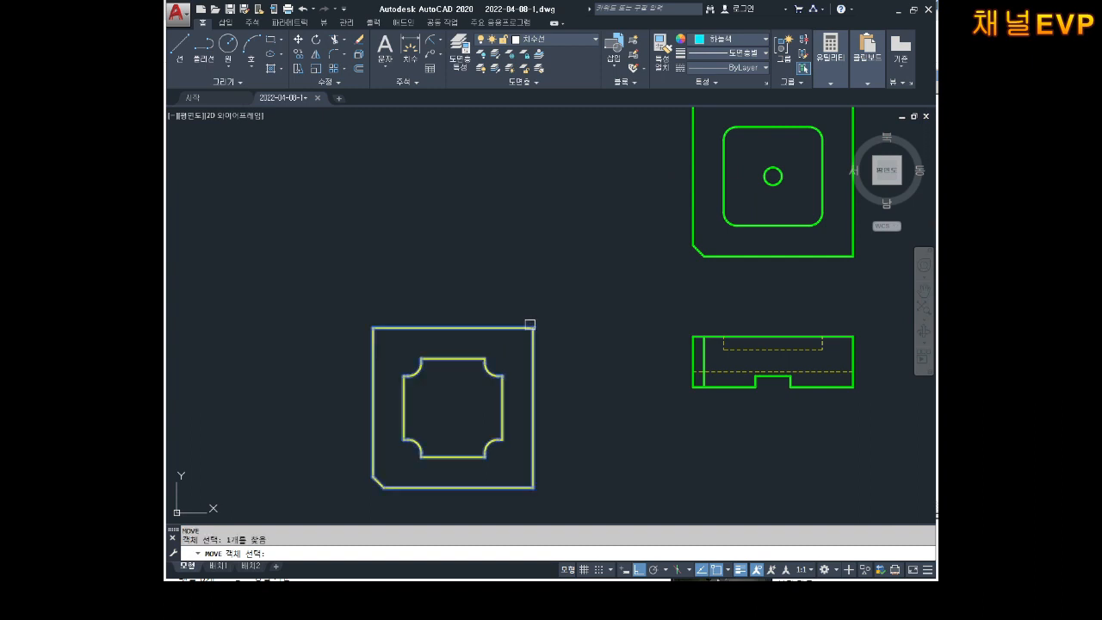
key("Return")
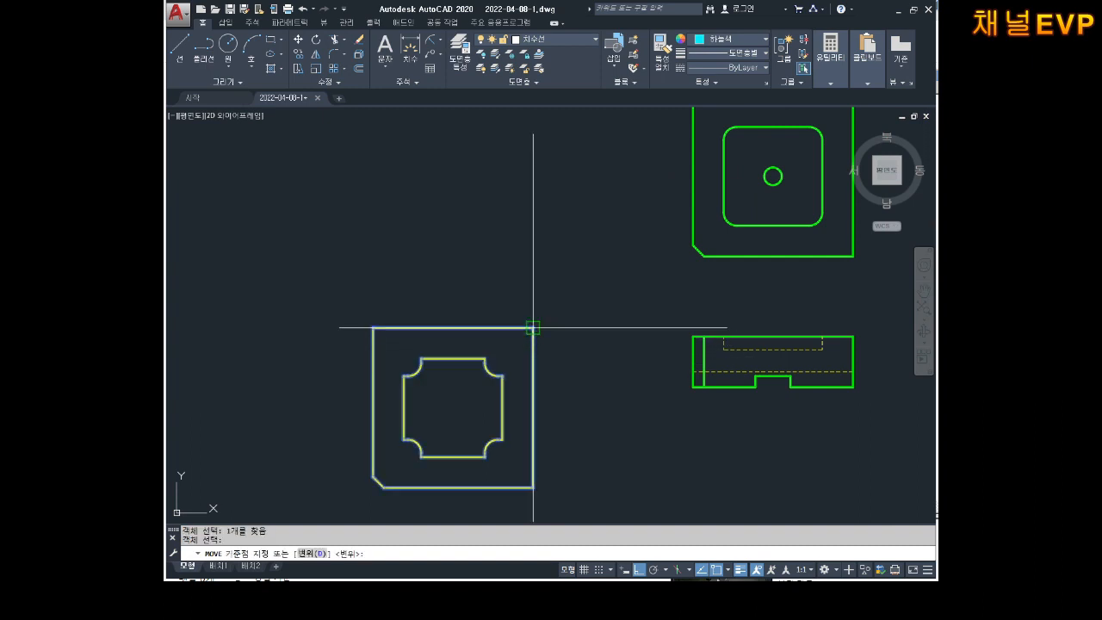
left_click(533, 327)
middle_click_drag(773, 181, 664, 263)
key("F8")
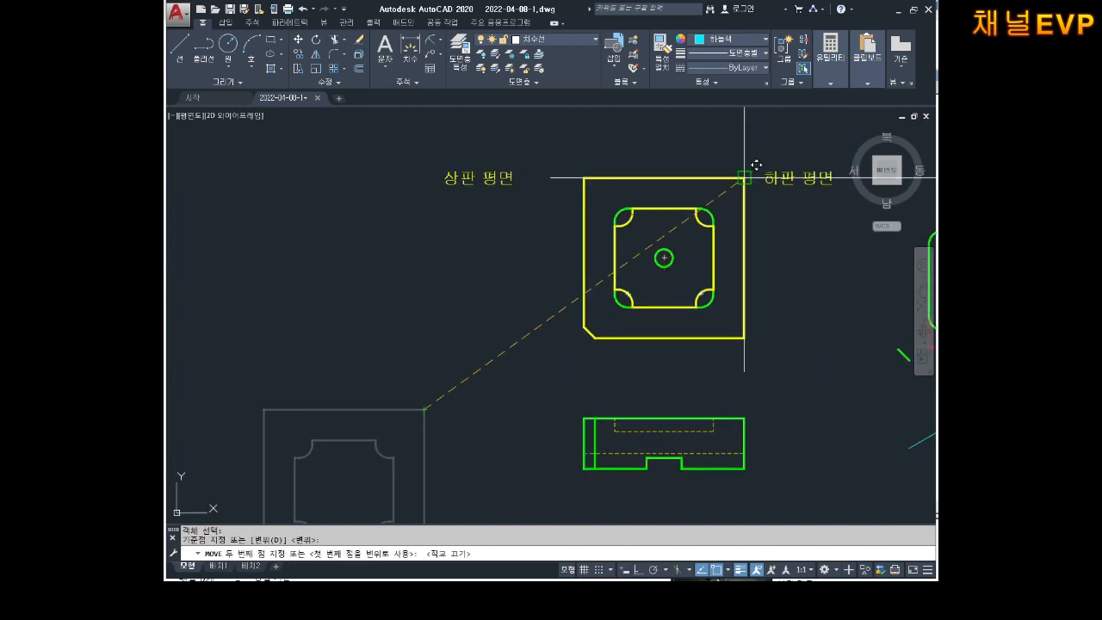
scroll(742, 177, "up", 2)
key("Escape")
key("Escape")
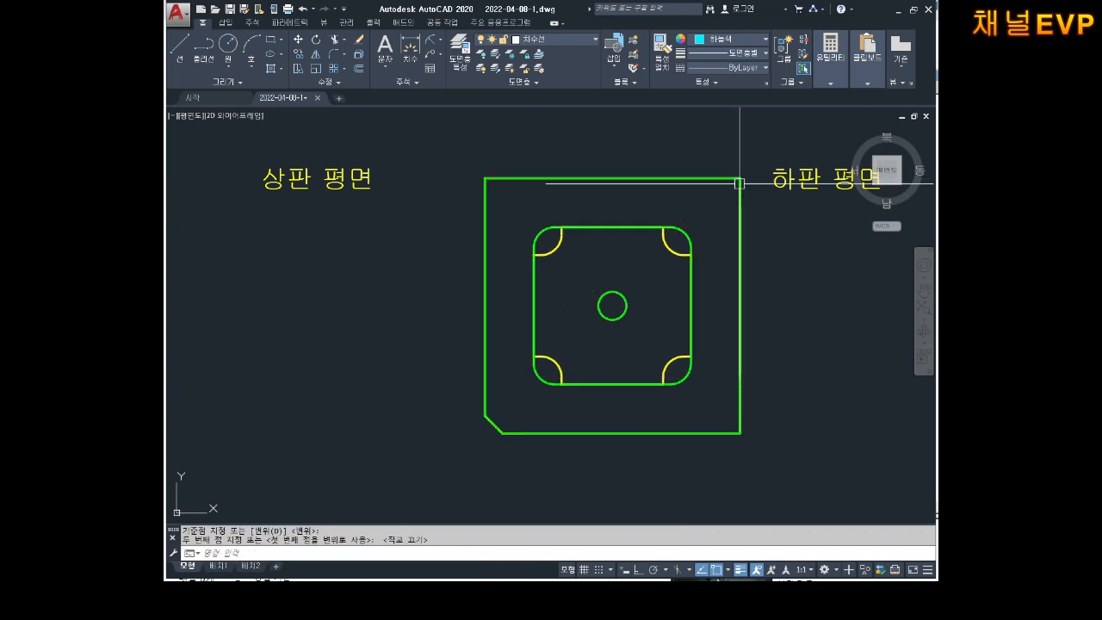
- Examine how the upper plate's concave reliefs overlap the rounded corners of the lower plate's pocket
scroll(597, 267, "up", 6)
scroll(515, 213, "down", 4)
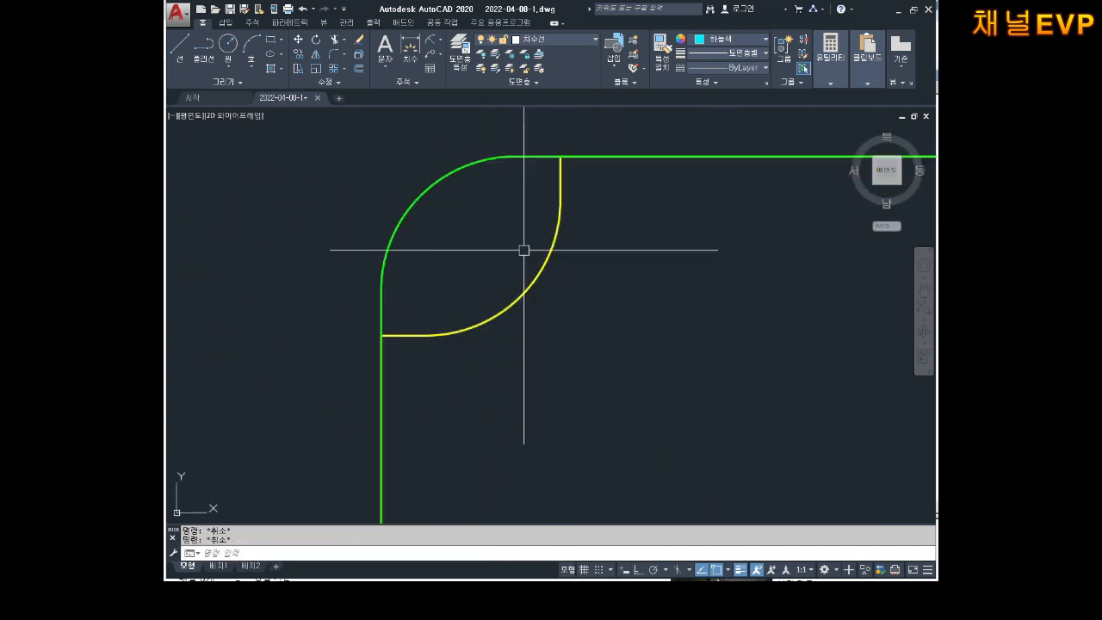
scroll(438, 298, "down", 2)
middle_click_drag(474, 294, 422, 207)
scroll(423, 208, "down", 4)
mouse_move(530, 305)
middle_mouse_down()
mouse_move(532, 284)
mouse_move(534, 312)
middle_mouse_up()
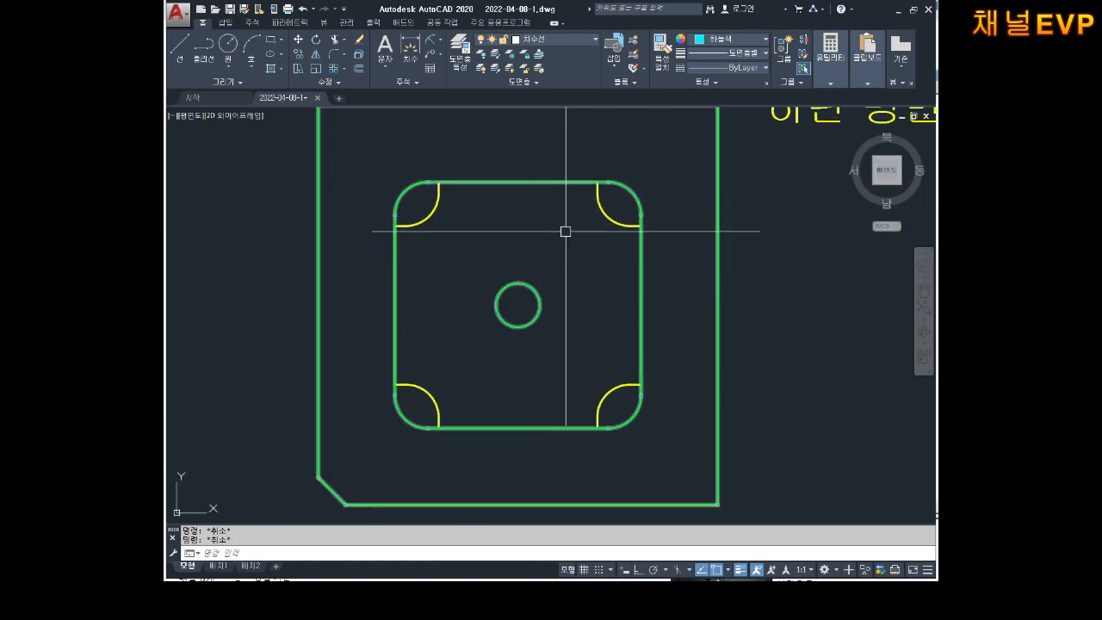
scroll(594, 201, "up", 2)
scroll(622, 209, "down", 2)
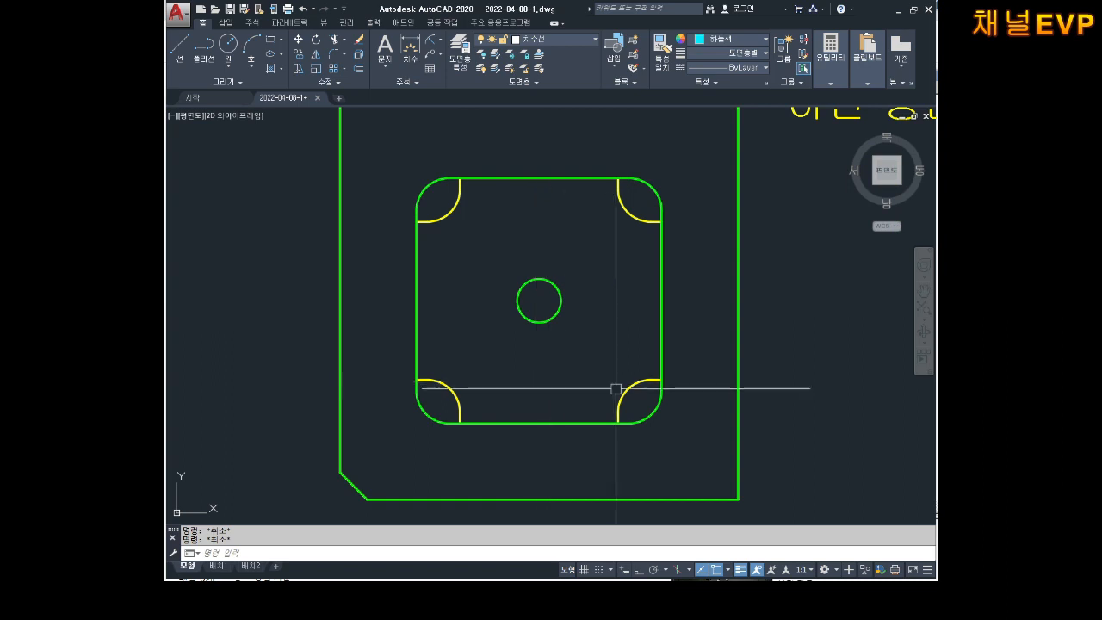
middle_click_drag(620, 381, 610, 328)
scroll(573, 250, "down", 2)
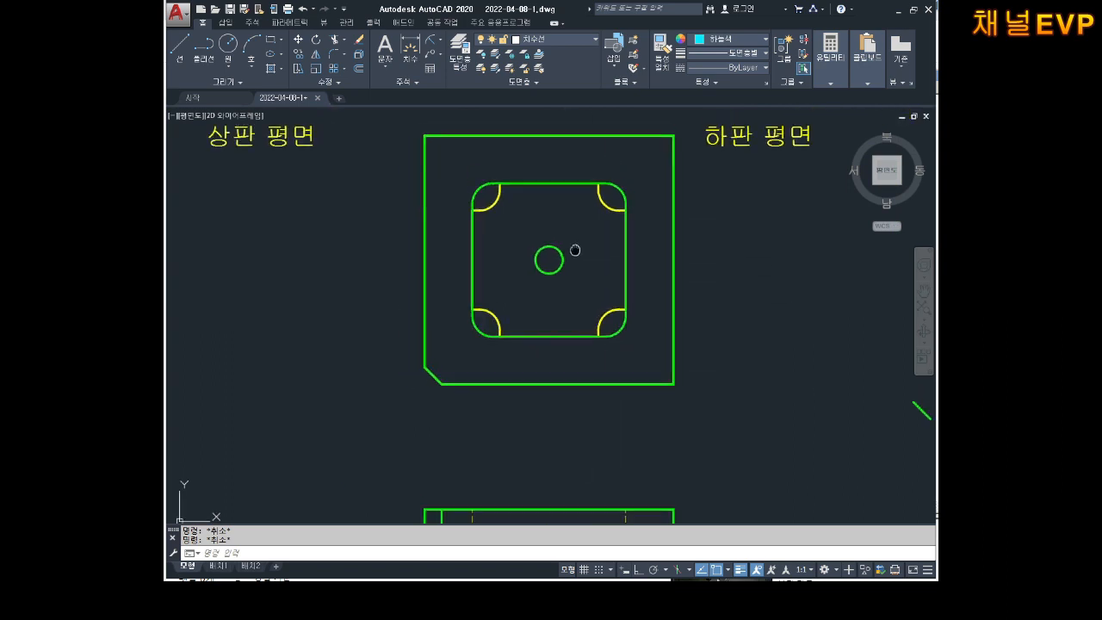
- Add horizontal and vertical linear dimensions between the pocket fillet's tangent points and the relief's ends at the upper-left corner
scroll(534, 226, "up", 4)
scroll(499, 225, "up", 2)
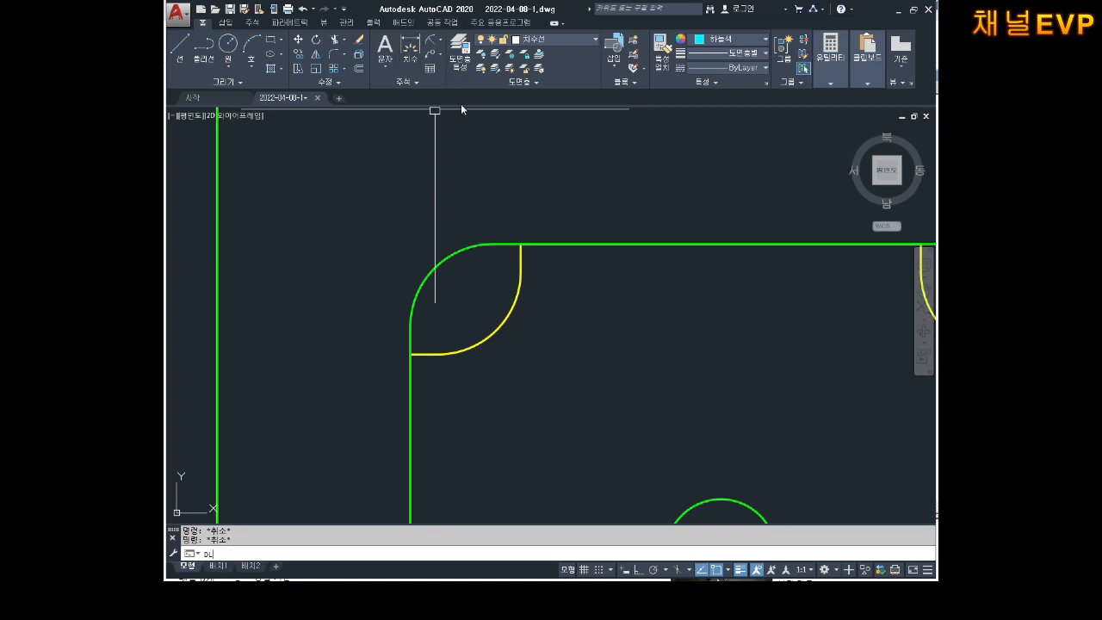
scroll(519, 272, "up", 2)
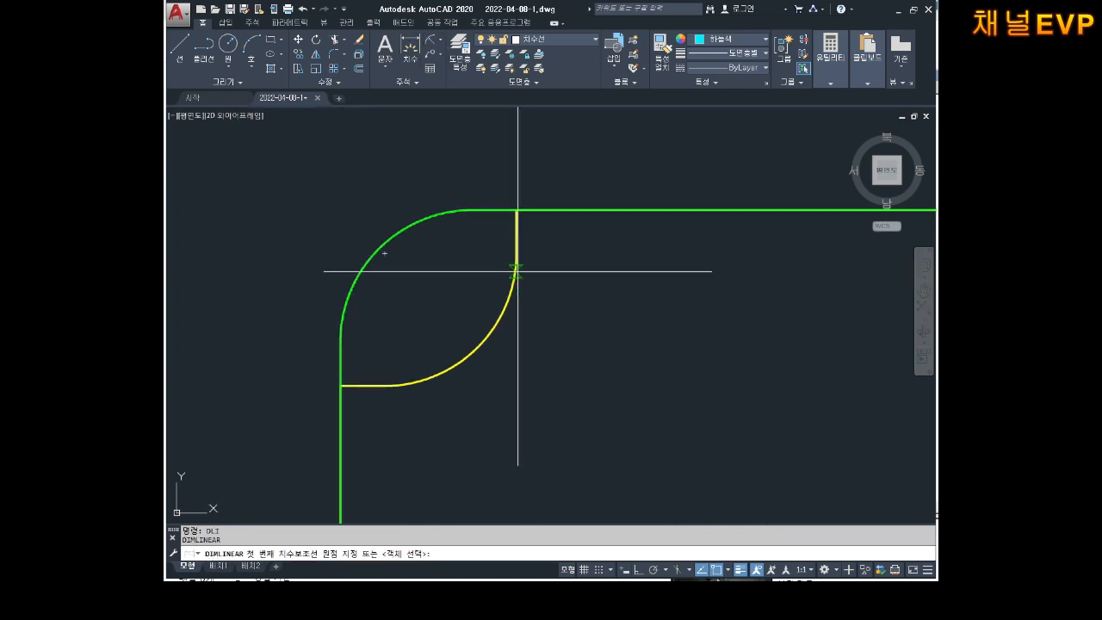
left_click(468, 209)
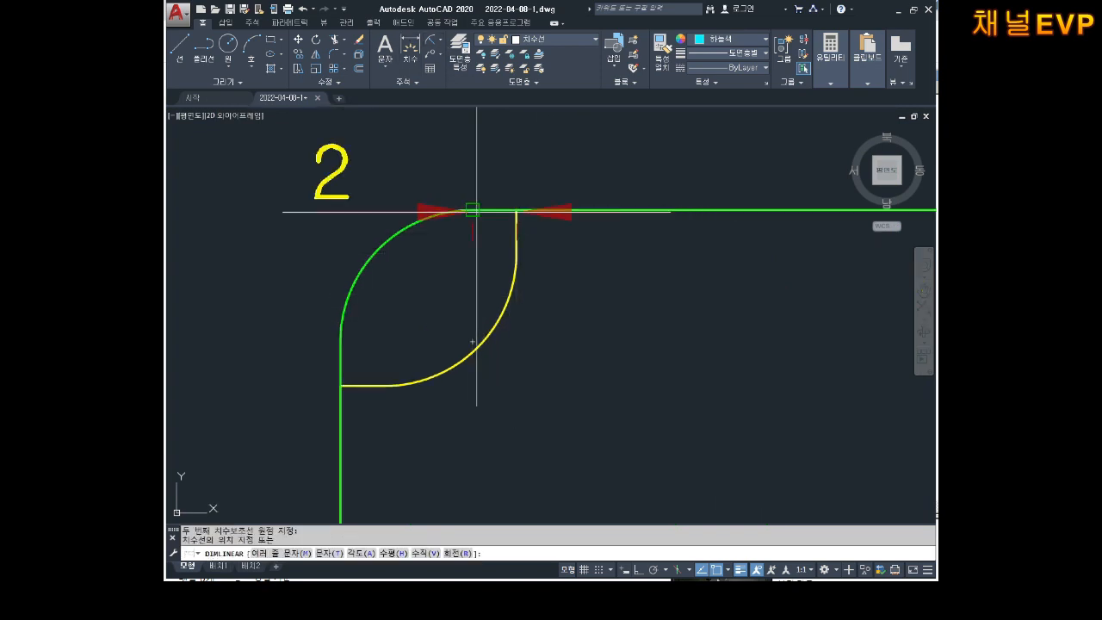
left_click(484, 135)
scroll(503, 205, "down", 2)
key("Return")
left_click(442, 287)
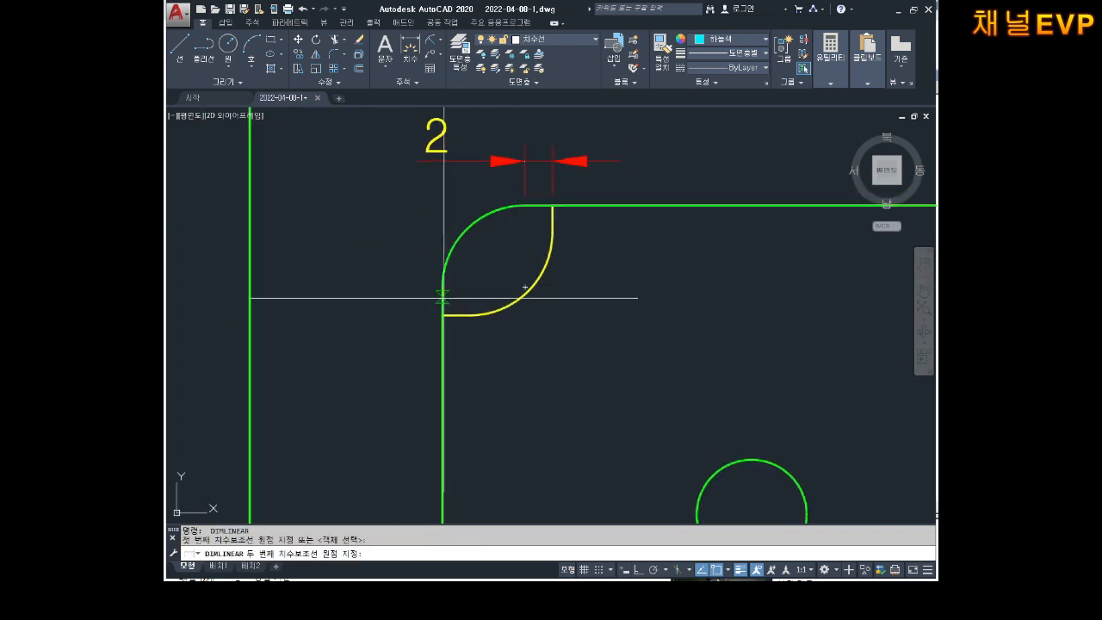
left_click(442, 316)
left_click(387, 308)
- Add horizontal and vertical linear dimensions from the relief's ends to the pocket fillet's tangent points at the upper-right corner
scroll(490, 280, "down", 2)
scroll(600, 261, "up", 3)
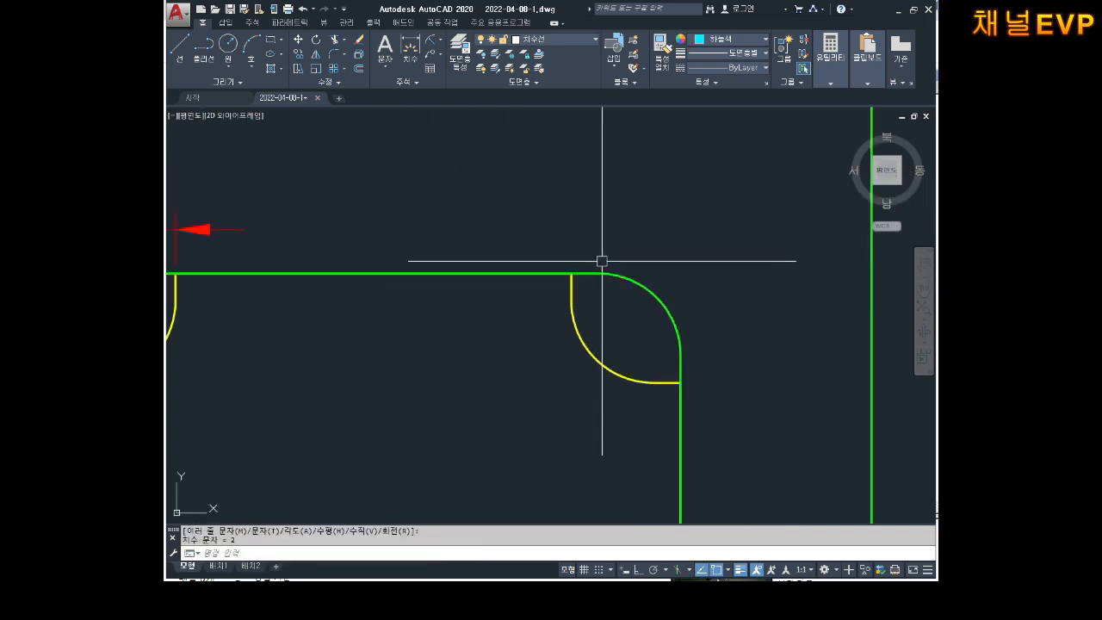
key("Return")
left_click(579, 274)
left_click(599, 274)
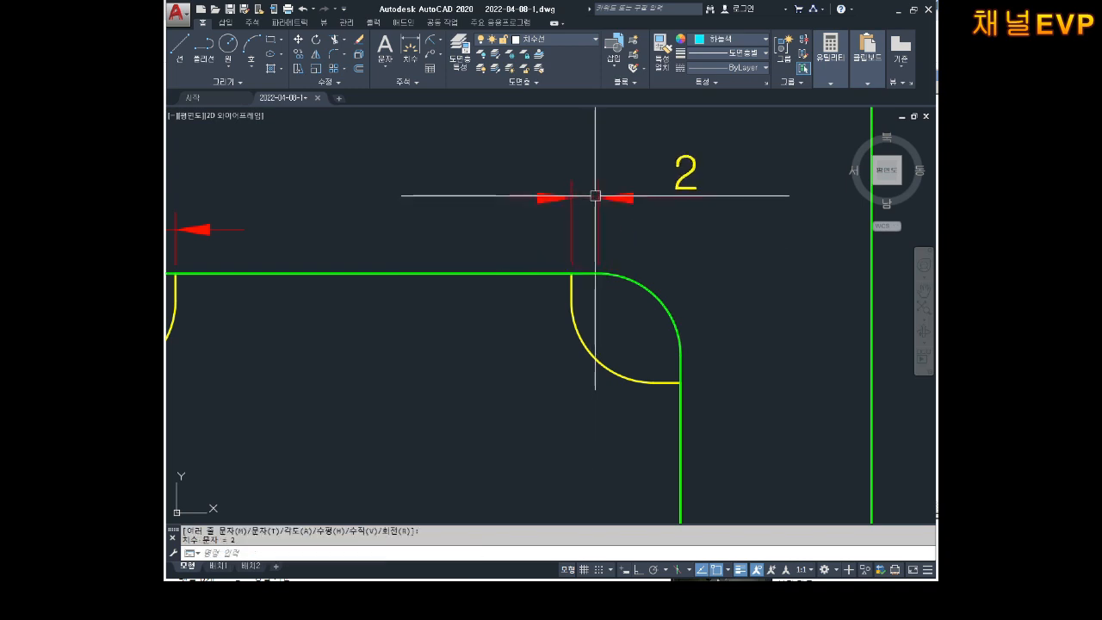
left_click(595, 198)
key("Return")
left_click(680, 381)
left_click(680, 345)
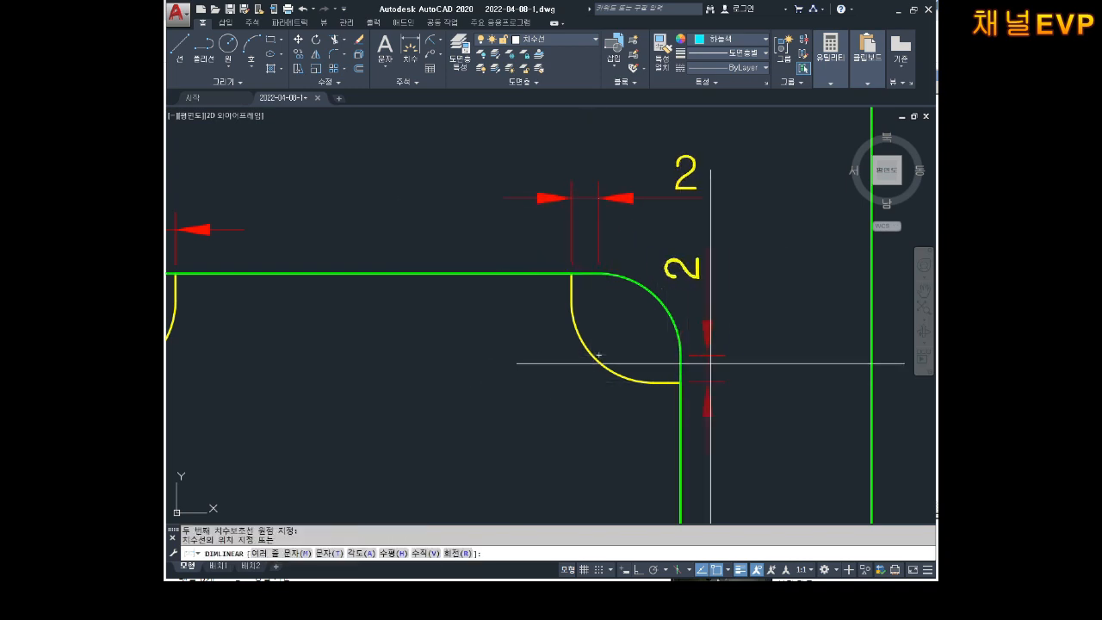
left_click(740, 364)
- Add a horizontal and a vertical linear dimension to the short straight segments of the lower-left relief
scroll(728, 378, "down", 2)
middle_click_drag(661, 398, 670, 264)
middle_click_drag(595, 356, 659, 180)
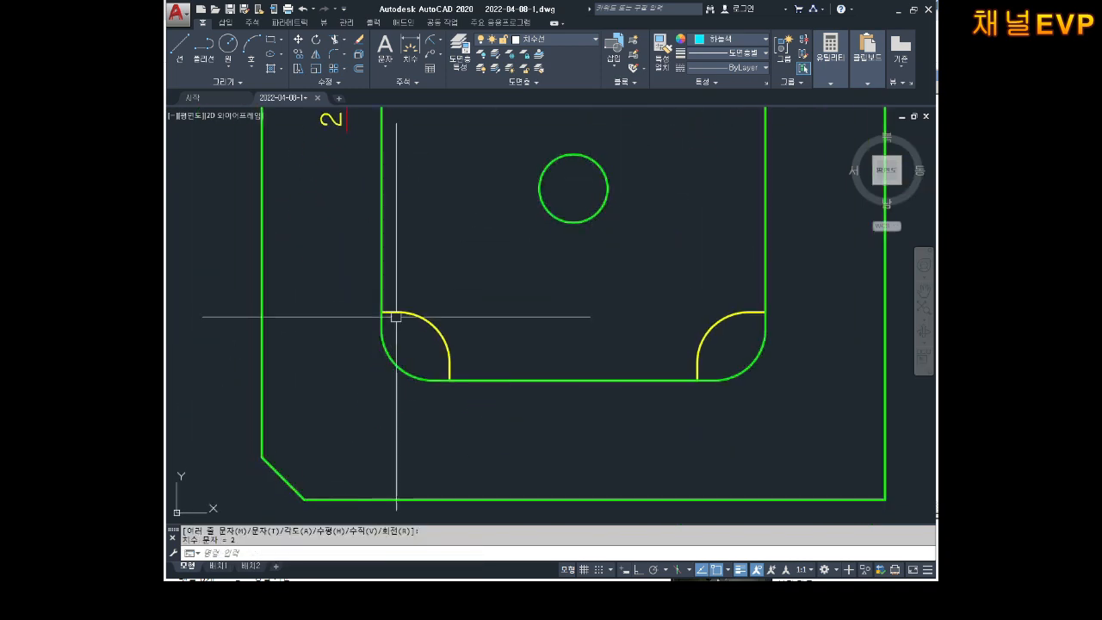
key("Return")
left_click(398, 311)
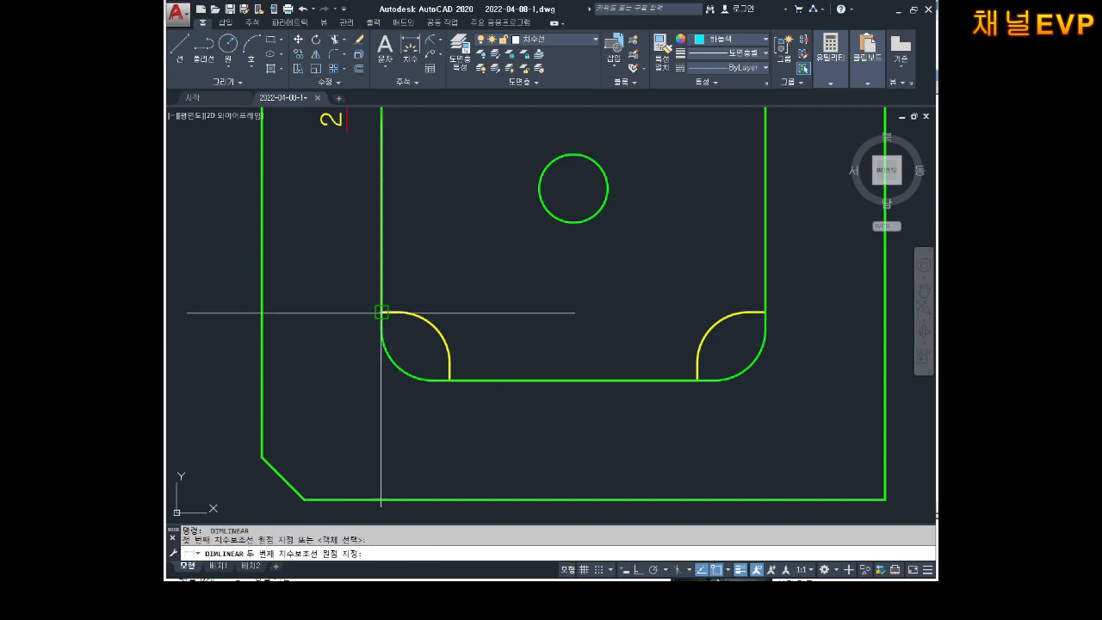
left_click(381, 312)
left_click(344, 278)
key("Return")
left_click(450, 379)
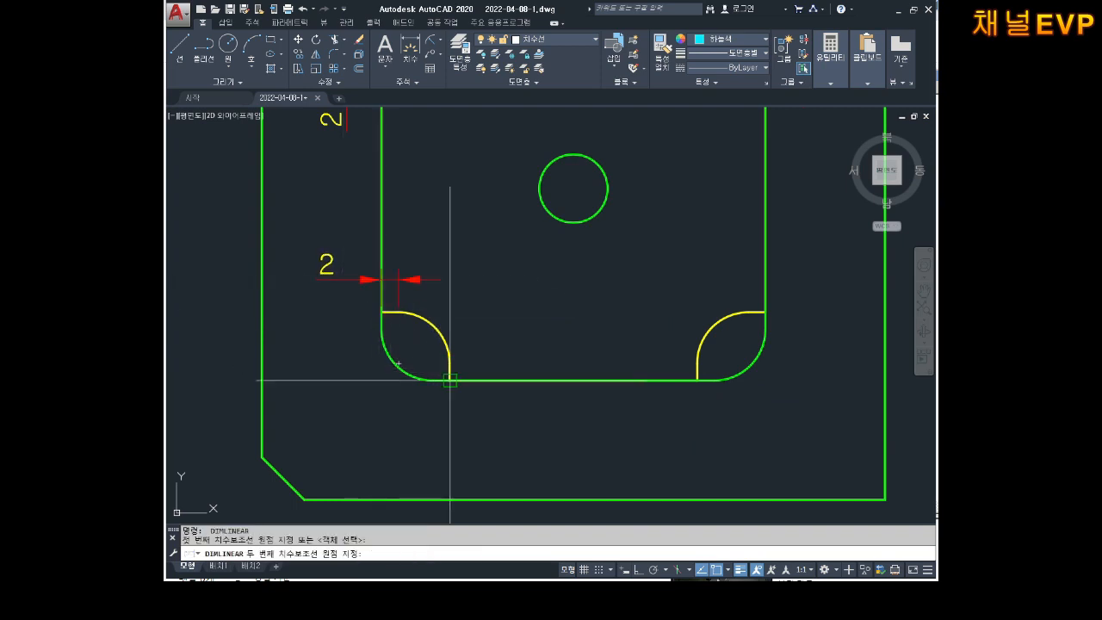
left_click(449, 363)
left_click(478, 369)
- Add a horizontal and a vertical linear dimension between the lower-right relief's ends and the pocket fillet's tangent points
middle_click_drag(638, 333, 516, 301)
key("Return")
left_click(575, 348)
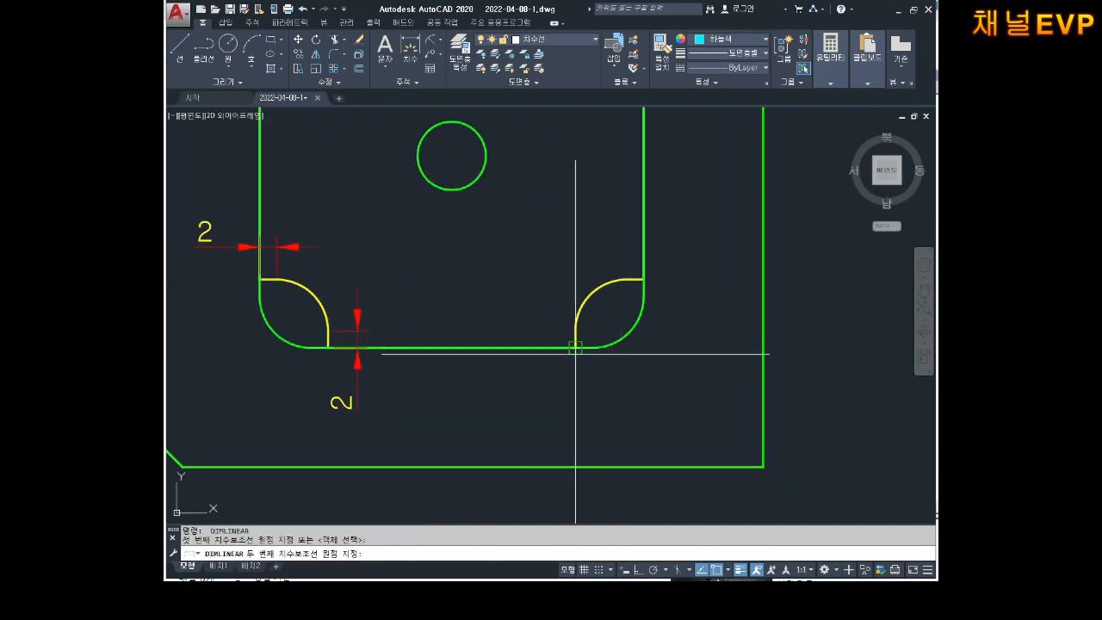
left_click(592, 348)
left_click(586, 381)
key("Return")
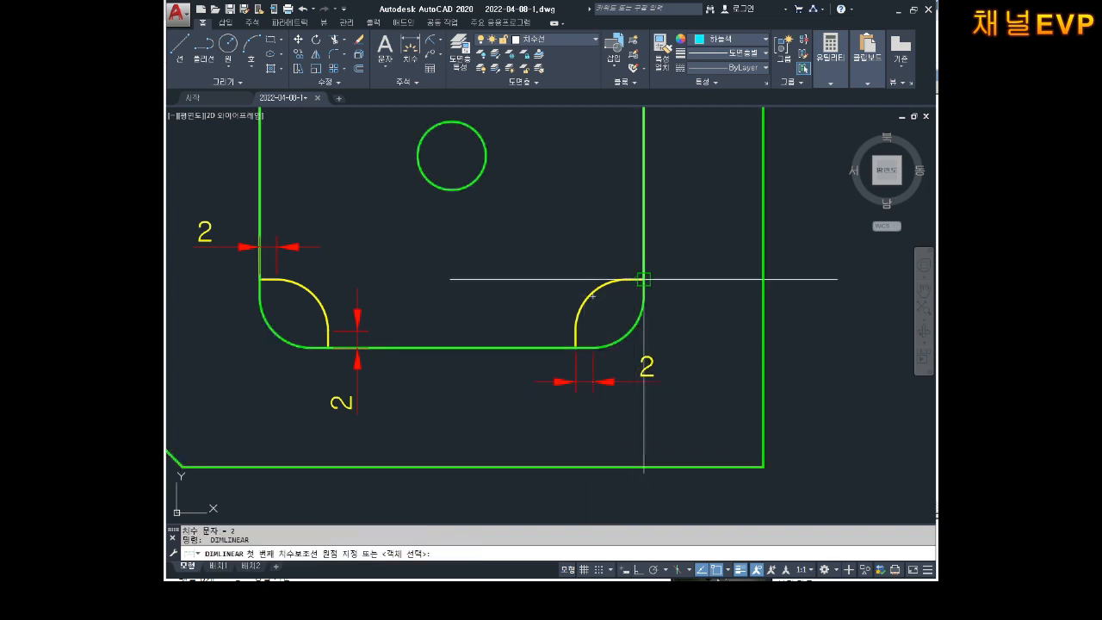
left_click(644, 296)
left_click(711, 285)
scroll(707, 286, "down", 3)
middle_click_drag(709, 249, 681, 293)
key("Escape")
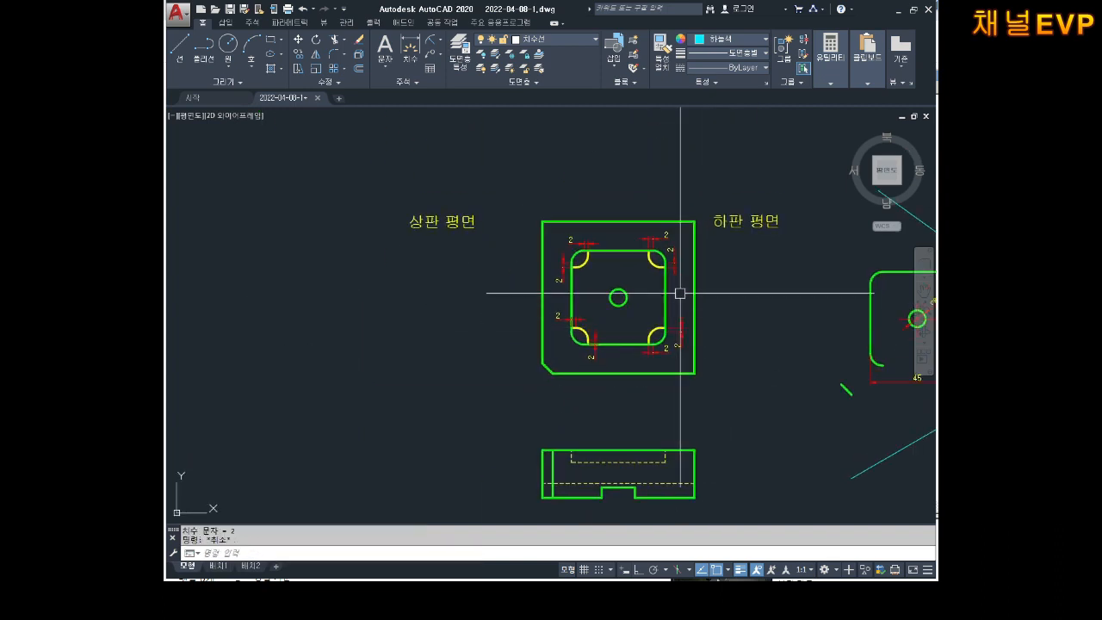
key("Escape")
- Review the clearance dimensions at all four corners of the overlaid plates
scroll(680, 294, "up", 1)
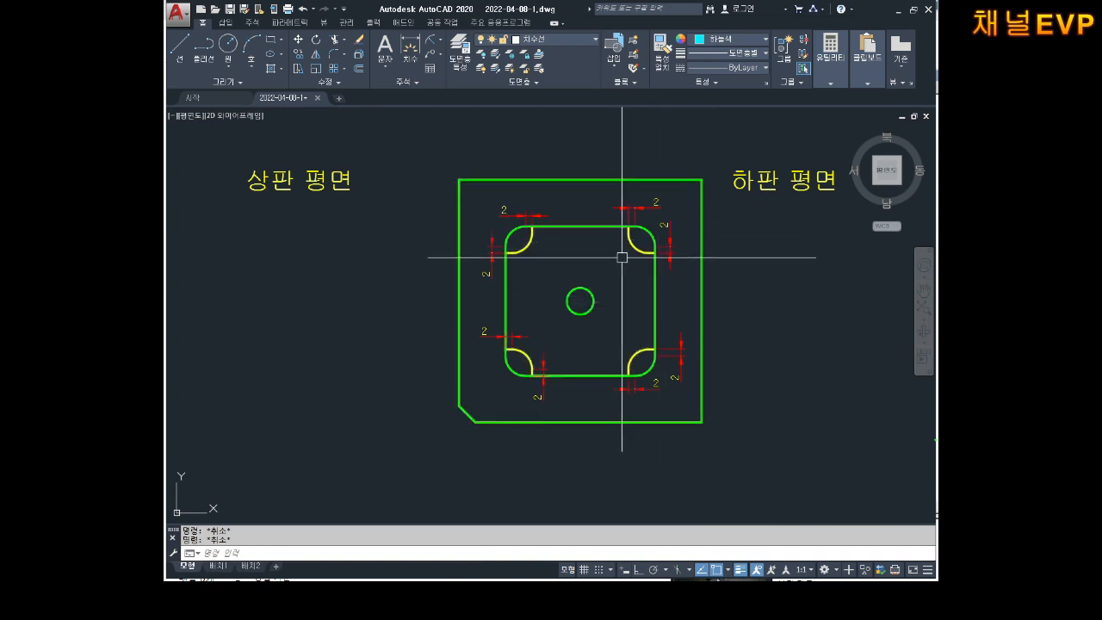
scroll(624, 258, "down", 2)
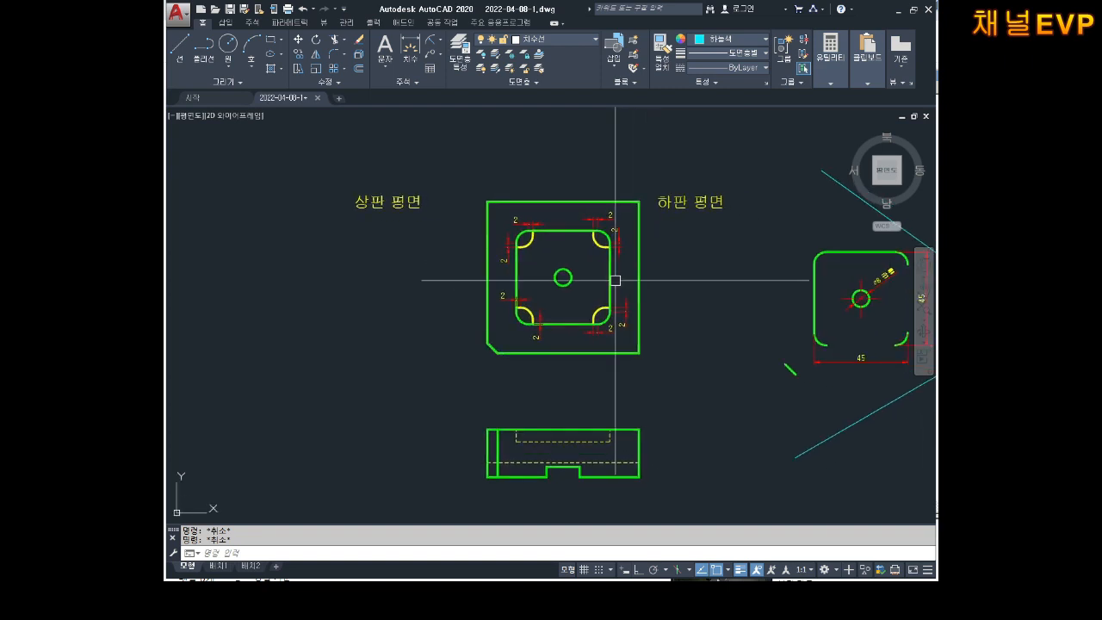
middle_click_drag(614, 280, 575, 280)
scroll(534, 264, "up", 2)
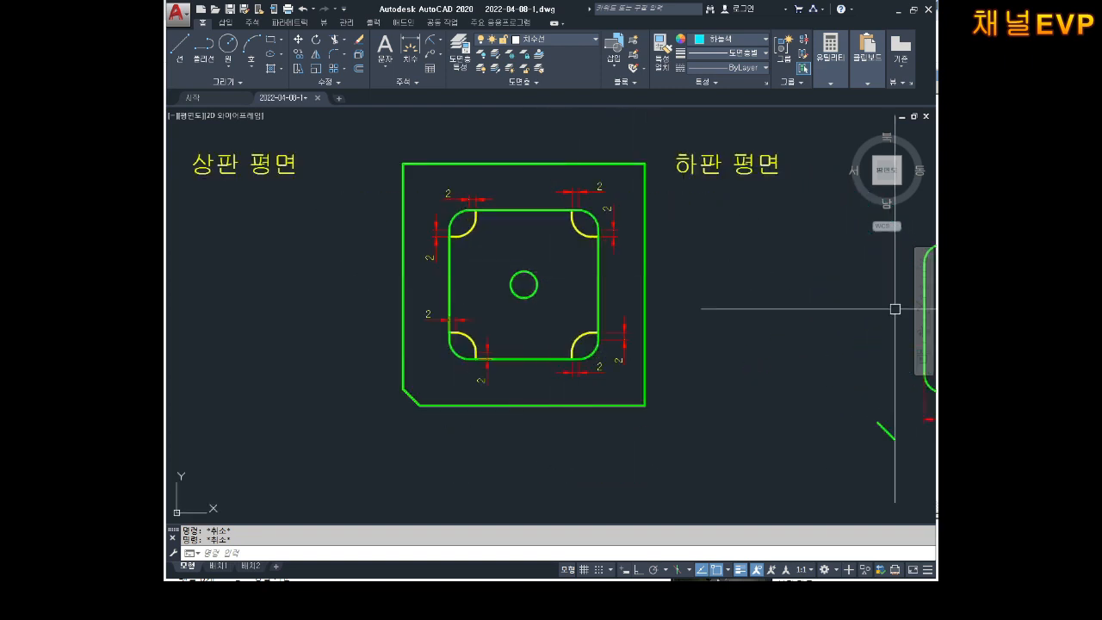
scroll(542, 310, "down", 6)
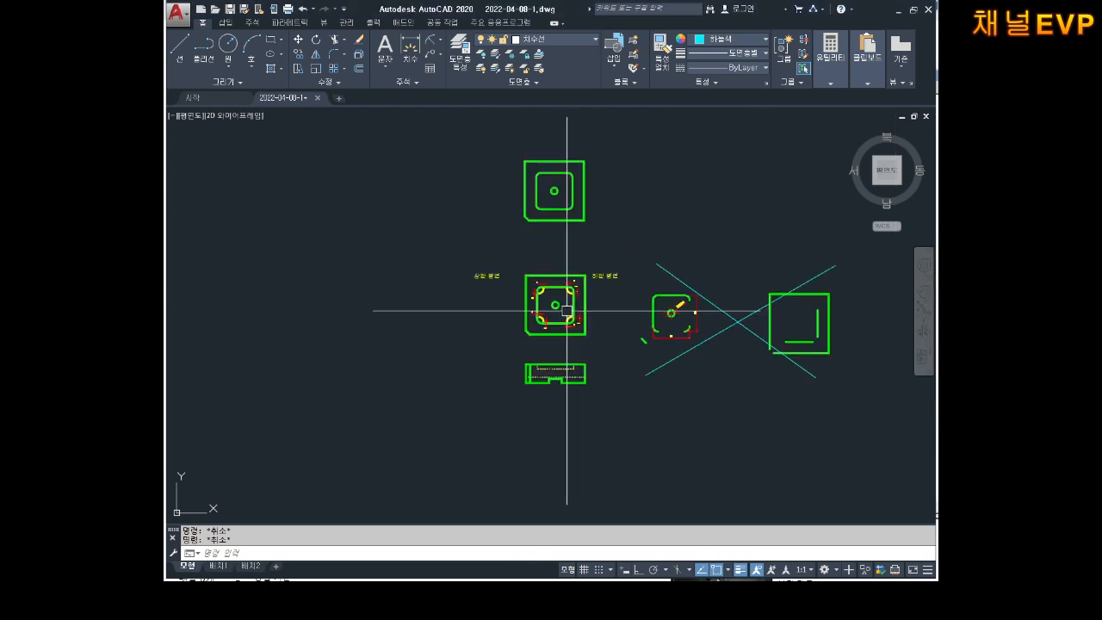
scroll(605, 308, "up", 2)
scroll(604, 309, "up", 2)
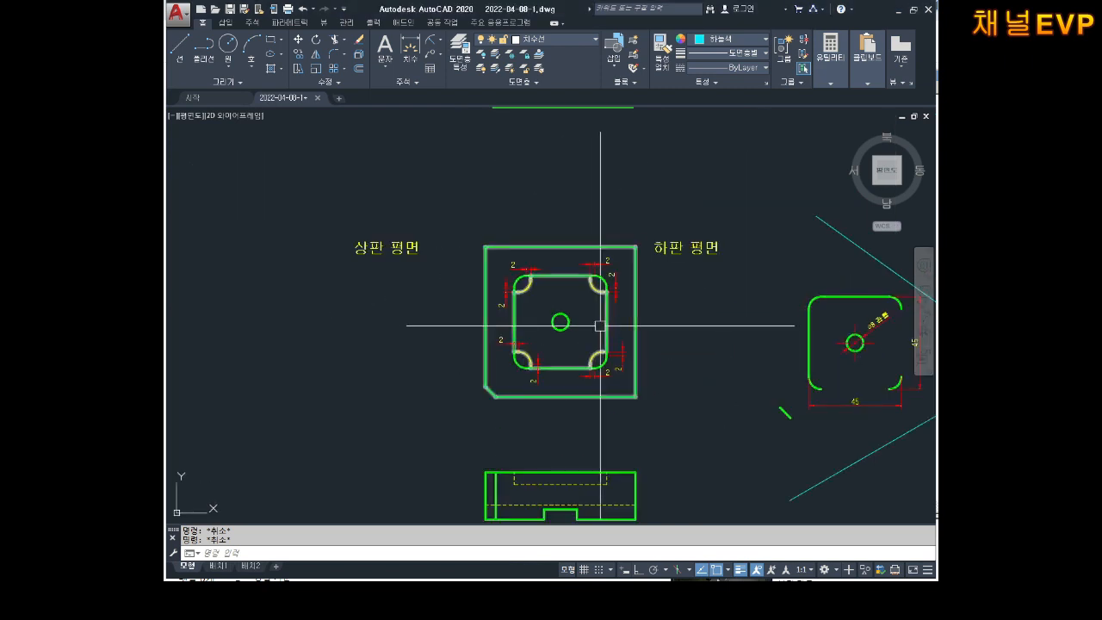
- Move the yellow upper plate outline off the lower plate plan into the empty area to its lower left
type("m")
key("space")
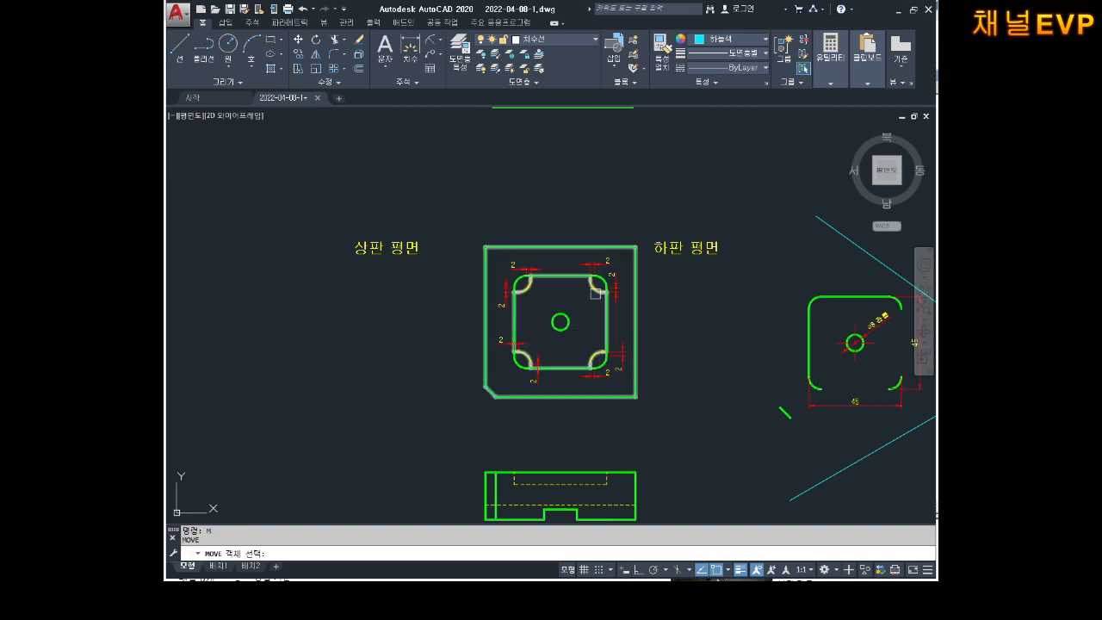
left_click(595, 294)
key("space")
left_click(560, 322)
middle_click_drag(440, 366, 647, 215)
left_click(389, 314)
key("Escape")
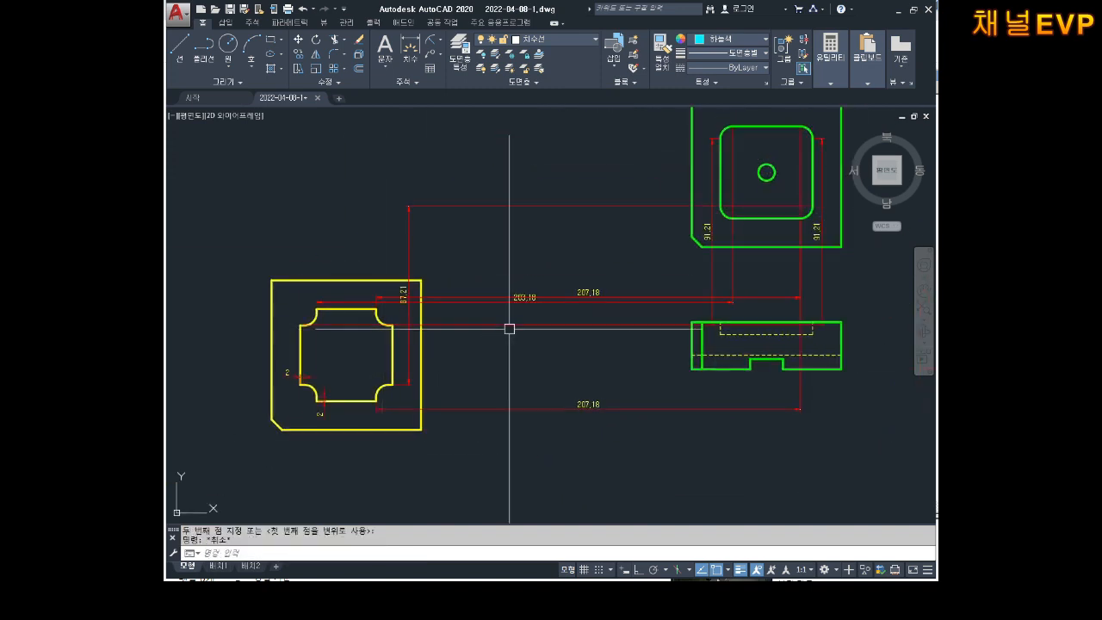
key("Escape")
- Delete the stretched corner clearance dimensions and the two remaining ones at the upper plate's lower-left relief
scroll(545, 295, "down", 2)
left_click(574, 221)
left_click(501, 446)
key("Delete")
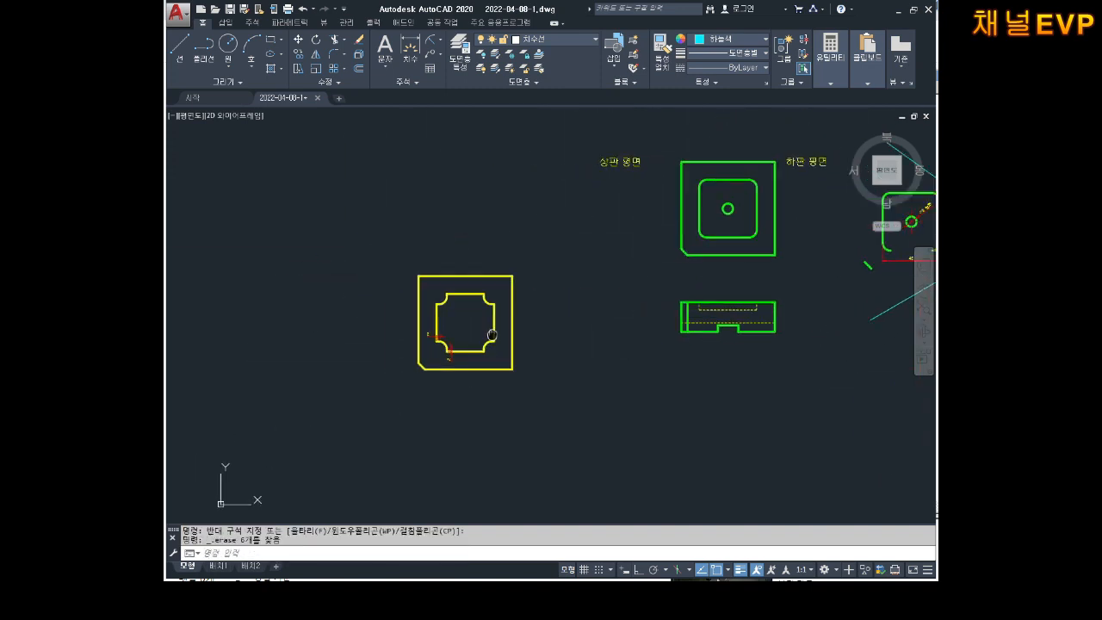
scroll(497, 344, "up", 5)
left_click(502, 343)
key("Delete")
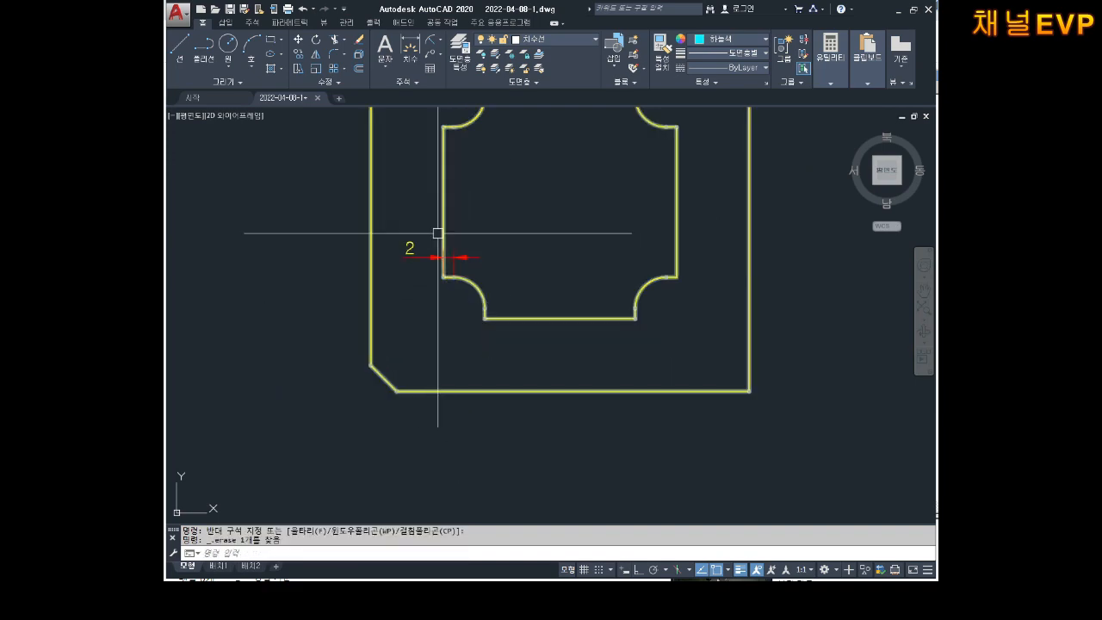
left_click(430, 234)
left_click(401, 302)
key("Delete")
- Copy the lower plate's complete drawing sheet, marked 1, into the empty area below the yellow upper plate outline
scroll(462, 309, "down", 7)
middle_click_drag(461, 235, 580, 298)
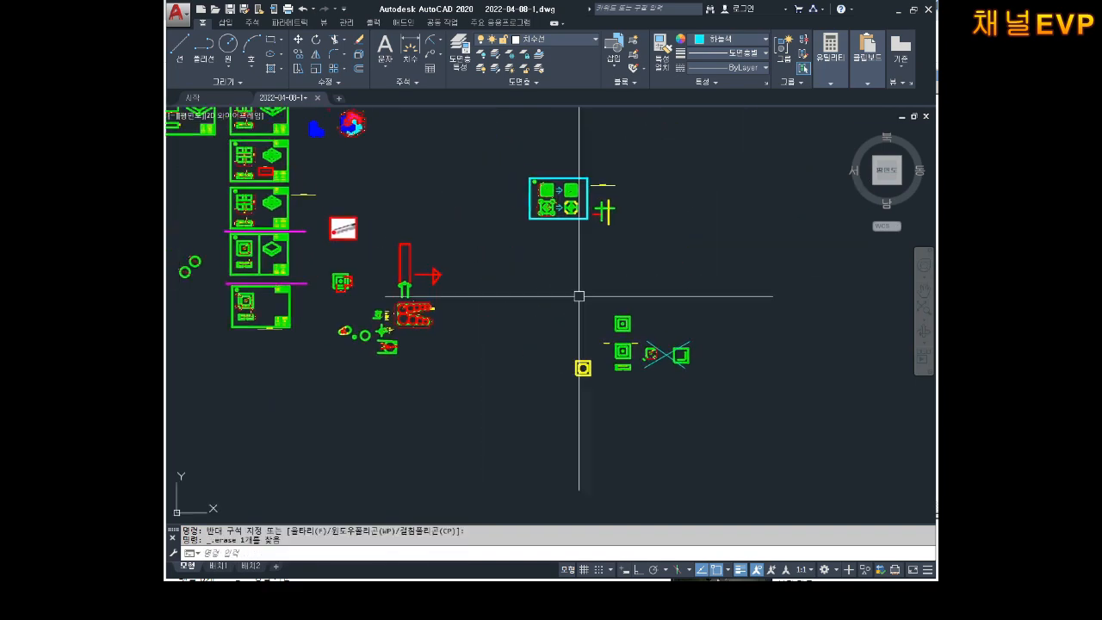
middle_click_drag(330, 240, 517, 284)
scroll(487, 267, "up", 4)
middle_click_drag(416, 339, 512, 297)
scroll(456, 269, "up", 4)
middle_click_drag(456, 270, 475, 239)
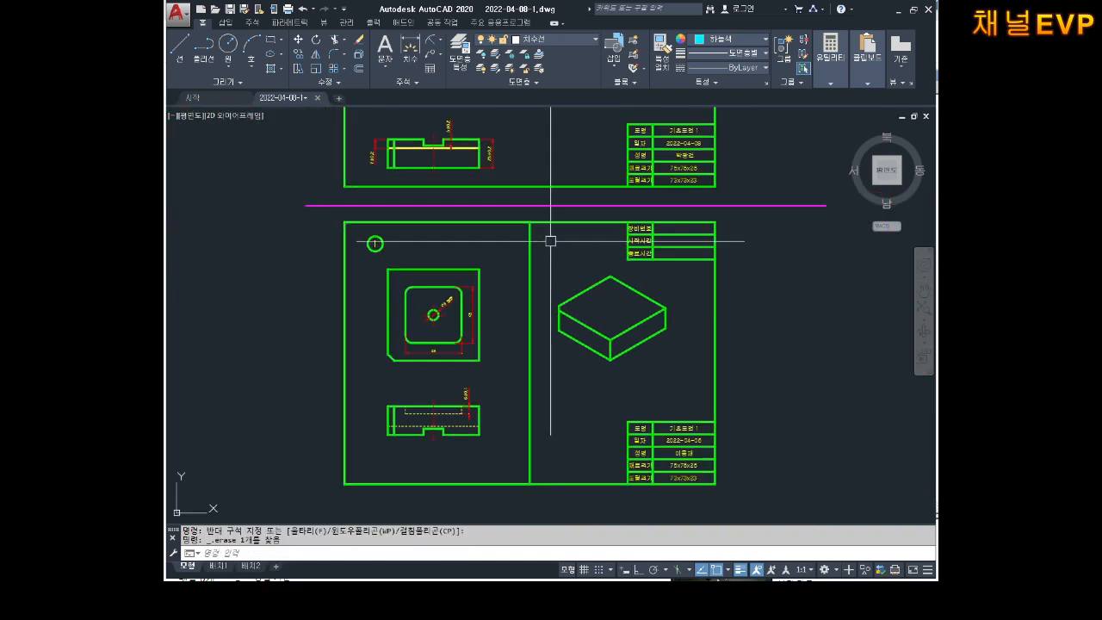
key("Escape")
key("Escape")
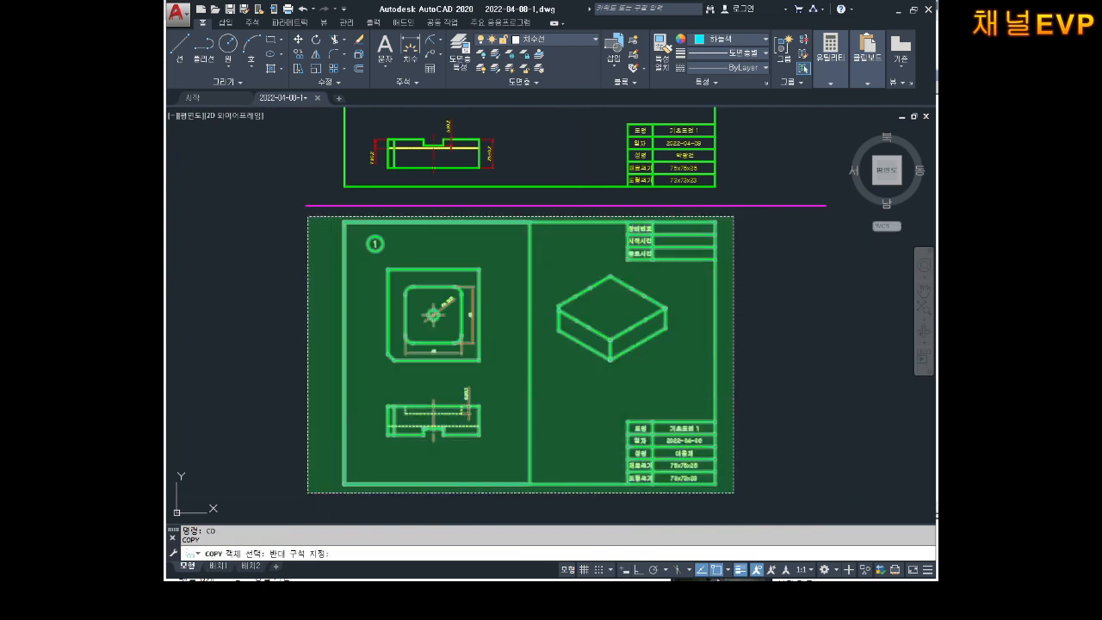
left_click(308, 492)
key("Return")
left_click(558, 354)
scroll(651, 413, "down", 5)
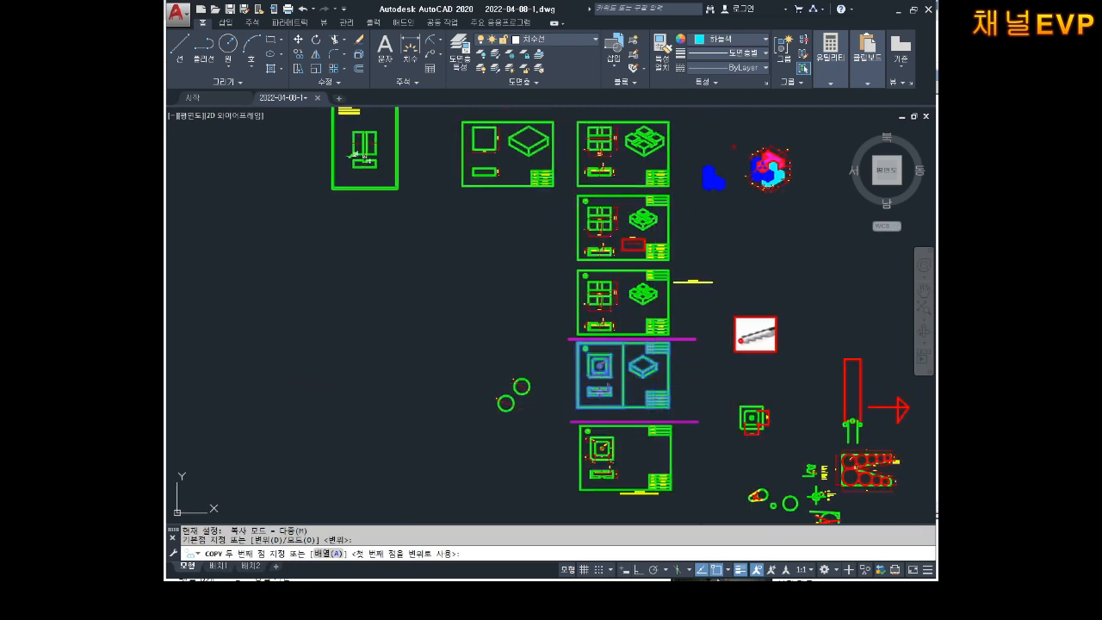
middle_click_drag(652, 390, 474, 234)
middle_click_drag(787, 408, 538, 267)
left_click(719, 316)
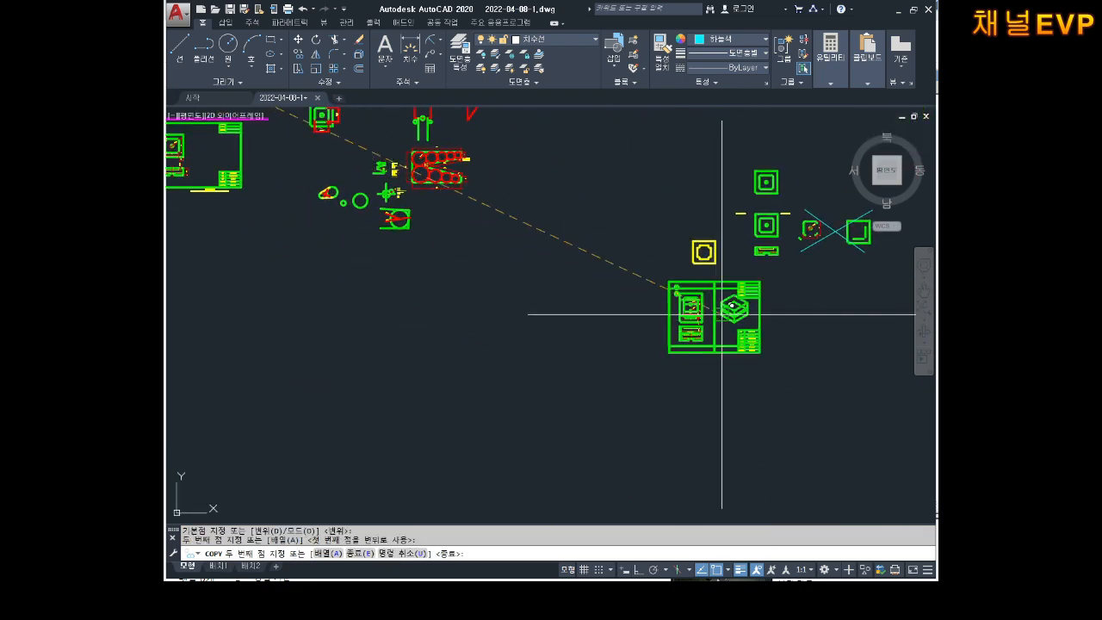
key("Escape")
- Delete the pocketed plan view and its dimensions from the copied sheet
scroll(693, 289, "up", 4)
scroll(701, 311, "up", 4)
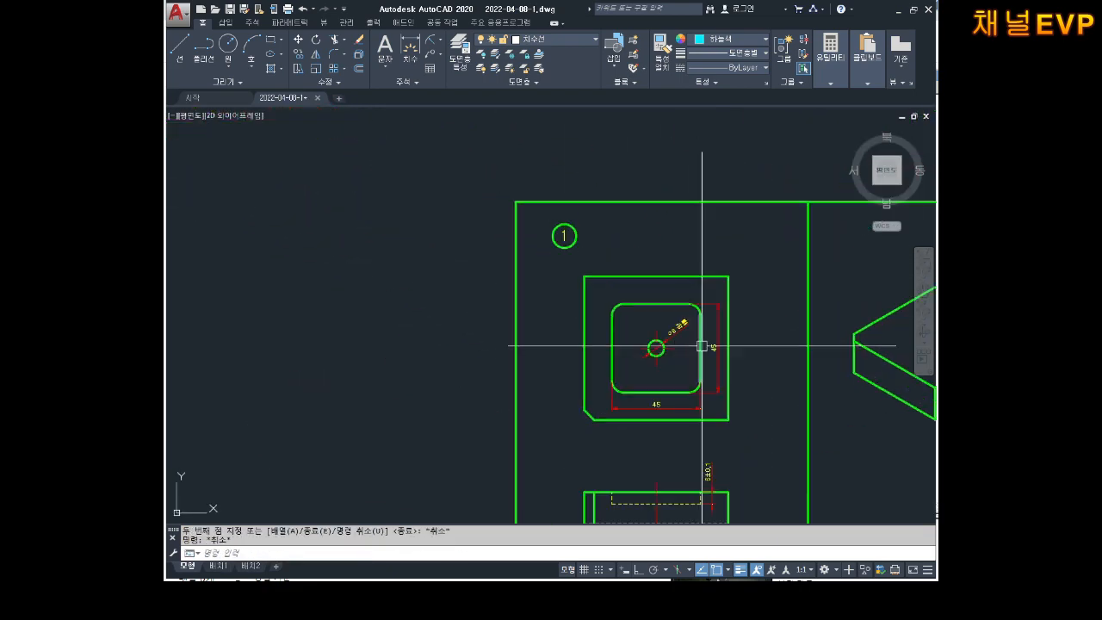
middle_click_drag(704, 344, 706, 293)
left_click(741, 201)
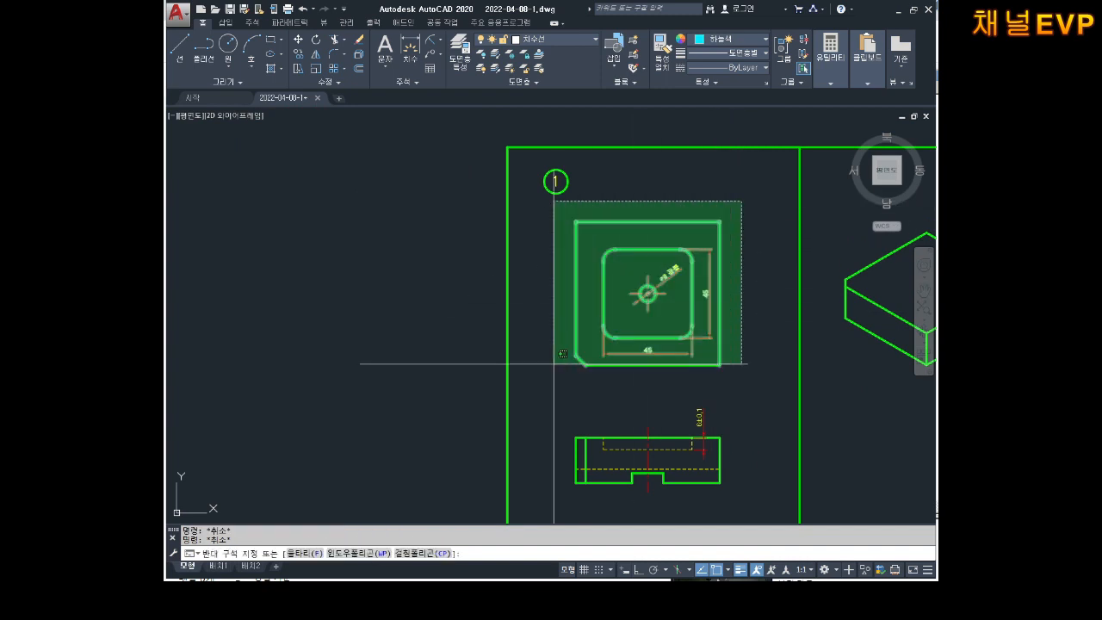
key("Escape")
left_click(743, 208)
left_click(575, 383)
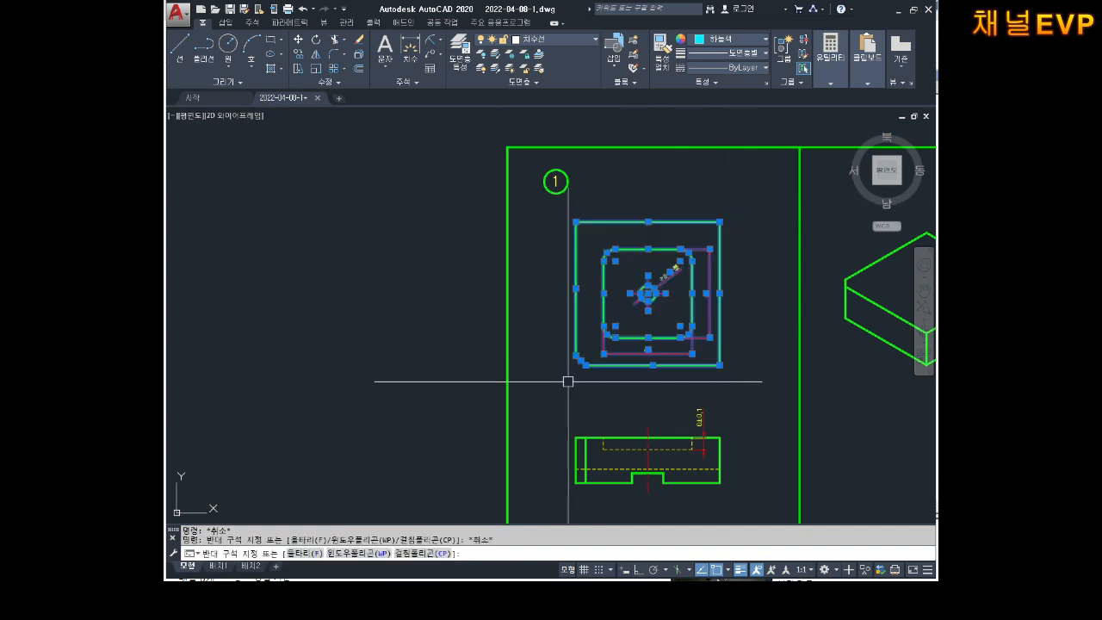
key("Delete")
- Move the yellow upper plate outline into the copied sheet, roughly above the front view
scroll(715, 294, "down", 2)
middle_click_drag(715, 293, 703, 354)
key("Escape")
key("Escape")
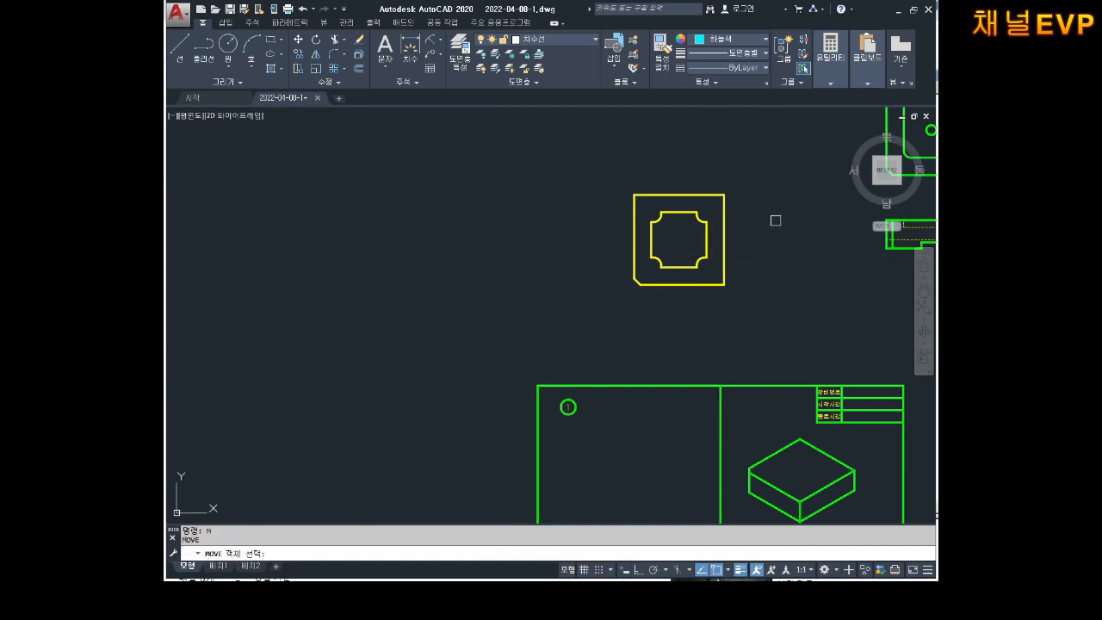
left_click(763, 181)
left_click(588, 311)
key("space")
left_click(634, 238)
middle_click_drag(640, 303, 652, 224)
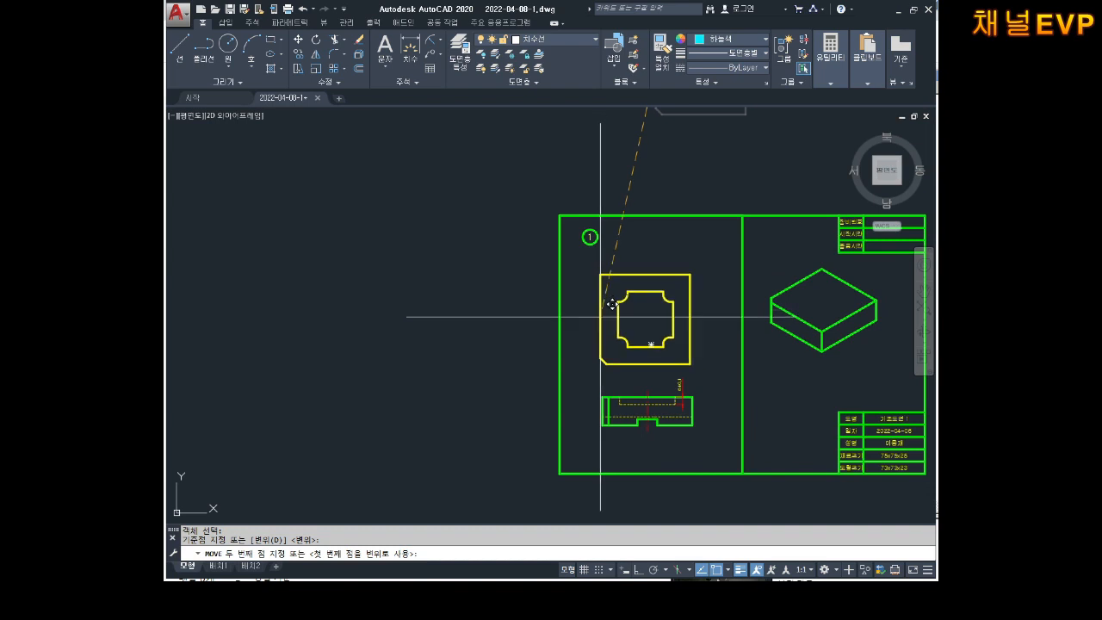
key("Escape")
key("Escape")
- Draw a vertical guide line upward from the front view's upper-left corner toward the upper plate outline
scroll(606, 400, "up", 6)
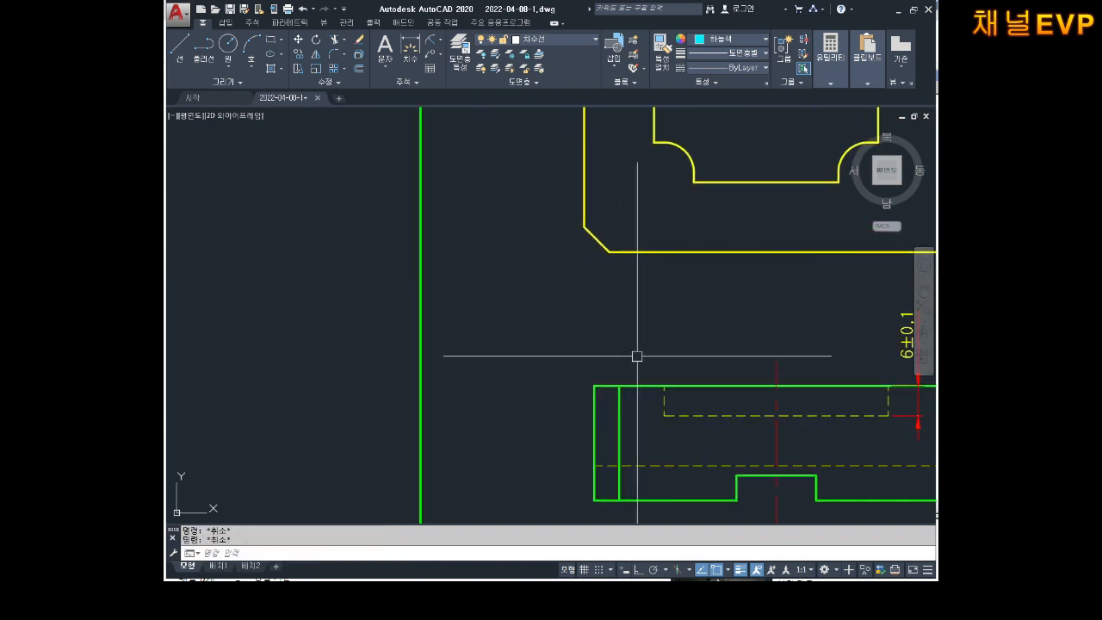
left_click(594, 257)
key("Escape")
scroll(603, 267, "down", 2)
scroll(627, 290, "up", 3)
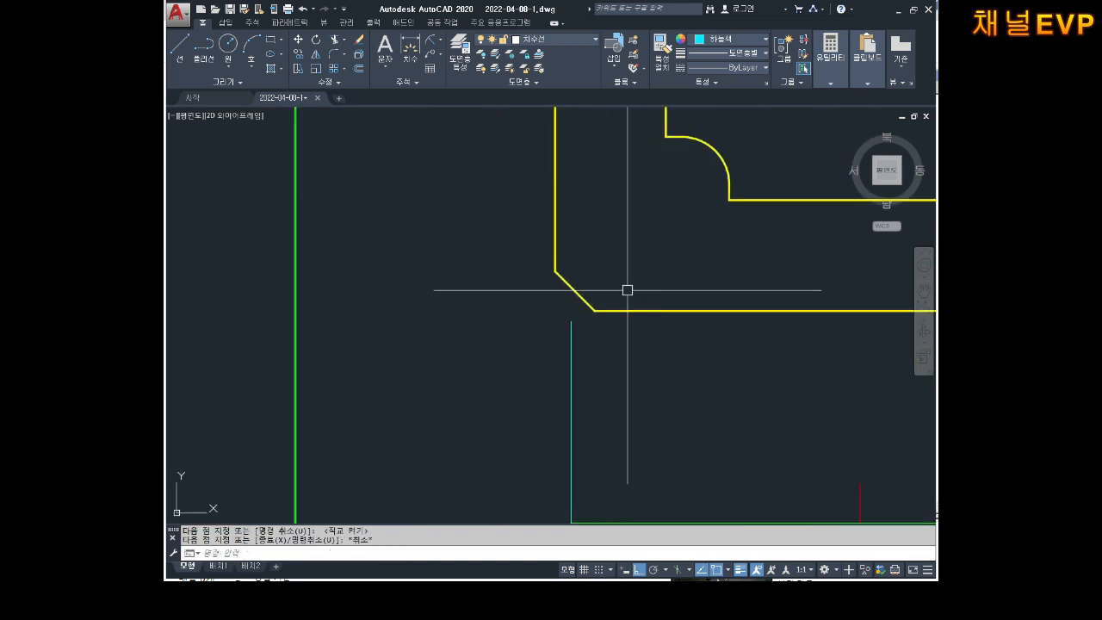
- Move the upper plate outline by its chamfer's upper end onto the top of the vertical guide line
left_click(629, 316)
key("Return")
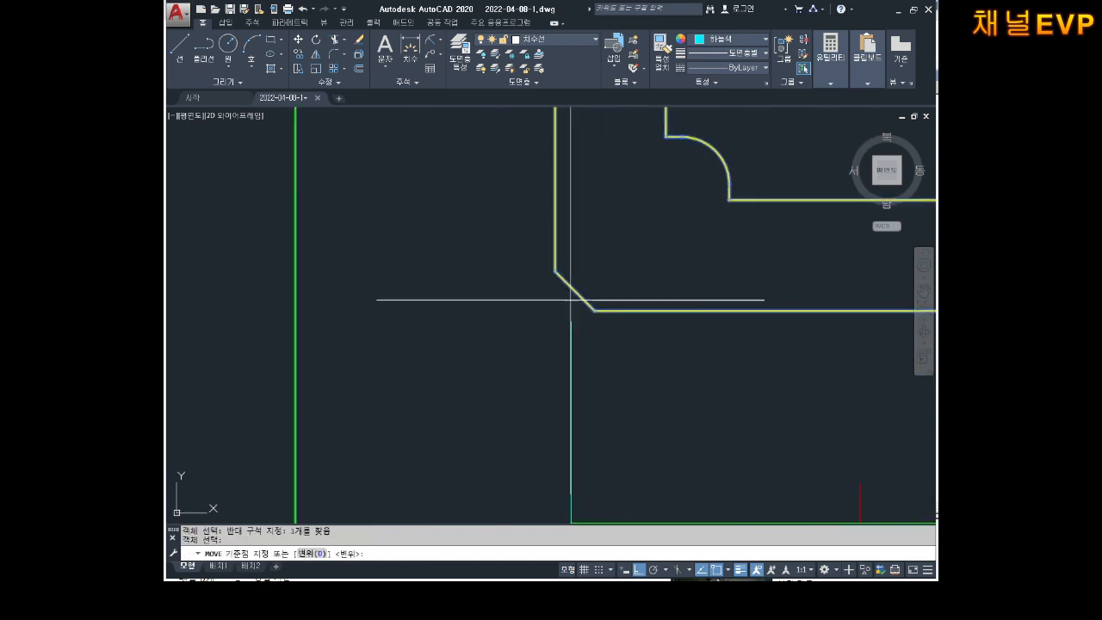
left_click(556, 271)
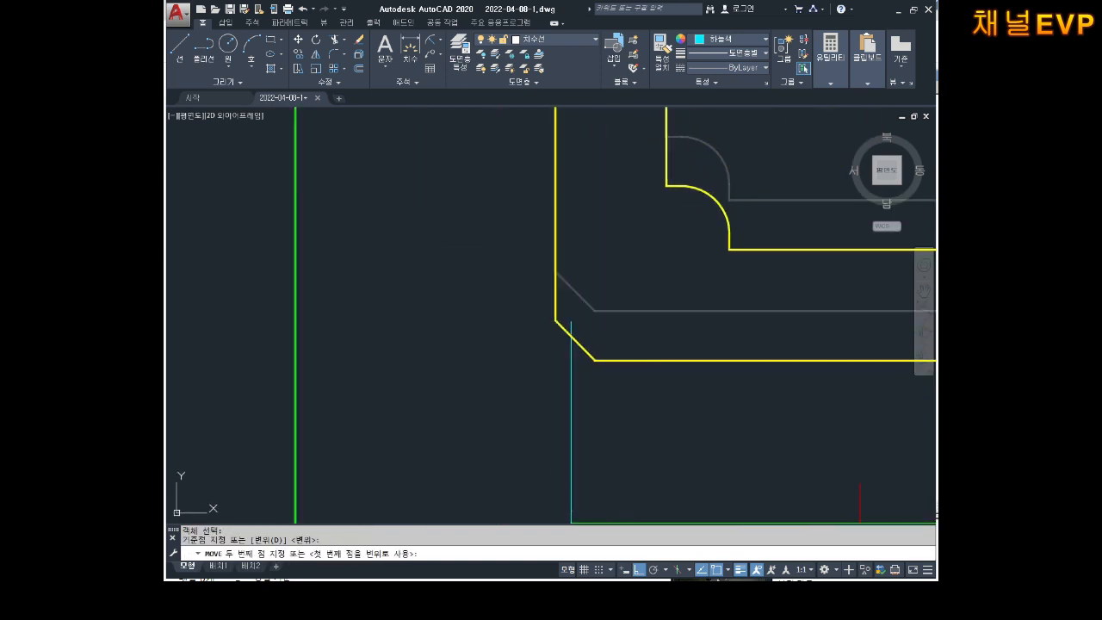
left_click(571, 322)
key("Escape")
key("Escape")
- Delete the vertical guide line between the upper plate outline and the front view
scroll(699, 315, "down", 4)
left_click(645, 357)
left_click(611, 362)
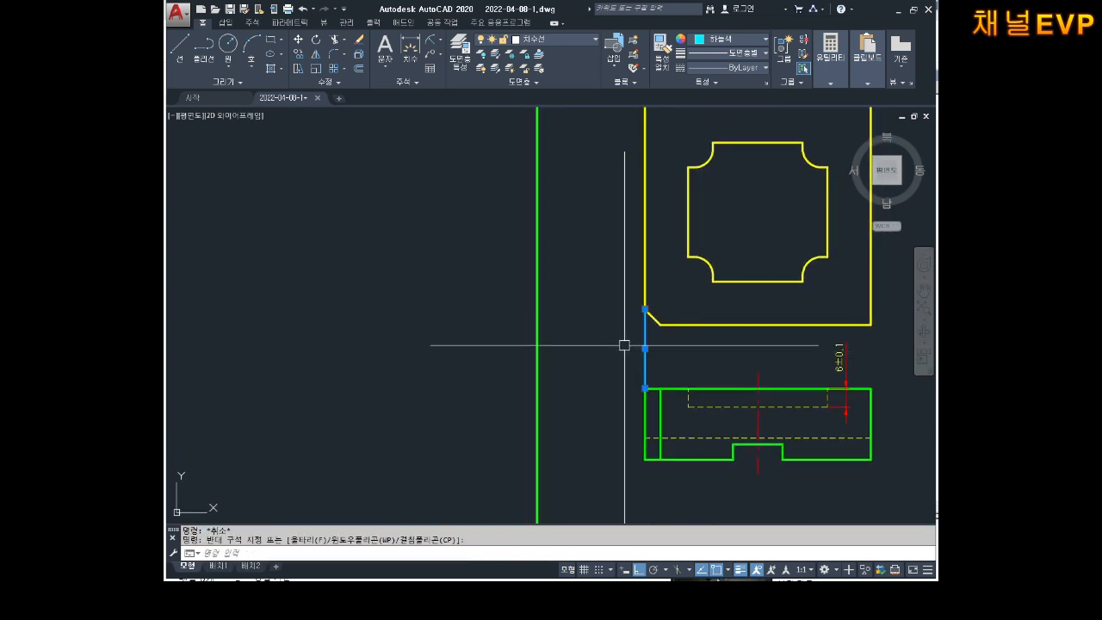
key("Delete")
- Move the front view, with its centre line and 6±0.1 depth dimension, straight down to widen the gap below the plan
middle_click_drag(624, 346, 469, 323)
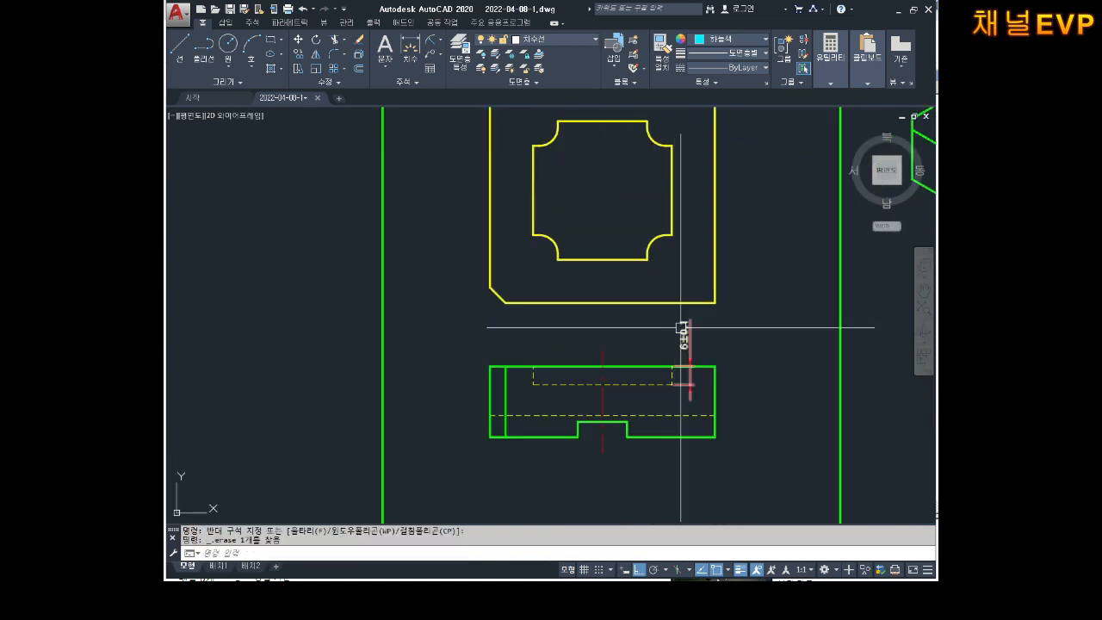
scroll(681, 327, "up", 2)
key("Escape")
key("Escape")
middle_click_drag(738, 389, 747, 310)
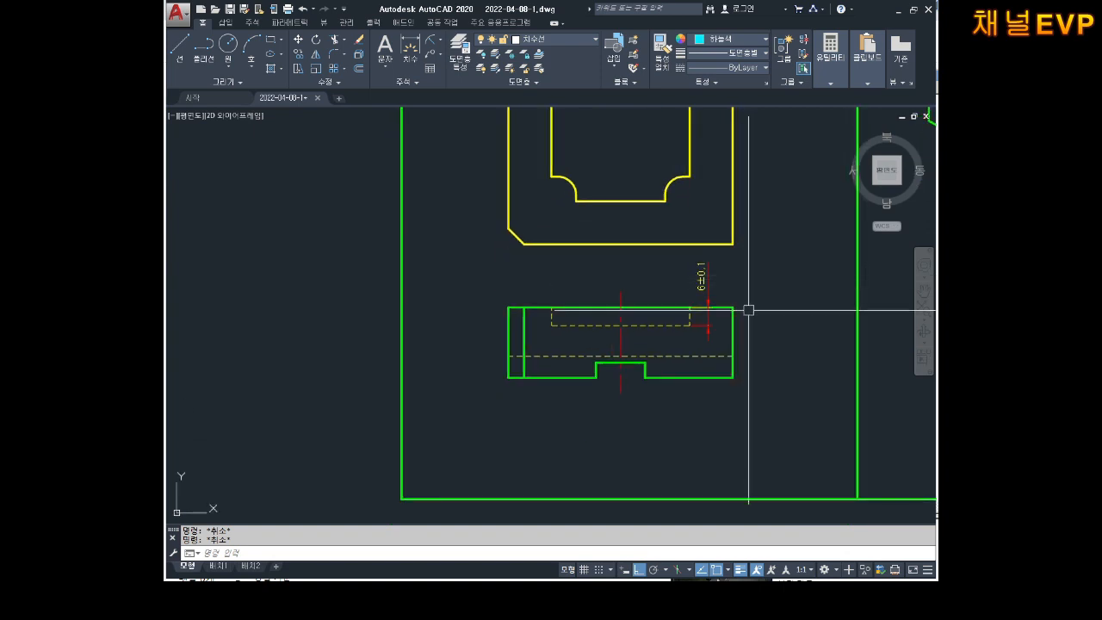
type("ㅂ")
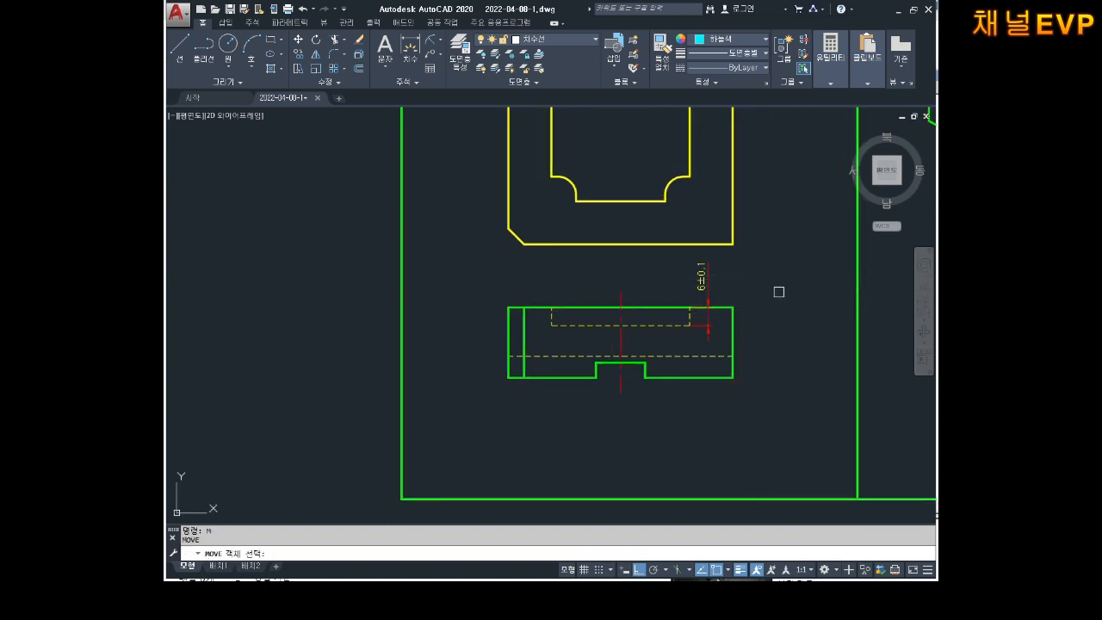
left_click(779, 292)
left_click(505, 421)
key("Return")
left_click(508, 377)
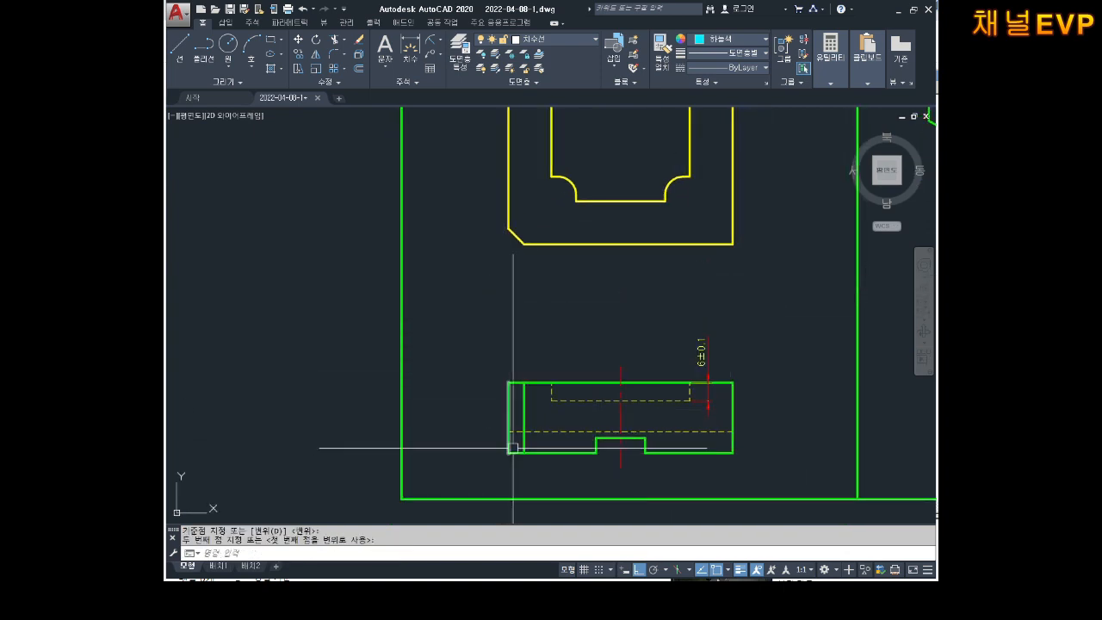
key("Escape")
key("Escape")
- Add a horizontal linear dimension for the upper plate's overall width, placed below the outline
middle_click_drag(587, 318, 591, 381)
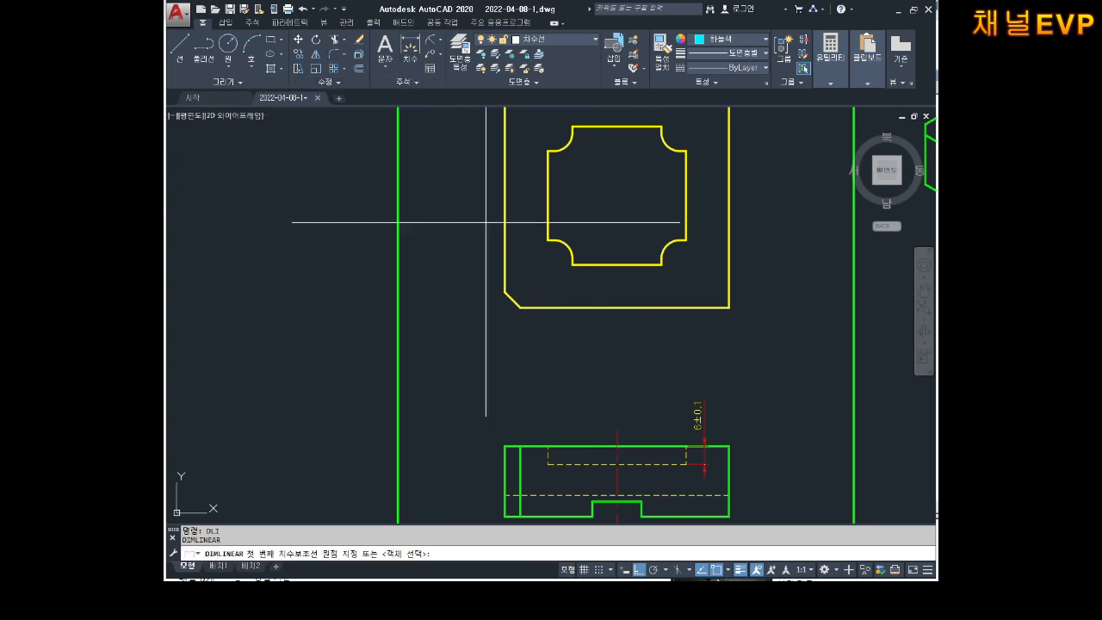
left_click(504, 292)
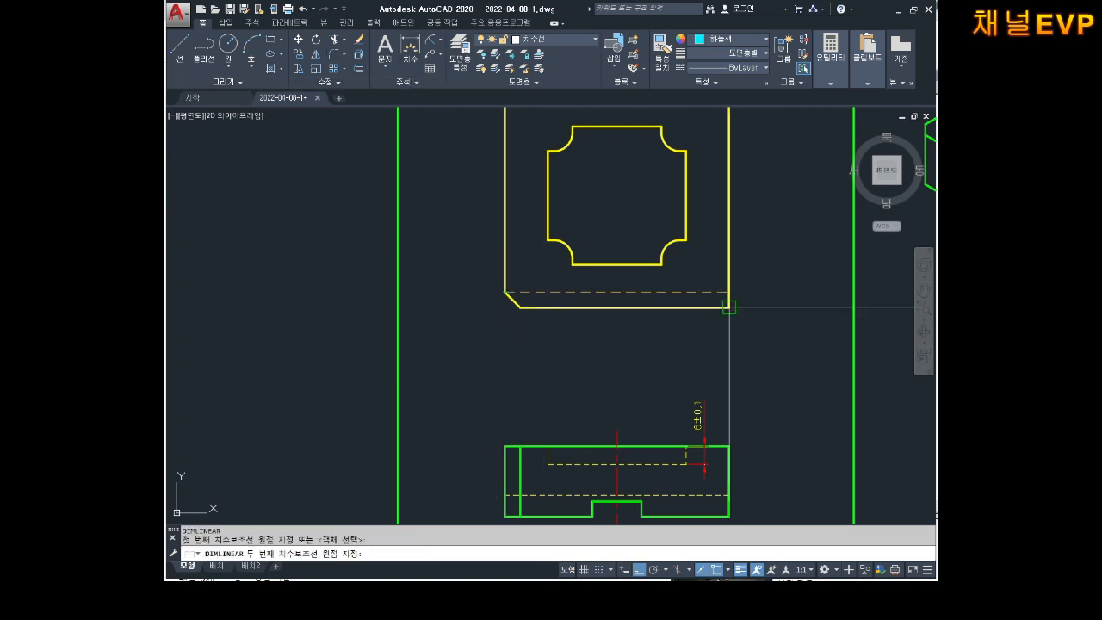
left_click(729, 307)
left_click(659, 339)
- Add a vertical linear dimension for the upper plate's overall height, placed to the right of the outline
middle_click_drag(701, 204, 669, 305)
key("space")
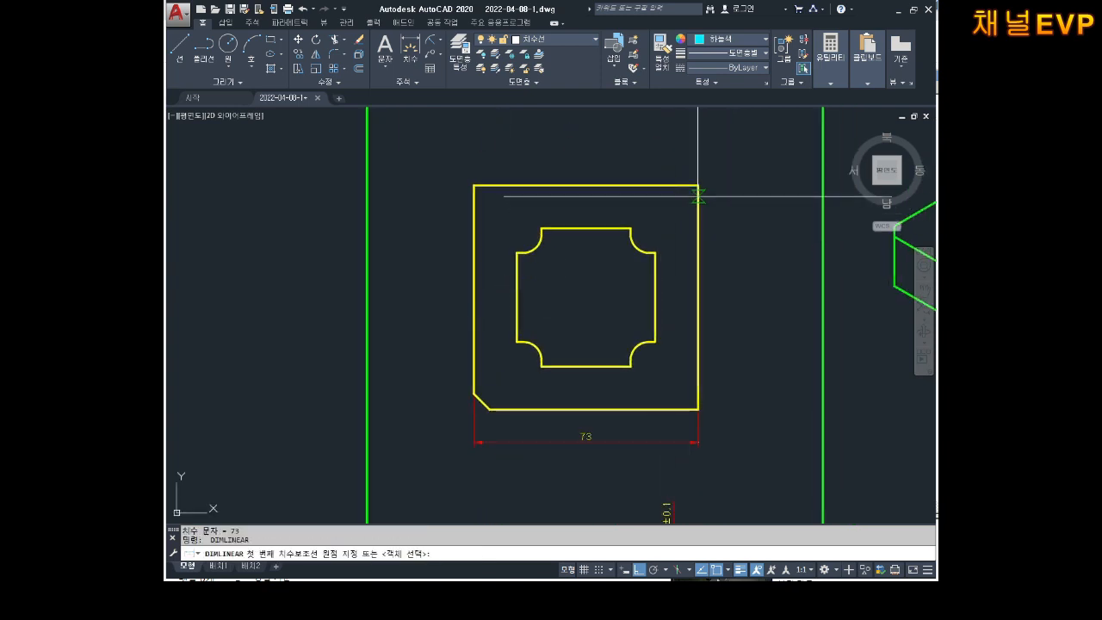
left_click(698, 185)
middle_click_drag(710, 341, 702, 287)
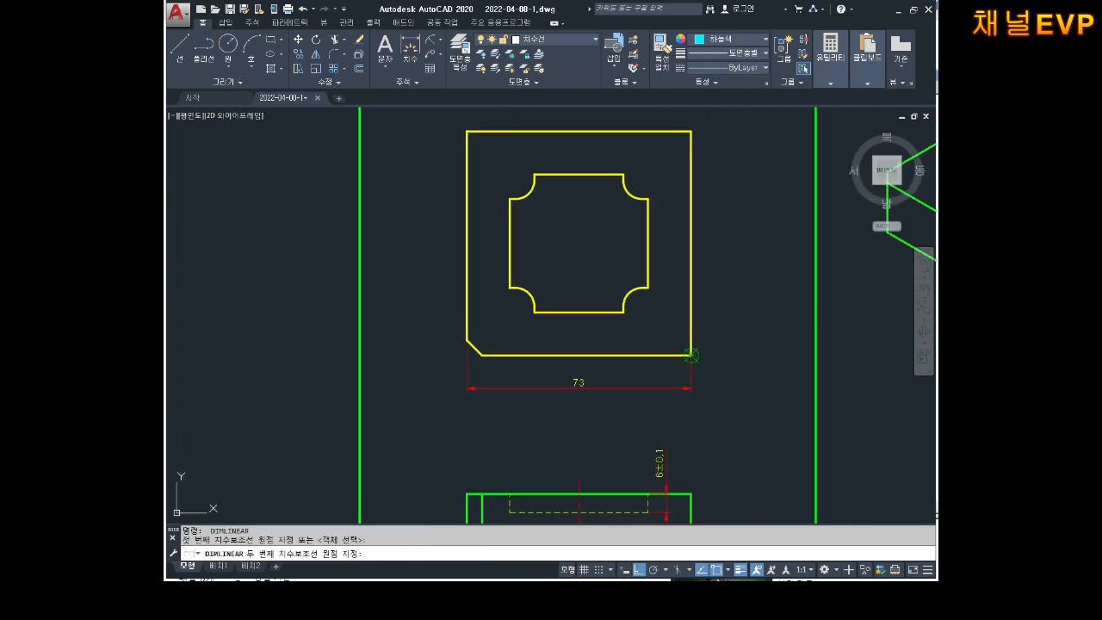
left_click(691, 355)
left_click(732, 311)
middle_click_drag(633, 224, 656, 255)
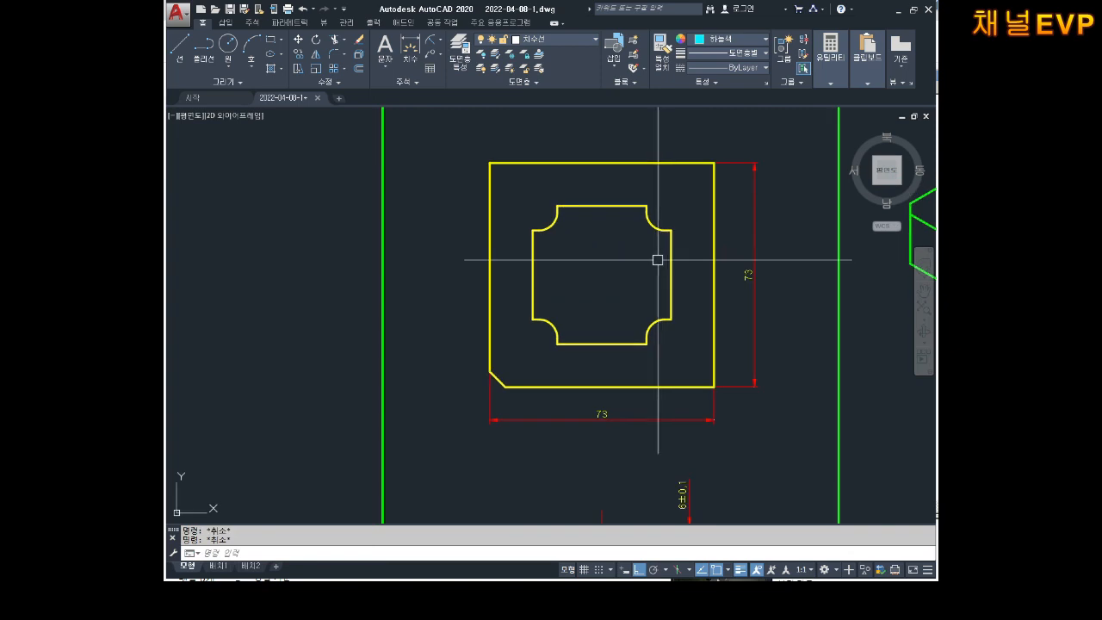
- Draw a vertical line through the plan view from the midpoint of the plate's top edge to its bottom edge
type("l")
key("space")
left_click(602, 162)
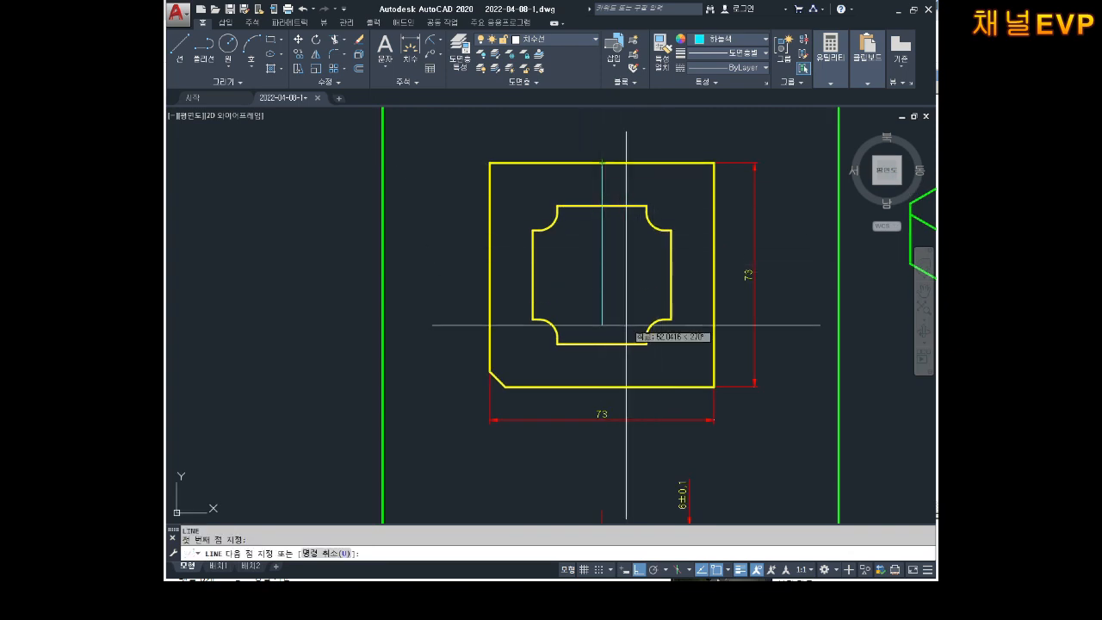
left_click(602, 387)
key("space")
- Draw a horizontal line across the inner pocket from the midpoint of its right edge to its left edge
key("space")
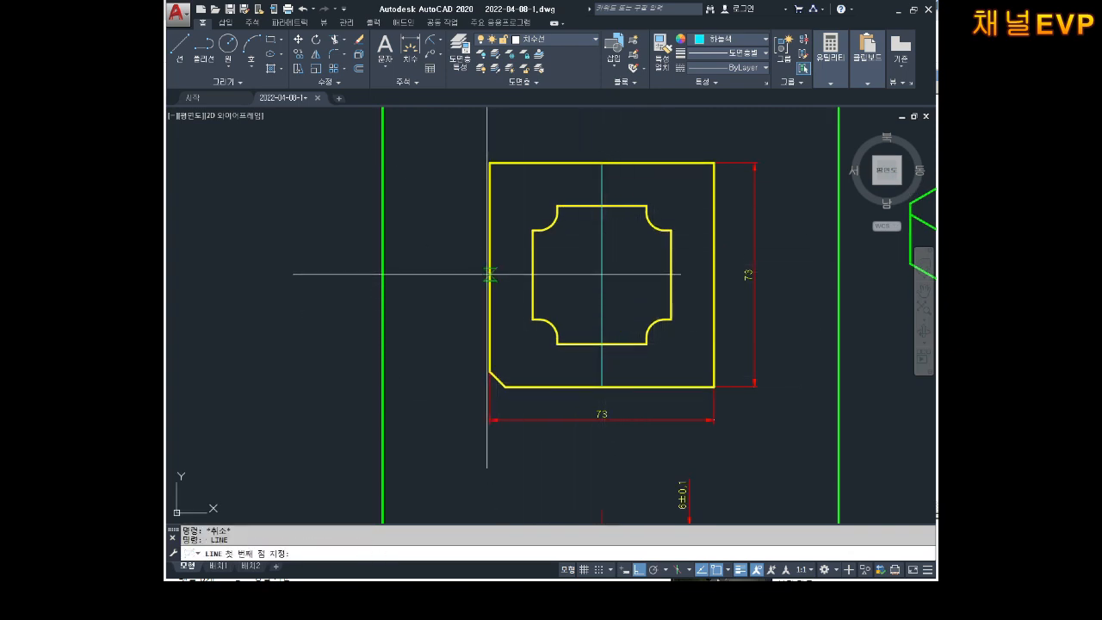
left_click(489, 266)
key("Escape")
key("space")
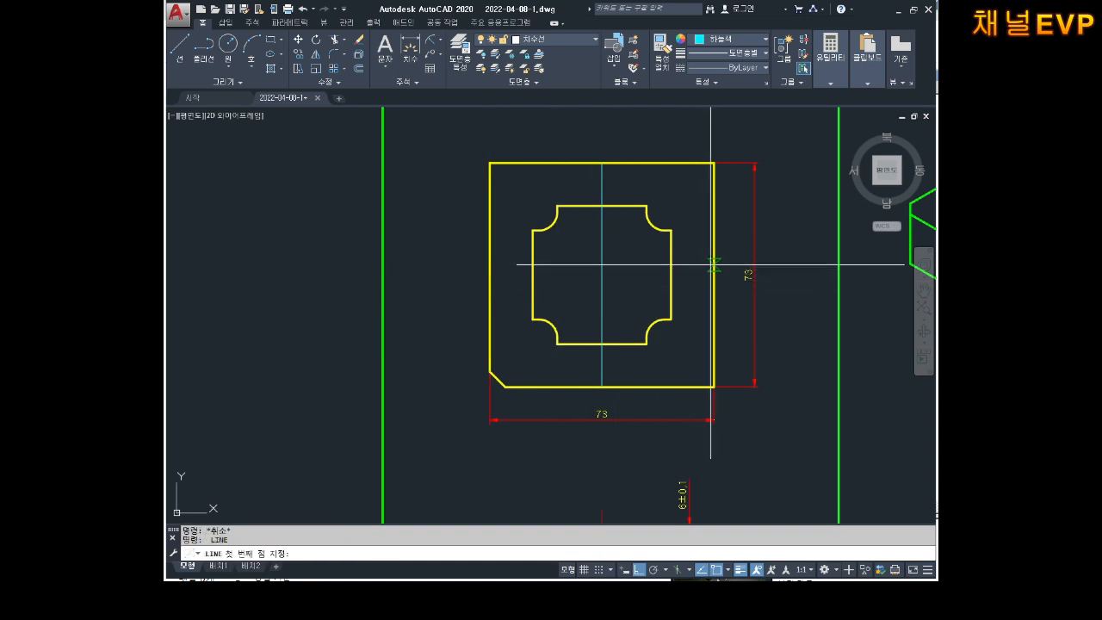
left_click(670, 274)
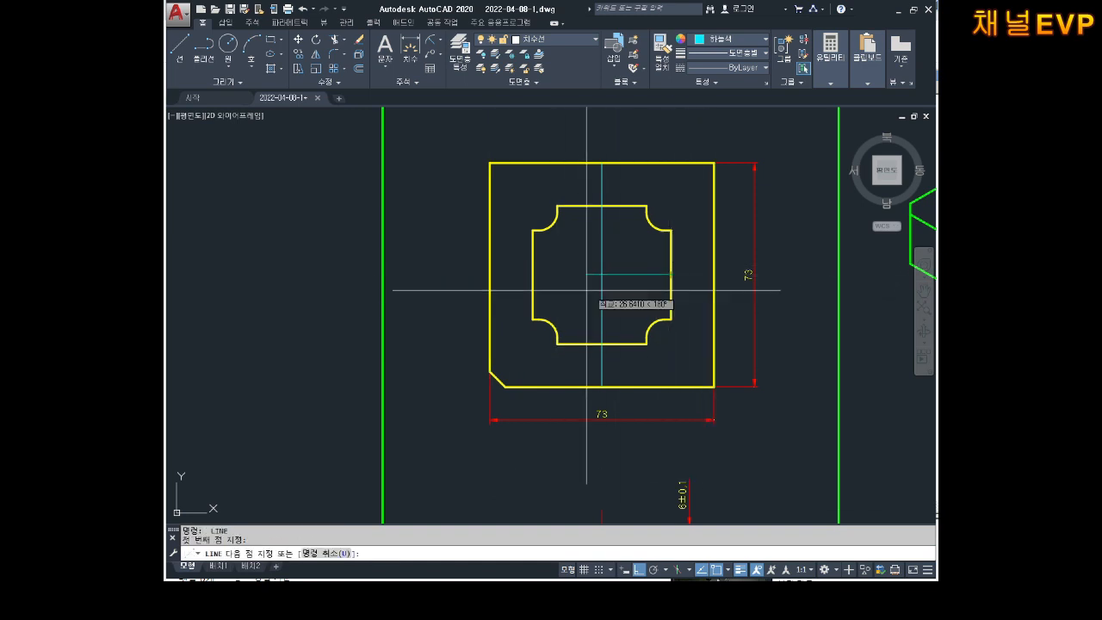
left_click(535, 270)
key("Escape")
key("Escape")
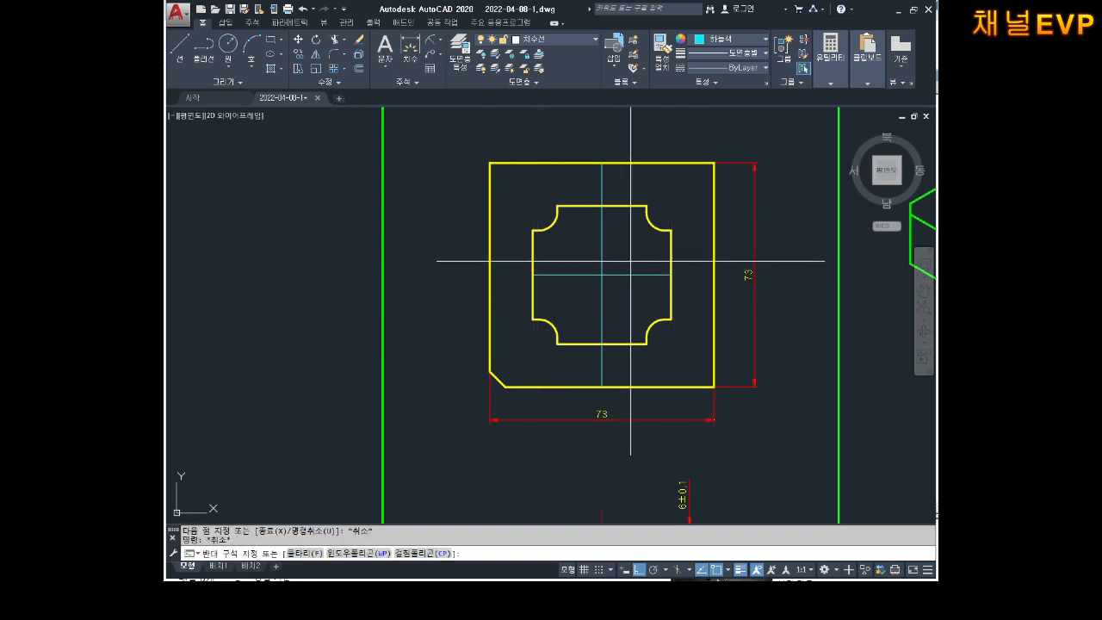
- Put both cross lines on the 중심선 layer with 도면층별 colour and extend the horizontal one to the plate's outer side edges
left_click(595, 285)
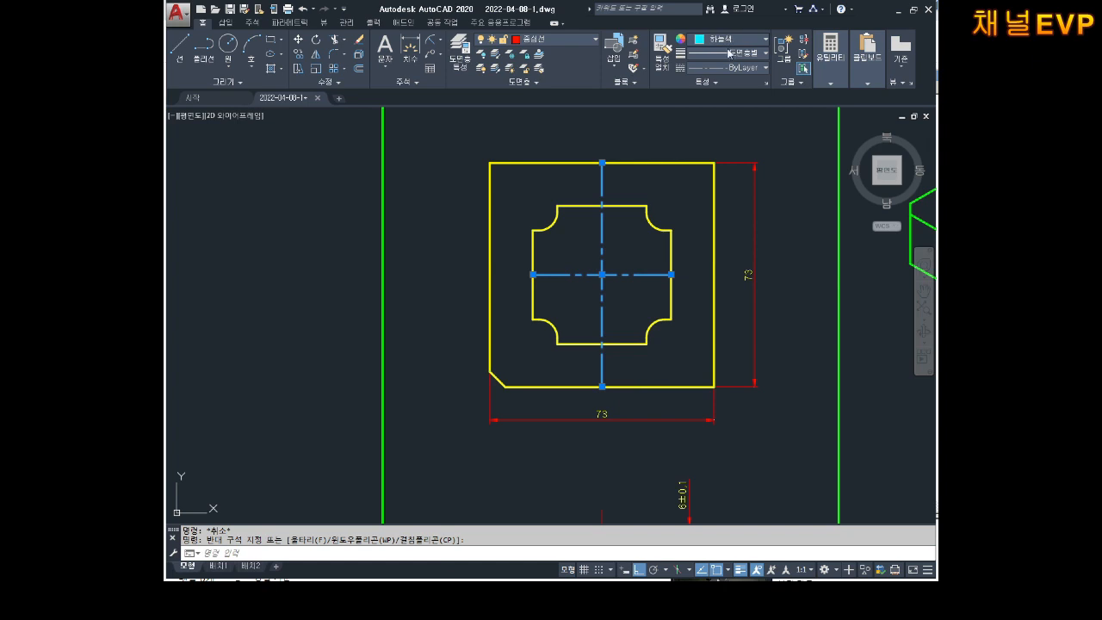
key("Escape")
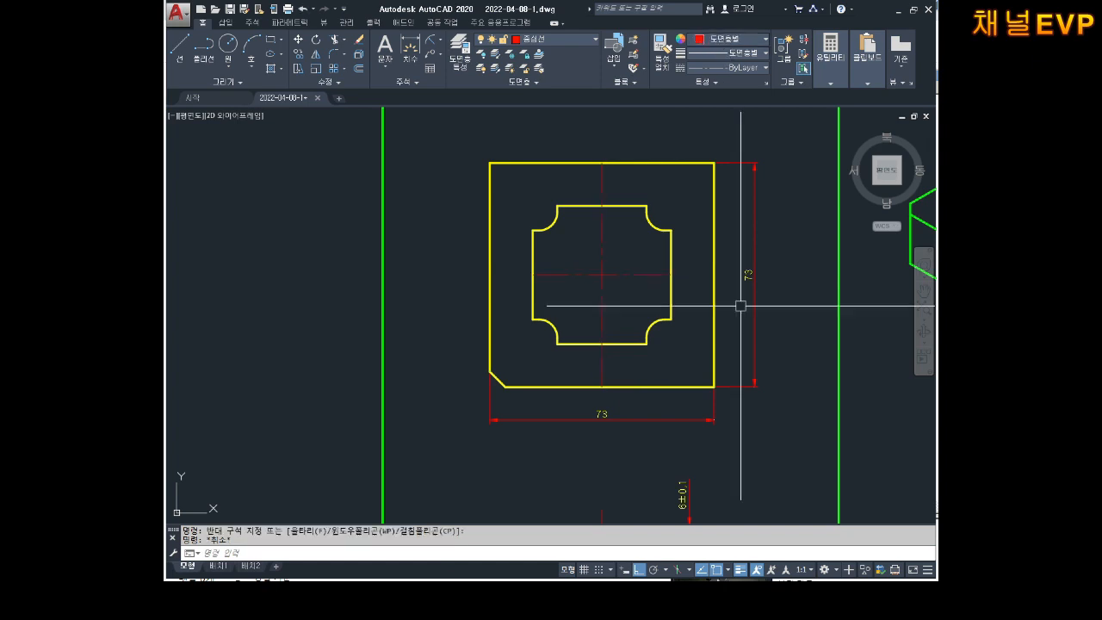
type("ex")
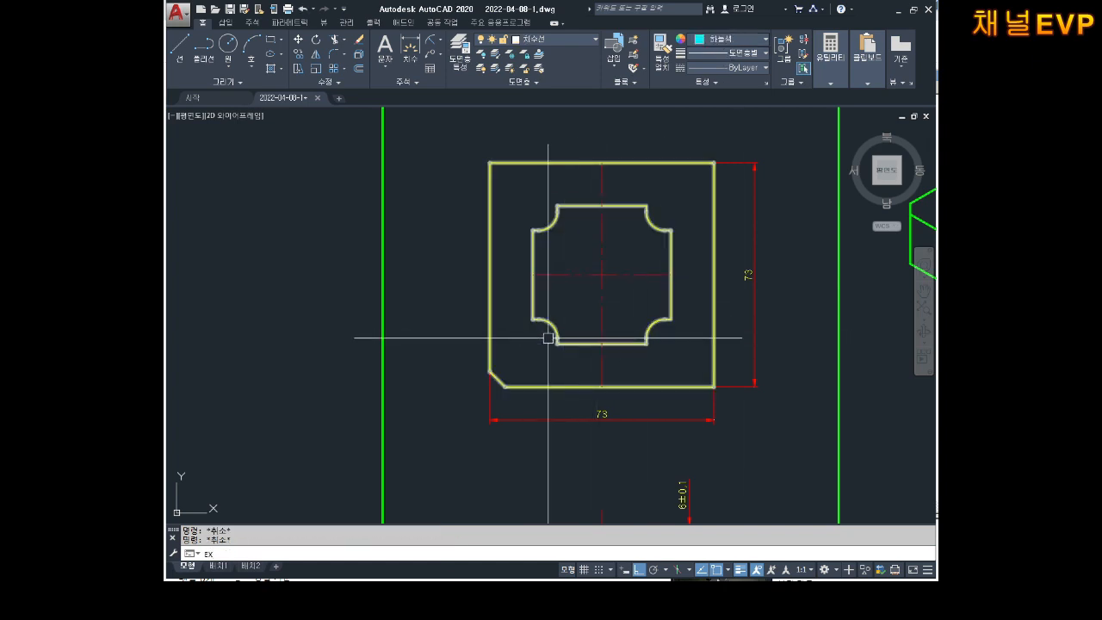
key("space")
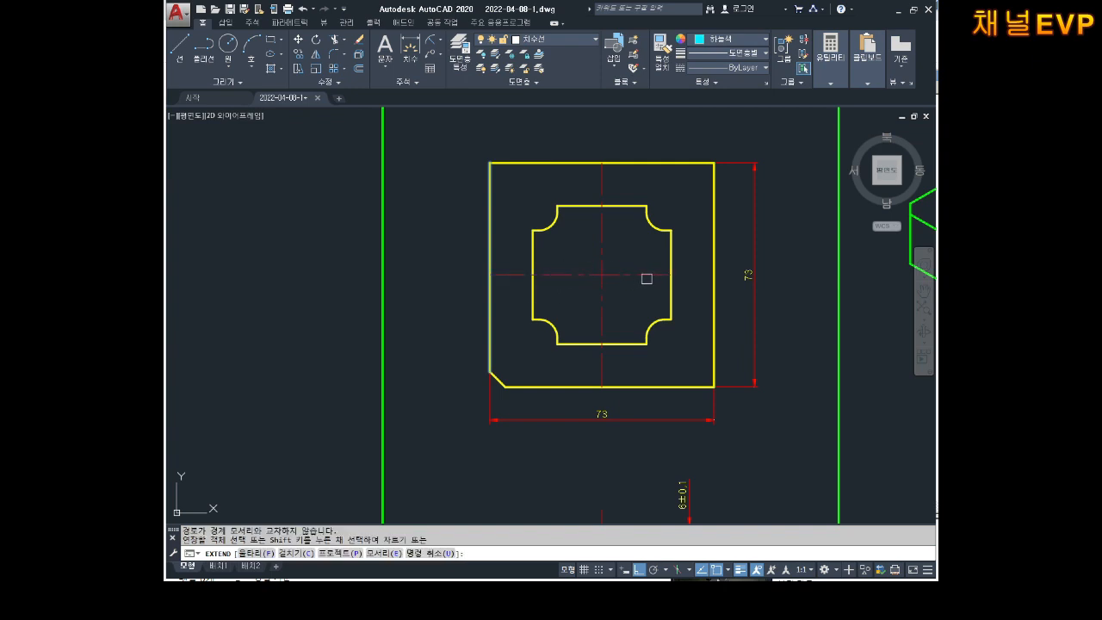
key("Escape")
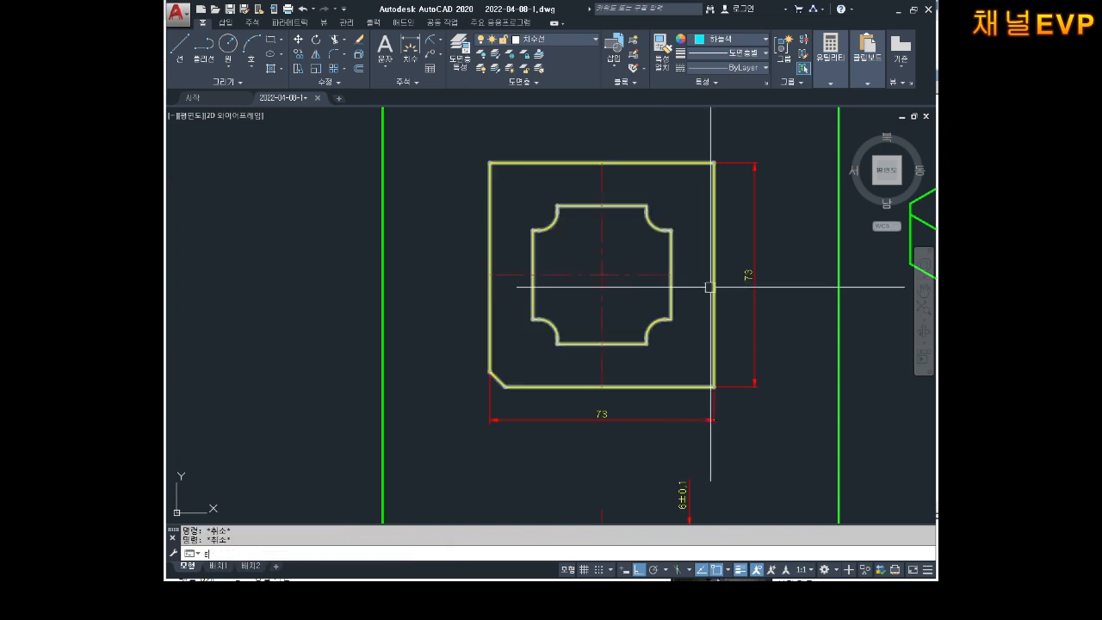
type("x")
key("space")
key("space")
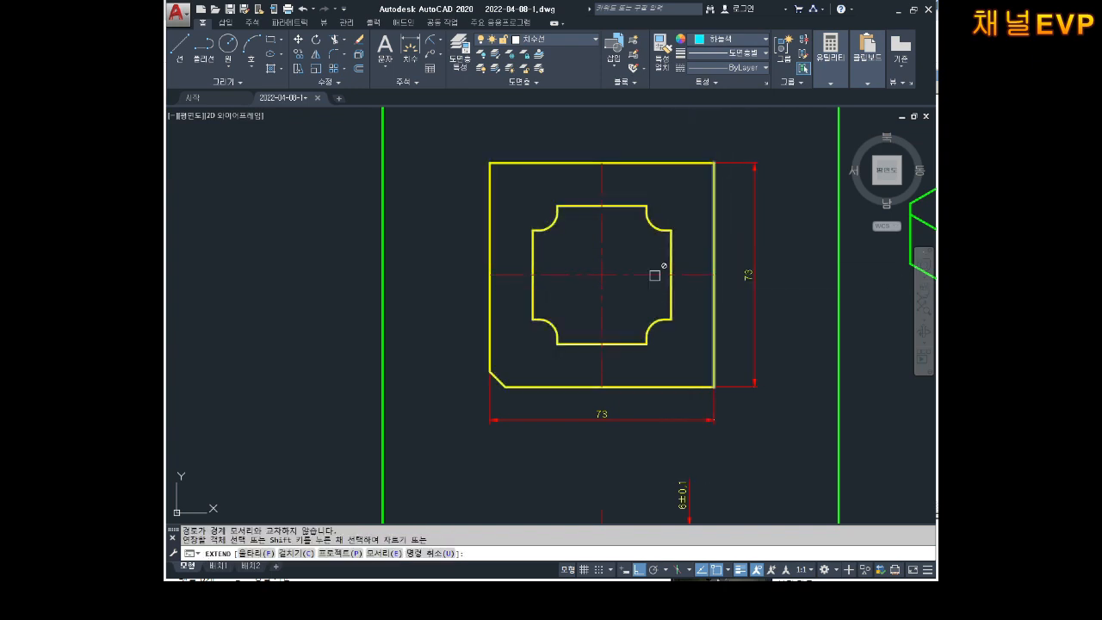
key("Escape")
key("Escape")
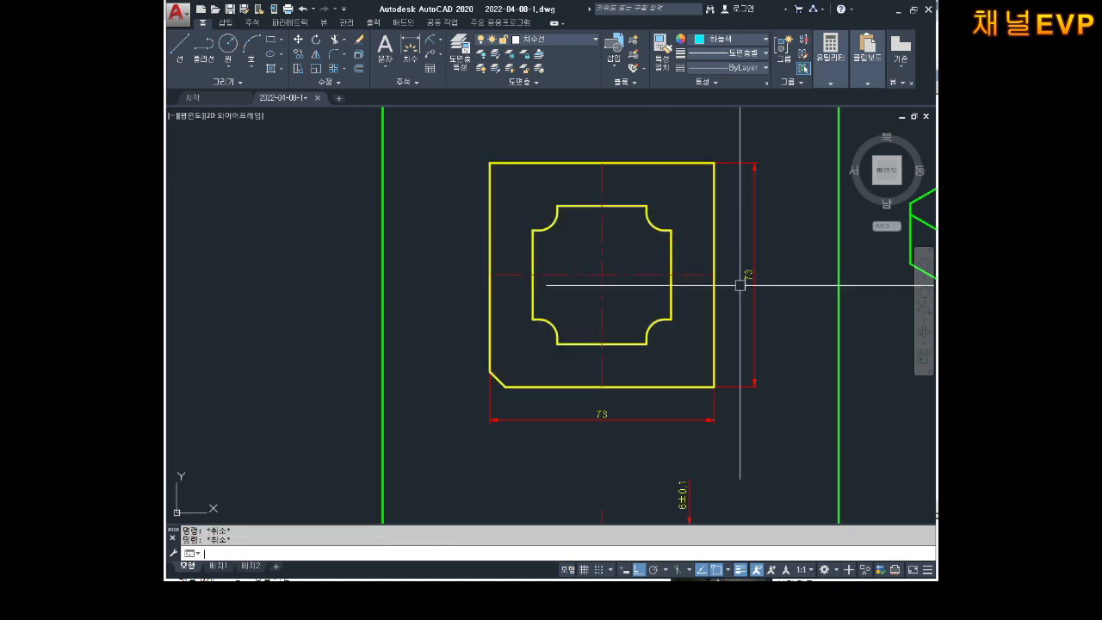
- Lengthen both ends of the plan view's two centre lines by 5 using the Lengthen delta option
type("LEN")
key("Return")
type("DE")
key("Return")
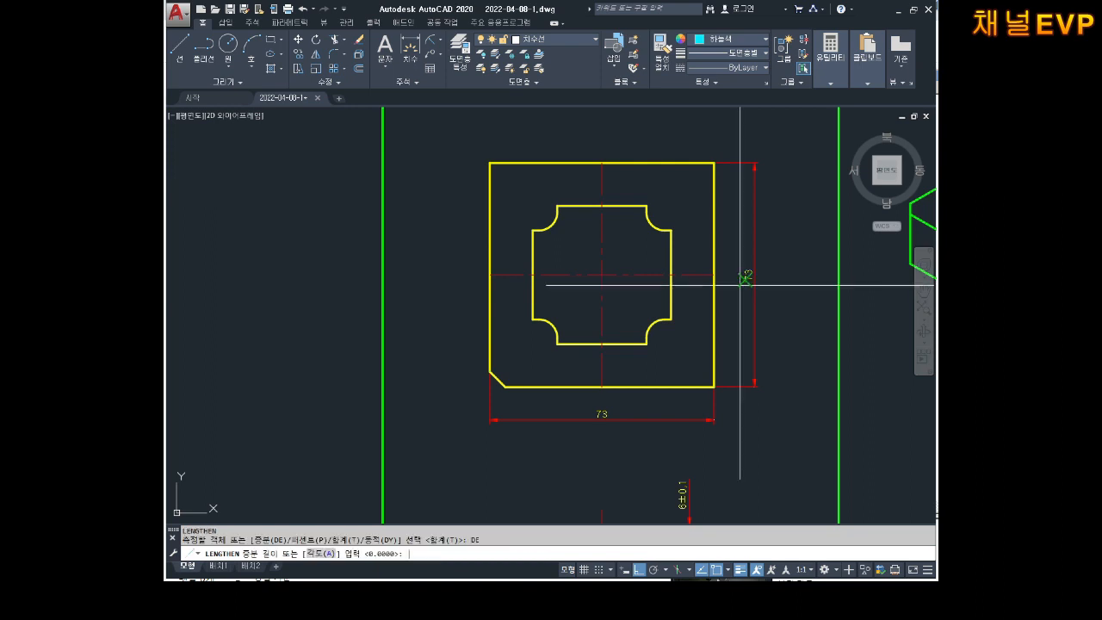
type("5")
key("Return")
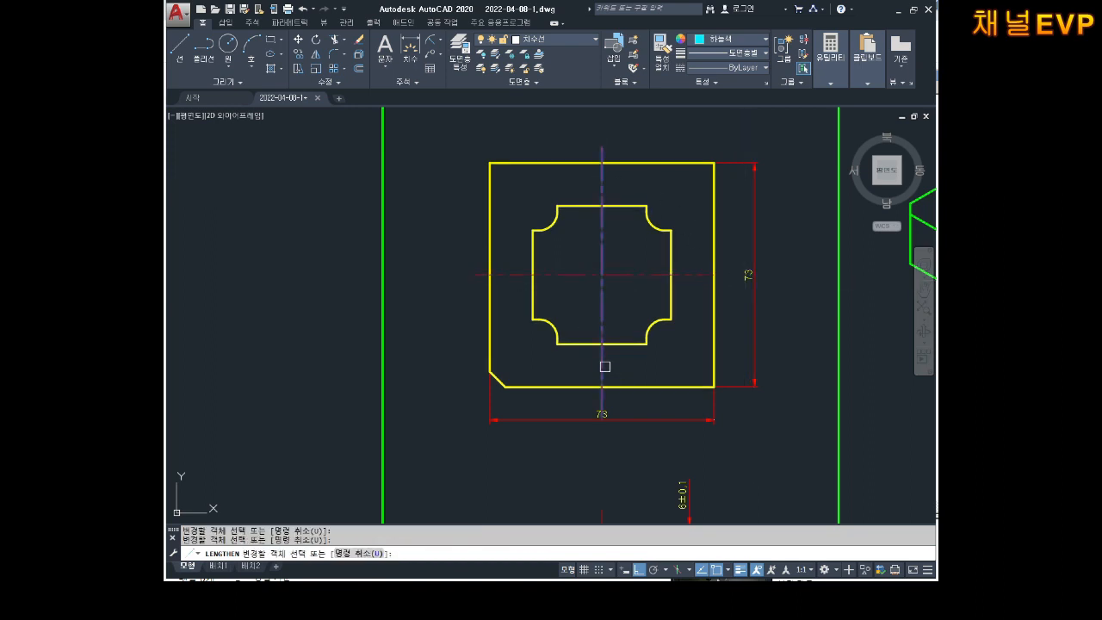
key("Escape")
key("Escape")
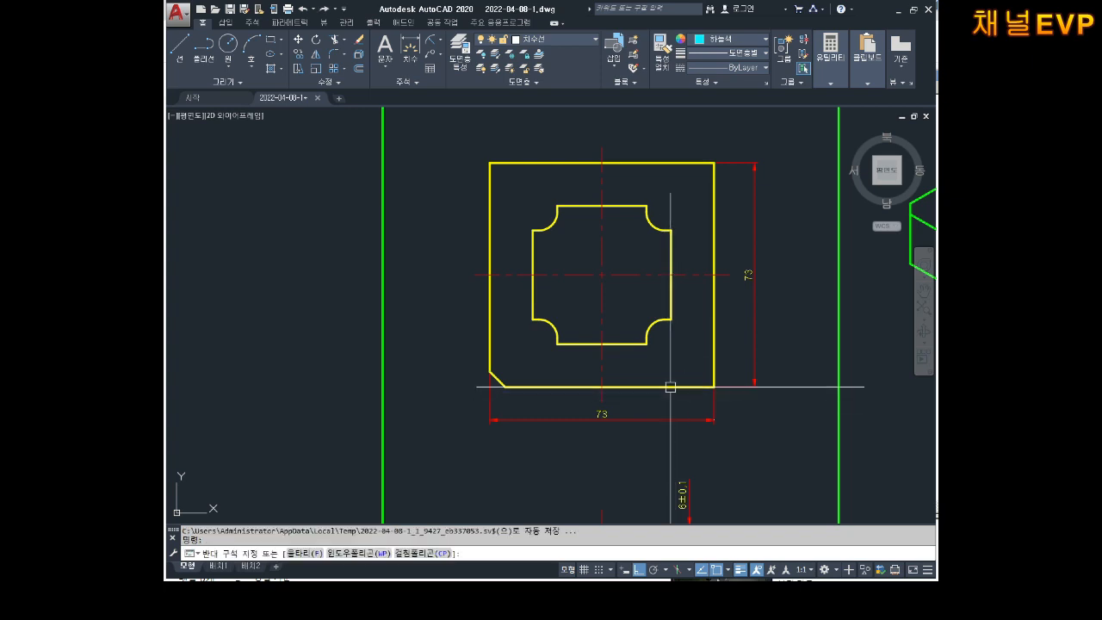
- Edit the upper plate's plan block, change all its outer and pocket lines from yellow to green, and save the block
double_click(663, 386)
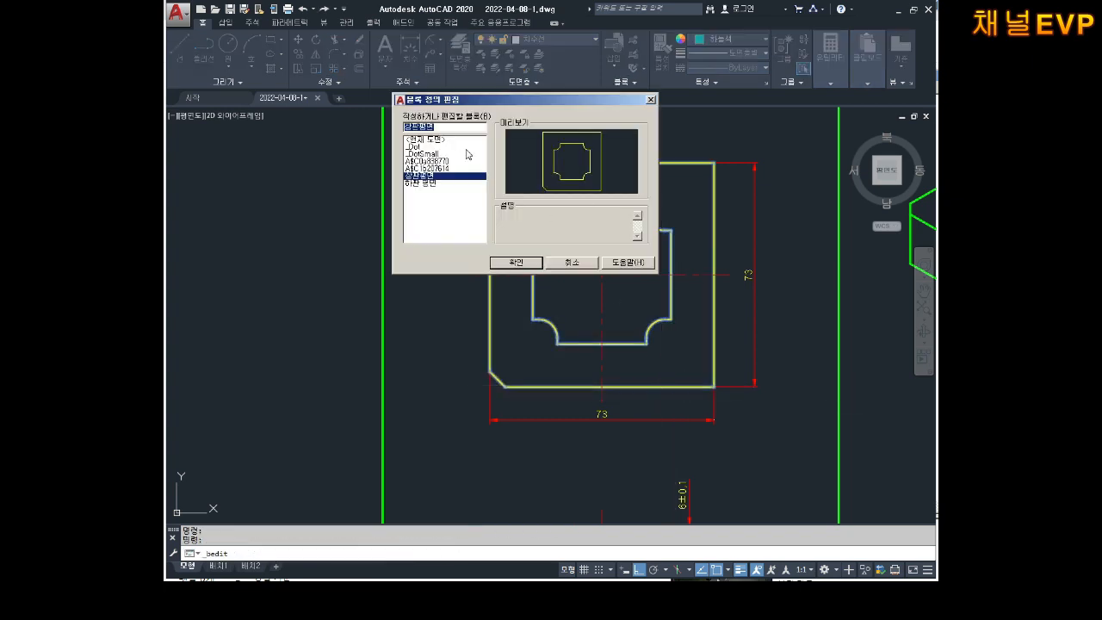
left_click(508, 262)
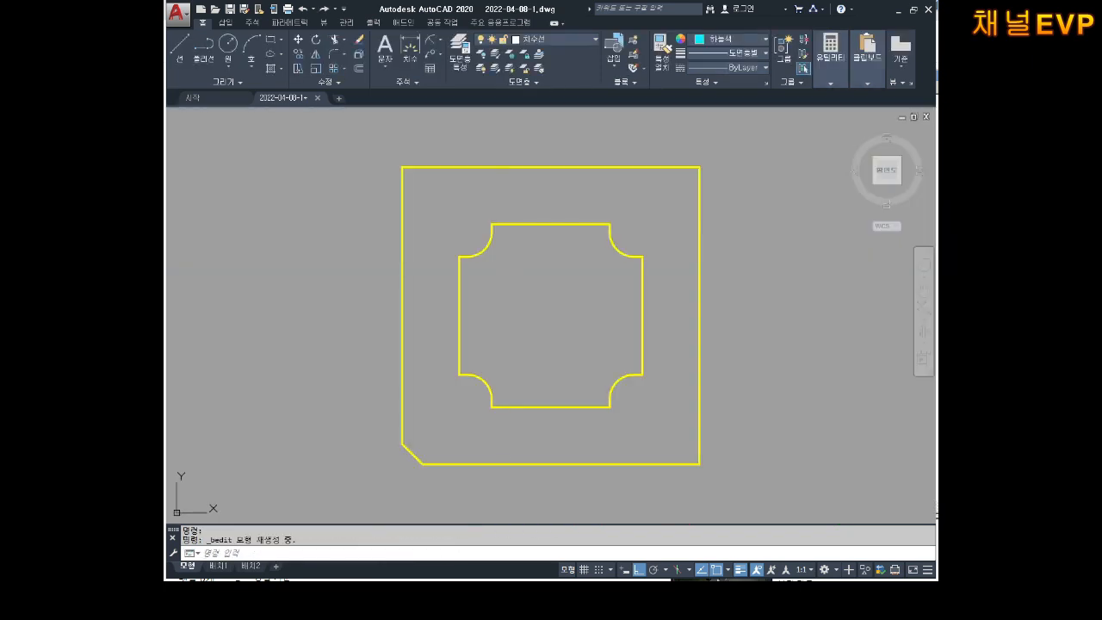
left_click(752, 136)
left_click(382, 450)
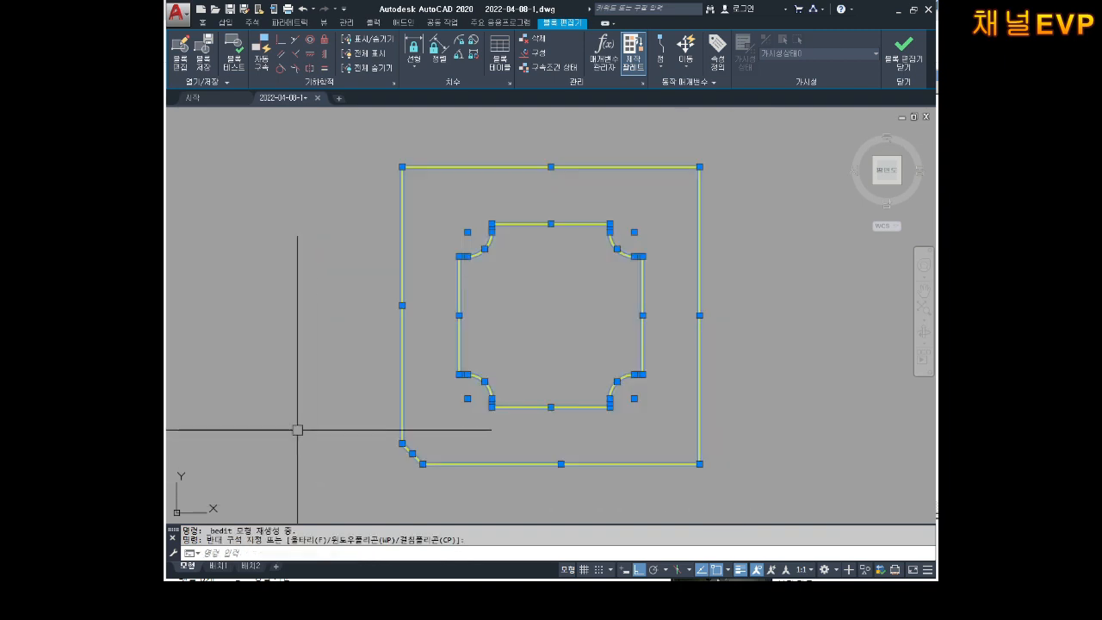
left_click(203, 25)
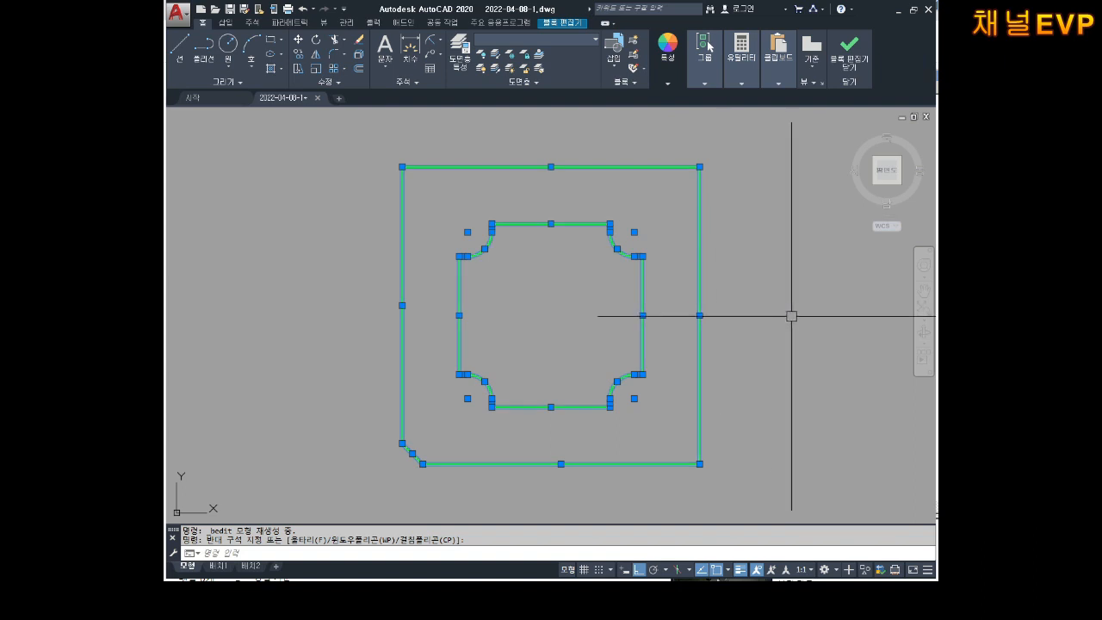
left_click(849, 53)
left_click(553, 280)
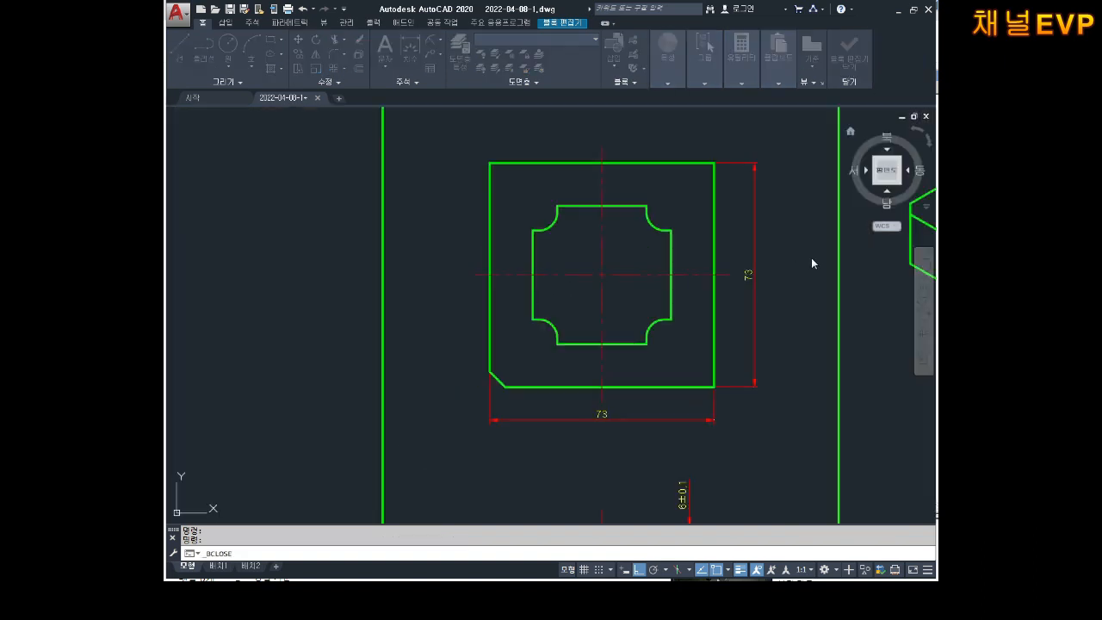
- Shift the overall width dimension line farther below the plate outline, clear of the vertical centre line
scroll(688, 258, "down", 2)
scroll(616, 338, "up", 2)
left_click(617, 339)
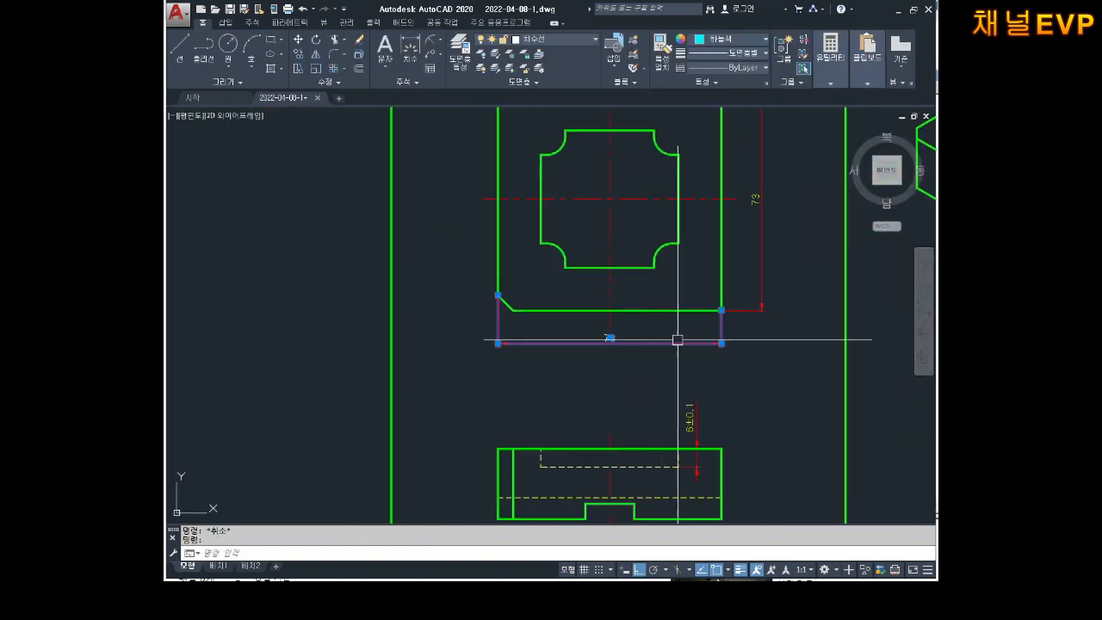
left_click(722, 343)
left_click(721, 367)
key("Escape")
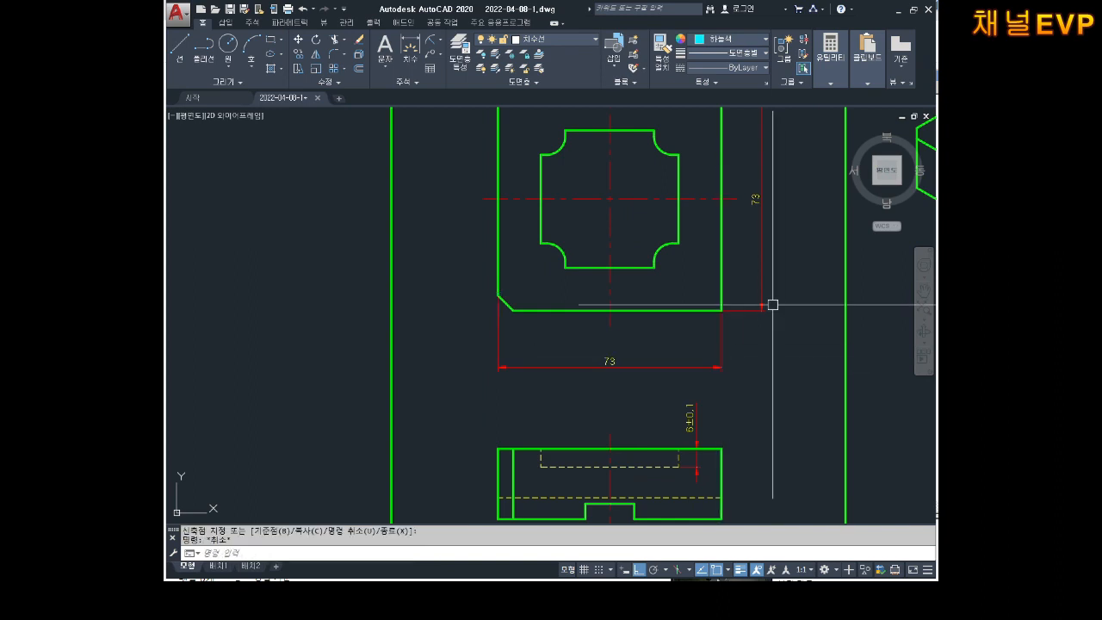
- Shift the overall height dimension line farther out to the right of the plate outline
middle_click_drag(772, 305, 743, 350)
key("Escape")
left_click(733, 268)
left_click(732, 356)
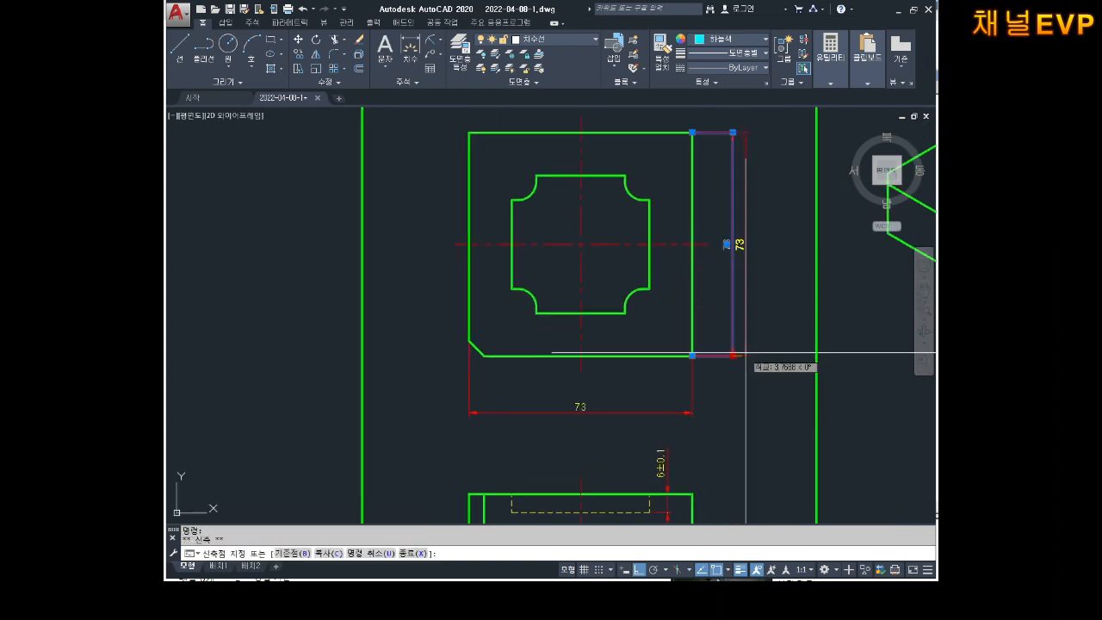
left_click(755, 353)
key("Escape")
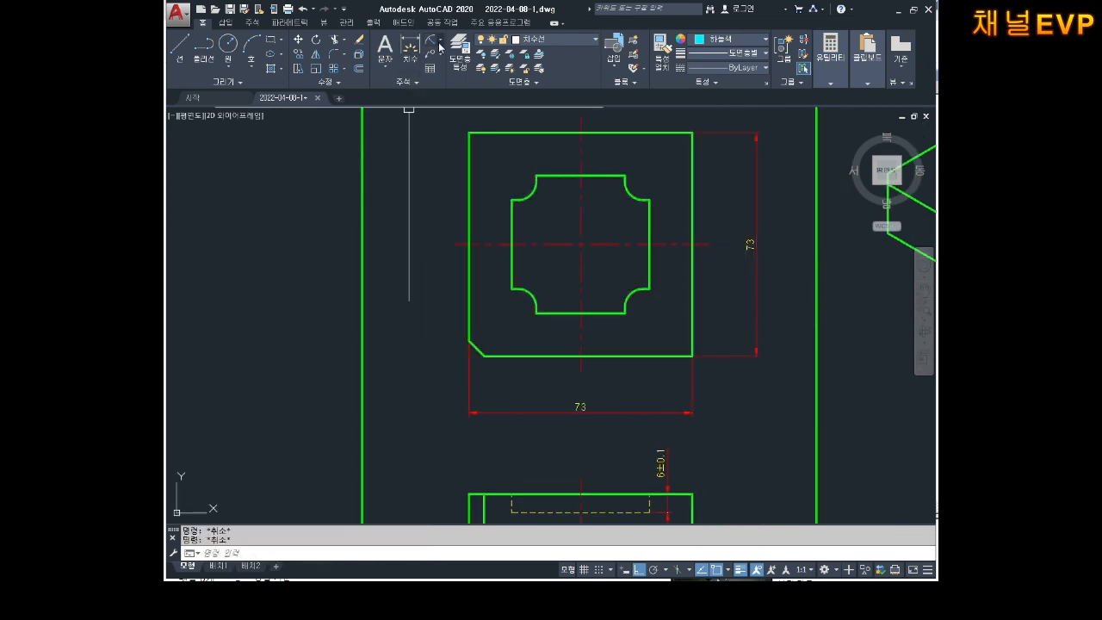
- Add a radius dimension to the pocket's upper-left corner arc and prefix its text to read 4-R6
scroll(543, 206, "up", 6)
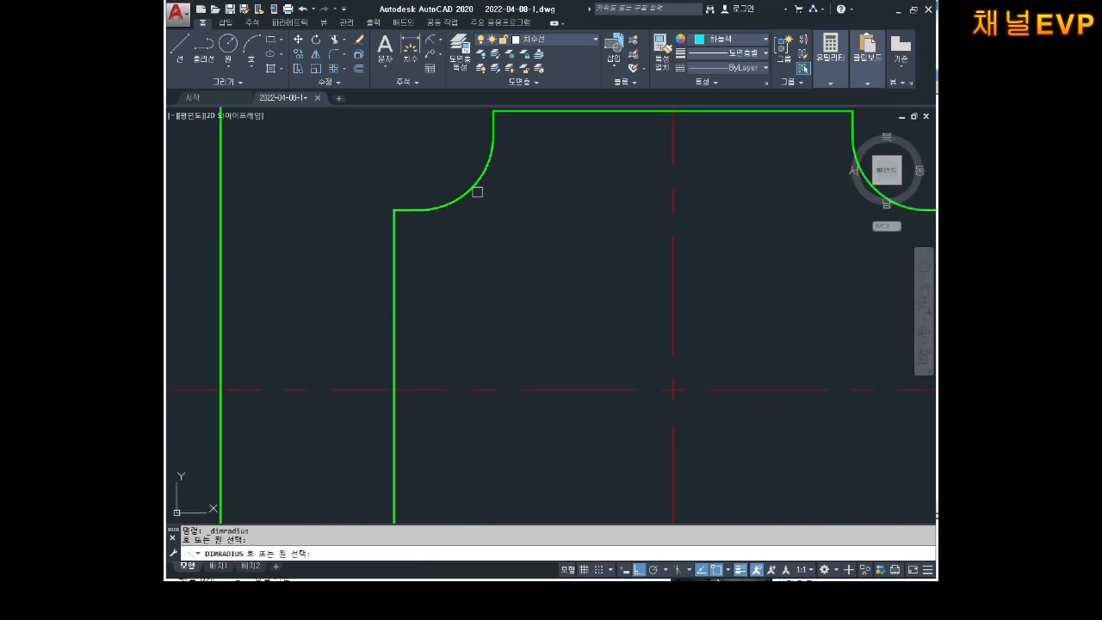
left_click(477, 192)
left_click(567, 251)
double_click(560, 228)
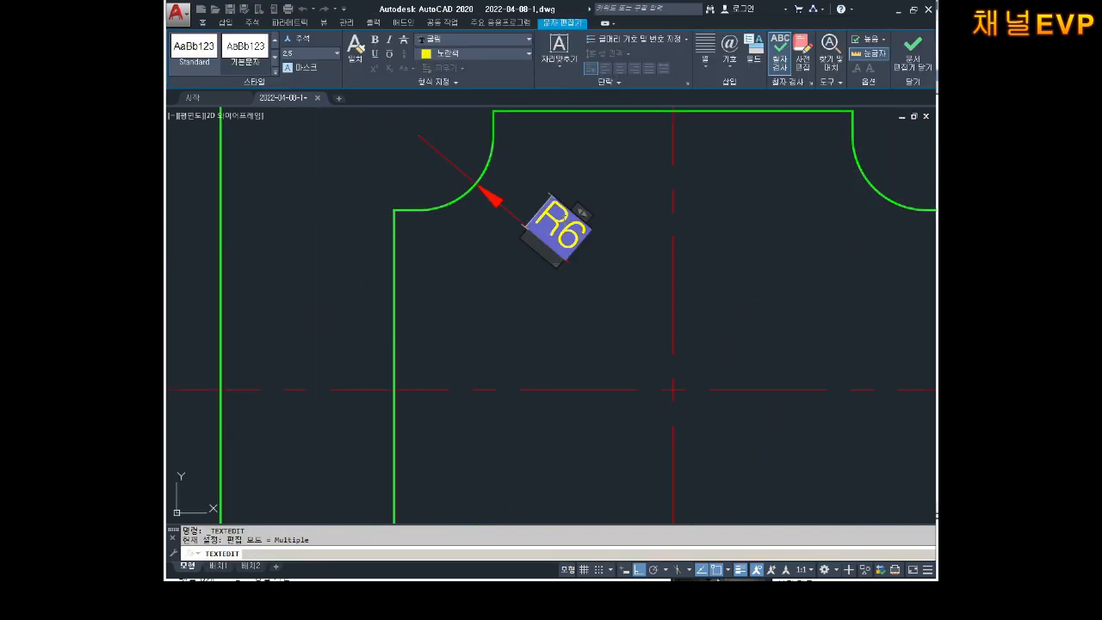
type("4-")
left_click(517, 276)
key("Escape")
key("Escape")
scroll(529, 275, "down", 4)
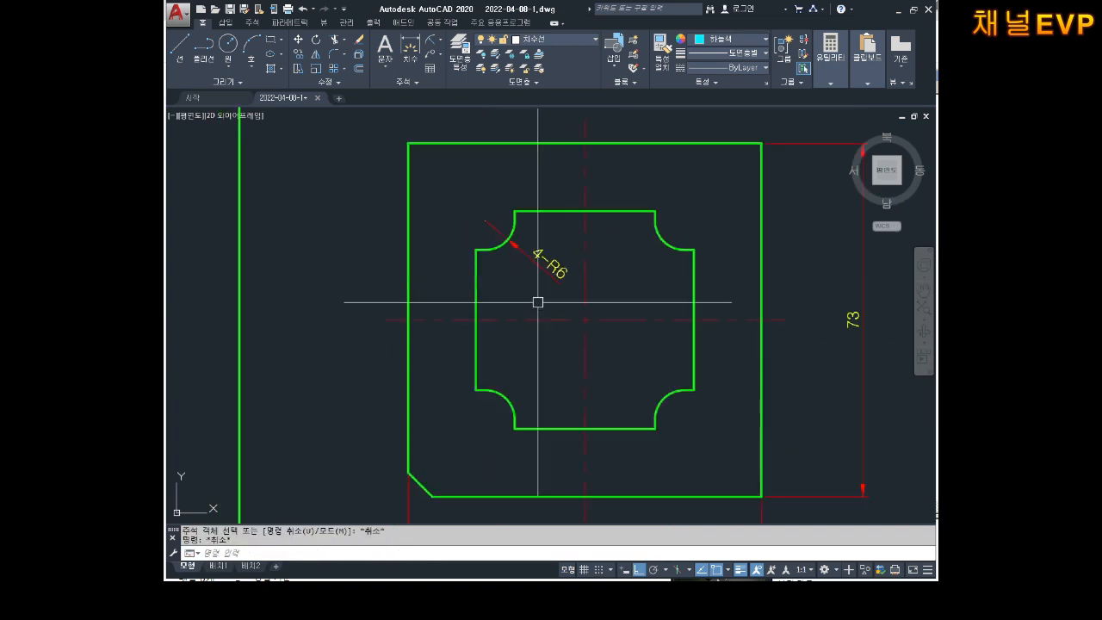
- Dimension the horizontal offset from the plate's left edge to the pocket's left edge, placed above the overall width dimension
middle_click_drag(539, 302, 542, 192)
key("Escape")
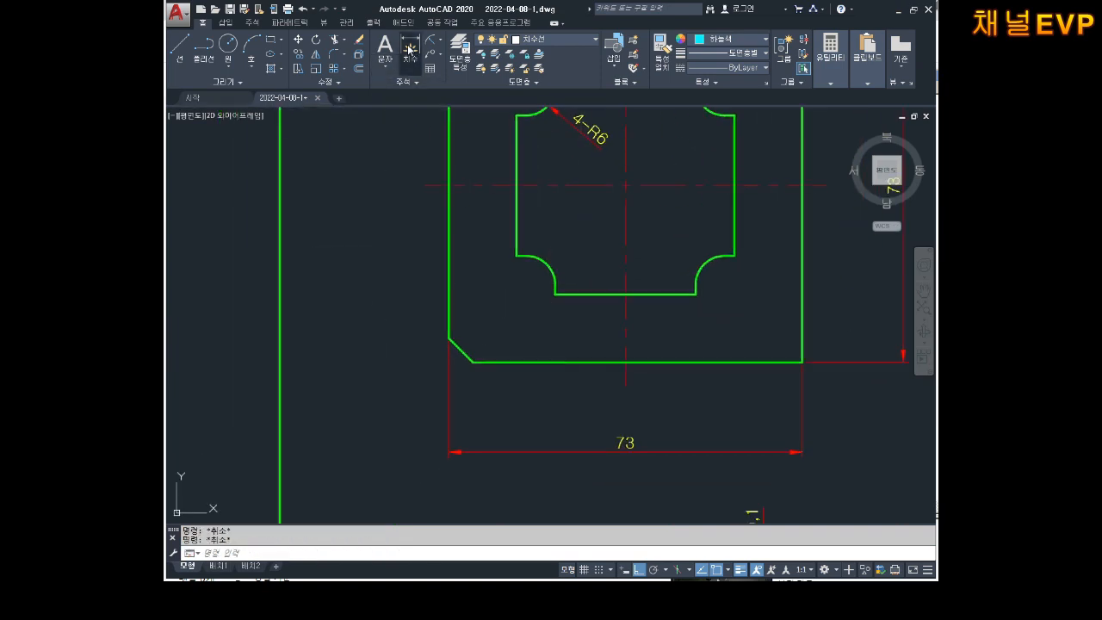
left_click(410, 50)
left_click(448, 338)
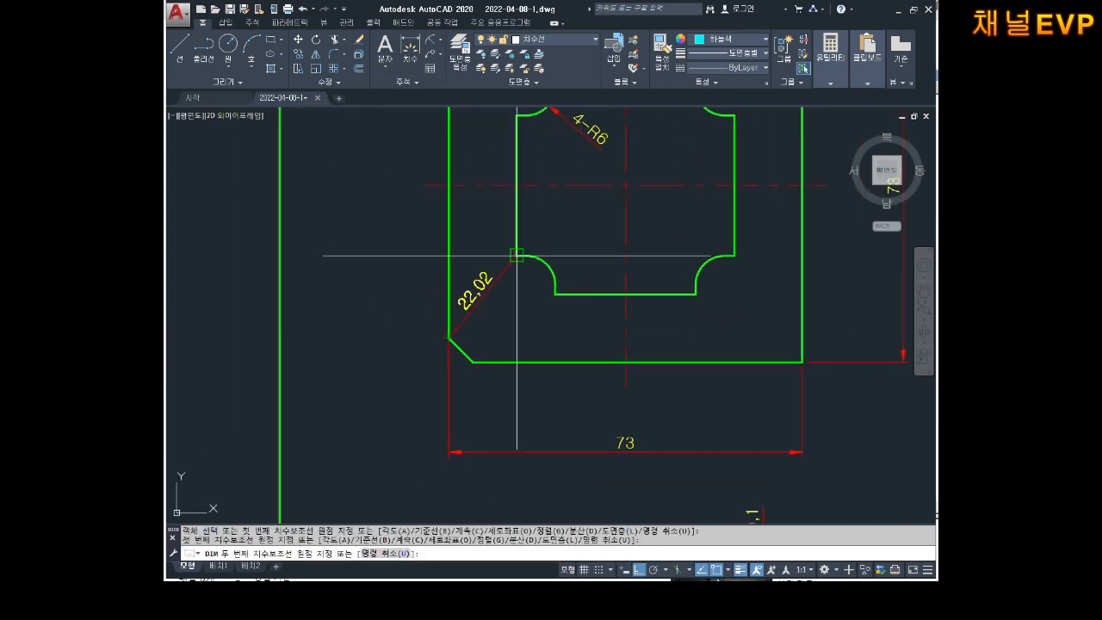
left_click(516, 256)
left_click(455, 405)
middle_click_drag(656, 387, 620, 373)
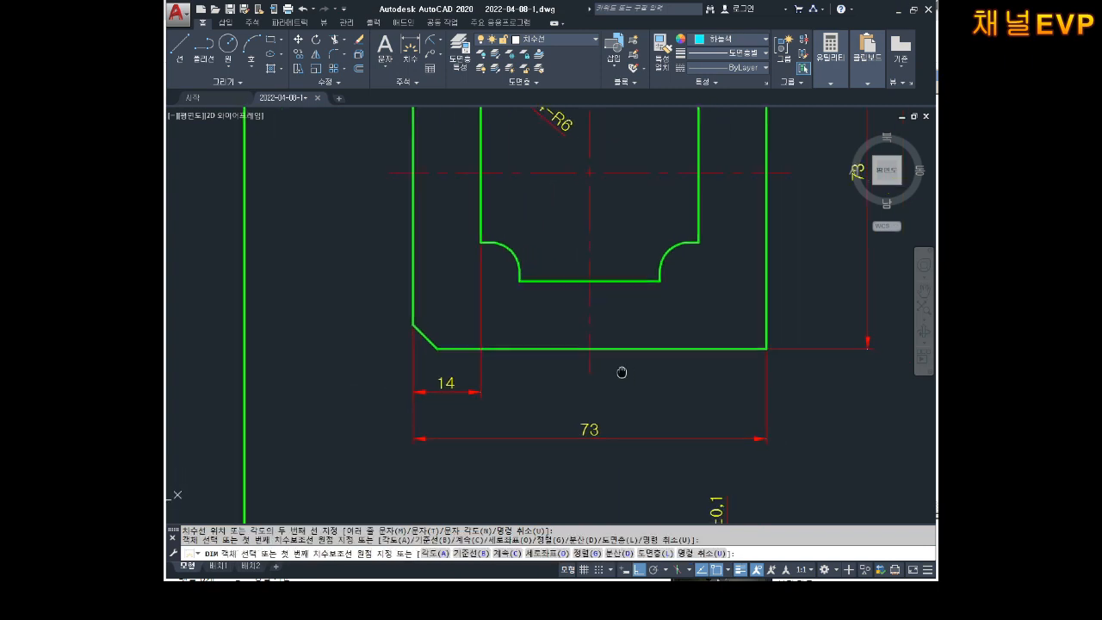
key("Escape")
- Dimension the pocket's overall width, with the dimension line level with the adjacent left offset dimension below the plate
key("space")
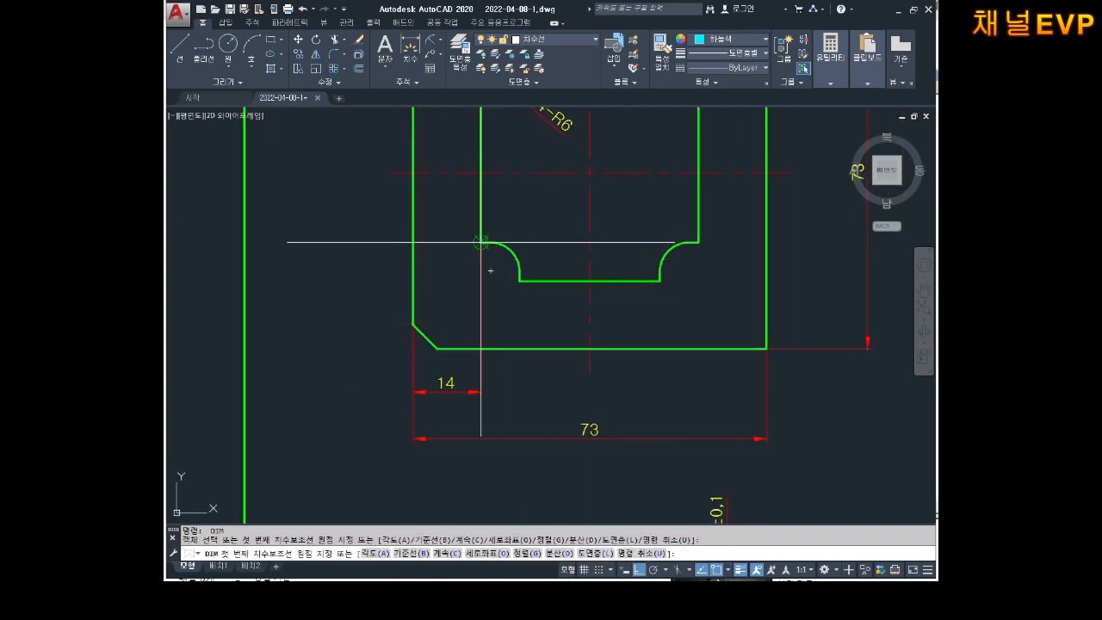
left_click(480, 242)
left_click(699, 234)
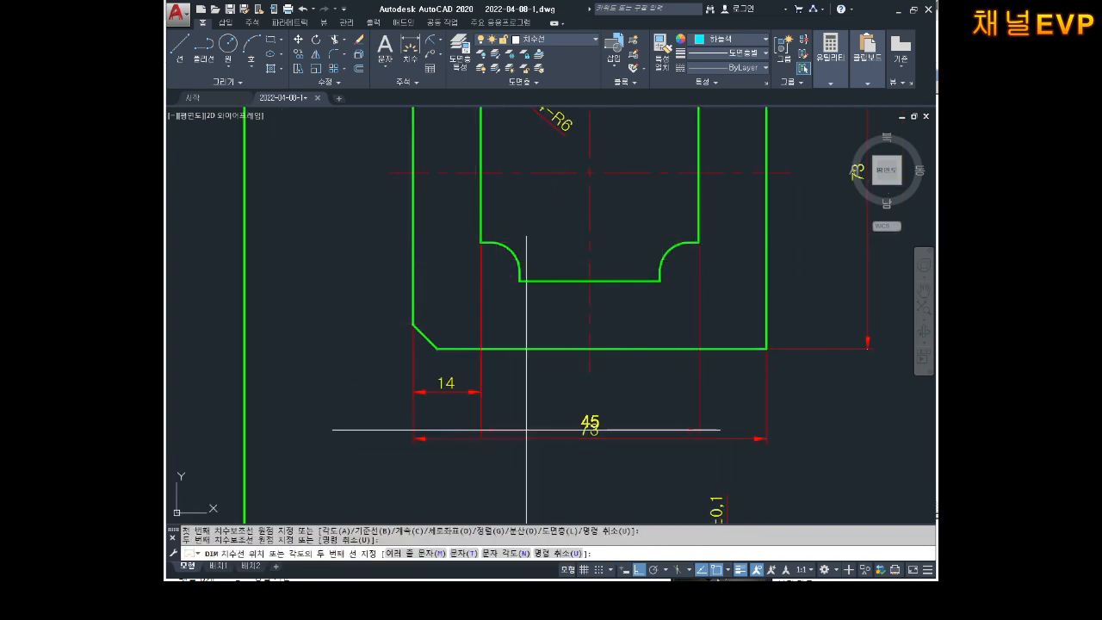
left_click(484, 393)
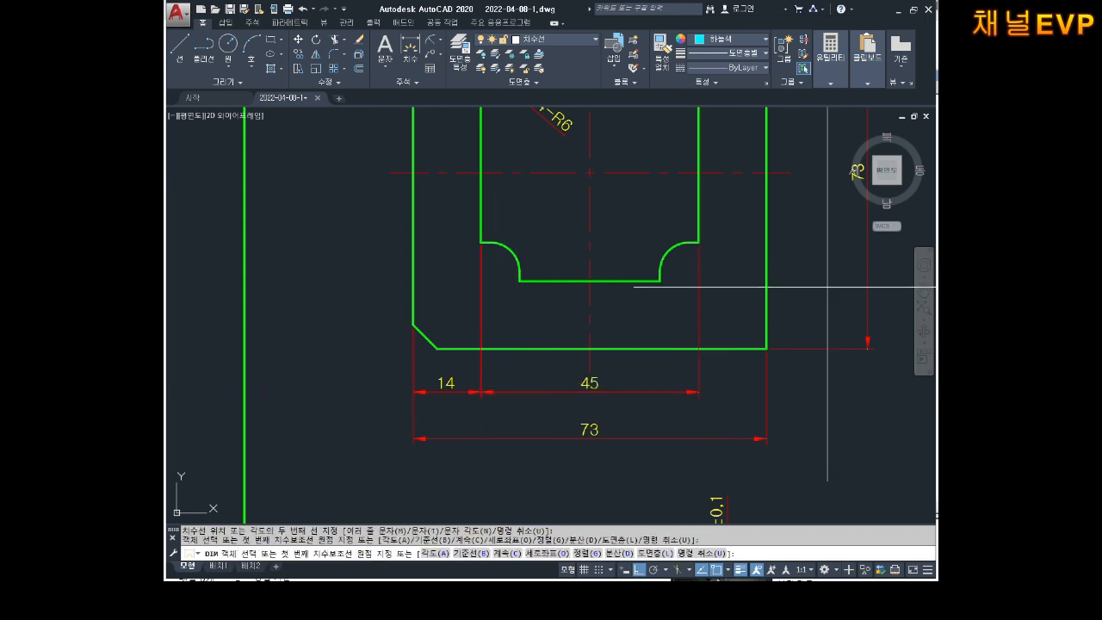
key("Escape")
- Dimension the vertical offset from the plate's bottom edge to the pocket's bottom edge, placed inside the overall height dimension
middle_click_drag(812, 305, 723, 351)
key("Escape")
key("space")
left_click(678, 393)
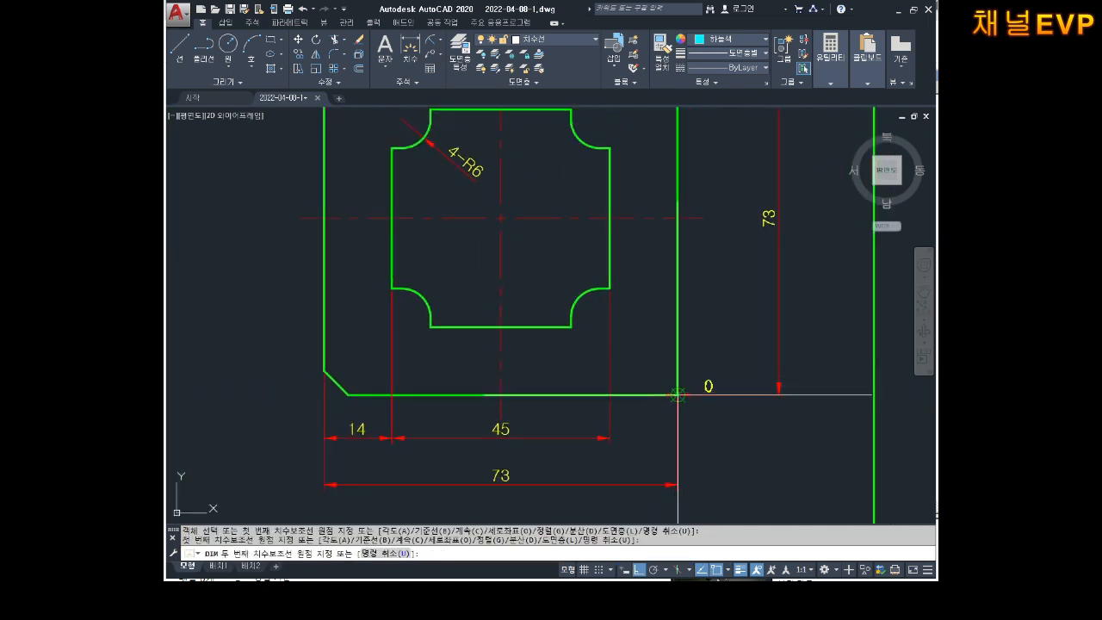
left_click(571, 327)
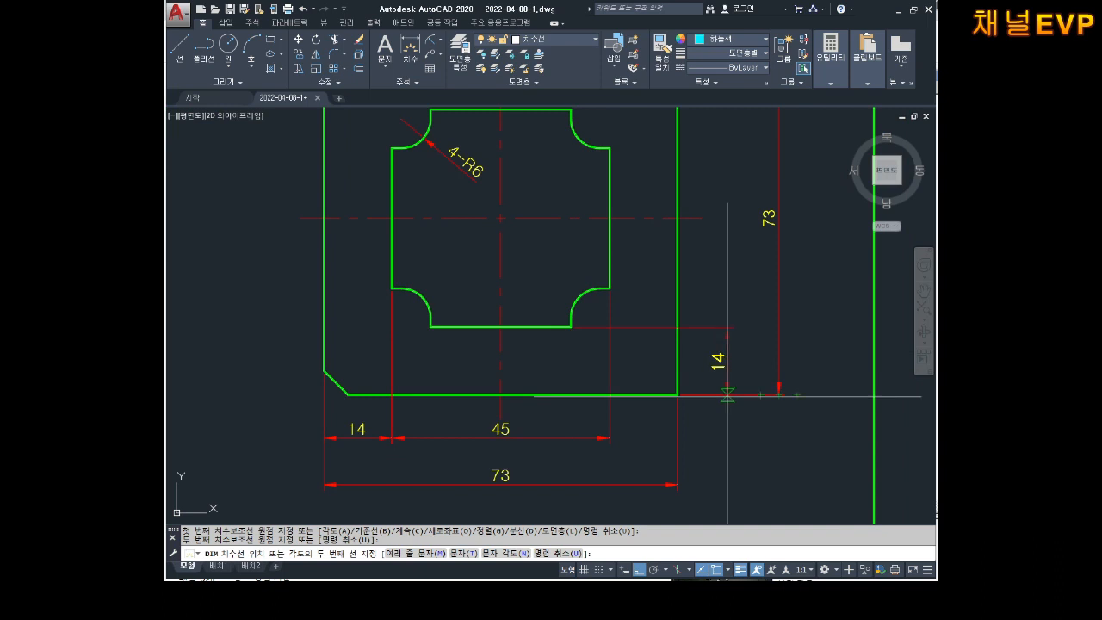
left_click(727, 389)
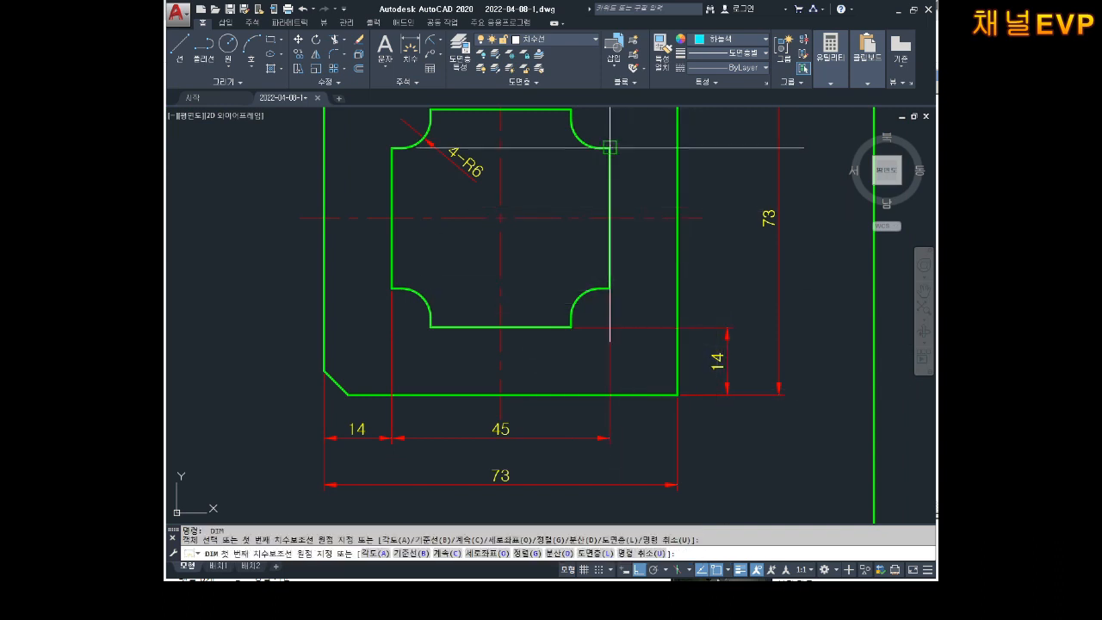
- Dimension the pocket's overall height, with the dimension line continuing from the vertical offset dimension beside the plate
left_click(571, 327)
middle_click_drag(571, 114, 572, 191)
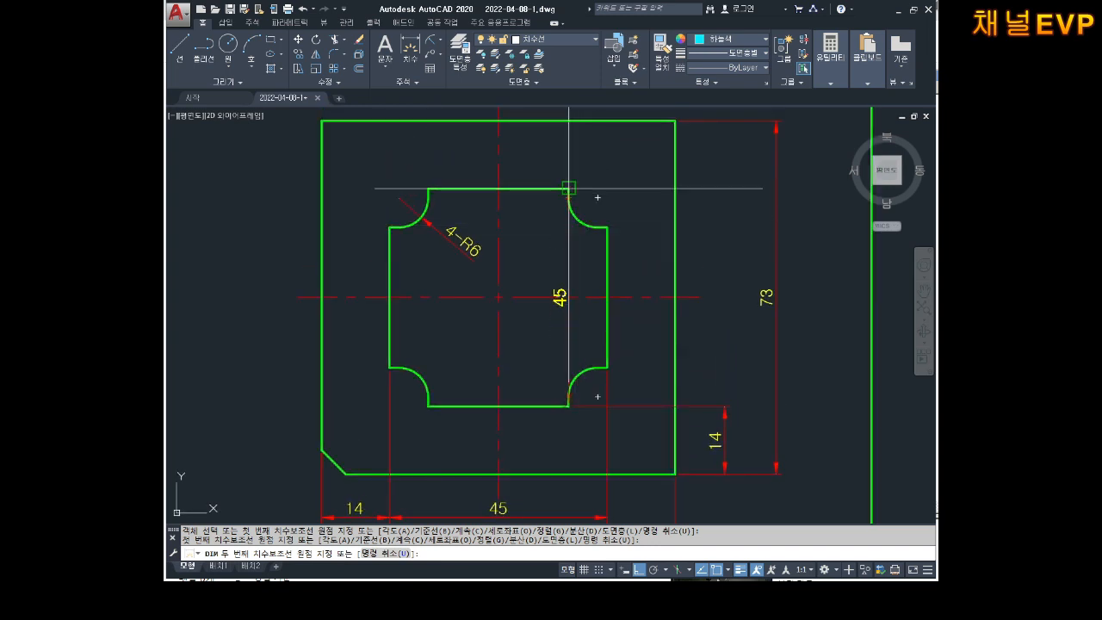
left_click(569, 187)
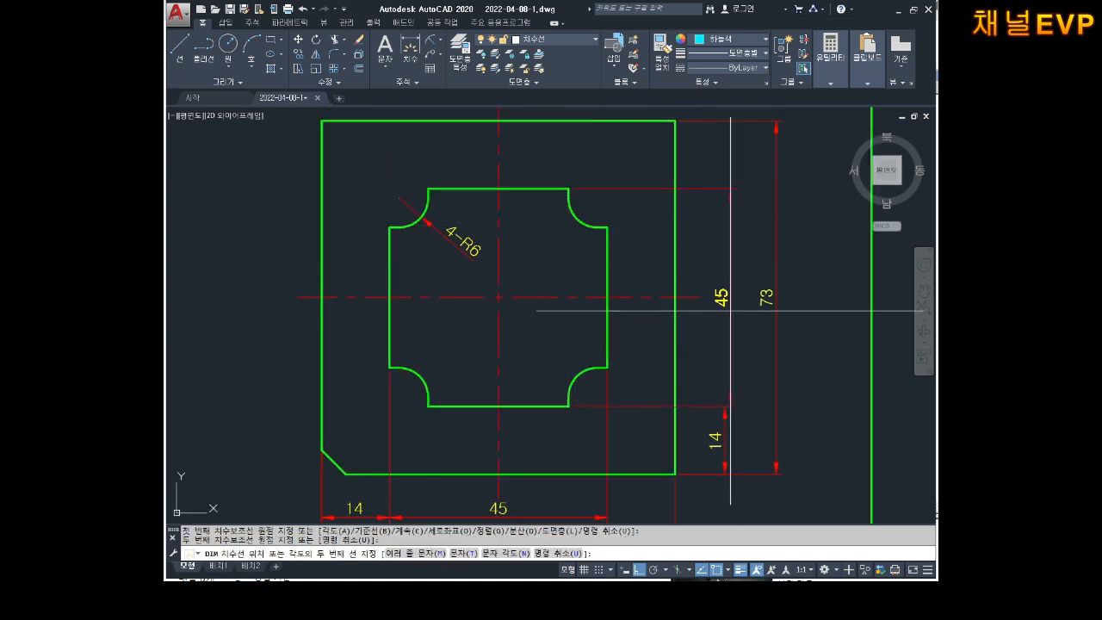
left_click(725, 406)
key("Escape")
- Shift the pocket width dimension line down, closer to the overall width dimension
middle_click_drag(844, 399, 598, 331)
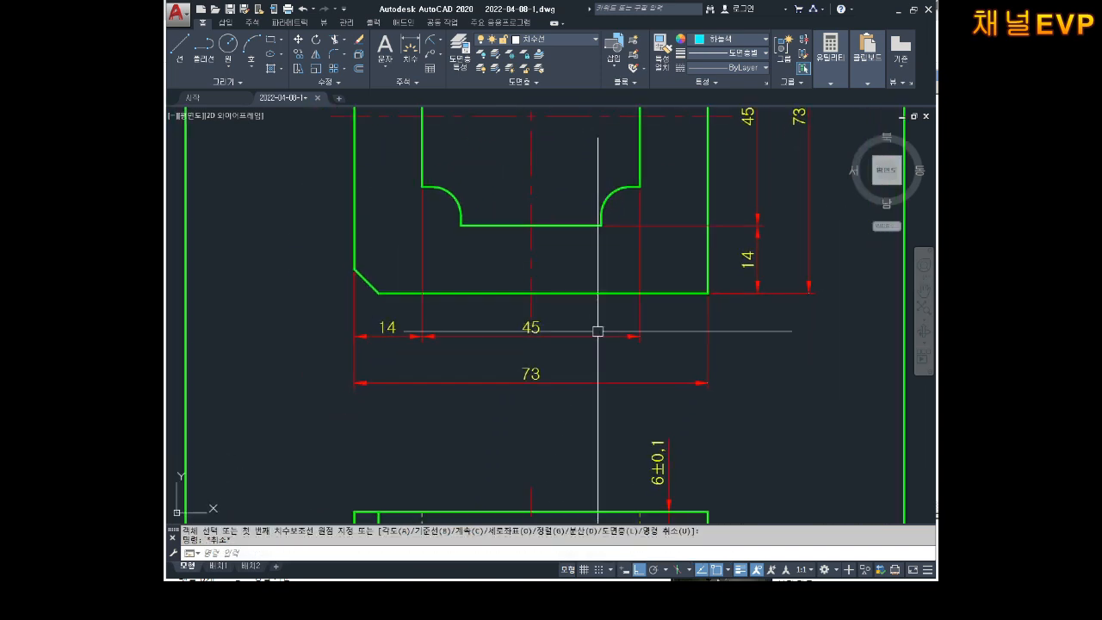
key("Escape")
left_click(639, 336)
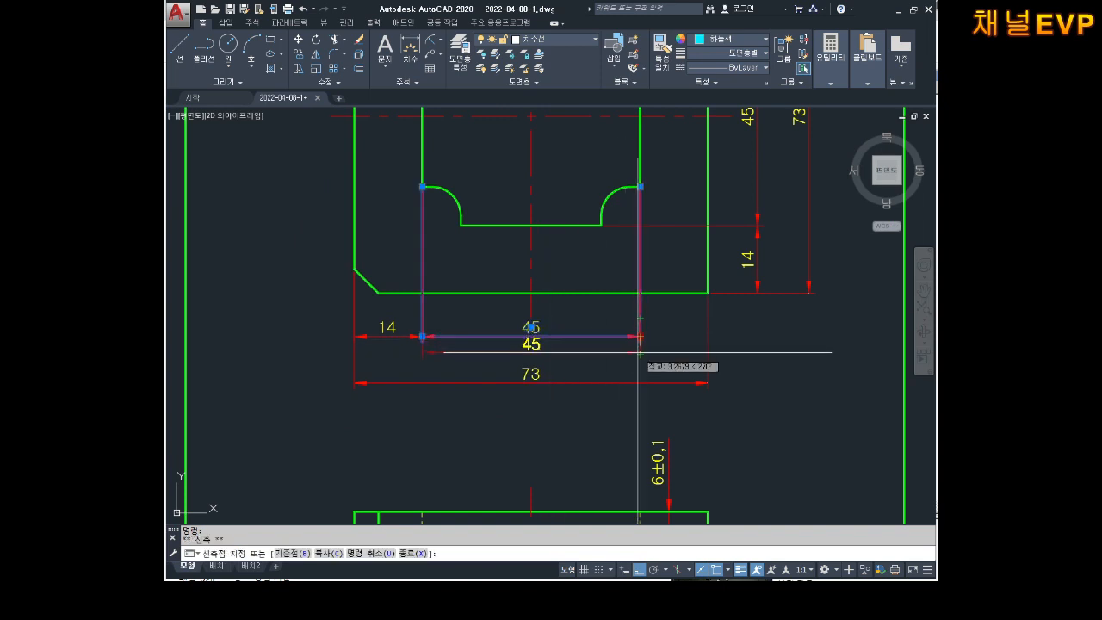
left_click(640, 357)
key("Escape")
- Shift the horizontal offset dimension line down to the level of the pocket width dimension
left_click(419, 337)
left_click(418, 337)
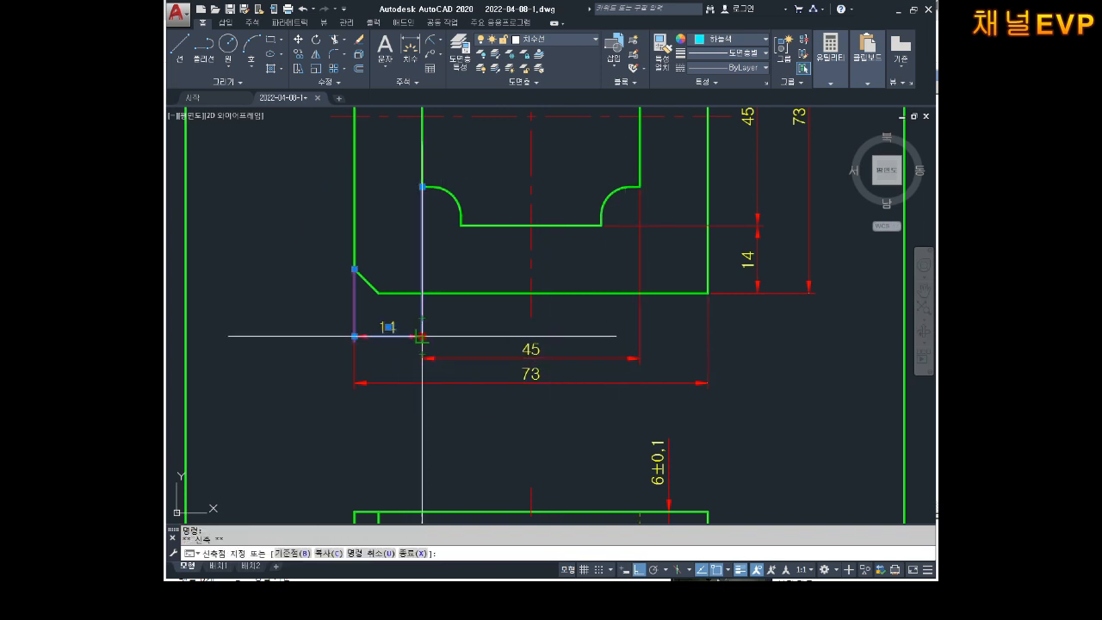
left_click(425, 358)
key("Escape")
key("Escape")
scroll(698, 295, "down", 2)
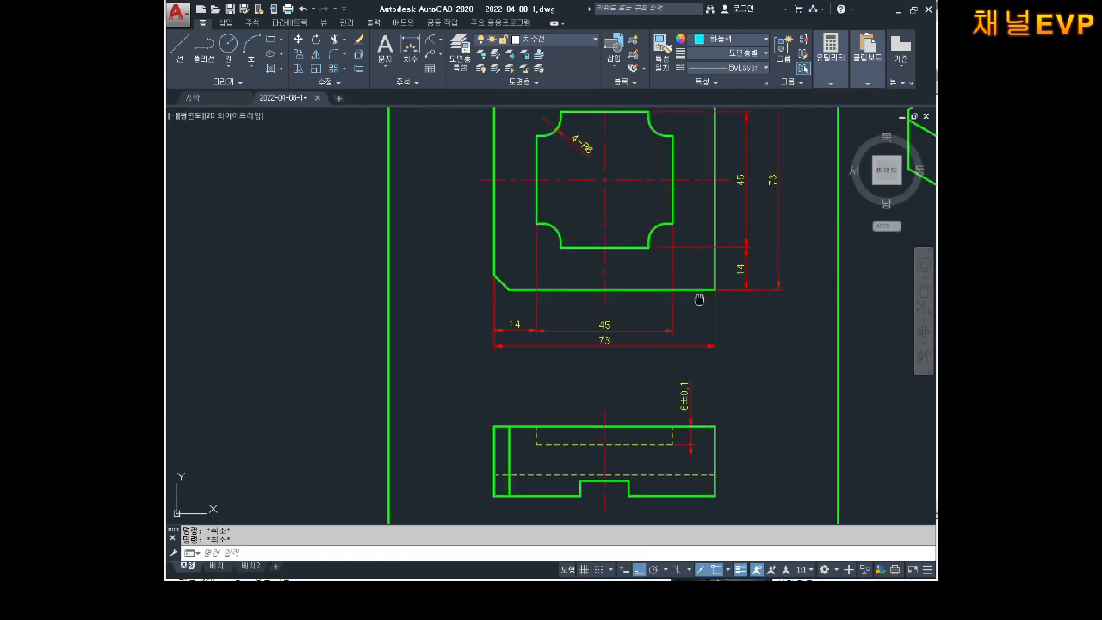
scroll(613, 349, "up", 5)
left_click(684, 352)
left_click(716, 353)
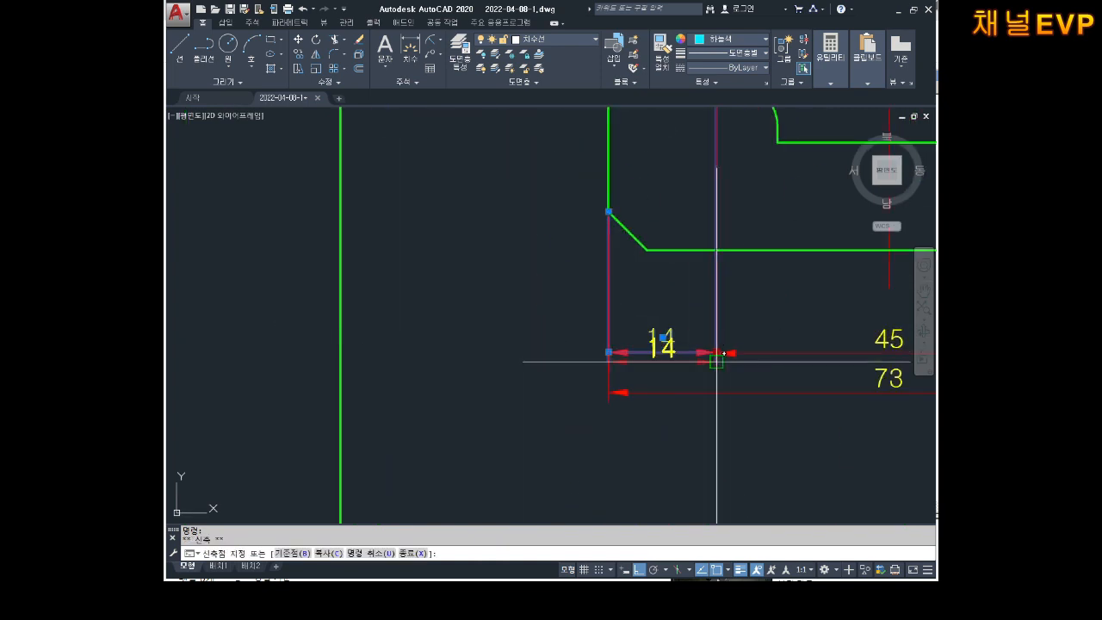
key("Escape")
- Align the horizontal offset dimension's arrow exactly with the neighbouring pocket width dimension line
scroll(753, 355, "up", 5)
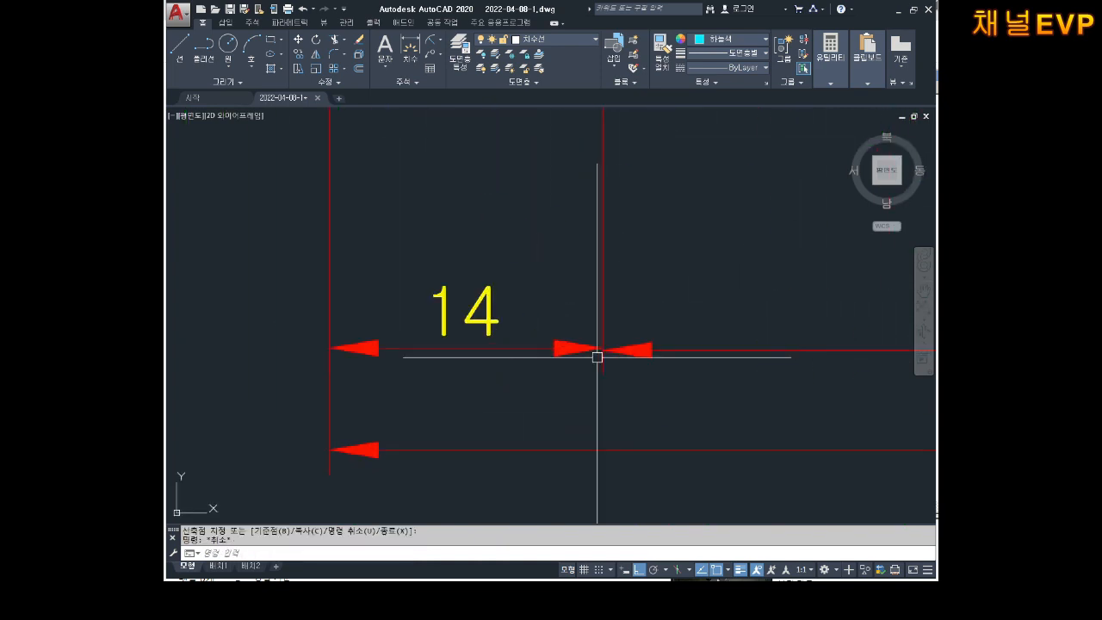
left_click(575, 373)
left_click(558, 346)
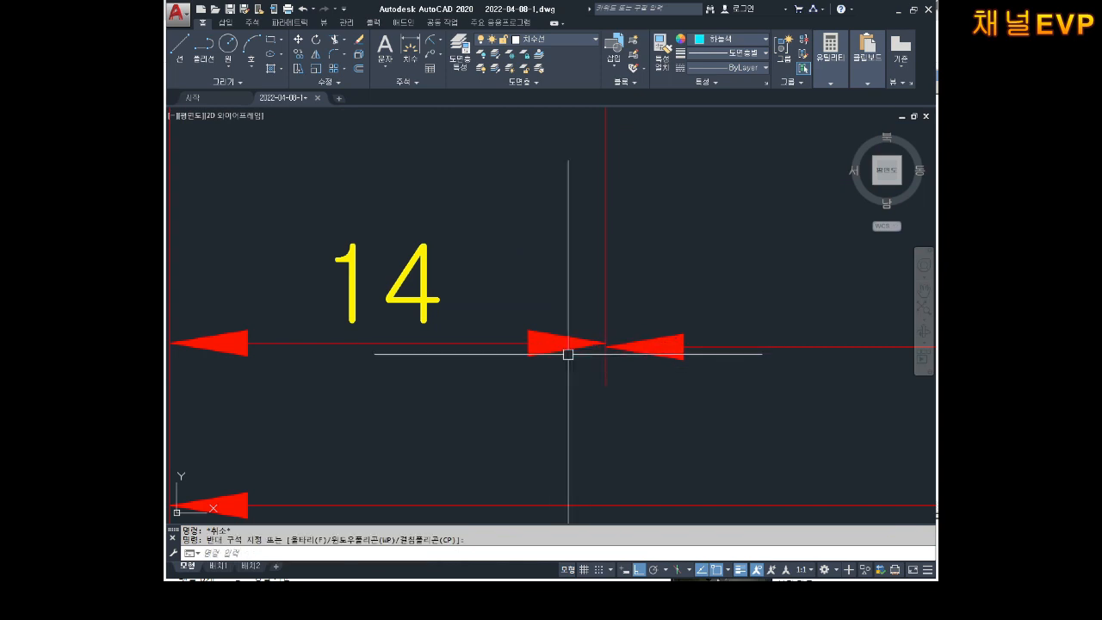
left_click(606, 342)
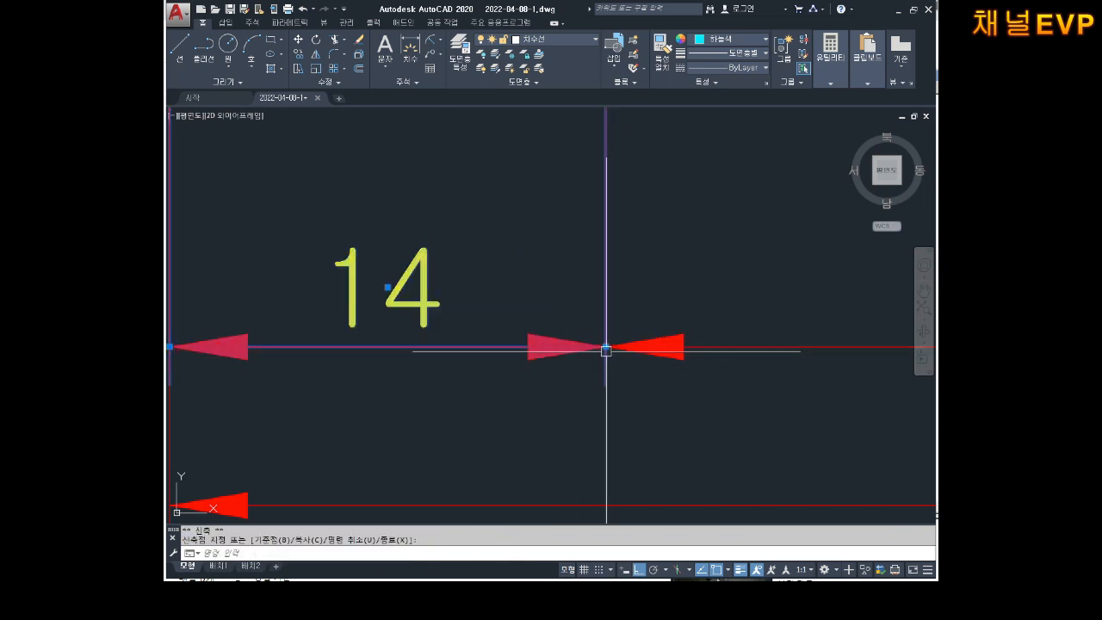
key("Escape")
key("Escape")
scroll(770, 292, "down", 10)
- Add a quick leader with the text C5 pointing to the chamfer at the plate's lower-left corner, with ortho off
scroll(571, 337, "up", 2)
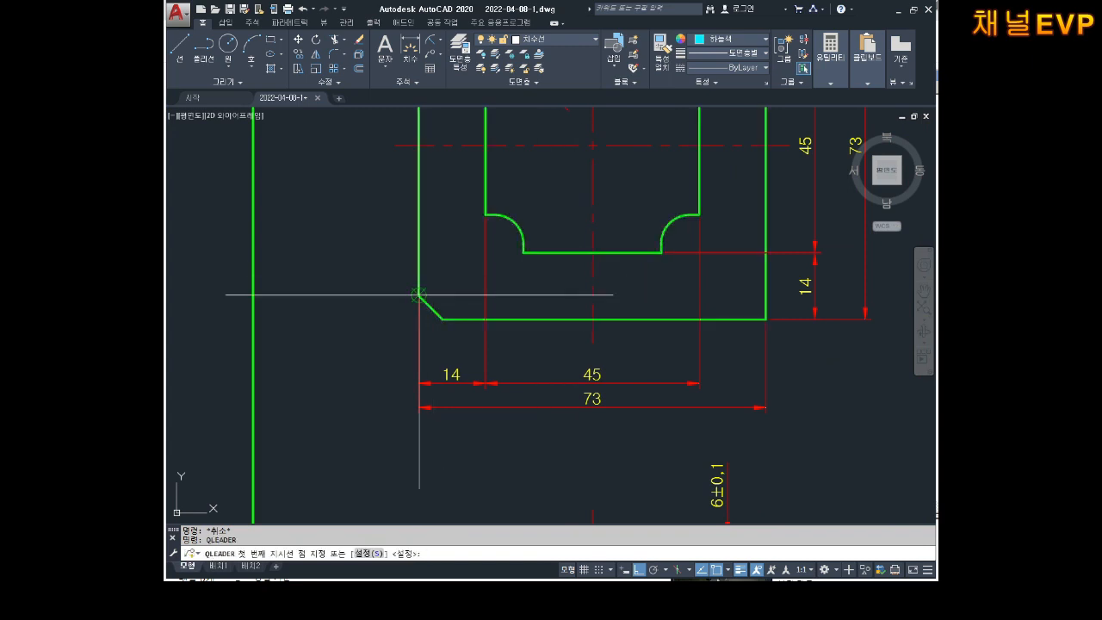
scroll(416, 331, "up", 4)
left_click(451, 270)
key("F8")
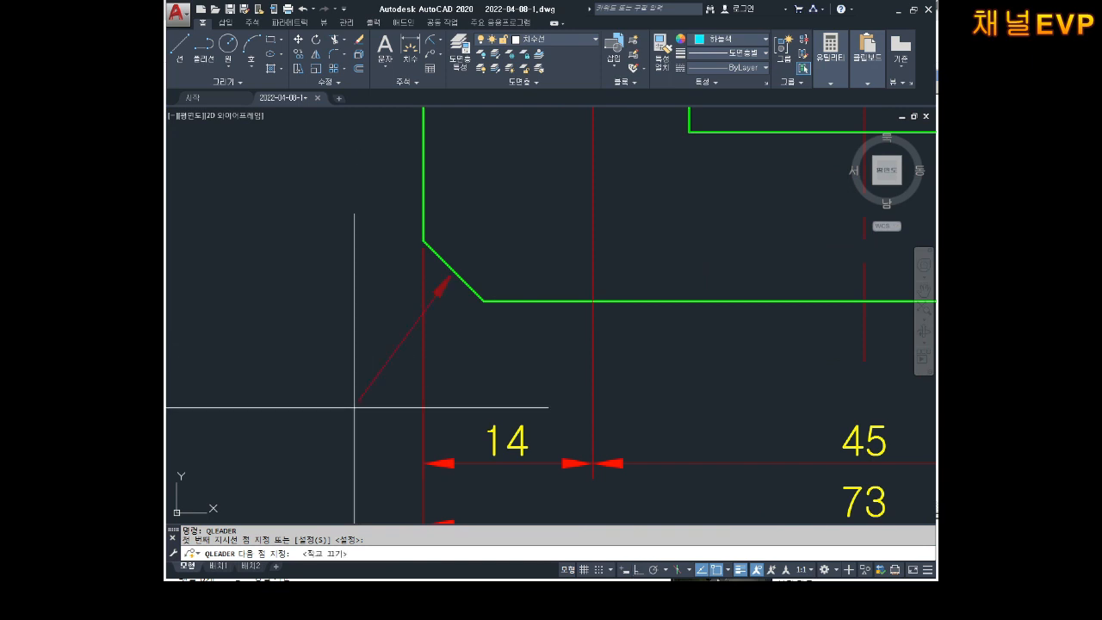
middle_click_drag(356, 406, 463, 287)
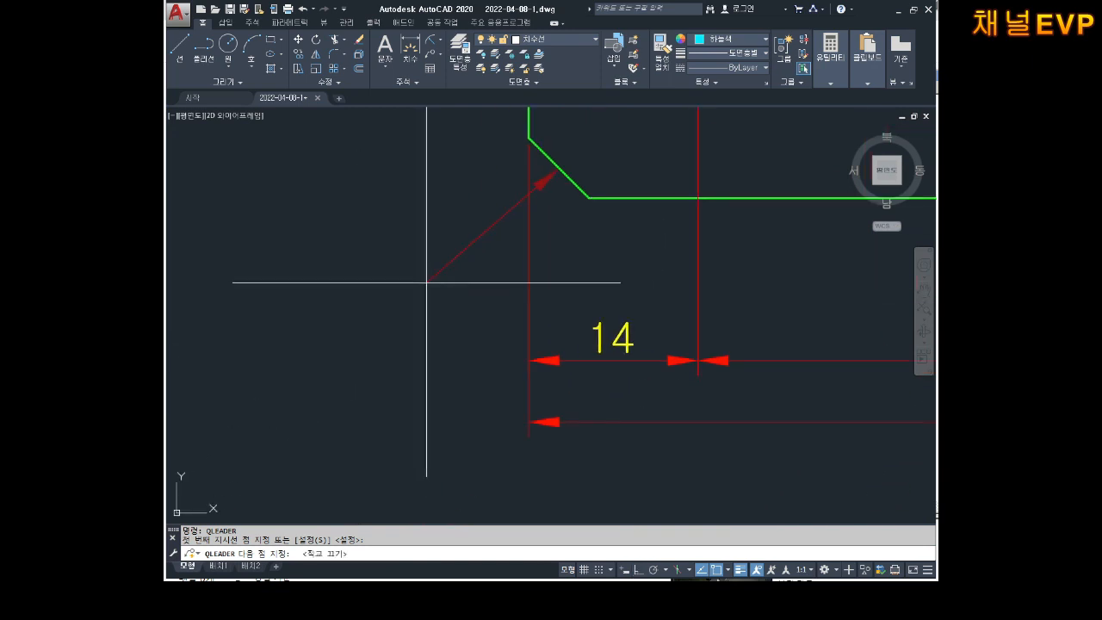
key("Return")
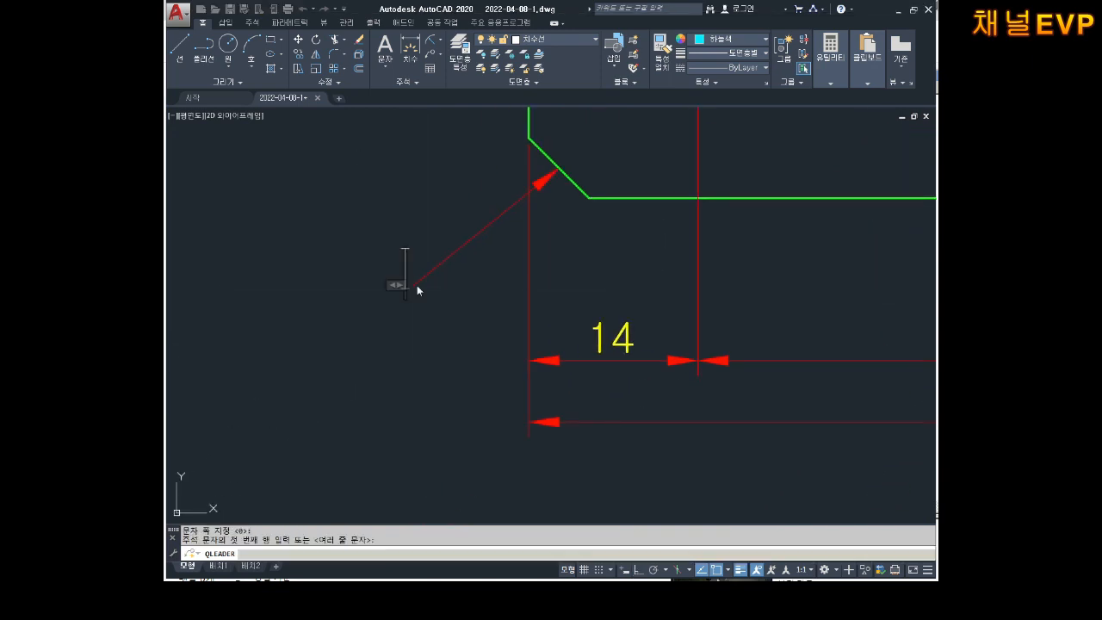
key("Return")
type("C5")
left_click(460, 346)
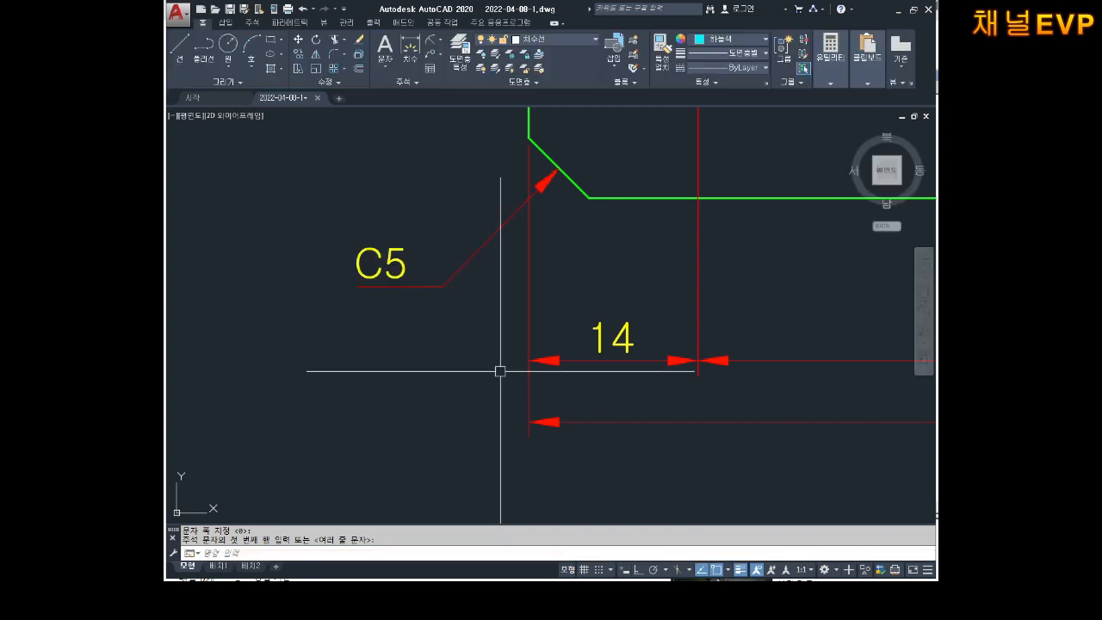
scroll(503, 370, "down", 6)
key("Escape")
key("Escape")
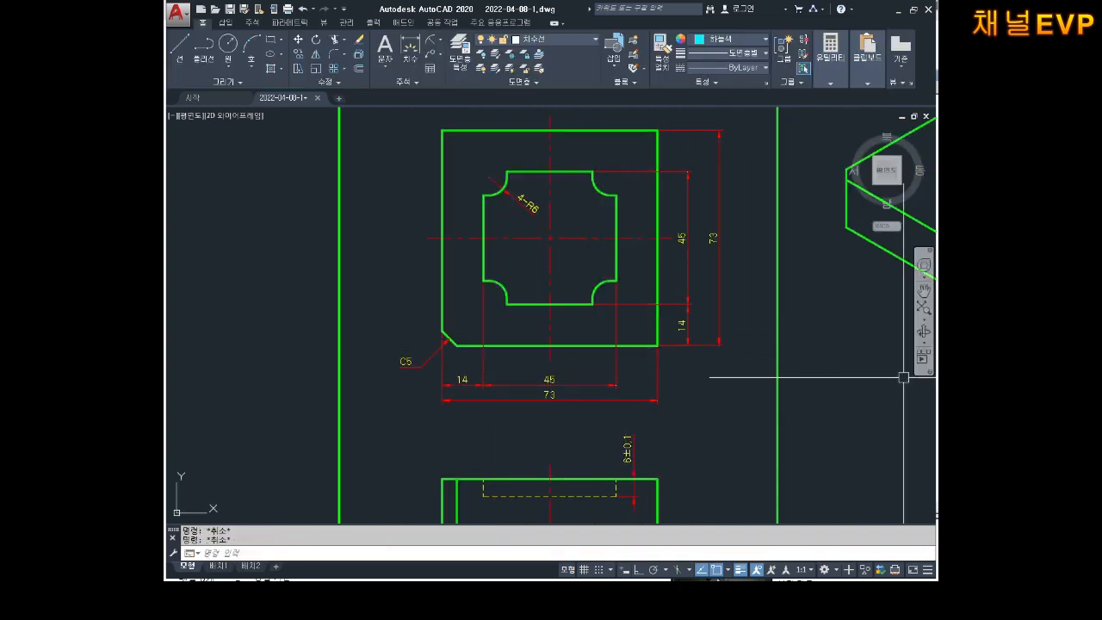
- Shift the vertical offset dimension line outward from the plate, closer to the overall height dimension
scroll(681, 336, "up", 2)
left_click(686, 360)
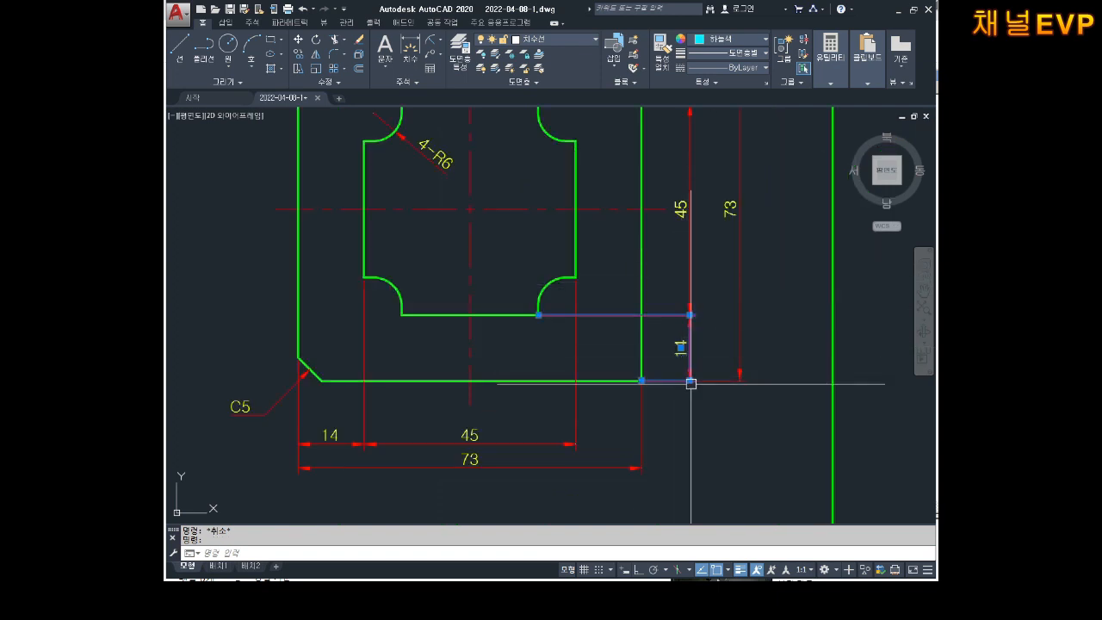
left_click(691, 381)
left_click(707, 403)
key("Escape")
- Shift the pocket height dimension line outward to line up with the vertical offset dimension
left_click(691, 293)
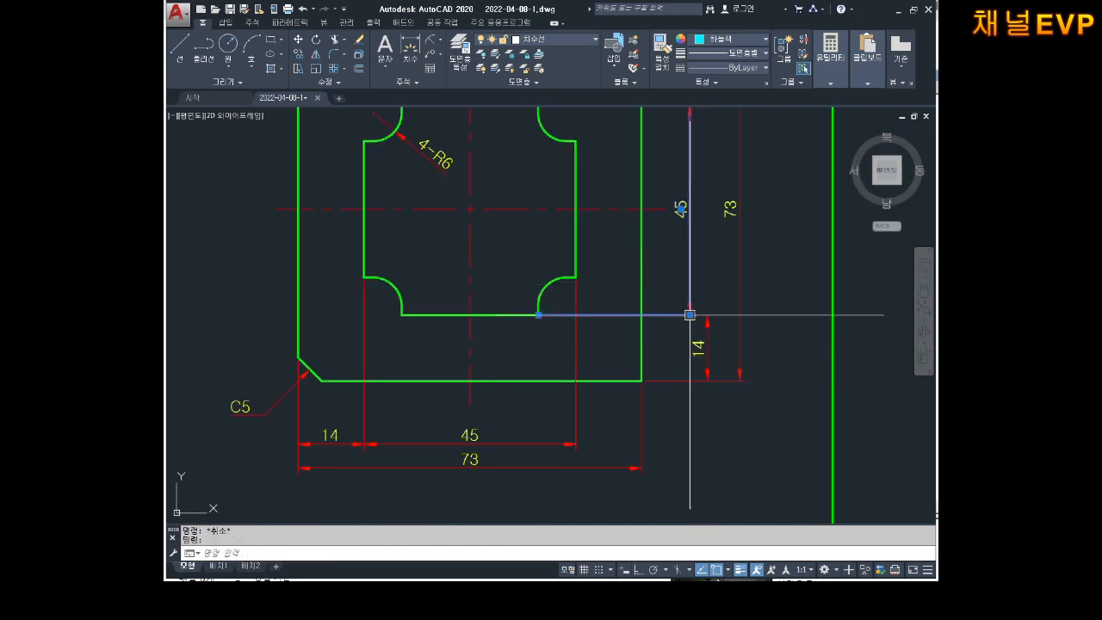
left_click(691, 315)
left_click(708, 318)
key("Escape")
- Align the pocket height dimension's arrow exactly with the vertical offset dimension line and save the drawing
scroll(712, 310, "up", 5)
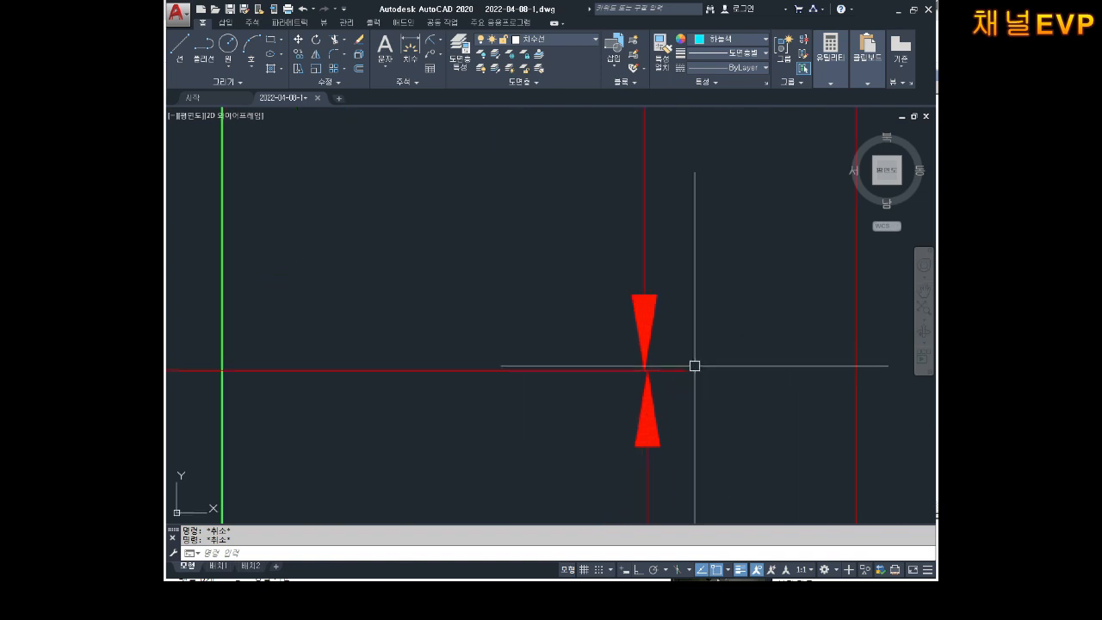
left_click(644, 371)
left_click(644, 370)
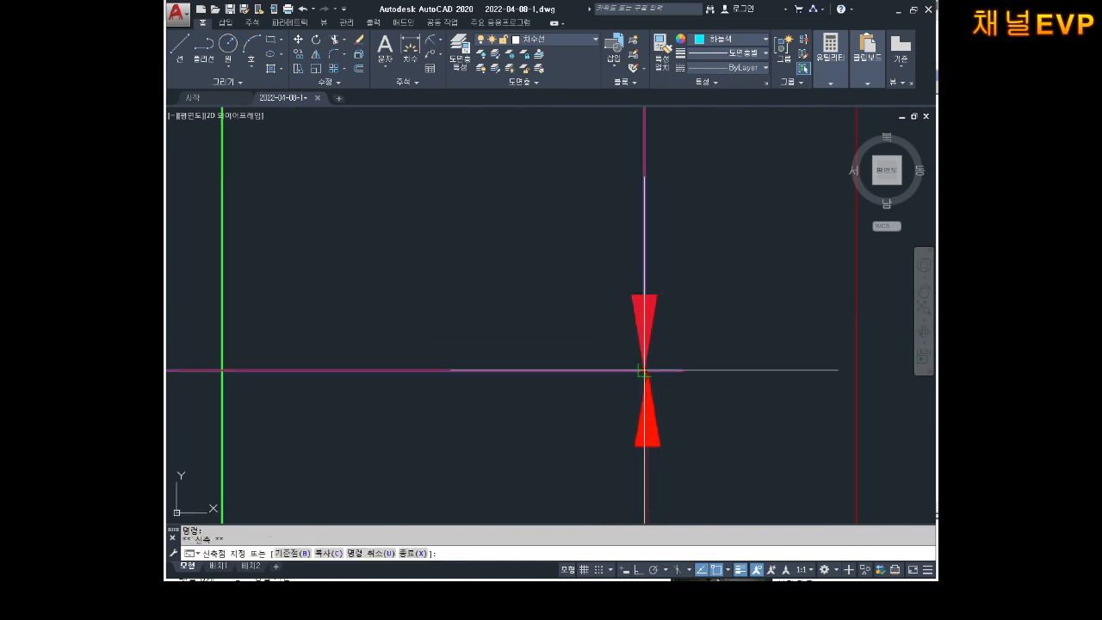
key("Escape")
key("Escape")
scroll(752, 352, "down", 5)
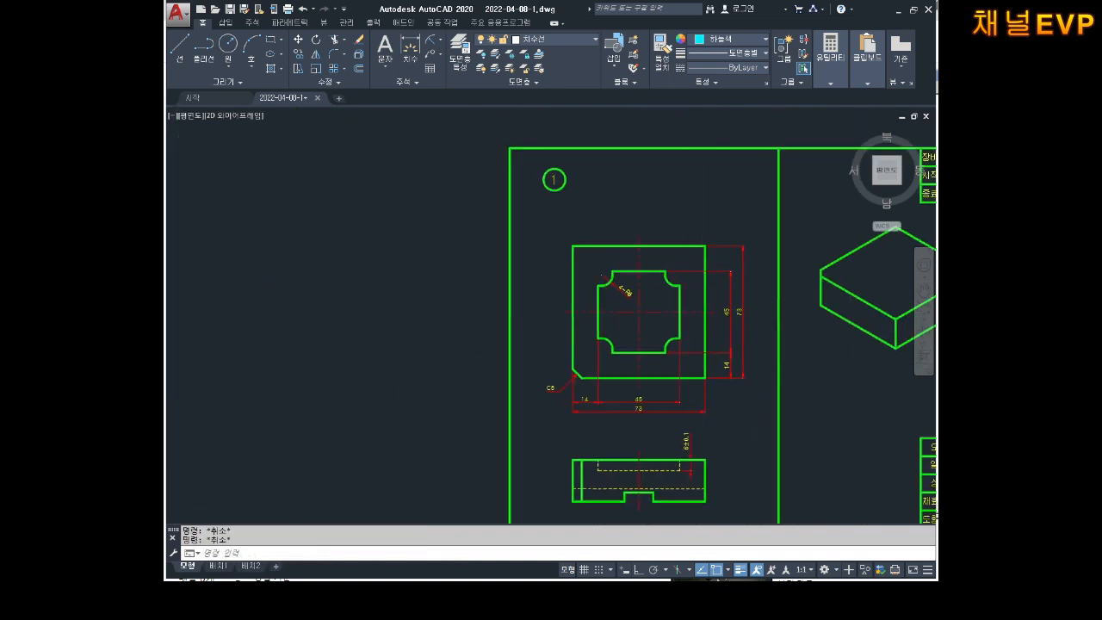
scroll(701, 446, "up", 2)
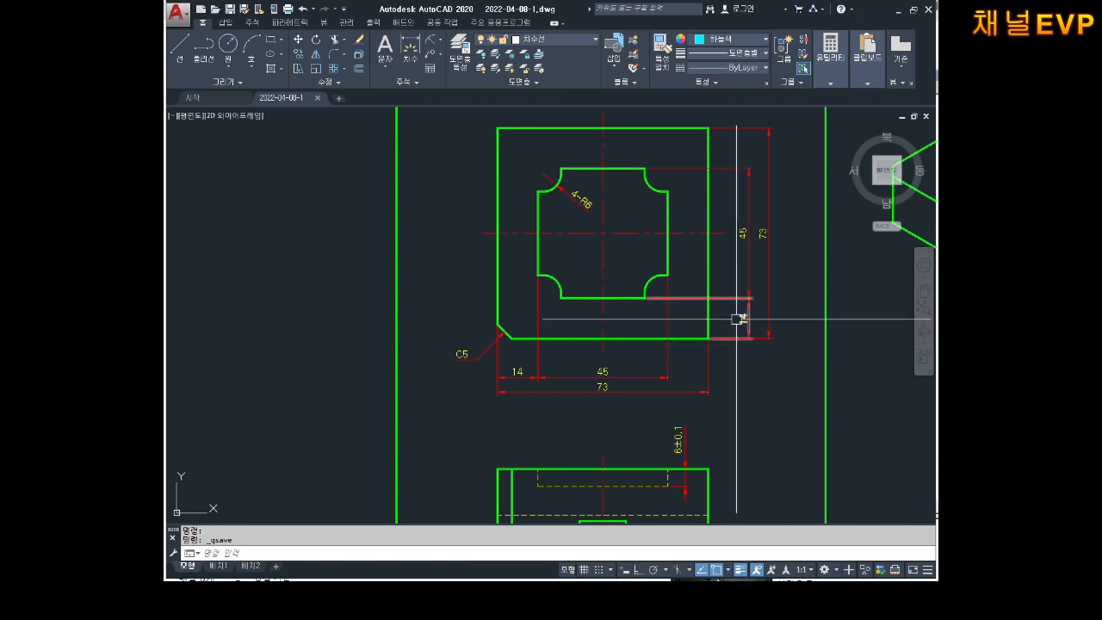
- Add a linear dimension to the short vertical straight segment above the pocket's upper-left corner arc
scroll(568, 202, "up", 4)
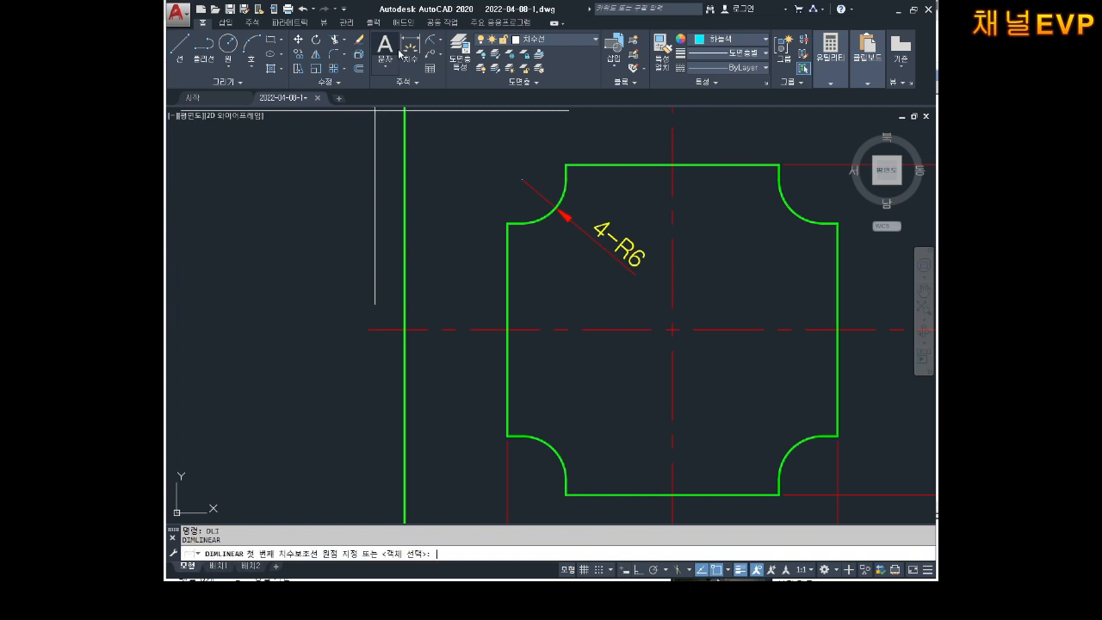
scroll(568, 176, "up", 3)
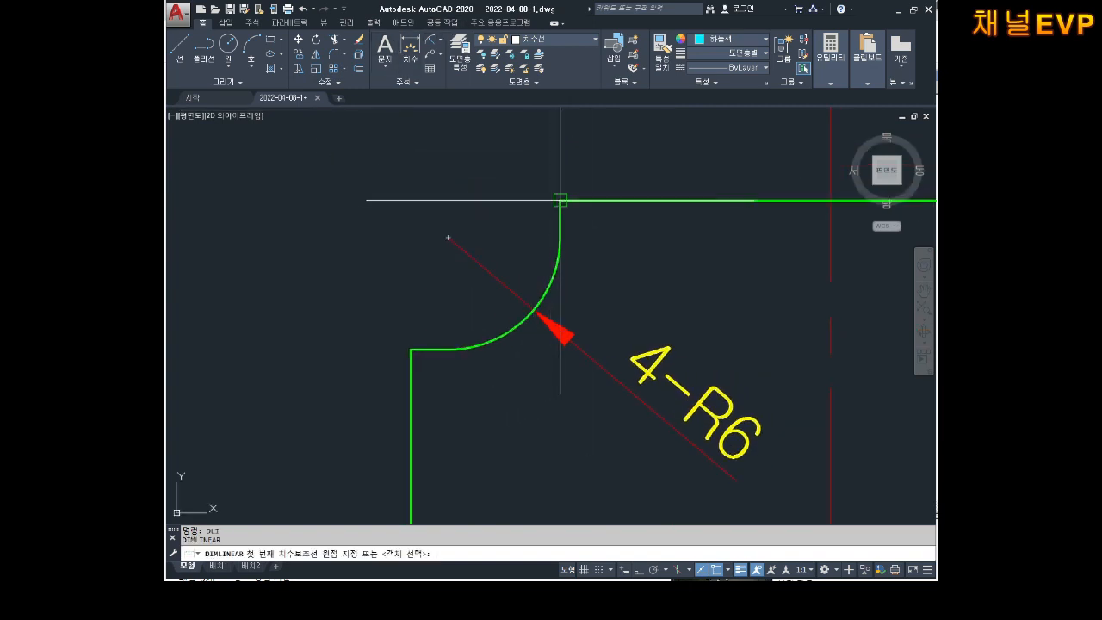
left_click(560, 200)
left_click(560, 239)
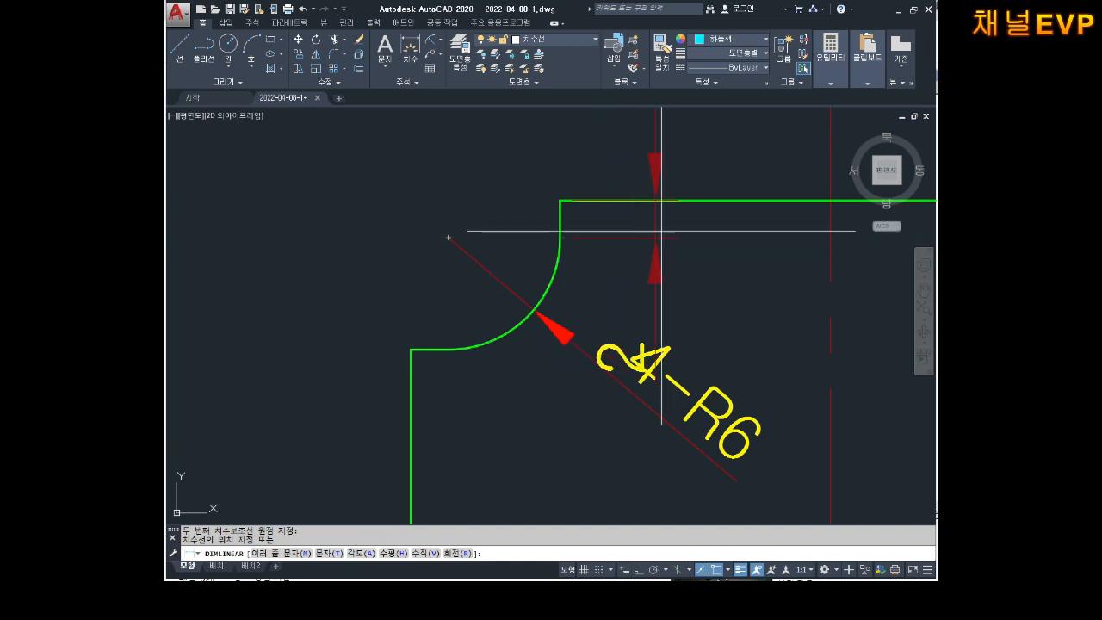
left_click(614, 240)
key("Escape")
key("Escape")
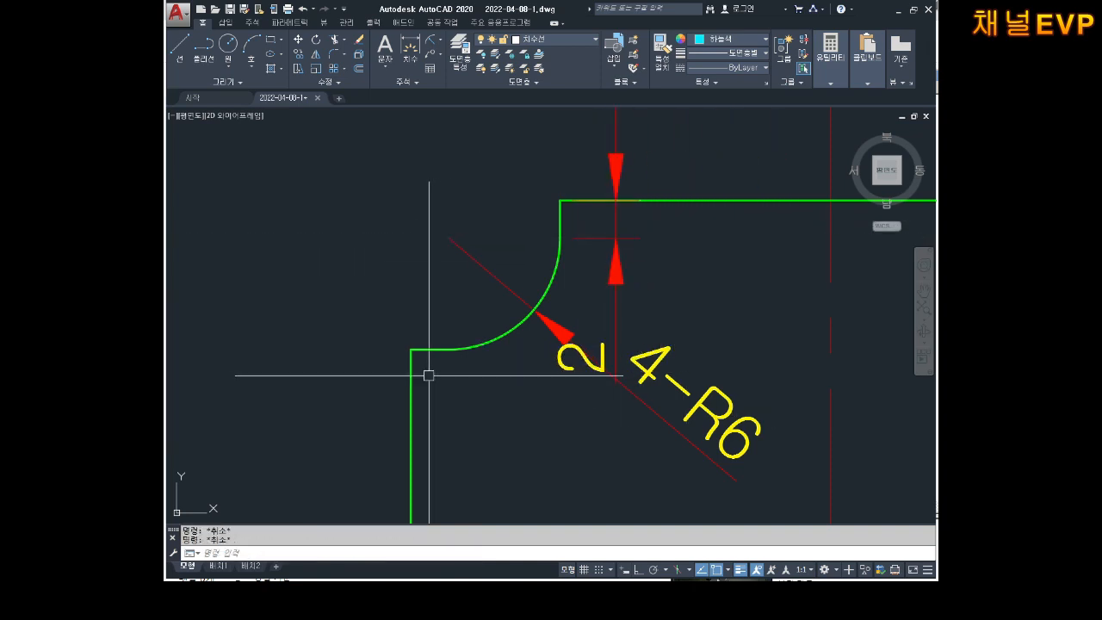
- Add a linear dimension to the short horizontal straight segment left of the pocket's upper-left corner arc
key("space")
left_click(411, 349)
left_click(449, 349)
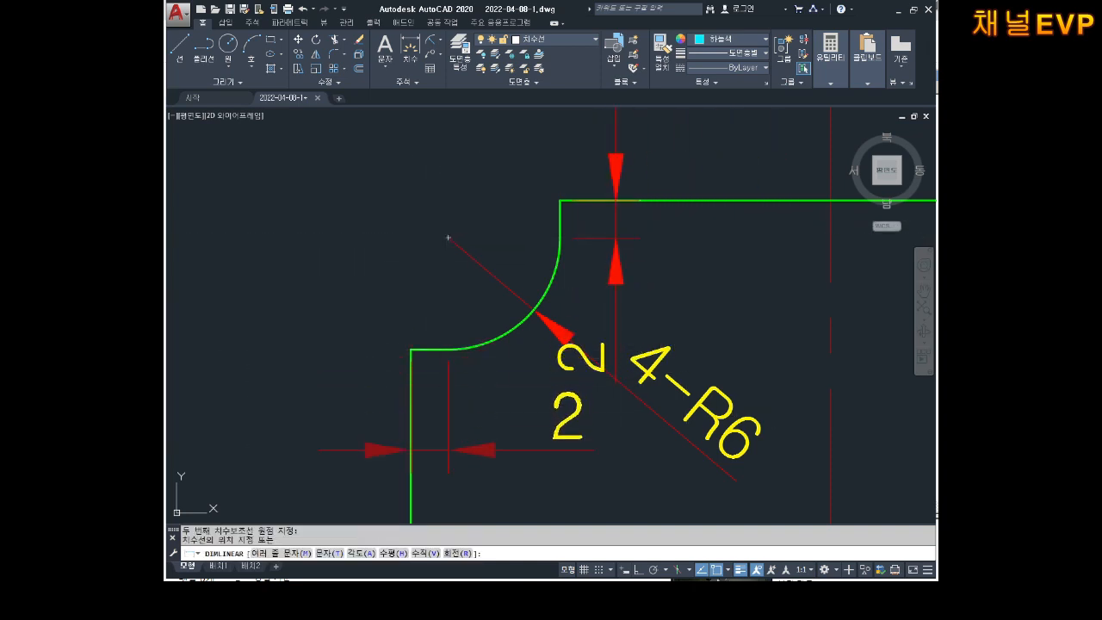
- Place the horizontal linear dimension for the short straight edge beside the inner profile's upper-left corner arc, below the edge
left_click(491, 450)
middle_click_drag(497, 458, 497, 384)
key("Escape")
- Move the vertical dimension's text at the inner profile's upper-left corner to above its arrows, clear of the radius note
left_click(615, 294)
left_click(582, 282)
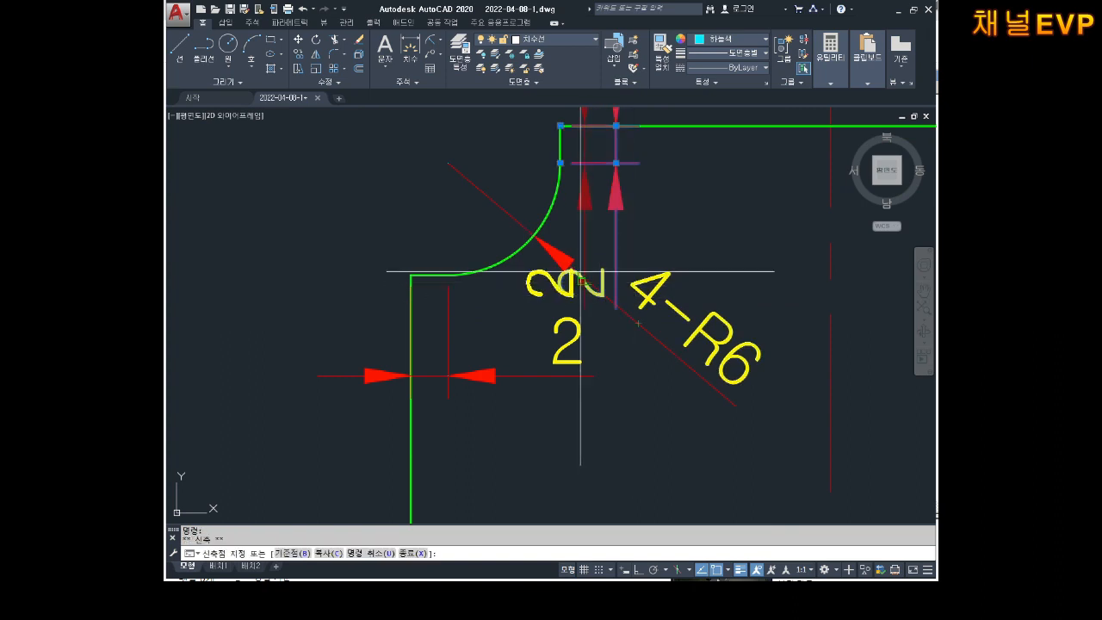
middle_click_drag(581, 271, 585, 381)
mouse_move(626, 204)
middle_mouse_down()
mouse_move(603, 287)
mouse_move(635, 288)
mouse_move(642, 250)
middle_mouse_up()
key("Escape")
scroll(647, 277, "down", 4)
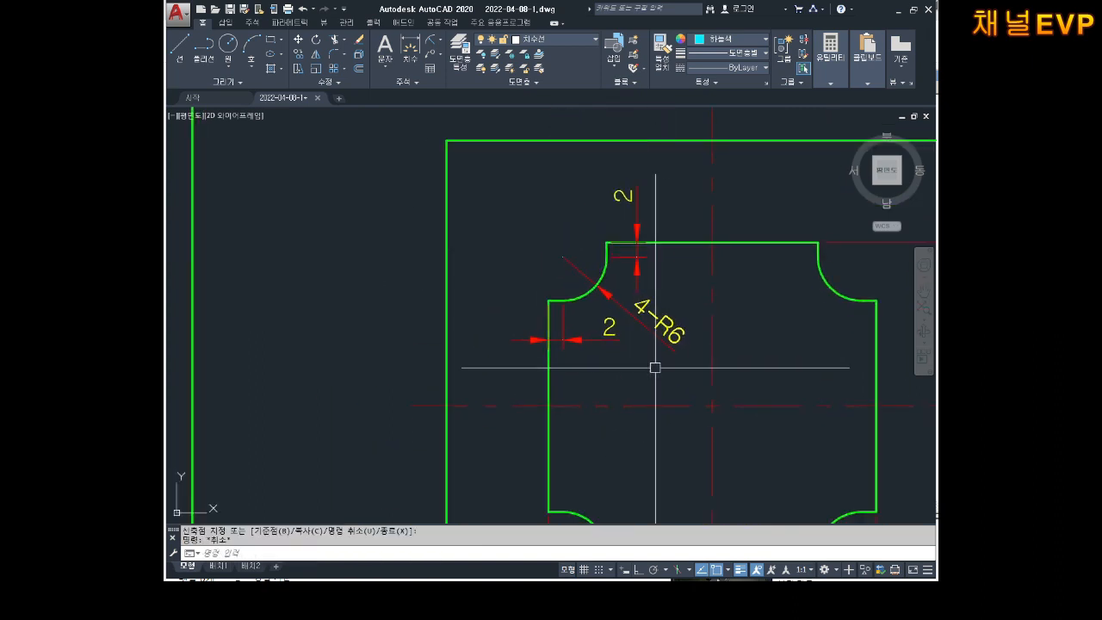
- Erase the 6±0.1 dimension and the pocket's bottom and right hidden lines from the front view
middle_click_drag(690, 370, 637, 278)
middle_click_drag(656, 325, 629, 352)
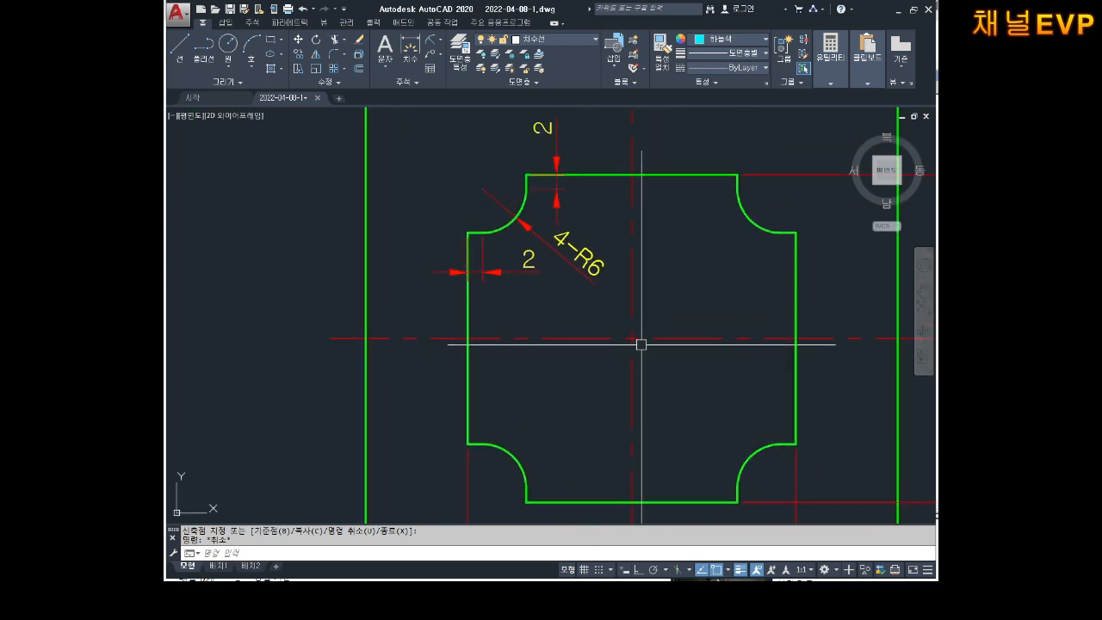
scroll(560, 285, "down", 2)
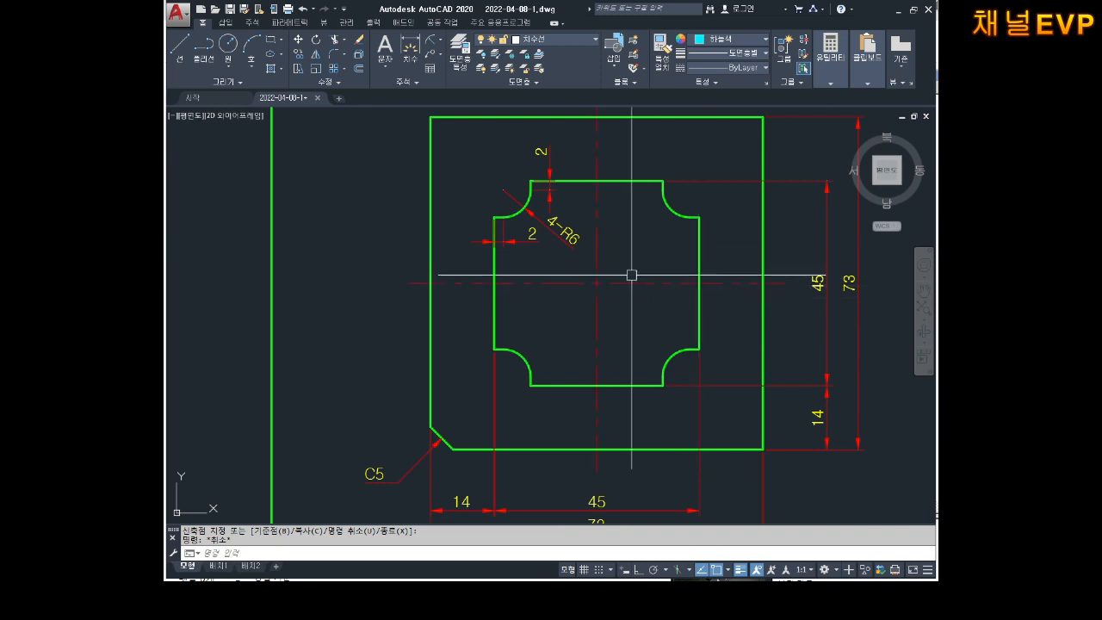
scroll(686, 301, "down", 2)
middle_click_drag(687, 304, 634, 233)
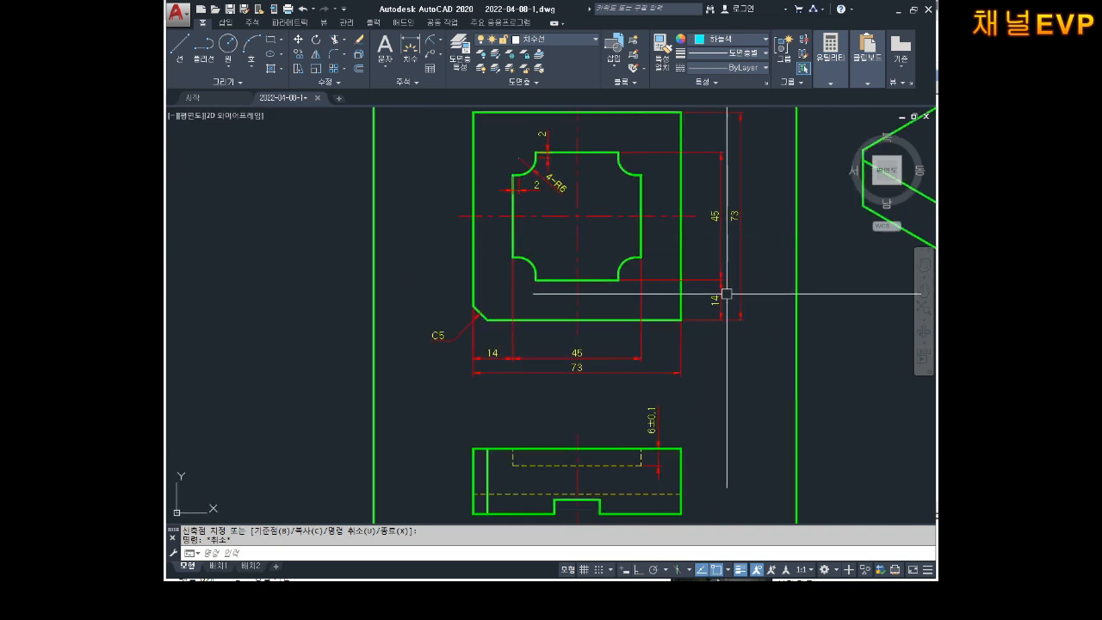
middle_click_drag(727, 294, 719, 240)
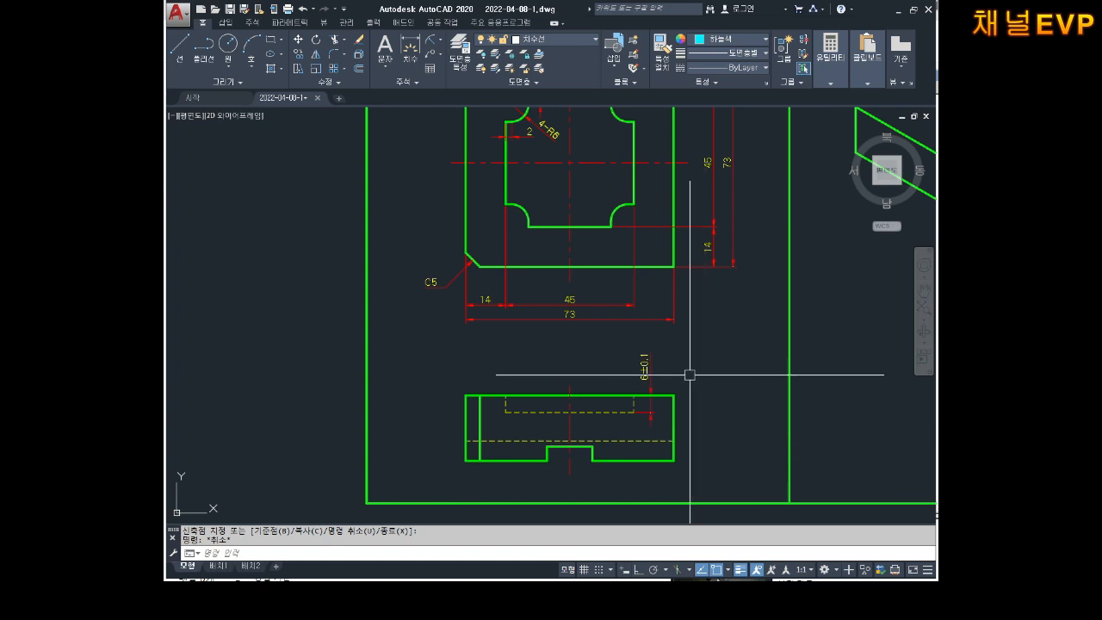
left_click(675, 412)
scroll(598, 426, "up", 4)
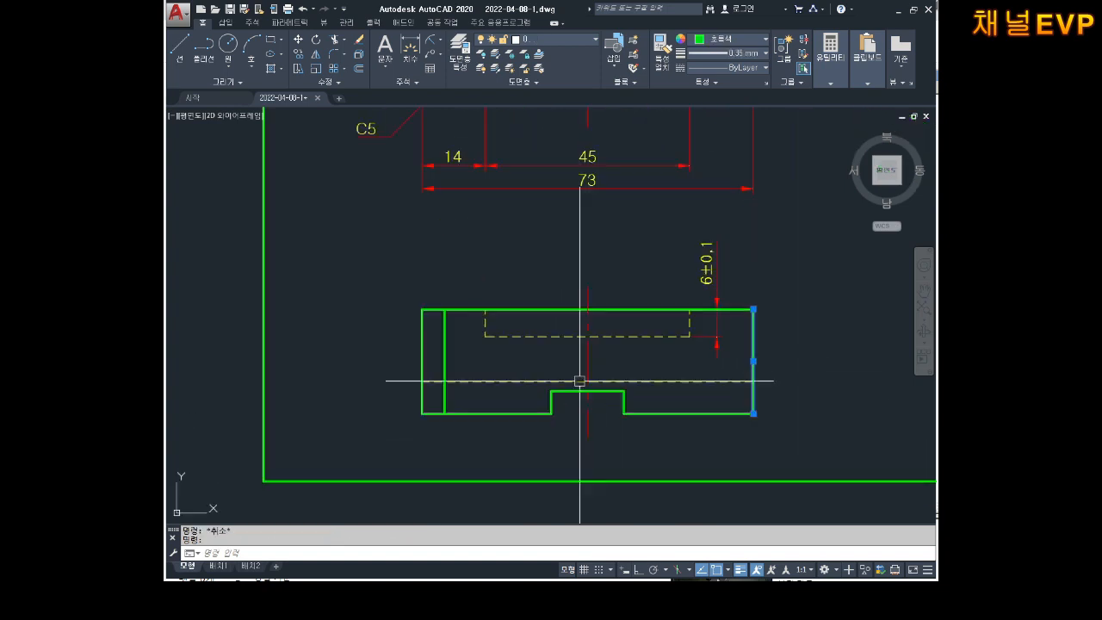
key("Escape")
middle_click_drag(740, 313, 749, 332)
left_click(772, 313)
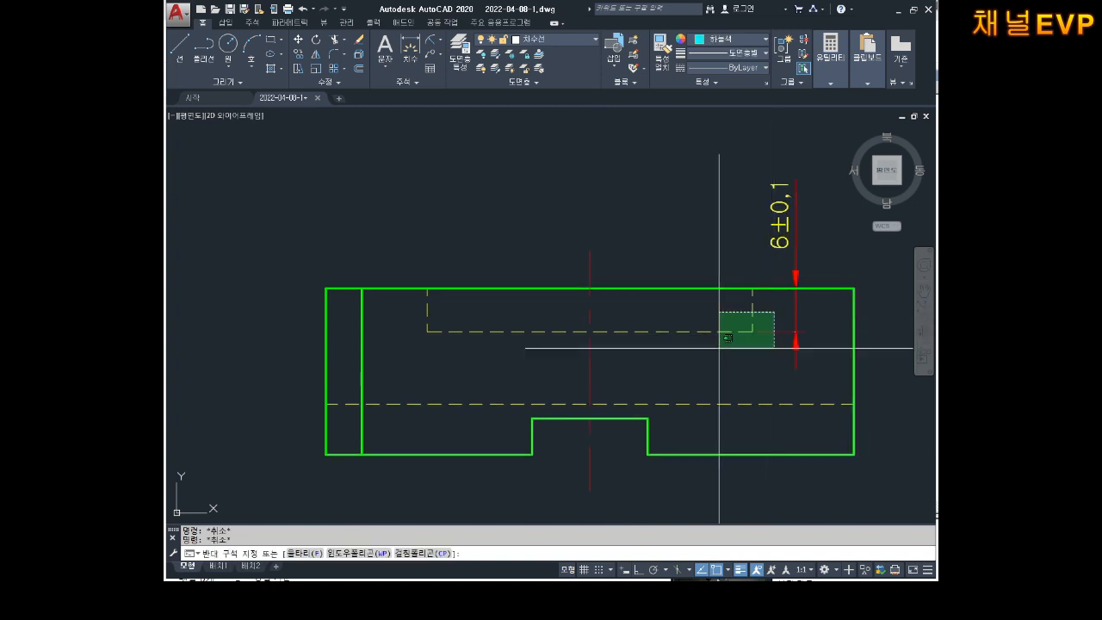
left_click(715, 354)
key("Delete")
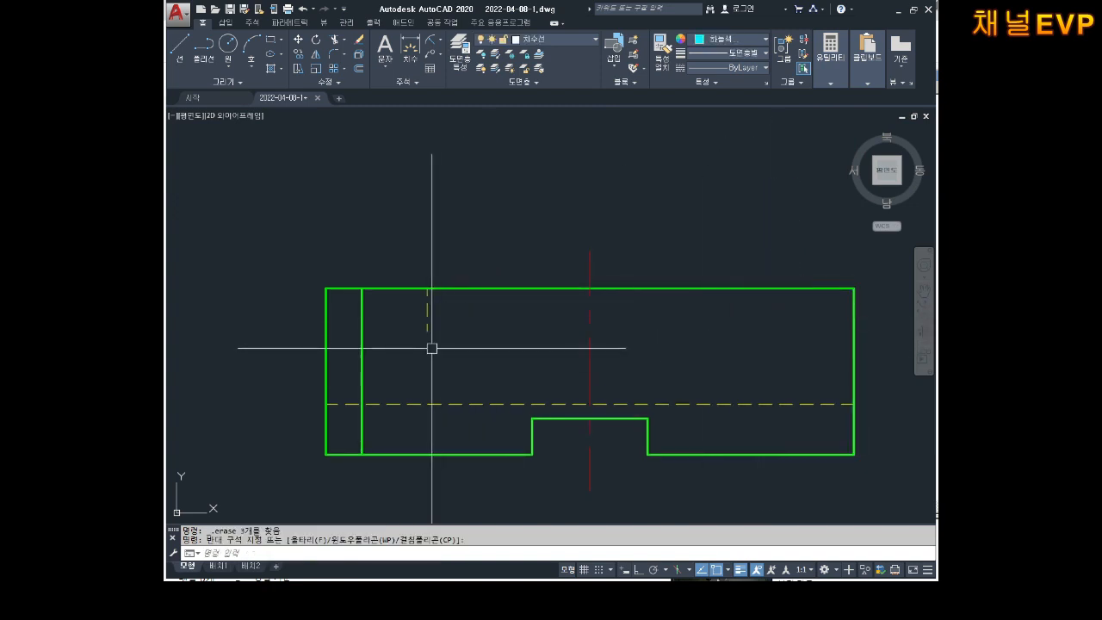
- Erase the pocket's remaining left hidden line and the full-width hidden line from the front view
left_click(467, 295)
left_click(422, 342)
key("Delete")
left_click(445, 389)
left_click(436, 421)
key("Delete")
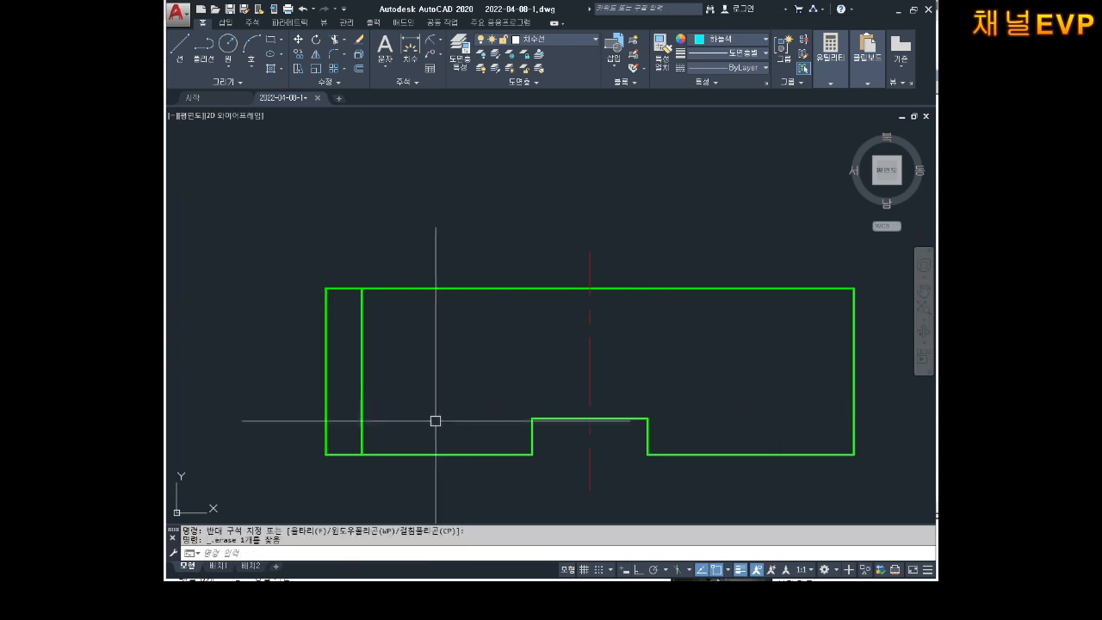
- Examine the pocket depth dimension in the front view of the other drawing sheet
scroll(694, 347, "down", 3)
middle_click_drag(687, 258, 671, 352)
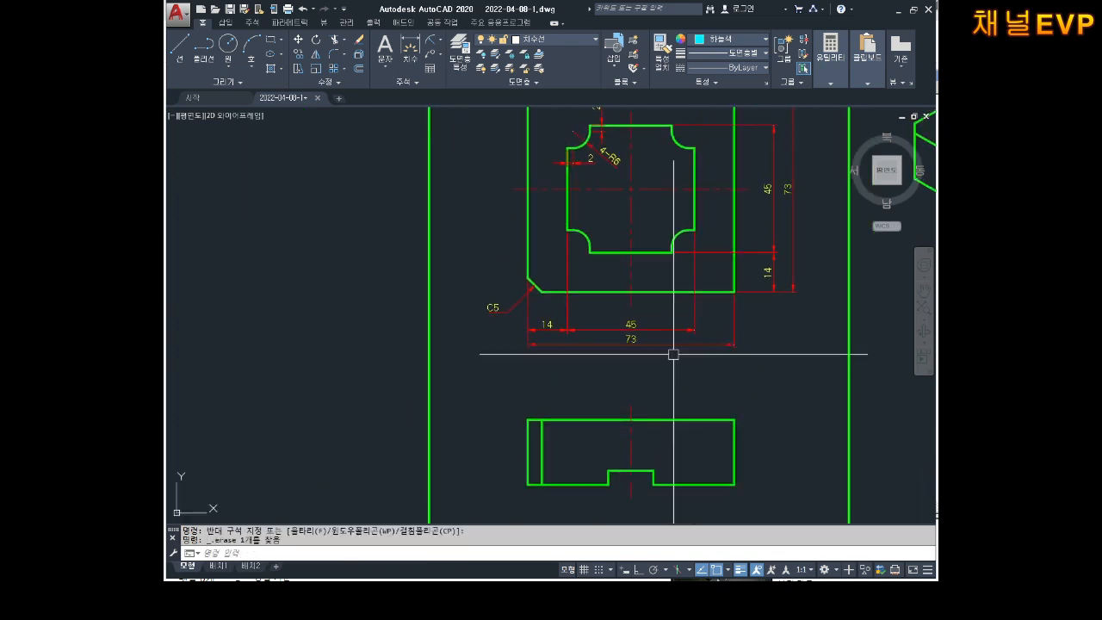
middle_click_drag(684, 211, 634, 249)
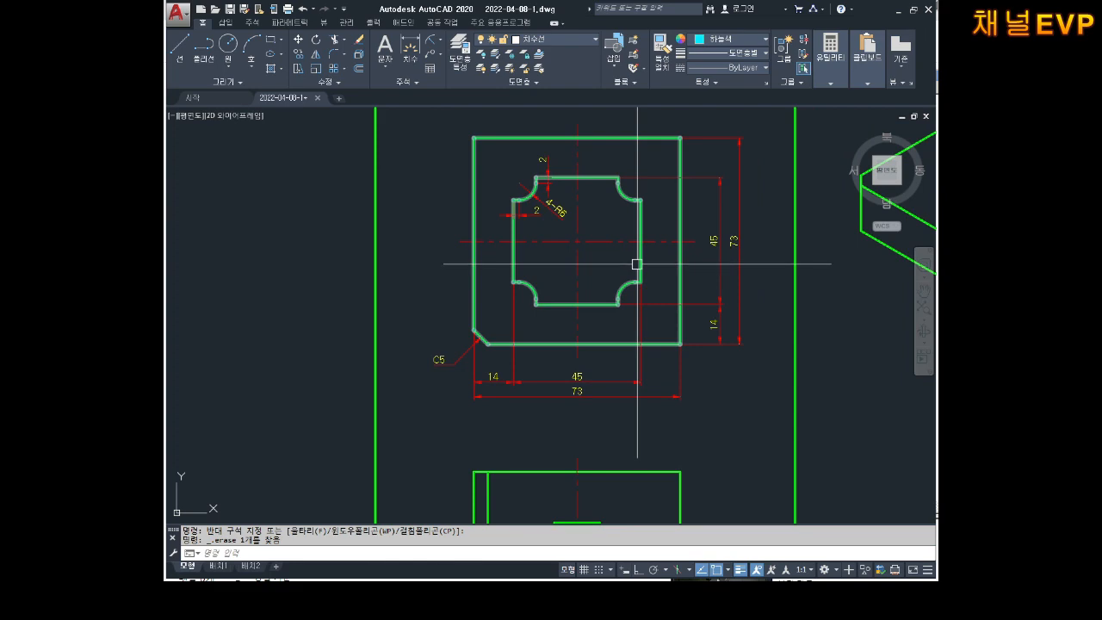
scroll(637, 264, "down", 4)
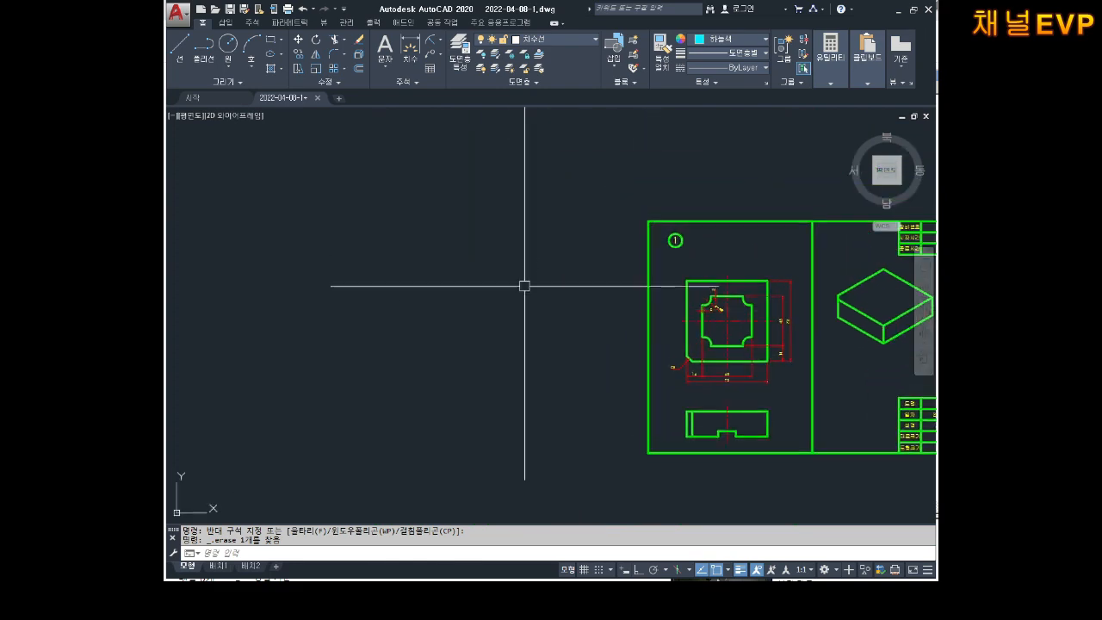
scroll(489, 280, "down", 5)
scroll(478, 266, "up", 10)
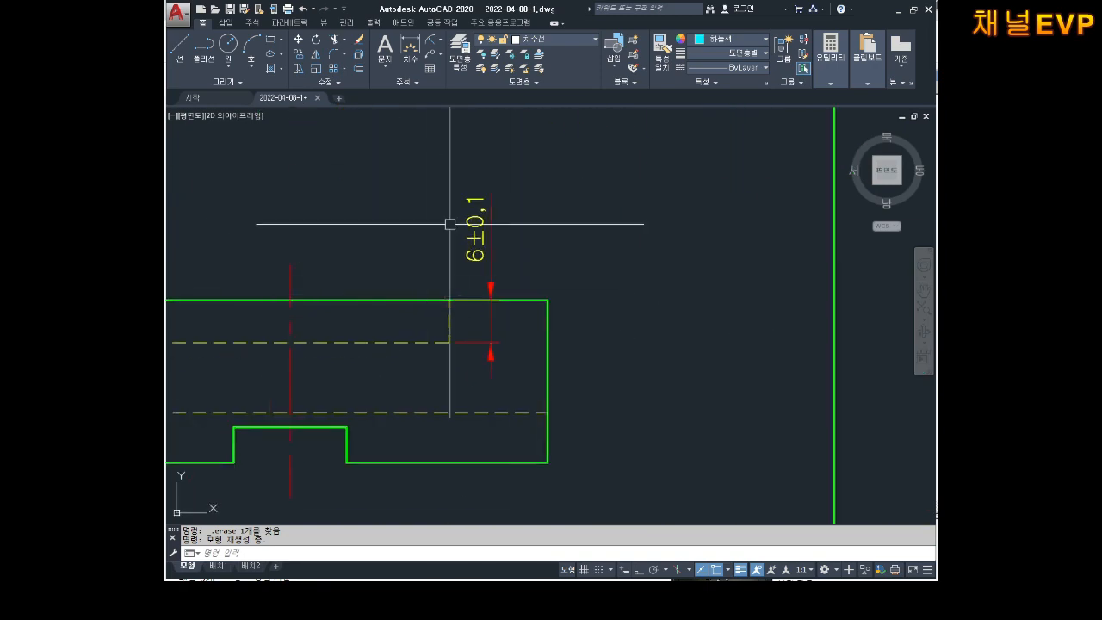
scroll(556, 285, "down", 5)
middle_click_drag(561, 259, 332, 172)
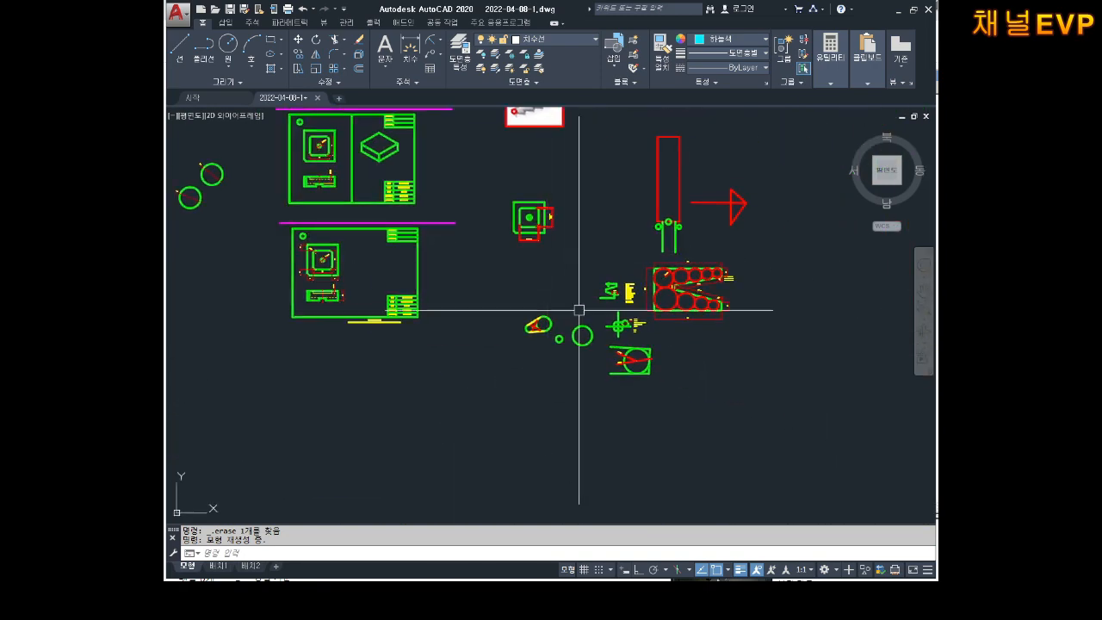
middle_click_drag(767, 393, 557, 259)
middle_click_drag(880, 394, 734, 352)
scroll(734, 352, "up", 8)
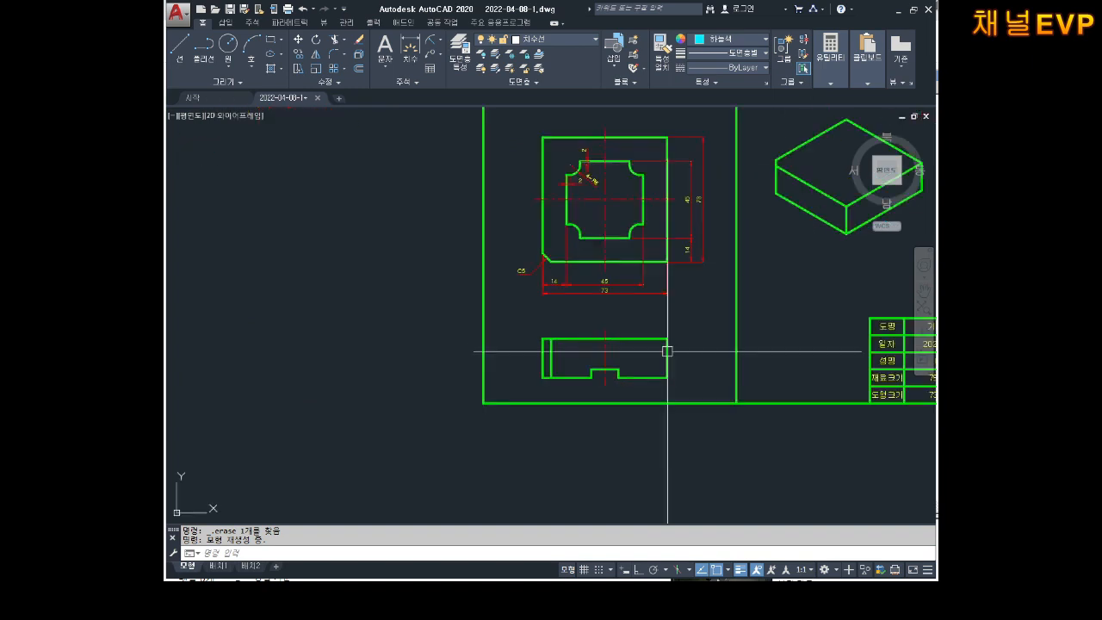
- Offset the front view's top edge downward by 6
scroll(612, 345, "down", 2)
key("Escape")
key("Escape")
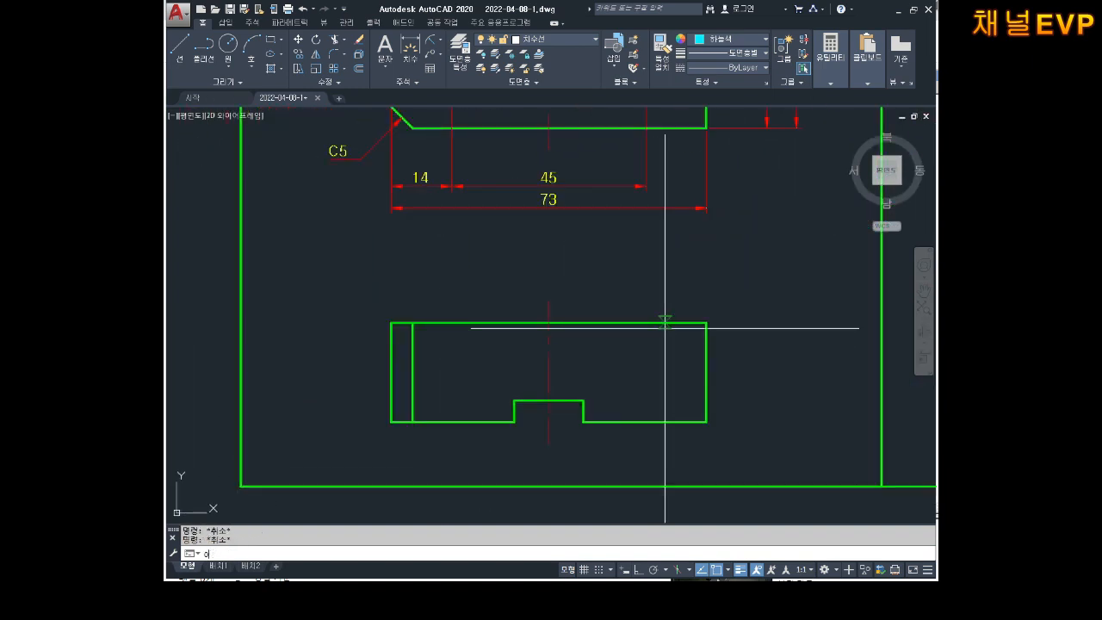
key("Return")
type("6")
key("Return")
left_click(624, 322)
left_click(627, 356)
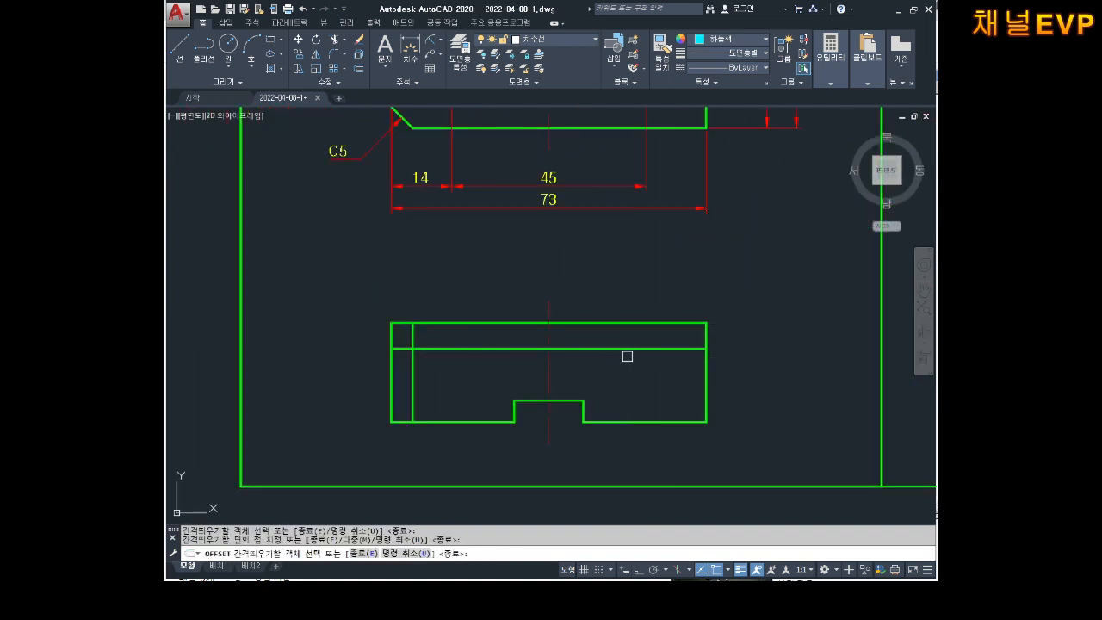
scroll(416, 335, "up", 2)
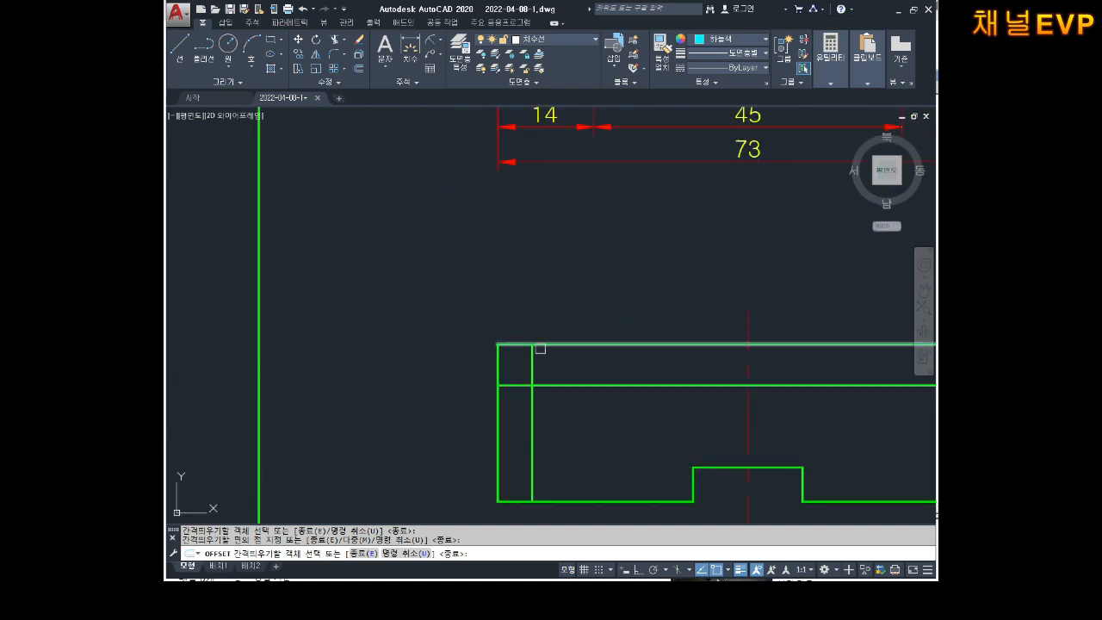
scroll(617, 364, "down", 4)
left_click(627, 333)
key("Escape")
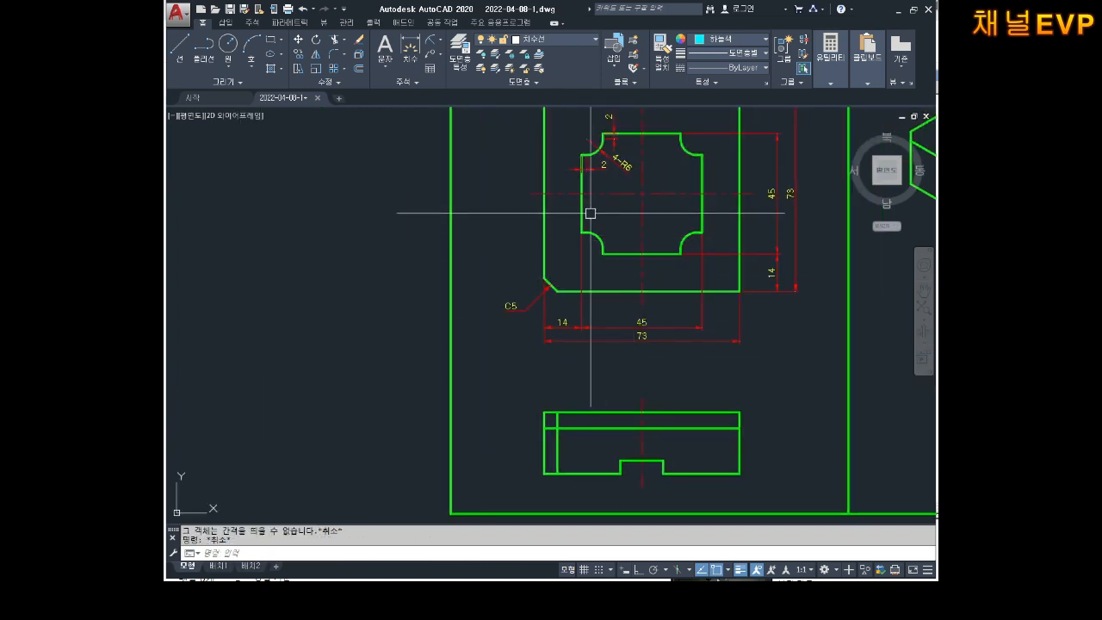
key("Escape")
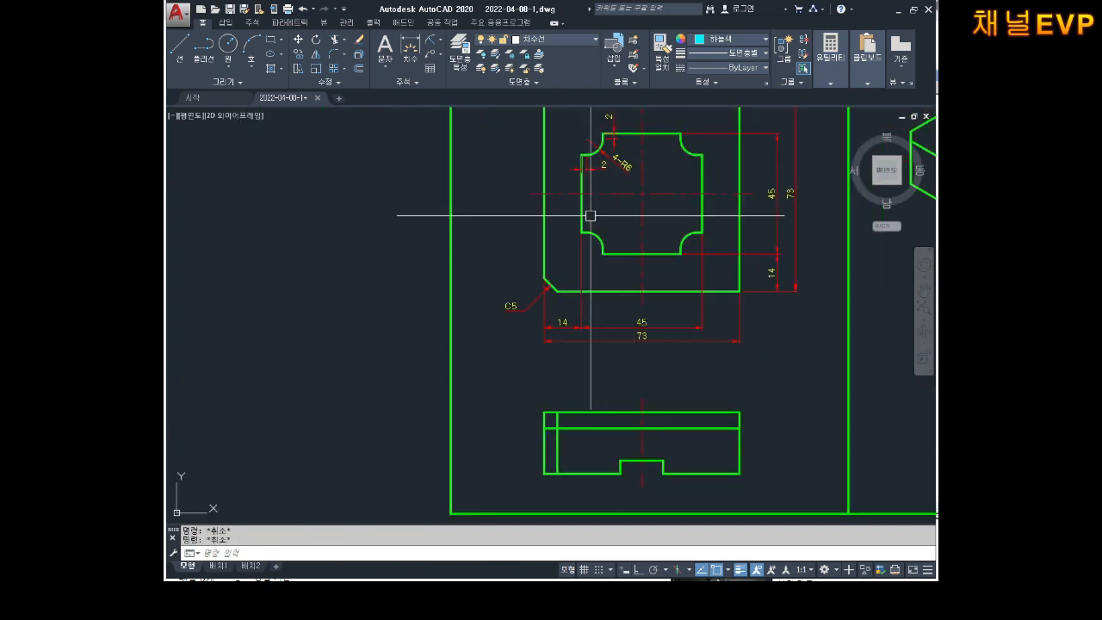
- Turn on ortho mode and make the 외형선 layer current
scroll(582, 242, "up", 6)
left_click(582, 233)
scroll(585, 250, "down", 6)
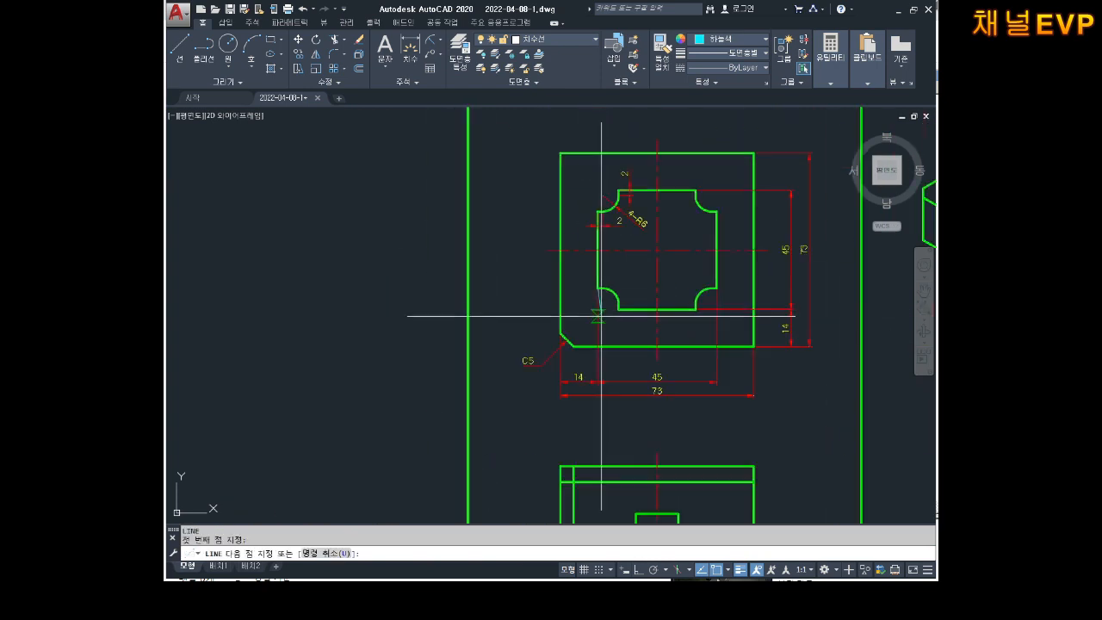
key("F8")
key("Escape")
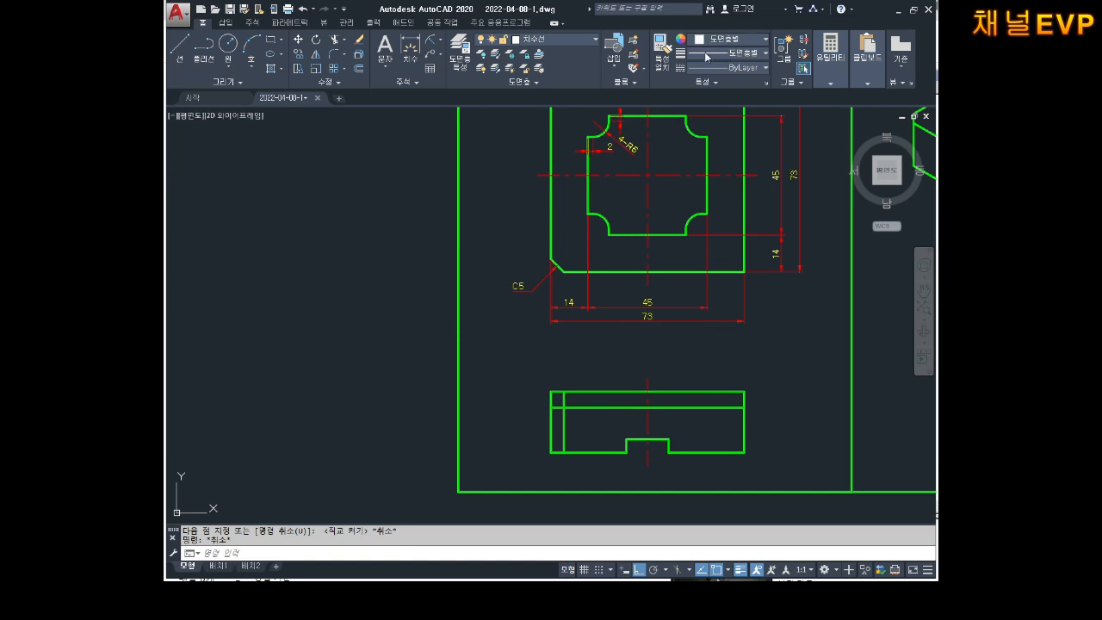
key("Escape")
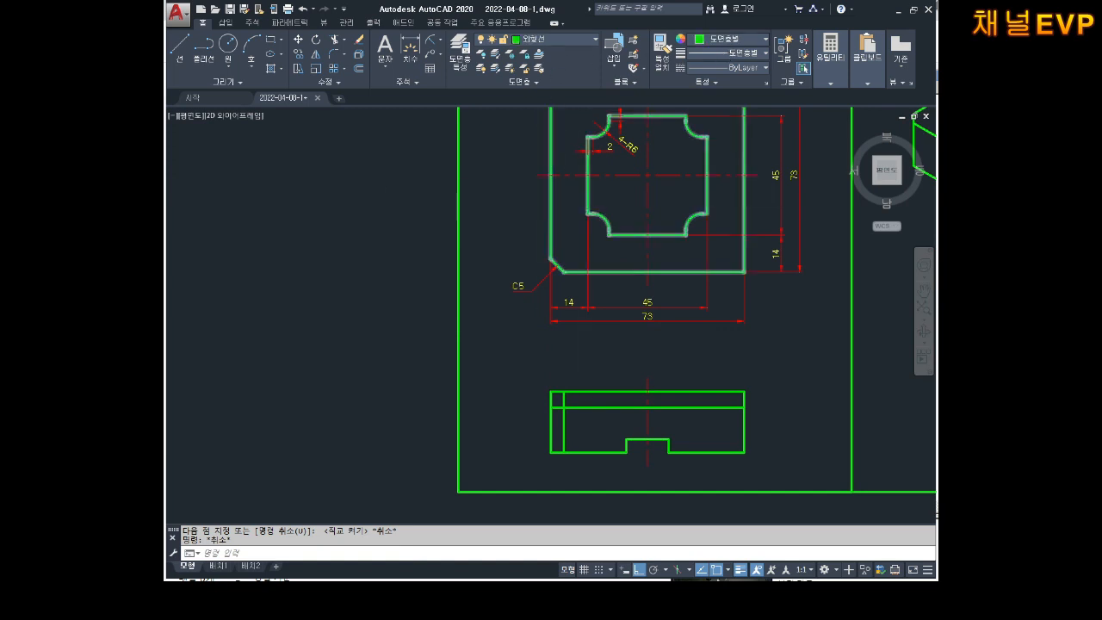
- Draw a vertical projection line from the inner profile's lower-left outer corner down past the offset line in the front view
scroll(586, 215, "up", 6)
type("l")
key("Return")
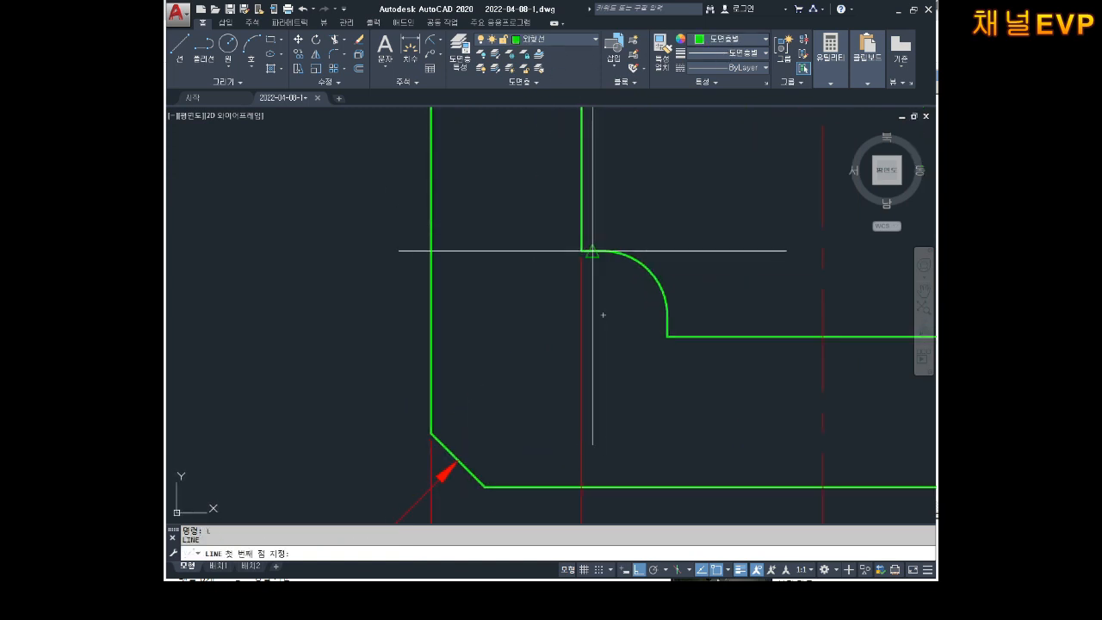
left_click(583, 251)
scroll(585, 186, "down", 6)
middle_click_drag(585, 186, 585, 175)
scroll(579, 229, "up", 5)
left_click(586, 382)
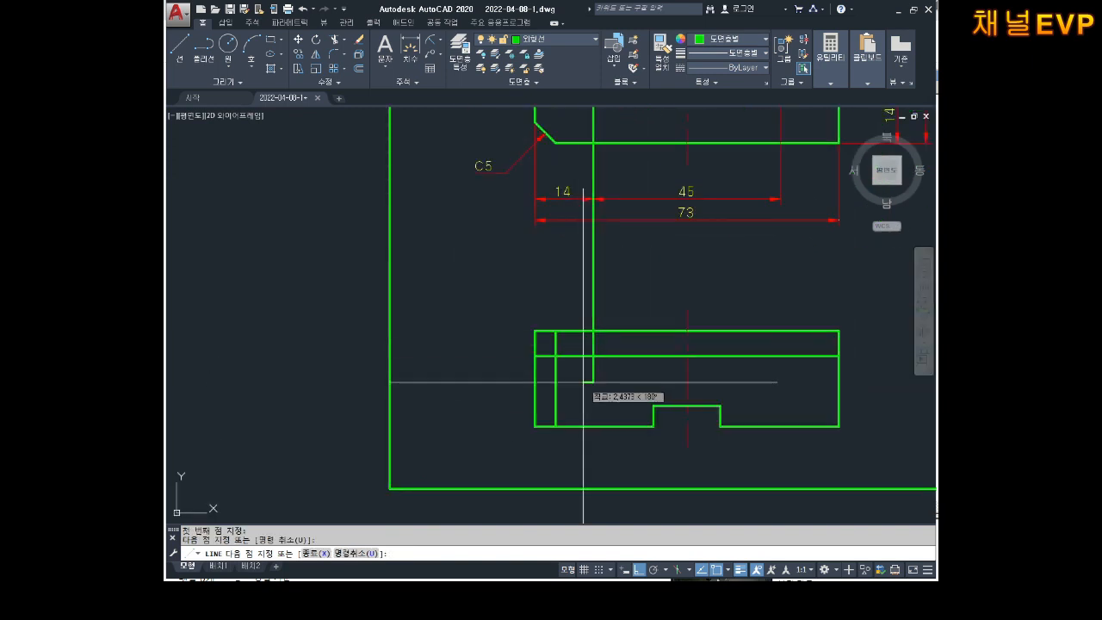
middle_click_drag(678, 247, 653, 329)
key("Escape")
key("Escape")
- Draw three more vertical projection lines from the inner profile's two bottom-edge corners and its right side into the front view
key("Return")
left_click(600, 164)
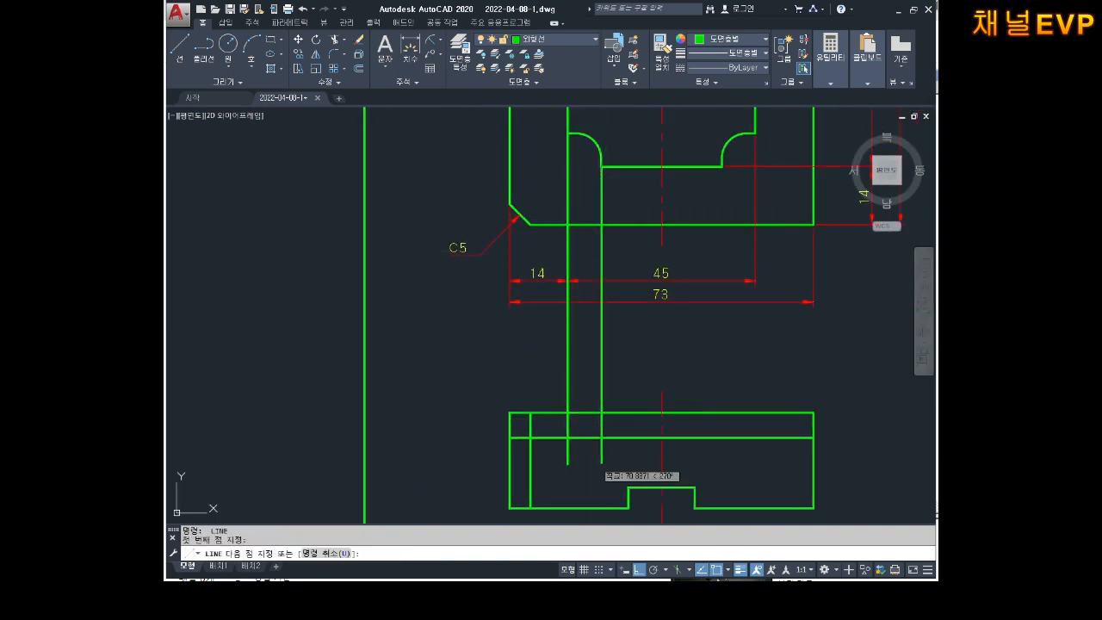
left_click(600, 465)
left_click(721, 164)
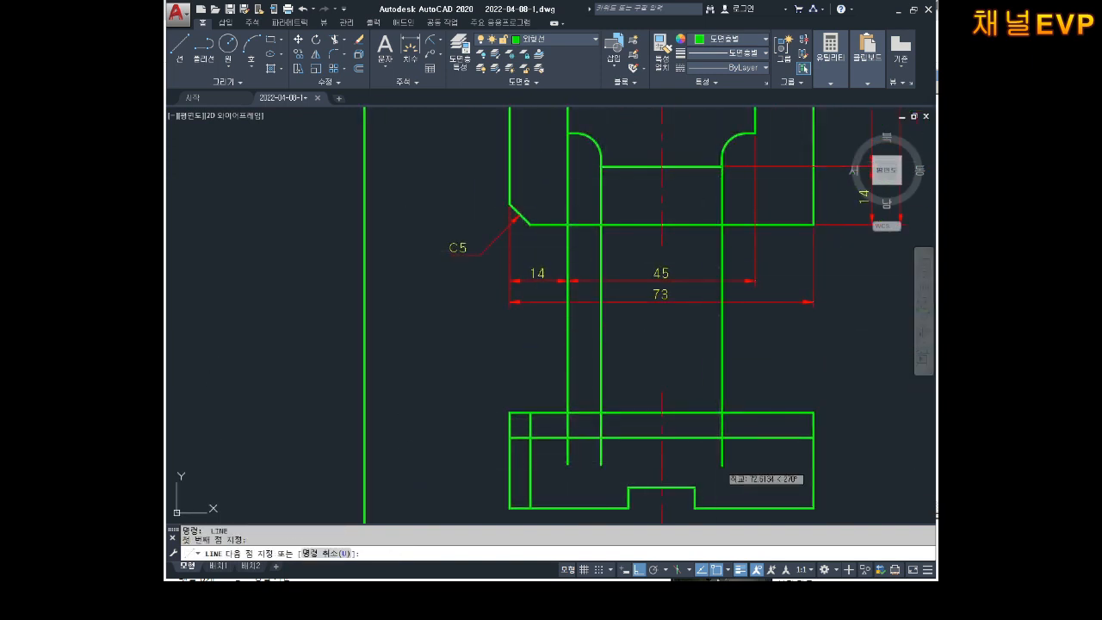
left_click(721, 465)
key("Return")
key("Return")
left_click(755, 138)
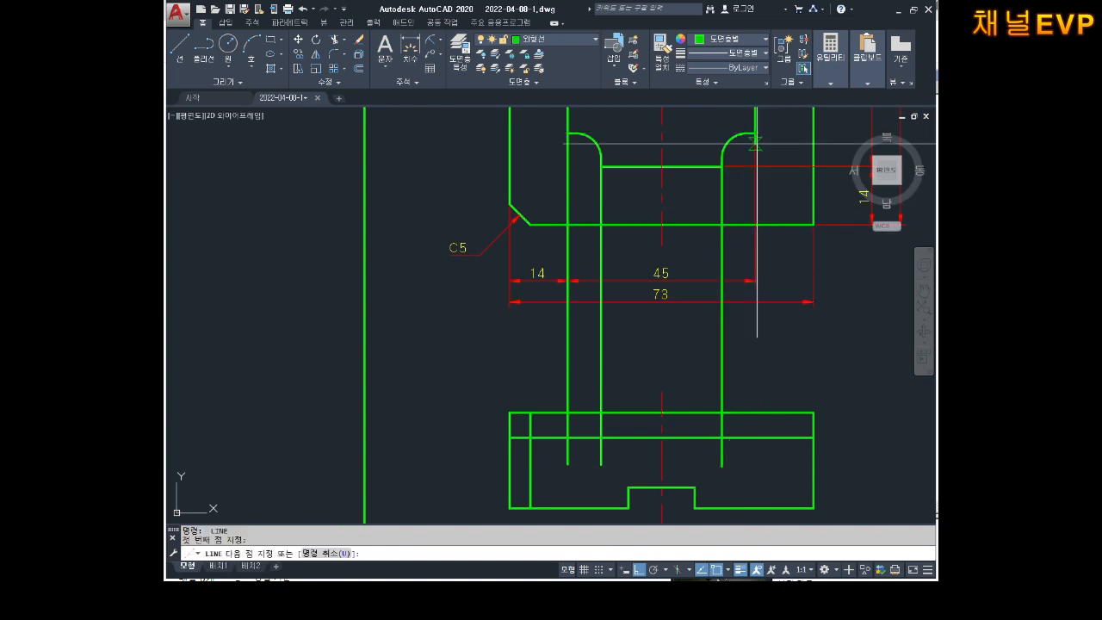
left_click(755, 468)
key("Escape")
key("Escape")
- Trim the front view's top edge outside the outer projection lines and the side edges above the offset line
scroll(795, 227, "up", 5)
scroll(729, 278, "down", 3)
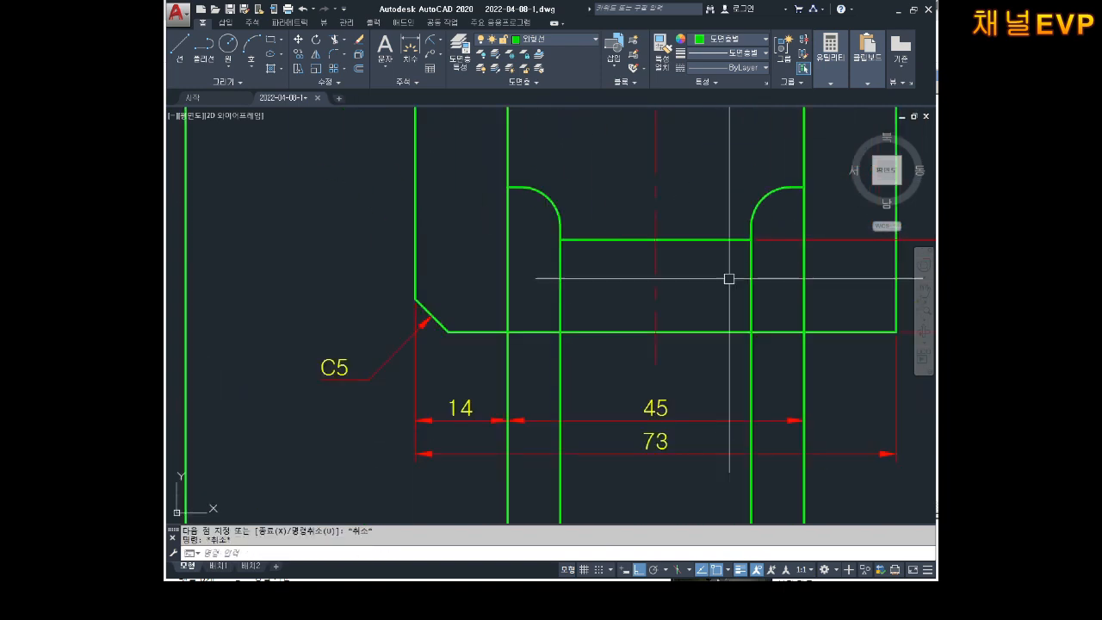
mouse_move(726, 362)
middle_mouse_down()
mouse_move(736, 255)
mouse_move(691, 108)
mouse_move(699, 144)
middle_mouse_up()
scroll(692, 108, "down", 2)
key("Escape")
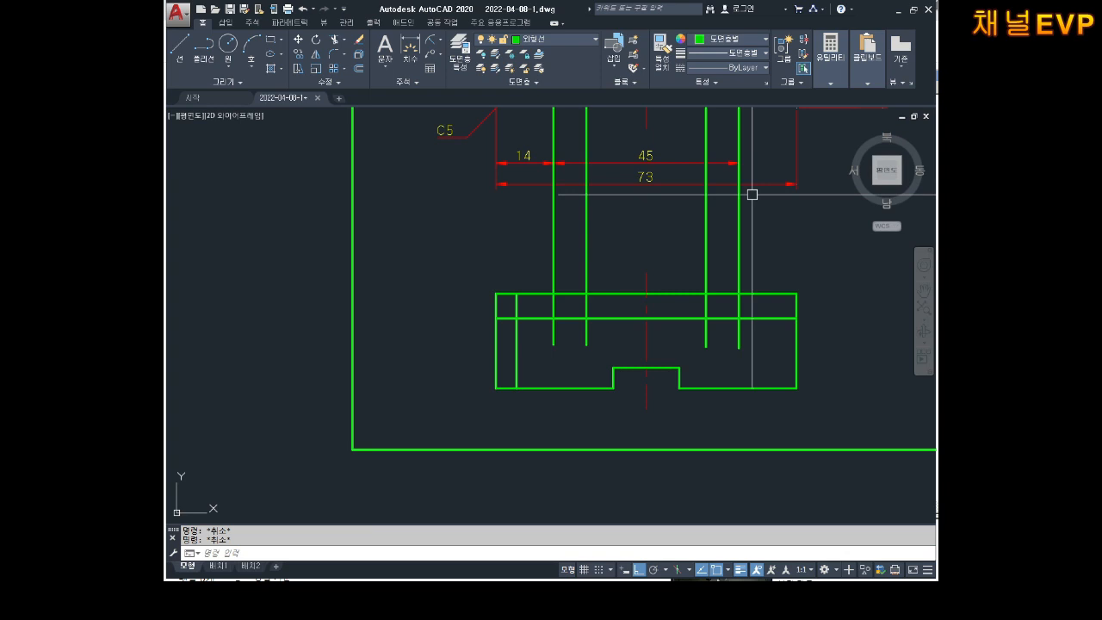
key("Return")
left_click(813, 288)
left_click(777, 303)
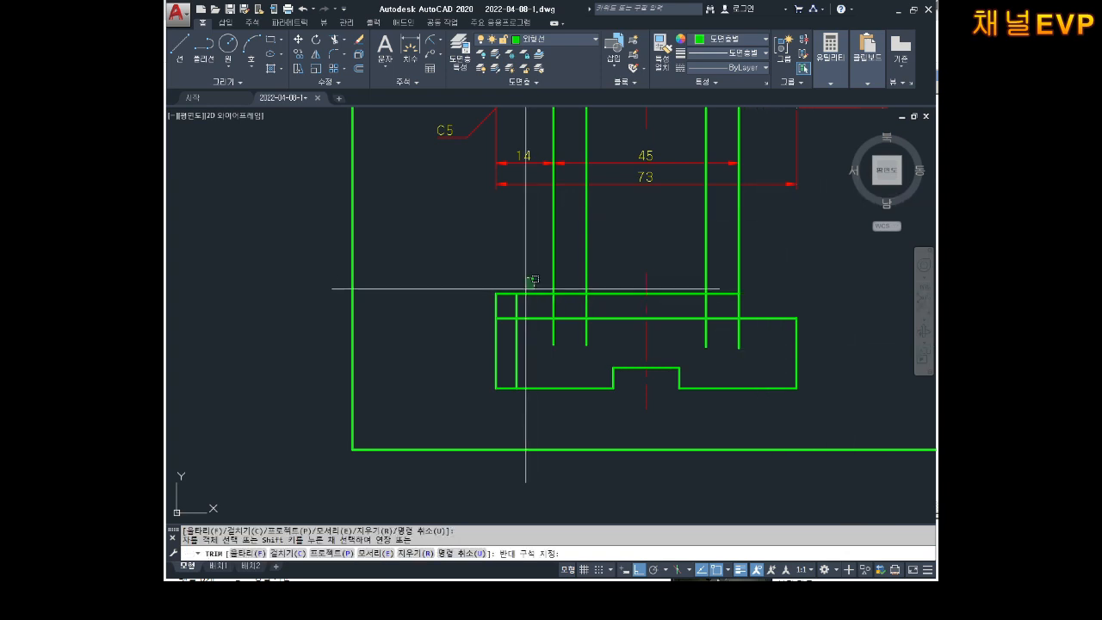
left_click(485, 306)
- Trim the four projection lines above the front view's top edge and below the offset line
left_click(606, 268)
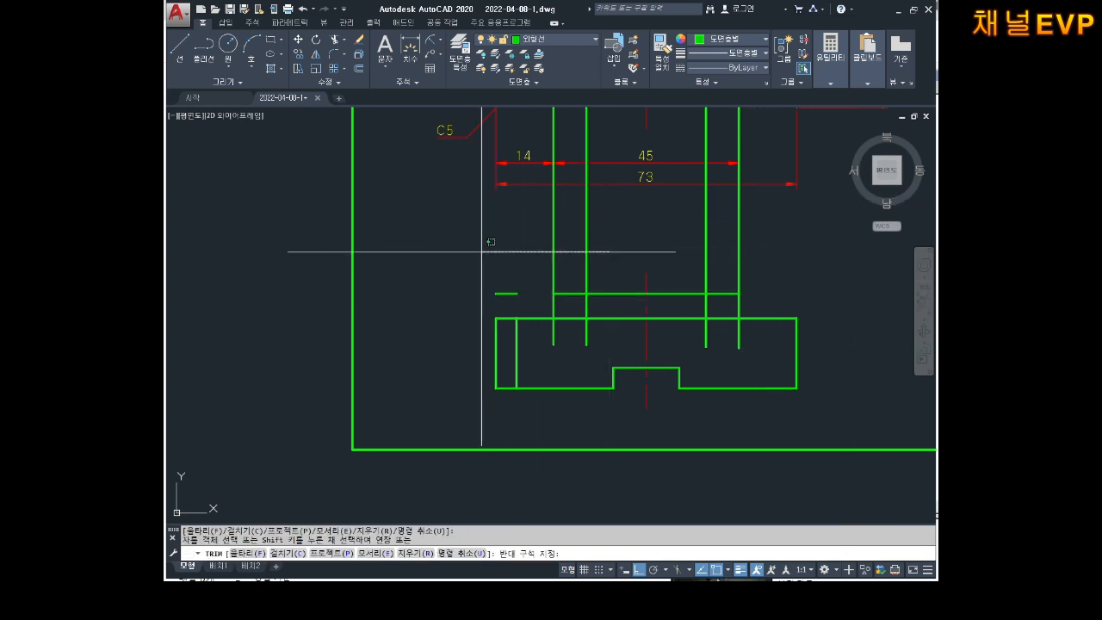
left_click(482, 252)
left_click(752, 228)
left_click(661, 234)
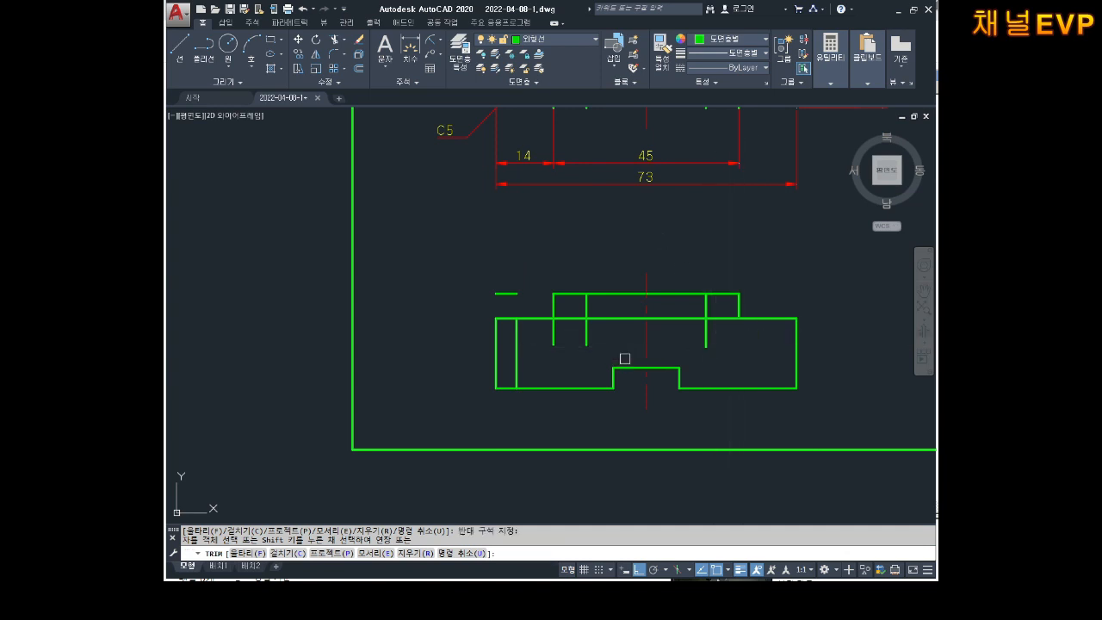
left_click(718, 338)
left_click(683, 356)
left_click(541, 350)
key("Escape")
- Erase the leftover horizontal line segment above the front view's upper-left corner
left_click(512, 294)
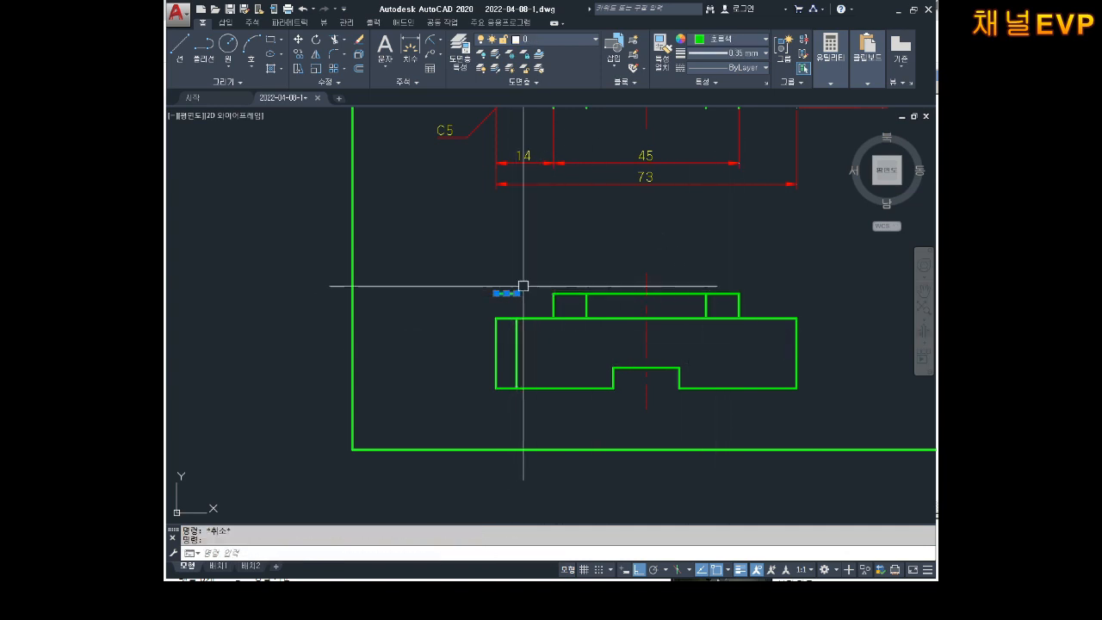
key("Delete")
middle_click_drag(693, 253, 685, 262)
middle_click_drag(646, 320, 603, 374)
middle_click_drag(689, 367, 693, 311)
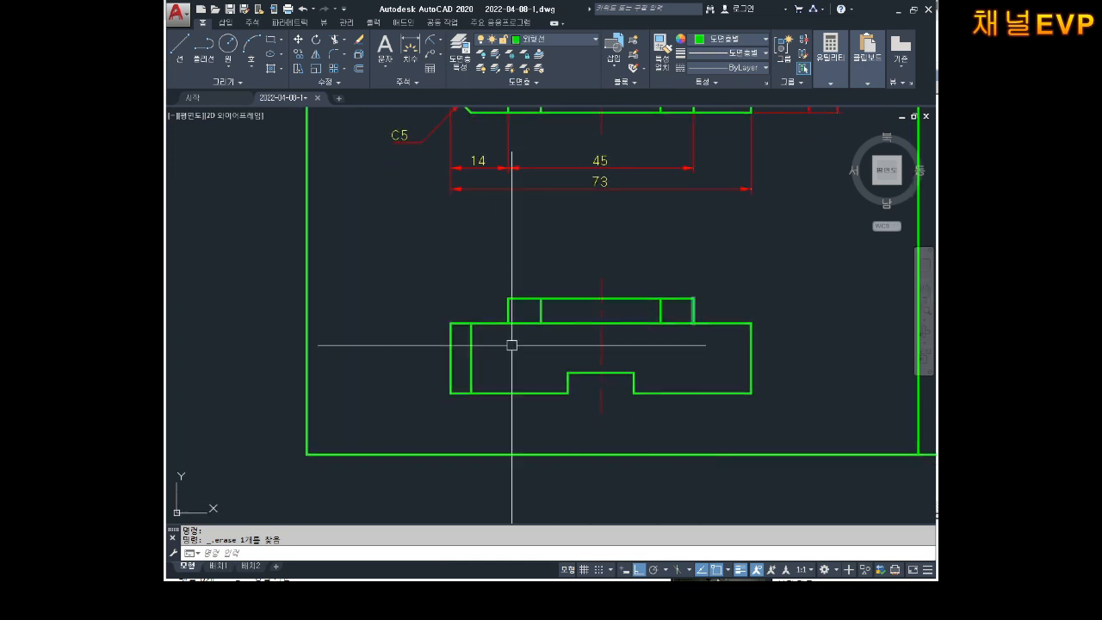
- Add a vertical linear dimension for the raised boss's height beside the front view's right end
scroll(527, 352, "up", 2)
middle_click_drag(628, 350, 538, 342)
middle_click_drag(715, 299, 693, 312)
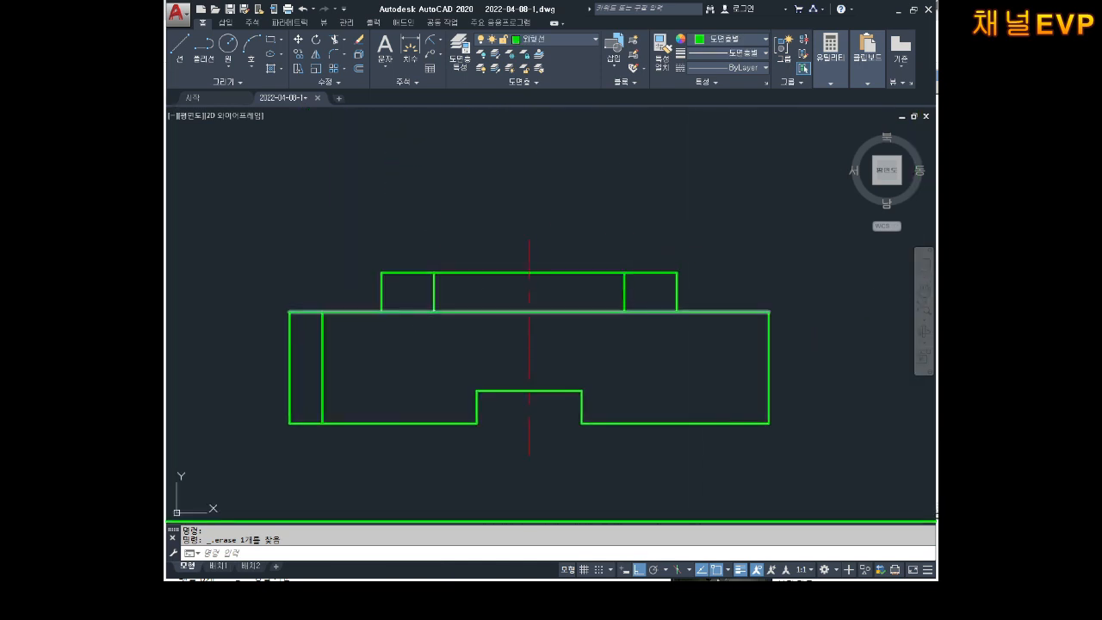
key("Escape")
key("Escape")
left_click(441, 40)
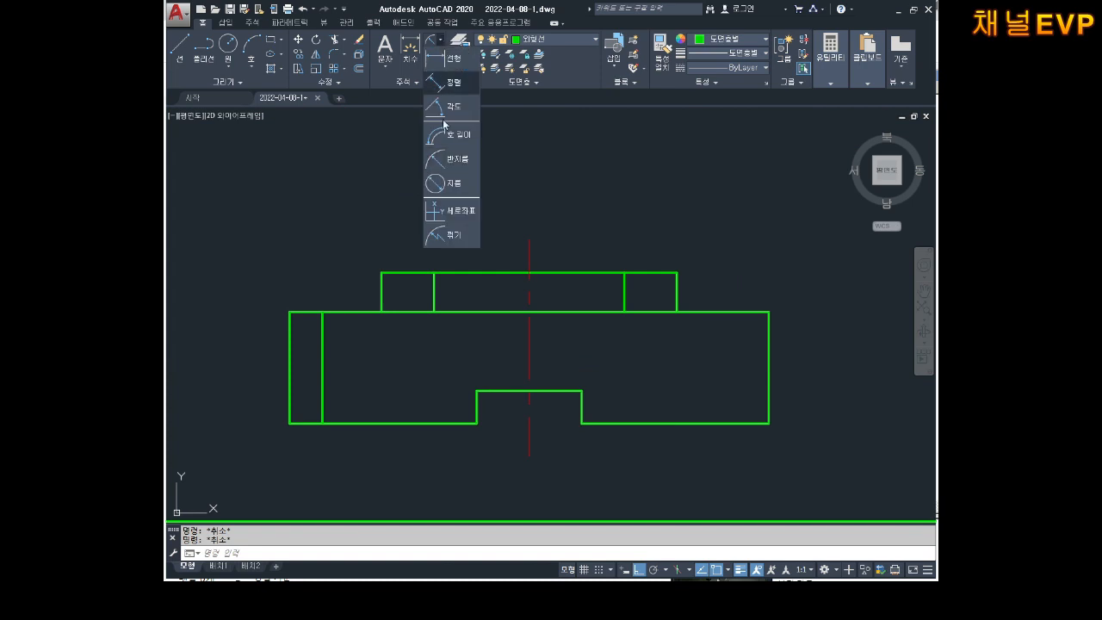
left_click(445, 58)
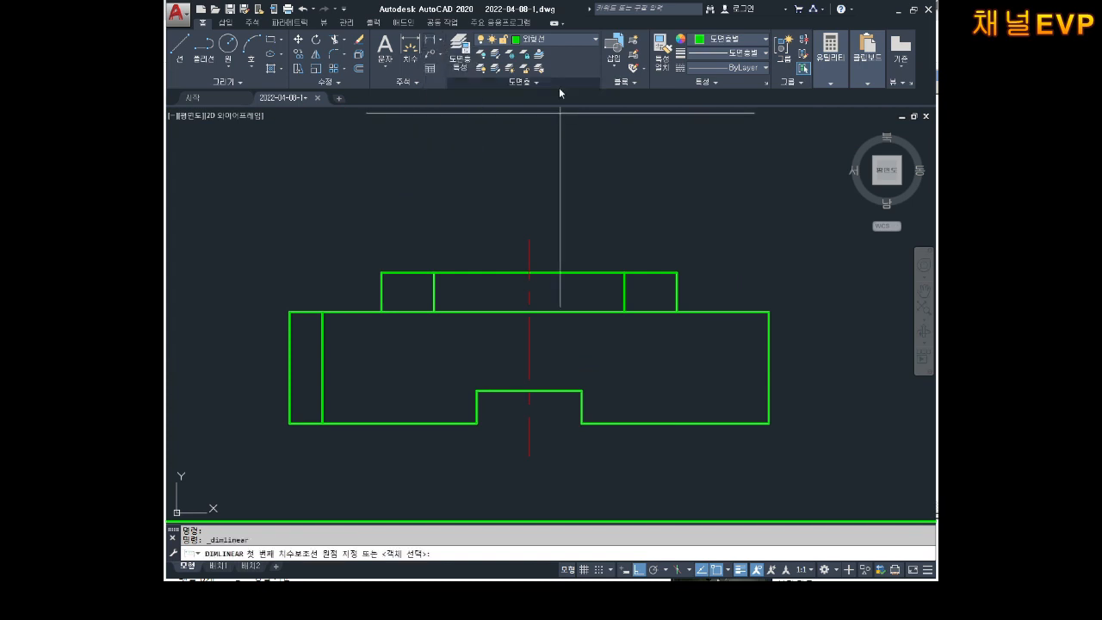
left_click(677, 272)
left_click(769, 312)
middle_click_drag(848, 290, 715, 312)
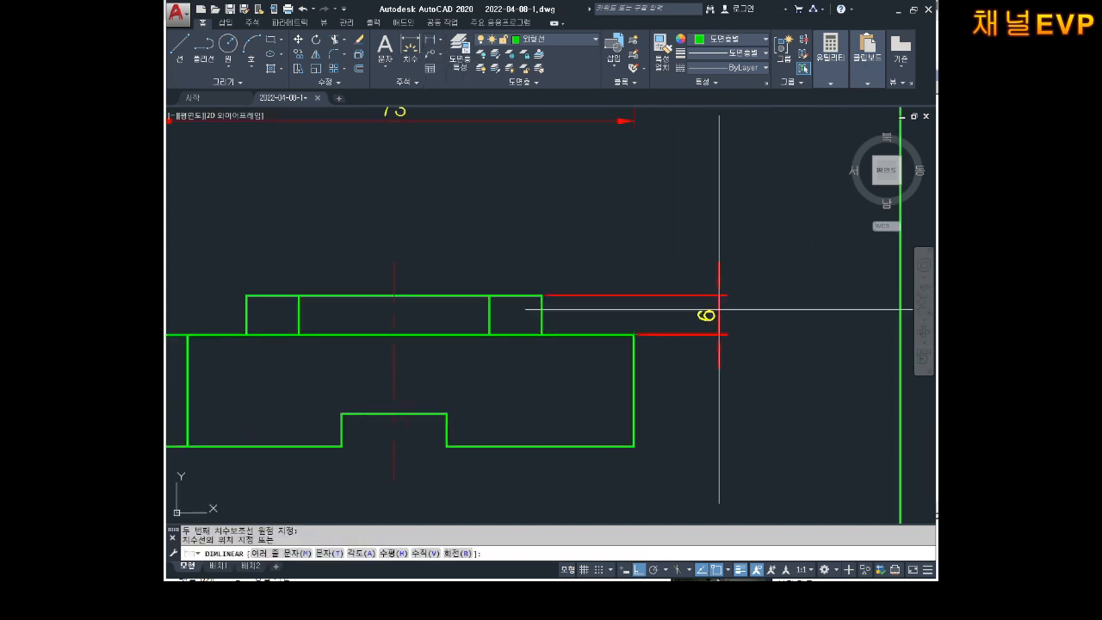
left_click(724, 297)
key("Escape")
- Move the boss height dimension in the front view to the 치수선 layer
scroll(739, 278, "down", 2)
middle_click_drag(739, 277, 724, 318)
left_click(729, 297)
left_click(700, 381)
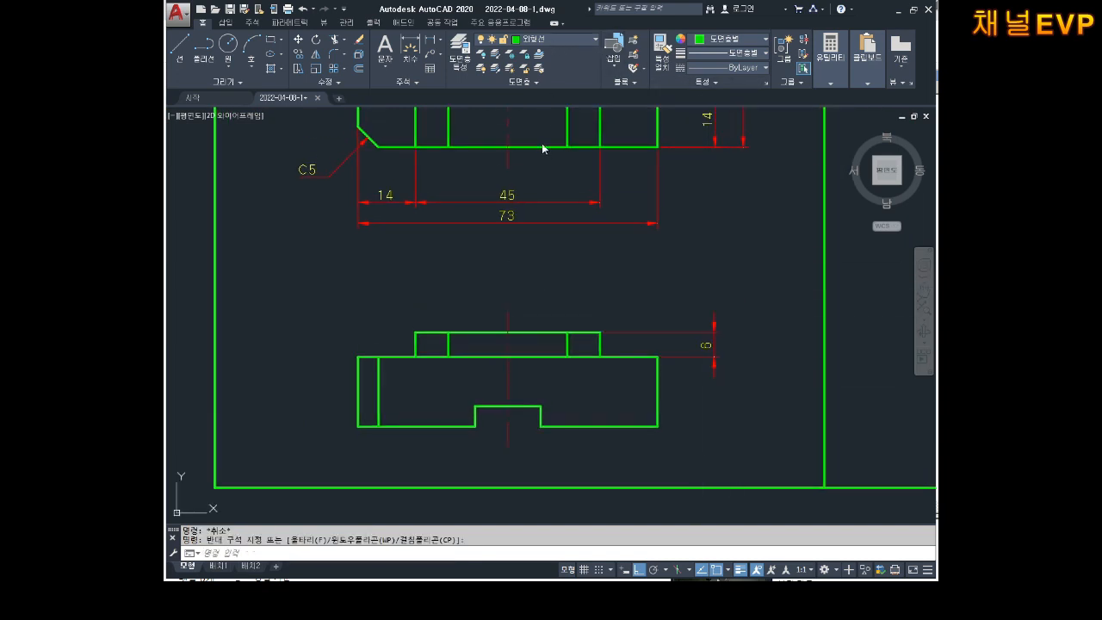
key("Escape")
- Erase the four vertical projection lines running from the inner profile's lower corners to the plan view's bottom edge
scroll(708, 250, "down", 2)
middle_click_drag(707, 249, 705, 277)
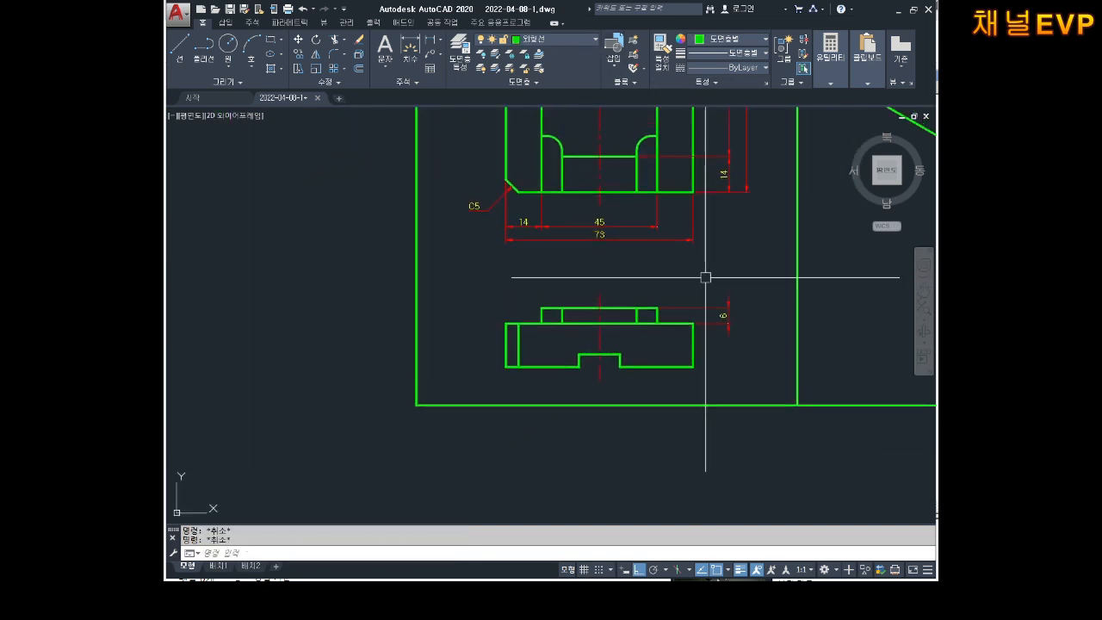
scroll(663, 211, "up", 5)
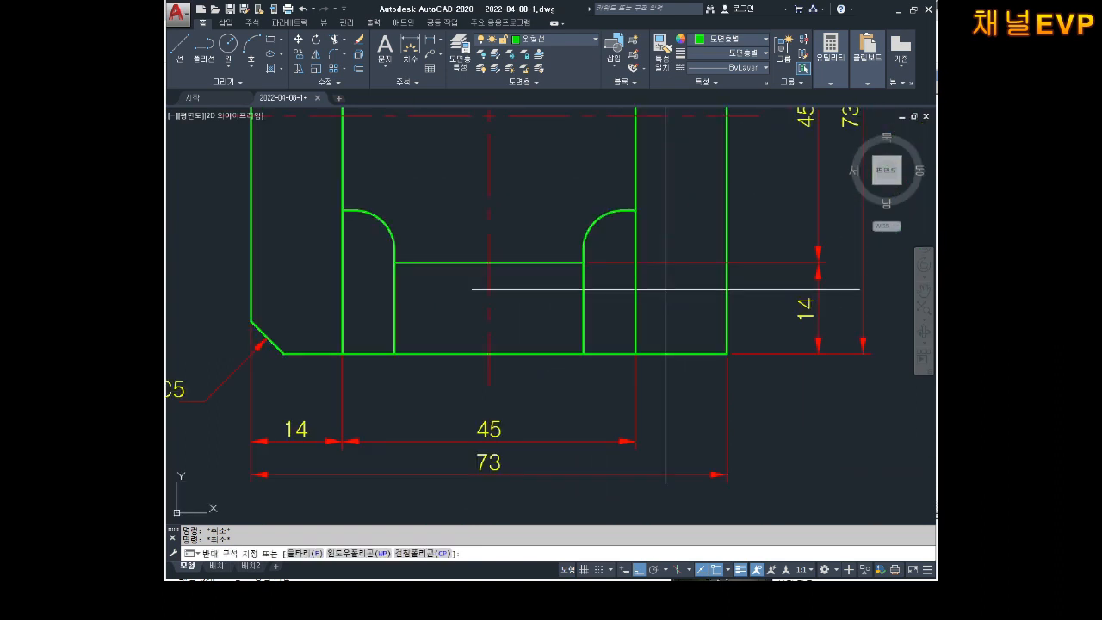
left_click(573, 312)
left_click(513, 325)
key("Delete")
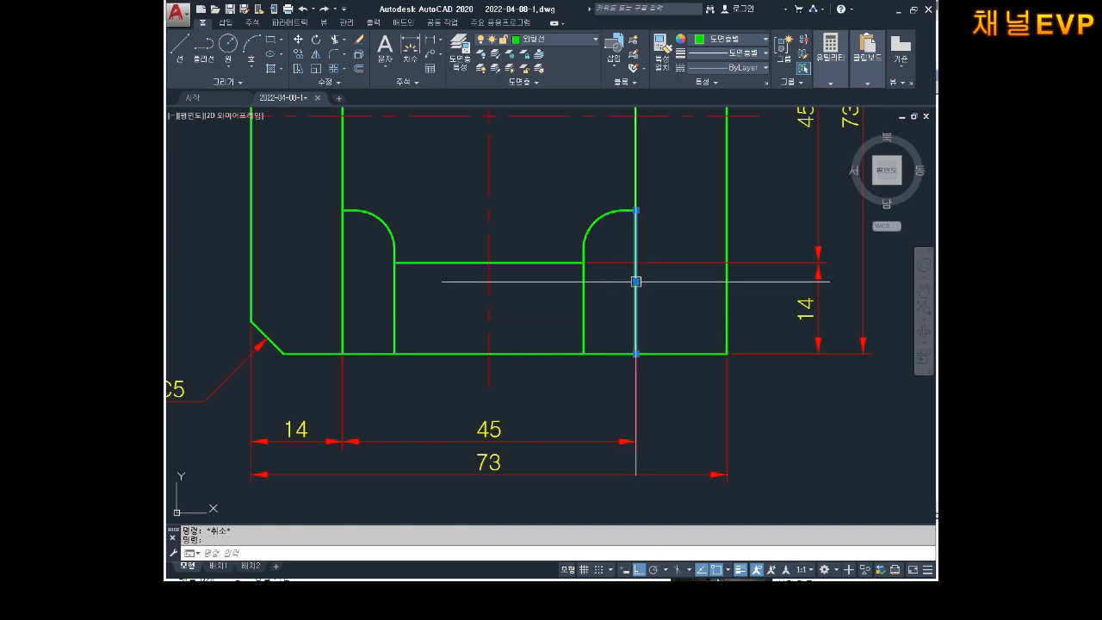
left_click(635, 283)
left_click(583, 305)
left_click(394, 303)
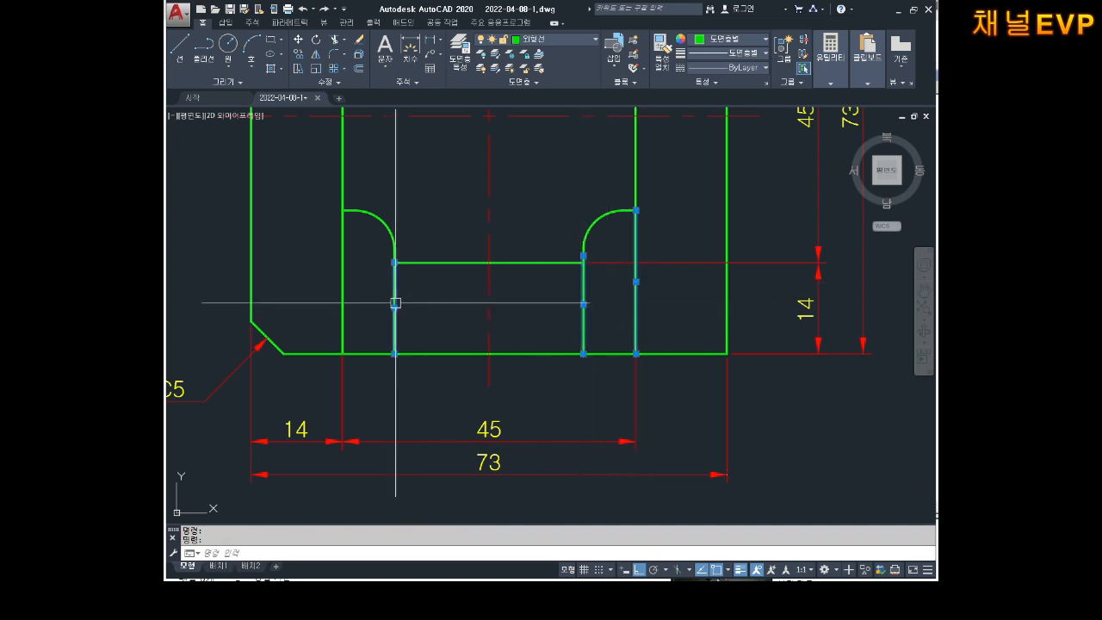
left_click(350, 286)
left_click(343, 268)
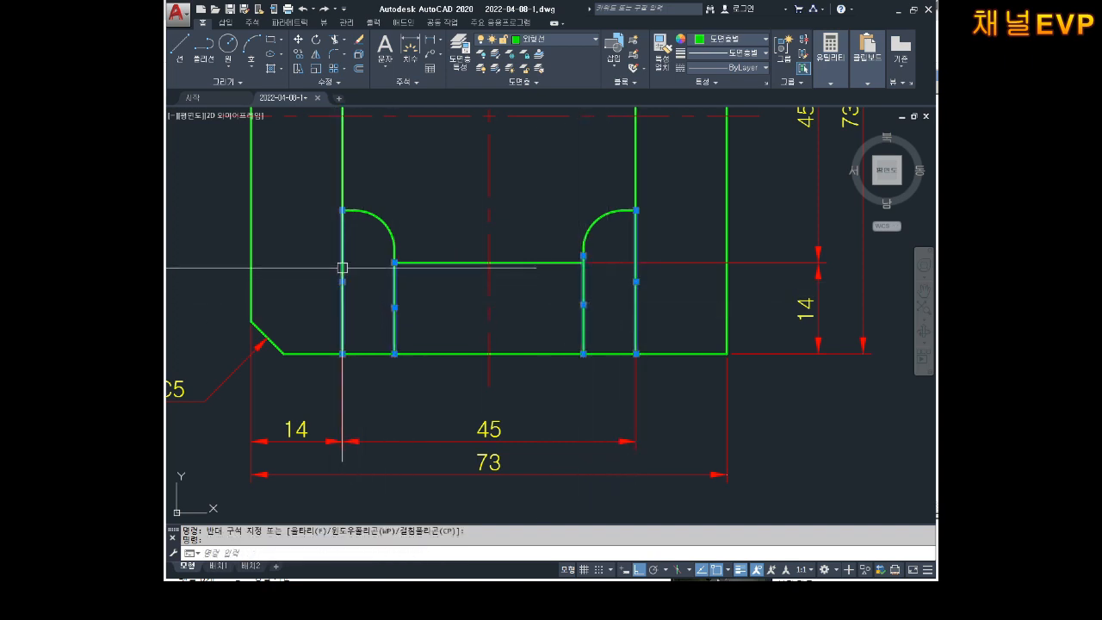
key("Escape")
key("Escape")
- Erase the 8 dimension above the left part of the boss in the front view
scroll(399, 263, "down", 5)
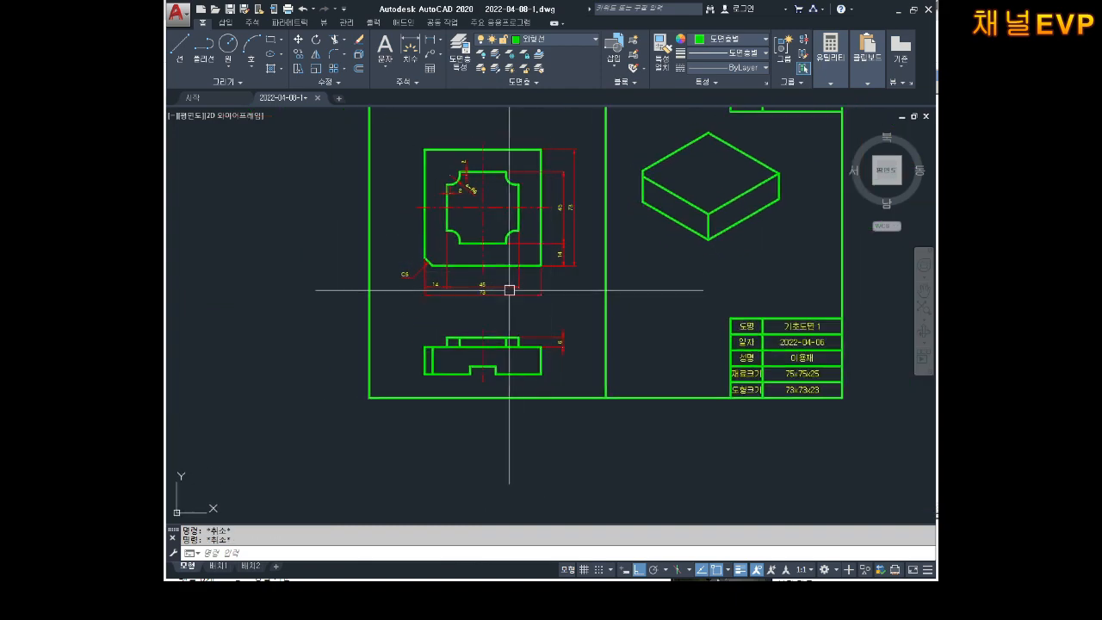
scroll(543, 288, "up", 2)
middle_click_drag(542, 288, 589, 328)
scroll(590, 321, "down", 2)
middle_click_drag(591, 322, 655, 377)
scroll(629, 364, "up", 2)
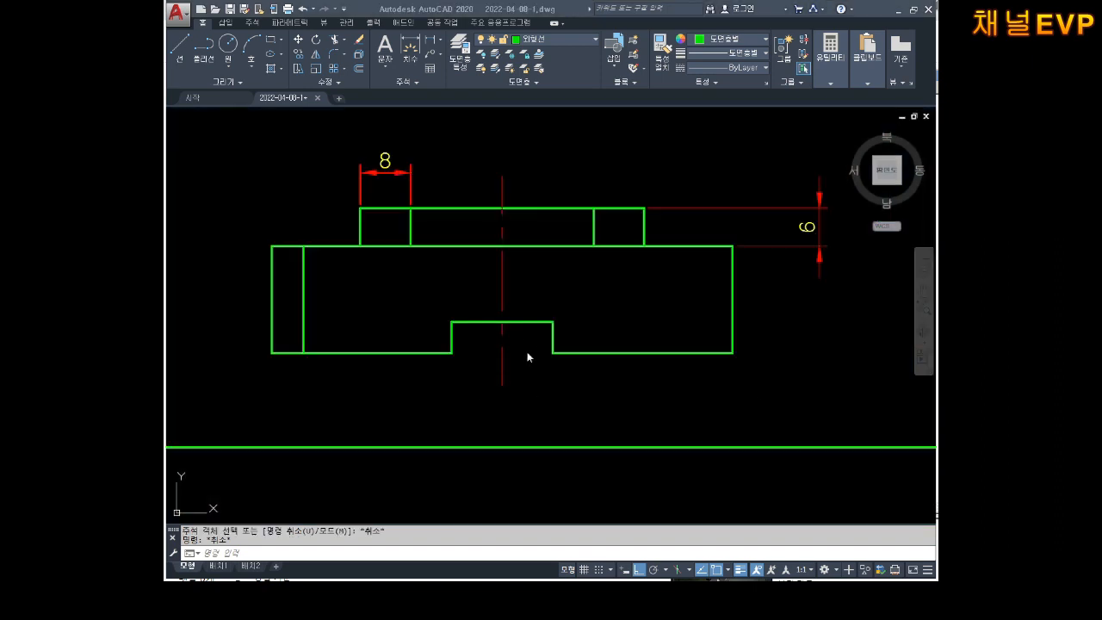
scroll(528, 357, "down", 5)
scroll(523, 293, "up", 3)
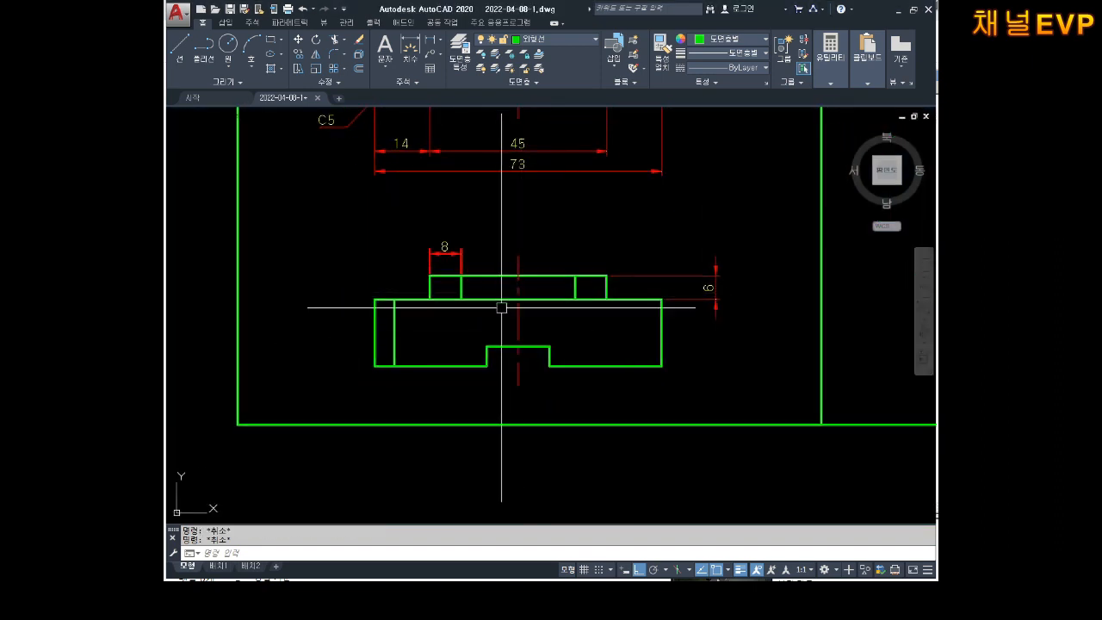
scroll(508, 284, "up", 2)
left_click(455, 199)
left_click(409, 222)
key("Delete")
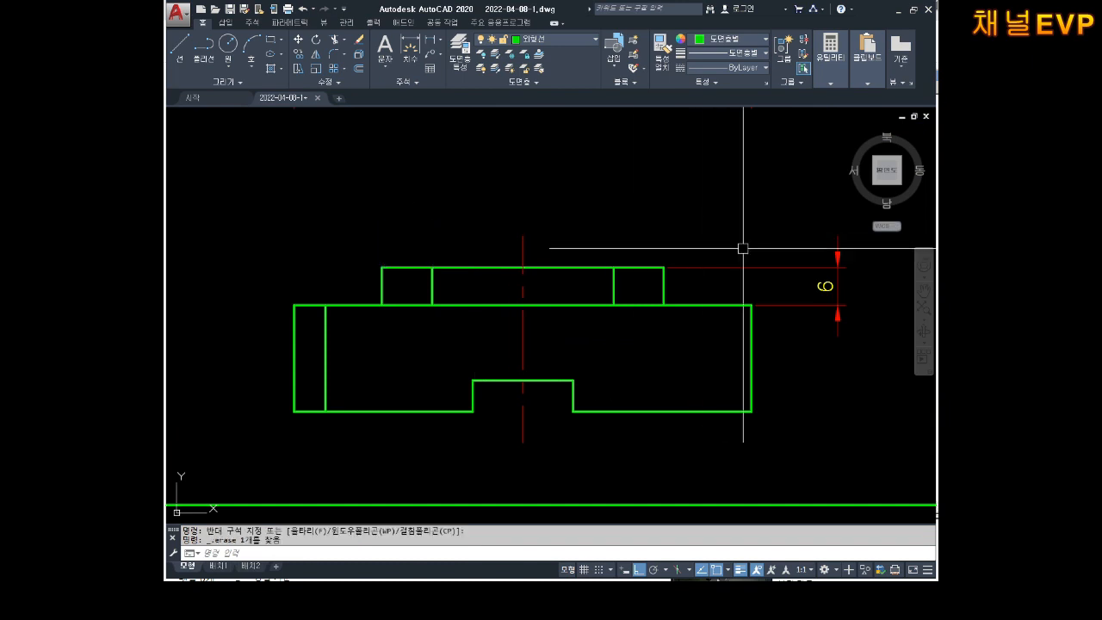
left_click(836, 271)
left_click(813, 338)
key("Escape")
key("Escape")
scroll(790, 339, "down", 2)
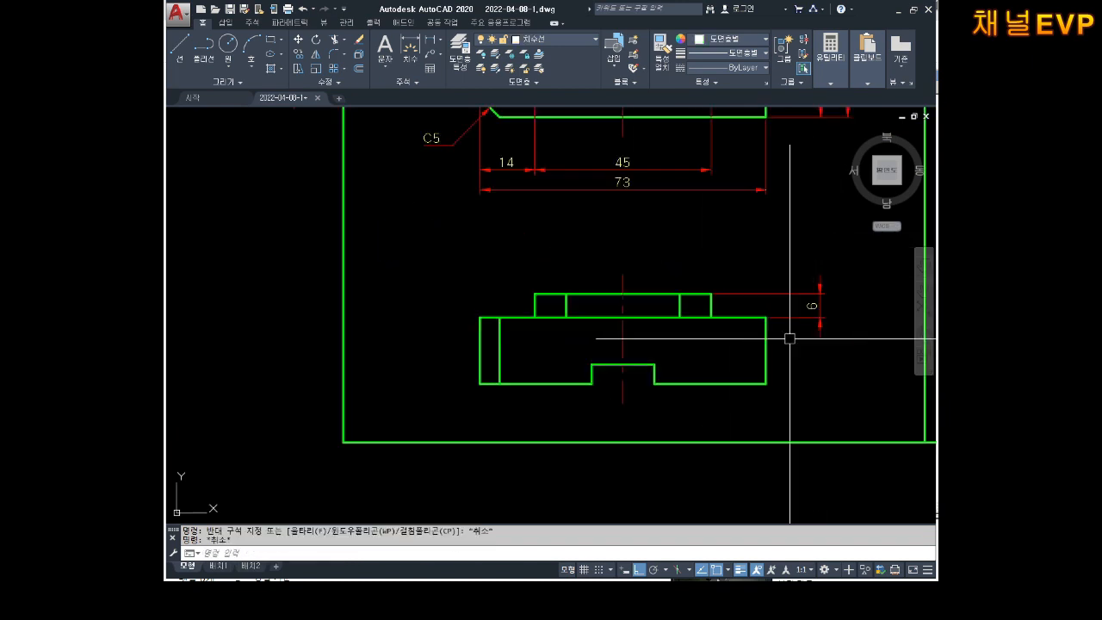
- Copy the complete boss front view with its height dimension to the empty area outside the sheet's lower-left corner, with ortho mode off
middle_click_drag(789, 338, 762, 301)
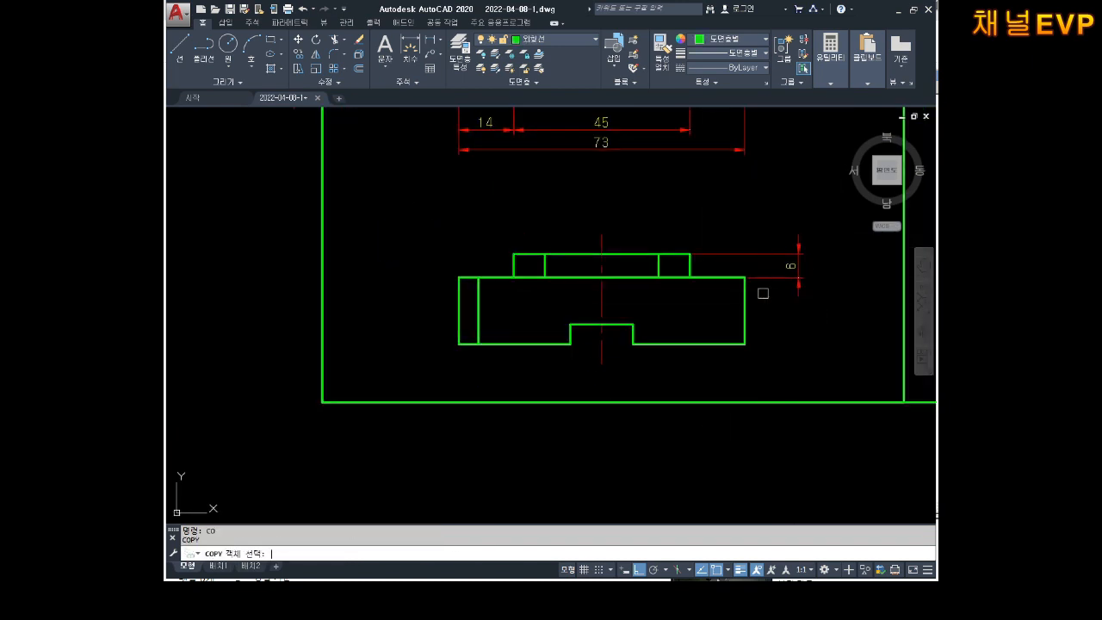
left_click(453, 364)
key("space")
left_click(484, 344)
scroll(454, 370, "down", 4)
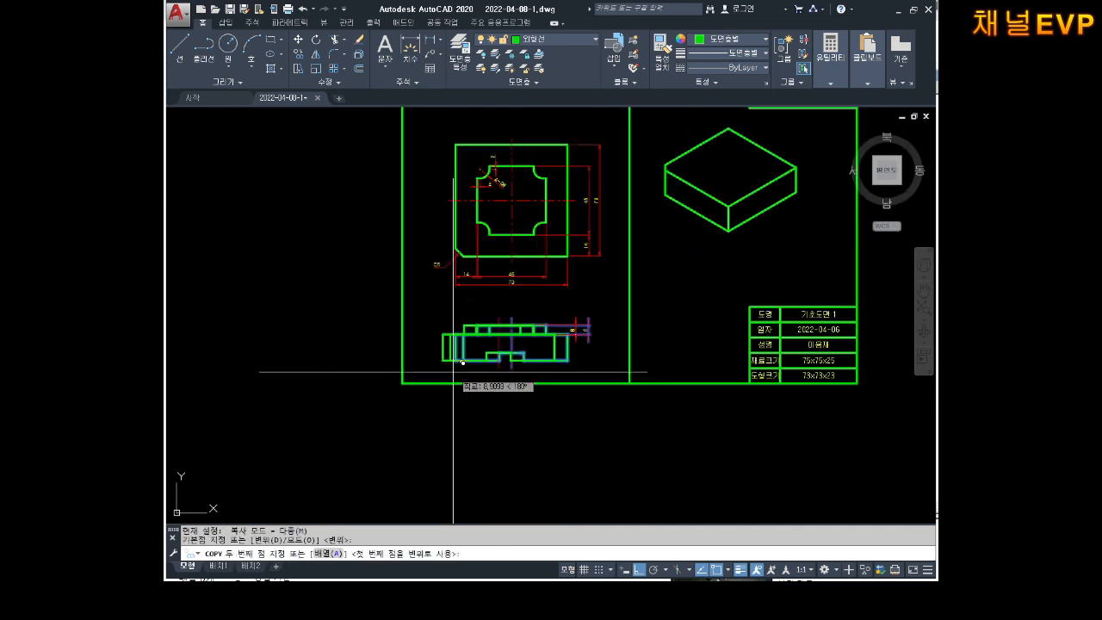
middle_click_drag(448, 374, 599, 247)
key("F8")
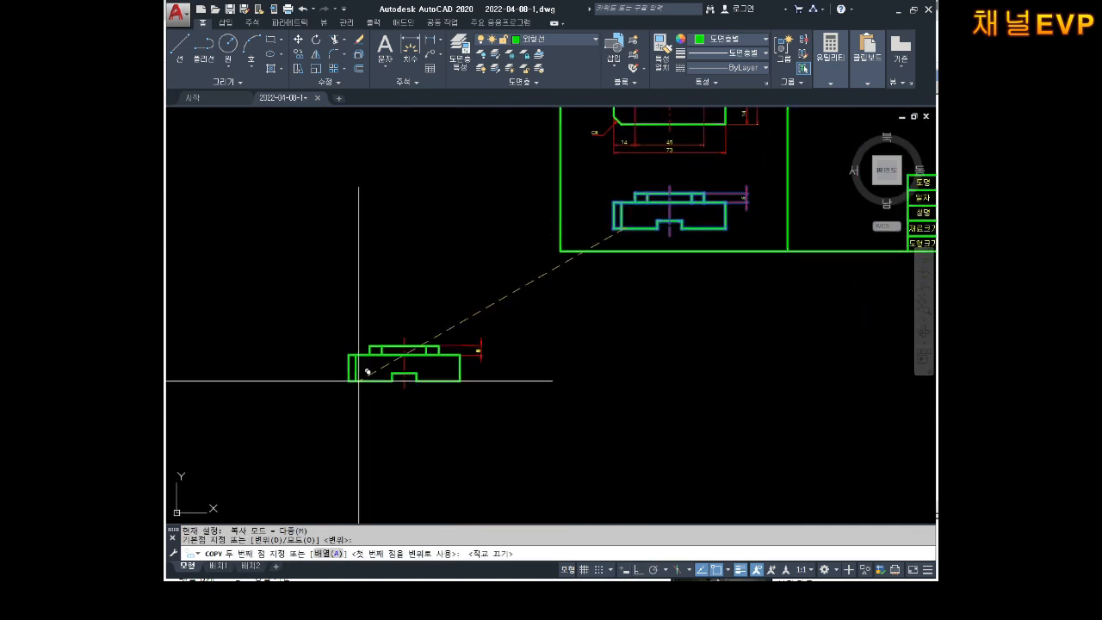
middle_click_drag(371, 371, 525, 273)
middle_click_drag(635, 151, 539, 267)
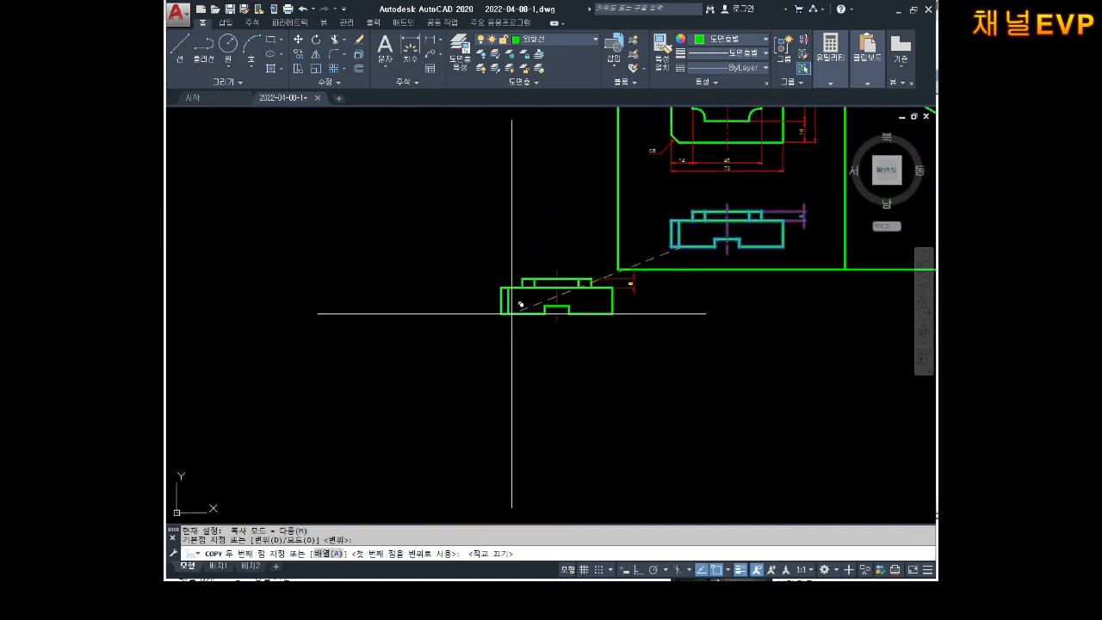
middle_click_drag(586, 307, 685, 211)
left_click(412, 341)
key("Escape")
key("Escape")
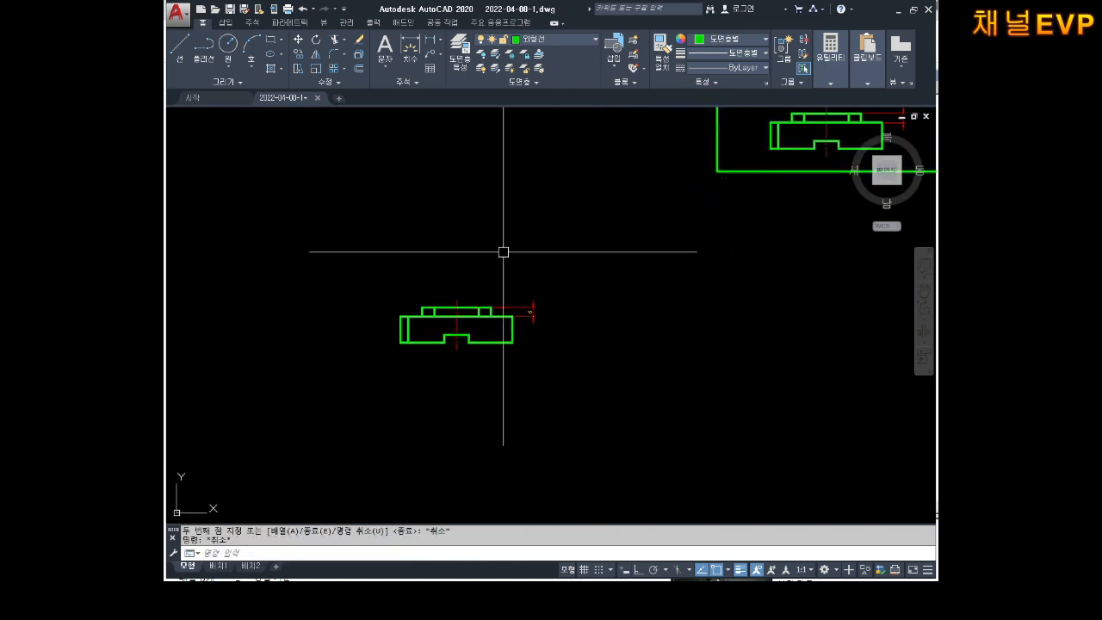
- Copy the other sheet's pocketed front view, with its hidden lines and dimensions, to the empty area just below the copied boss view
scroll(495, 251, "down", 4)
middle_click_drag(458, 212, 600, 290)
scroll(478, 237, "down", 2)
middle_click_drag(405, 223, 592, 293)
middle_click_drag(306, 186, 560, 327)
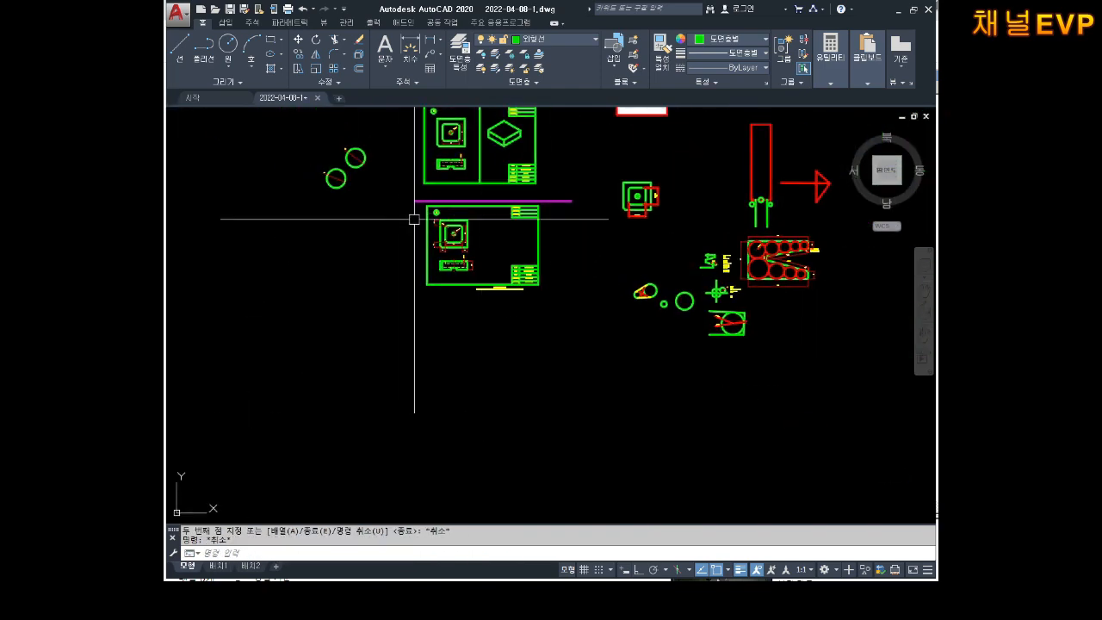
scroll(455, 266, "up", 10)
middle_click_drag(480, 271, 630, 280)
key("Escape")
type("c")
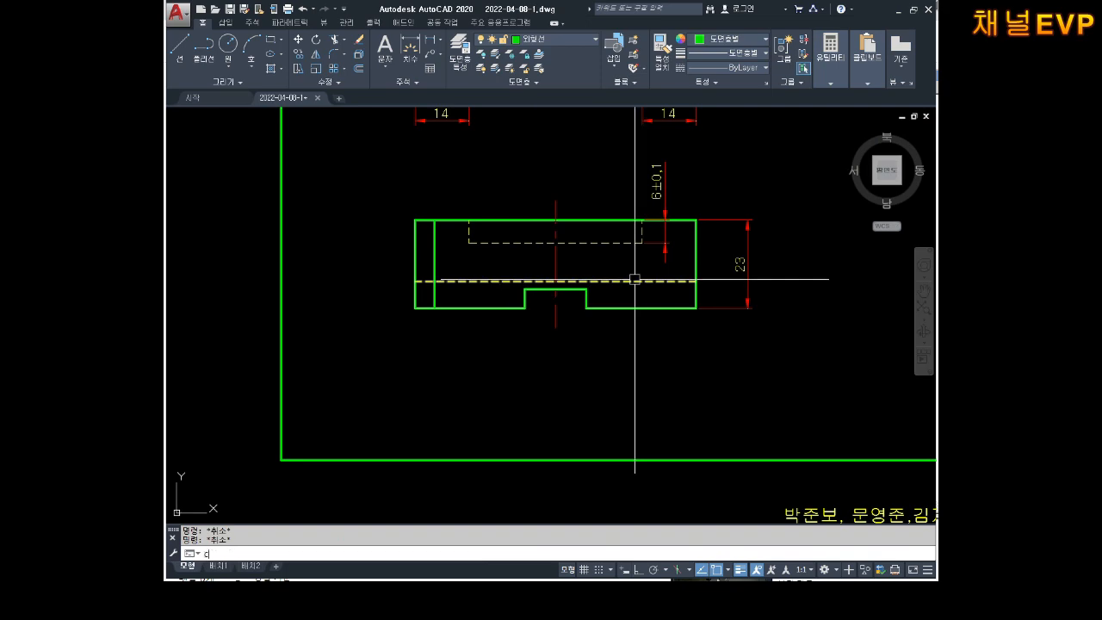
type("o")
left_click(766, 184)
left_click(384, 362)
key("space")
left_click(459, 270)
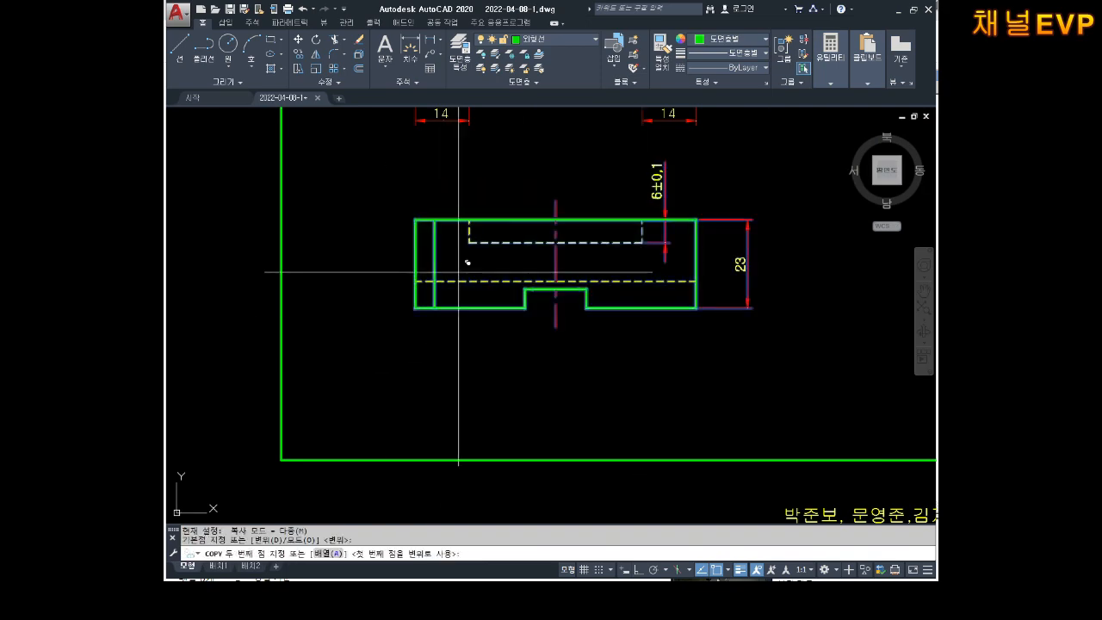
scroll(568, 267, "down", 7)
middle_click_drag(635, 266, 561, 257)
scroll(334, 130, "down", 3)
scroll(646, 269, "up", 2)
scroll(559, 266, "up", 8)
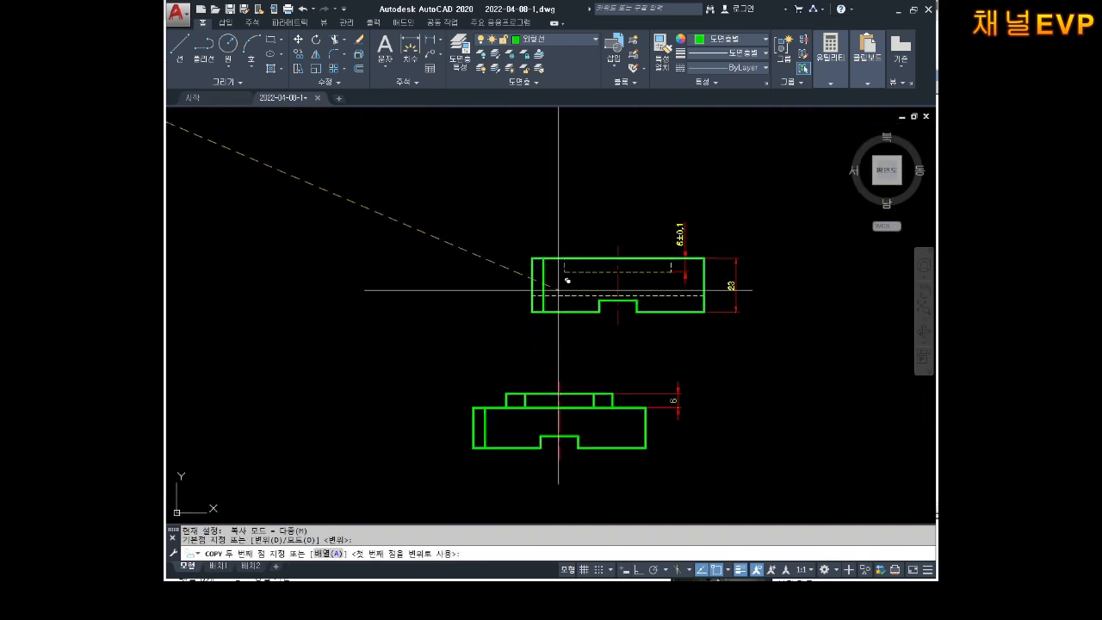
mouse_move(555, 311)
middle_mouse_down()
mouse_move(514, 207)
mouse_move(612, 164)
middle_mouse_up()
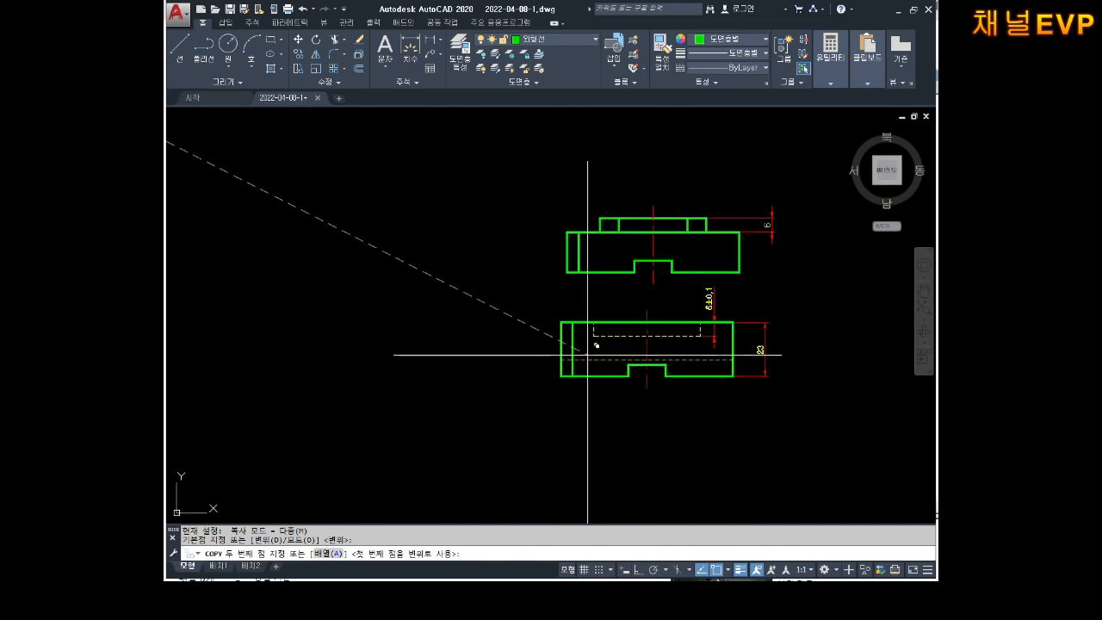
left_click(586, 368)
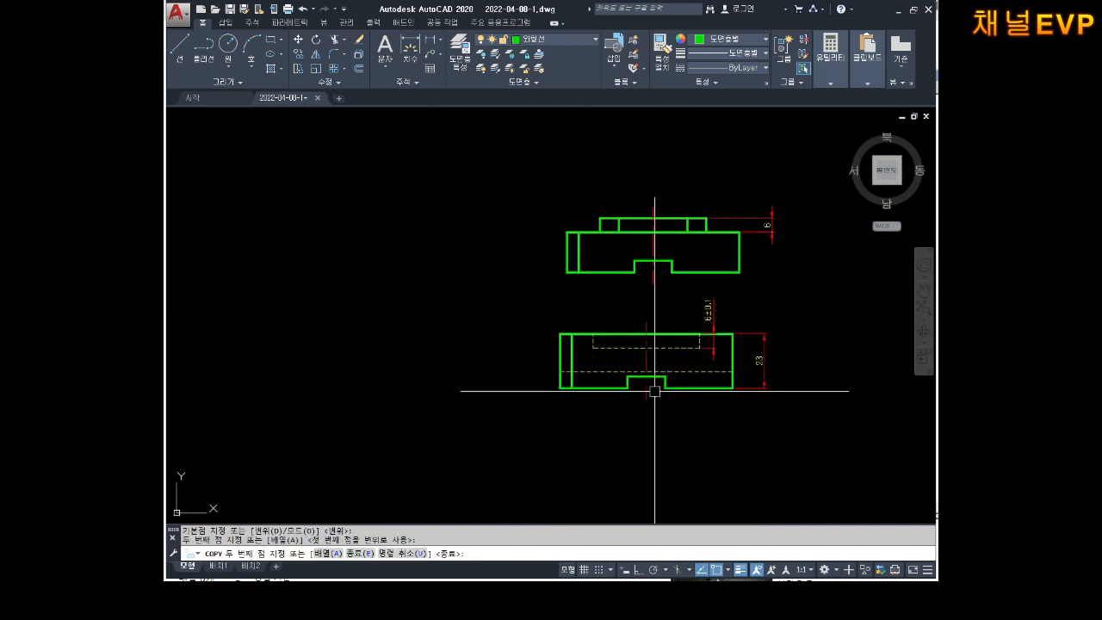
scroll(680, 371, "up", 2)
key("Escape")
- Erase the 6±0.1 and 23 dimensions from the copied pocket view and the 6 dimension from the copied boss view
middle_click_drag(653, 217, 625, 264)
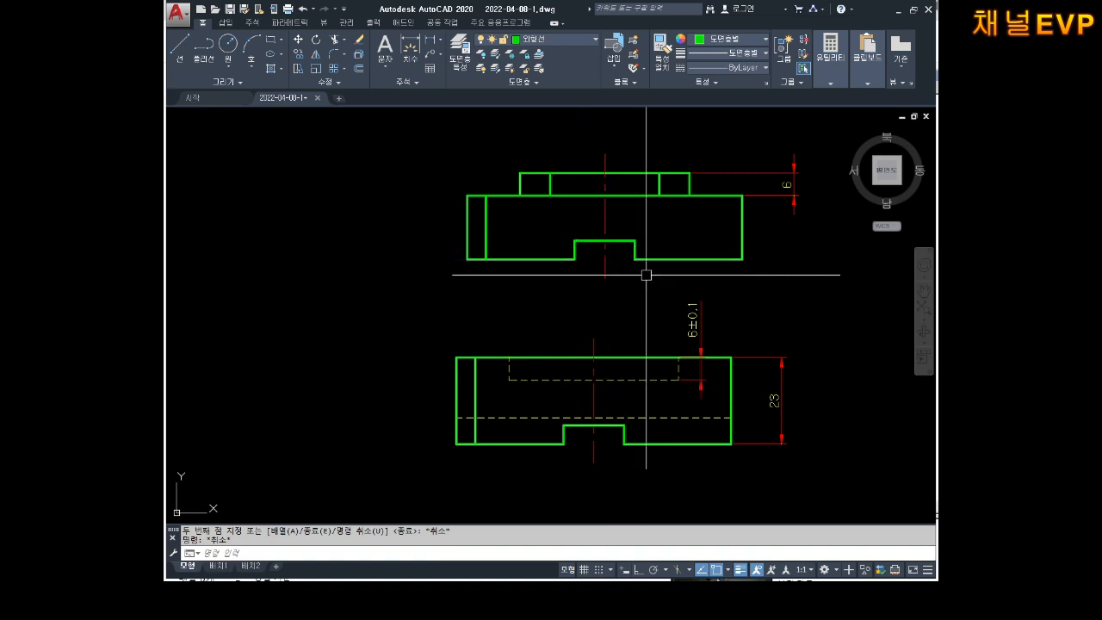
middle_click_drag(681, 302, 626, 312)
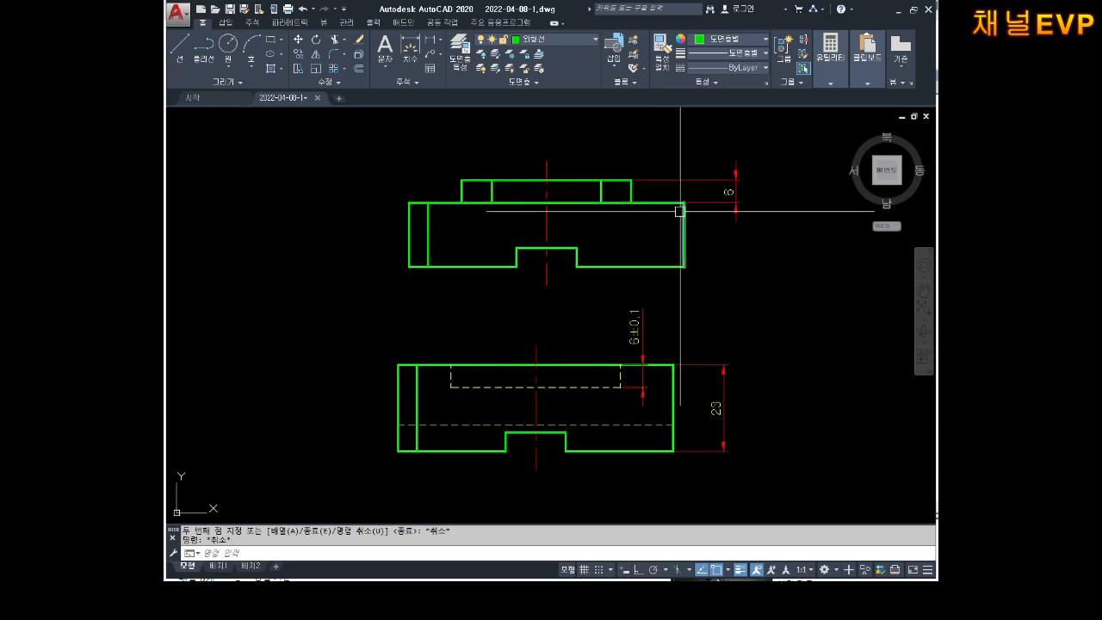
middle_click_drag(677, 216, 667, 258)
middle_click_drag(569, 286, 570, 239)
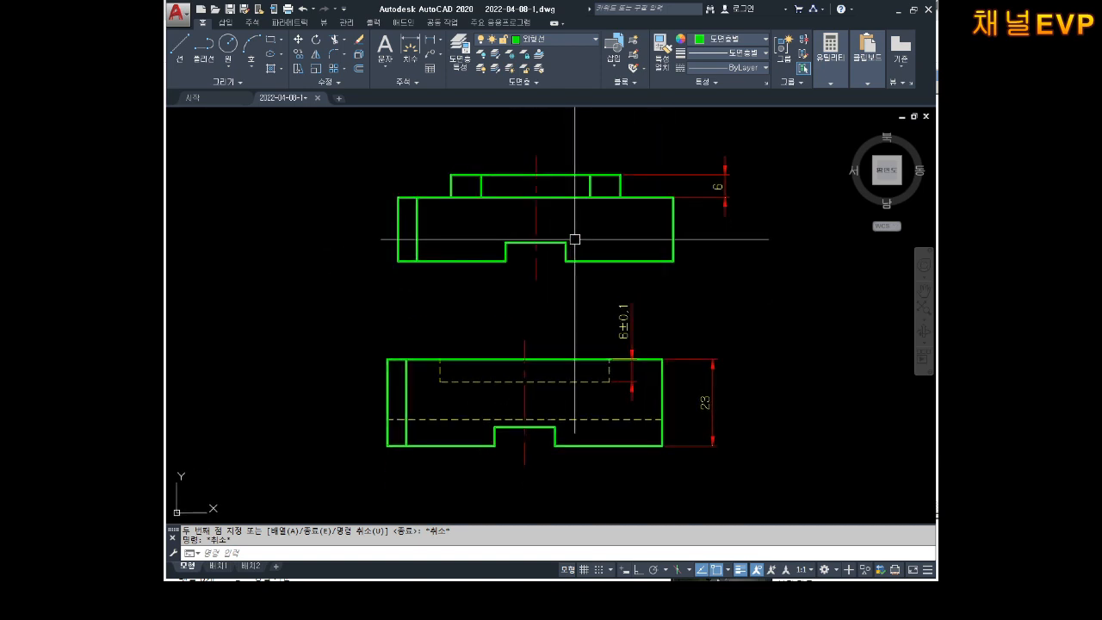
left_click(646, 302)
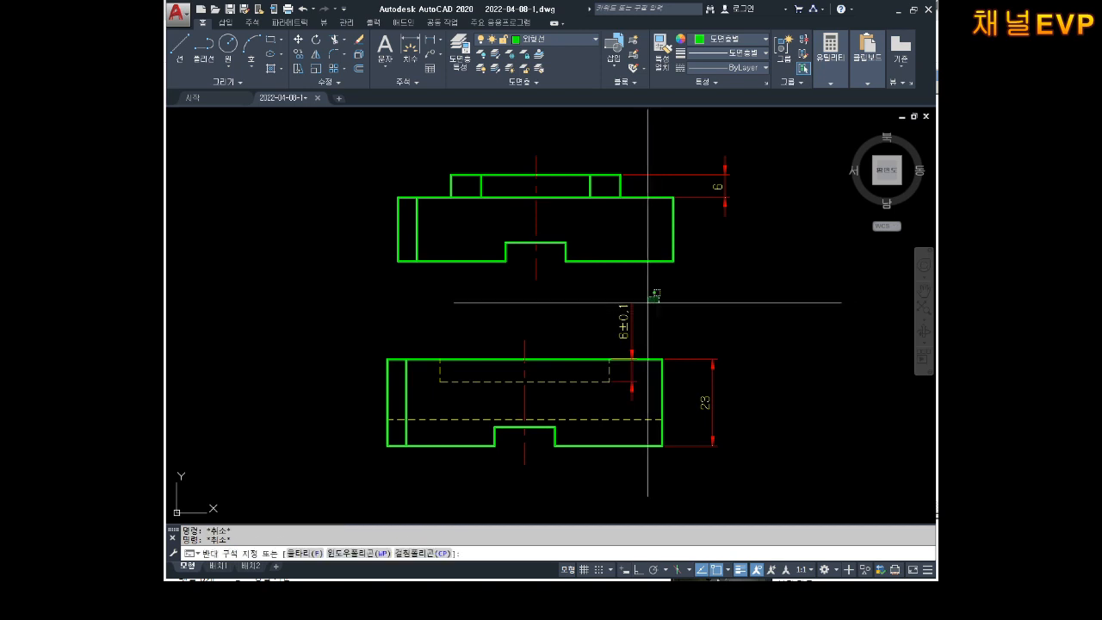
left_click(595, 322)
key("Delete")
left_click(710, 445)
key("Delete")
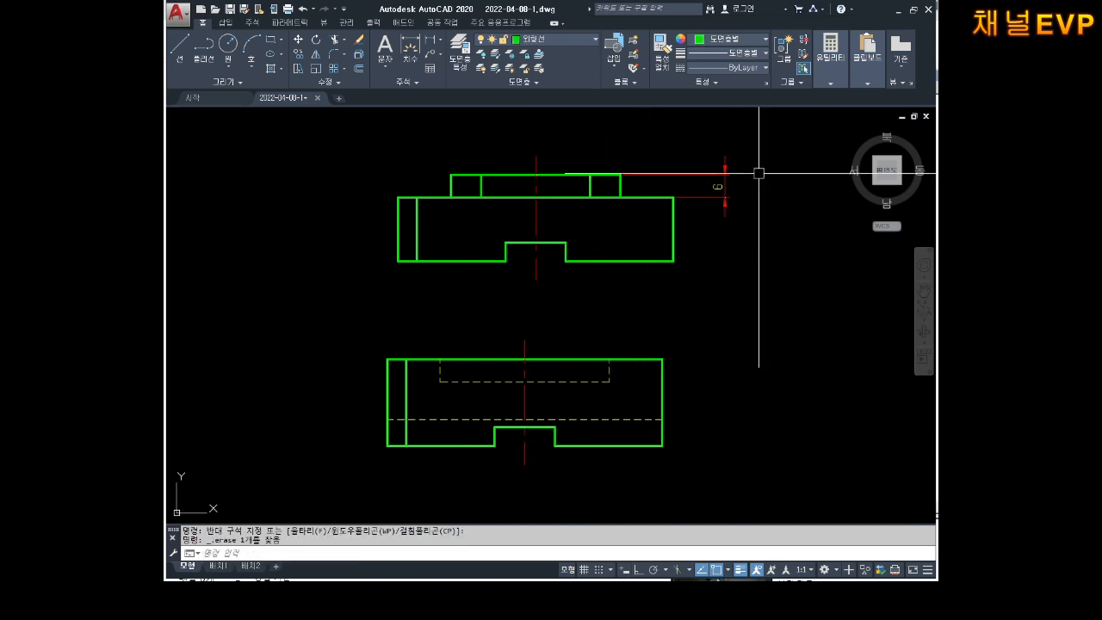
left_click(725, 182)
key("Delete")
- Erase the vertical centre lines from both copied front views
left_click(559, 227)
left_click(491, 239)
key("Delete")
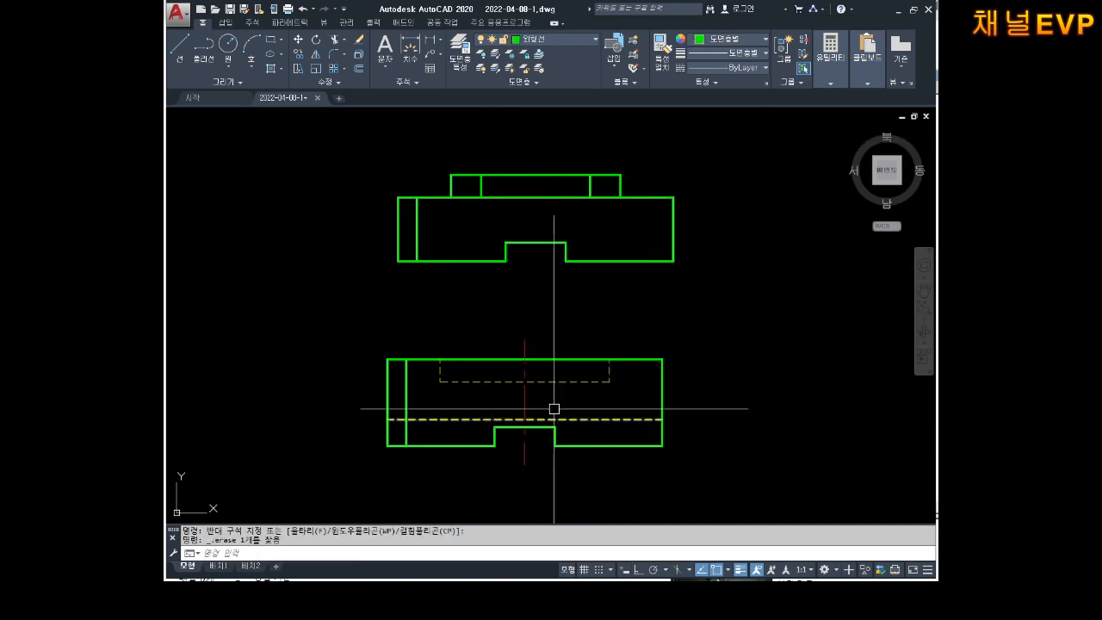
left_click(551, 401)
left_click(474, 395)
key("Delete")
key("Escape")
scroll(600, 273, "down", 2)
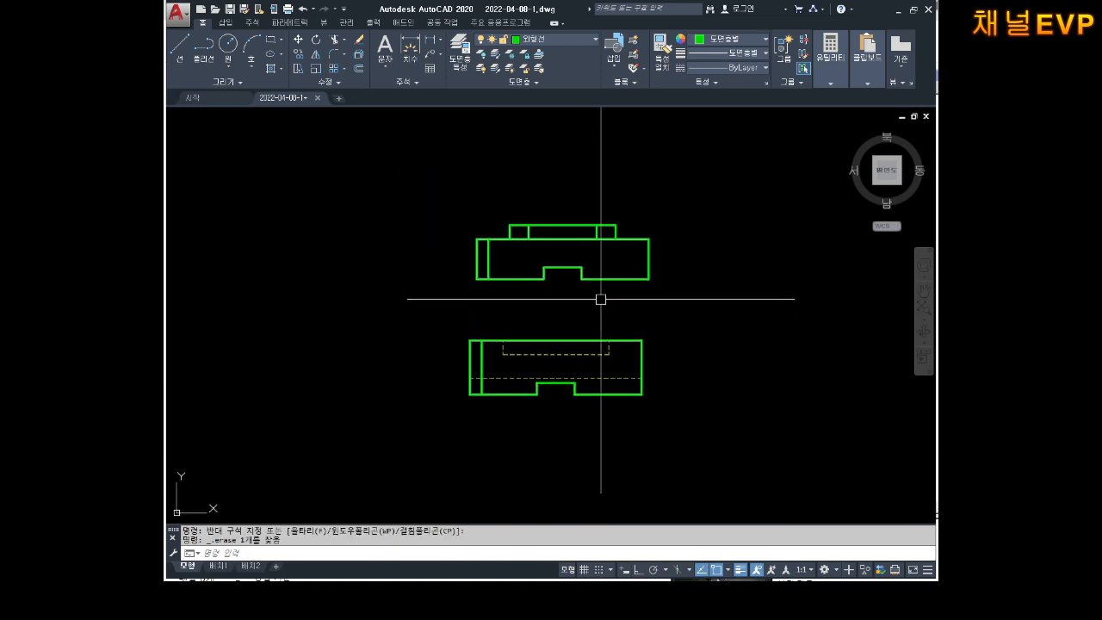
- Change the colour of the whole copied pocket front view to yellow (노란색)
scroll(600, 297, "up", 2)
left_click(720, 277)
left_click(352, 463)
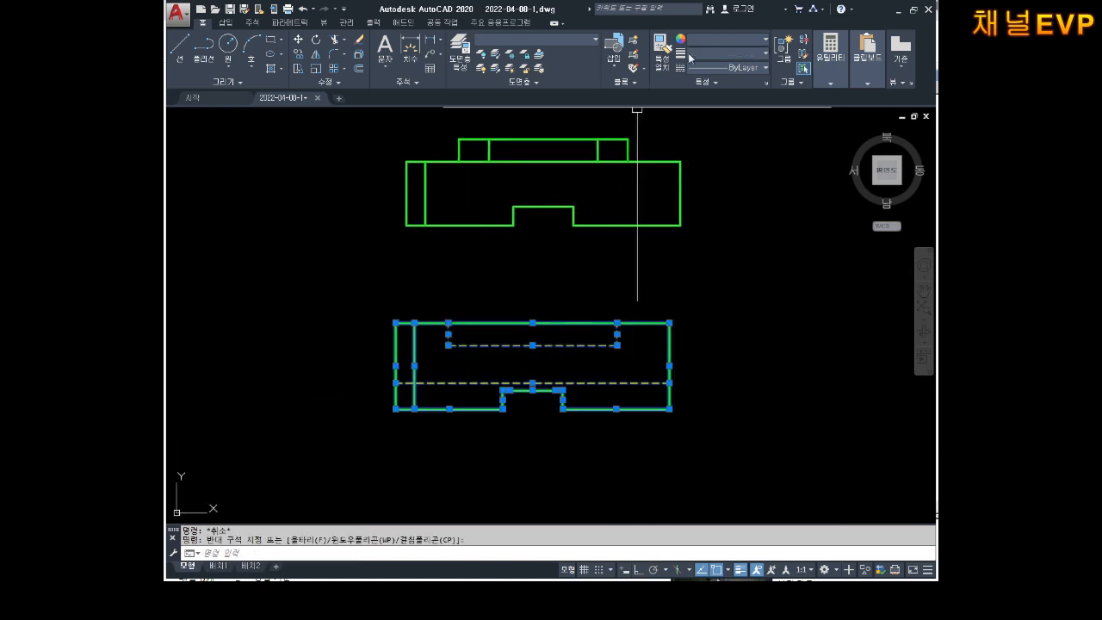
key("Escape")
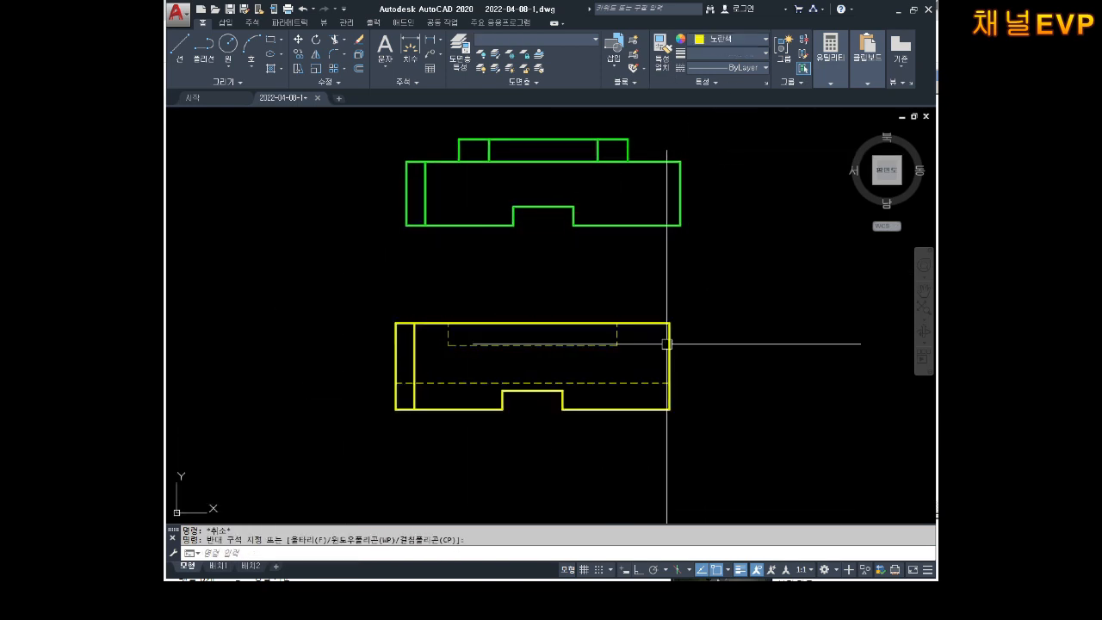
- Move the yellow pocket view slightly further down, away from the boss view
mouse_move(715, 224)
middle_mouse_down()
mouse_move(712, 254)
mouse_move(720, 179)
middle_mouse_up()
type("m")
key("Return")
left_click(723, 270)
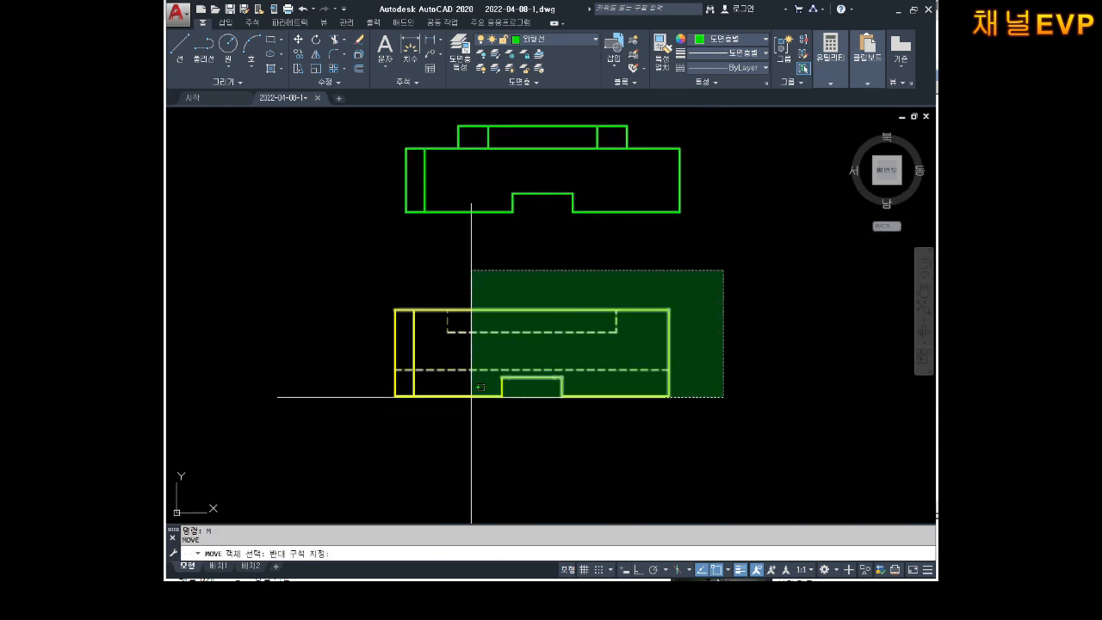
left_click(364, 433)
key("Return")
left_click(525, 415)
left_click(531, 451)
key("Escape")
key("Escape")
middle_click_drag(587, 204, 621, 250)
left_click(755, 132)
left_click(431, 305)
key("Escape")
key("Escape")
left_click(770, 144)
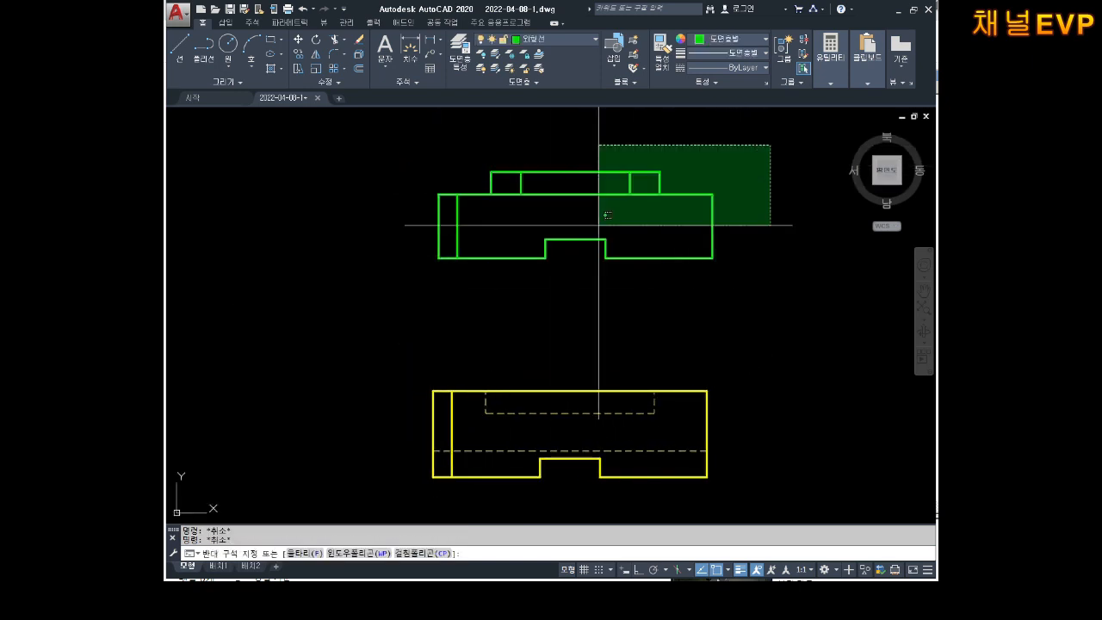
left_click(598, 226)
key("Escape")
- Mirror the copied boss front view upside down about its bottom edge, erasing the source objects
type("w")
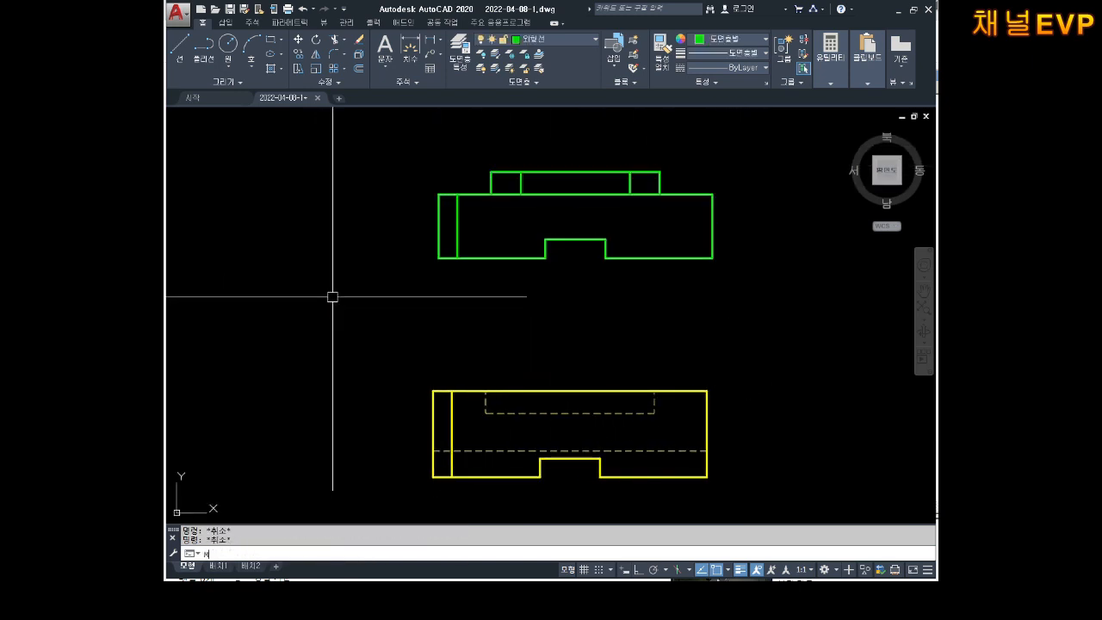
left_click(755, 132)
left_click(341, 352)
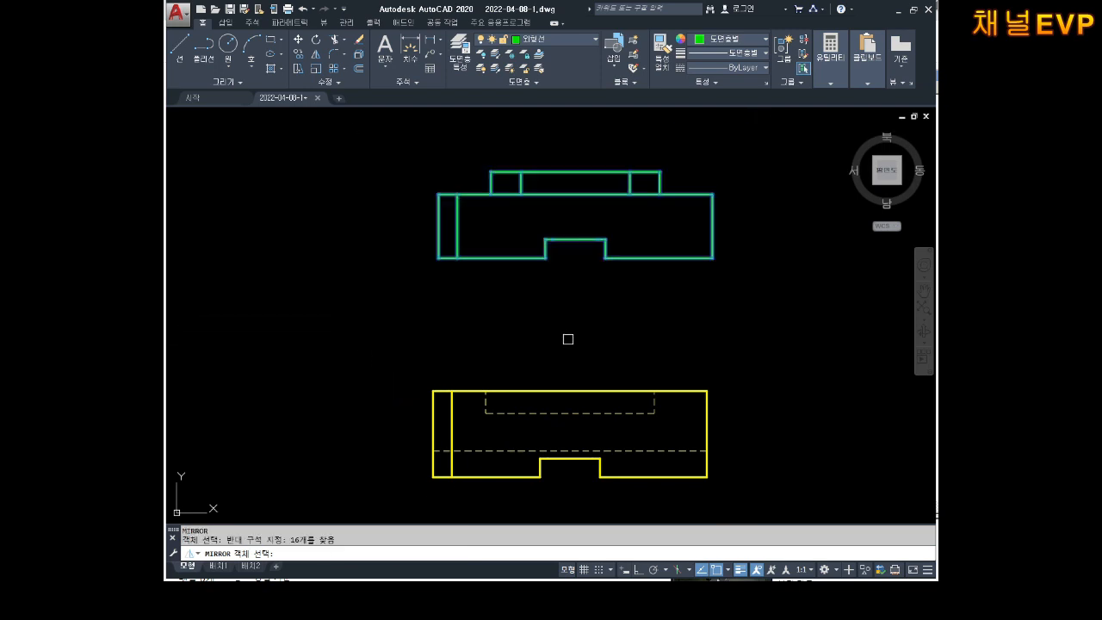
left_click(439, 258)
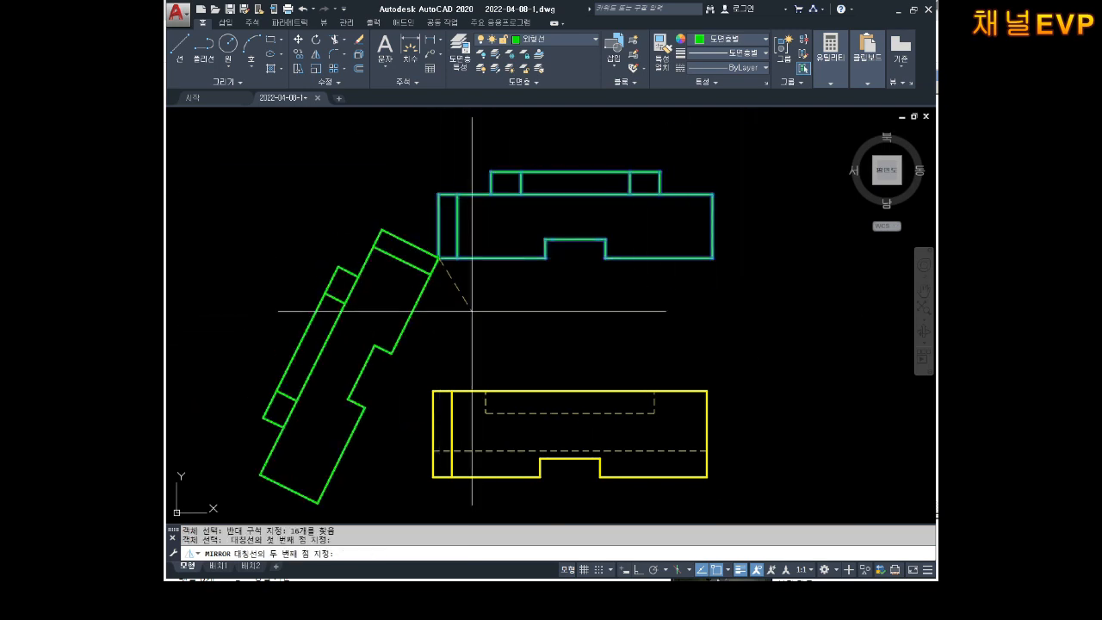
left_click(712, 257)
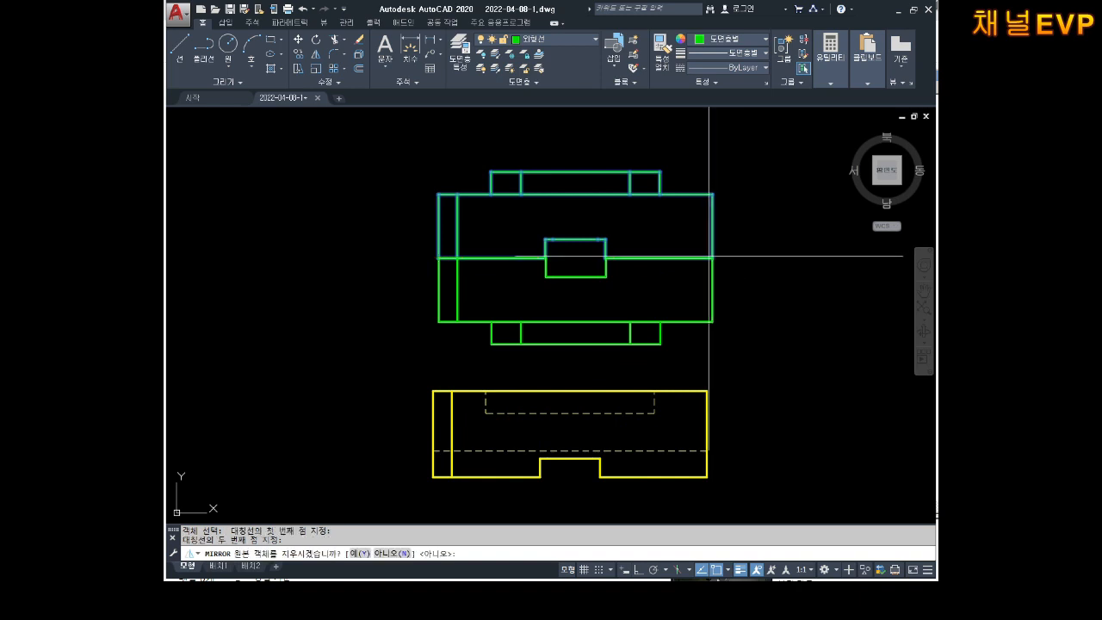
type("Y")
key("Return")
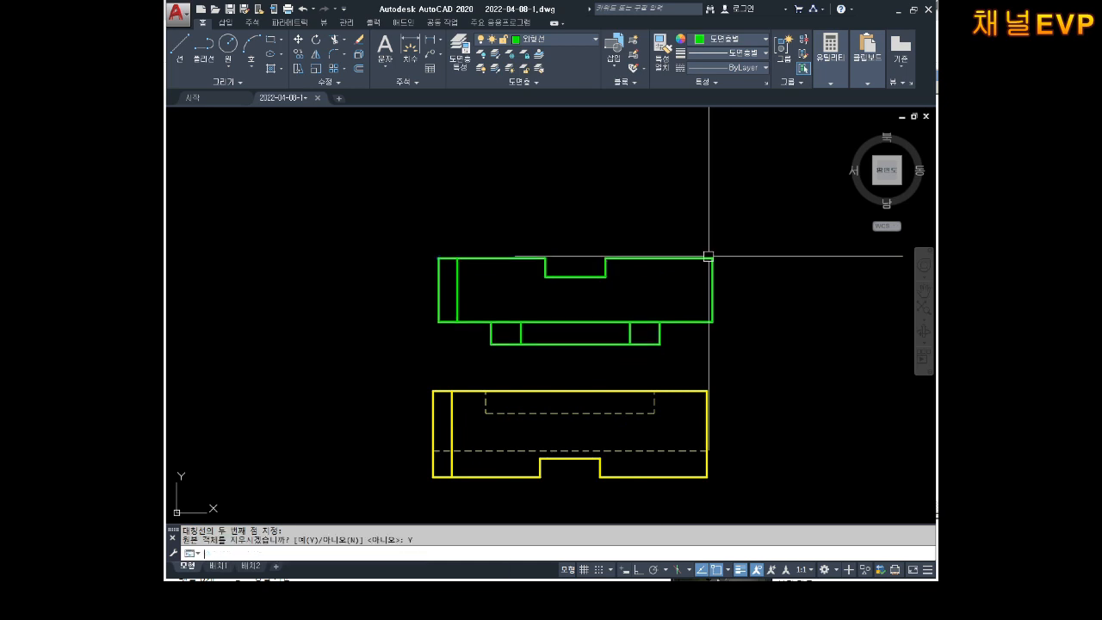
key("Escape")
key("Escape")
middle_click_drag(732, 384, 689, 265)
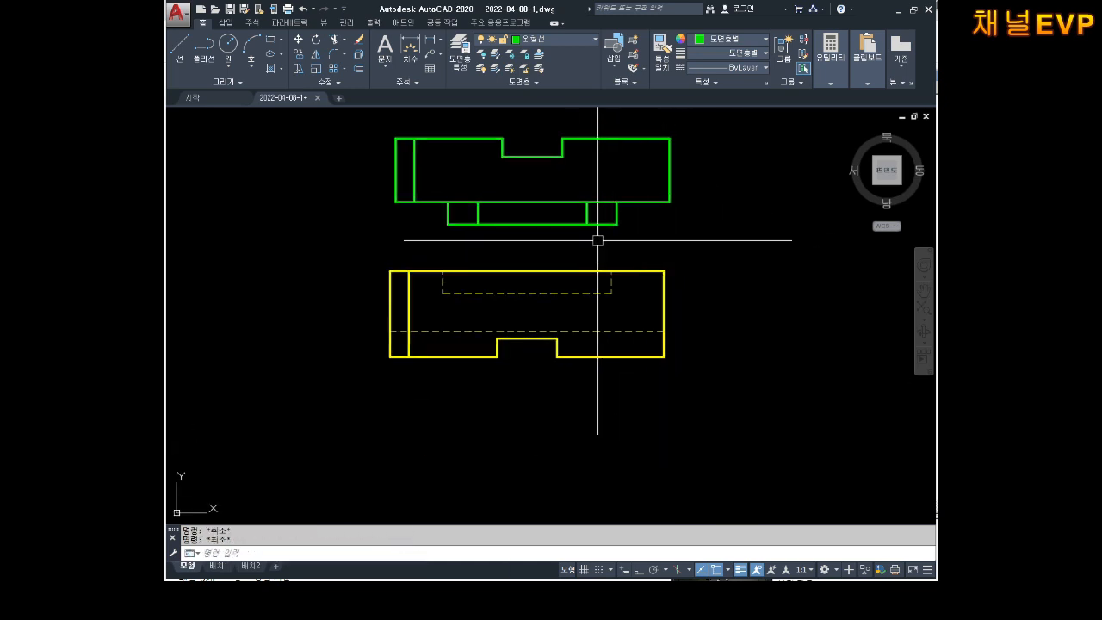
middle_click_drag(596, 233, 600, 250)
left_click(717, 268)
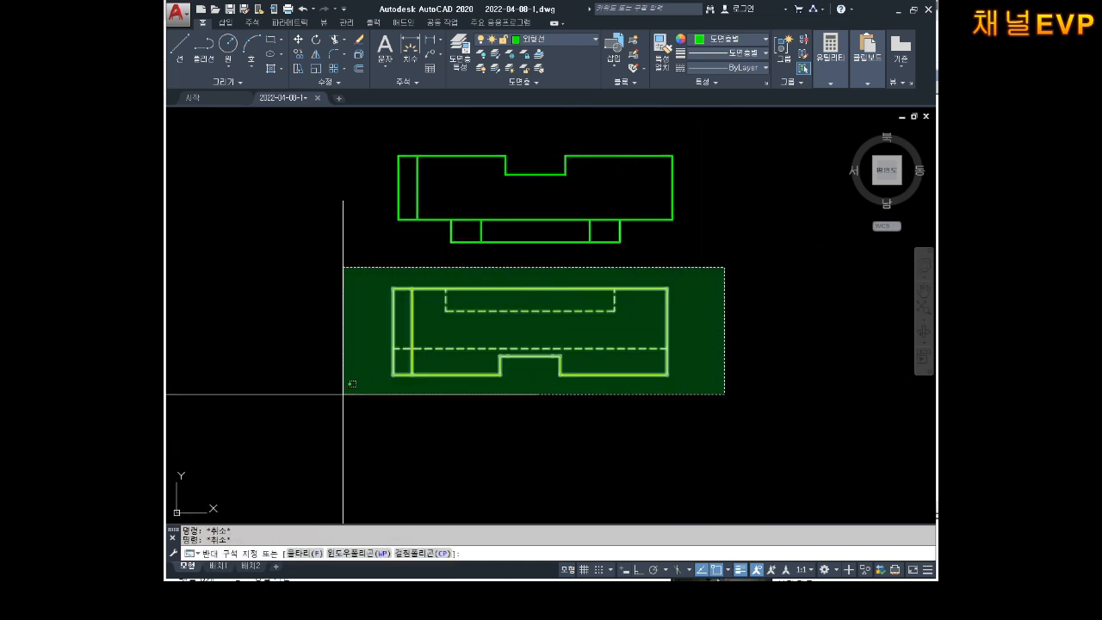
scroll(479, 250, "up", 2)
scroll(483, 251, "down", 2)
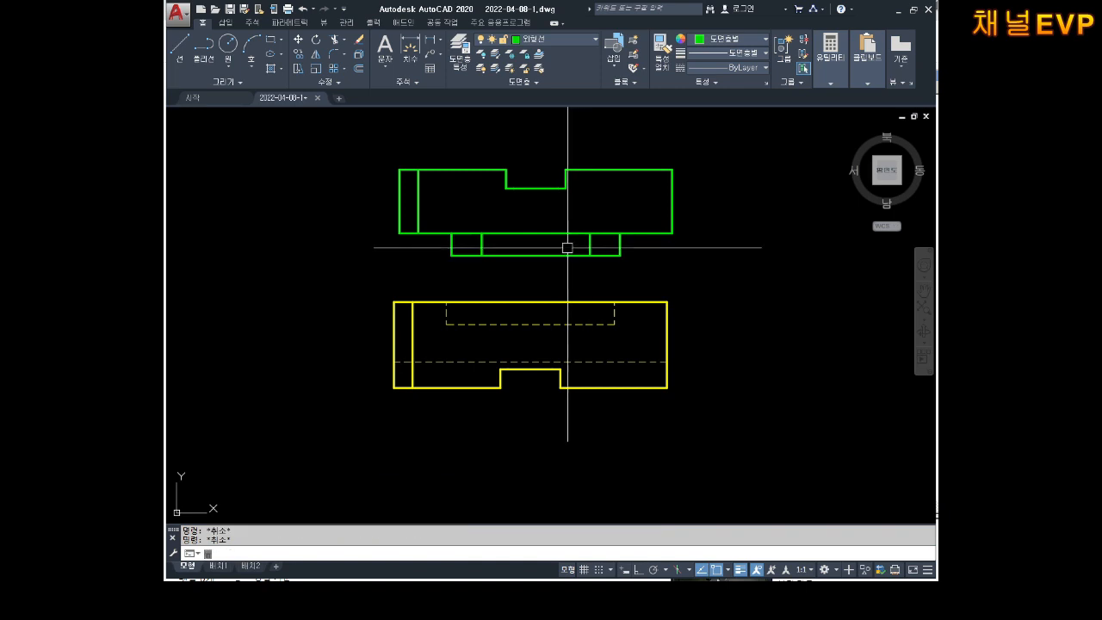
- Define the inverted green boss view as a block named 상판정면, with its base point at the boss's lower-right corner
key("Return")
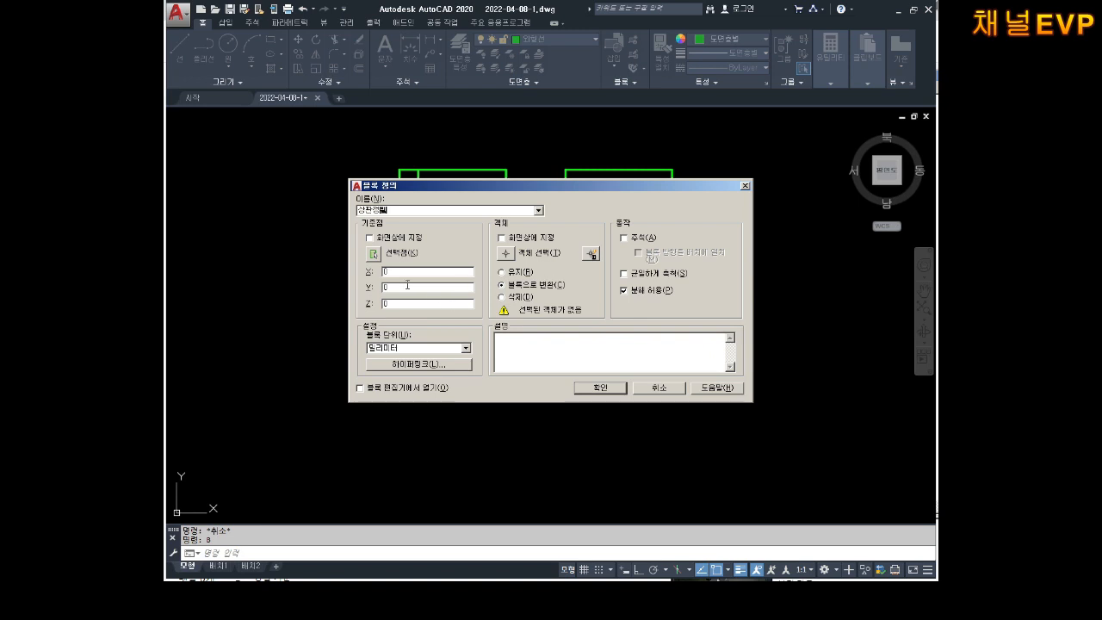
left_click(373, 254)
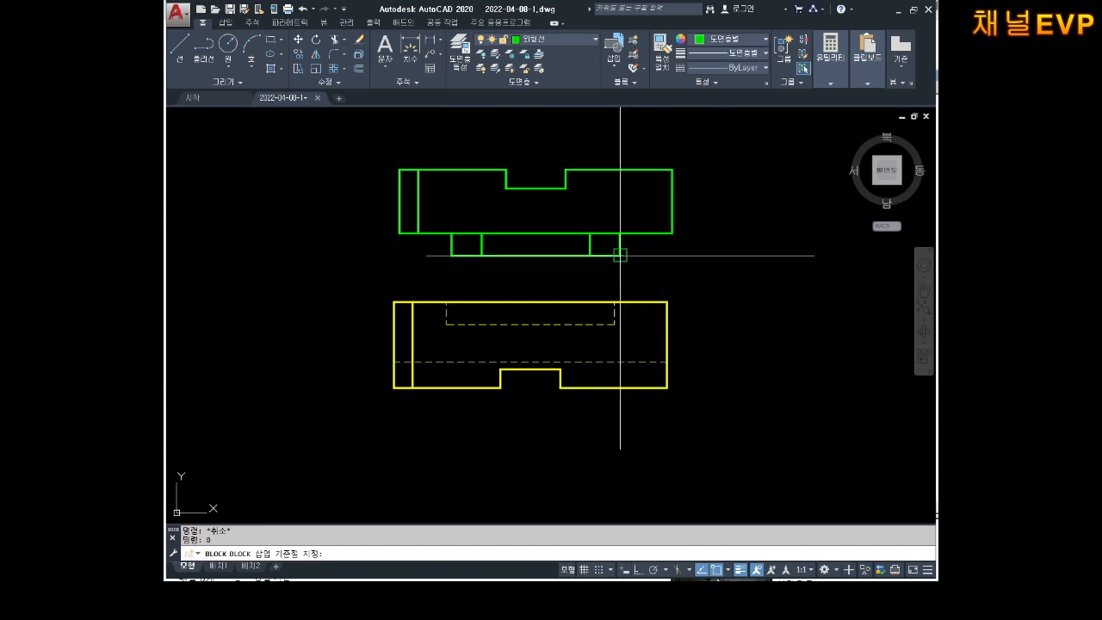
left_click(620, 254)
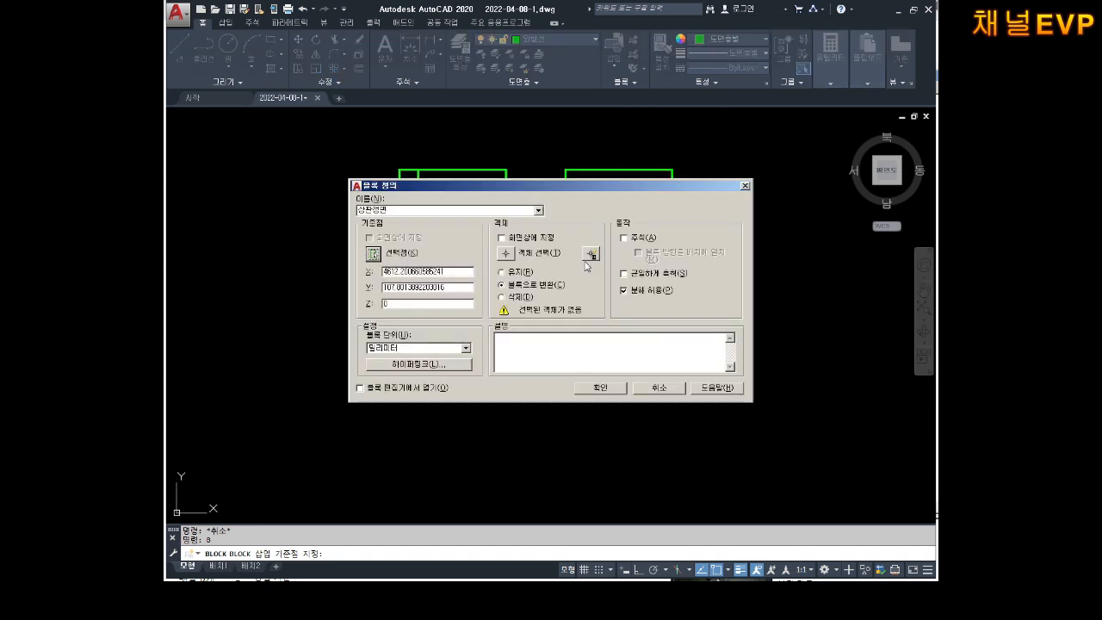
left_click(508, 253)
left_click(720, 128)
left_click(335, 269)
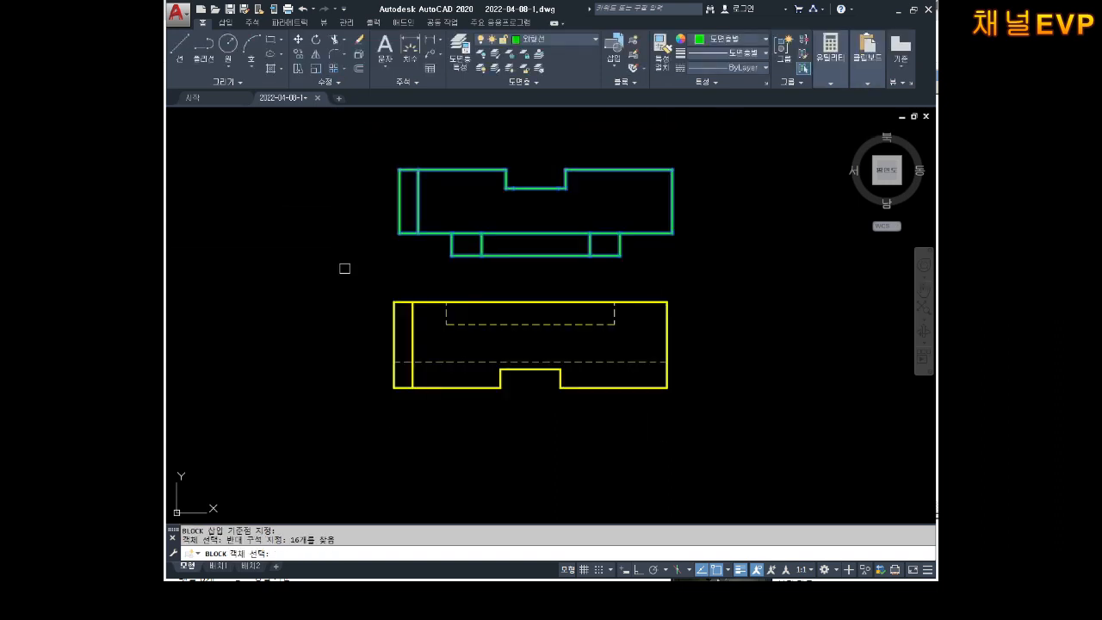
key("Return")
left_click(594, 388)
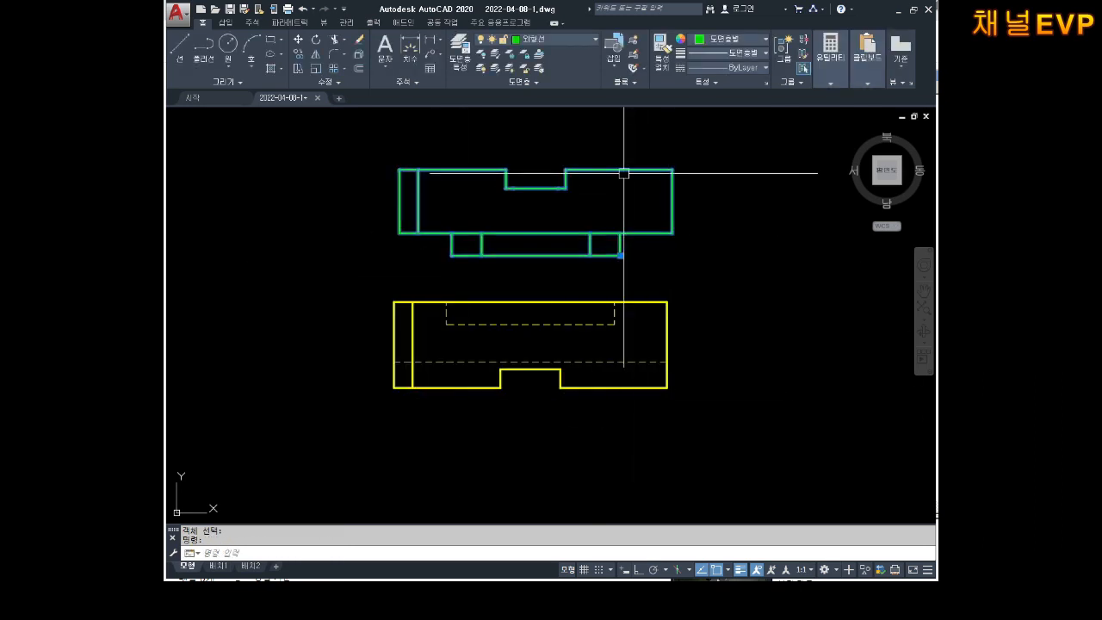
key("Escape")
key("Escape")
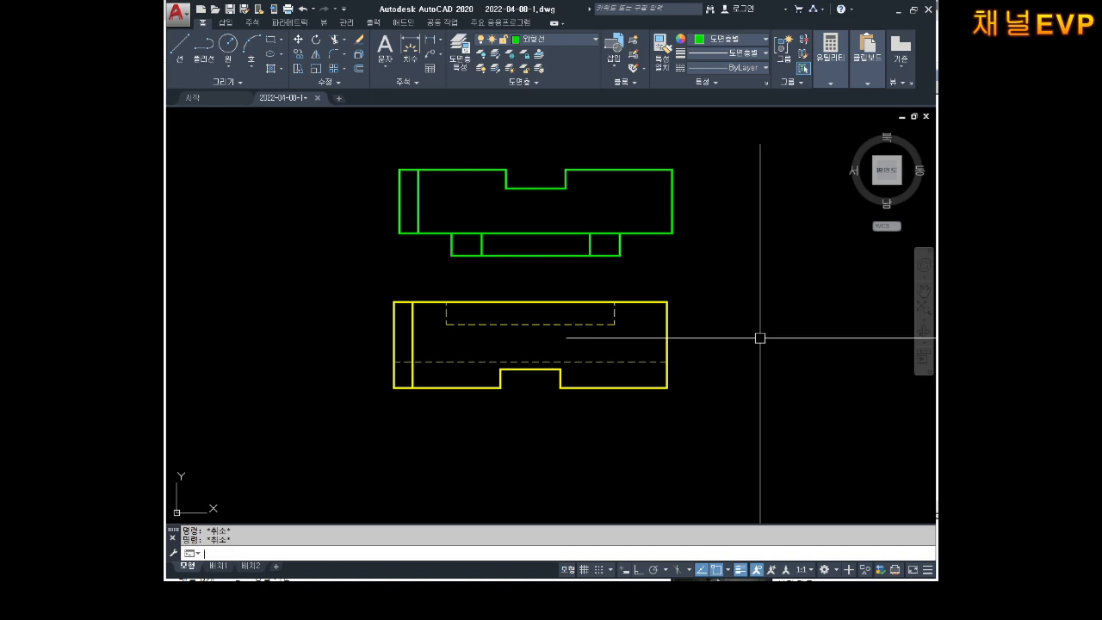
- Define the yellow pocket view as a block named 하판정면, with its base point at the view's lower-right corner
key("Return")
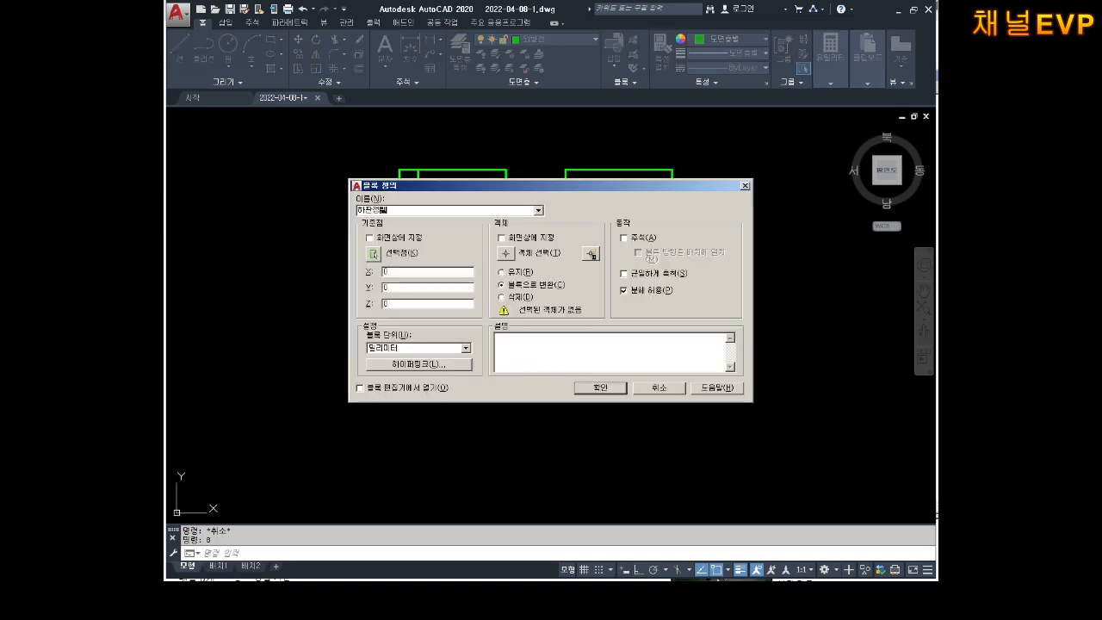
left_click(375, 254)
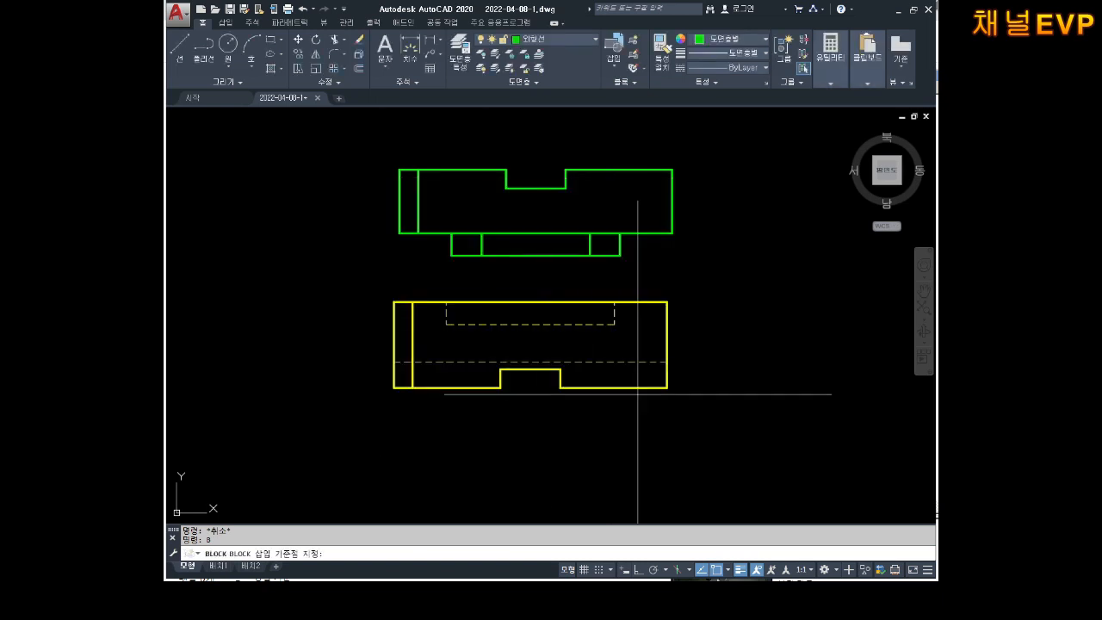
left_click(666, 387)
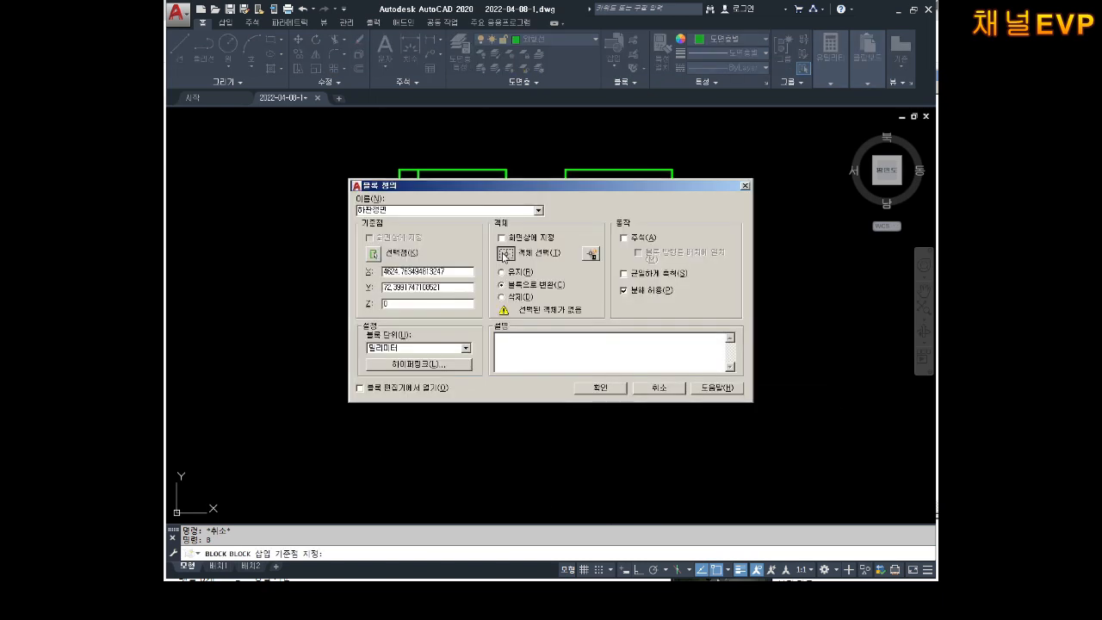
left_click(503, 256)
left_click(700, 278)
left_click(348, 422)
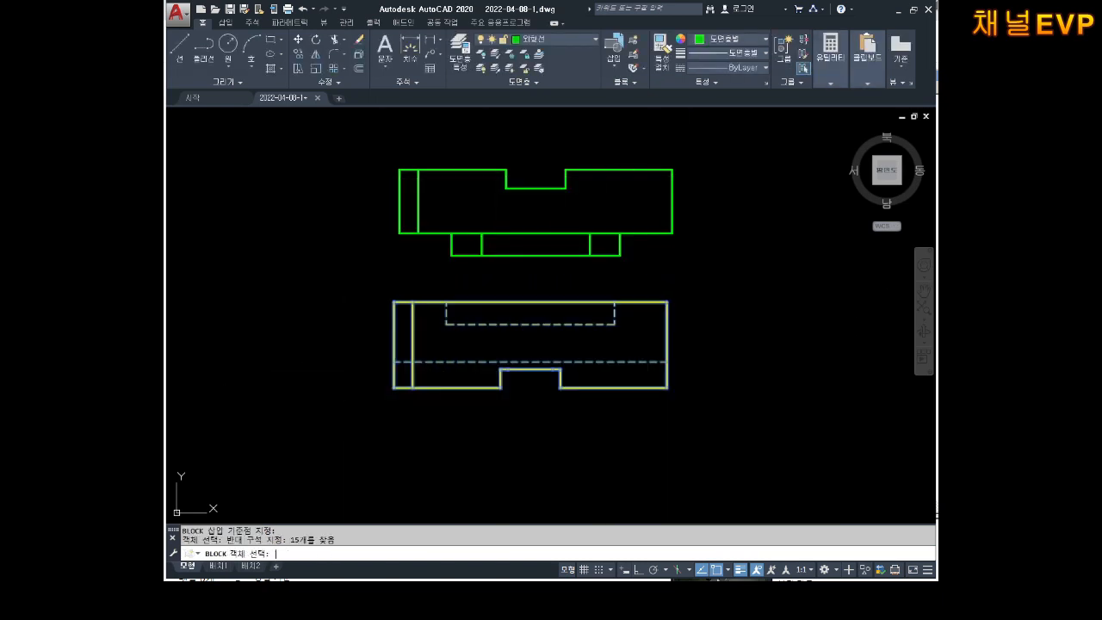
key("Return")
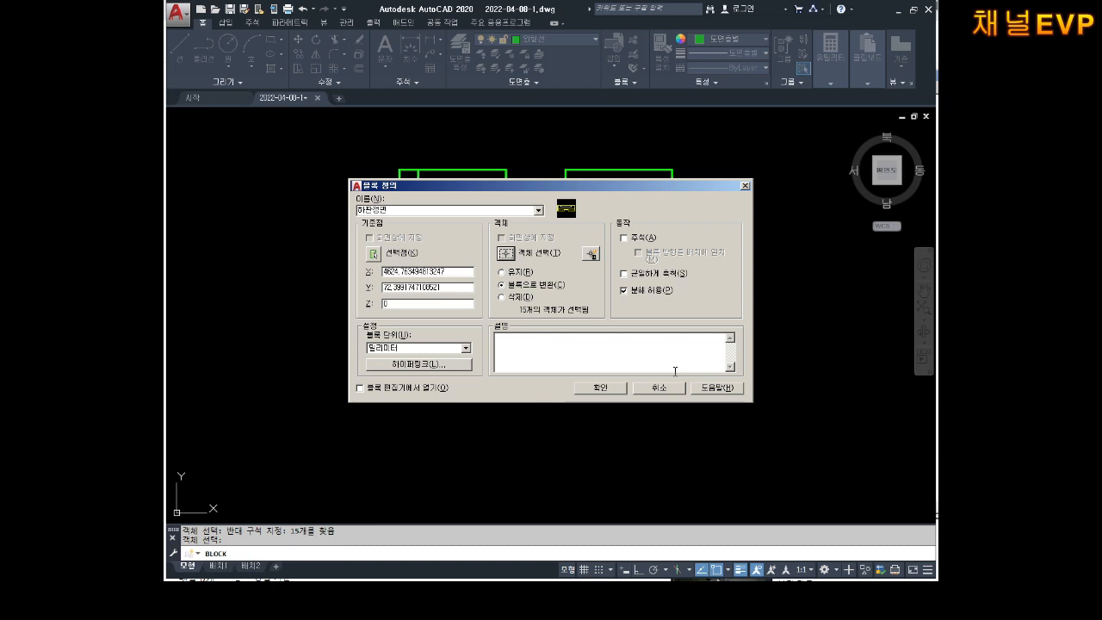
left_click(600, 388)
- Select the green and yellow front views in turn to check that each behaves as a single block
left_click(605, 370)
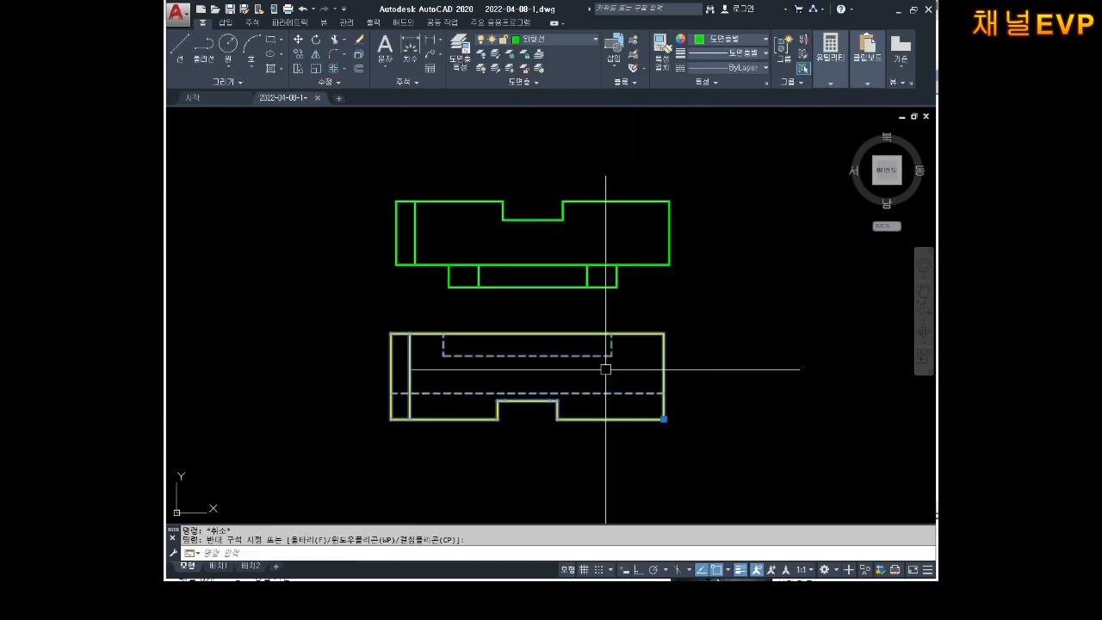
key("Escape")
left_click(698, 285)
key("Escape")
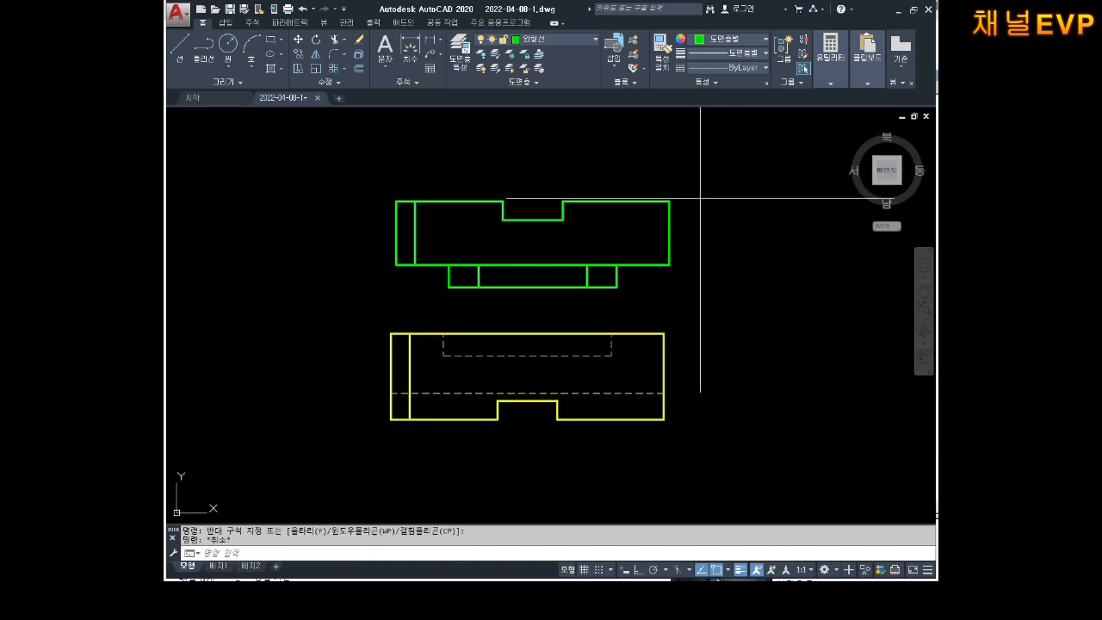
left_click(602, 285)
key("Escape")
left_click(699, 211)
left_click(616, 280)
key("Escape")
left_click(674, 313)
left_click(607, 380)
key("Escape")
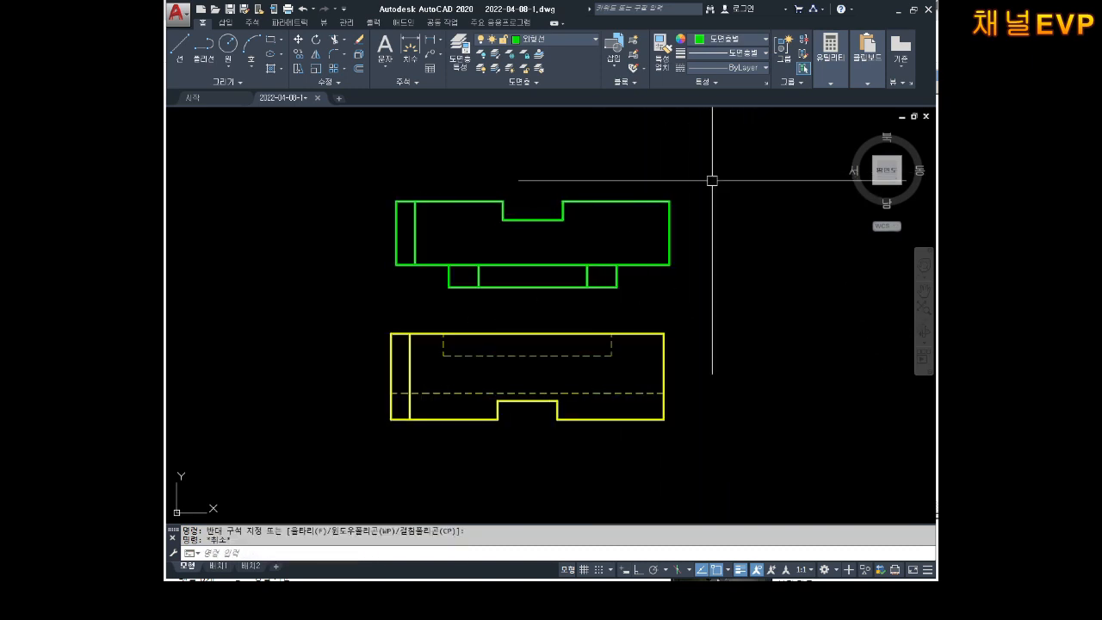
left_click(712, 181)
key("Escape")
- Move the green boss block from the boss's lower-left corner to the lower-left corner of the yellow block's hidden-line pocket
middle_click_drag(682, 314, 684, 302)
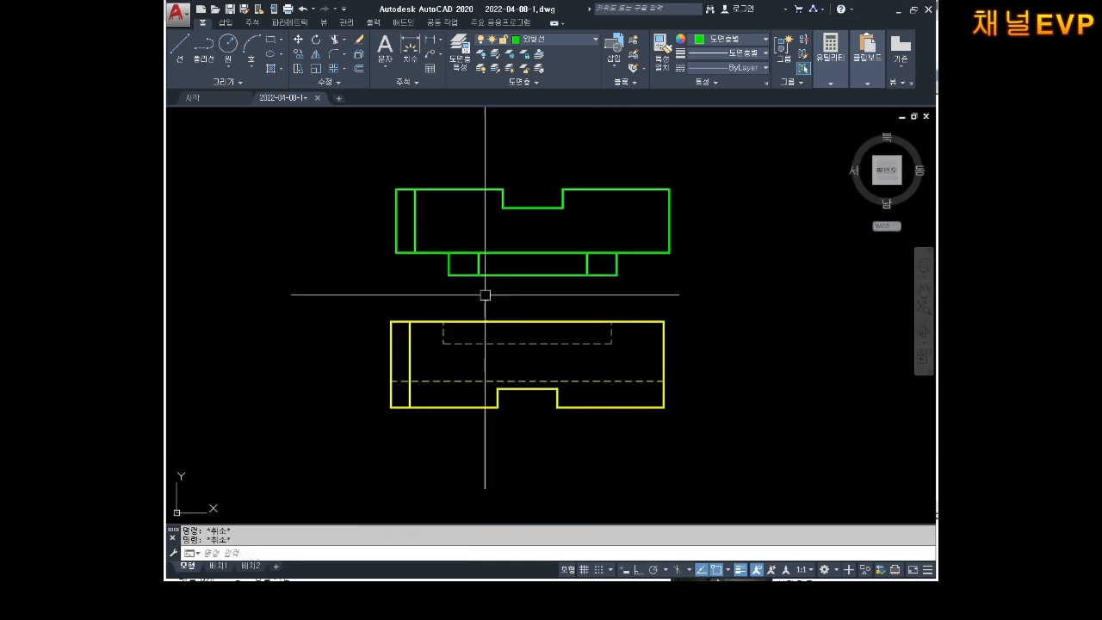
scroll(458, 334, "up", 2)
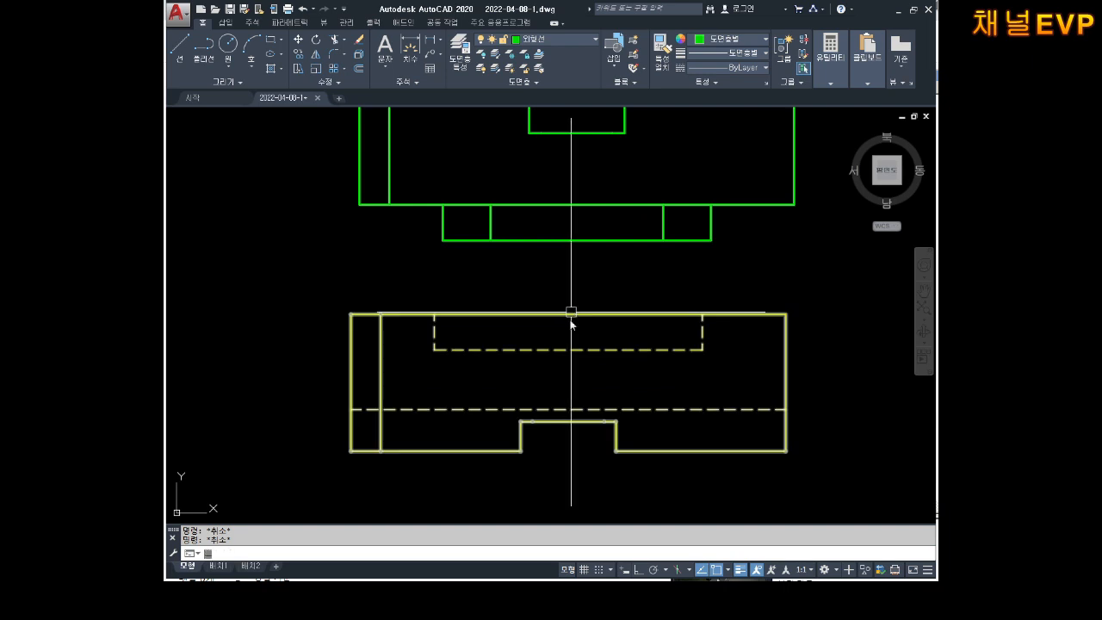
left_click(482, 241)
key("Return")
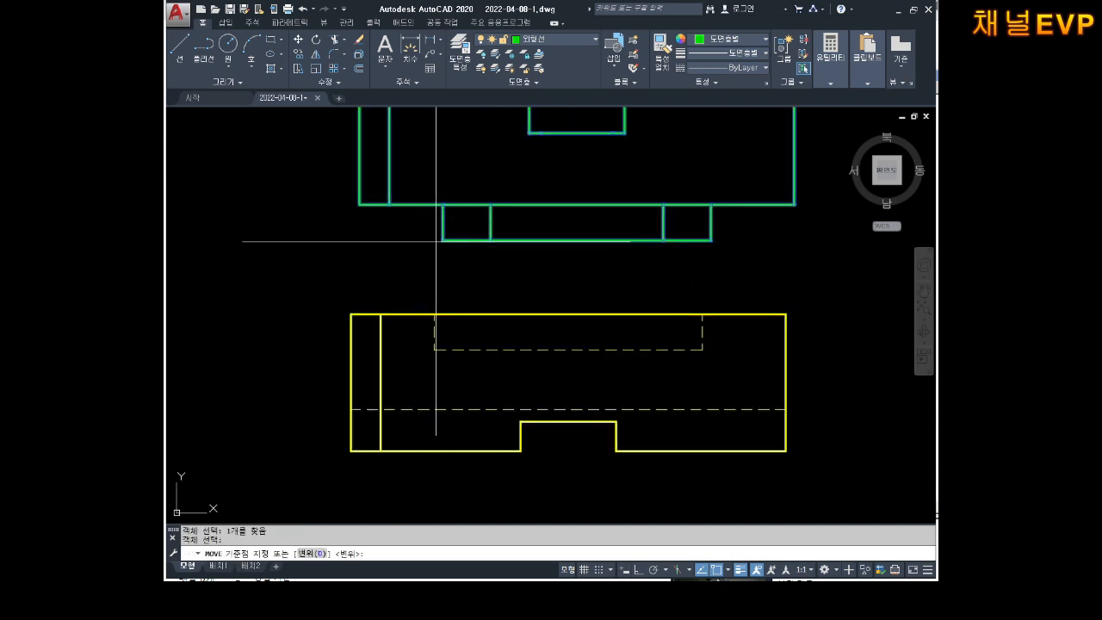
left_click(443, 240)
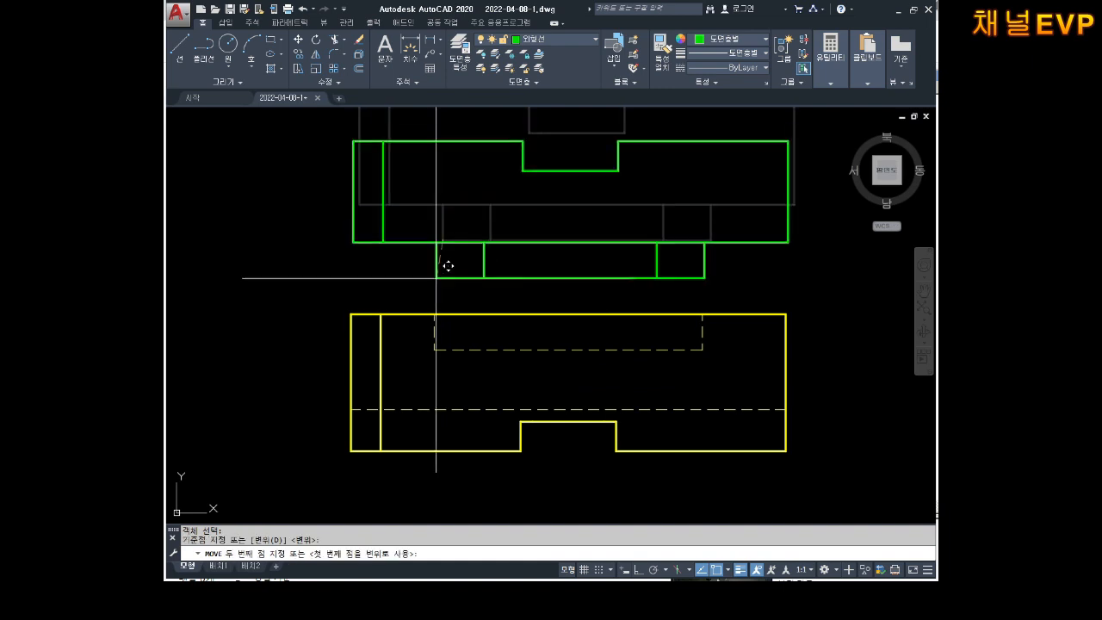
left_click(434, 348)
key("Escape")
key("Escape")
middle_click_drag(678, 366, 661, 305)
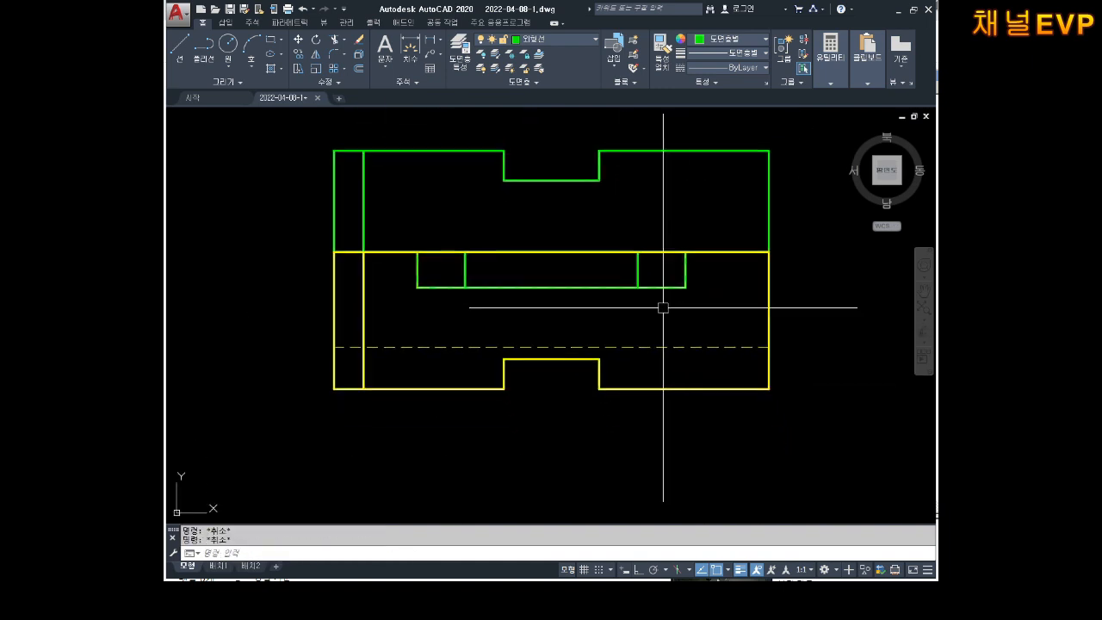
middle_click_drag(586, 309, 591, 330)
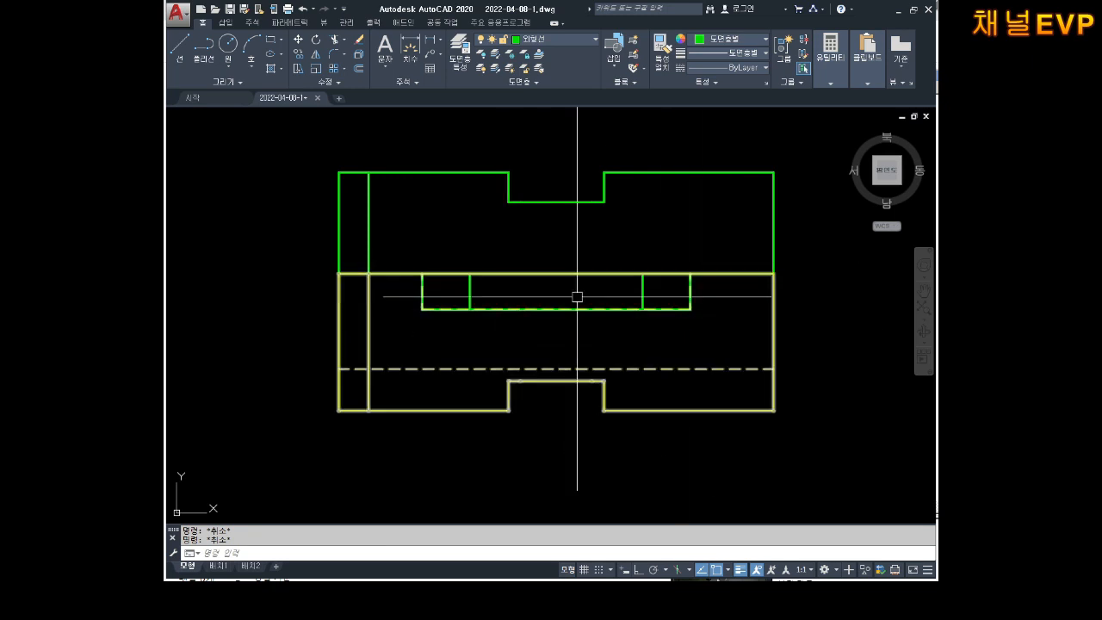
middle_click_drag(643, 297, 643, 301)
- Save the drawing as 2022-04-08-1.dwg on the F: drive
left_click(858, 350)
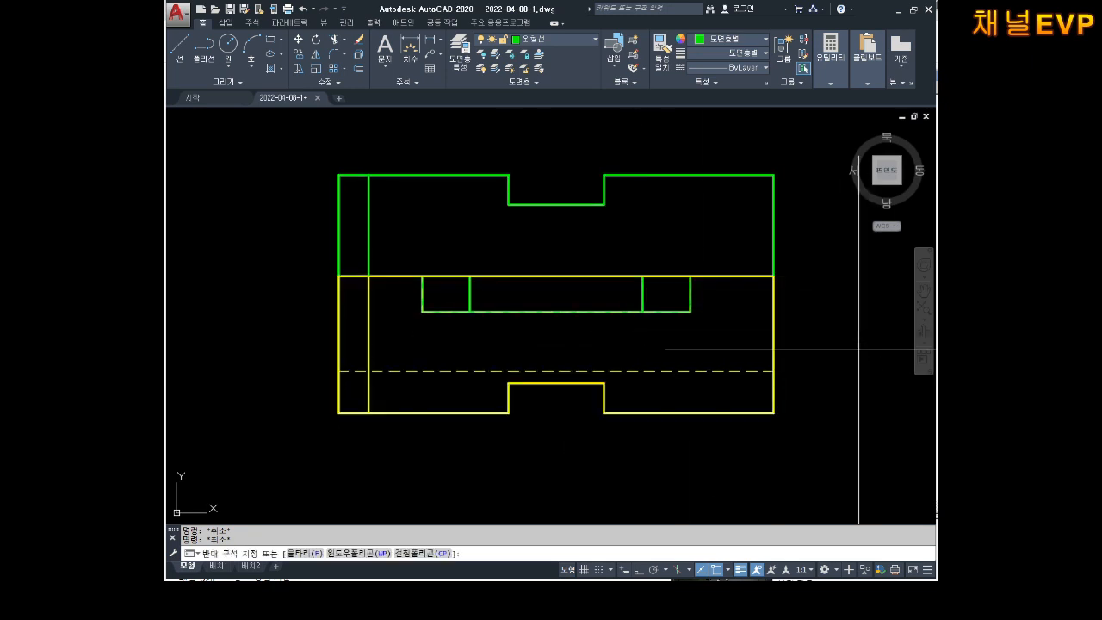
key("Escape")
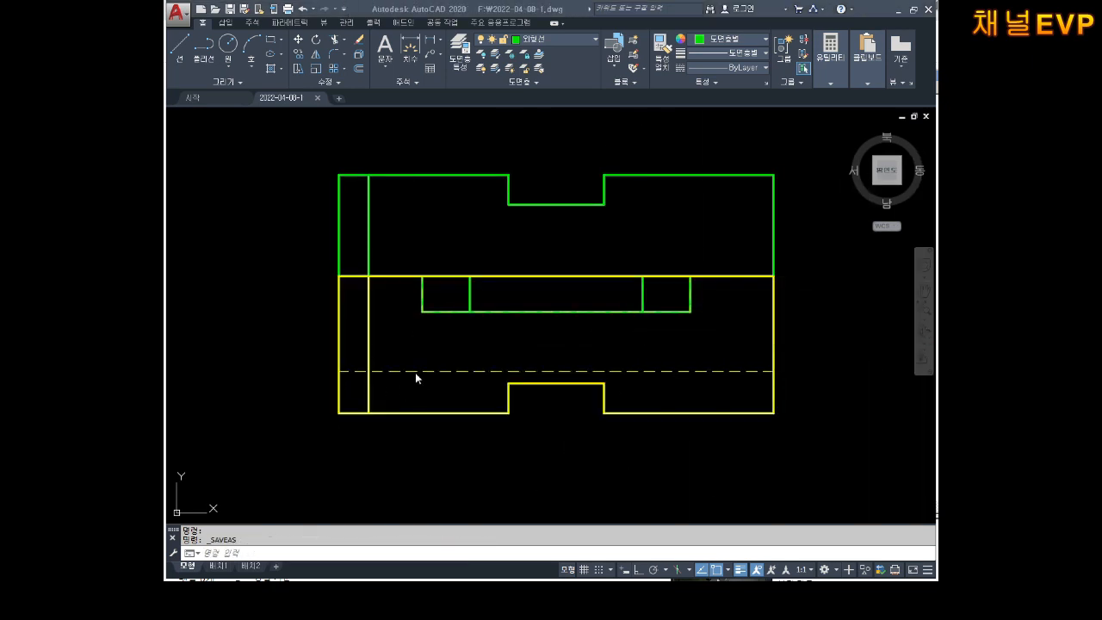
scroll(509, 263, "down", 4)
scroll(515, 263, "up", 2)
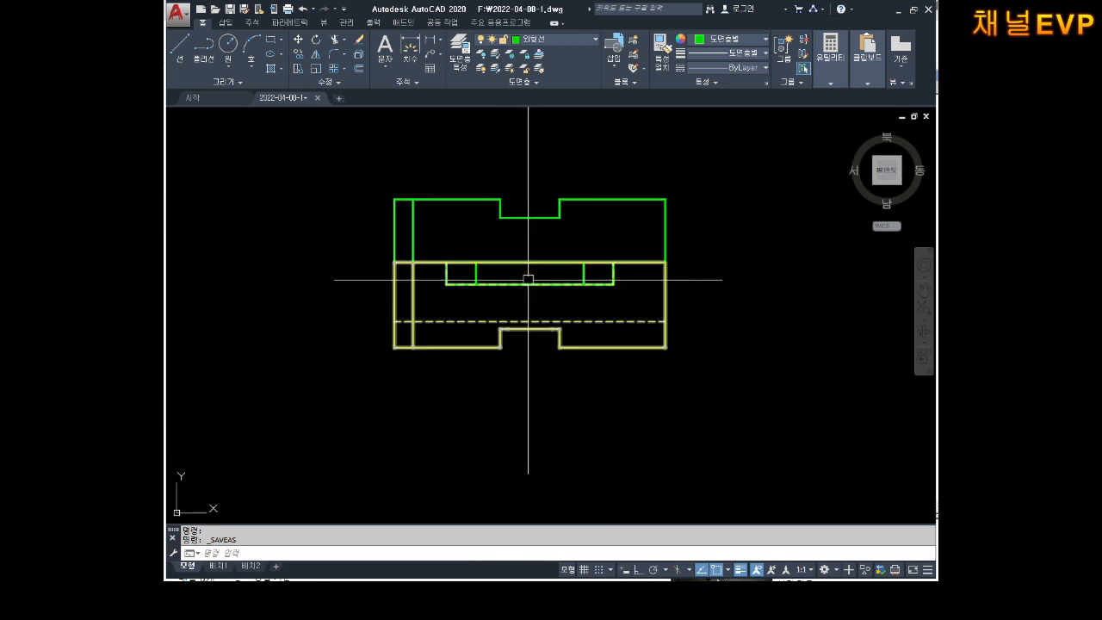
- Move the green boss block out of the yellow pocket block into the empty area to its left
type("m")
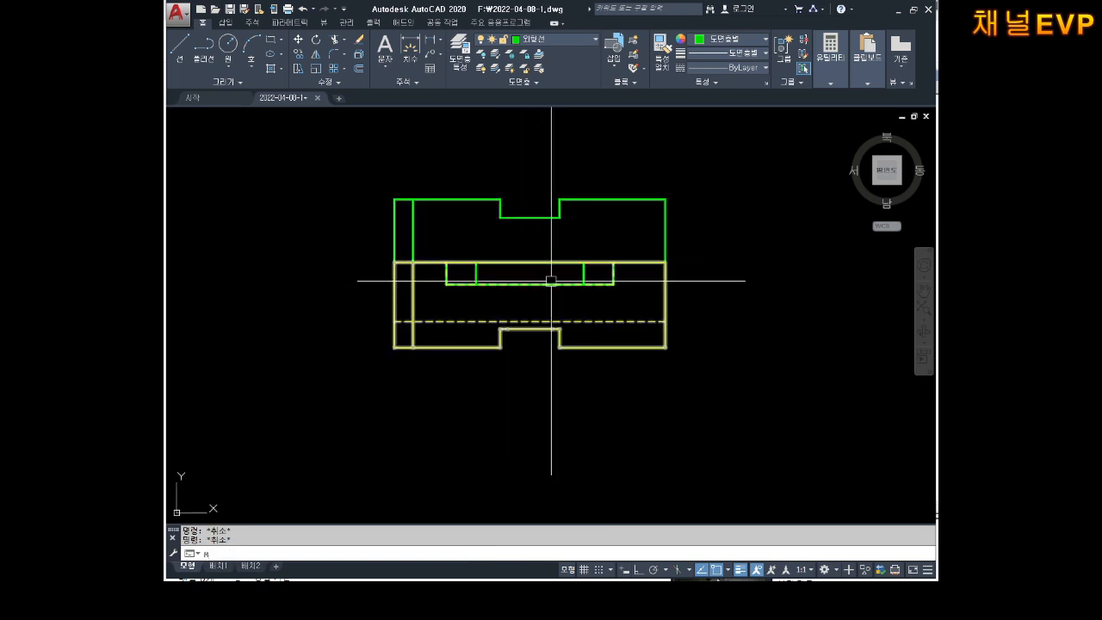
key("Return")
left_click(595, 185)
left_click(569, 219)
key("Return")
left_click(559, 199)
middle_click_drag(438, 206, 608, 158)
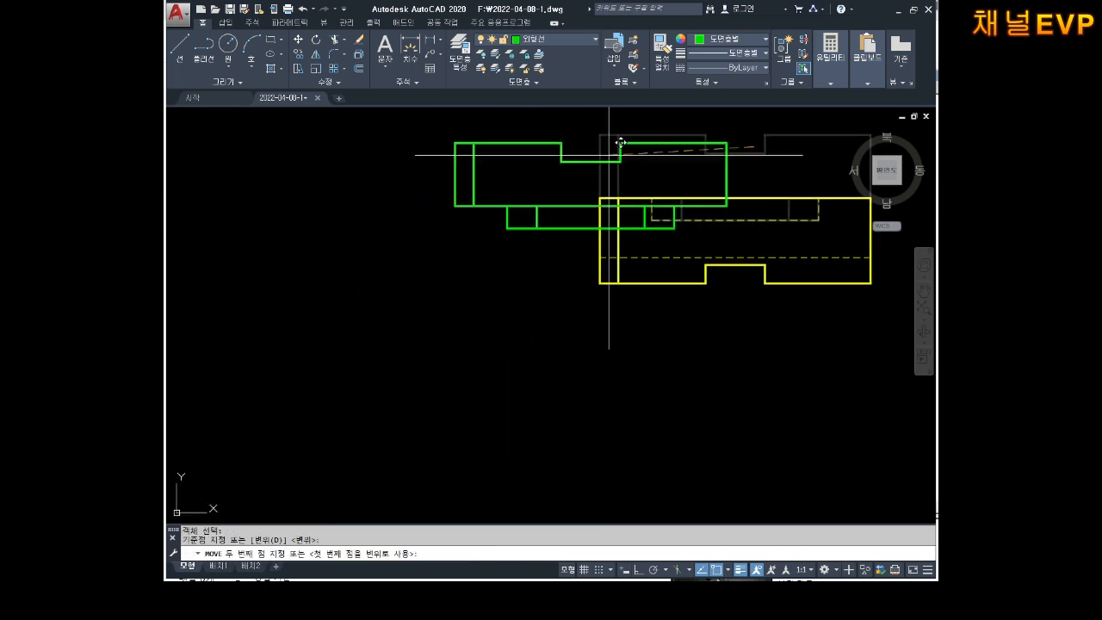
middle_click_drag(377, 173, 485, 185)
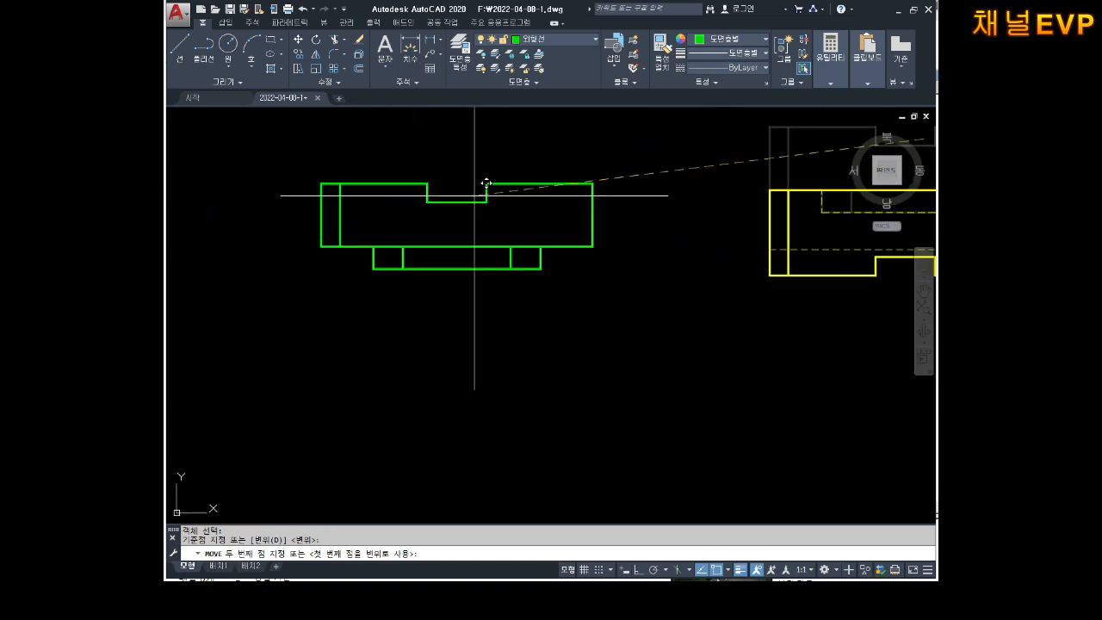
left_click(460, 158)
key("Escape")
key("Escape")
middle_click_drag(502, 275, 526, 261)
scroll(543, 267, "down", 2)
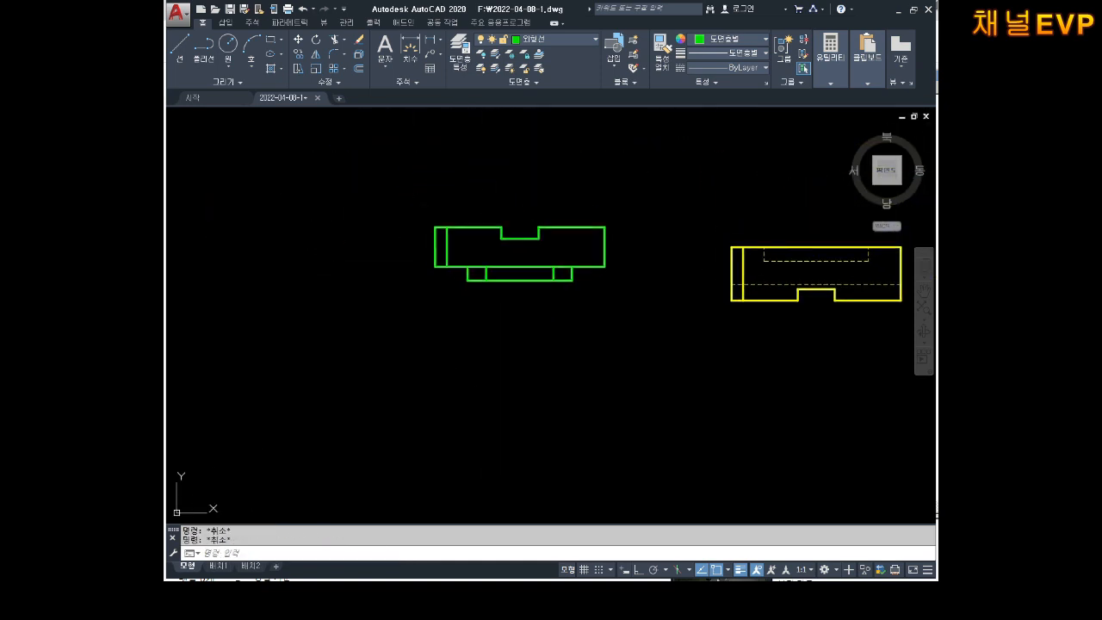
- Move the green boss block farther up and away from the yellow block to free space for copies
type("m")
key("Return")
left_click(598, 187)
left_click(560, 235)
key("Return")
left_click(519, 251)
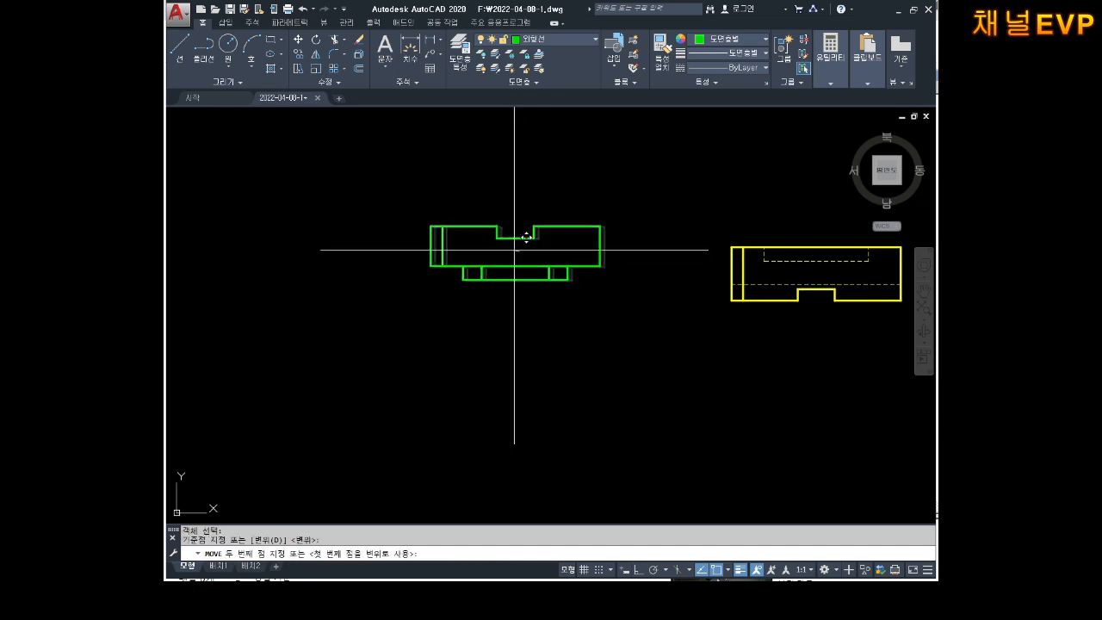
left_click(281, 176)
middle_click_drag(283, 178, 388, 204)
key("Escape")
key("Escape")
- Copy the green boss block twice into the free space below and to its right, one copy under the other
type("co")
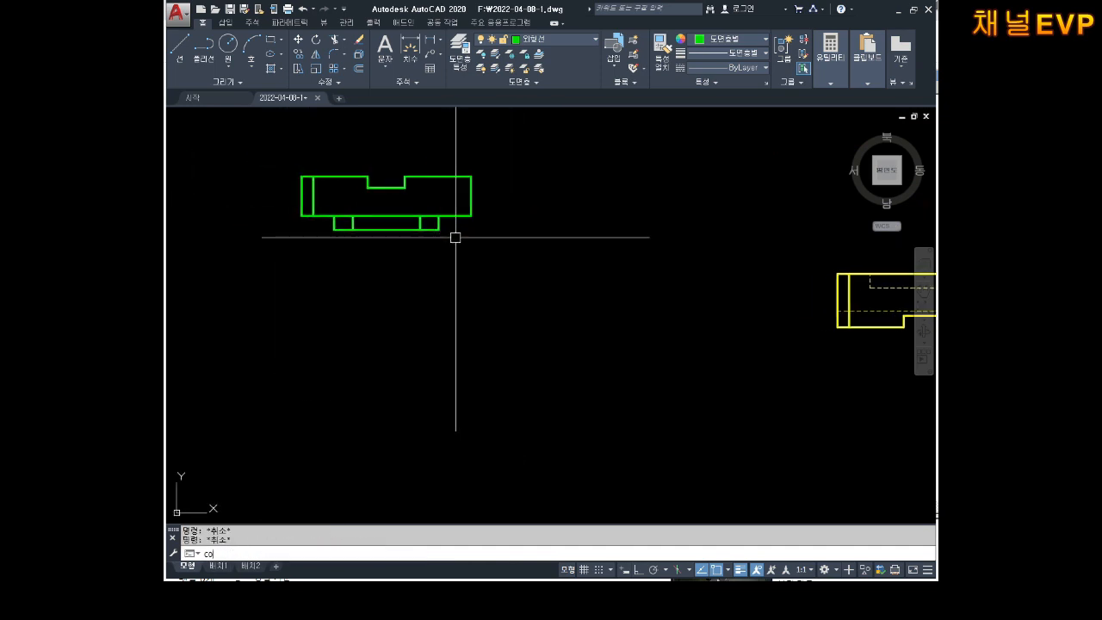
left_click(438, 226)
key("Return")
left_click(420, 230)
left_click(577, 303)
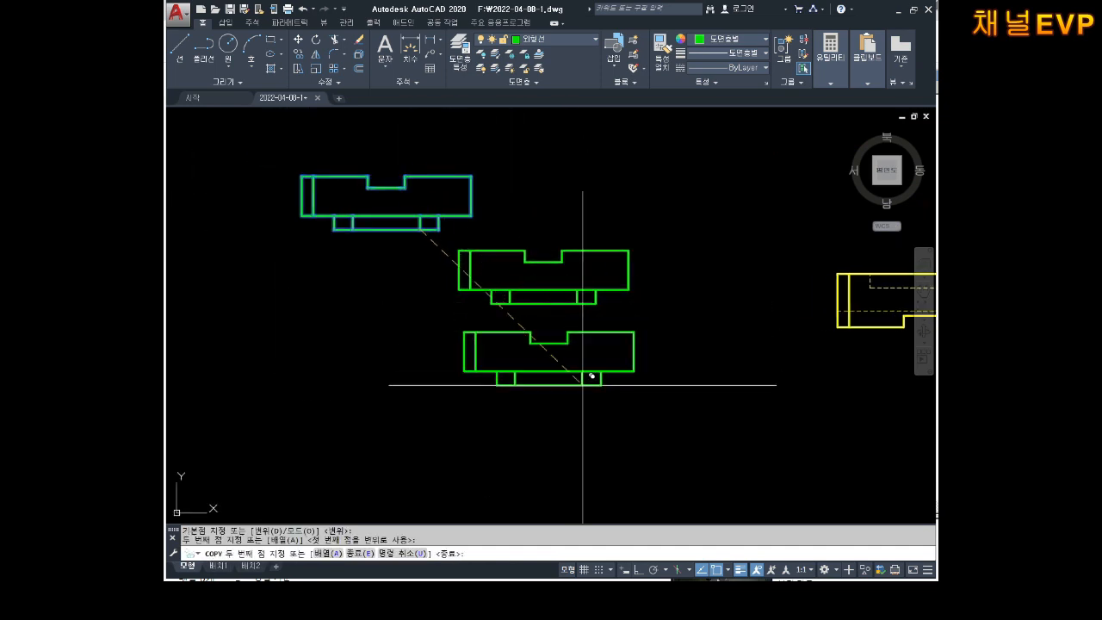
key("Escape")
middle_click_drag(597, 371, 608, 344)
key("Escape")
- Explode the two copied boss blocks into individual lines
double_click(601, 269)
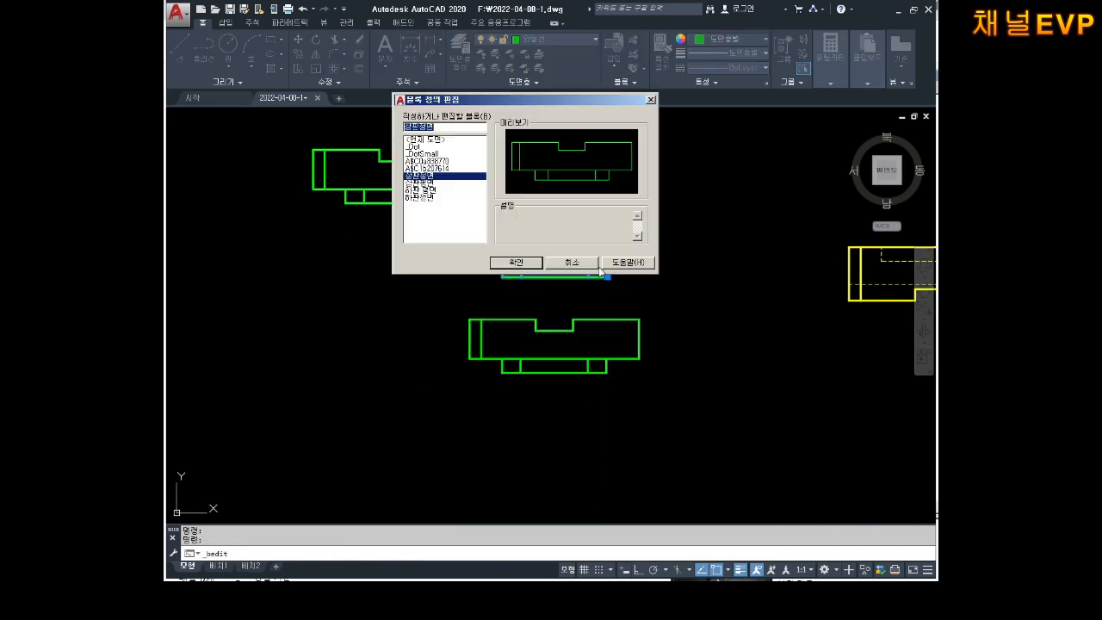
key("Escape")
key("Escape")
key("Escape")
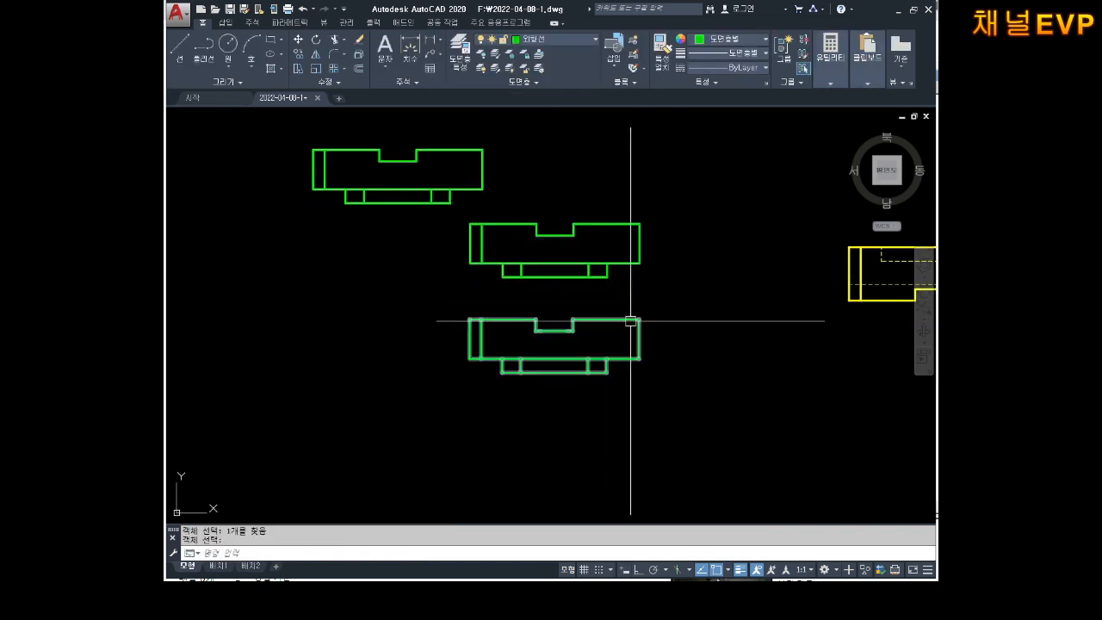
key("Escape")
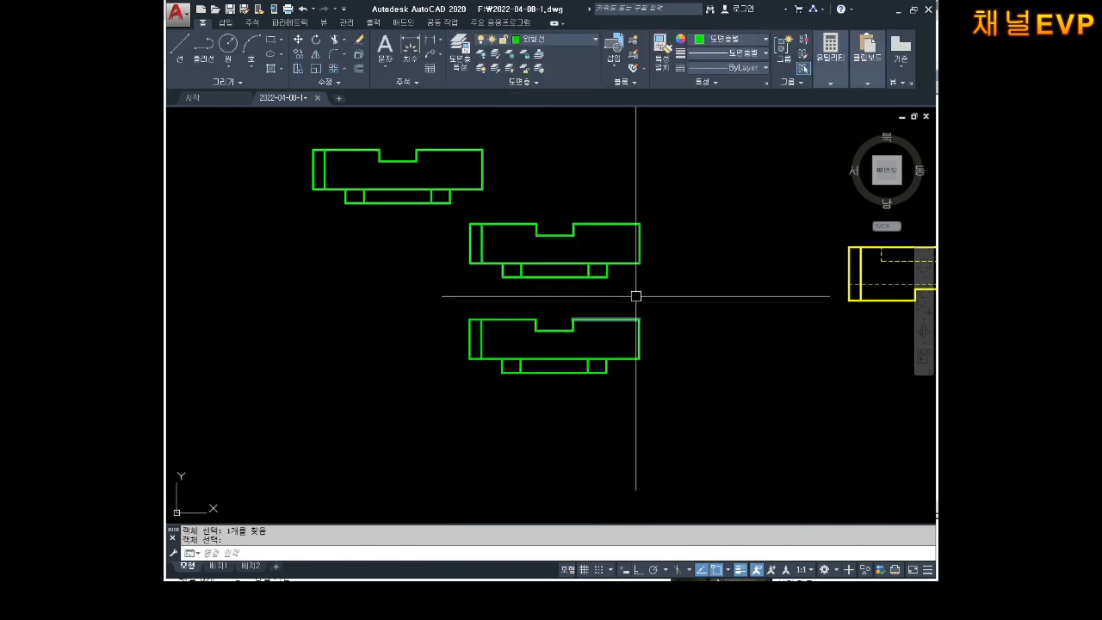
- Change the upper exploded copy's colour to red and the lower exploded copy's colour to blue
left_click(707, 213)
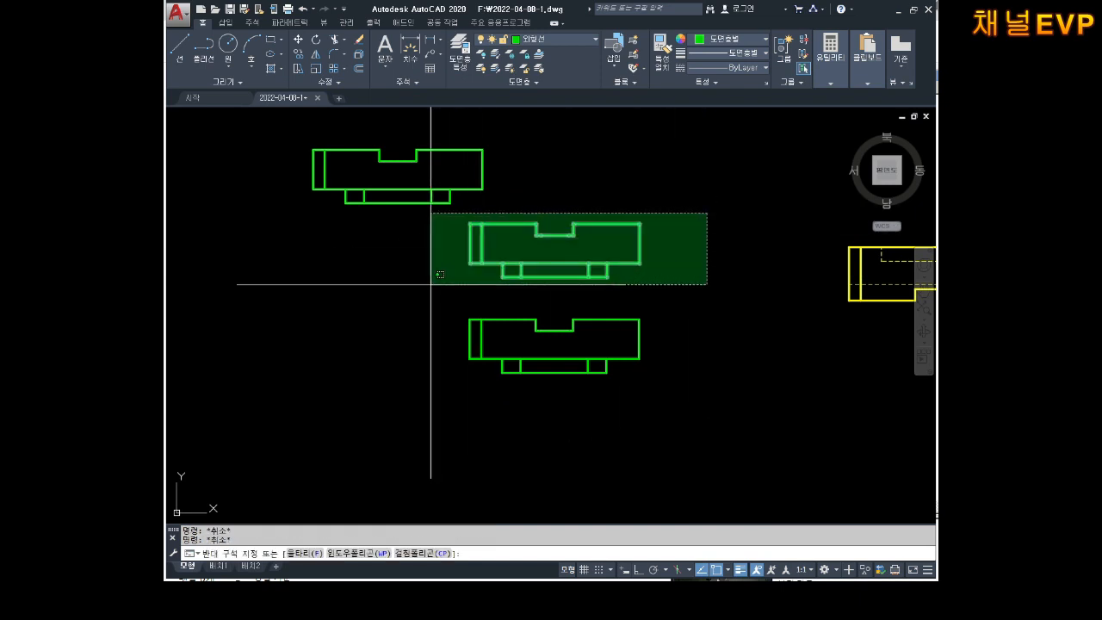
left_click(436, 279)
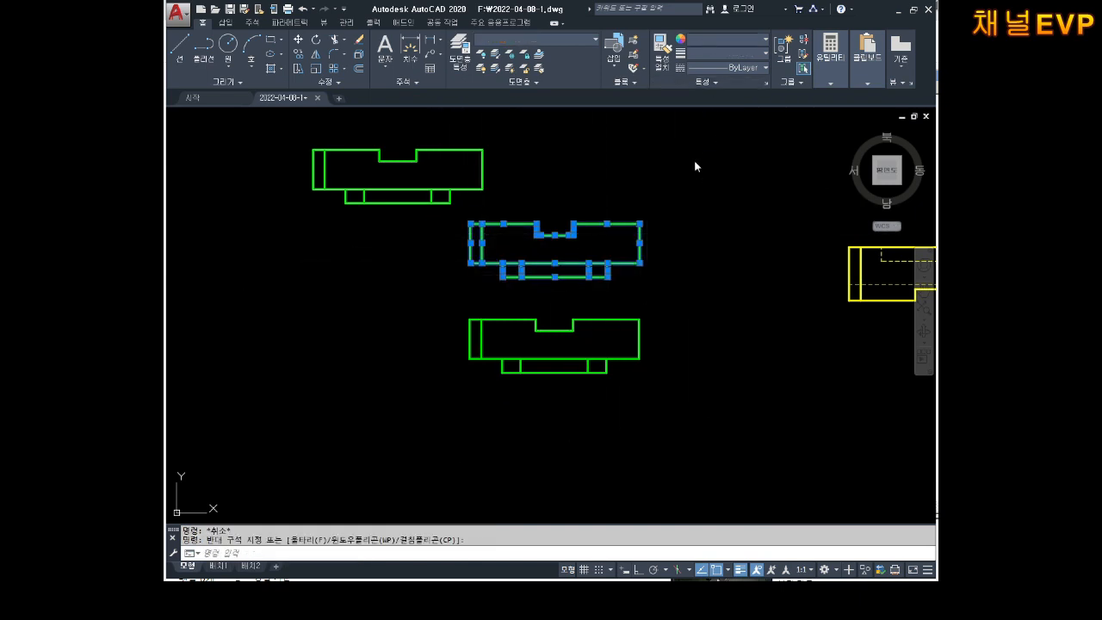
key("Escape")
left_click(674, 316)
left_click(445, 396)
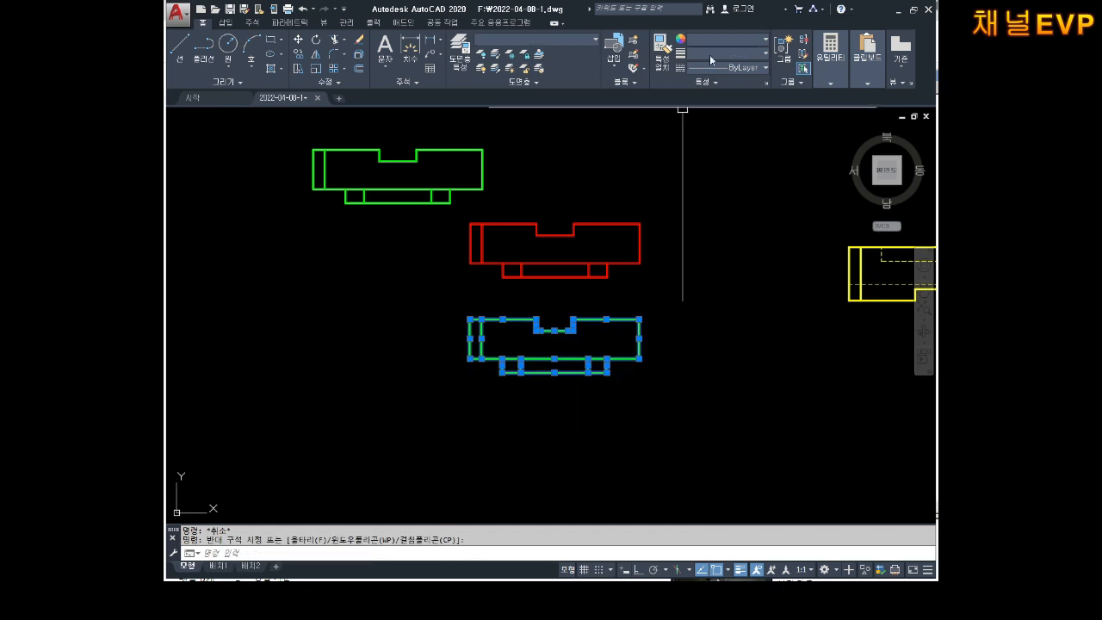
key("Escape")
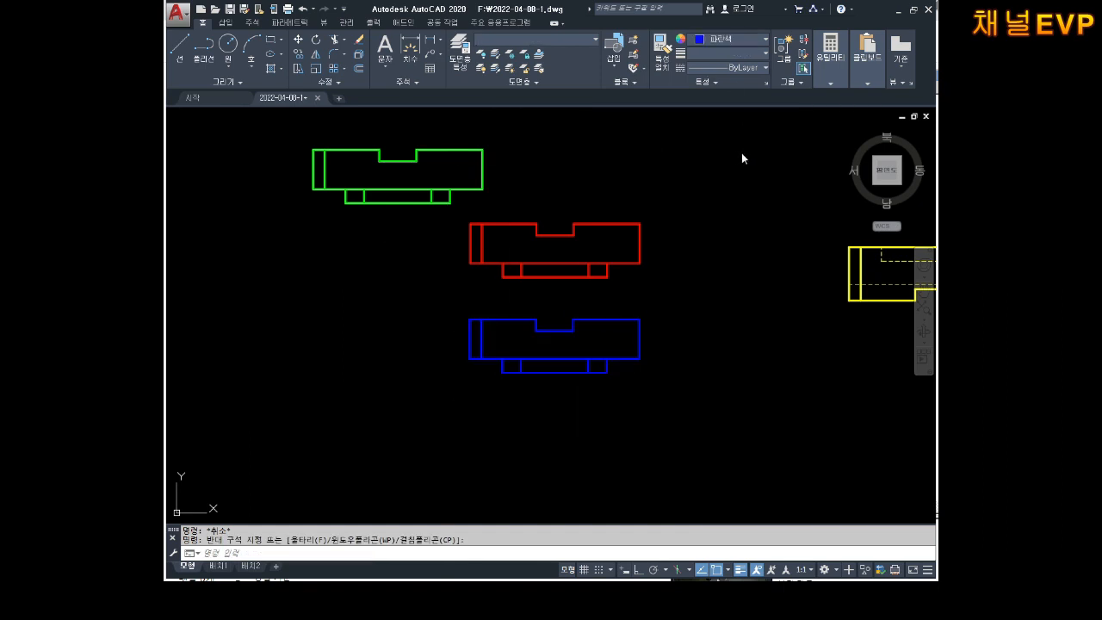
key("Escape")
- Add a vertical linear dimension for the boss height on the red copy
scroll(594, 314, "up", 4)
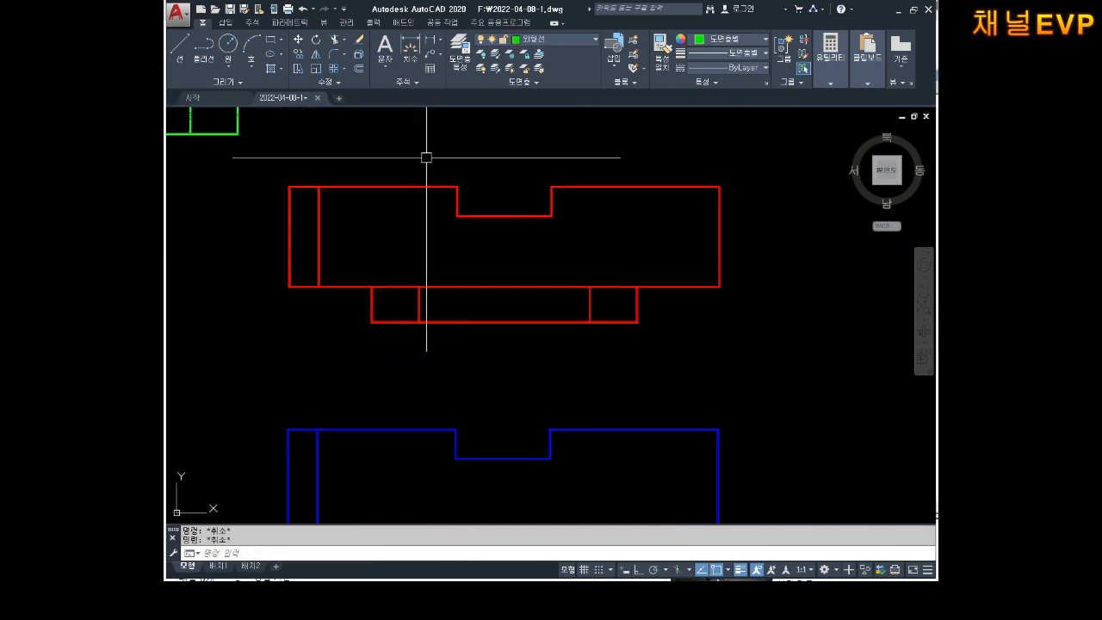
left_click(637, 322)
left_click(720, 287)
left_click(765, 346)
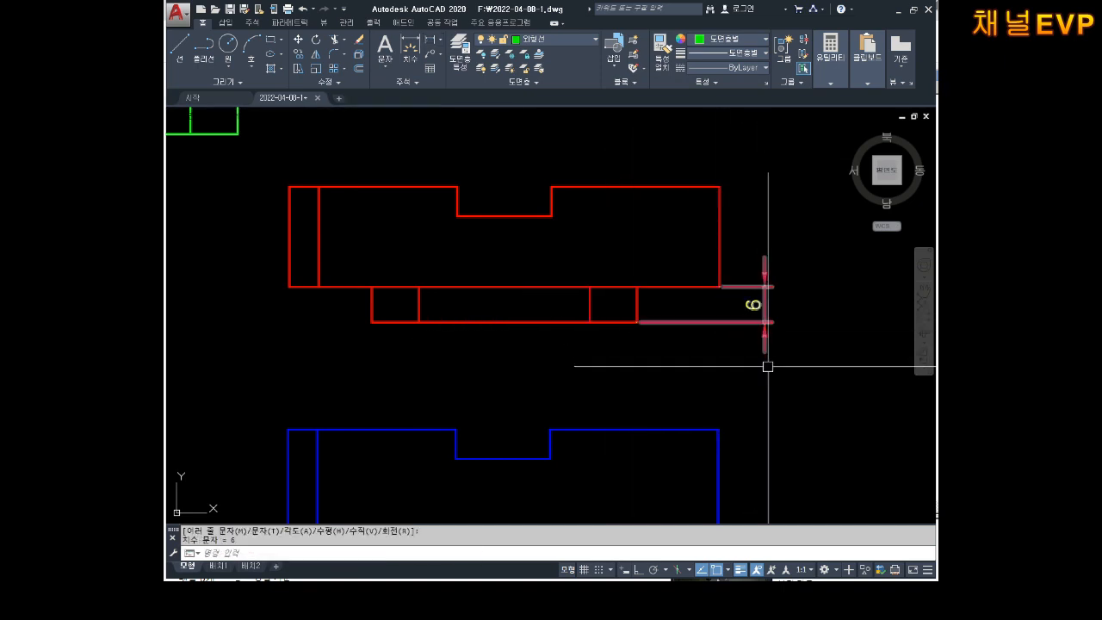
- Add a vertical linear dimension for the boss height on the blue copy
middle_click_drag(768, 367, 746, 216)
key("space")
left_click(697, 379)
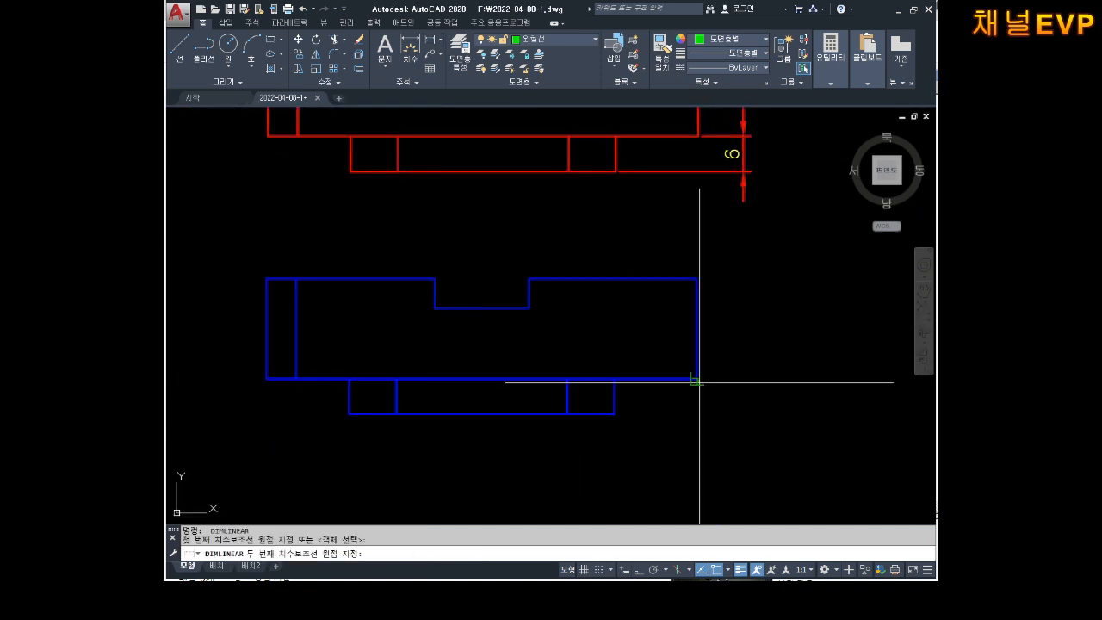
left_click(614, 414)
left_click(743, 397)
key("Escape")
mouse_move(572, 166)
middle_mouse_down()
mouse_move(607, 232)
mouse_move(576, 286)
middle_mouse_up()
key("Escape")
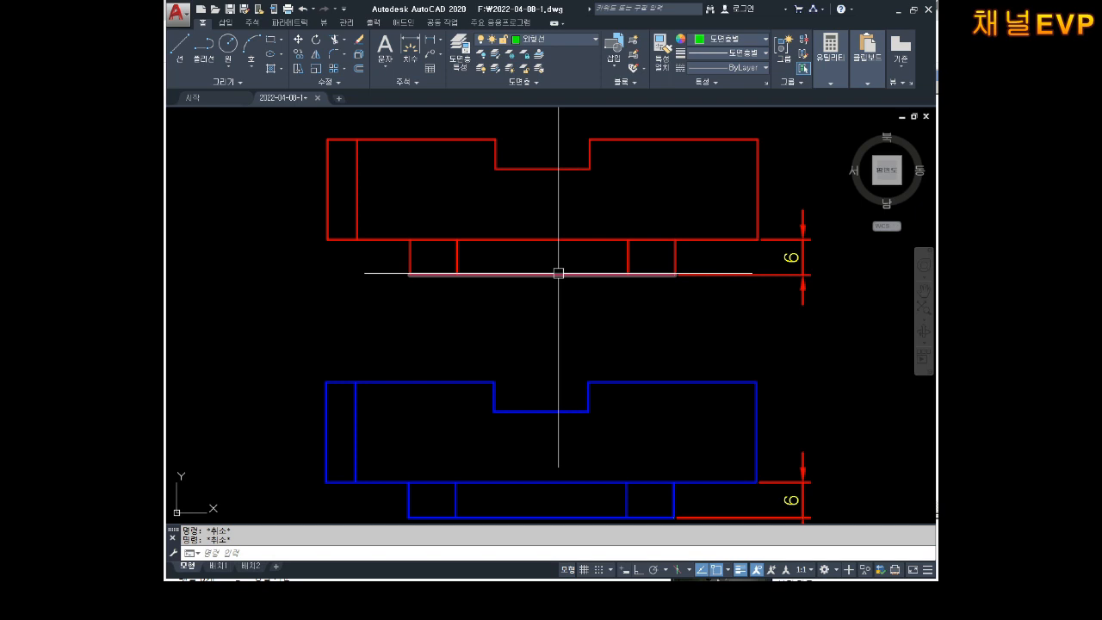
- Offset the bottom edge of the red copy's boss upward by 0.2
type(".2")
key("Return")
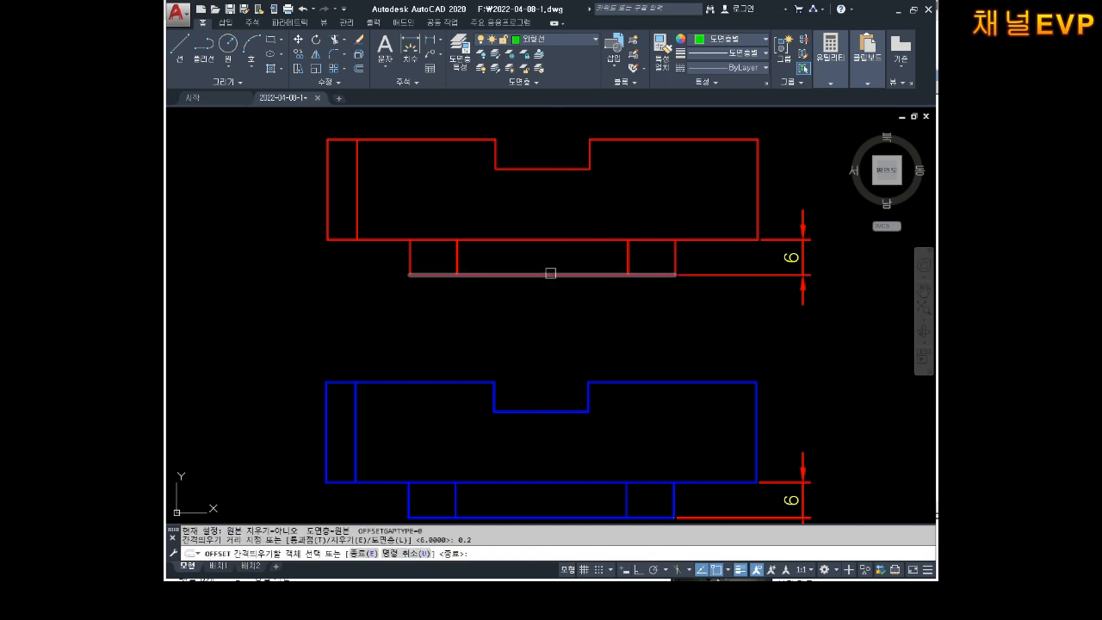
scroll(550, 273, "up", 4)
left_click(545, 273)
left_click(544, 231)
key("Escape")
middle_click_drag(157, 276, 461, 269)
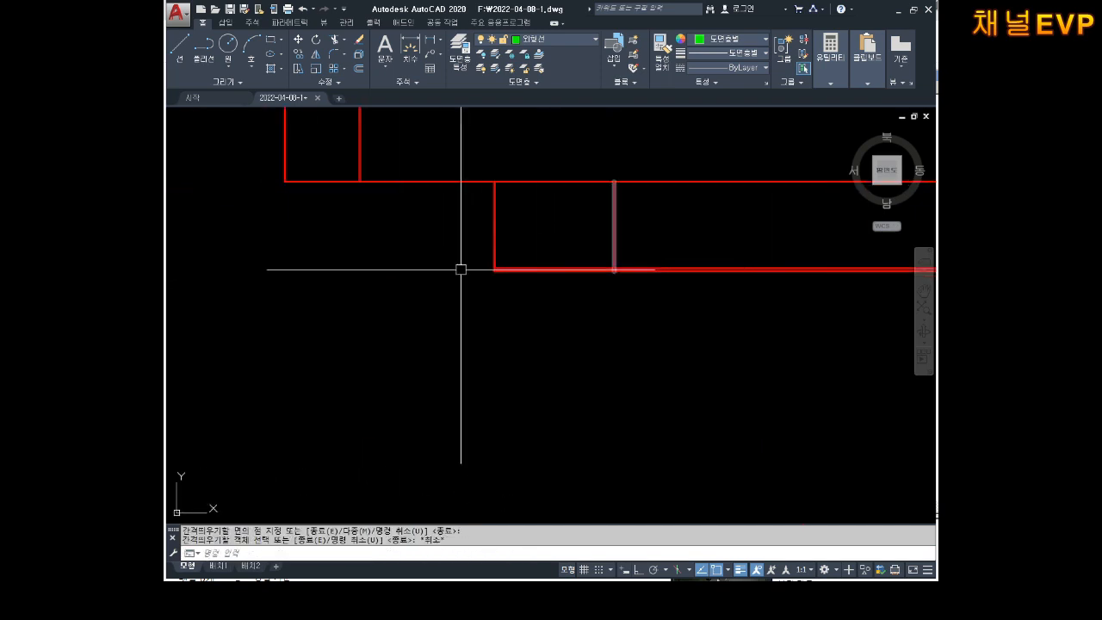
- Trim the red boss's two left vertical lines where they extend below the offset edge
key("Escape")
scroll(461, 269, "up", 6)
type("tr")
key("Return")
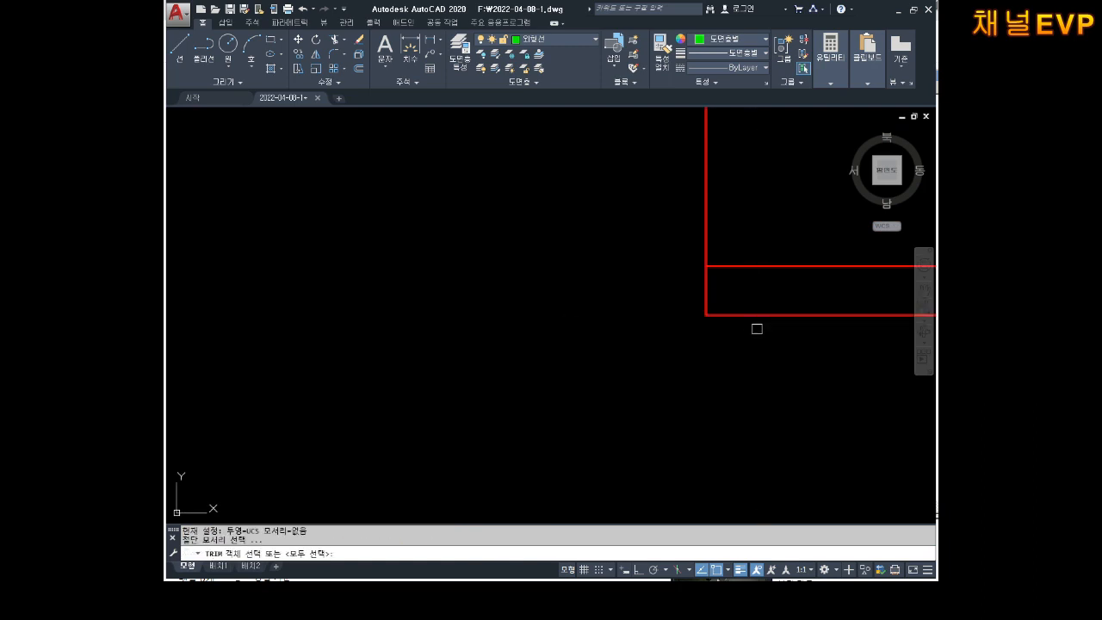
key("Return")
left_click(732, 283)
left_click(608, 320)
scroll(861, 303, "down", 5)
middle_click_drag(861, 303, 437, 266)
scroll(346, 250, "up", 4)
left_click(441, 269)
left_click(403, 244)
scroll(432, 285, "down", 5)
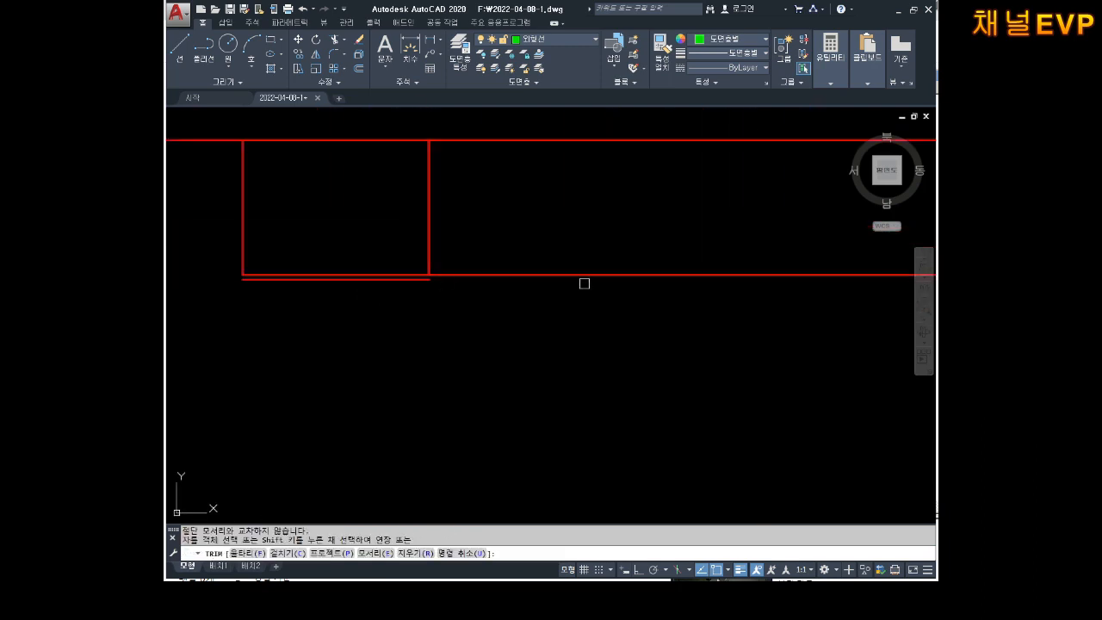
- Trim the red boss's two right vertical lines where they extend below the offset edge
scroll(619, 274, "down", 5)
middle_click_drag(796, 273, 629, 291)
scroll(631, 289, "up", 6)
middle_click_drag(443, 315, 667, 294)
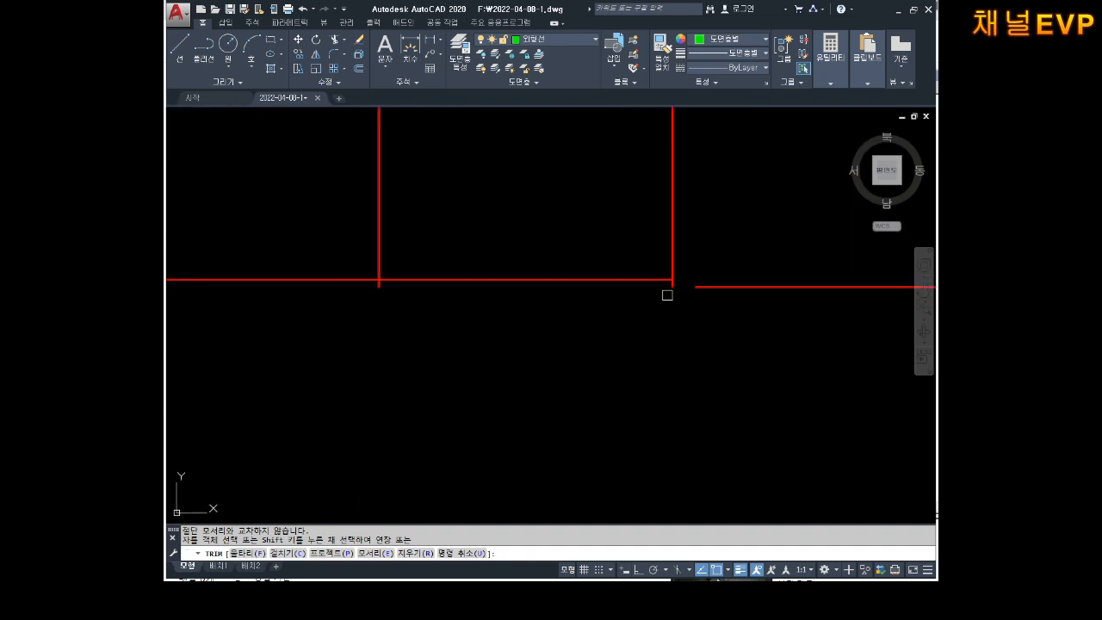
scroll(668, 294, "up", 4)
middle_click_drag(460, 300, 792, 304)
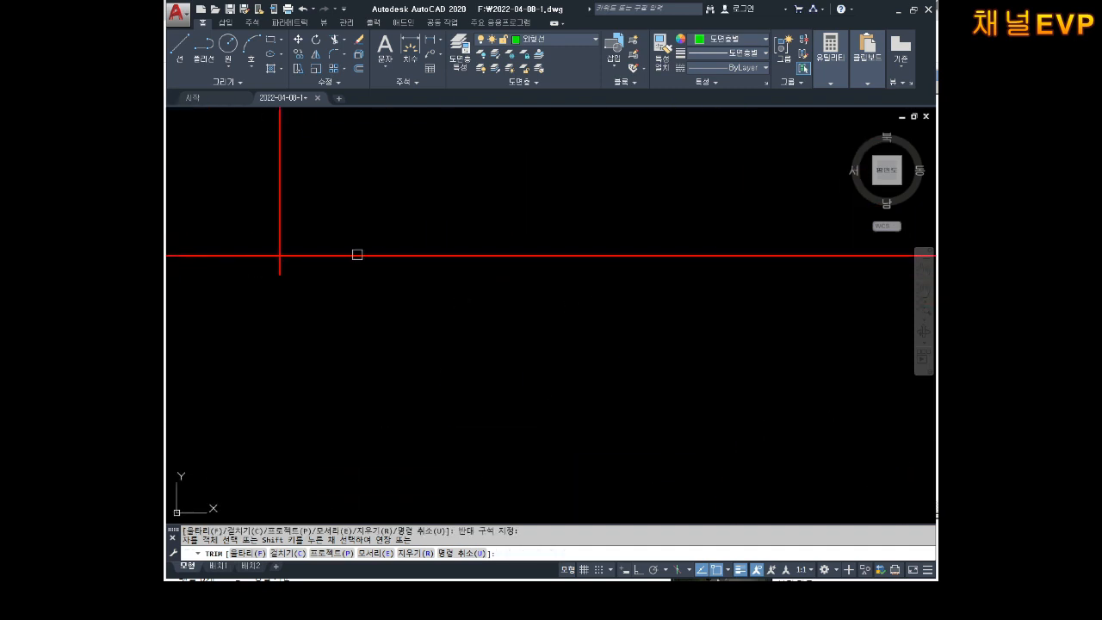
left_click(306, 267)
left_click(251, 284)
- Erase the leftover piece of the original bottom edge beneath the red boss
scroll(268, 281, "down", 4)
middle_click_drag(268, 280, 757, 266)
mouse_move(204, 266)
middle_mouse_down()
mouse_move(637, 266)
mouse_move(349, 299)
middle_mouse_up()
left_click(457, 265)
scroll(458, 289, "up", 4)
key("Escape")
left_click(525, 217)
key("Delete")
- Stretch the red copy's height dimension so its lower origin snaps to the raised corner of the boss
scroll(594, 243, "down", 6)
scroll(798, 284, "up", 4)
left_click(651, 296)
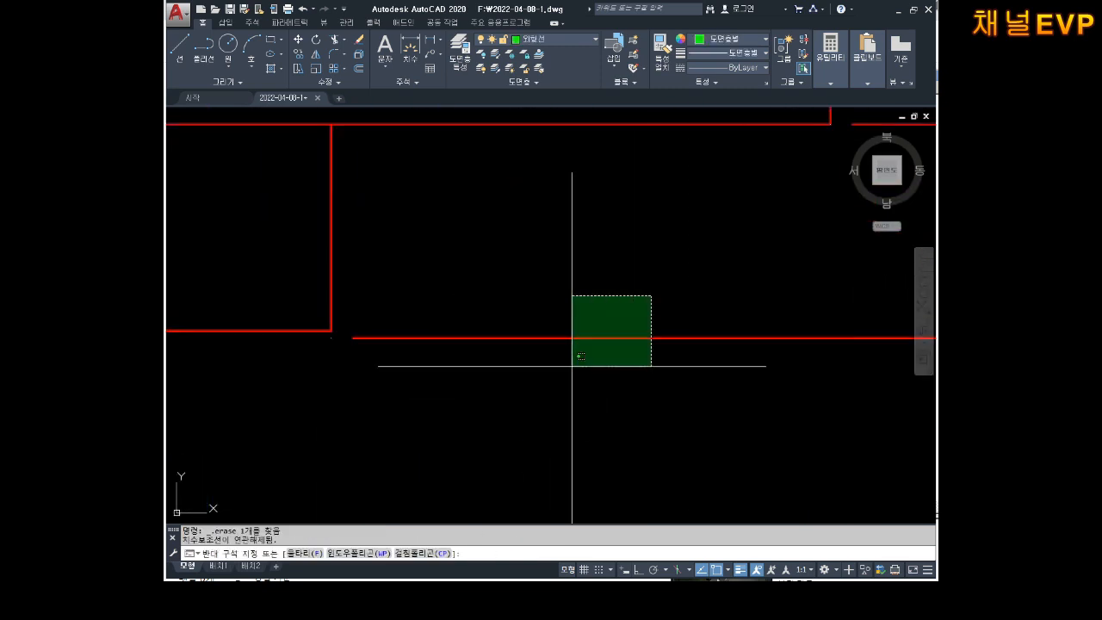
left_click(571, 366)
middle_click_drag(453, 375, 633, 322)
left_click(482, 336)
left_click(481, 330)
key("Escape")
key("Escape")
scroll(644, 376, "down", 6)
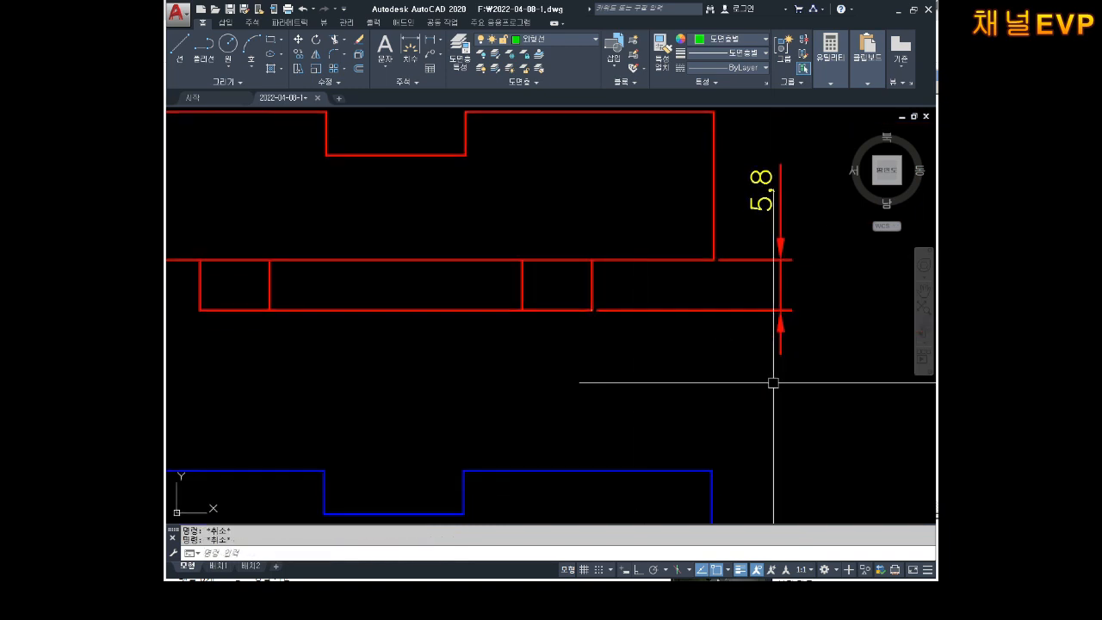
- Offset the bottom edge of the blue copy's boss downward by 0.2
mouse_move(773, 382)
middle_mouse_down()
mouse_move(755, 292)
mouse_move(735, 313)
middle_mouse_up()
scroll(709, 305, "down", 3)
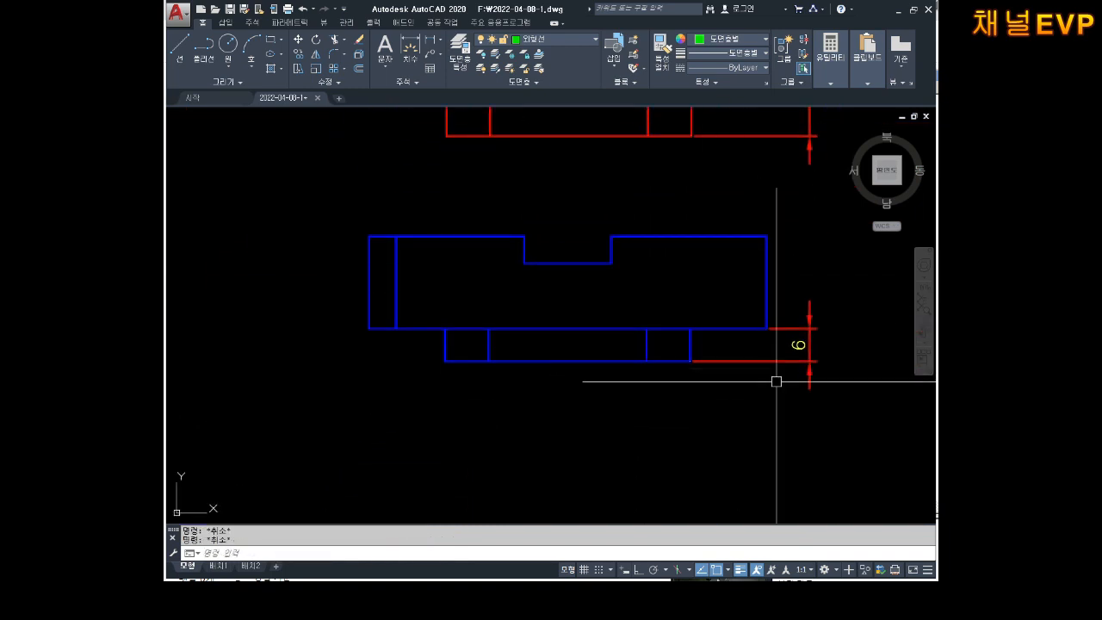
middle_click_drag(602, 390, 595, 330)
scroll(581, 321, "up", 4)
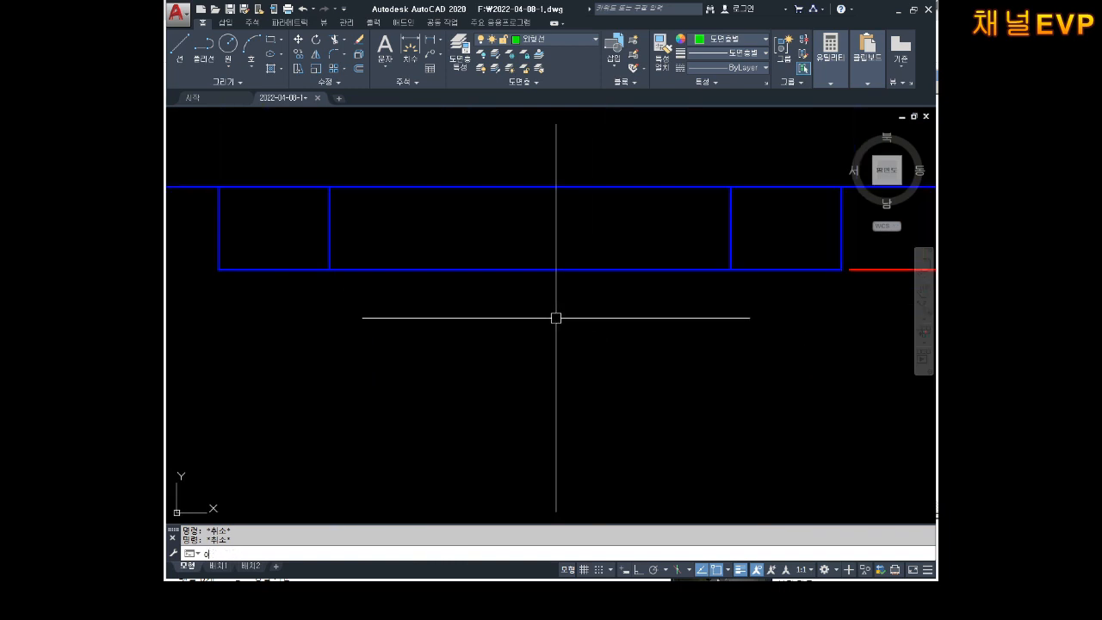
key("Return")
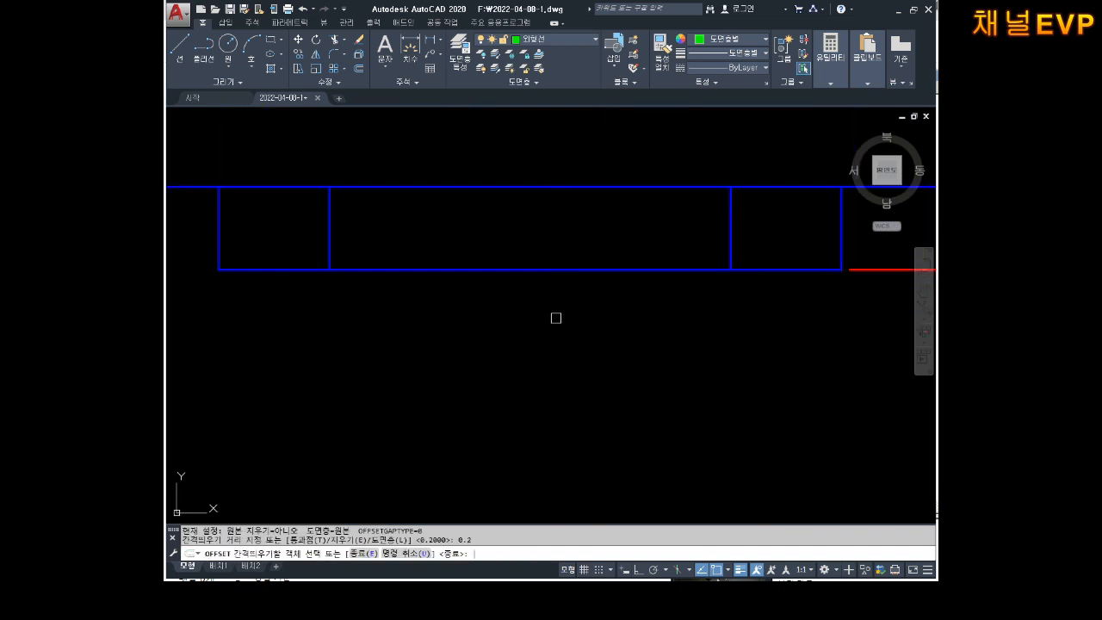
left_click(526, 269)
left_click(521, 308)
key("Escape")
key("Escape")
- Dimension the gap between the blue boss's bottom edge and its offset line, and erase that dimension
mouse_move(278, 283)
middle_mouse_down()
mouse_move(568, 249)
mouse_move(674, 222)
middle_mouse_up()
scroll(503, 228, "up", 7)
key("Escape")
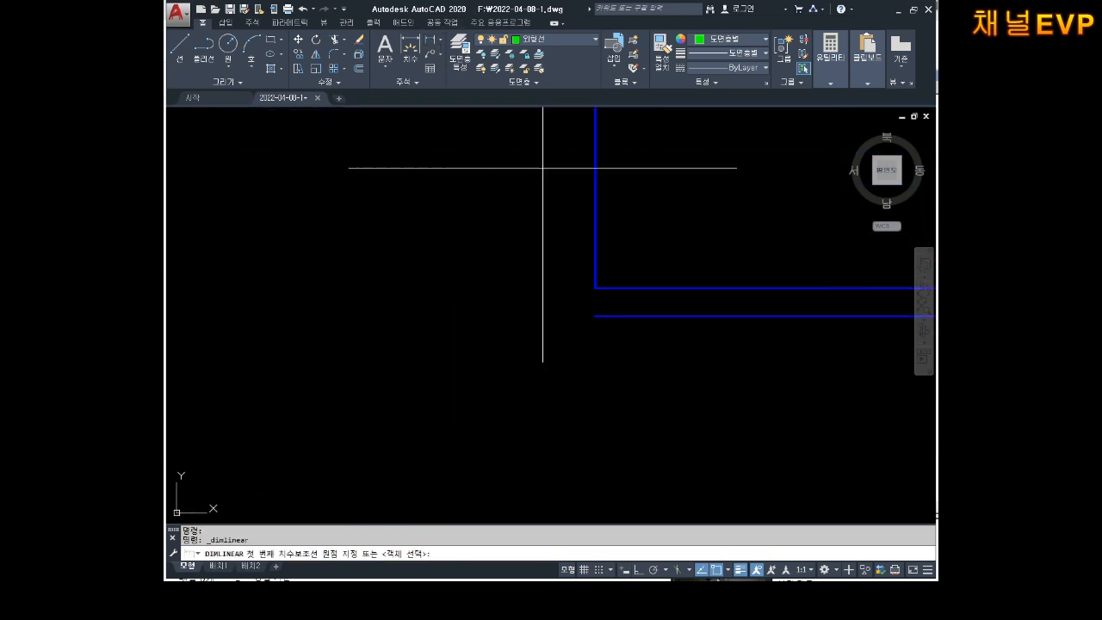
left_click(594, 288)
left_click(594, 316)
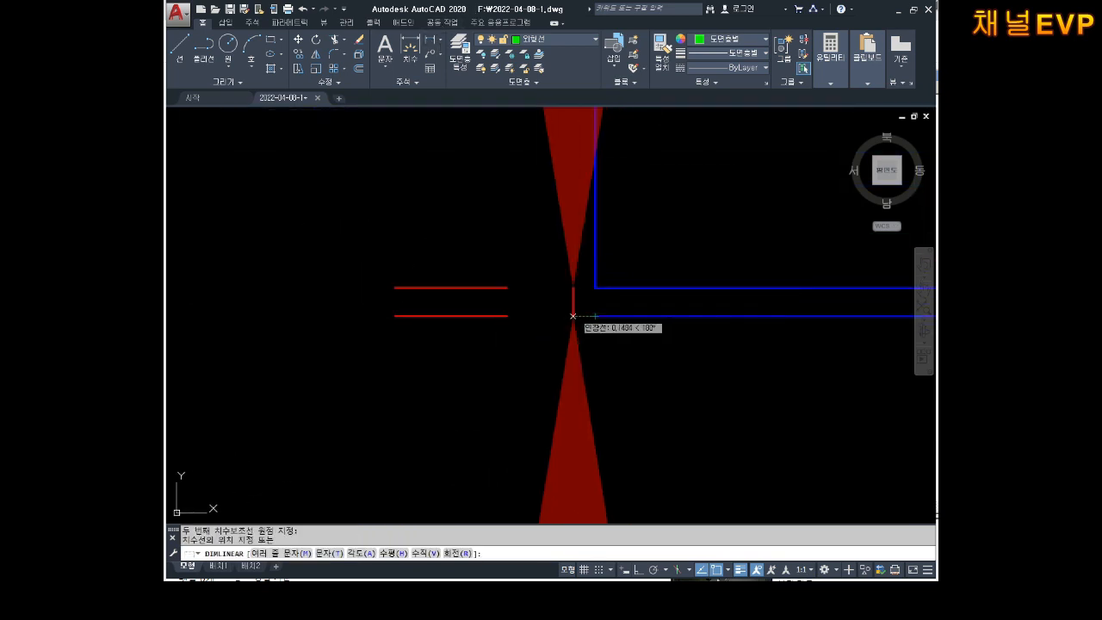
scroll(515, 319, "down", 7)
left_click(571, 382)
left_click(386, 436)
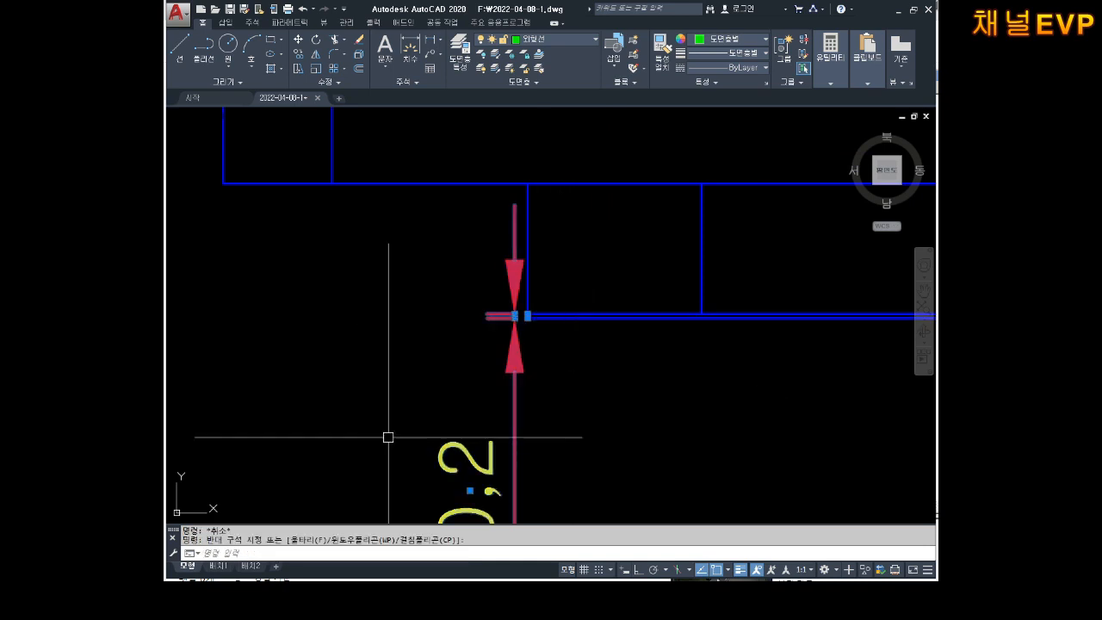
key("Delete")
- Erase the boss height dimension of the blue copy
scroll(637, 374, "down", 6)
key("Escape")
left_click(767, 300)
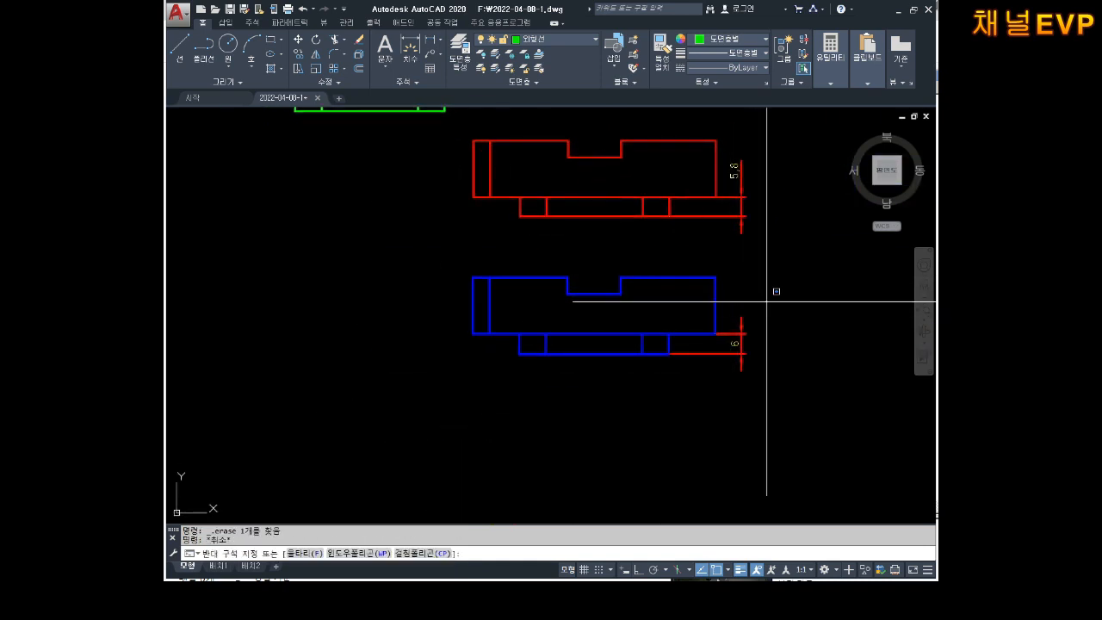
left_click(734, 399)
key("Delete")
- Change the colour of the blue boss copy to magenta (선홍색)
left_click(758, 261)
left_click(577, 307)
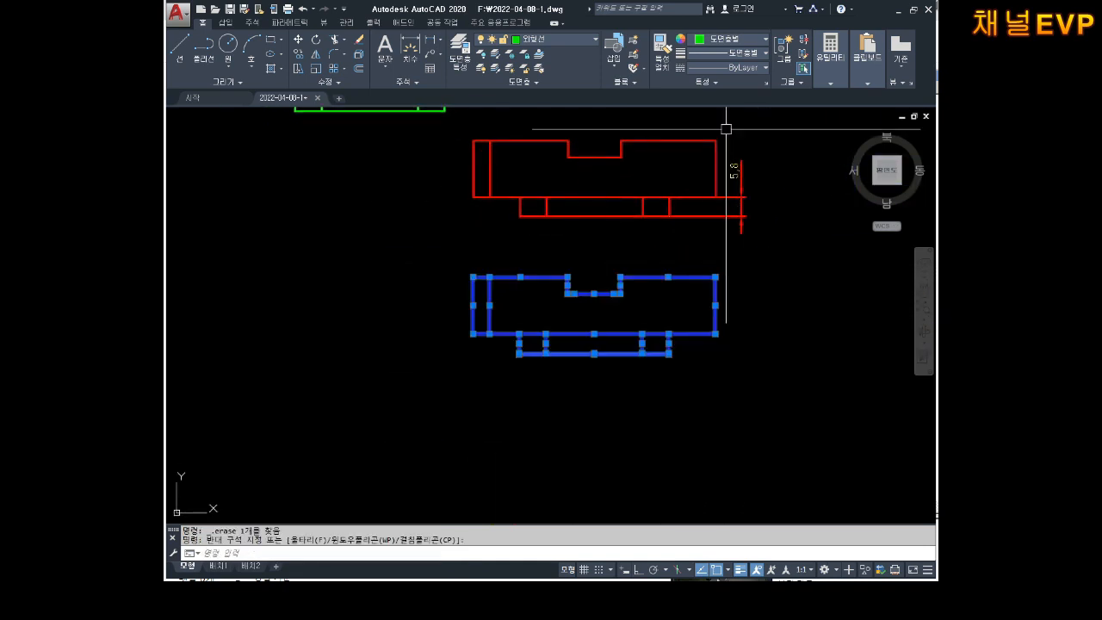
left_click(760, 154)
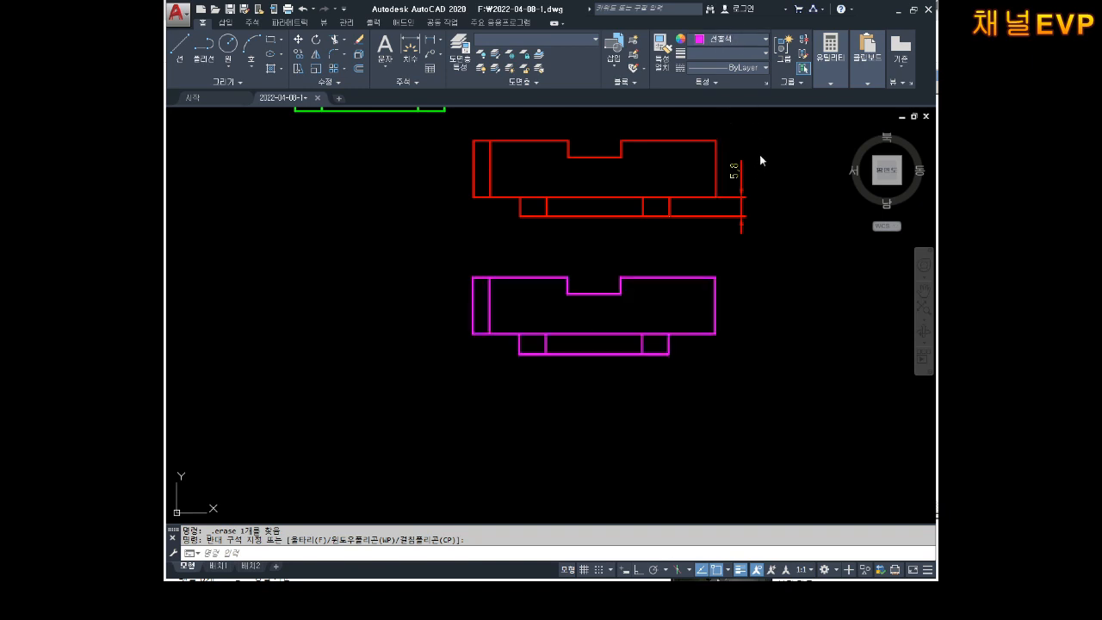
- Extend the vertical edges of the magenta copy's boss down to the offset bottom line
key("Escape")
key("Escape")
scroll(555, 355, "up", 8)
middle_click_drag(445, 348, 680, 336)
scroll(593, 325, "up", 5)
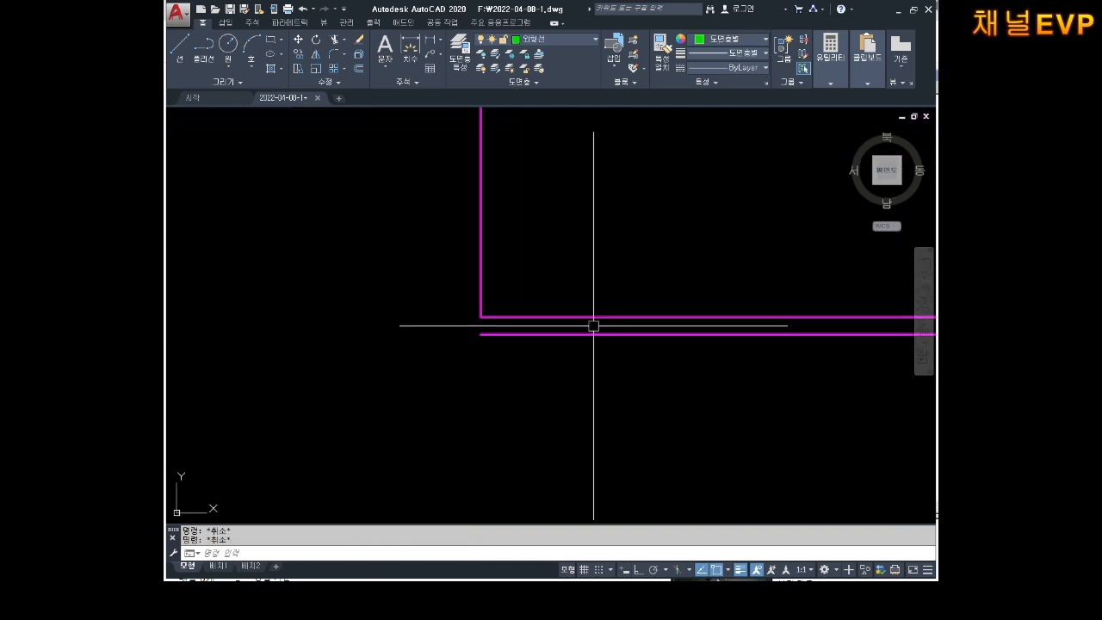
type("ex")
key("Return")
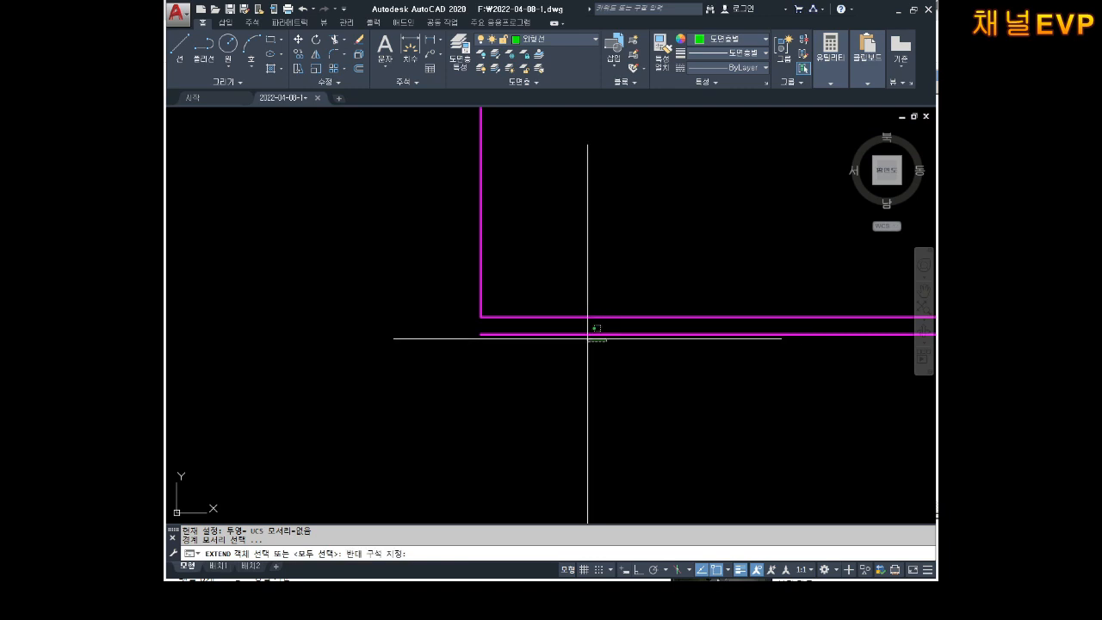
left_click(588, 338)
key("Return")
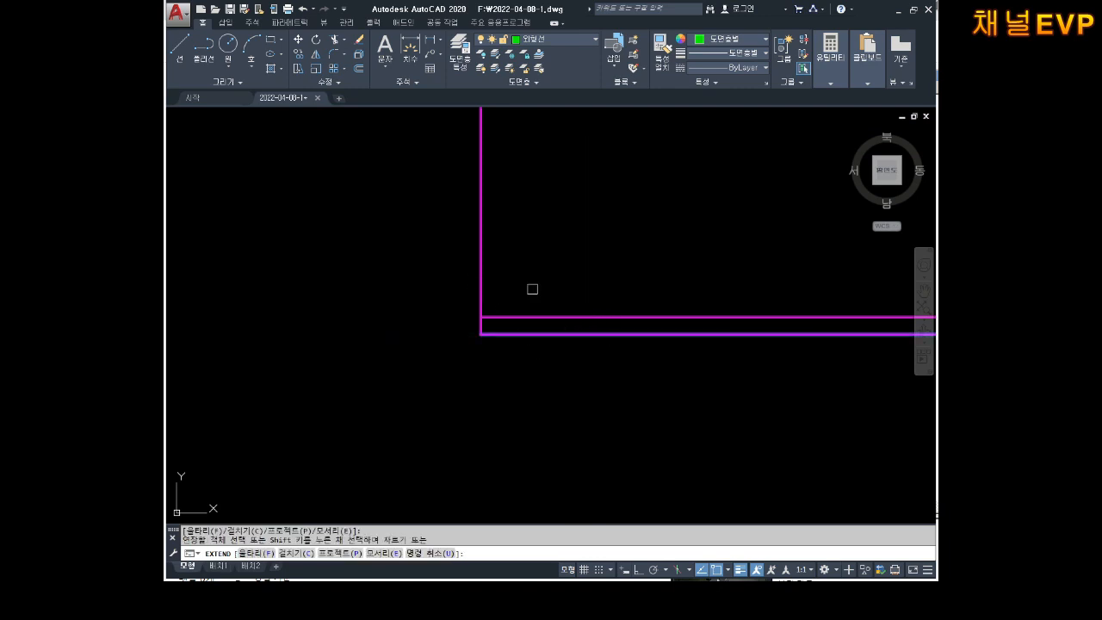
scroll(532, 289, "down", 2)
middle_click_drag(760, 257, 466, 260)
double_click(635, 270)
scroll(629, 261, "down", 2)
middle_click_drag(659, 253, 361, 285)
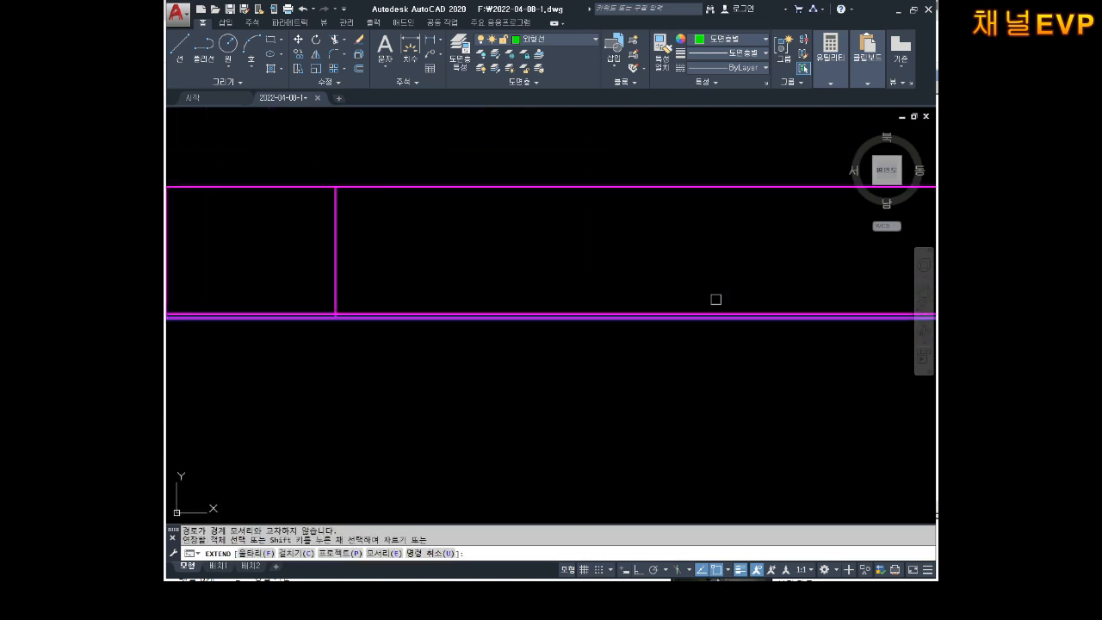
middle_click_drag(716, 298, 455, 284)
middle_click_drag(826, 284, 642, 287)
scroll(635, 293, "up", 2)
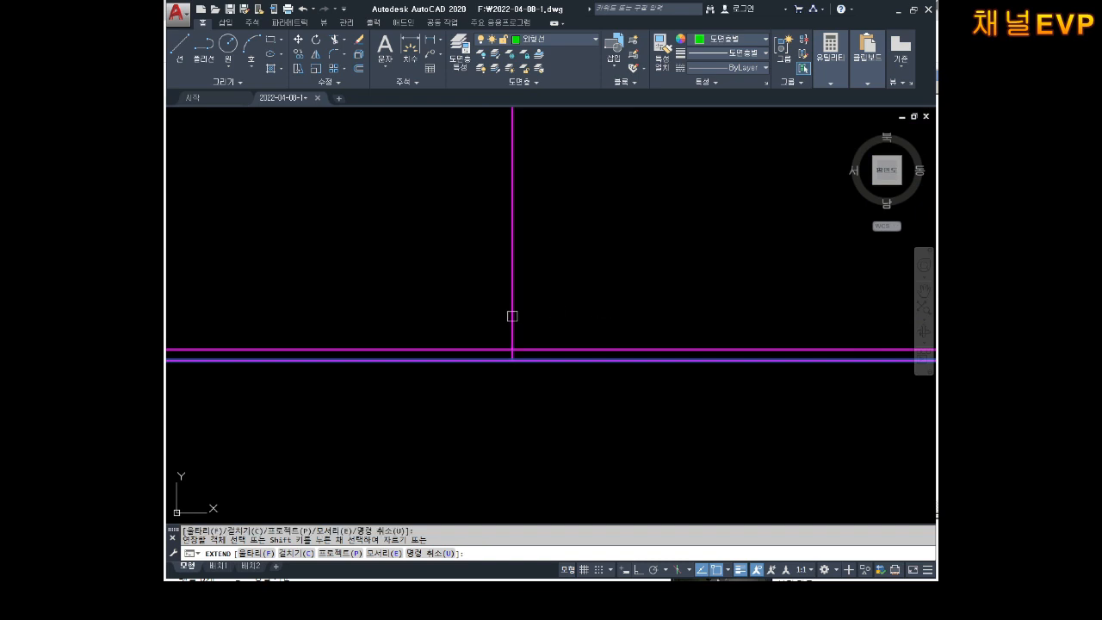
middle_click_drag(839, 297, 644, 315)
key("Escape")
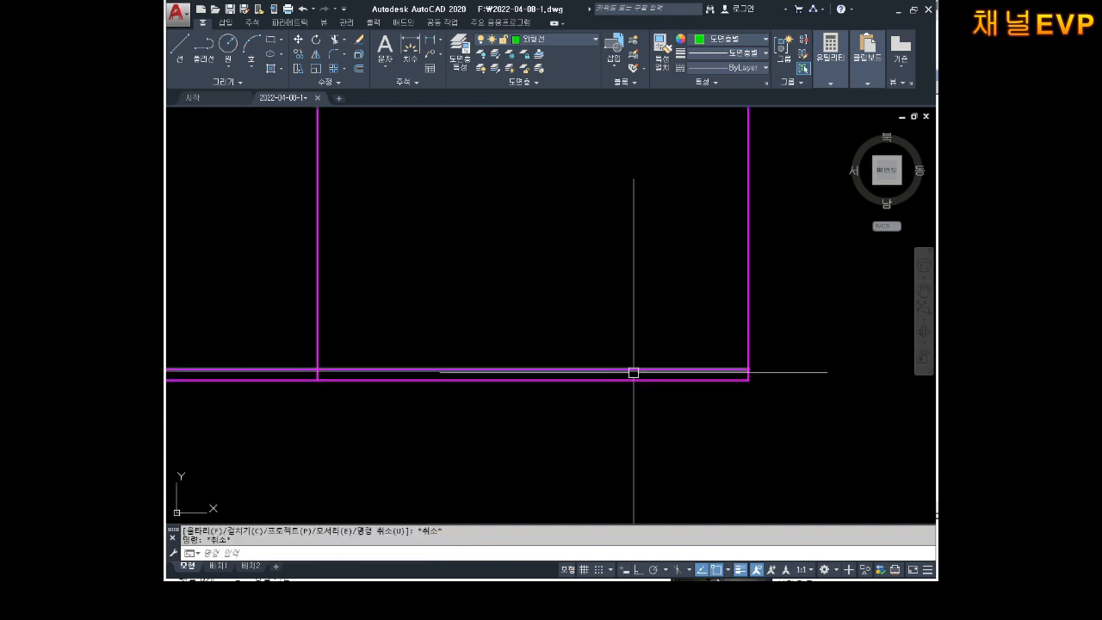
- Delete the original bottom edge of the magenta boss, leaving the offset line as its bottom
left_click(631, 370)
key("Delete")
middle_click_drag(815, 378, 815, 359)
scroll(679, 352, "down", 4)
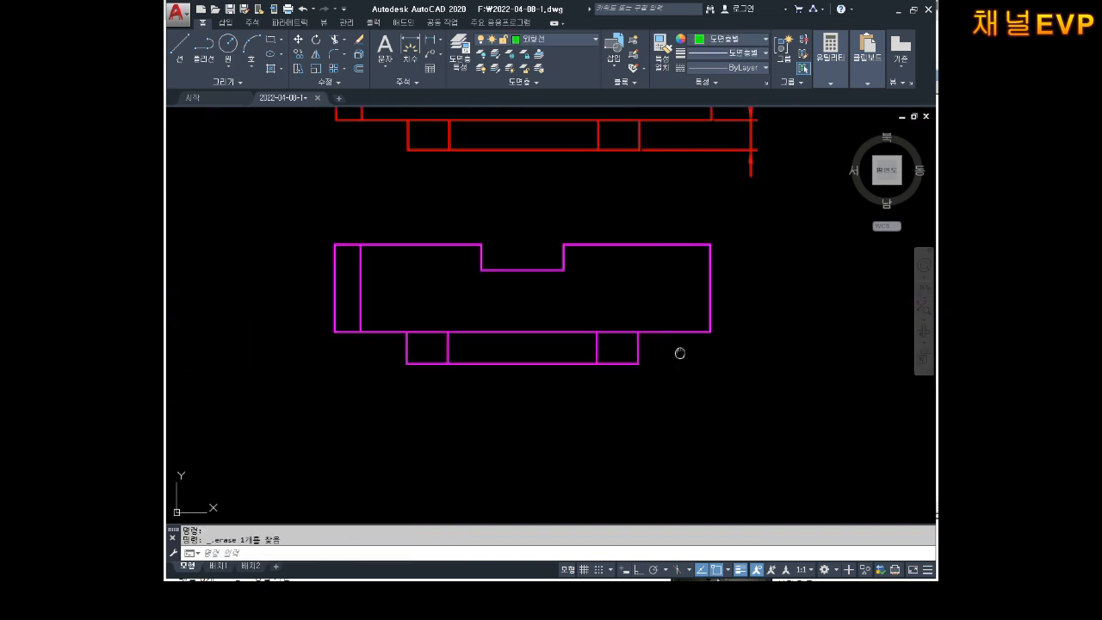
key("Escape")
key("Escape")
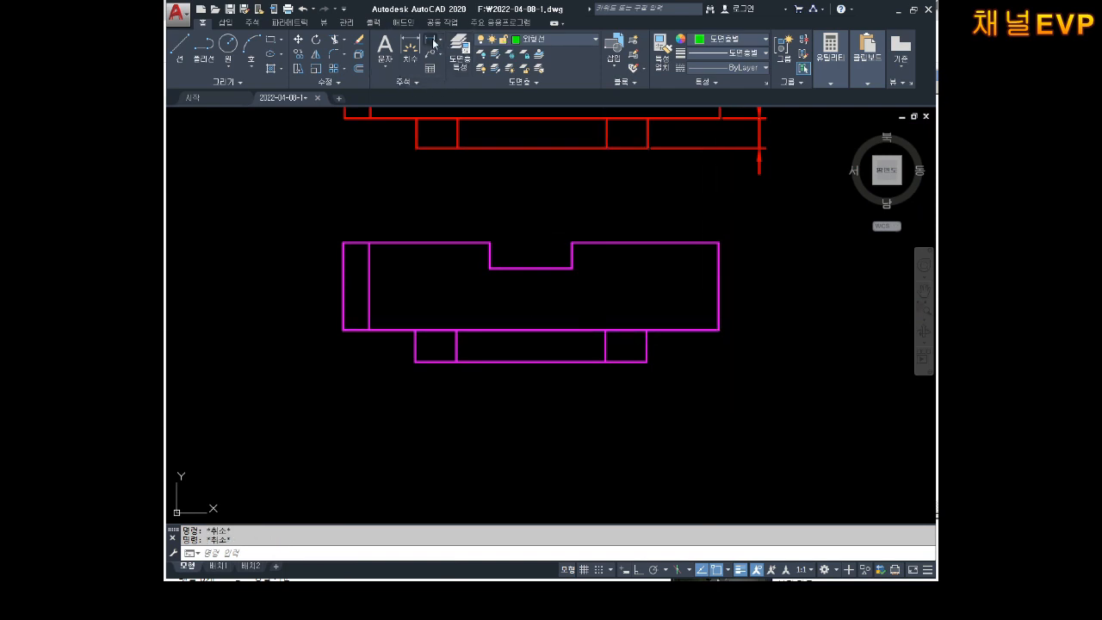
- Add a linear dimension for the boss height of the magenta copy
left_click(434, 43)
scroll(547, 215, "up", 5)
left_click(535, 230)
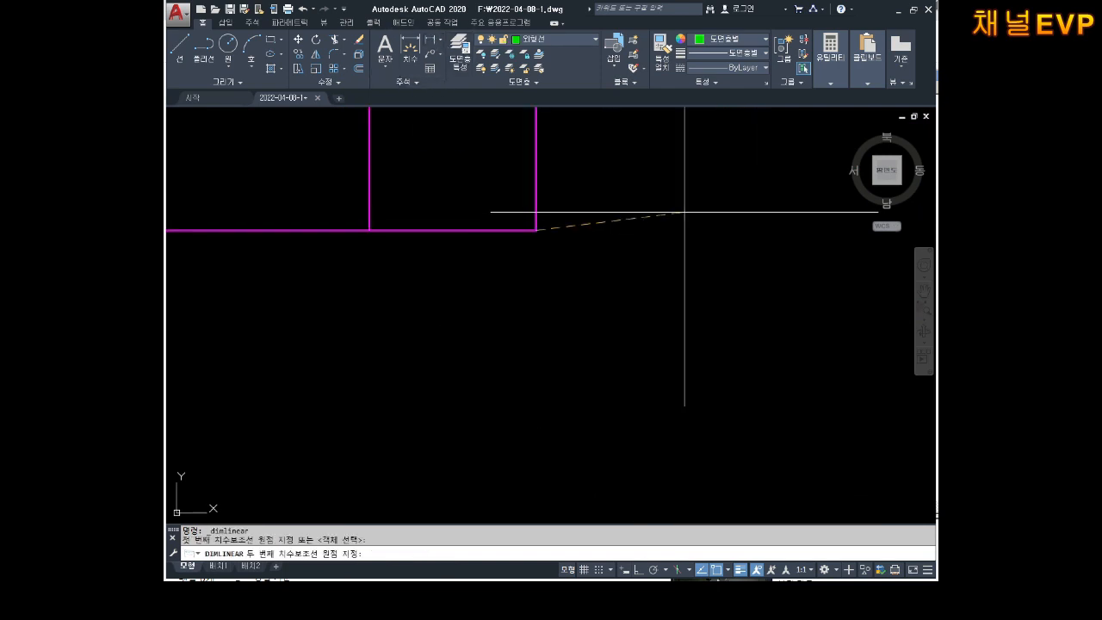
middle_click_drag(683, 214, 652, 334)
left_click(796, 222)
scroll(845, 310, "down", 5)
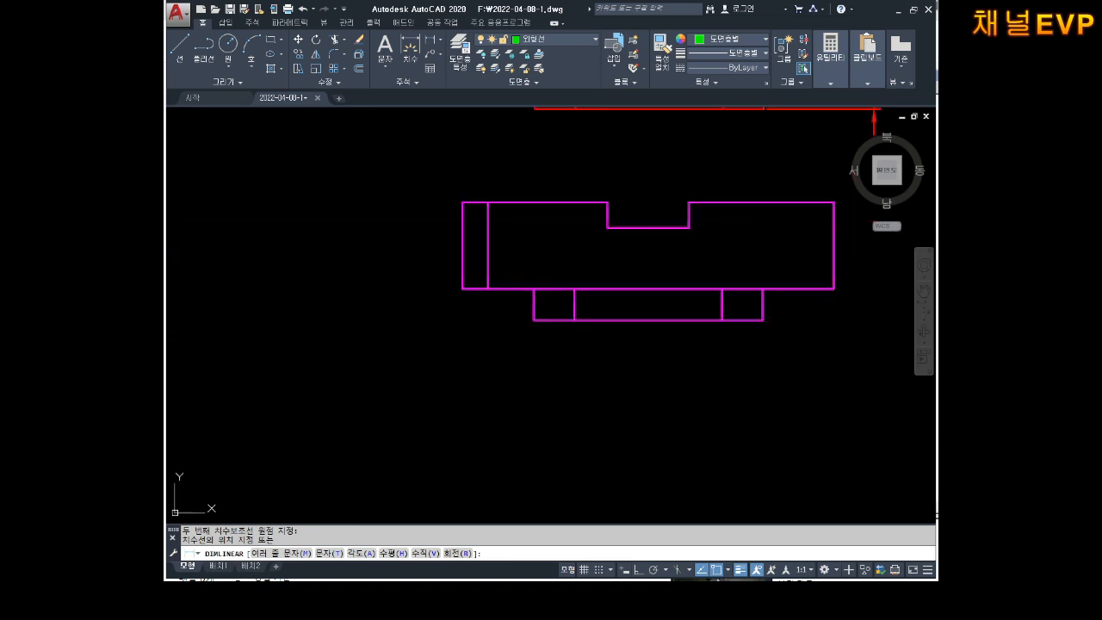
middle_click_drag(844, 309, 644, 346)
left_click(682, 330)
middle_click_drag(724, 271, 714, 381)
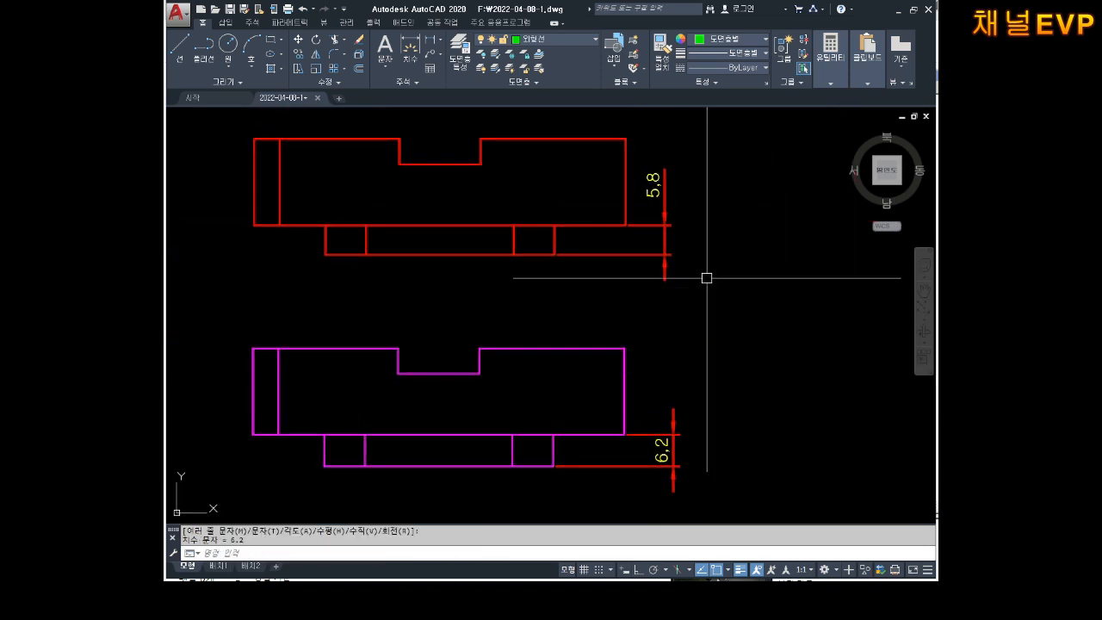
- Compare the boss height dimensions of the red and magenta copies, and erase both dimensions
scroll(672, 161, "up", 4)
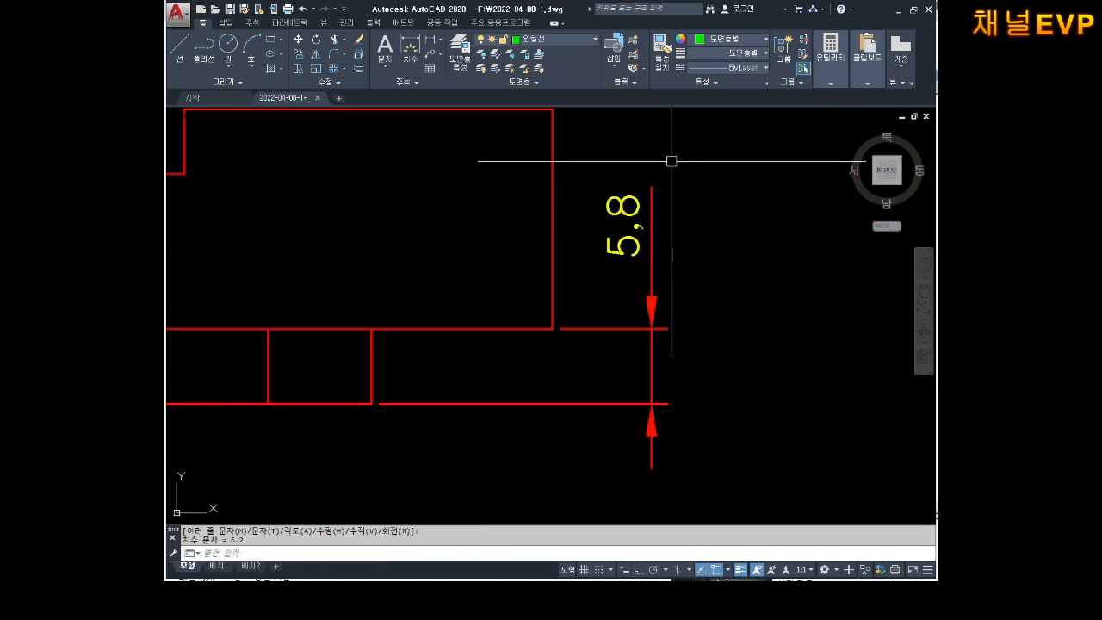
scroll(635, 343, "down", 4)
middle_click_drag(614, 377, 653, 160)
middle_click_drag(718, 296, 708, 369)
key("Escape")
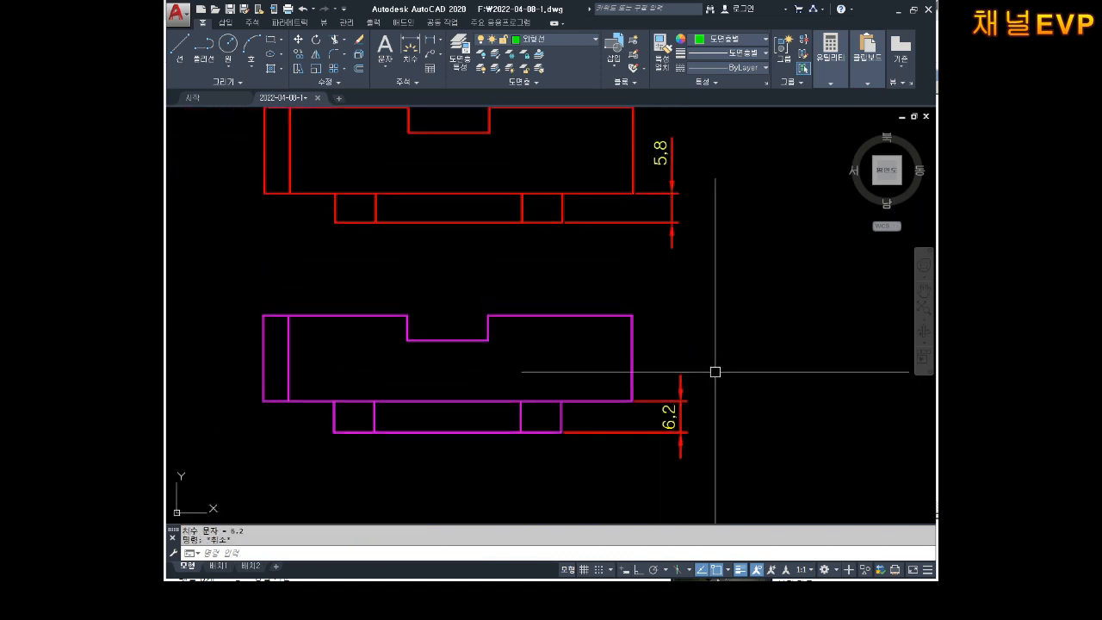
left_click(715, 371)
left_click(671, 445)
key("Delete")
left_click(730, 140)
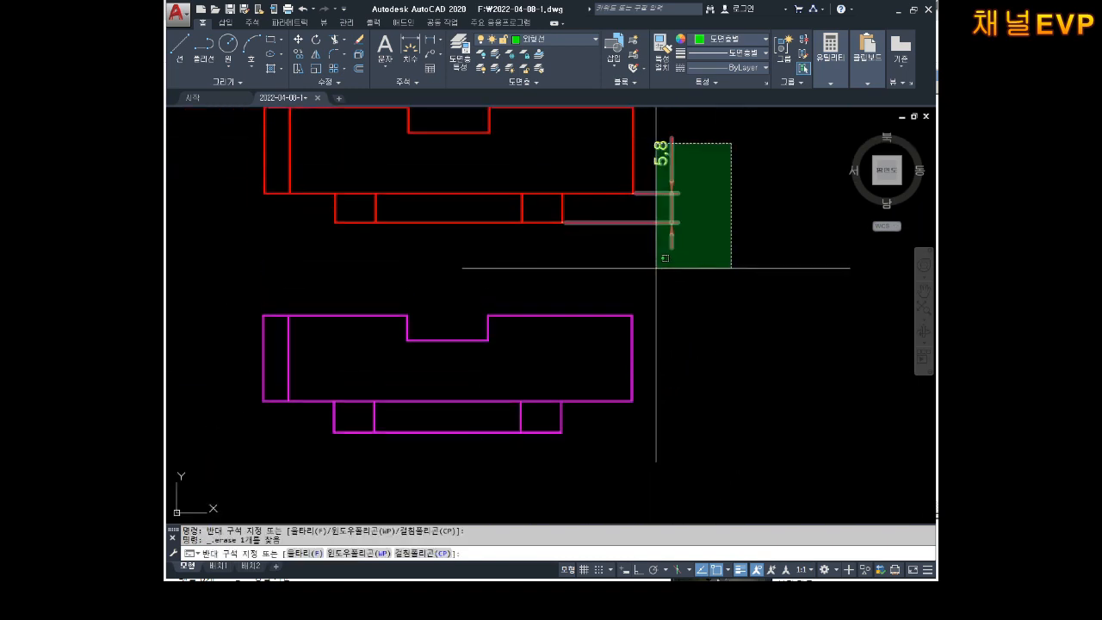
left_click(668, 264)
key("Delete")
middle_click_drag(668, 264, 738, 348)
key("Escape")
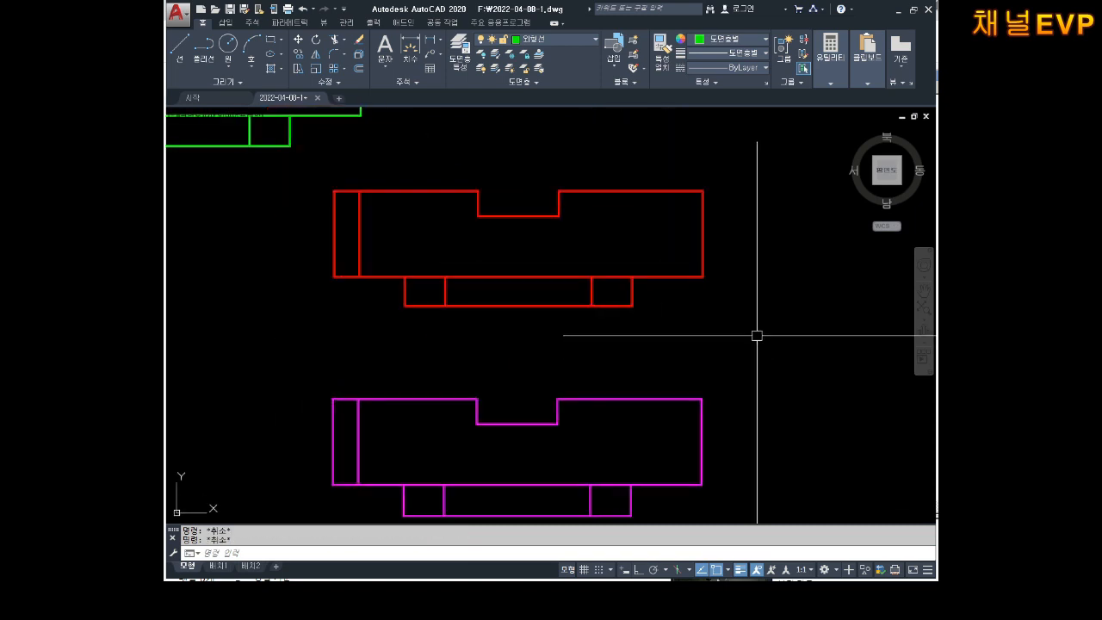
- Define the whole red copy as a block named 5.8, with the boss's lower-right corner as base point
type("b")
key("Return")
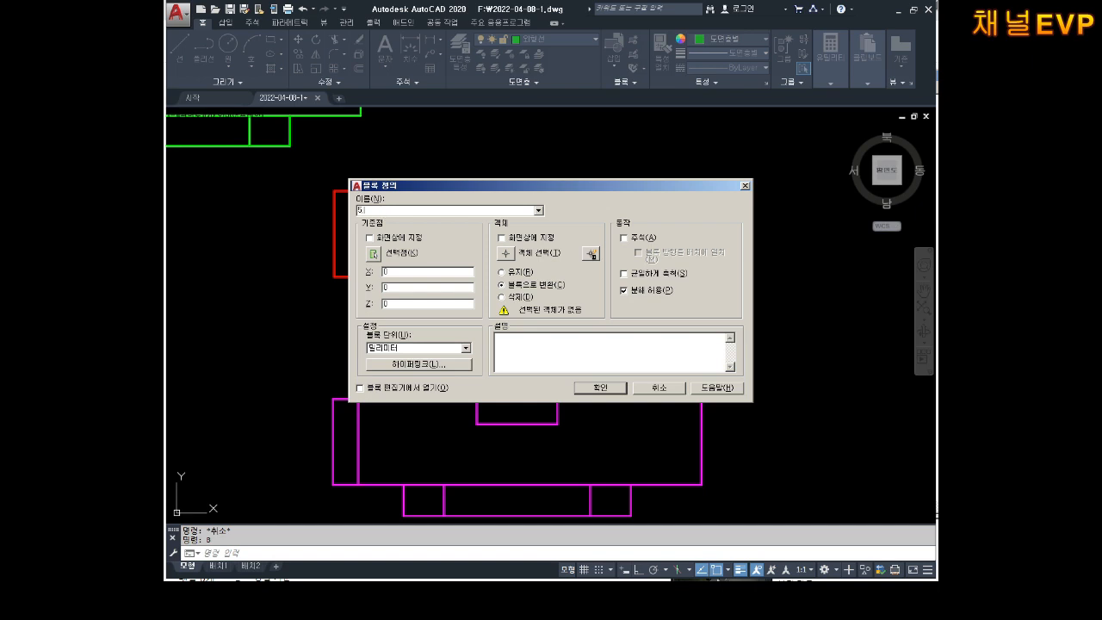
left_click(372, 253)
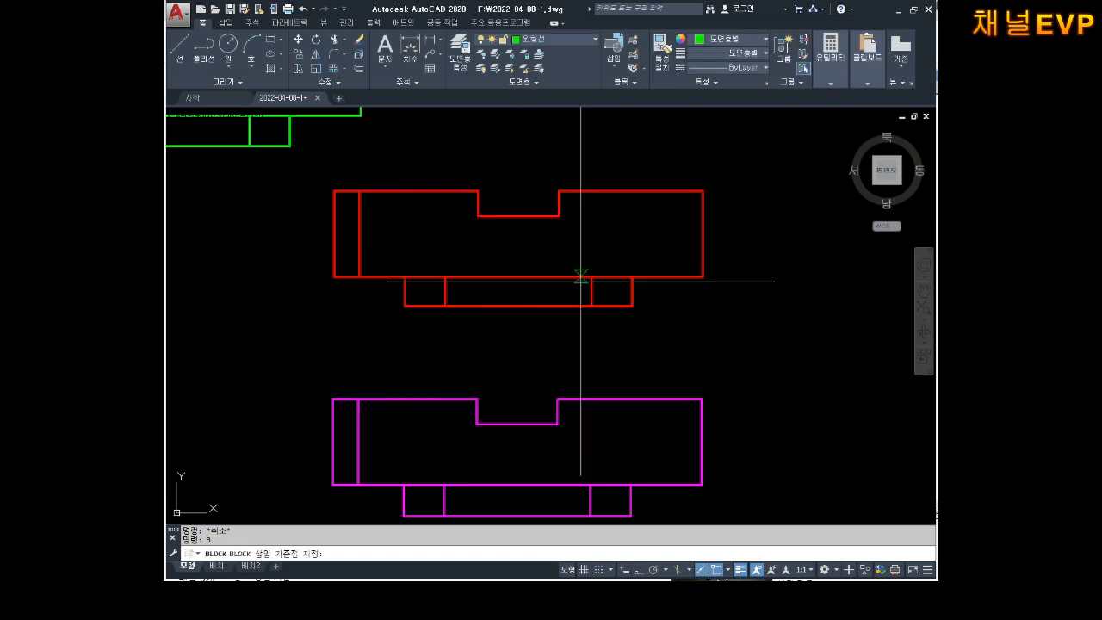
left_click(632, 306)
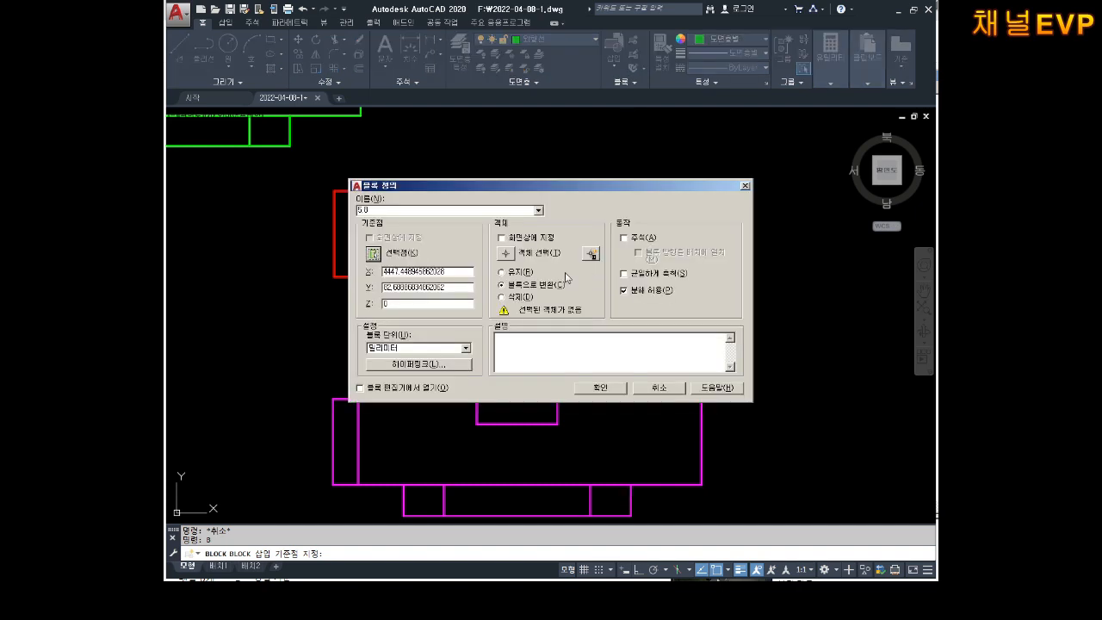
left_click(507, 255)
left_click(758, 147)
left_click(339, 333)
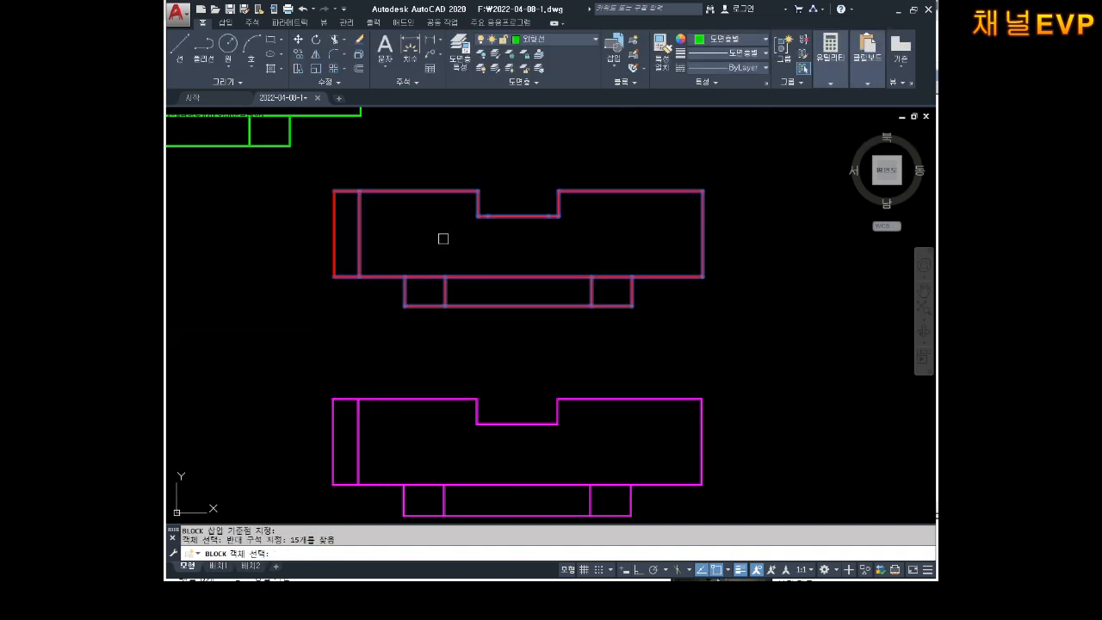
left_click(386, 174)
left_click(292, 294)
key("Return")
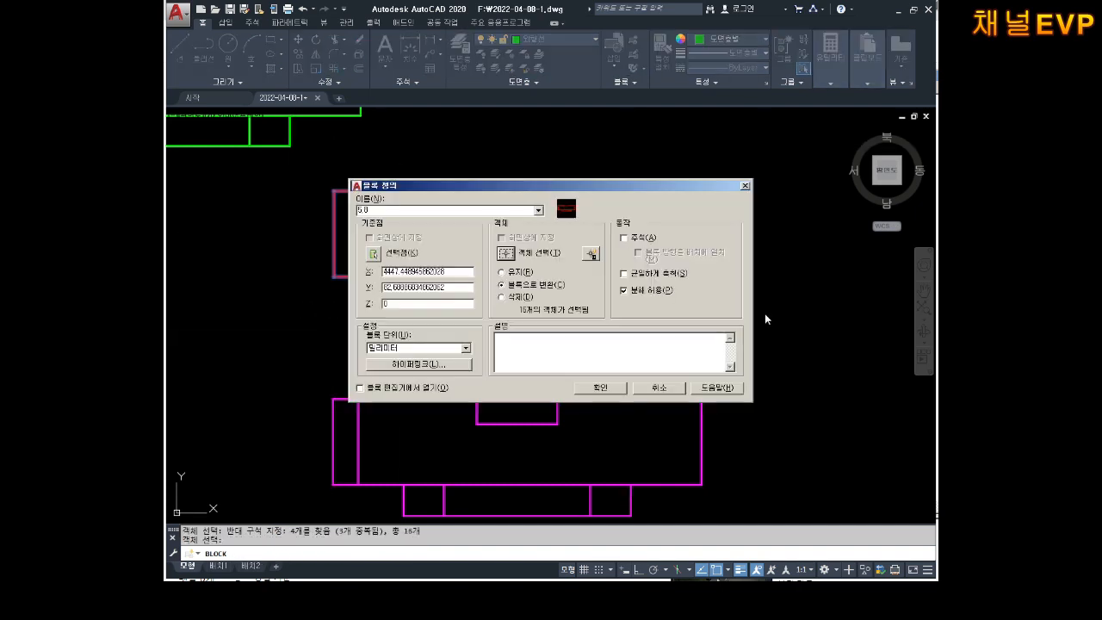
left_click(582, 387)
- Define the whole magenta copy as a block named 6.2, with the boss's lower-right corner as base point
middle_click_drag(593, 386, 649, 310)
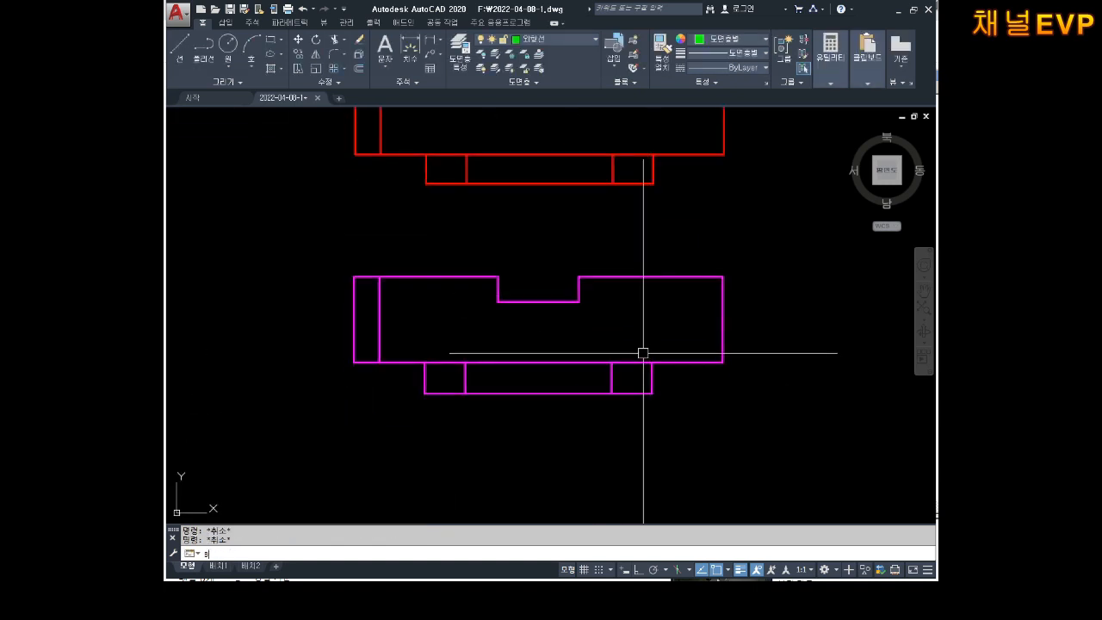
key("Return")
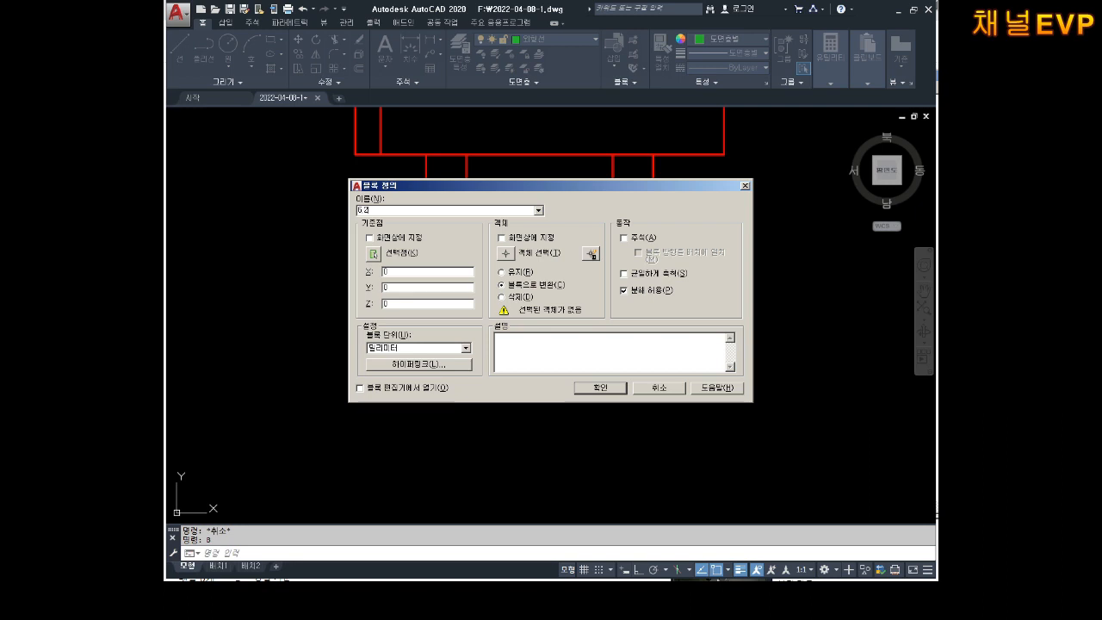
left_click(373, 254)
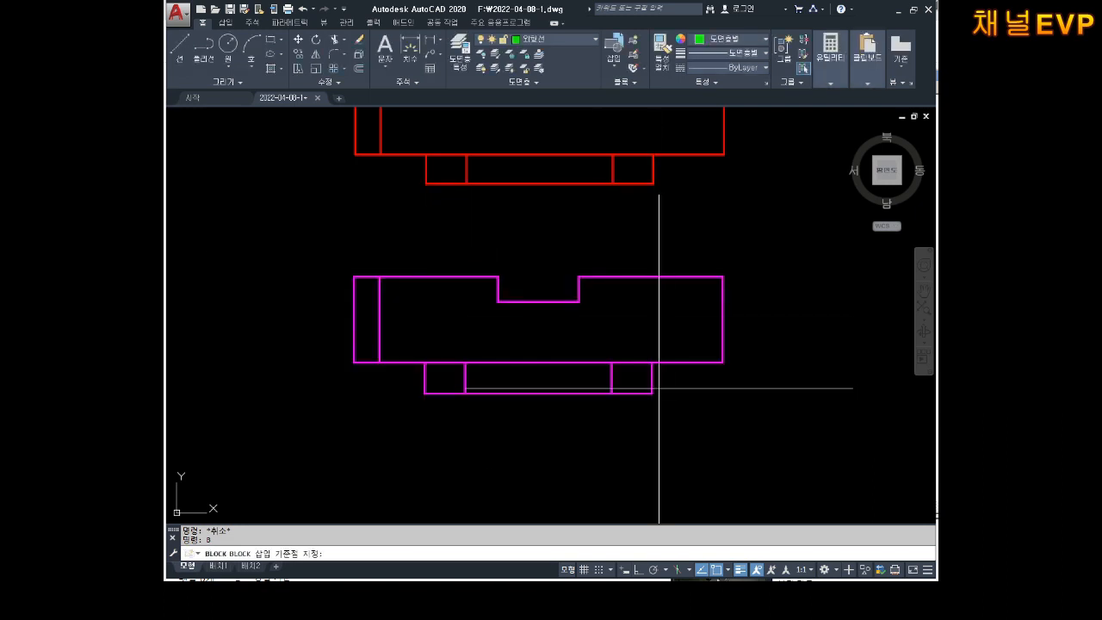
left_click(659, 388)
left_click(517, 257)
left_click(801, 239)
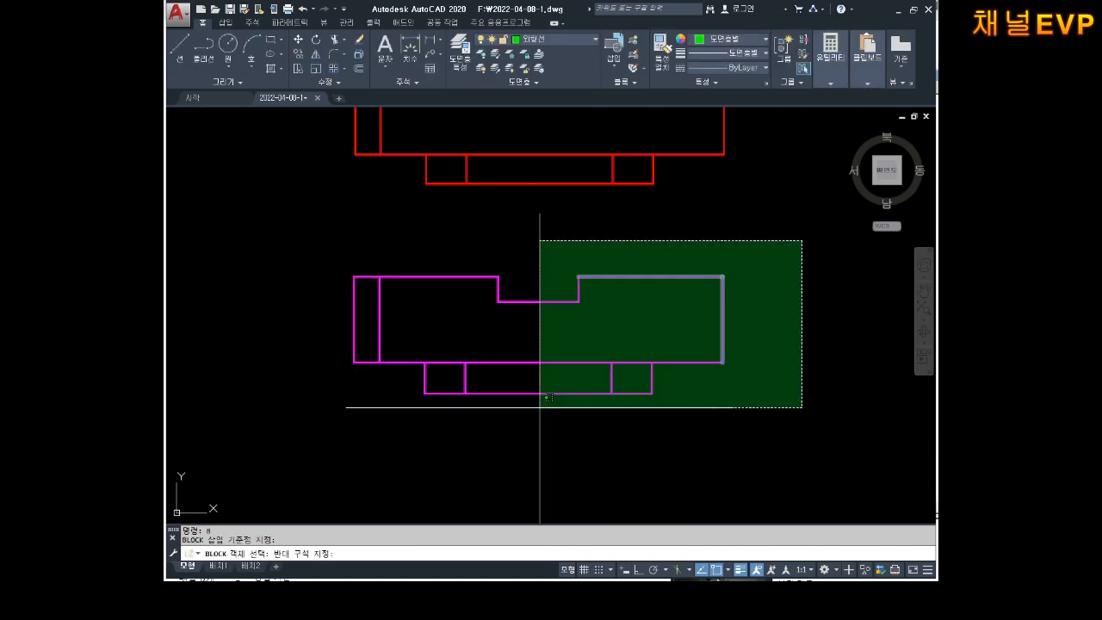
left_click(266, 485)
key("Return")
left_click(600, 388)
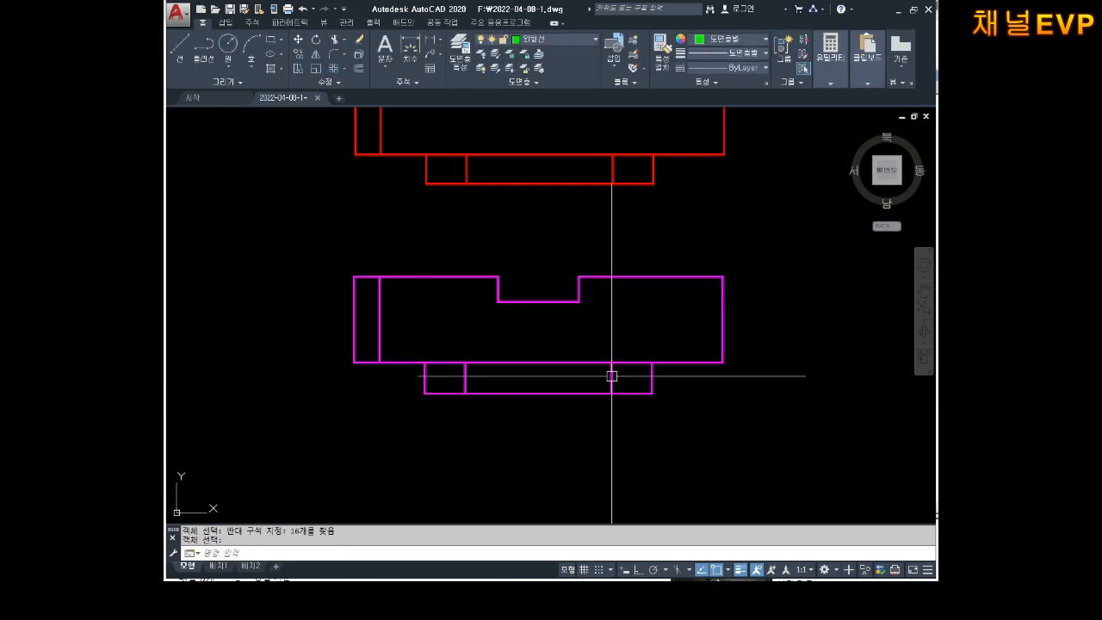
- Select the red copy to check that it is now a single block, and clear the selection
left_click(669, 337)
key("Escape")
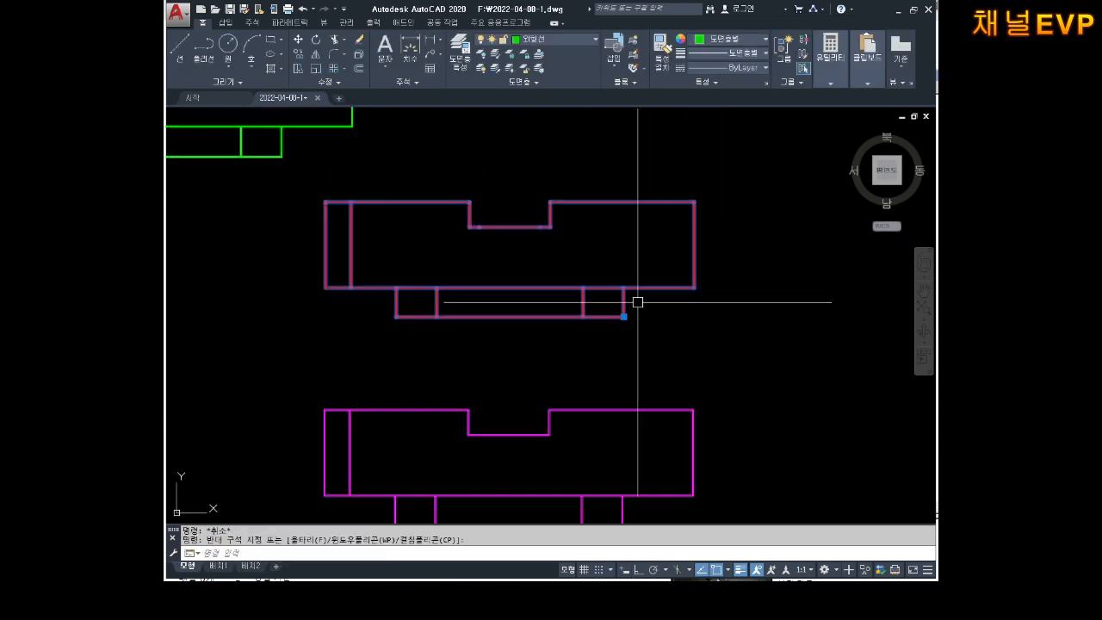
scroll(657, 295, "down", 2)
scroll(674, 352, "up", 4)
key("Escape")
middle_click_drag(645, 339, 700, 323)
left_click(669, 278)
left_click(668, 324)
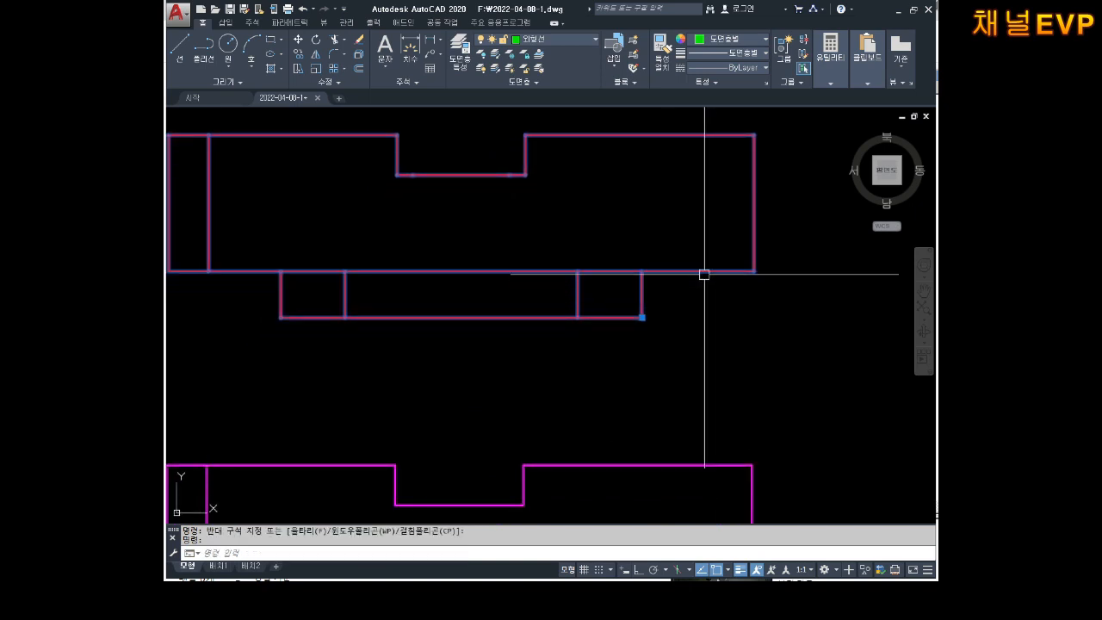
key("Escape")
key("Escape")
- Draw a line along the full bottom edge of the body, above the boss, on both the red and magenta blocks
type("L")
key("Return")
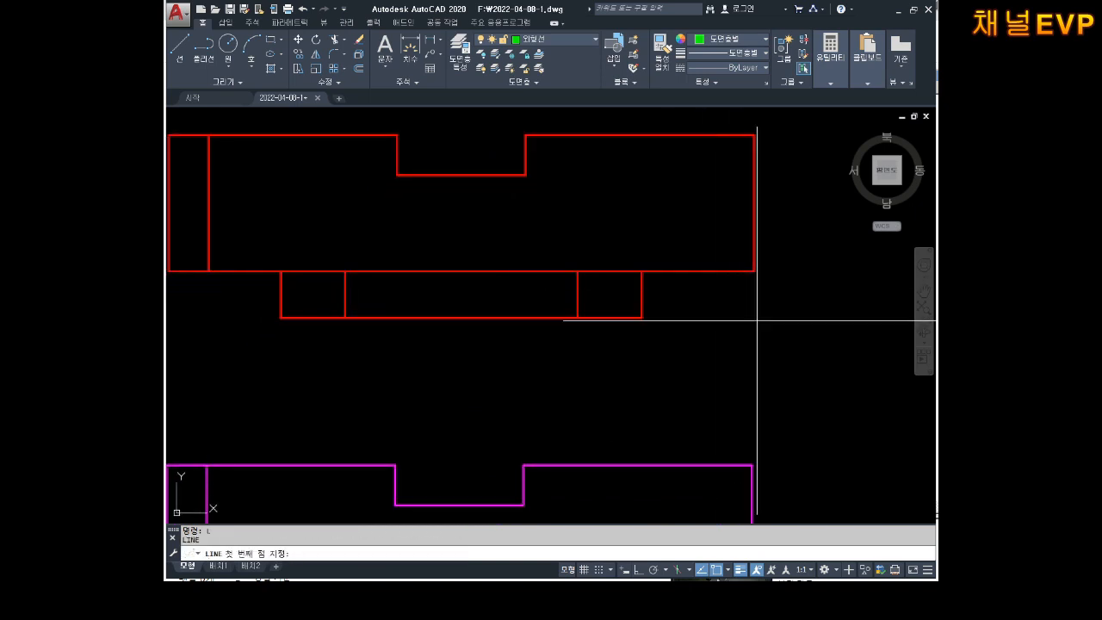
left_click(756, 272)
middle_click_drag(415, 315, 669, 315)
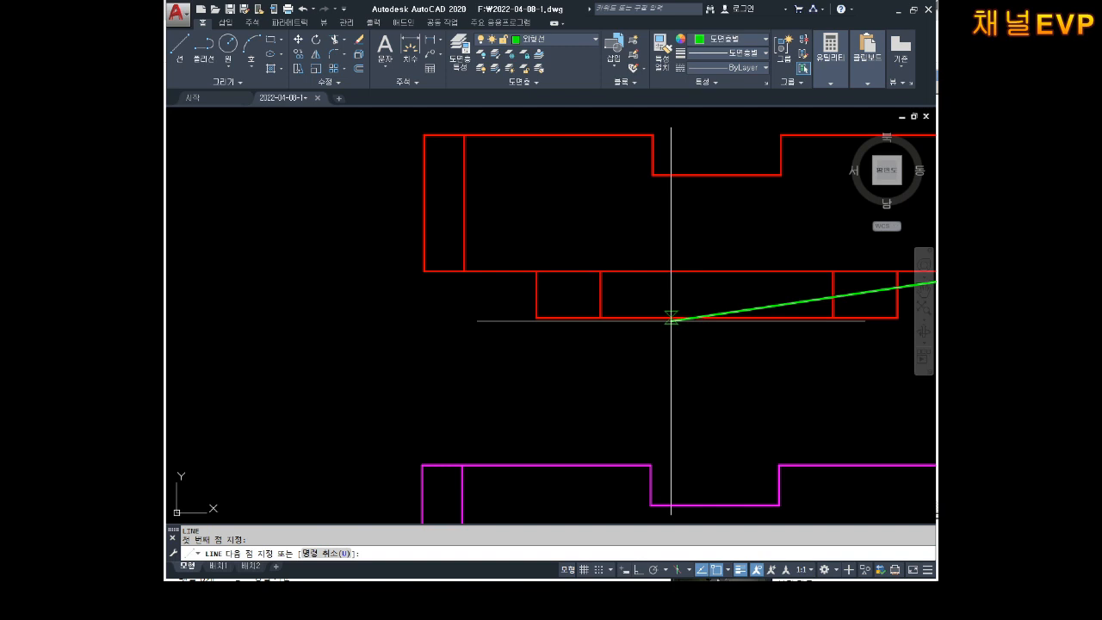
left_click(427, 272)
scroll(448, 258, "down", 4)
key("Escape")
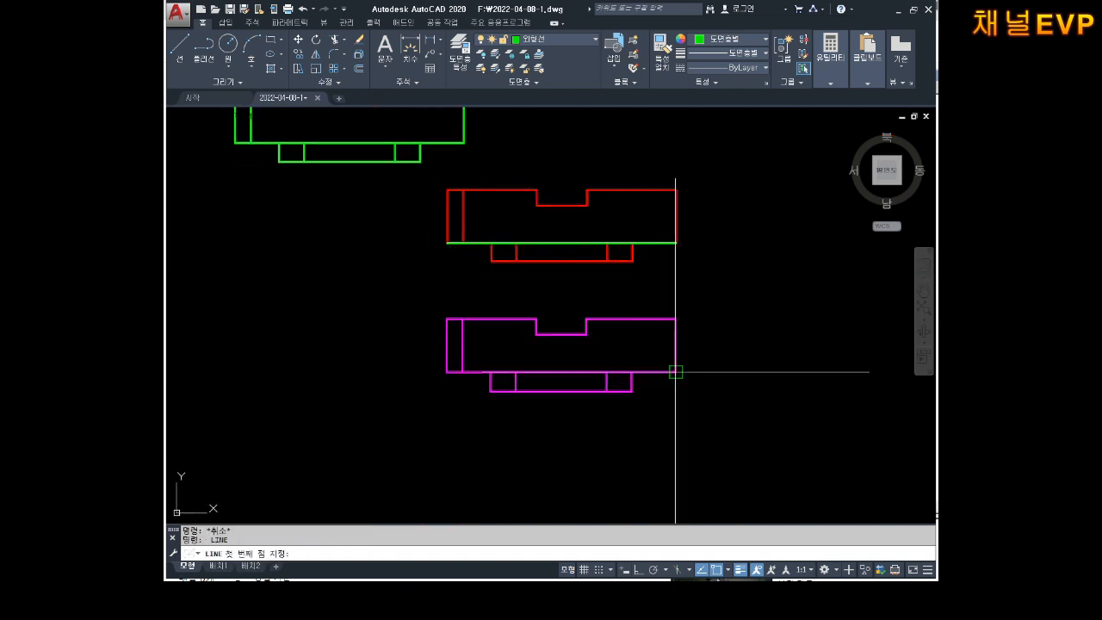
left_click(446, 373)
key("Escape")
key("Escape")
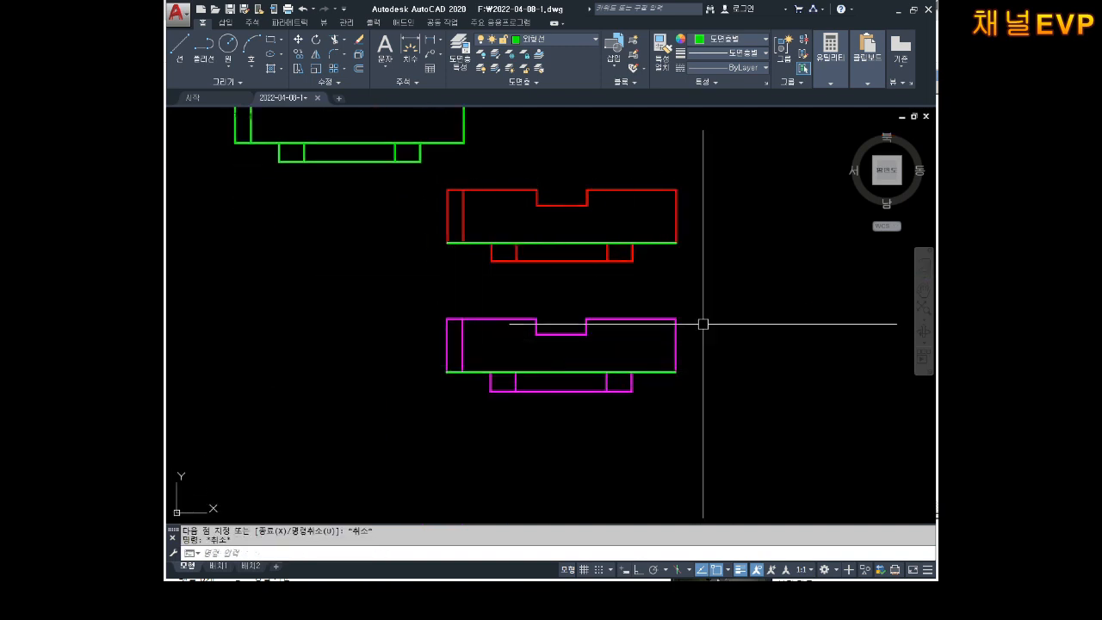
- Move the red block onto the yellow part, placing the boss's upper-right corner on the pocket's upper-right corner
scroll(694, 252, "up", 2)
middle_click_drag(678, 235, 692, 307)
scroll(675, 306, "down", 6)
scroll(683, 328, "up", 2)
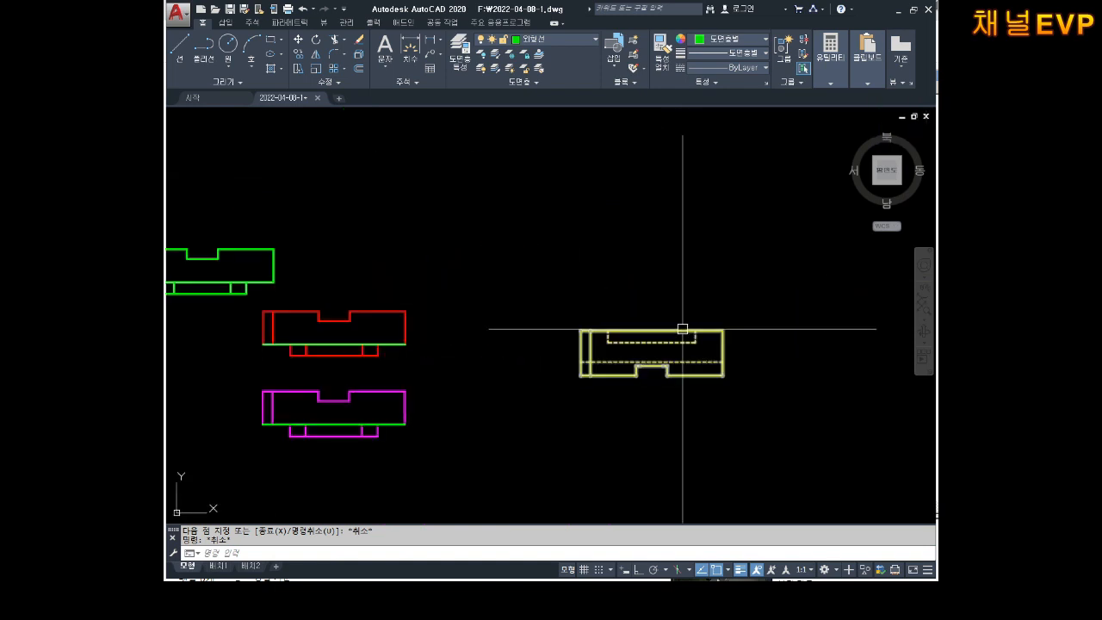
middle_click_drag(414, 339, 580, 298)
scroll(565, 311, "up", 2)
key("Escape")
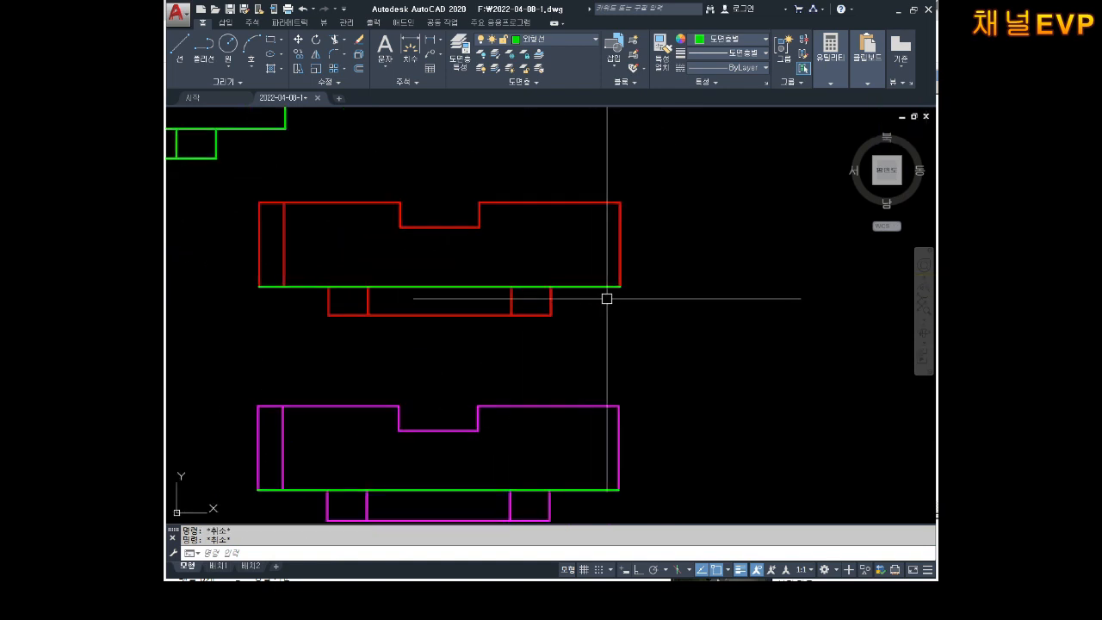
key("Return")
left_click(664, 202)
left_click(597, 340)
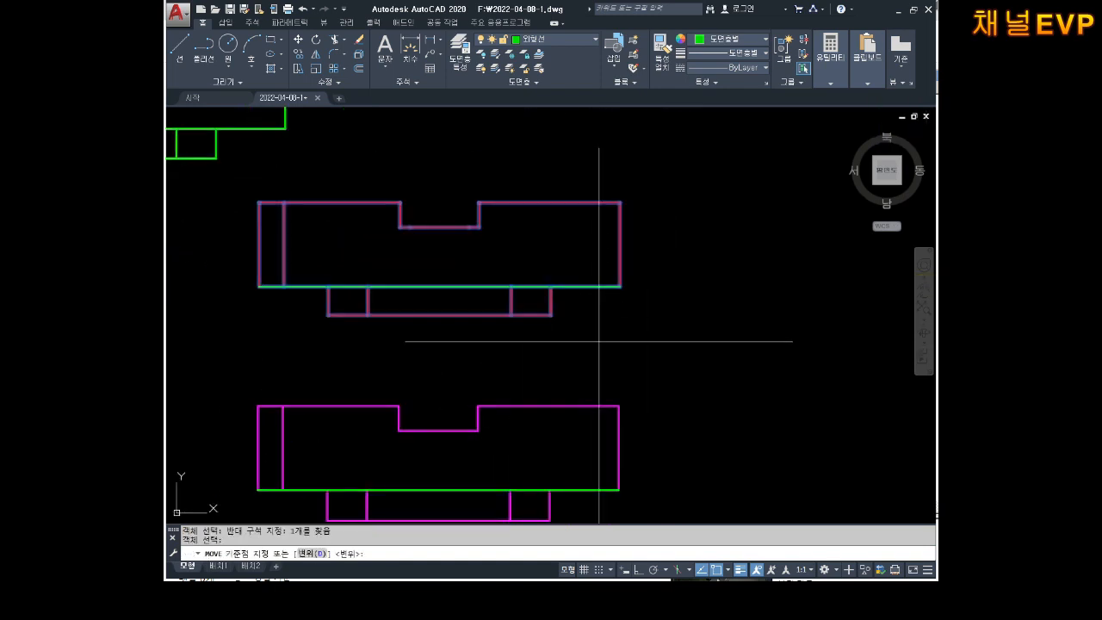
key("Return")
scroll(622, 344, "up", 6)
left_click(464, 234)
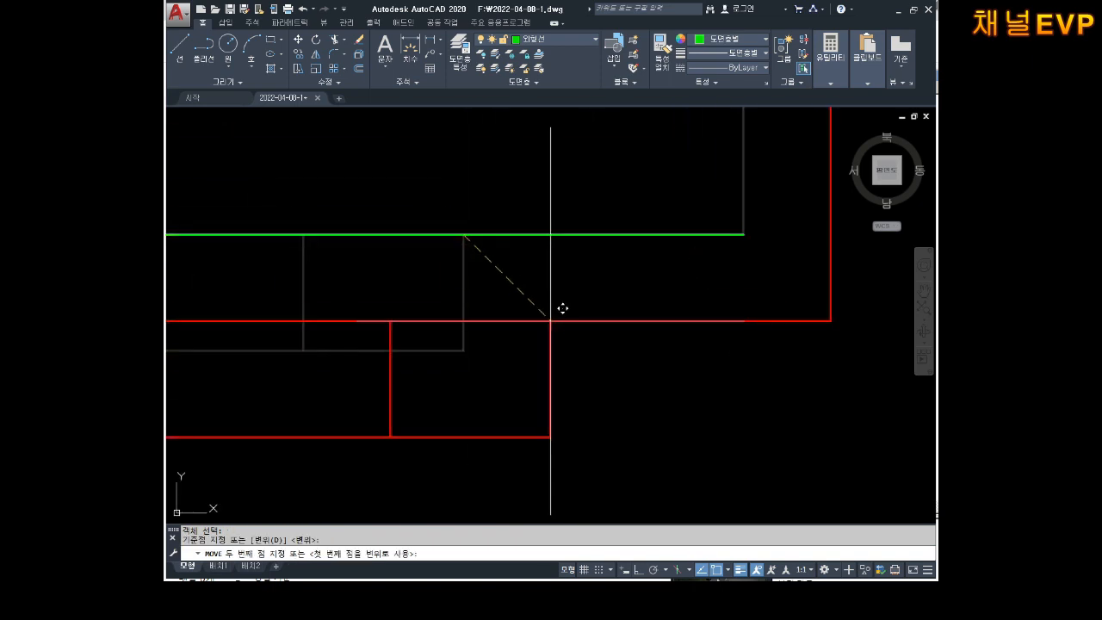
scroll(560, 307, "down", 3)
middle_click_drag(830, 233, 665, 242)
scroll(833, 211, "up", 4)
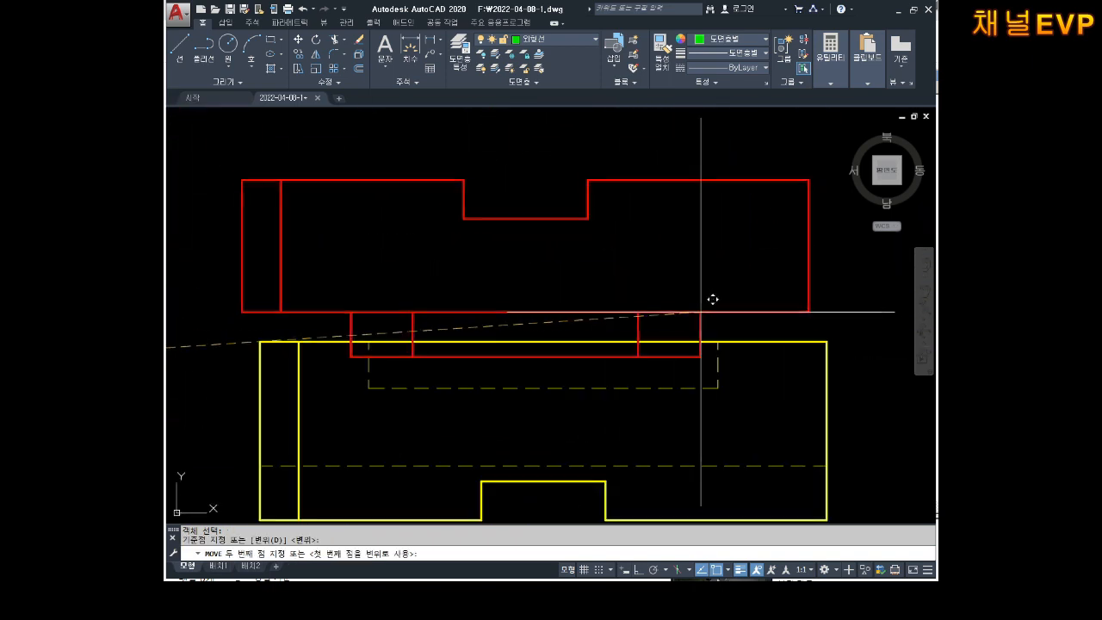
key("Escape")
key("Escape")
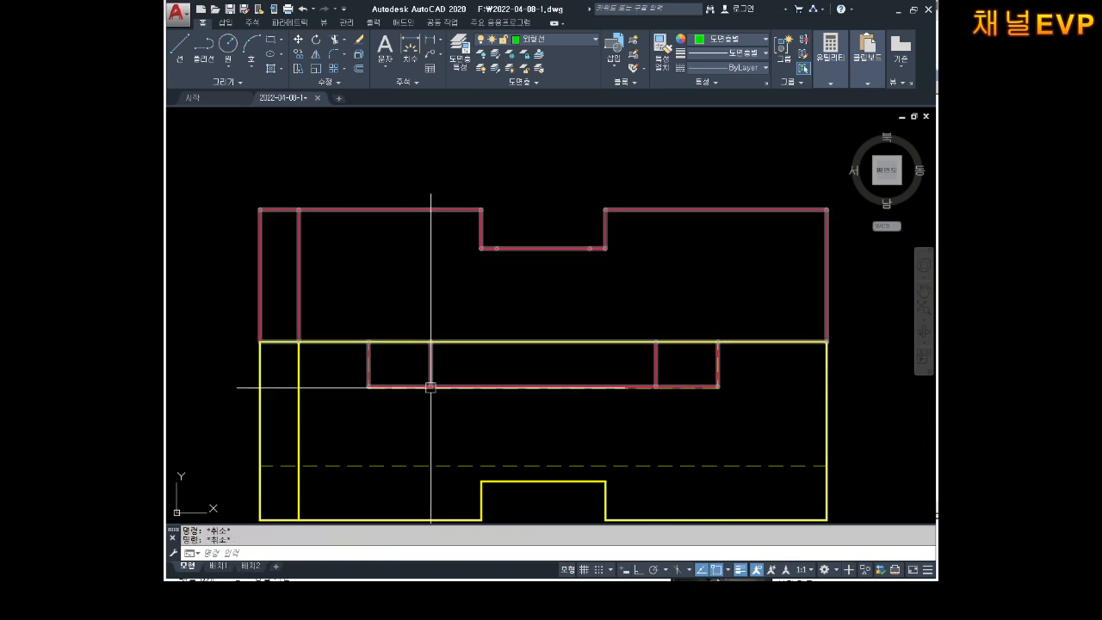
- Add a vertical linear dimension between the red boss's bottom edge and the pocket's dashed floor line, beside the boss's left end
scroll(295, 352, "up", 4)
middle_click_drag(295, 353, 360, 332)
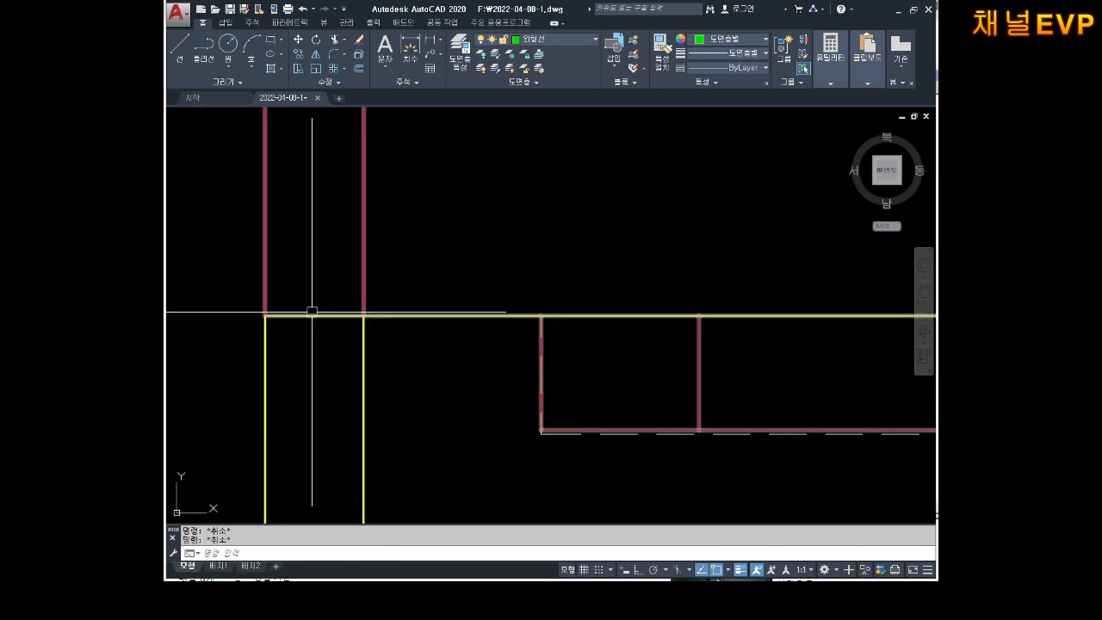
scroll(283, 319, "up", 4)
scroll(270, 314, "down", 2)
middle_click_drag(596, 347, 391, 209)
scroll(617, 396, "up", 8)
middle_click_drag(498, 315, 534, 363)
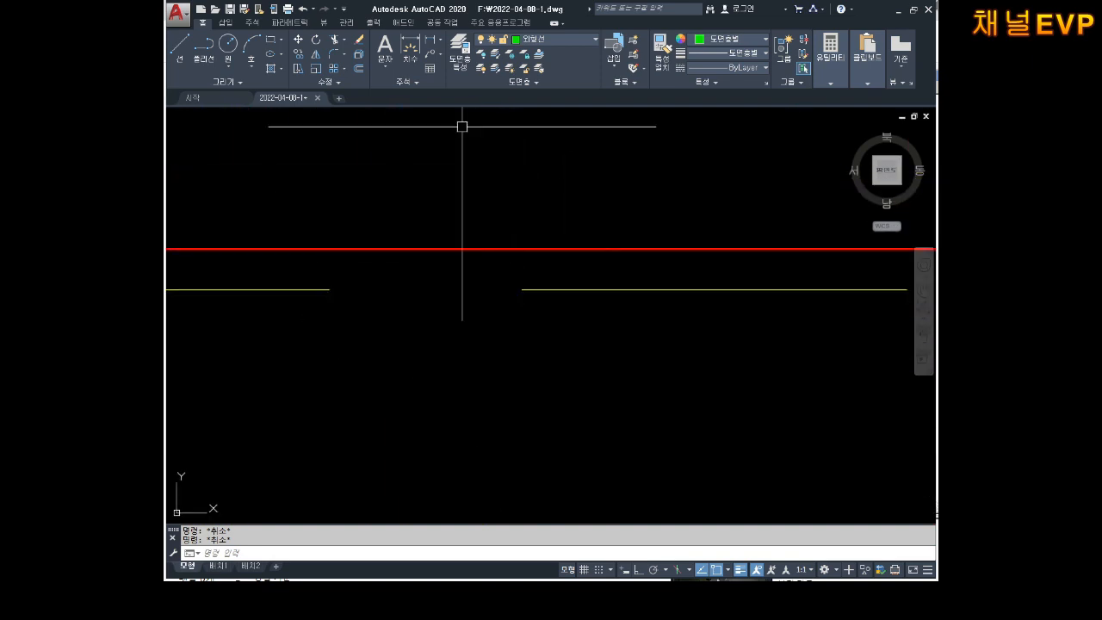
left_click(433, 41)
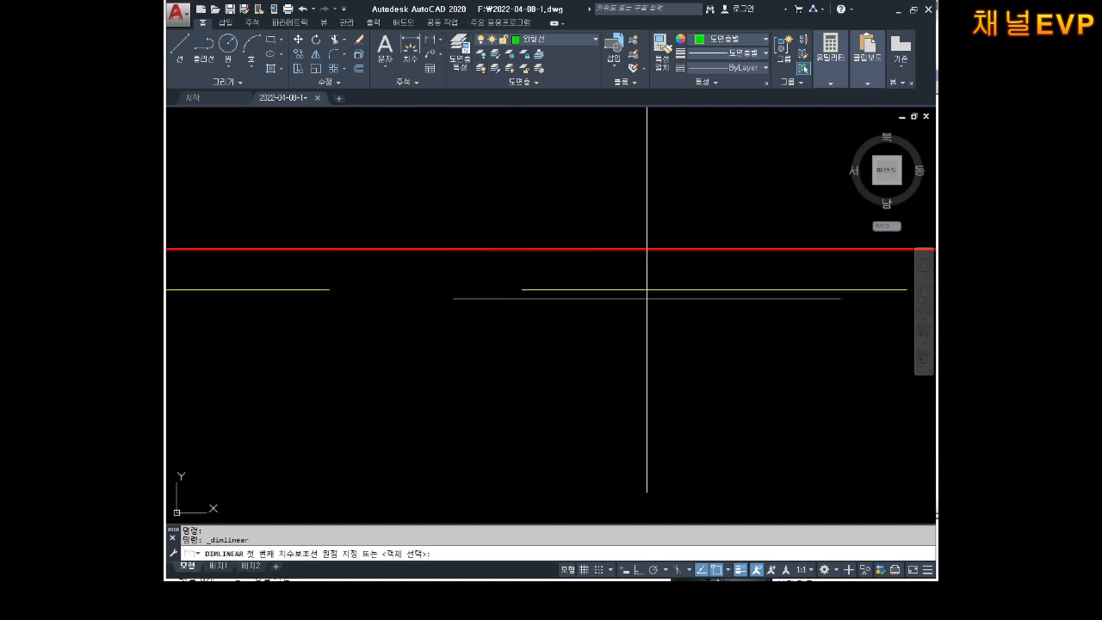
left_click(543, 249)
left_click(542, 288)
scroll(541, 287, "down", 5)
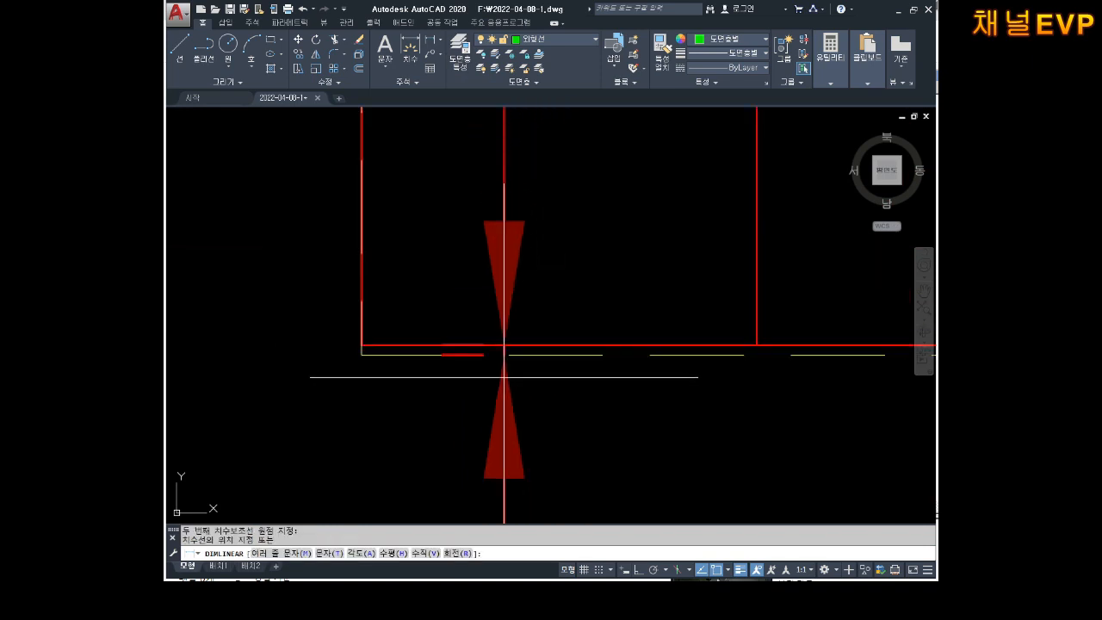
middle_click_drag(462, 411, 657, 364)
scroll(594, 384, "down", 5)
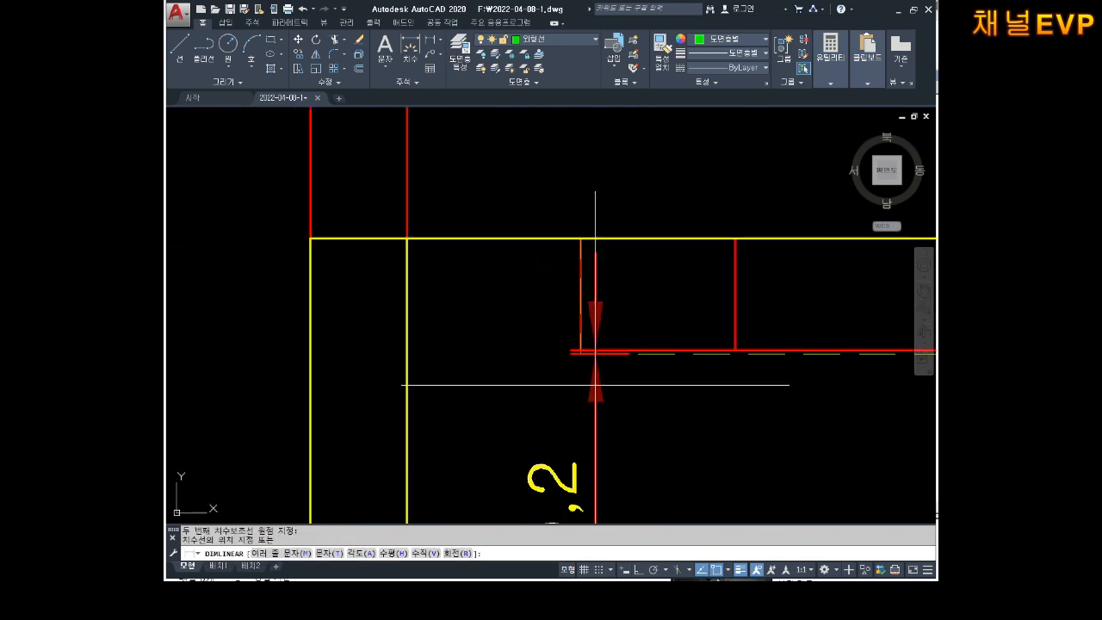
left_click(542, 376)
scroll(373, 245, "up", 4)
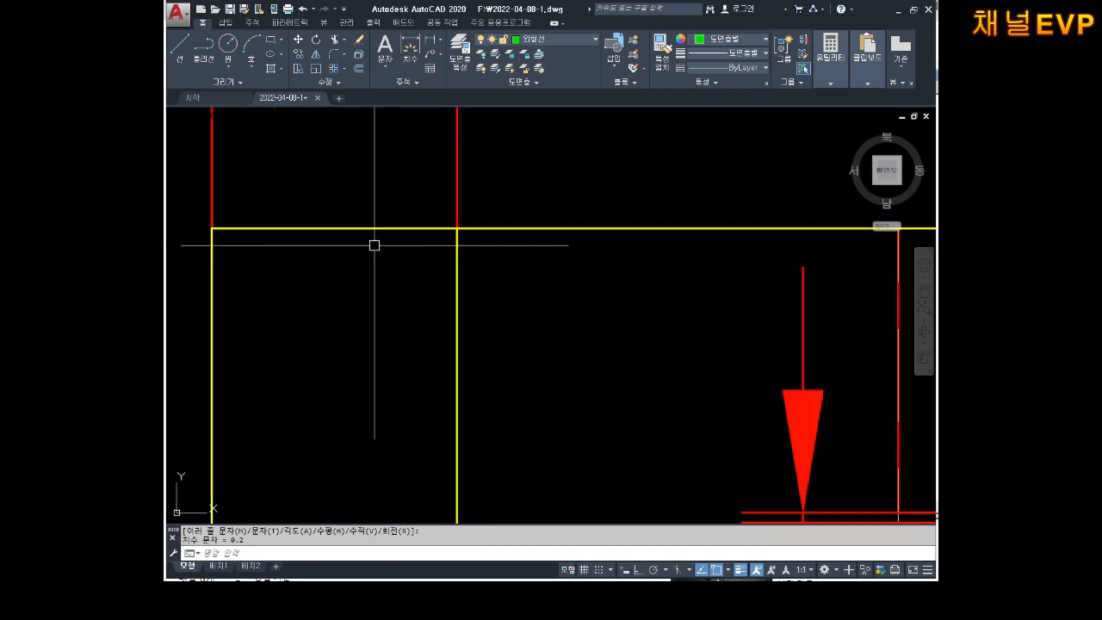
middle_click_drag(375, 245, 388, 281)
key("Escape")
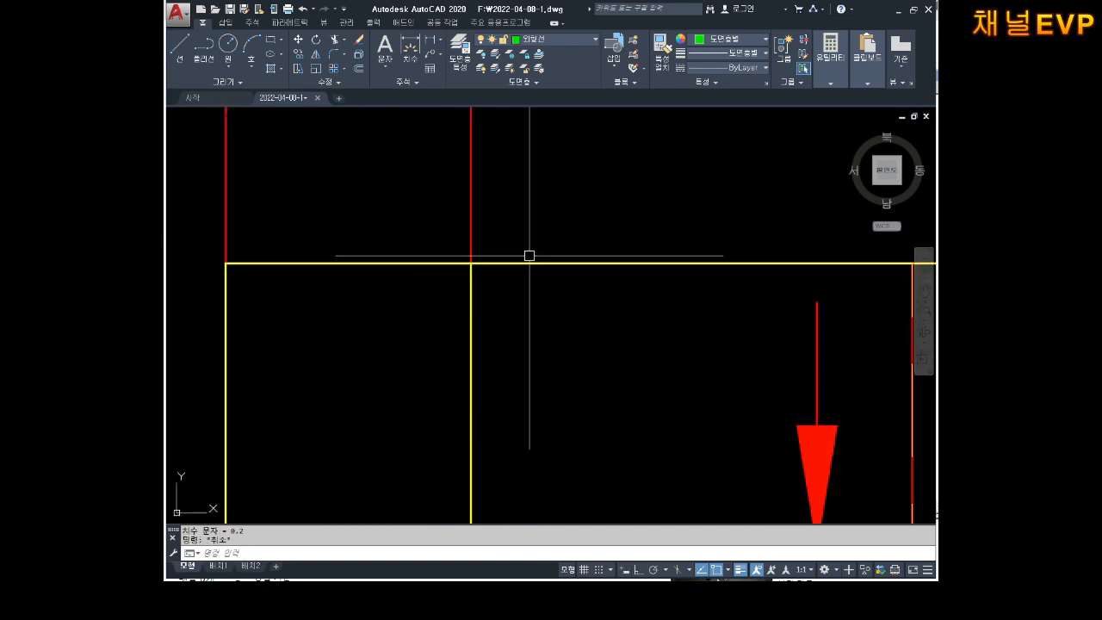
- Delete the gap dimension beside the red boss
scroll(529, 256, "down", 6)
left_click(505, 389)
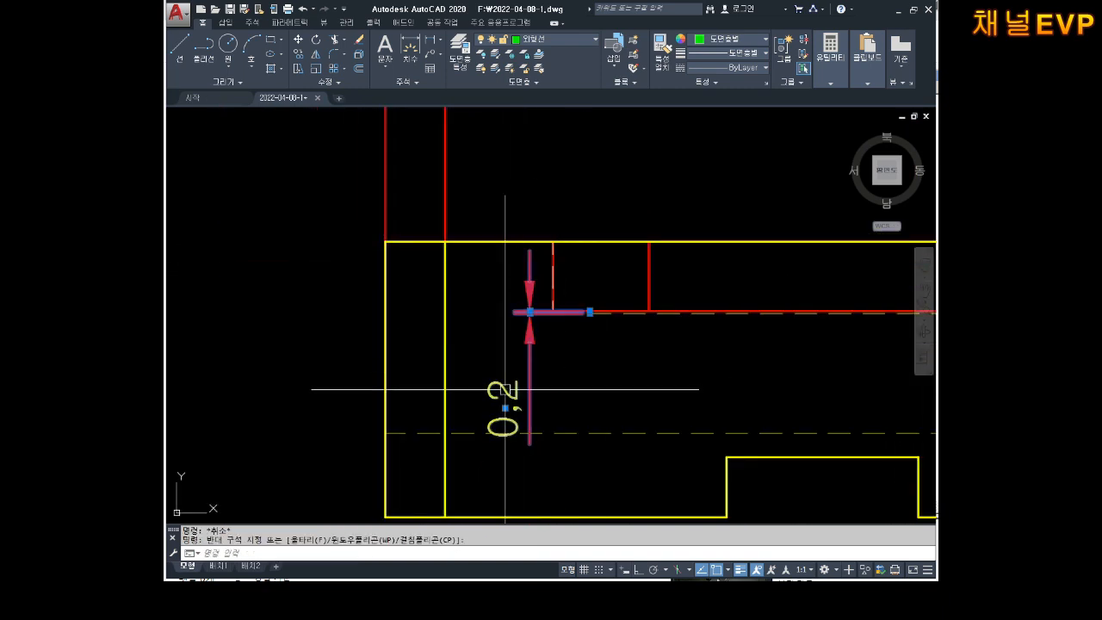
key("Delete")
- Move the red block off the yellow part to the empty area at its upper left
scroll(516, 339, "down", 4)
left_click(510, 239)
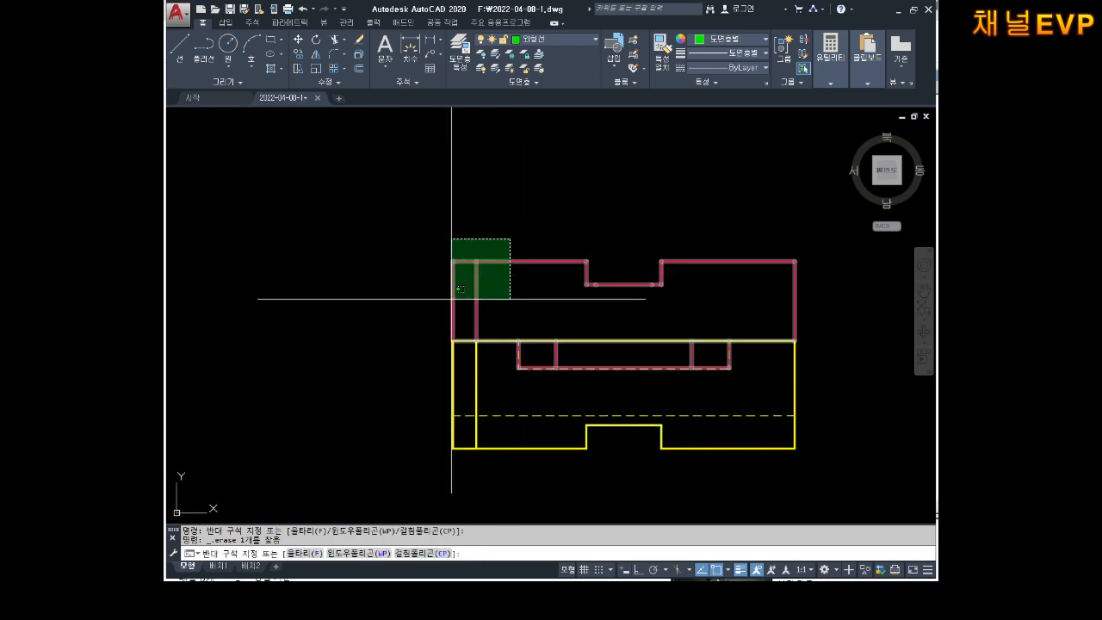
key("Escape")
key("space")
left_click(537, 228)
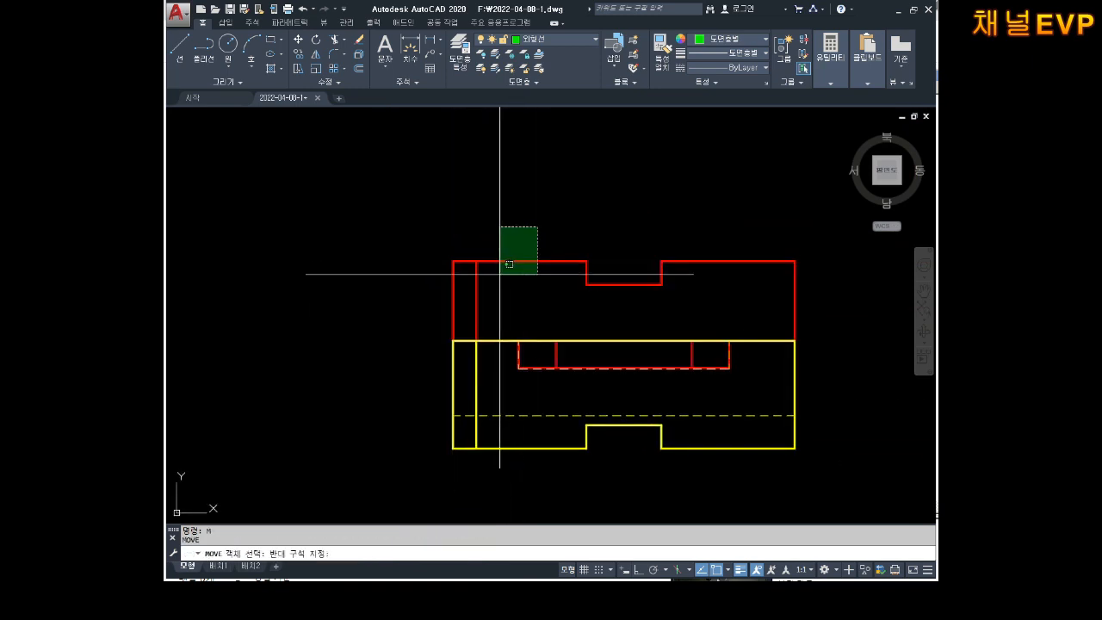
left_click(499, 274)
key("space")
left_click(484, 268)
scroll(269, 229, "down", 2)
middle_click_drag(269, 229, 384, 198)
left_click(293, 167)
key("Escape")
- Move the magenta block onto the yellow part, placing the boss's lower-left corner on the pocket's lower-left corner
scroll(316, 211, "down", 4)
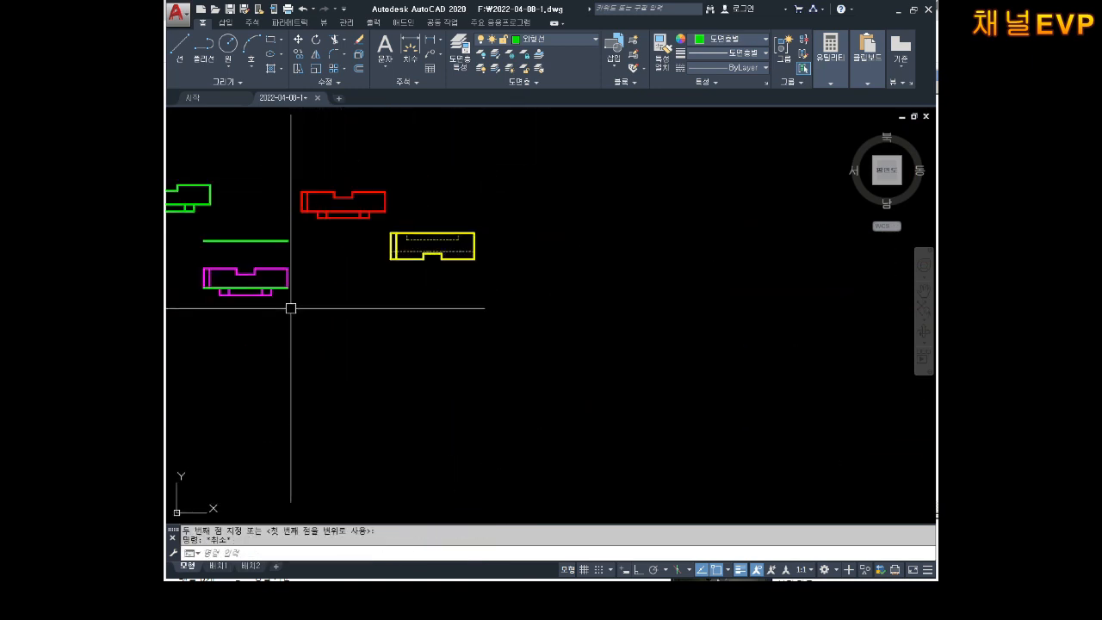
scroll(380, 227, "up", 6)
middle_click_drag(266, 280, 571, 259)
key("Escape")
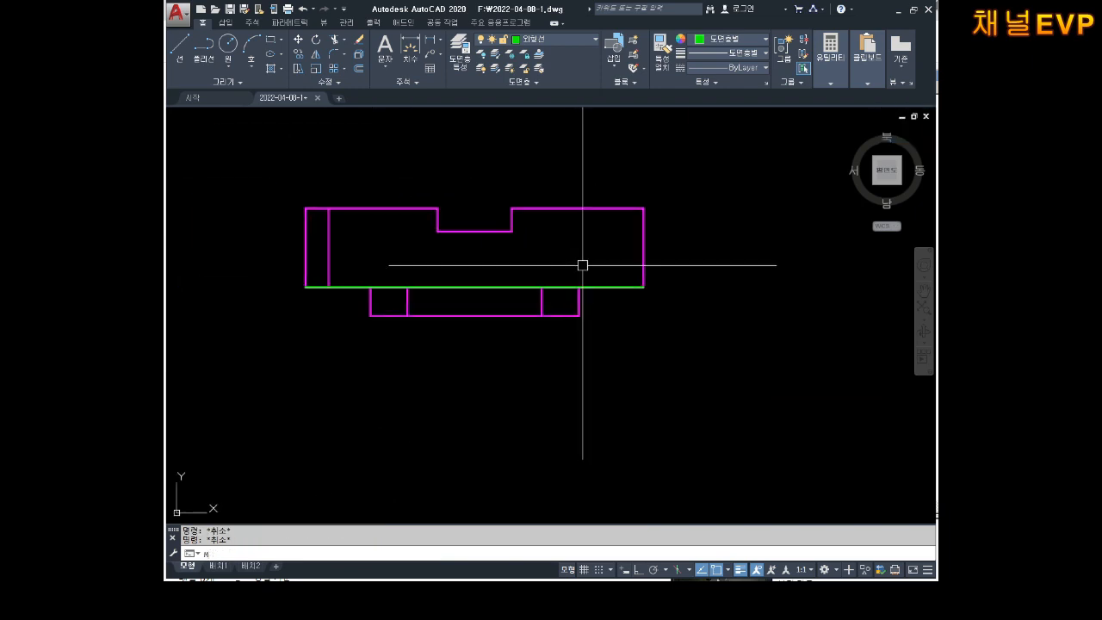
left_click(659, 189)
left_click(614, 223)
key("space")
scroll(637, 264, "up", 2)
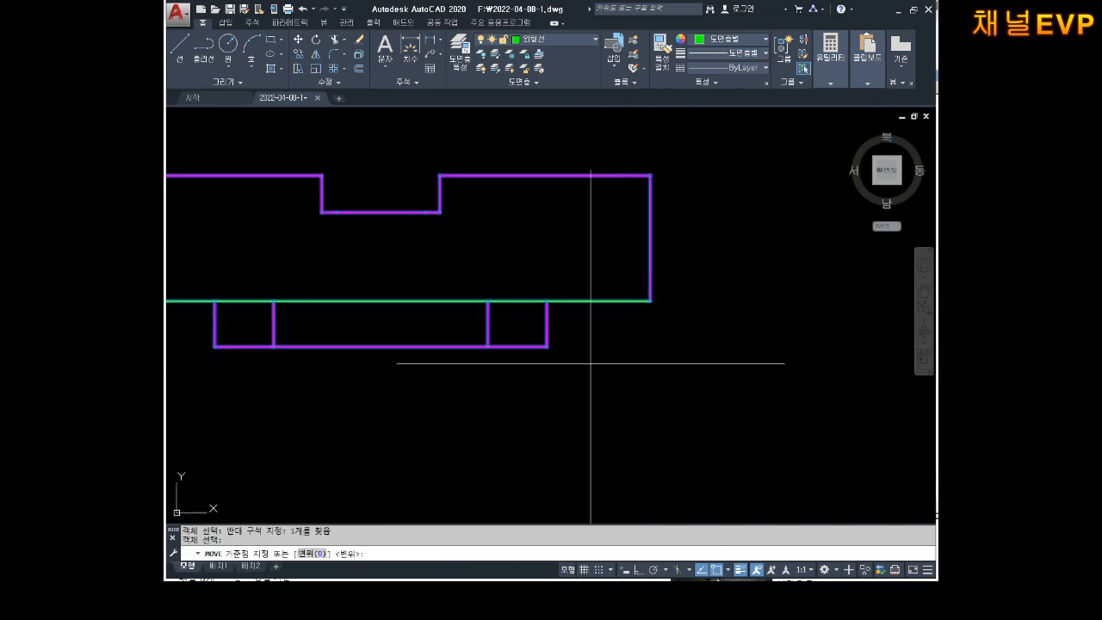
middle_click_drag(562, 382, 753, 371)
scroll(416, 398, "up", 2)
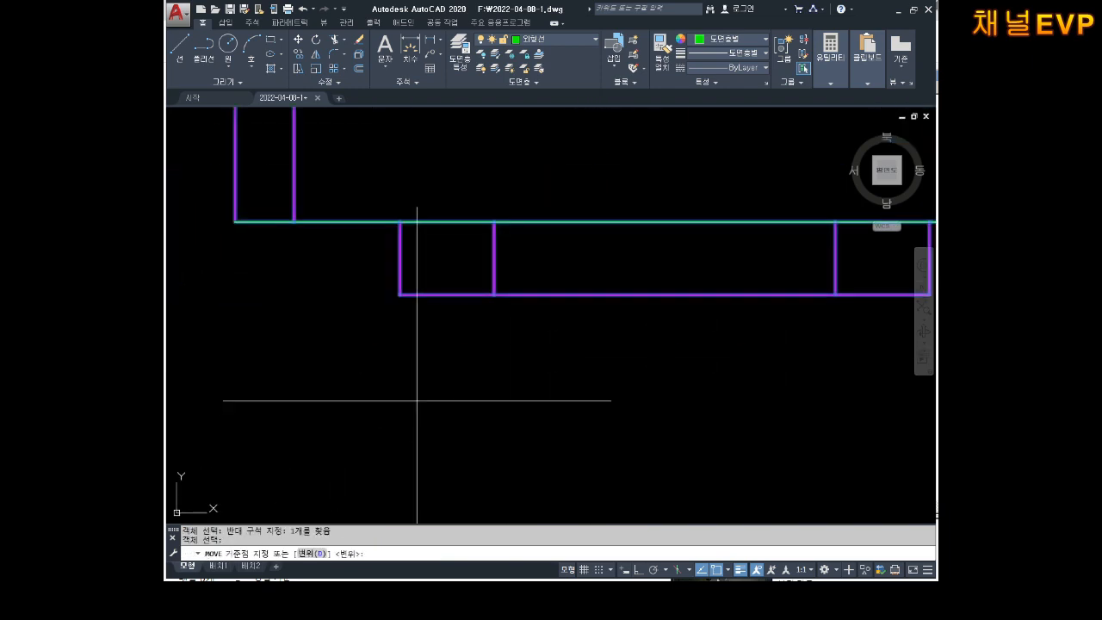
left_click(398, 295)
scroll(404, 337, "down", 4)
scroll(387, 345, "down", 3)
scroll(625, 236, "up", 6)
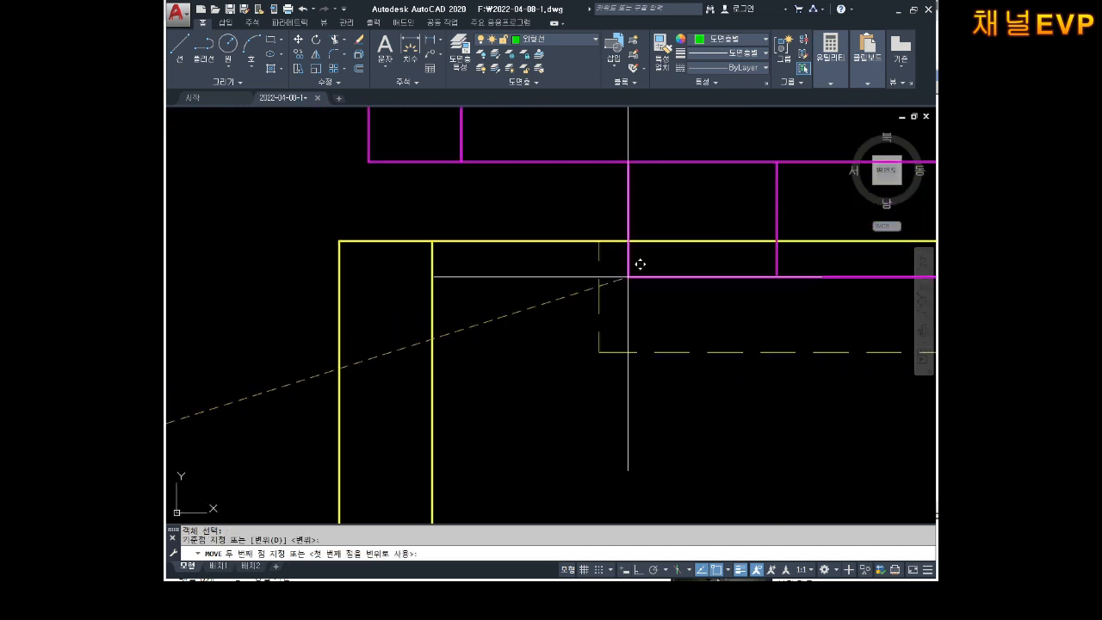
left_click(602, 347)
key("Escape")
- Draw a line along the magenta boss's bottom edge from its lower-left to its lower-right corner, on the pocket floor
scroll(721, 376, "down", 3)
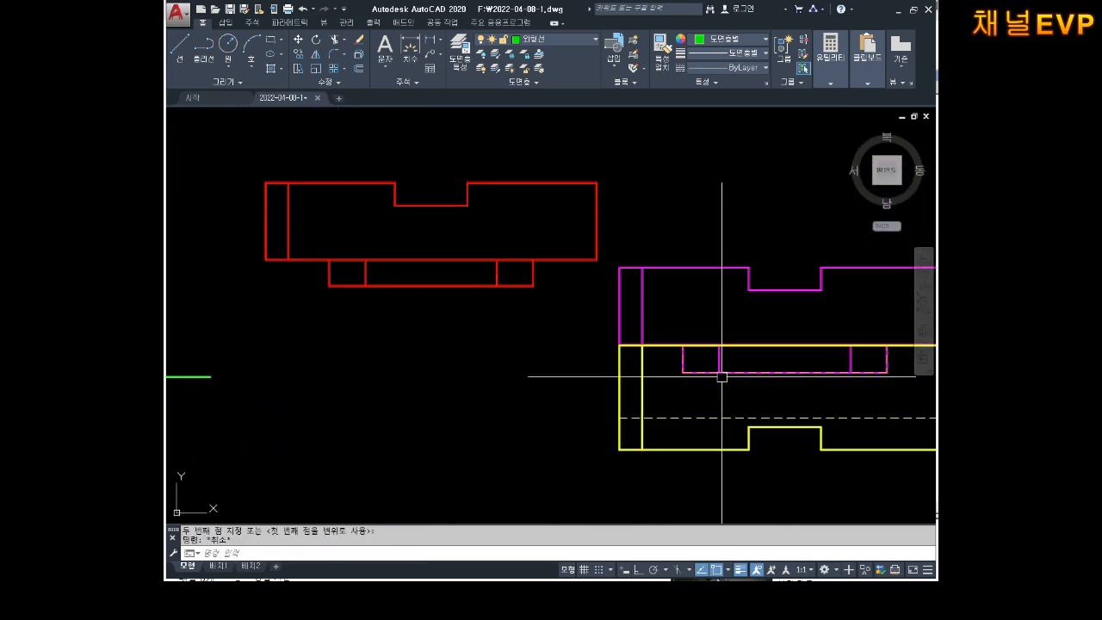
scroll(626, 354, "up", 3)
scroll(626, 354, "up", 3)
type("l")
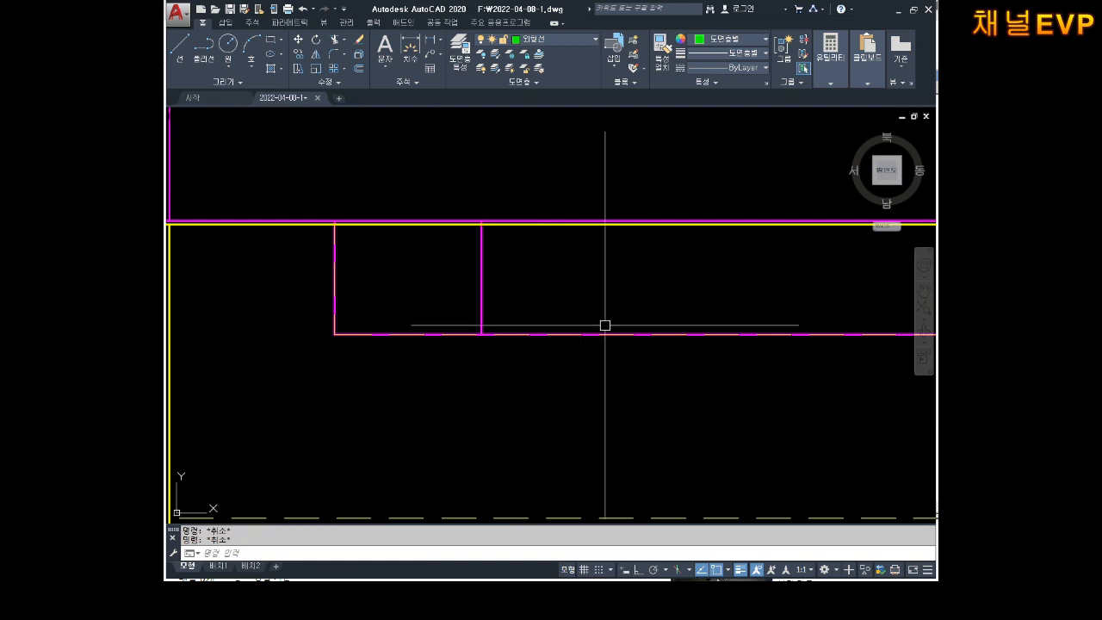
key("Return")
left_click(335, 332)
scroll(335, 332, "down", 2)
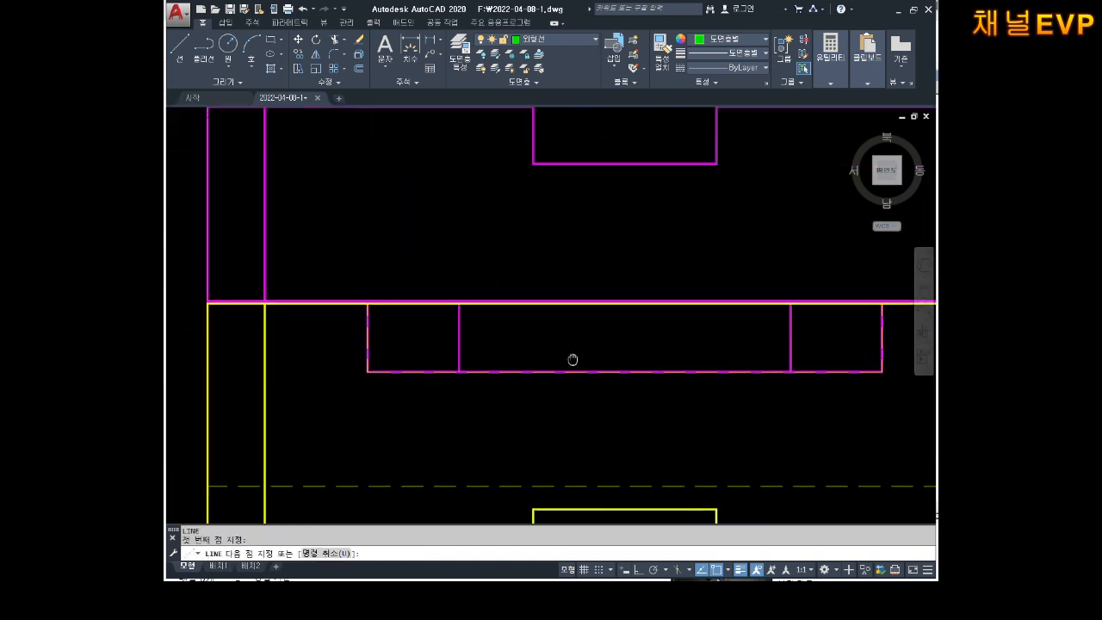
middle_click_drag(573, 359, 705, 376)
middle_click_drag(866, 379, 694, 393)
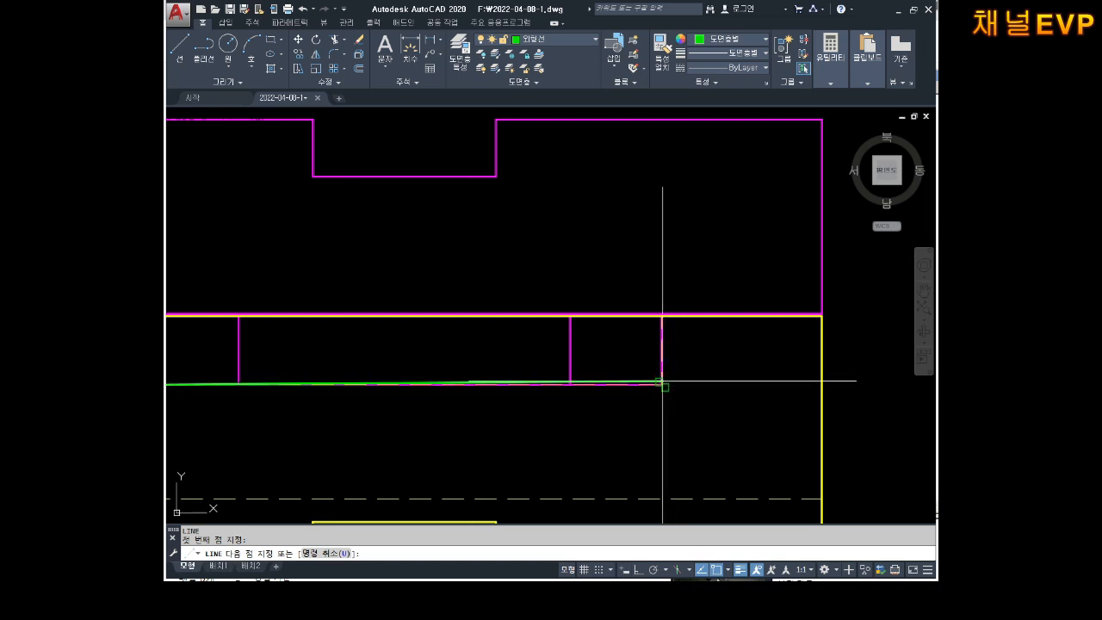
left_click(661, 384)
key("Escape")
- Dimension the vertical gap between the magenta body's bottom edge and the yellow part's top edge, placed outside their right ends
scroll(741, 319, "up", 4)
scroll(749, 327, "up", 3)
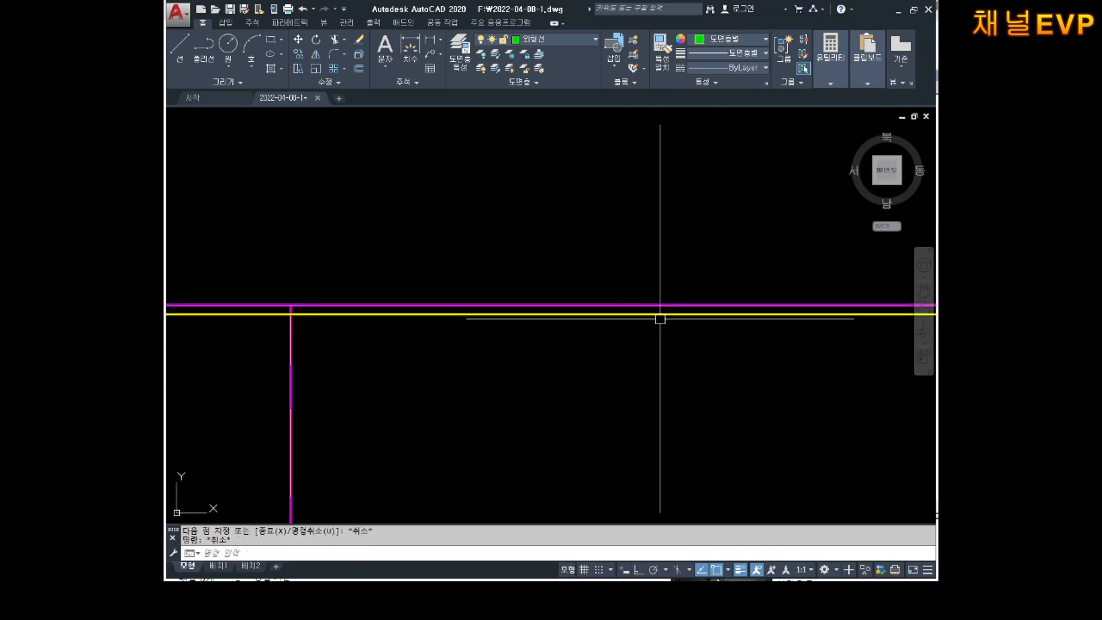
middle_click_drag(722, 316, 418, 332)
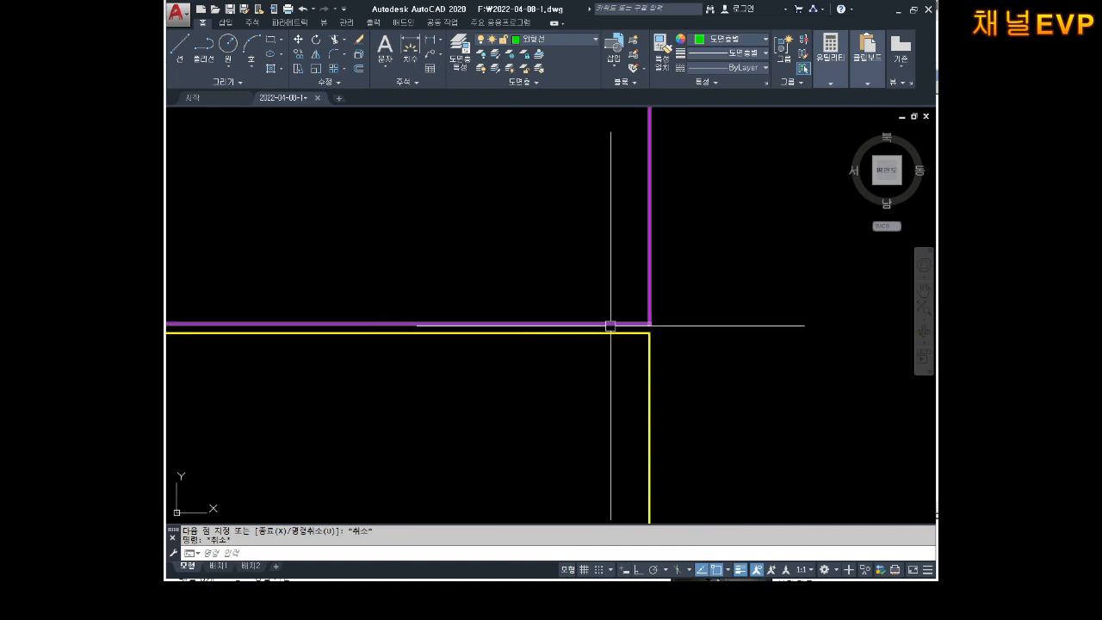
scroll(648, 318, "up", 2)
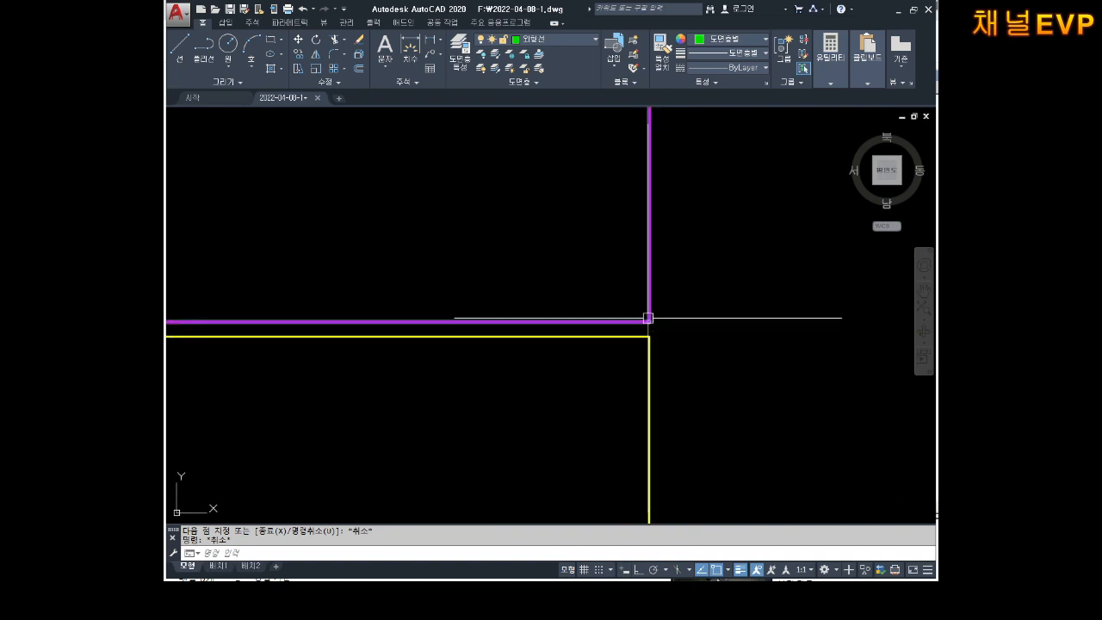
left_click(431, 43)
left_click(649, 336)
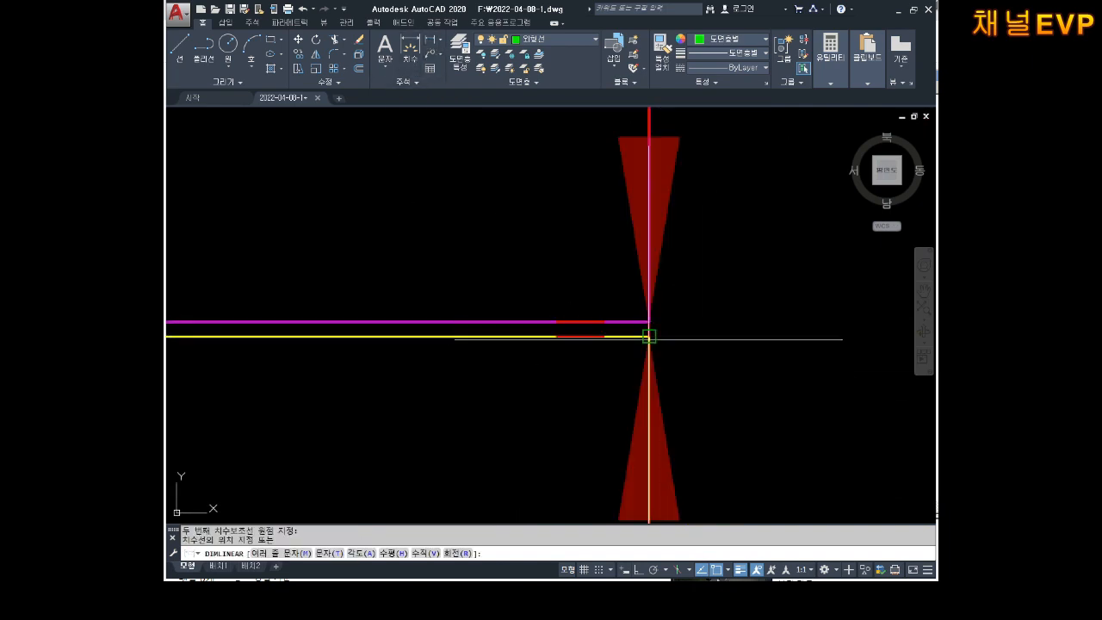
scroll(795, 334, "down", 5)
middle_click_drag(795, 334, 642, 307)
left_click(755, 306)
key("Escape")
key("Escape")
- Move the magenta block away from the yellow part
scroll(784, 387, "down", 3)
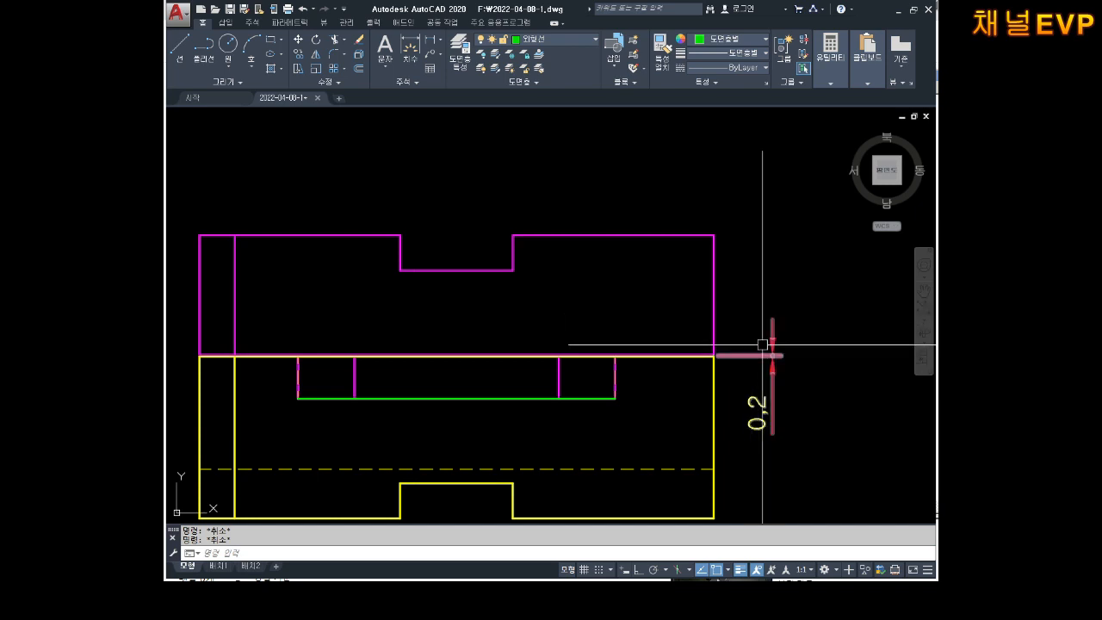
scroll(763, 347, "down", 2)
scroll(652, 348, "down", 2)
mouse_move(403, 421)
middle_mouse_down()
mouse_move(511, 327)
mouse_move(605, 310)
middle_mouse_up()
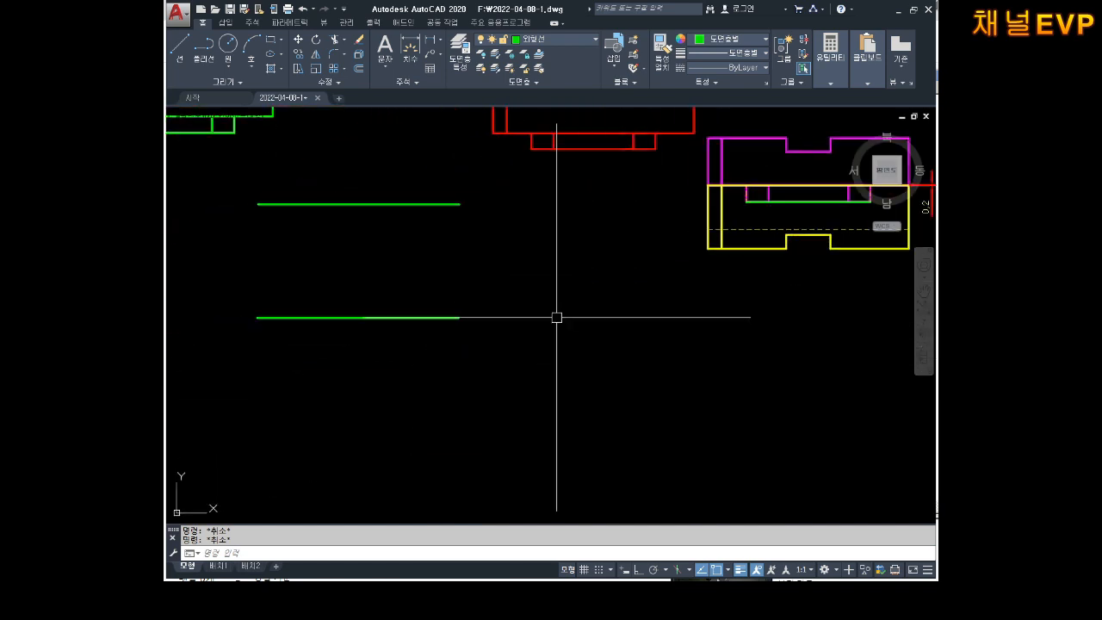
mouse_move(736, 235)
middle_mouse_down()
mouse_move(619, 325)
mouse_move(588, 334)
middle_mouse_up()
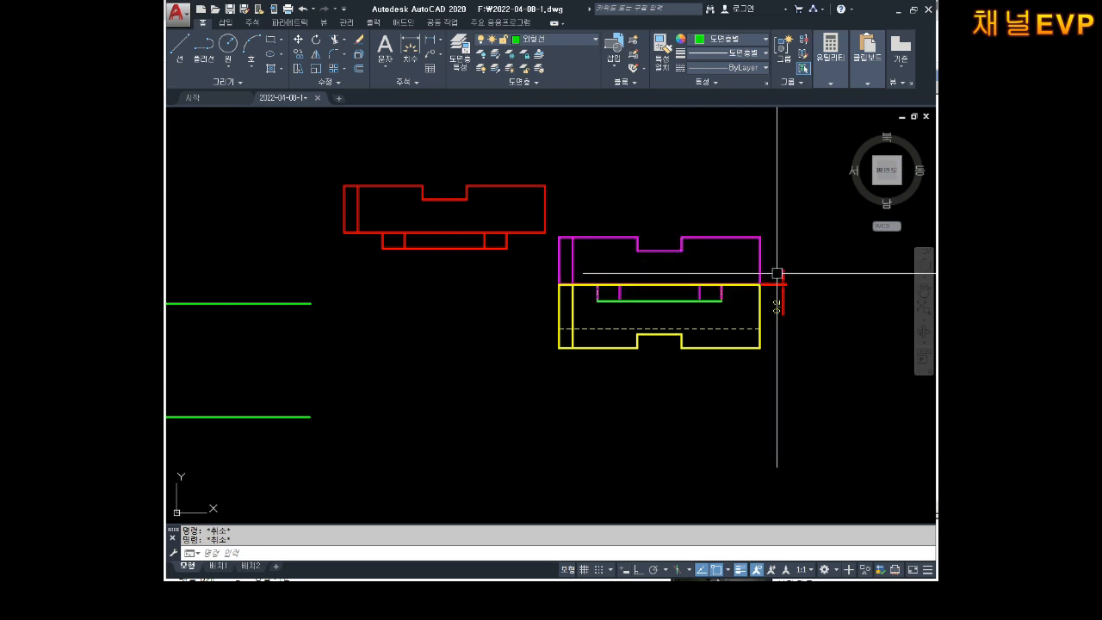
scroll(720, 298, "down", 2)
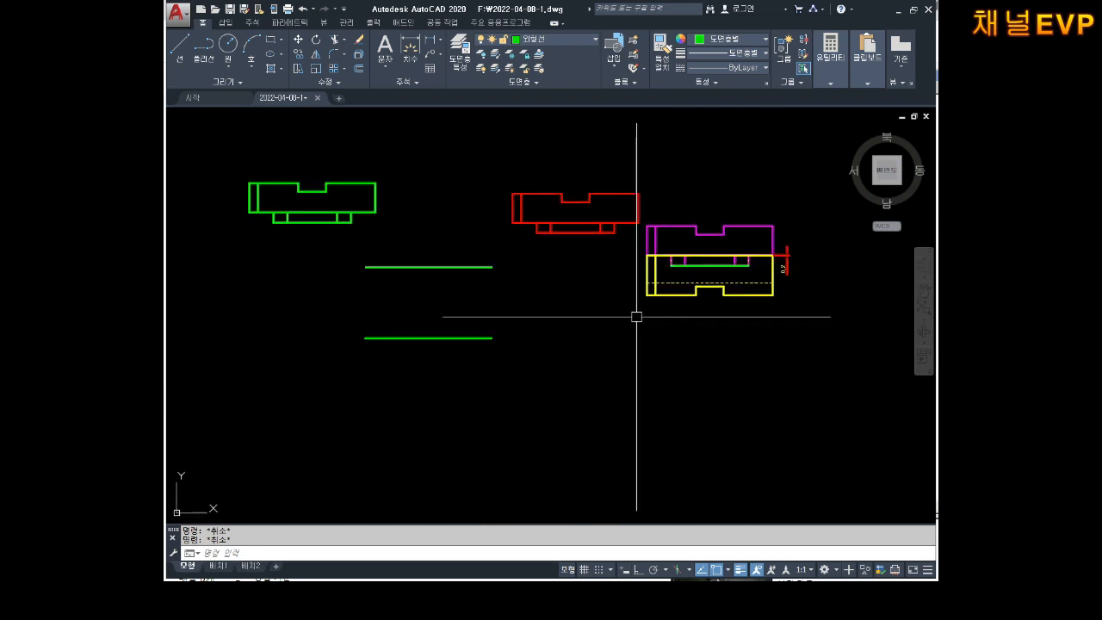
middle_click_drag(634, 315, 567, 358)
type("m")
key("space")
left_click(695, 255)
left_click(667, 288)
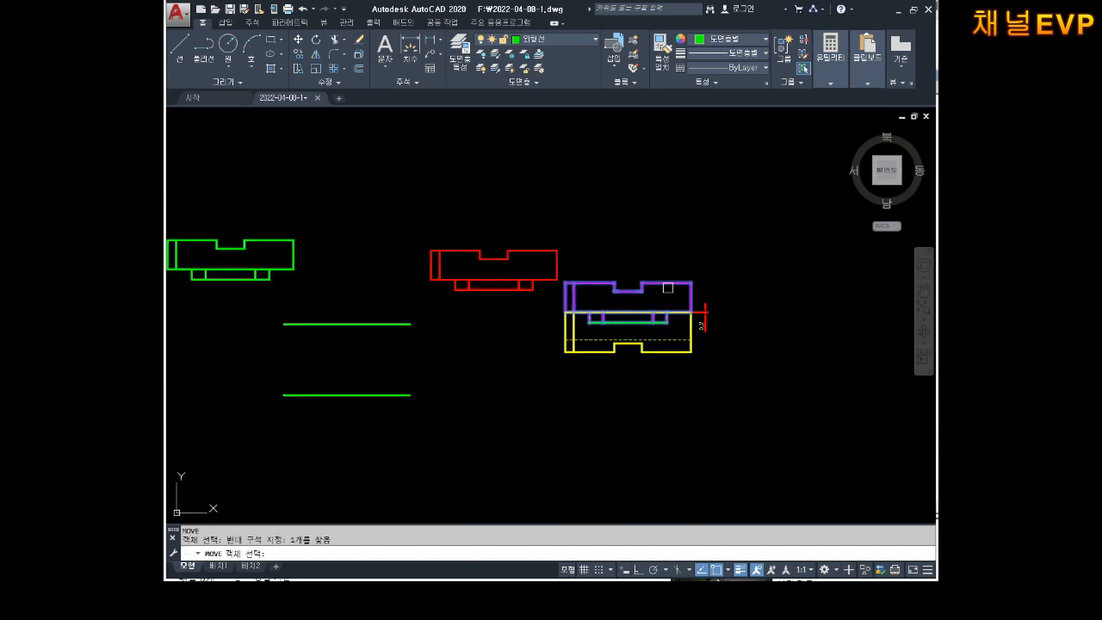
key("space")
left_click(666, 283)
key("Escape")
scroll(632, 361, "up", 8)
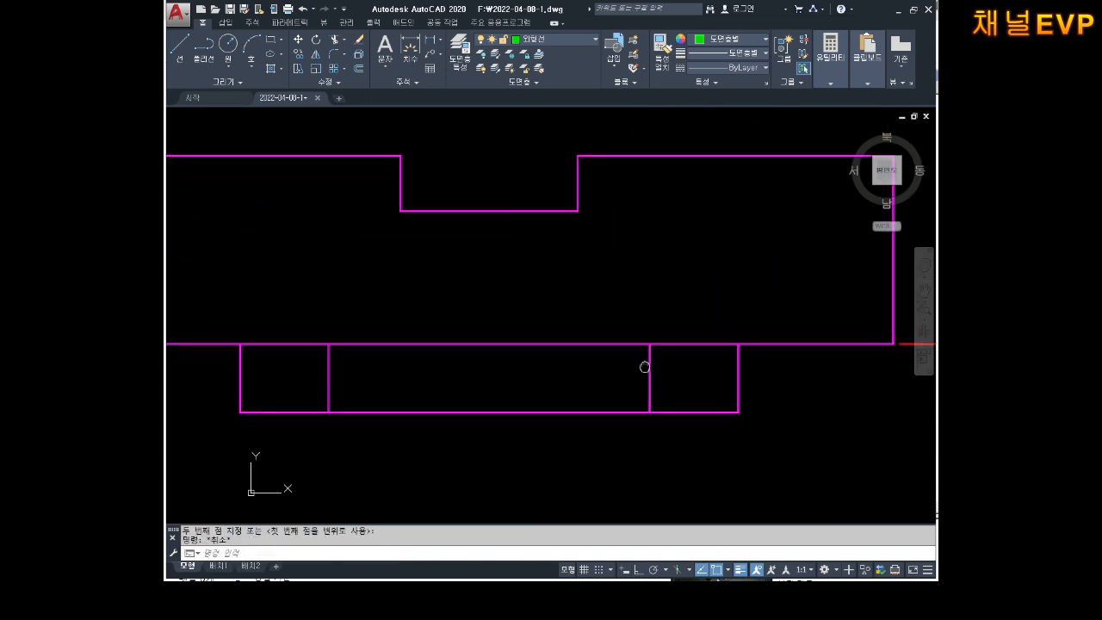
middle_click_drag(627, 375, 644, 345)
left_click(642, 345)
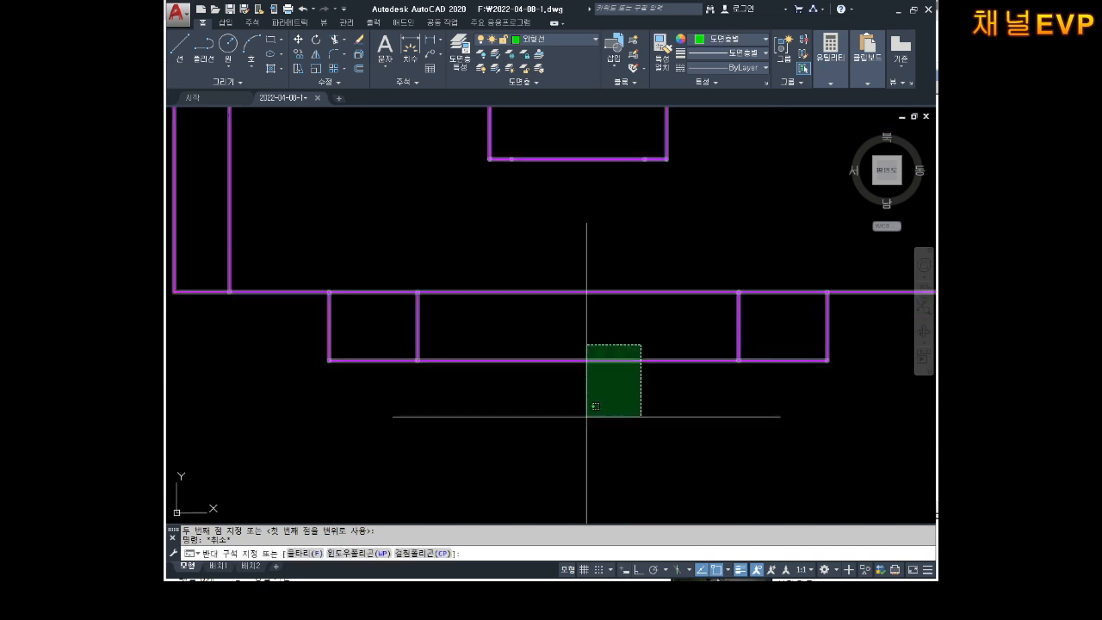
left_click(584, 420)
key("Escape")
key("Escape")
- Draw a line along the magenta boss's bottom edge from its lower-left to its lower-right corner
type("l")
key("space")
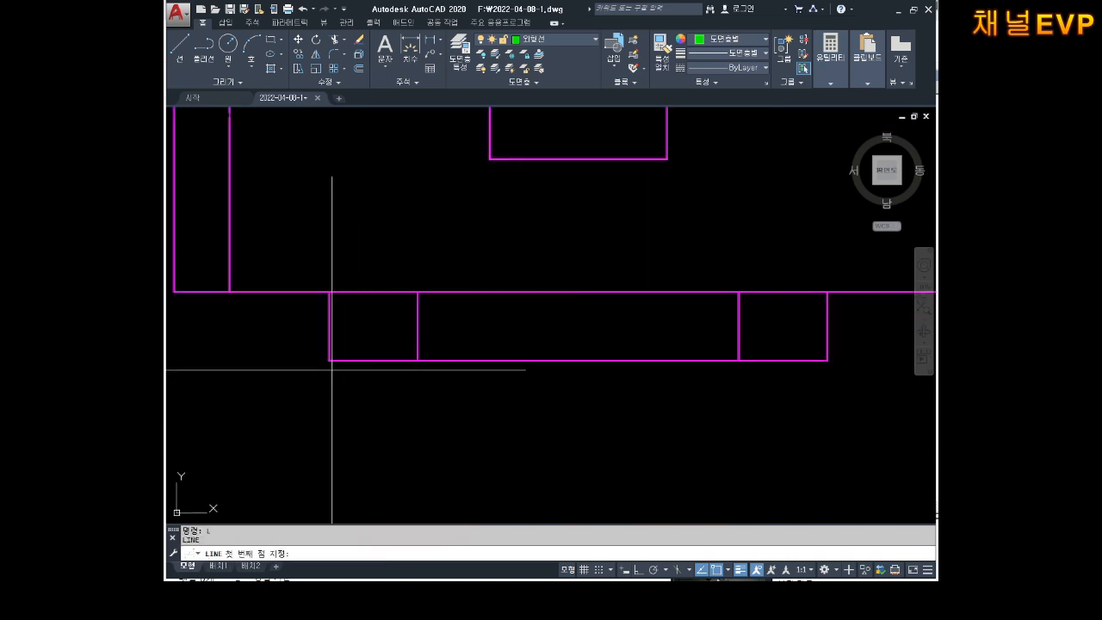
left_click(328, 359)
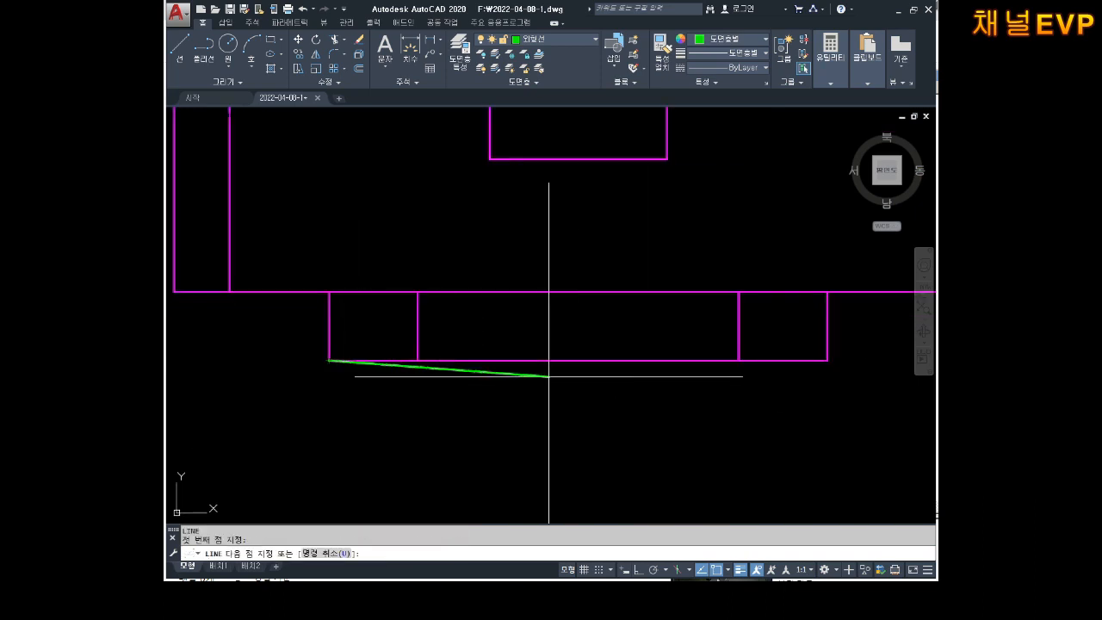
left_click(827, 360)
key("Escape")
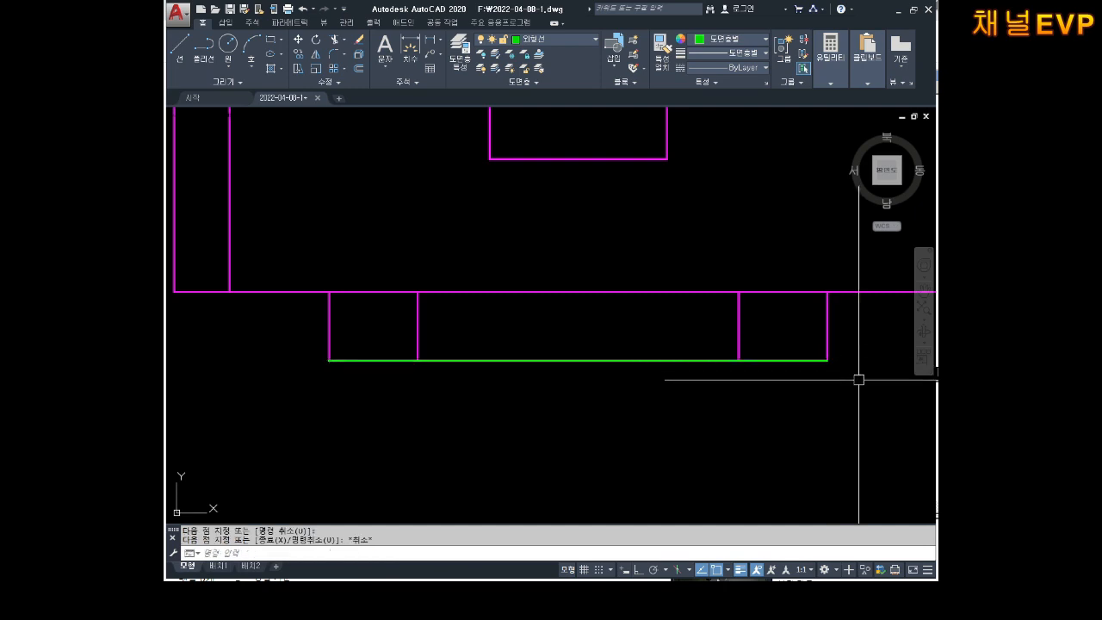
- Delete the long vertical dimension between the yellow part and the magenta block
middle_click_drag(857, 362, 839, 376)
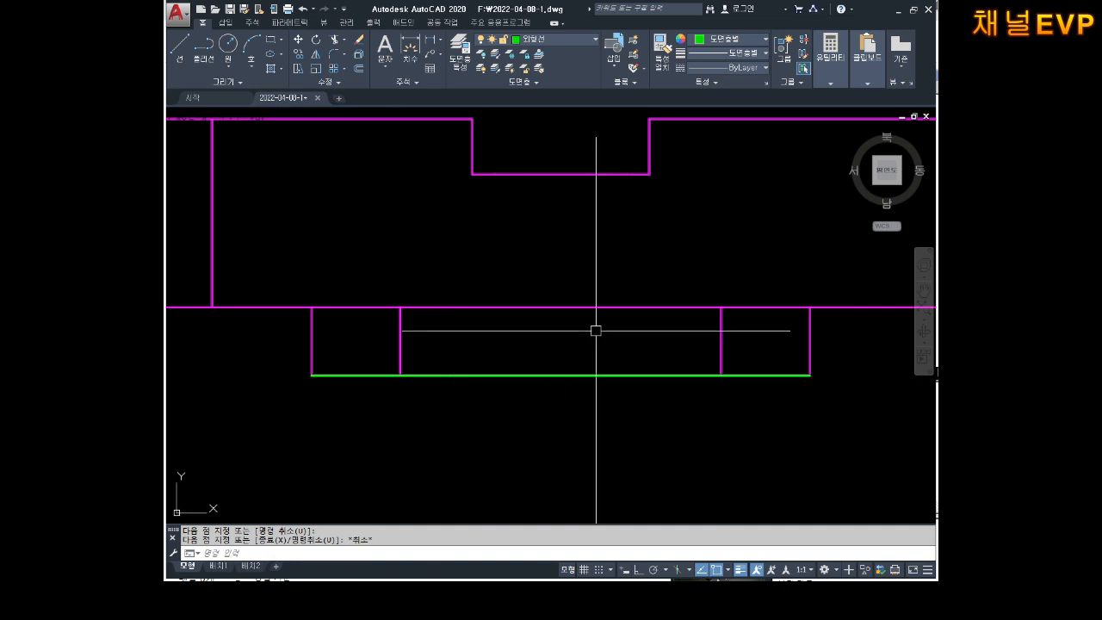
scroll(617, 316, "down", 2)
middle_click_drag(676, 273, 607, 355)
scroll(634, 289, "down", 2)
middle_click_drag(642, 279, 585, 419)
key("Escape")
left_click(809, 253)
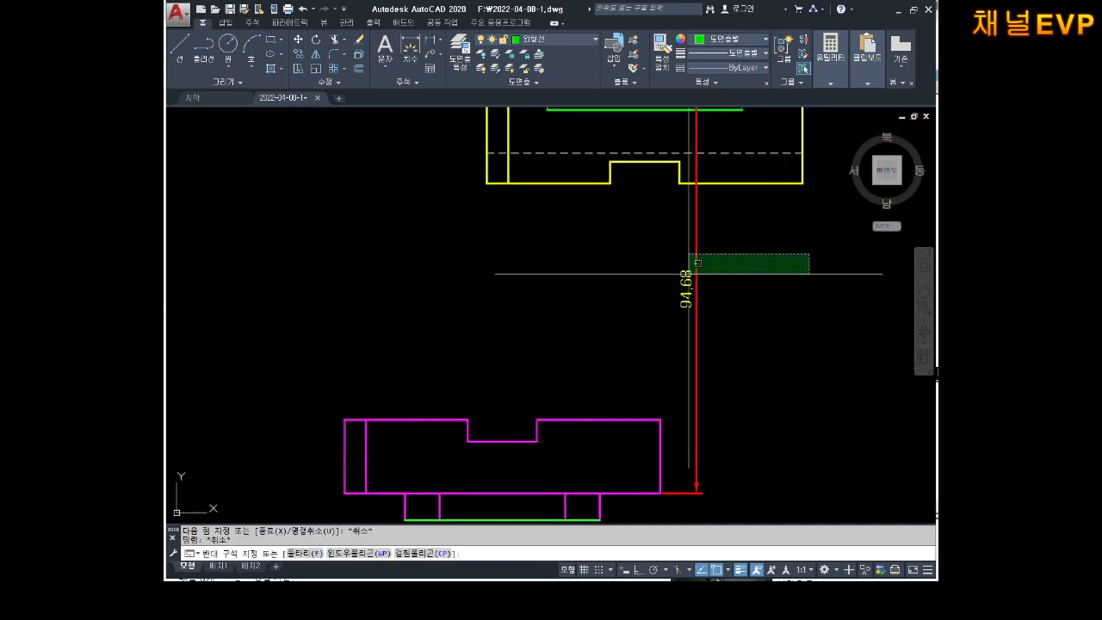
left_click(668, 294)
key("Delete")
- Dimension the yellow part's pocket depth from its top edge to the pocket floor, placed outside the part's right end
middle_click_drag(667, 137, 603, 267)
scroll(588, 172, "up", 2)
key("Escape")
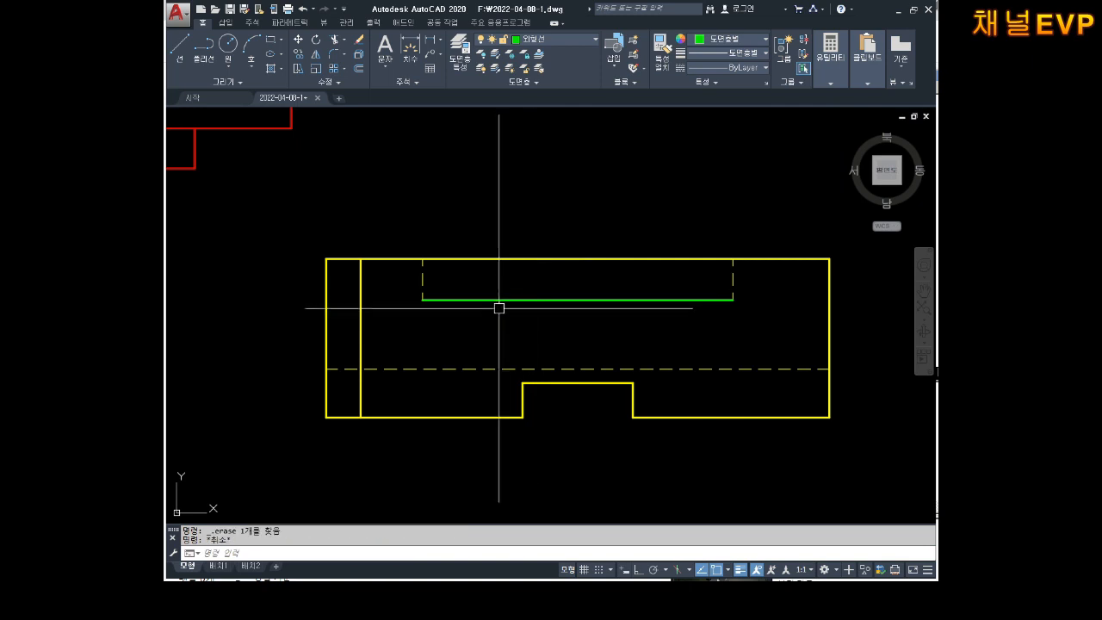
left_click(500, 298)
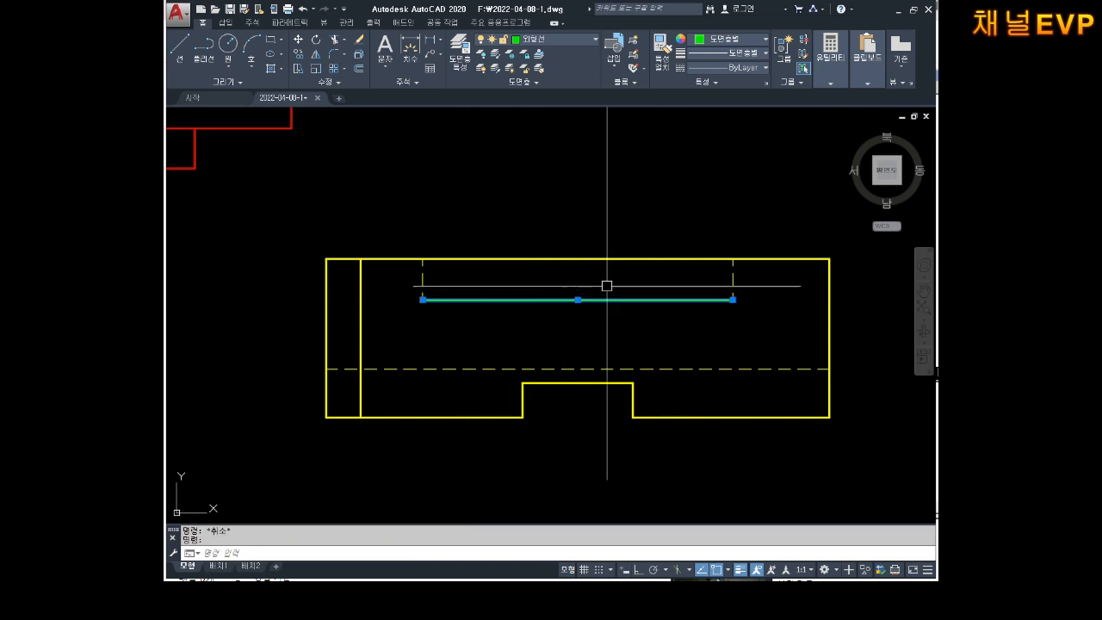
key("Escape")
middle_click_drag(605, 288, 534, 307)
left_click(430, 43)
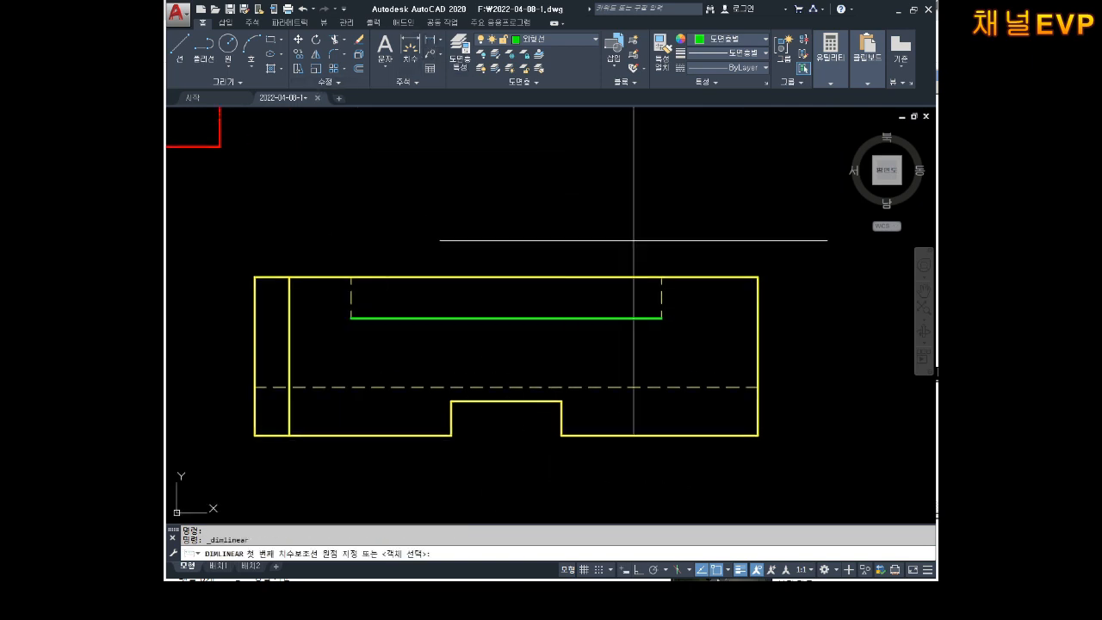
left_click(660, 276)
left_click(660, 318)
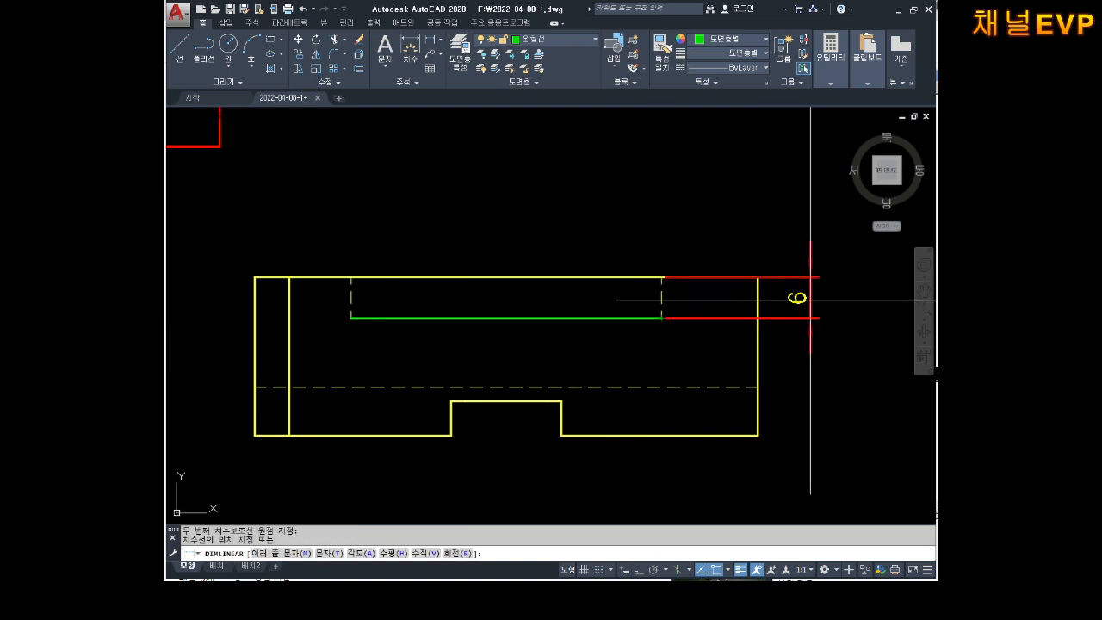
left_click(810, 301)
- Delete the pocket depth dimension and the green line on the yellow part's pocket floor
middle_click_drag(674, 272, 704, 258)
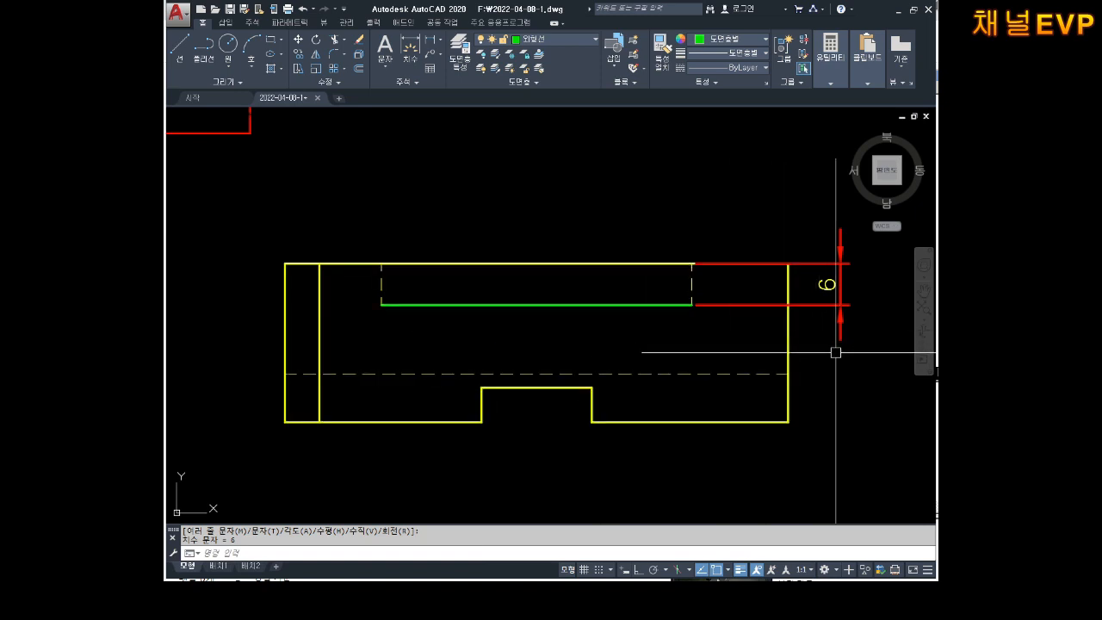
left_click(835, 299)
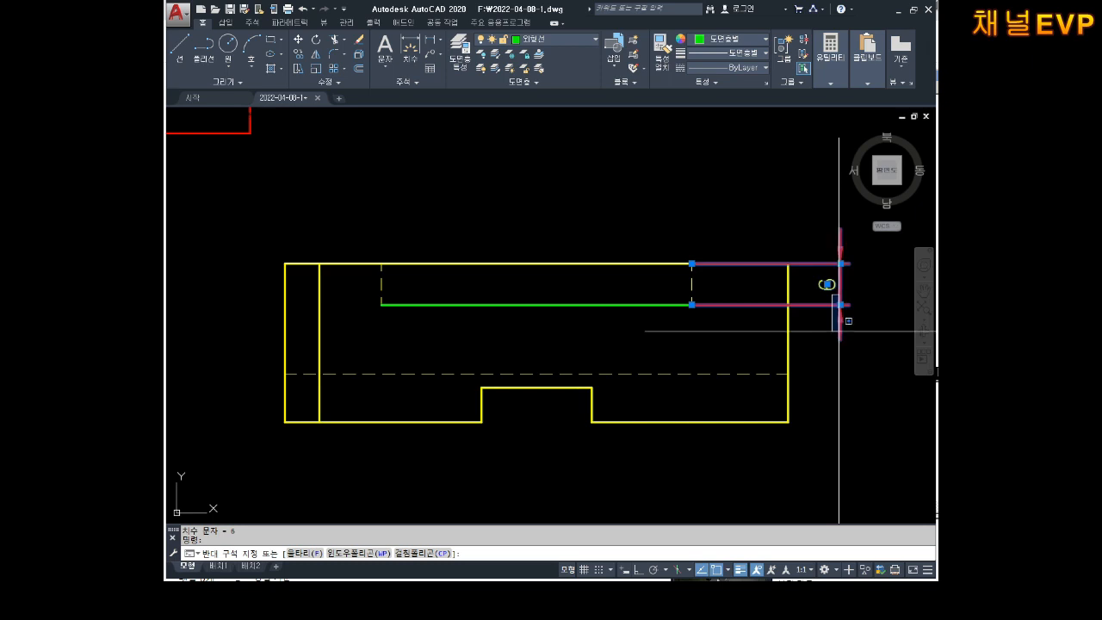
key("Delete")
key("Escape")
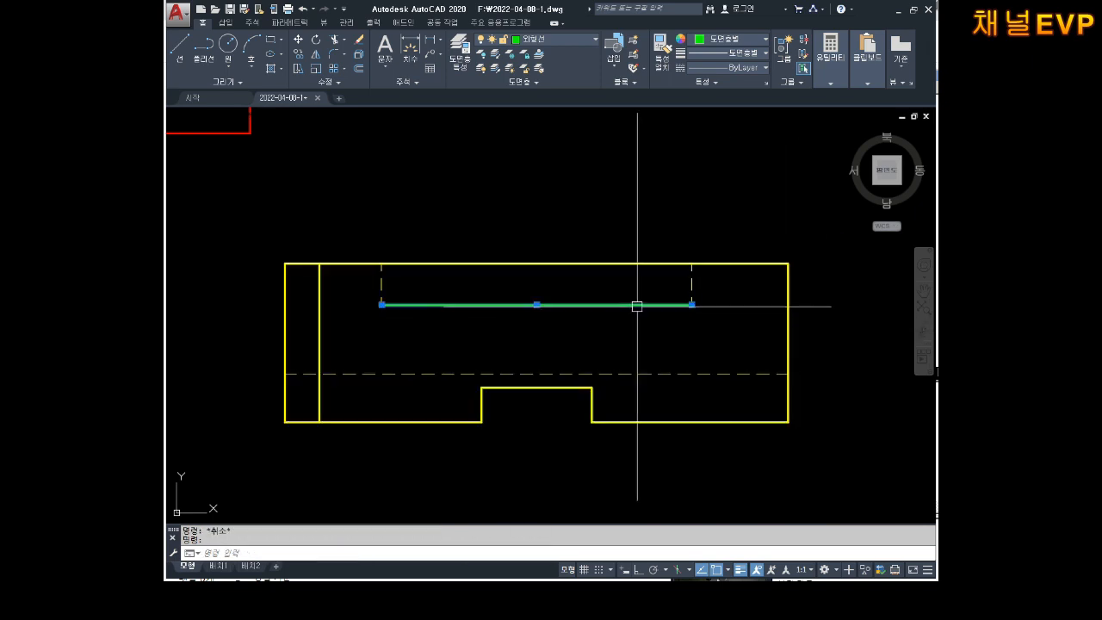
- Compare the red block's boss with the yellow part's pocket and review how the coloured blocks are laid out
scroll(641, 297, "down", 4)
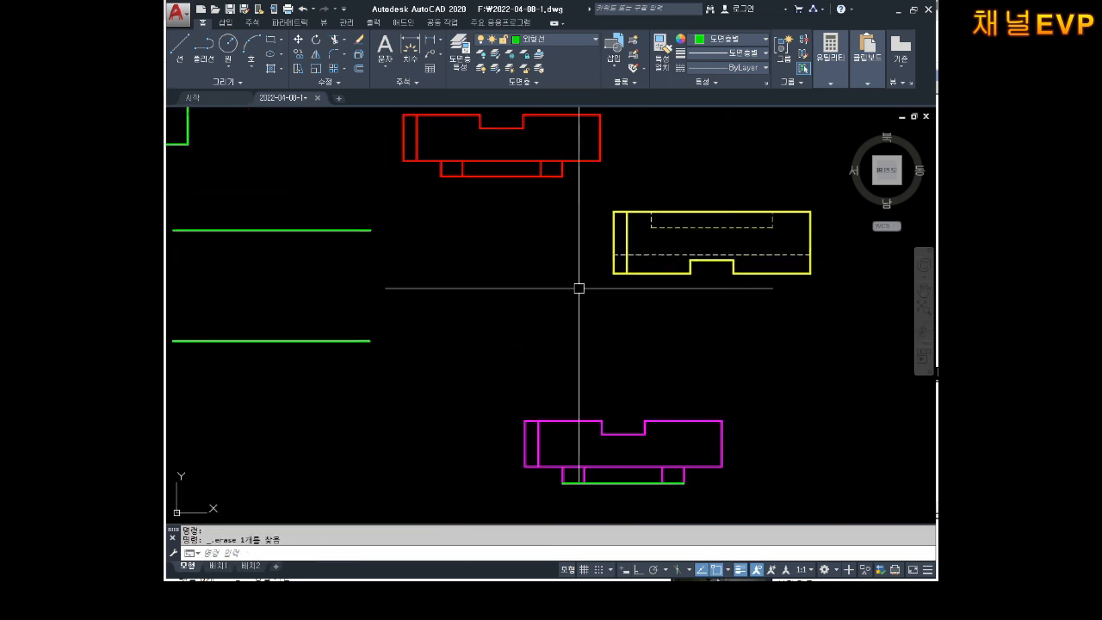
scroll(546, 221, "up", 4)
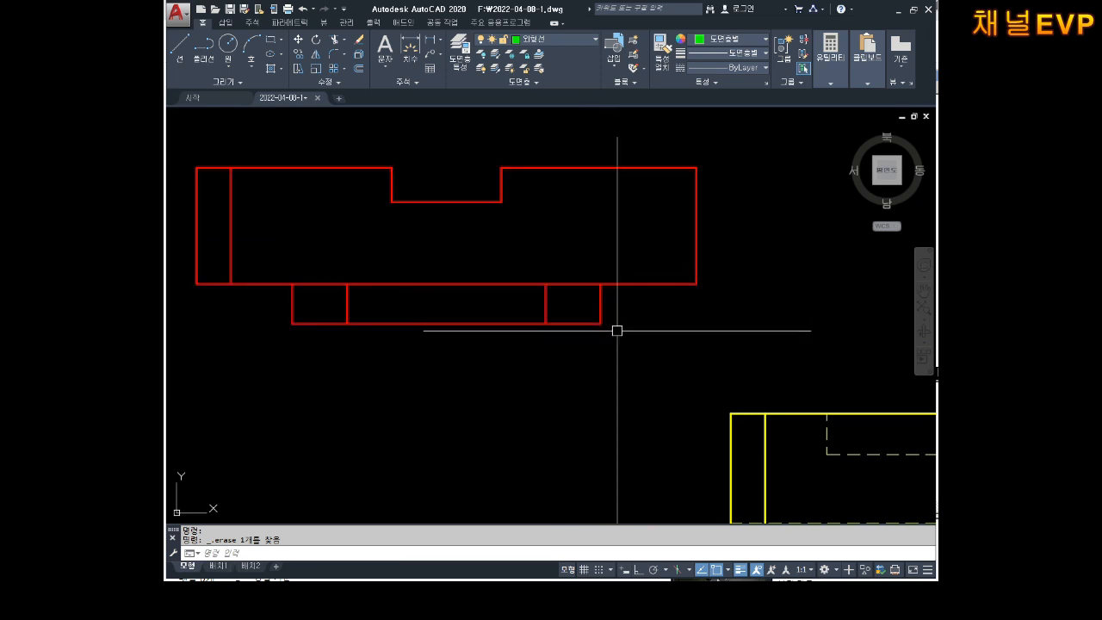
scroll(617, 331, "down", 1)
middle_click_drag(654, 343, 371, 293)
scroll(525, 356, "up", 1)
middle_click_drag(684, 370, 658, 344)
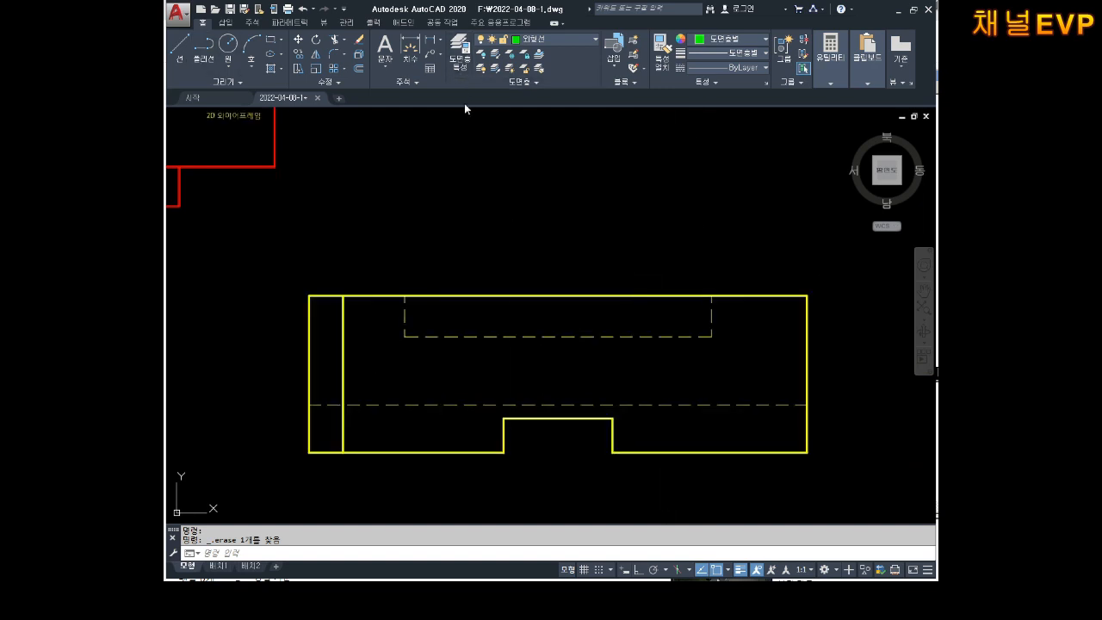
mouse_move(198, 160)
middle_mouse_down()
mouse_move(336, 275)
mouse_move(490, 288)
middle_mouse_up()
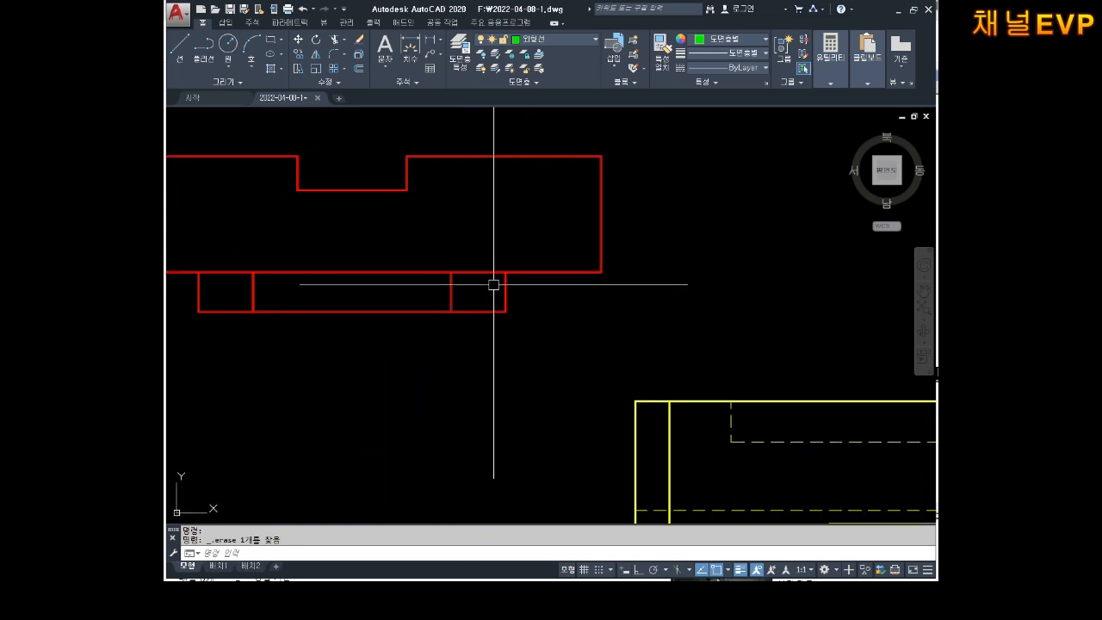
middle_click_drag(606, 348, 546, 291)
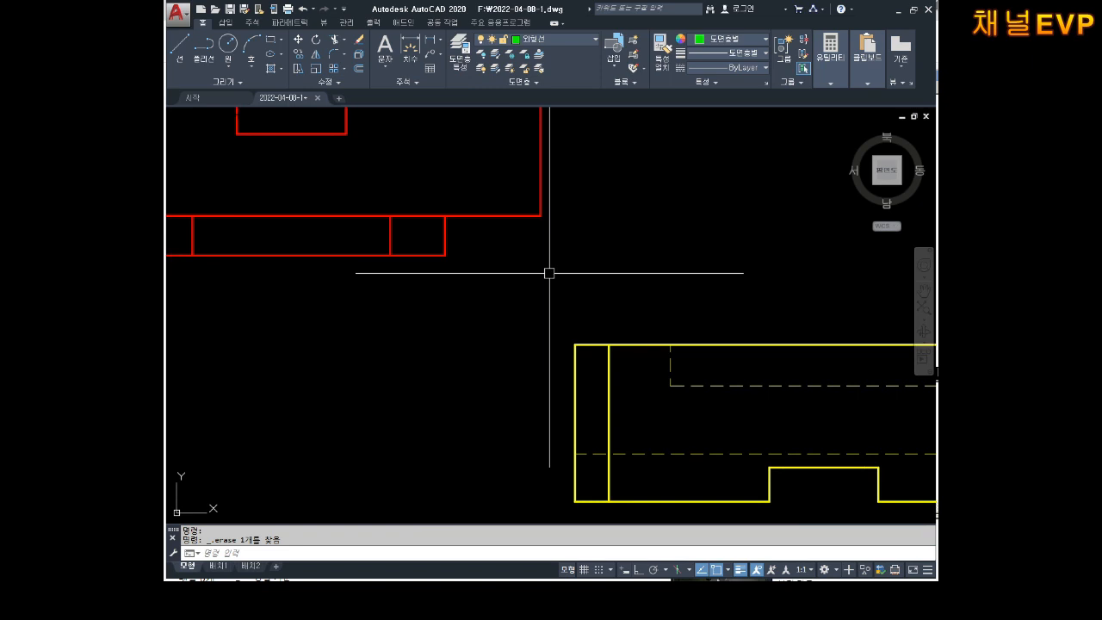
scroll(534, 275, "down", 6)
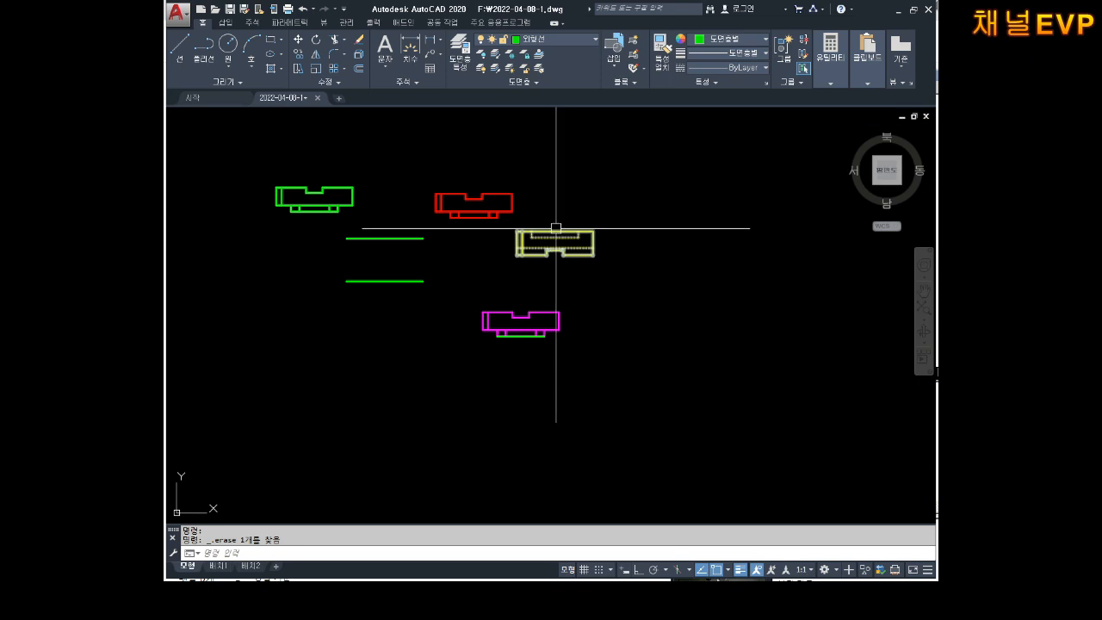
middle_click_drag(586, 229, 620, 272)
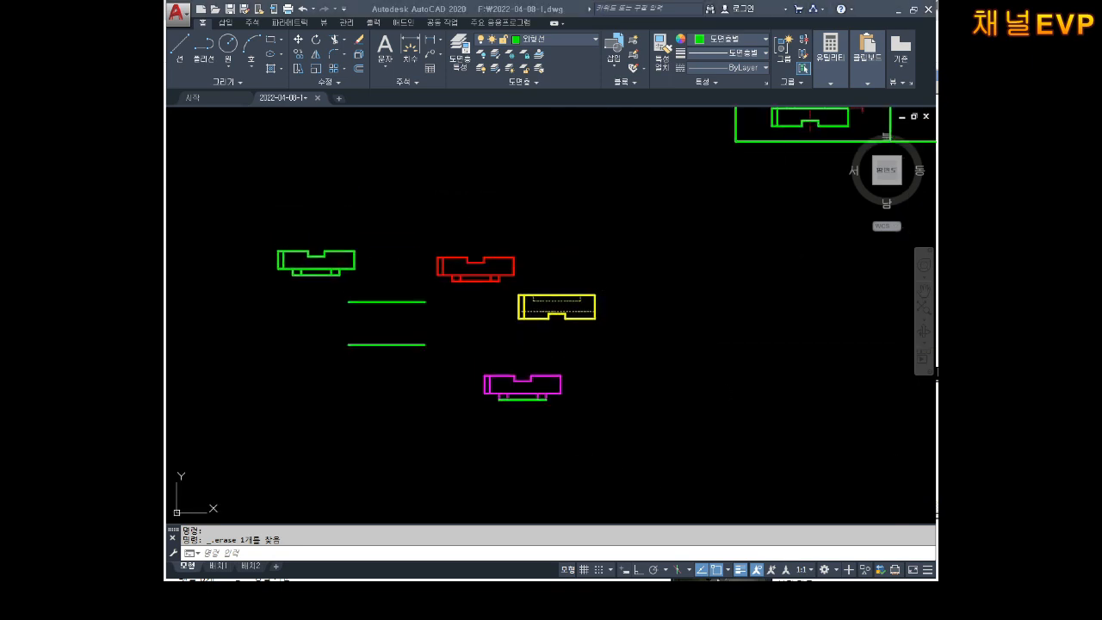
- Switch to Notepad, extend the tolerance note to read 일반공차+-0.1, 0.2, and add blank lines below it
key("alt+Tab")
scroll(614, 422, "down", 1)
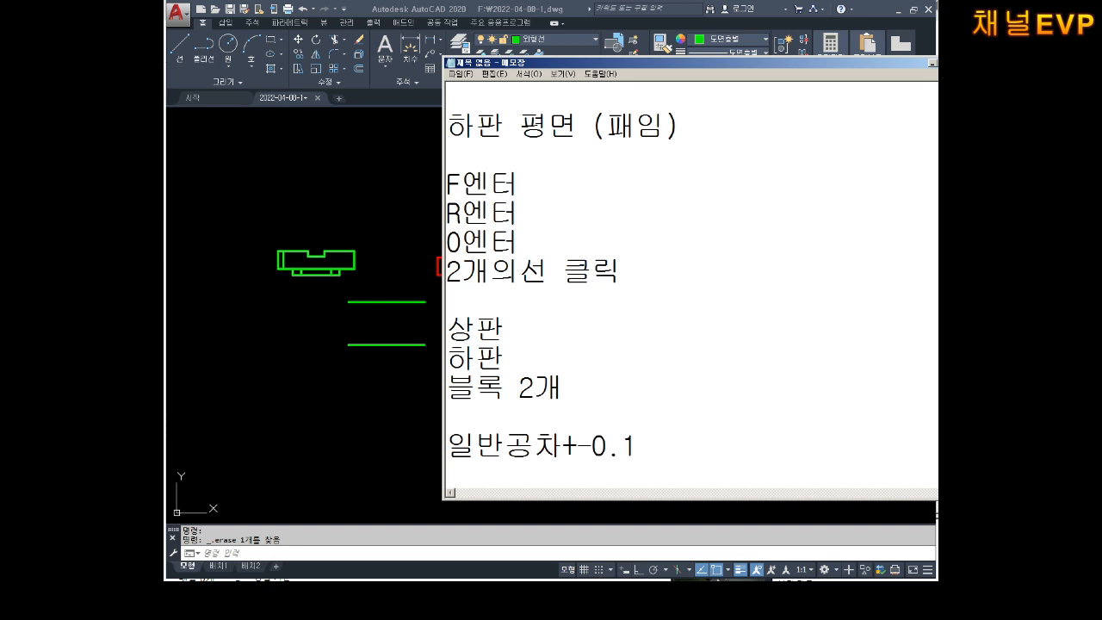
type("2")
key("Return")
key("Return")
key("Return")
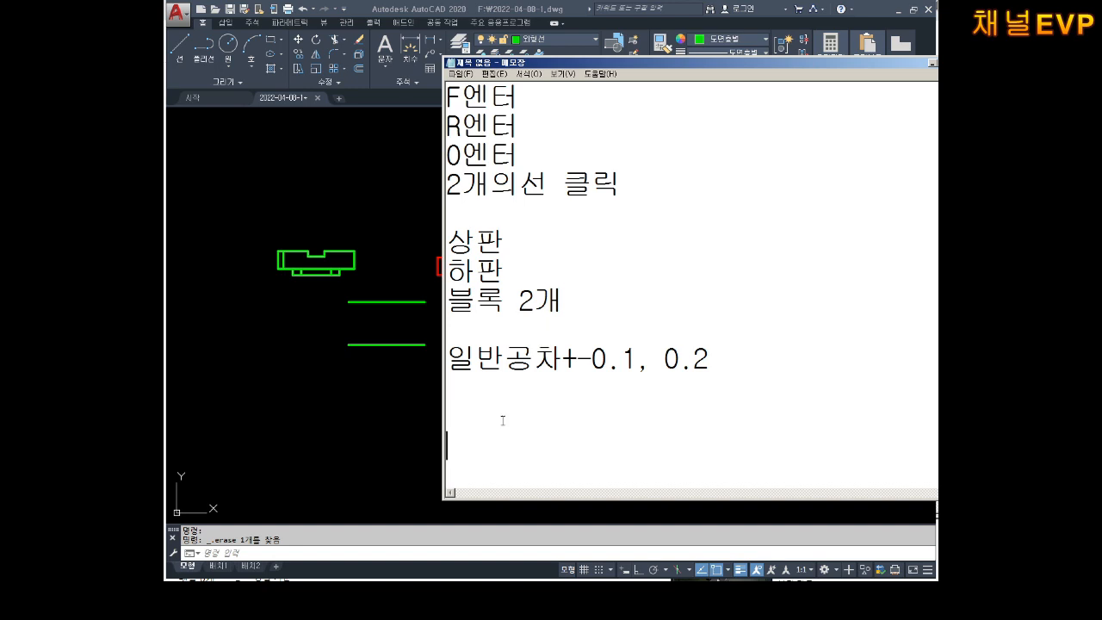
- Switch back to AutoCAD and dimension vertically from the red boss's lower-right corner to the body's lower-right corner, placed outside the right end
left_click(382, 256)
scroll(492, 246, "up", 5)
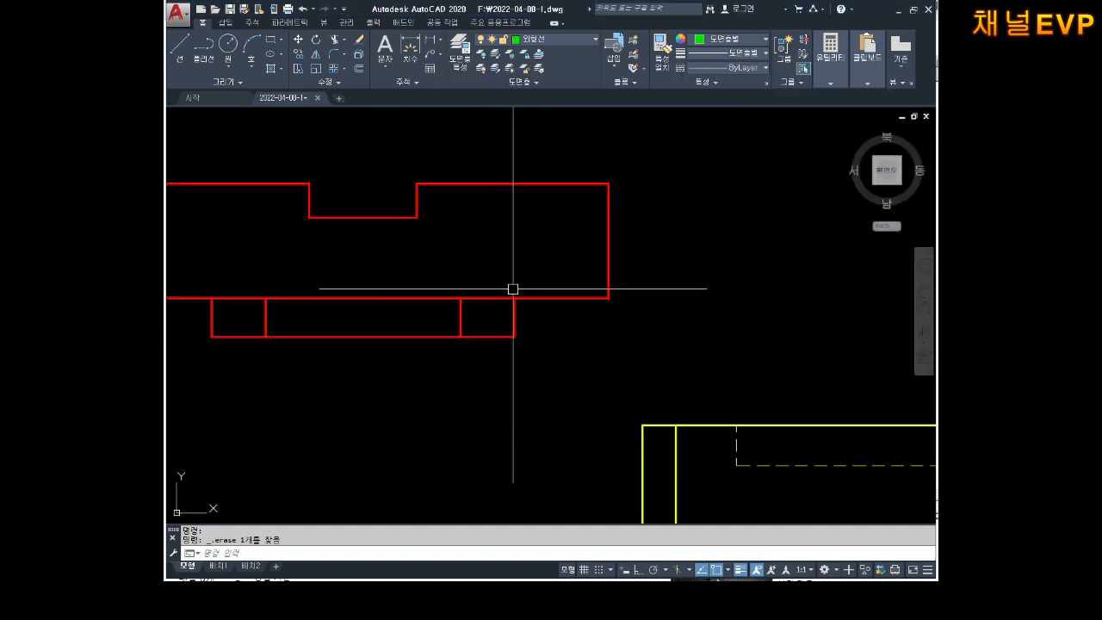
left_click(435, 40)
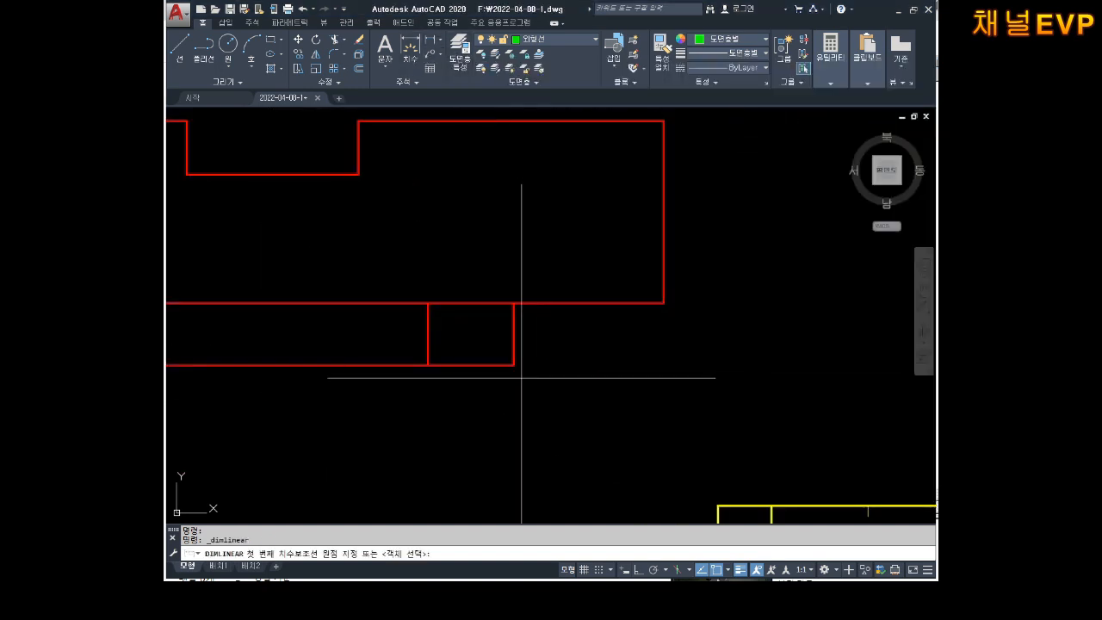
left_click(514, 365)
left_click(664, 303)
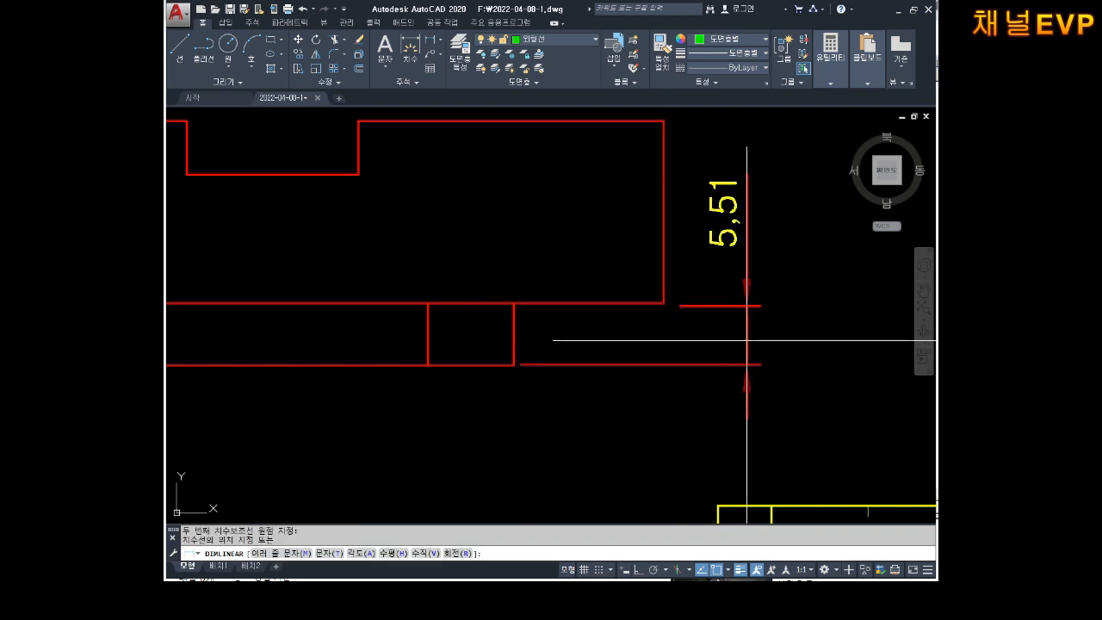
left_click(787, 341)
- Apply the 일반공차0.1 dimension style to the red boss's height dimension, adding a ±0.1 tolerance, and deselect it
left_click(811, 238)
left_click(716, 259)
middle_click_drag(709, 258, 511, 257)
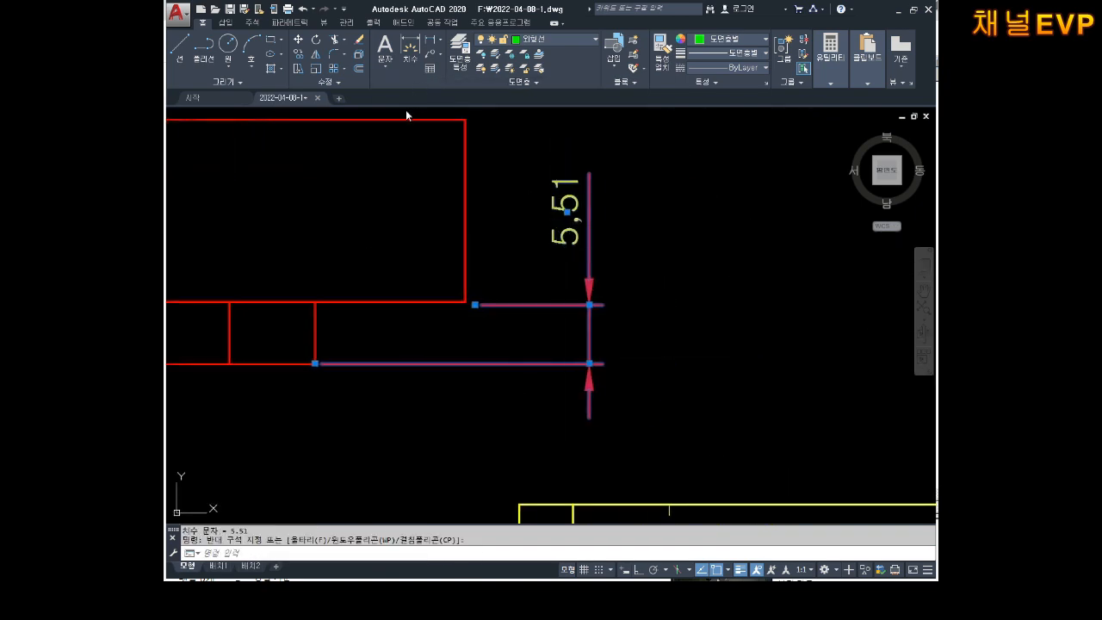
left_click(450, 199)
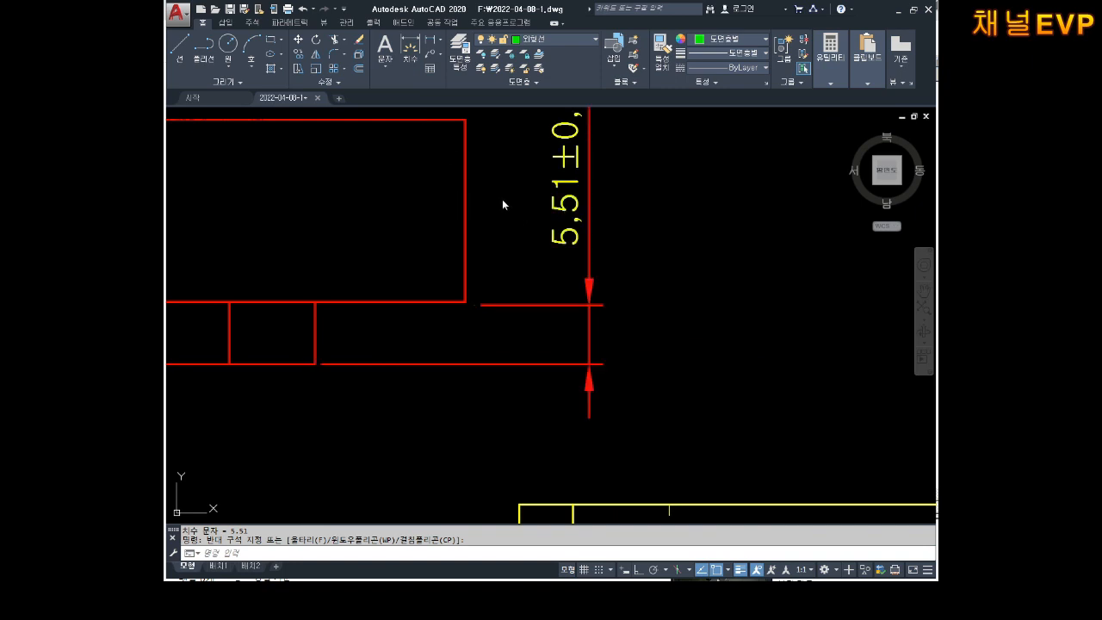
middle_click_drag(565, 191, 544, 276)
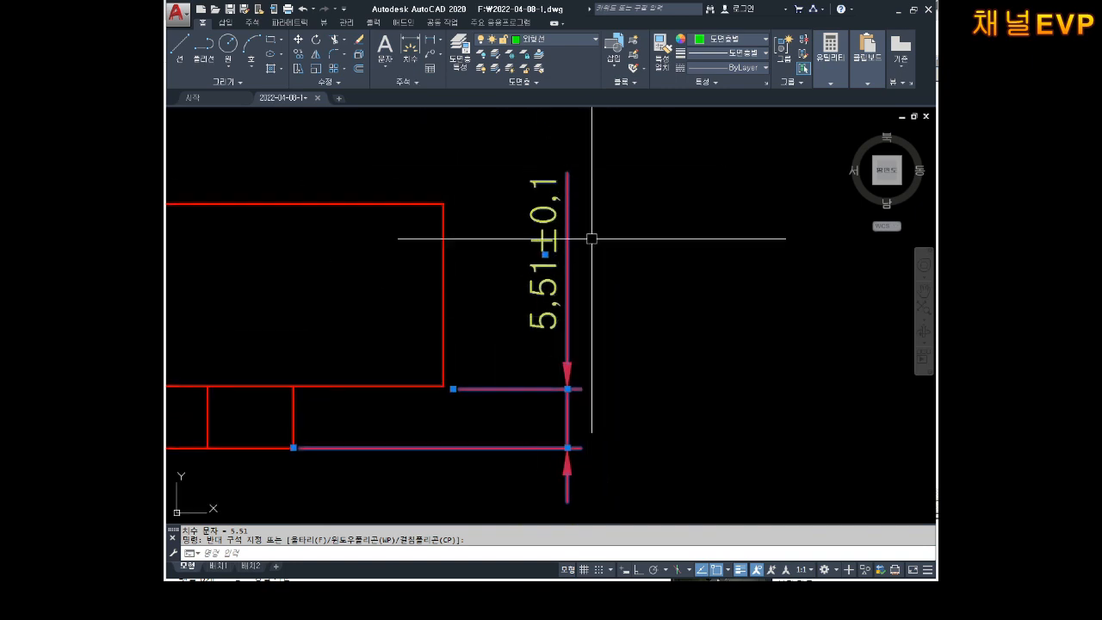
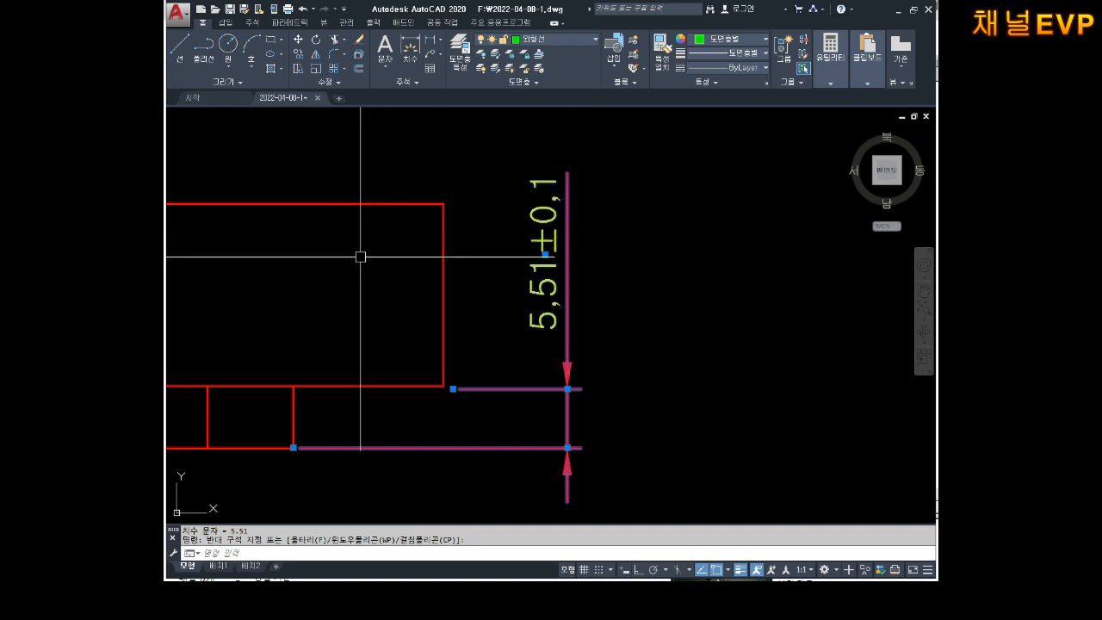
key("Escape")
key("Escape")
scroll(574, 295, "down", 3)
mouse_move(599, 259)
middle_mouse_down()
mouse_move(629, 221)
mouse_move(654, 233)
middle_mouse_up()
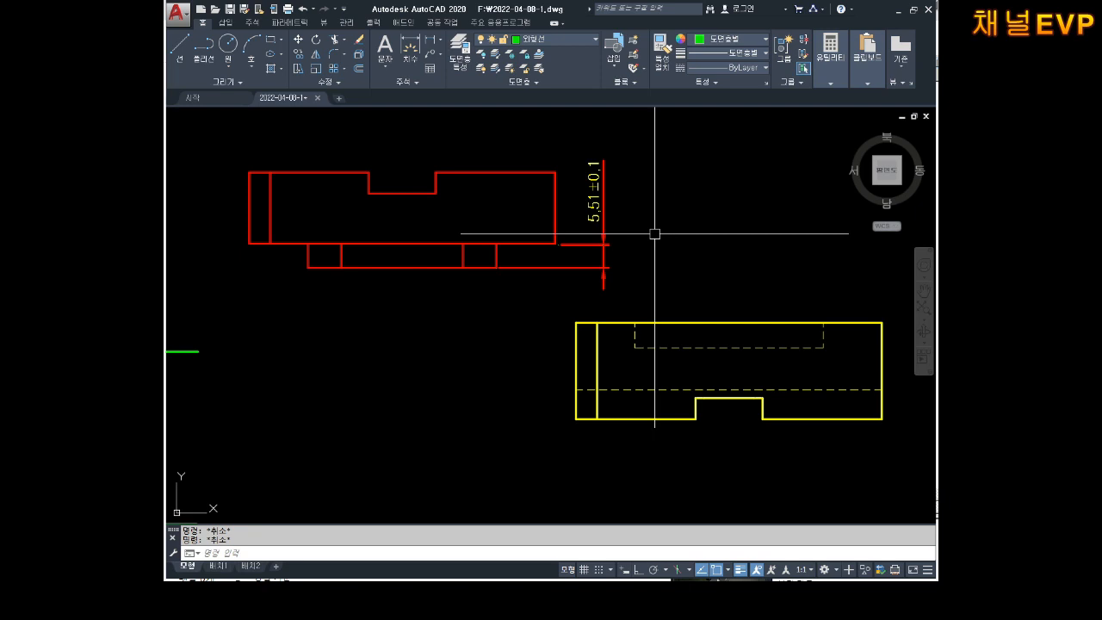
- Start a new dimension style named -0.1 based on 기본치수 and open its settings
key("Escape")
type("d")
key("Return")
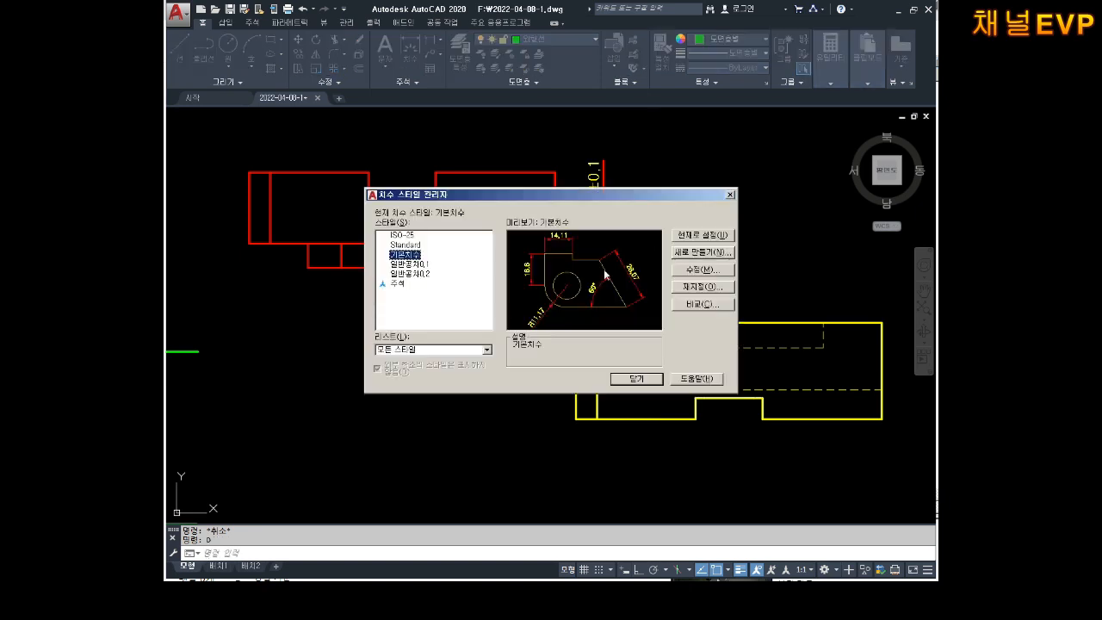
left_click_drag(489, 204, 489, 145)
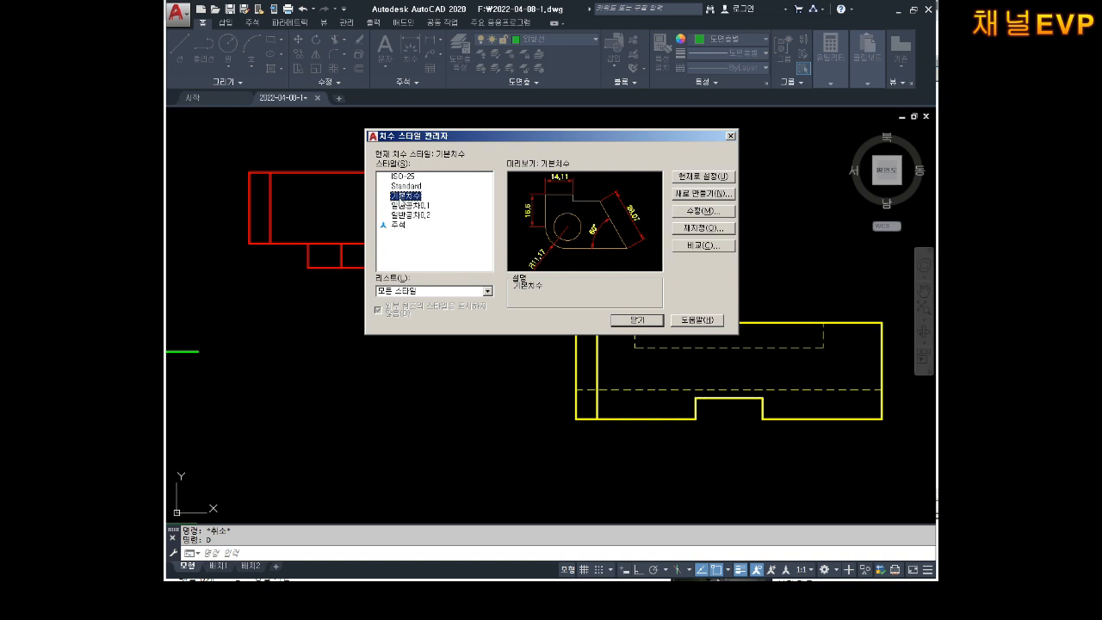
left_click(400, 199)
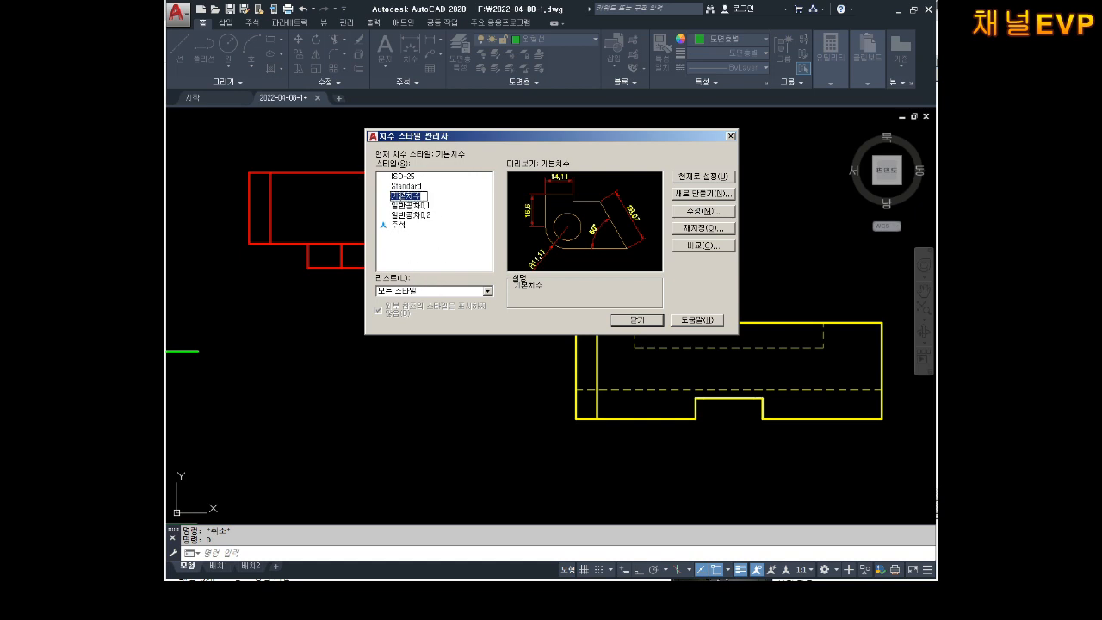
left_click(426, 209)
left_click(698, 196)
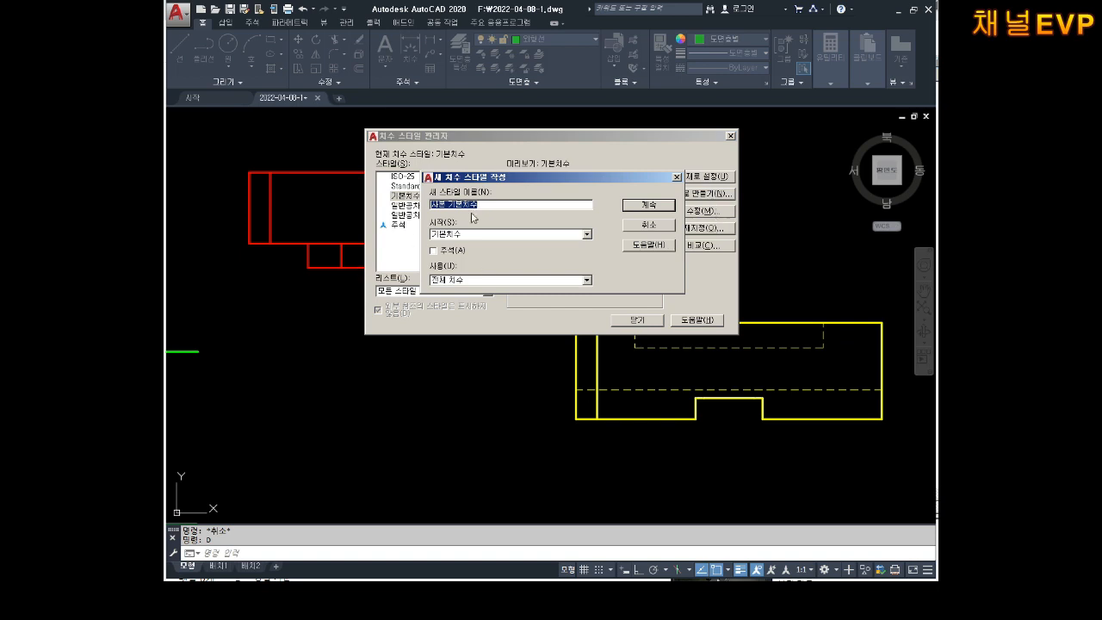
key("BackSpace")
left_click(648, 205)
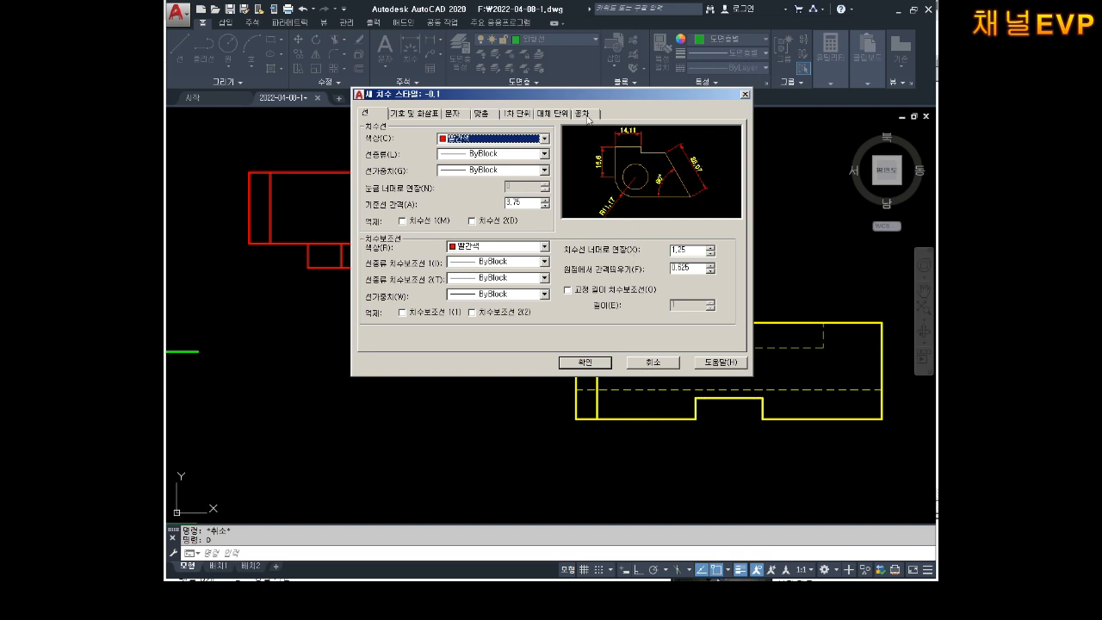
- Set the tolerance method of the new -0.1 dimension style to 편차 (deviation)
left_click(586, 114)
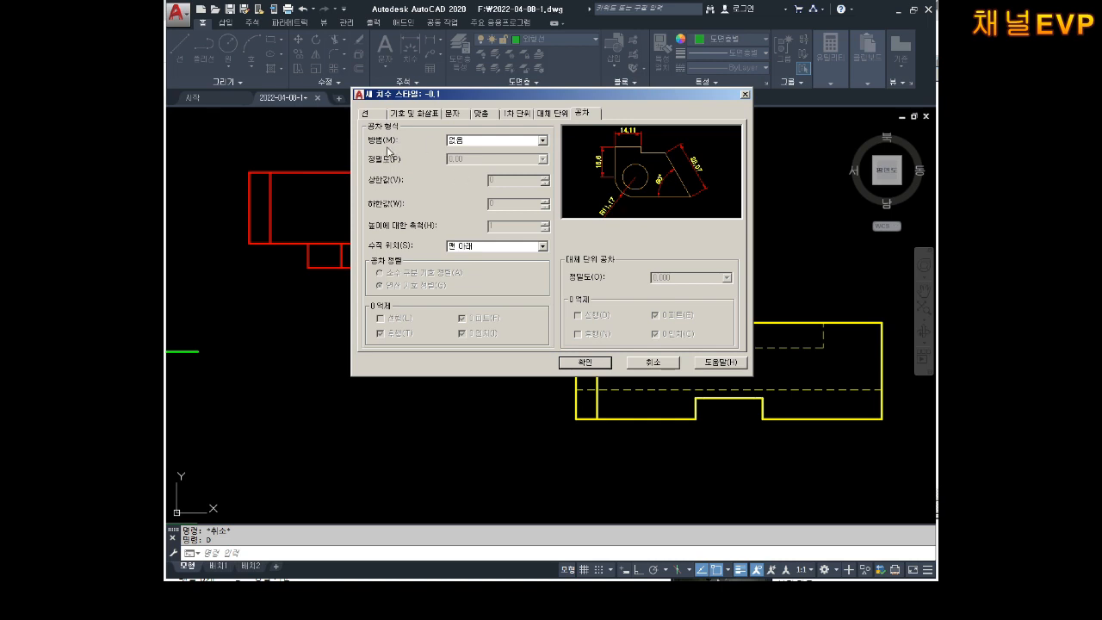
left_click(499, 141)
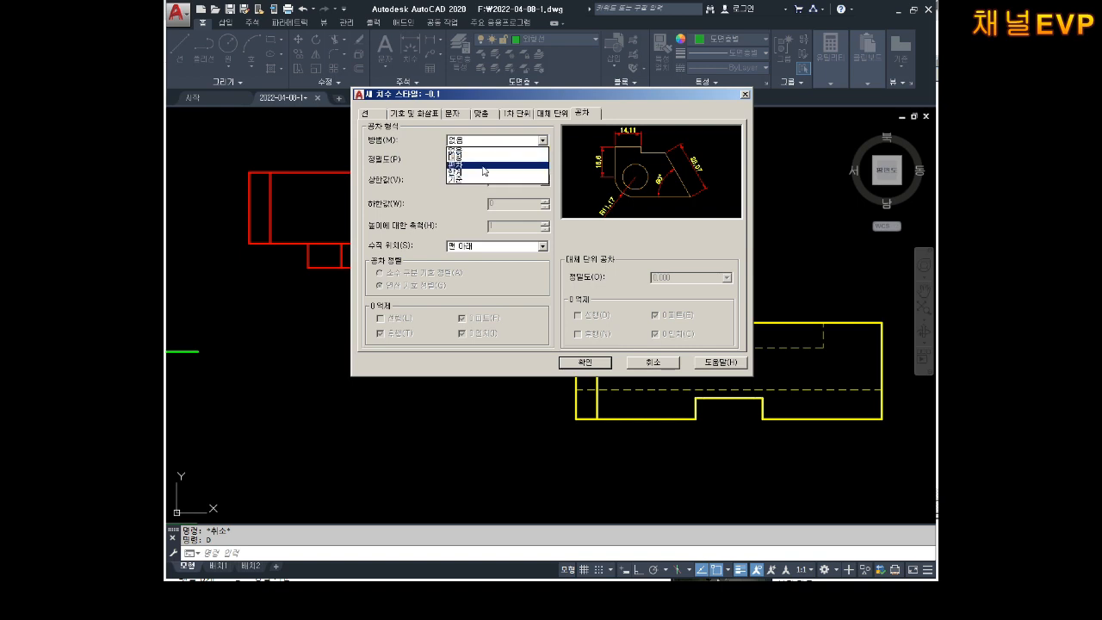
left_click(487, 163)
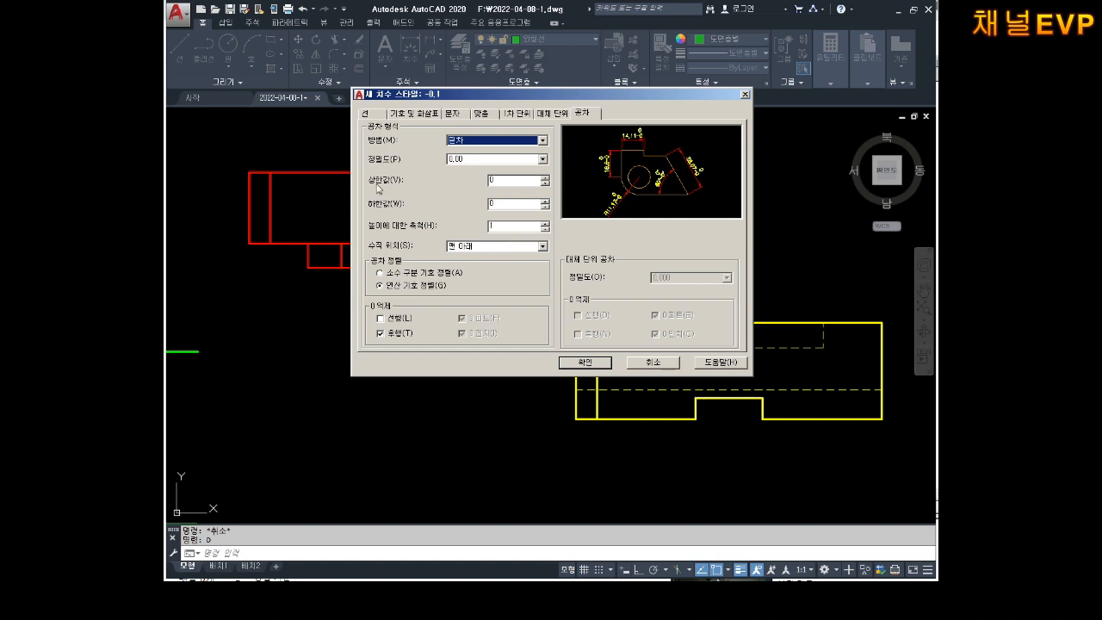
- Set the style's upper tolerance value to 0.1 and its lower tolerance value to 0
double_click(512, 182)
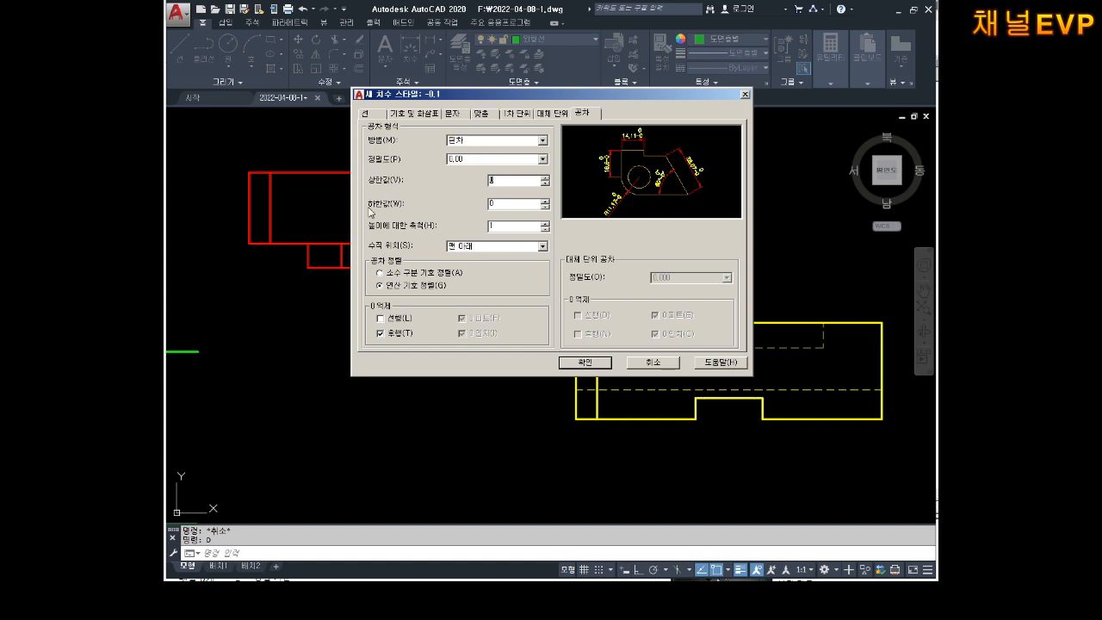
double_click(513, 204)
left_click(674, 198)
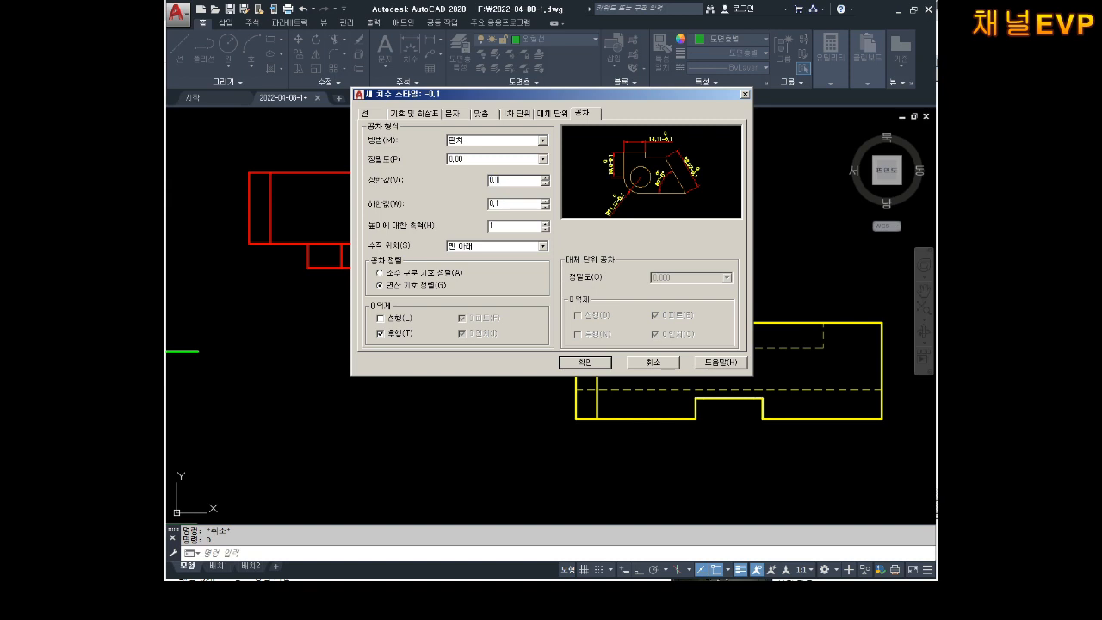
left_click_drag(531, 203, 166, 151)
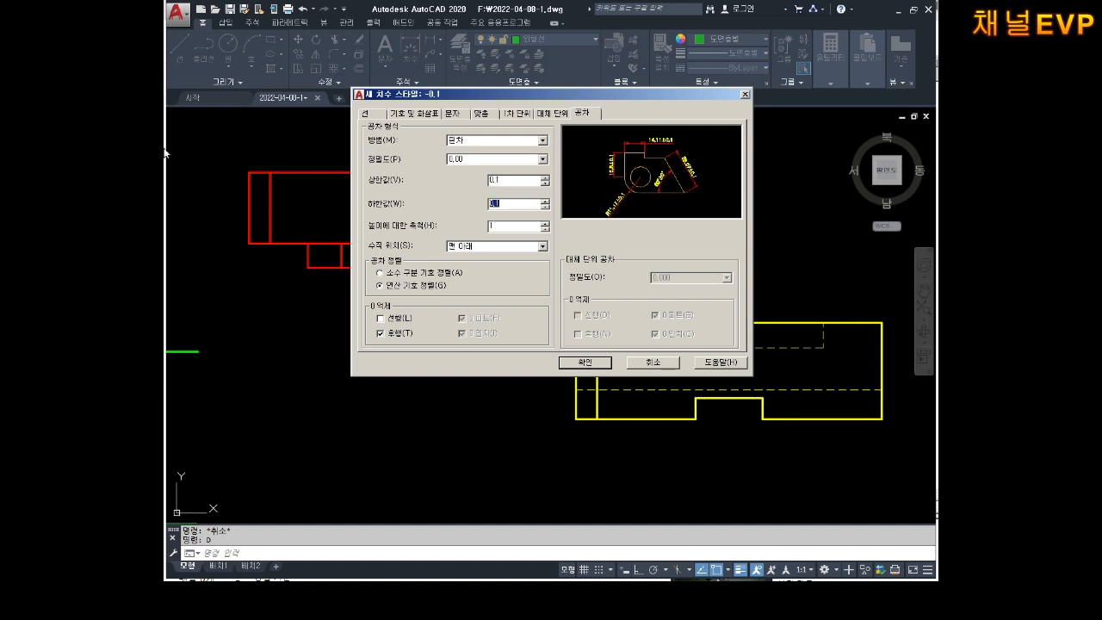
type("0")
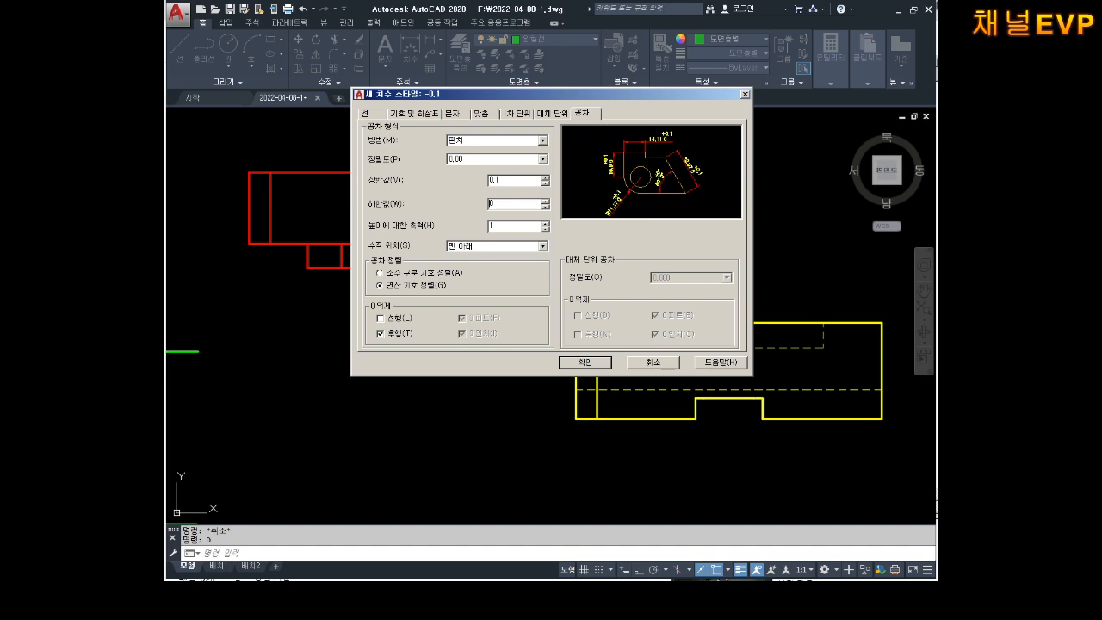
- Bring up Notepad and arrange its window beside the dimension style dialog so the tolerance settings stay readable
key("alt+Tab")
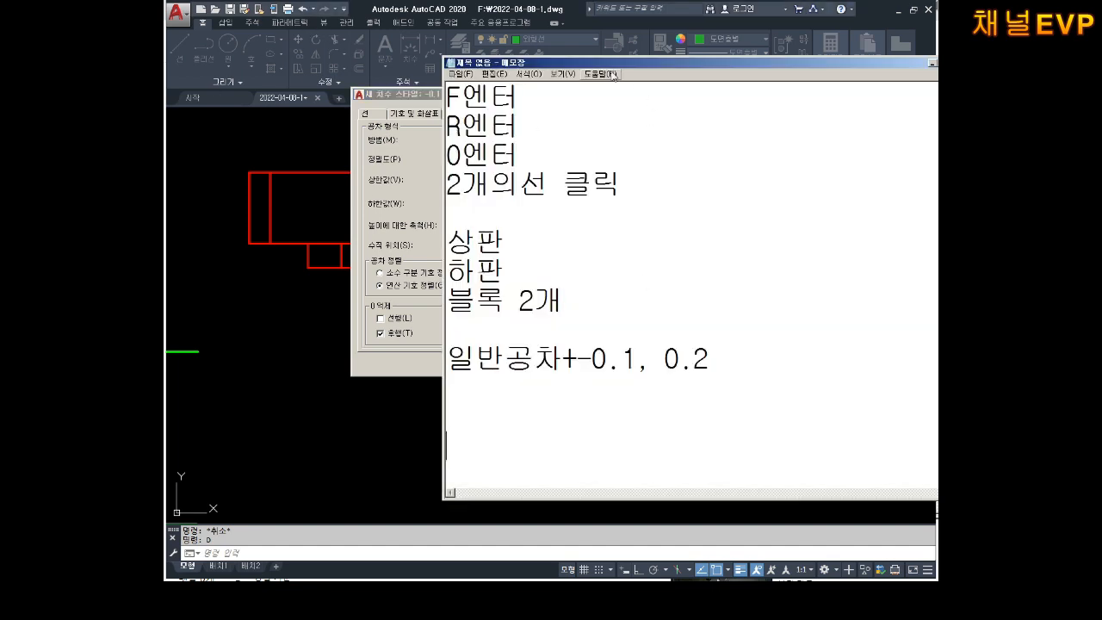
left_click_drag(621, 67, 688, 58)
left_click(435, 96)
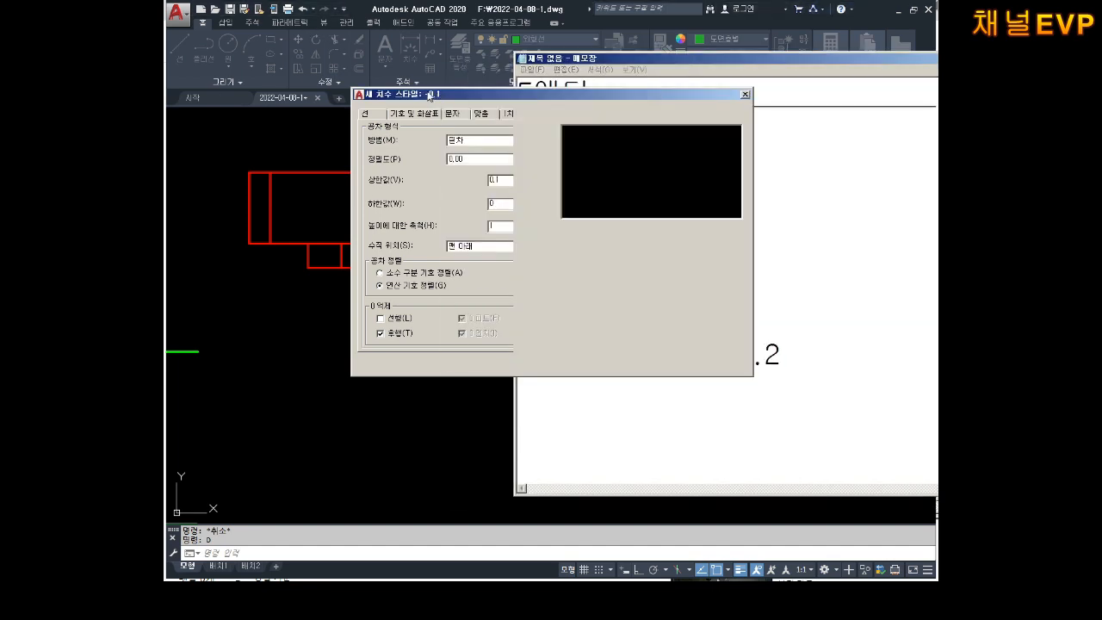
left_click_drag(438, 95, 274, 35)
key("alt+Tab")
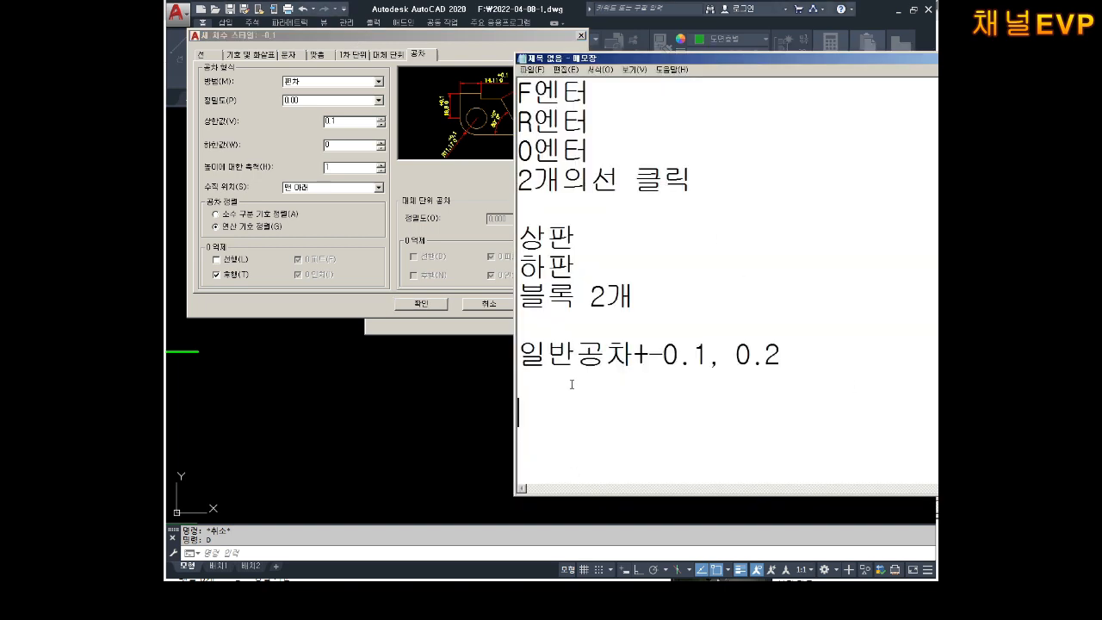
- Add the heading 공차영역 to the notes, followed by the line 방법 : 편차
type("공차")
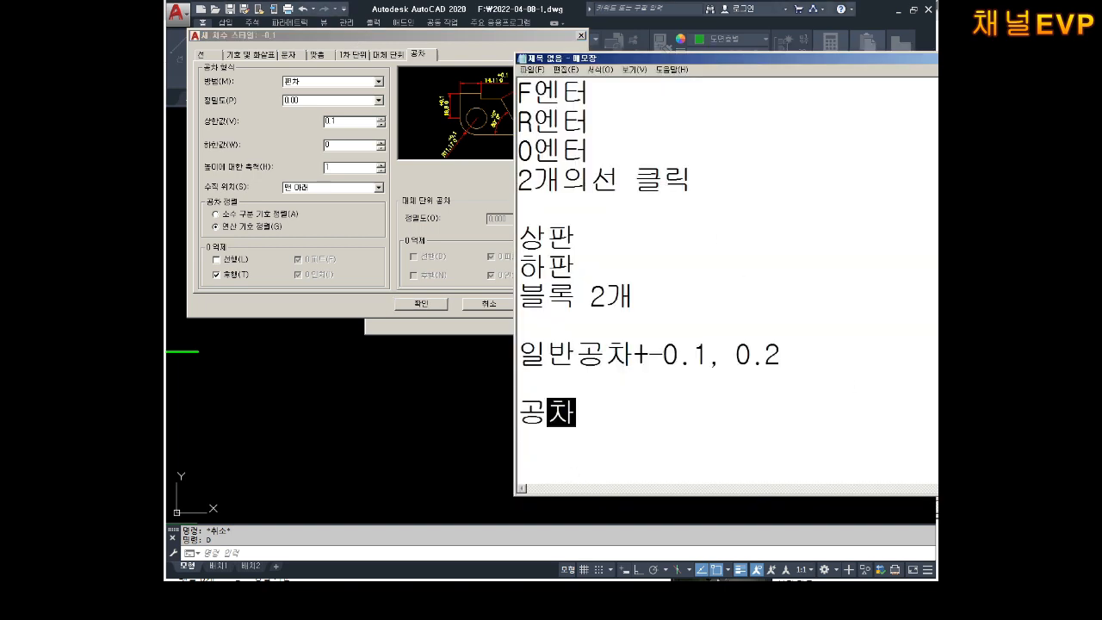
type("영역")
key("Return")
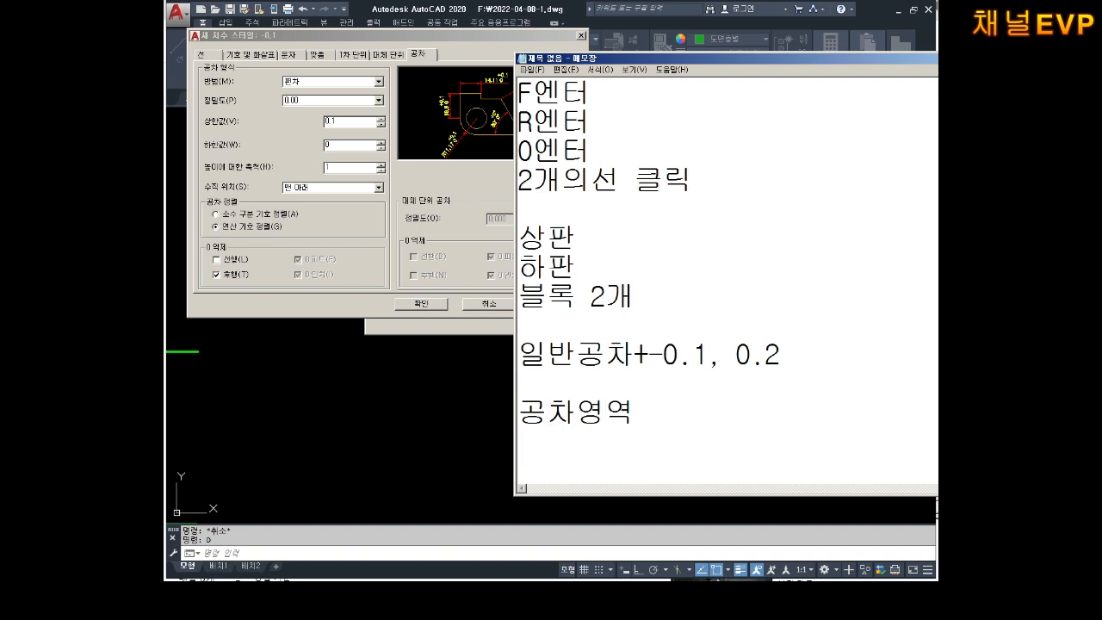
type("방ㅂ법 : 편차")
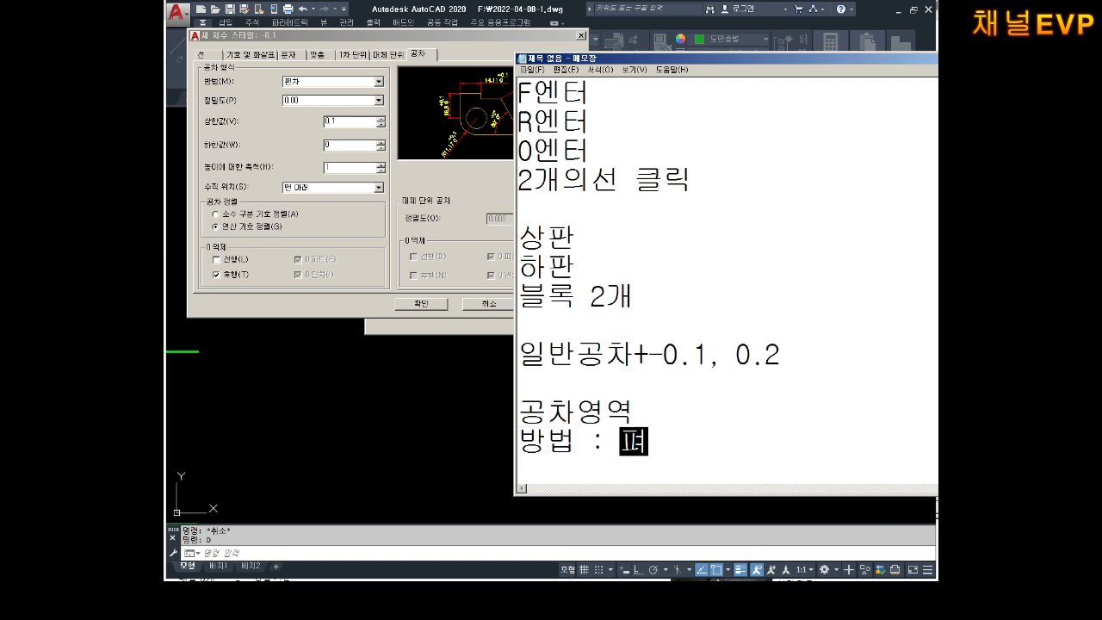
key("Return")
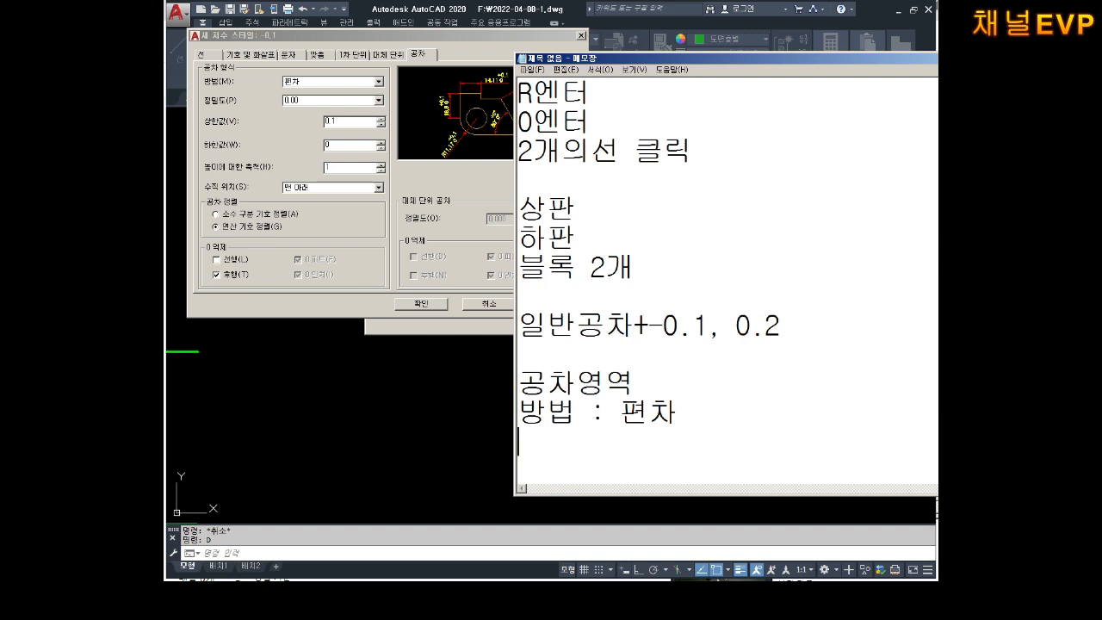
- Add the note lines 상한값 : 0 and 하한값 : 0.1 below the method line
type("상한값")
key("Return")
type("하")
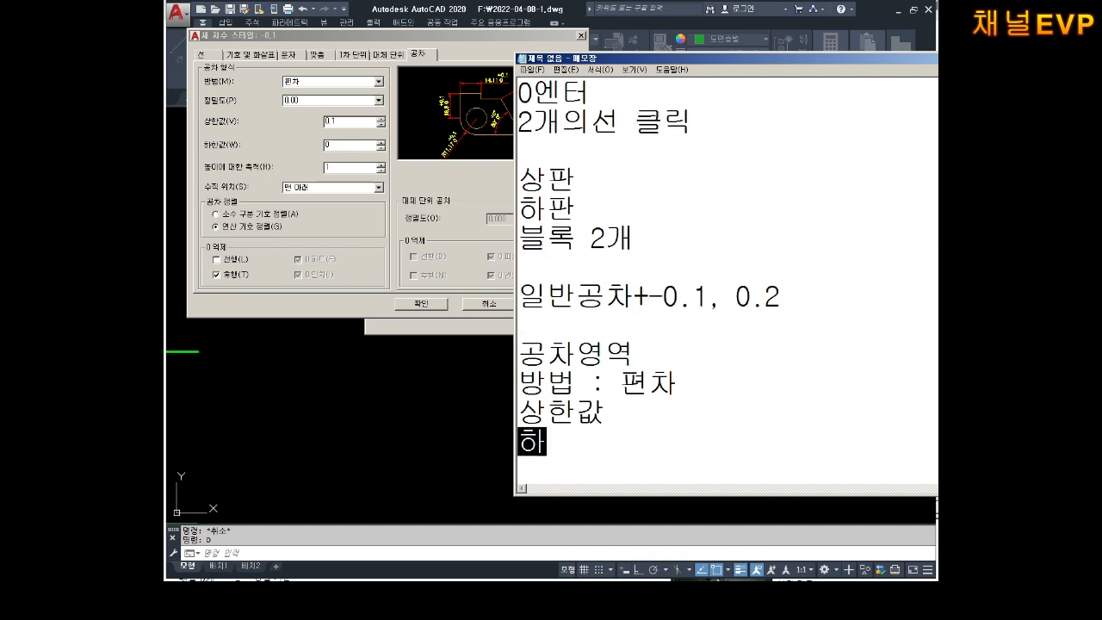
type("한값")
key("Up")
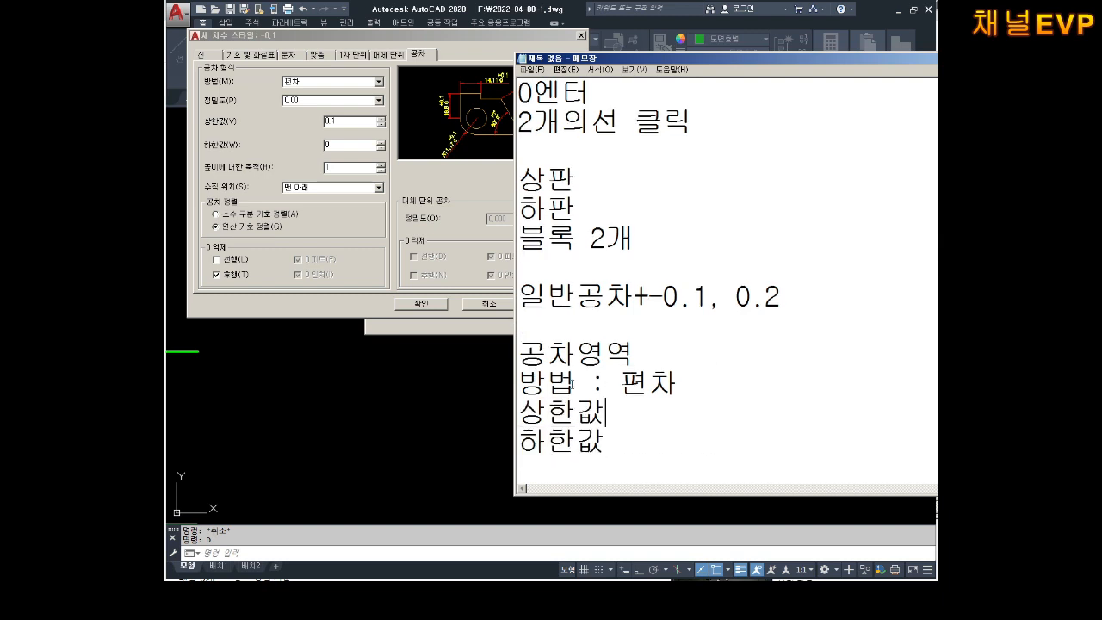
type(": 0")
key("Down")
key("End")
type(": 0.1   이")
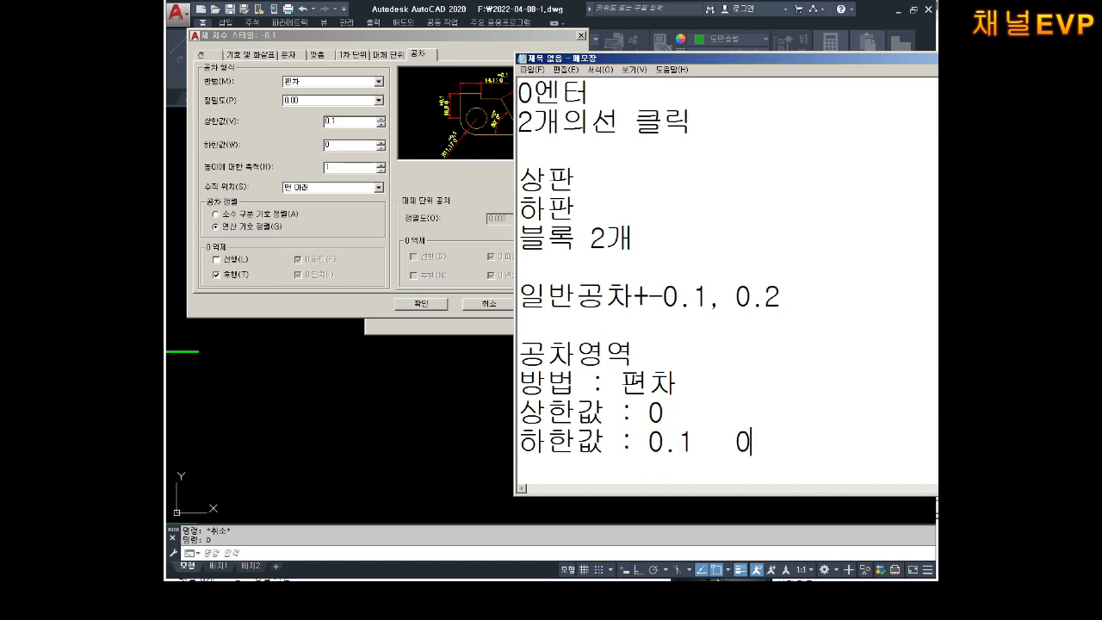
- Write the range -0.1~0 after the 하한값 : 0.1 note and add blank lines below it
type("-")
key("BackSpace")
key("BackSpace")
type("-0.1~0")
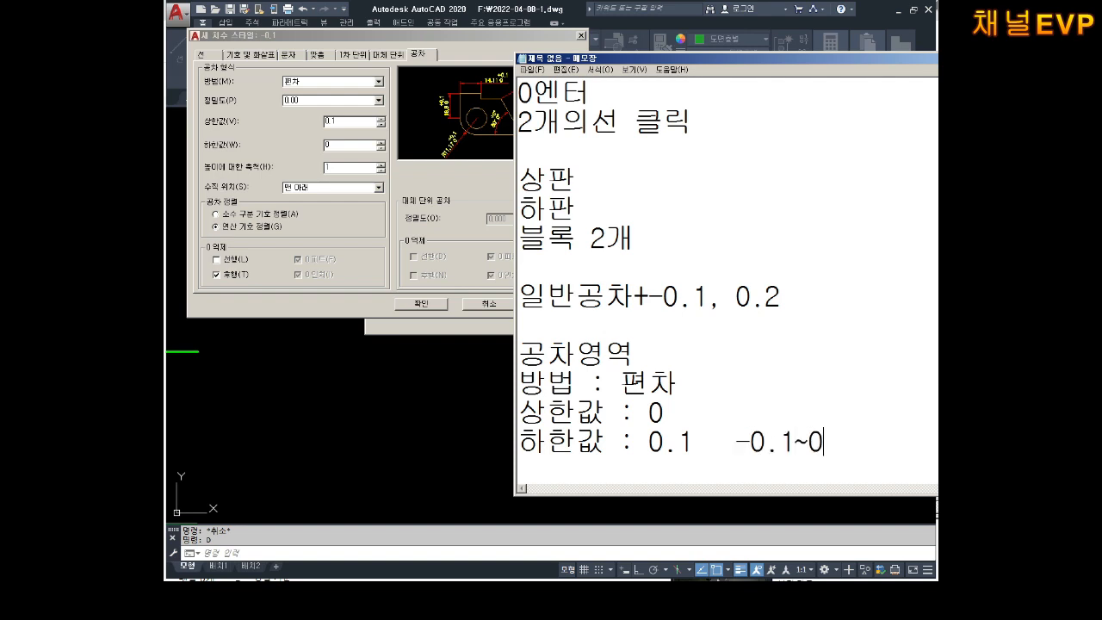
key("Return")
key("Return")
key("Return")
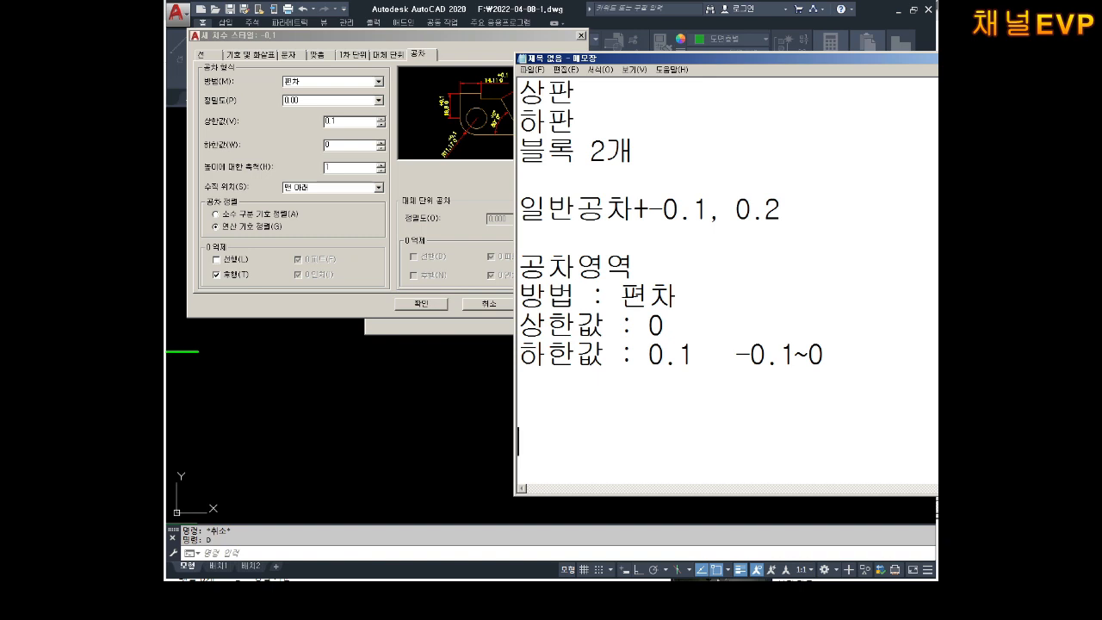
- Add a second pair of note lines, 상한값 : 0.1 and 하한값 : 0, with the range 0~+0.1
key("BackSpace")
type("상한값 ")
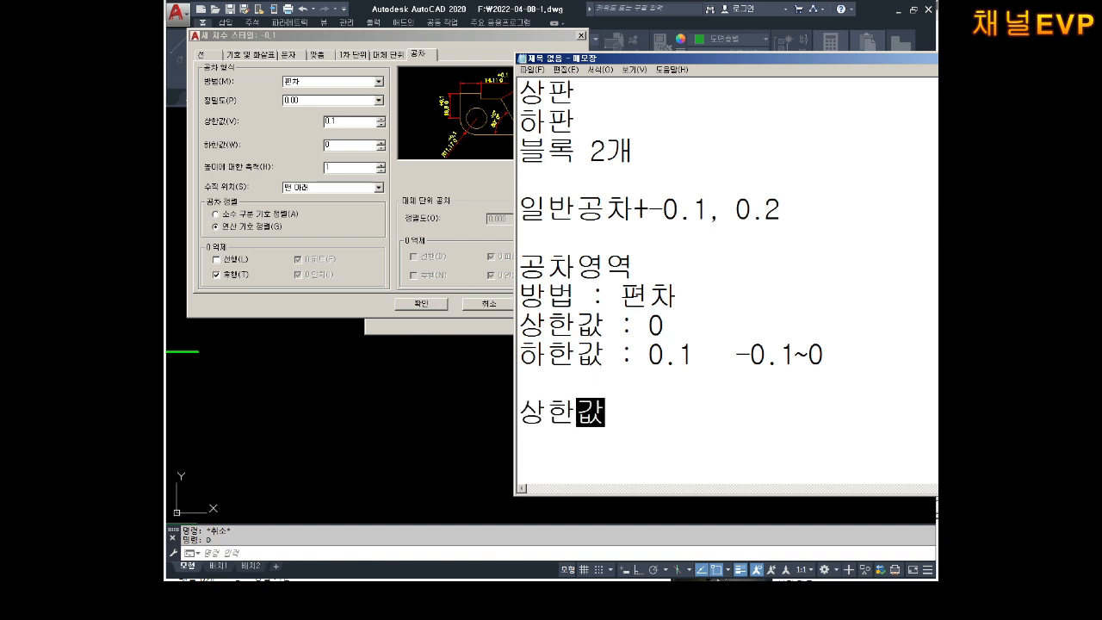
type(";")
key("BackSpace")
type(":")
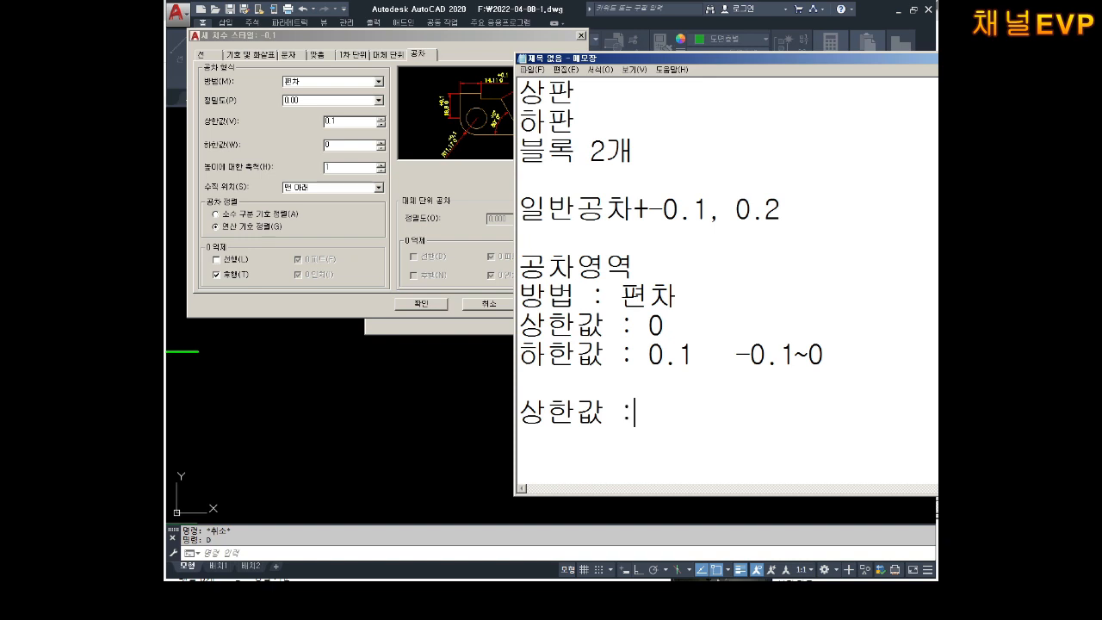
type(" 0.1")
key("Return")
type("하한값 ")
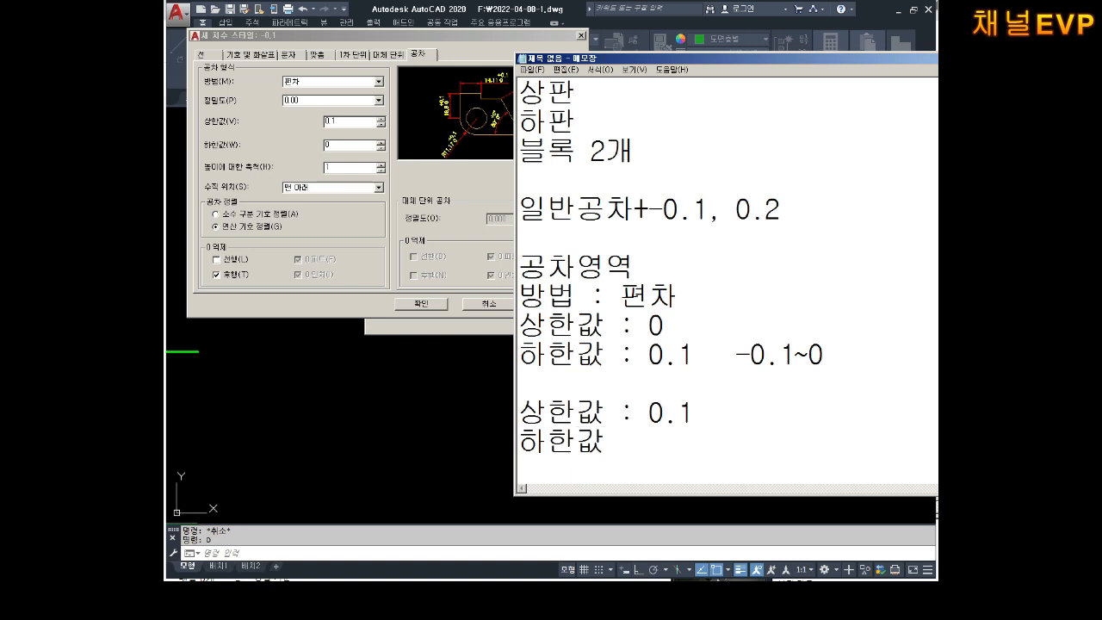
type(": 0   0~+0.1")
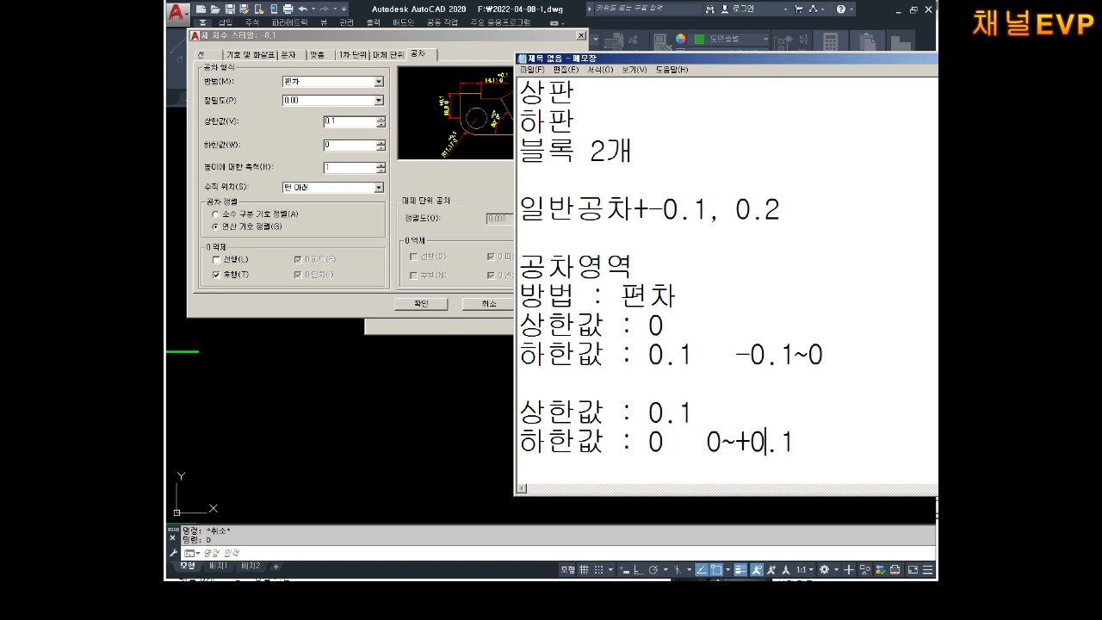
- Shift the 0~+0.1 range further along its line with extra spaces and add blank lines below
key("Left")
key("Left")
key("Left")
key("Left")
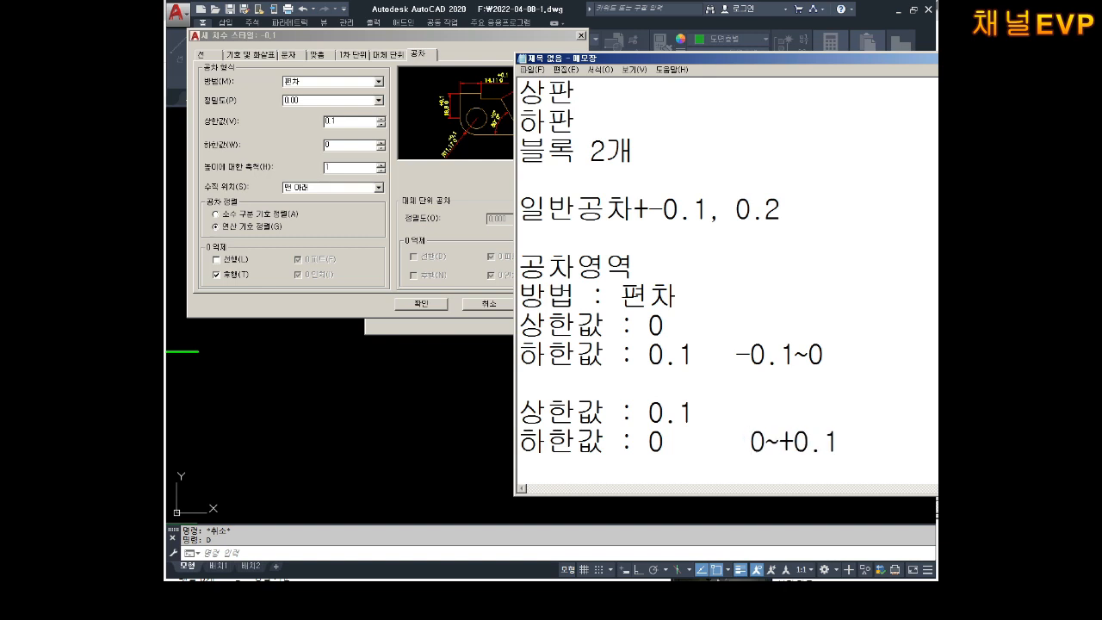
key("End")
key("Return")
key("Return")
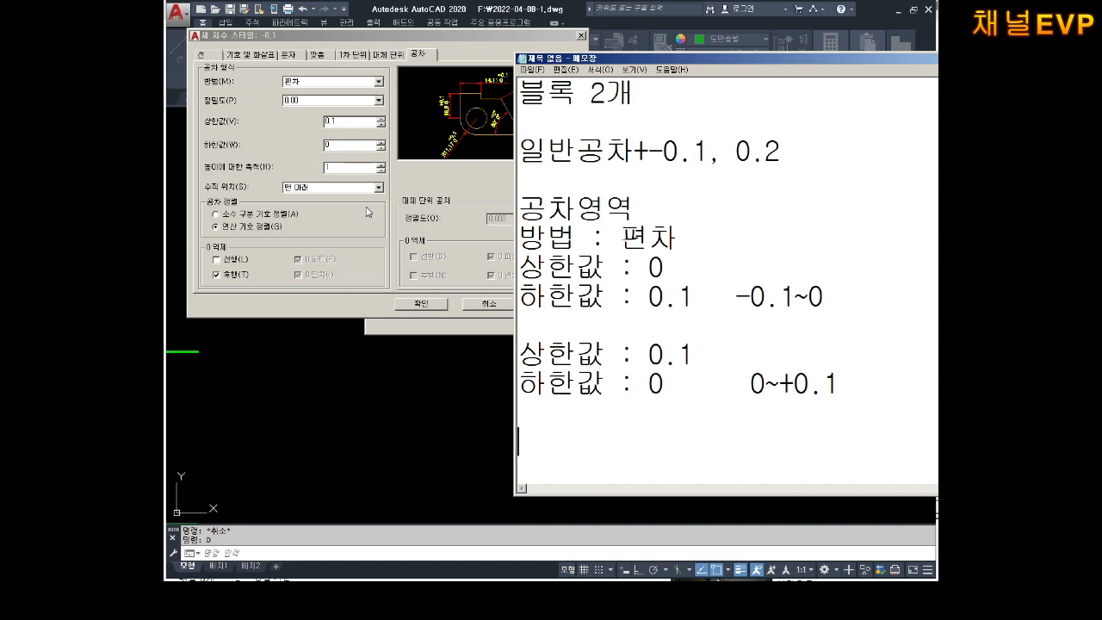
- Return to the AutoCAD dimension style settings, set the upper tolerance to 0 and the lower to 0.2, and accept them
left_click(446, 182)
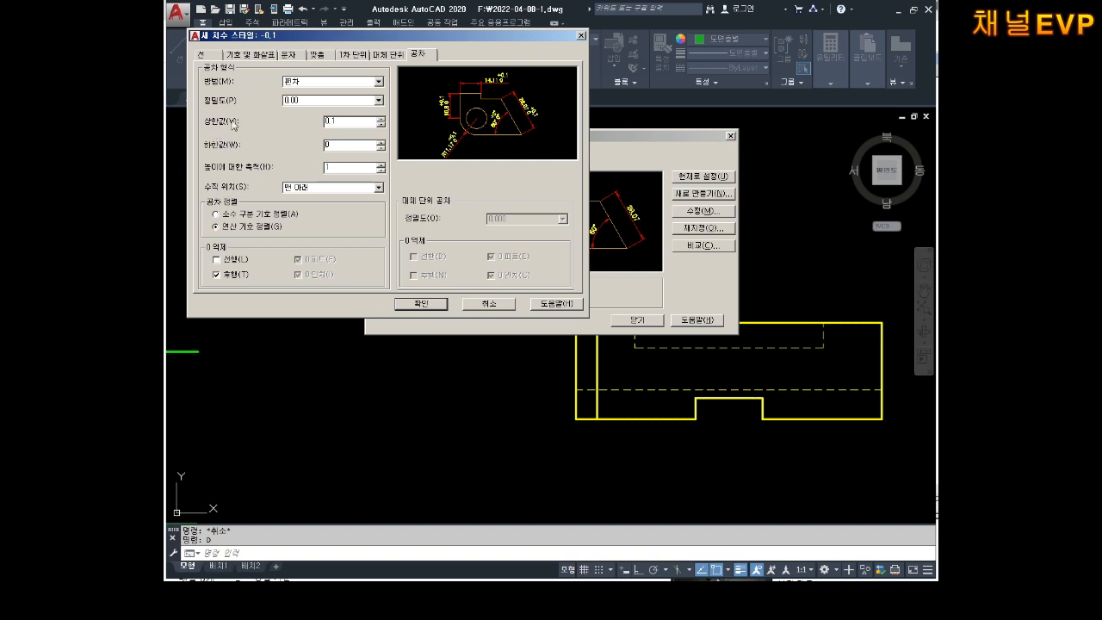
double_click(353, 120)
type("0")
left_click(341, 143)
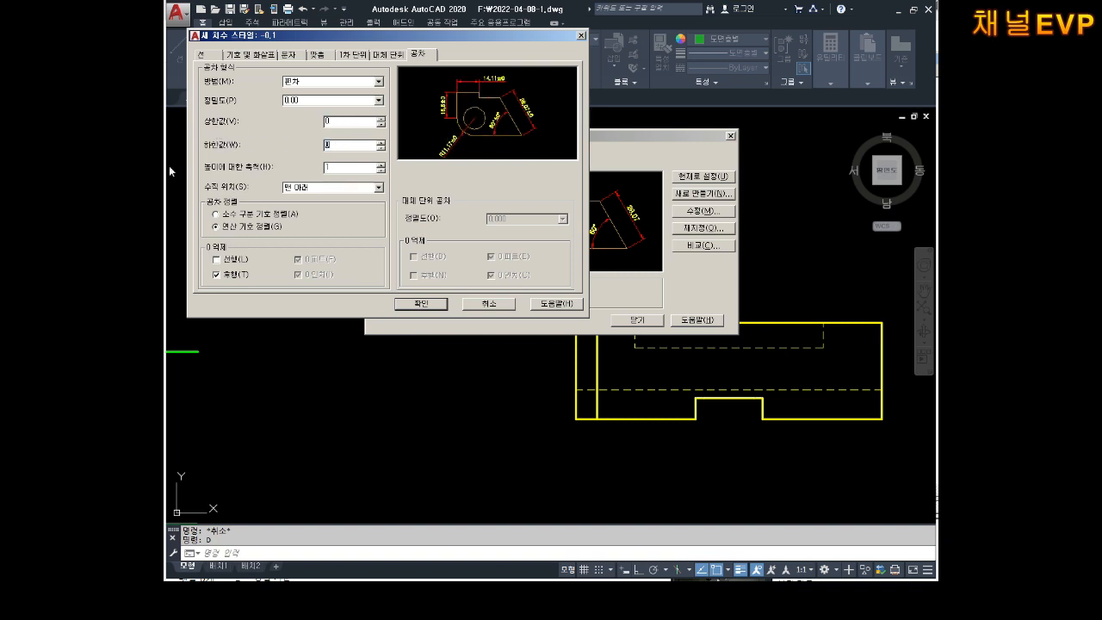
type(".2")
left_click(421, 304)
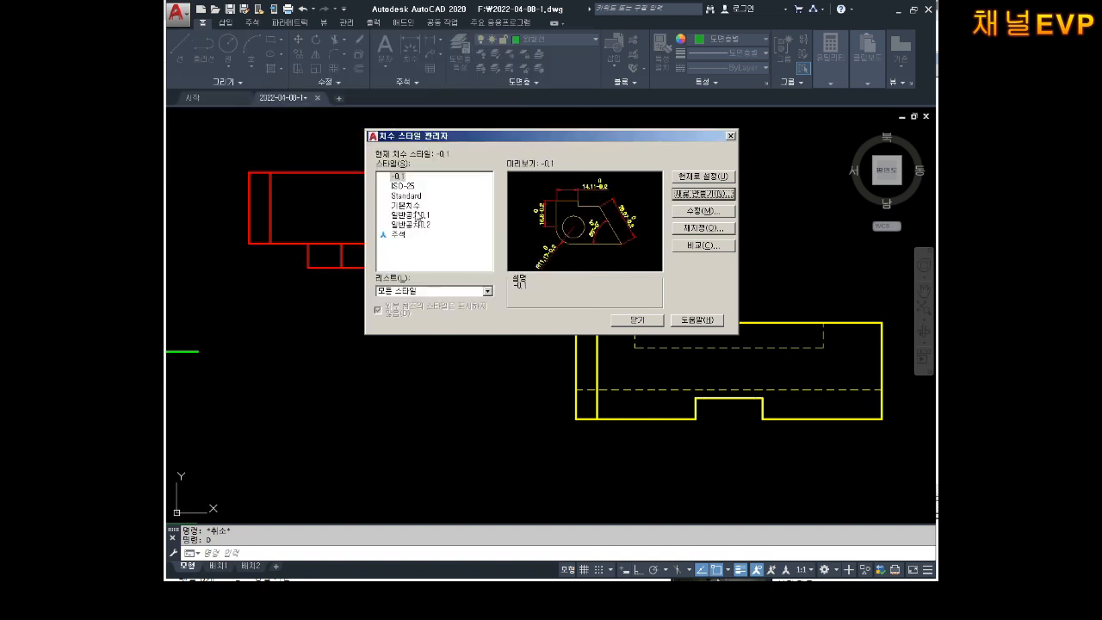
- Rename the -0.1 dimension style as -0.2 and close the dimension style manager
left_click(399, 178)
left_click(401, 180)
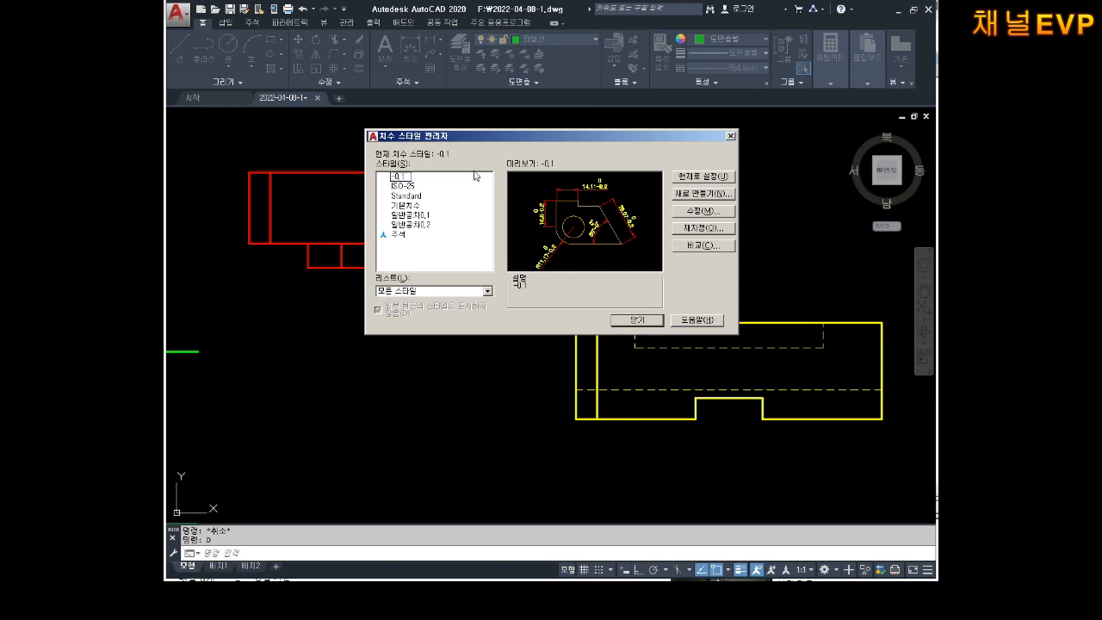
type("-0.2")
key("Return")
left_click(397, 178)
left_click(399, 176)
left_click(488, 223)
left_click(638, 320)
- Apply the 0/-0.2 tolerance dimension style to the red boss's height dimension and deselect it
scroll(620, 259, "up", 5)
left_click(631, 200)
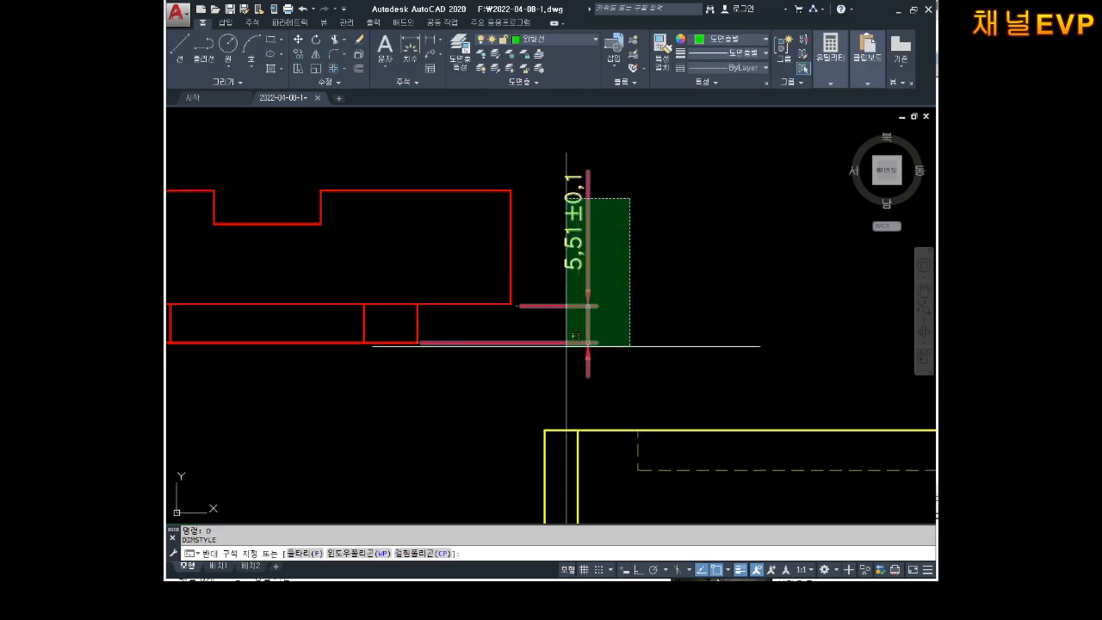
left_click(565, 344)
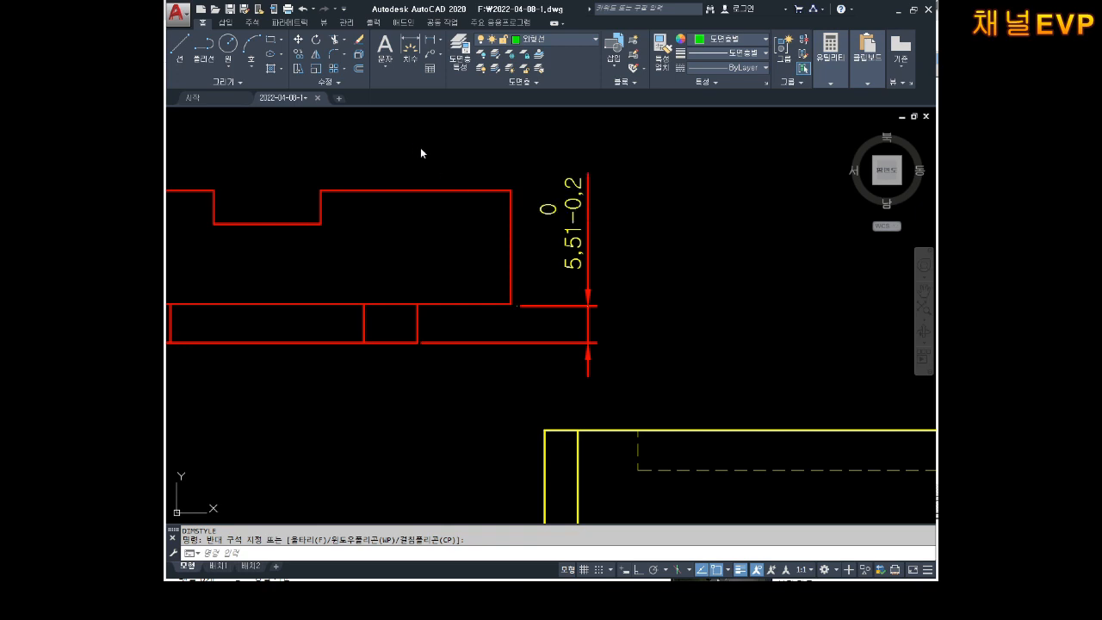
key("Escape")
key("Escape")
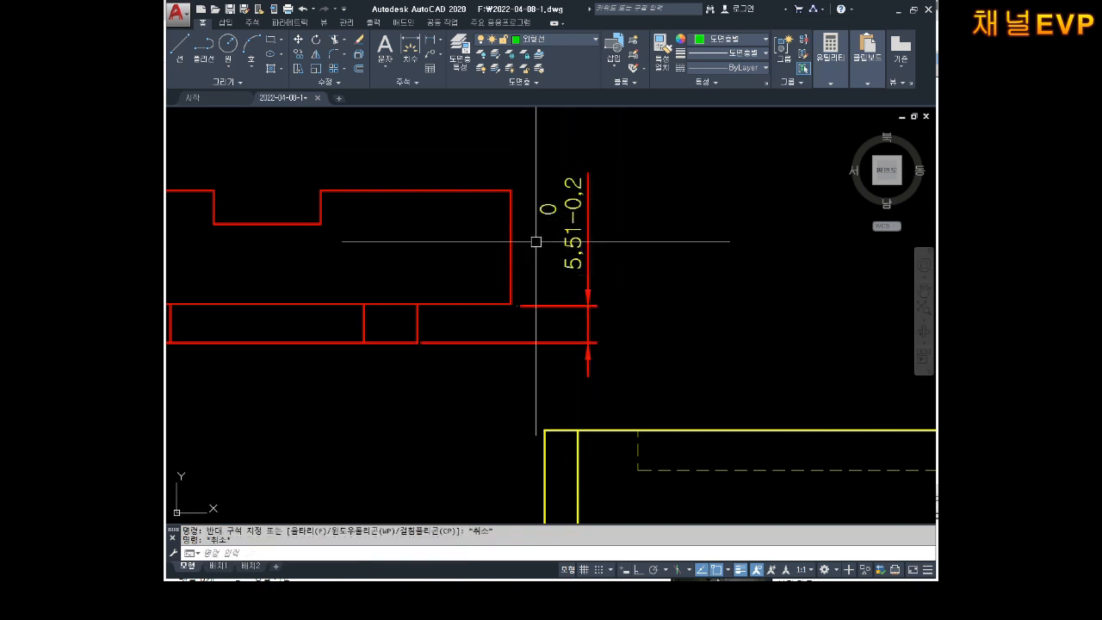
key("Escape")
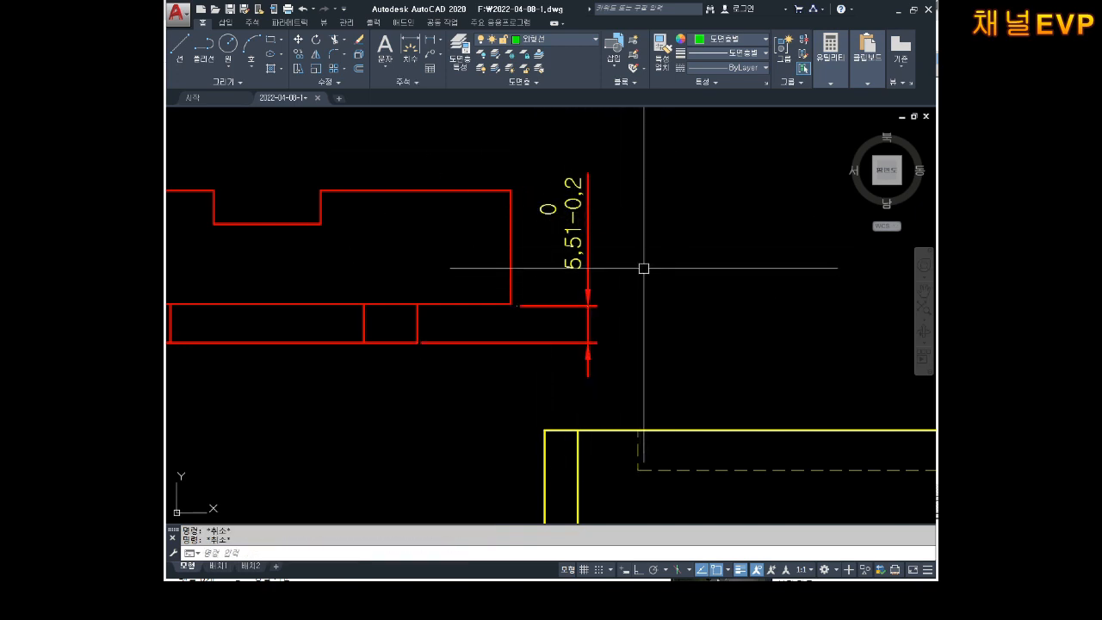